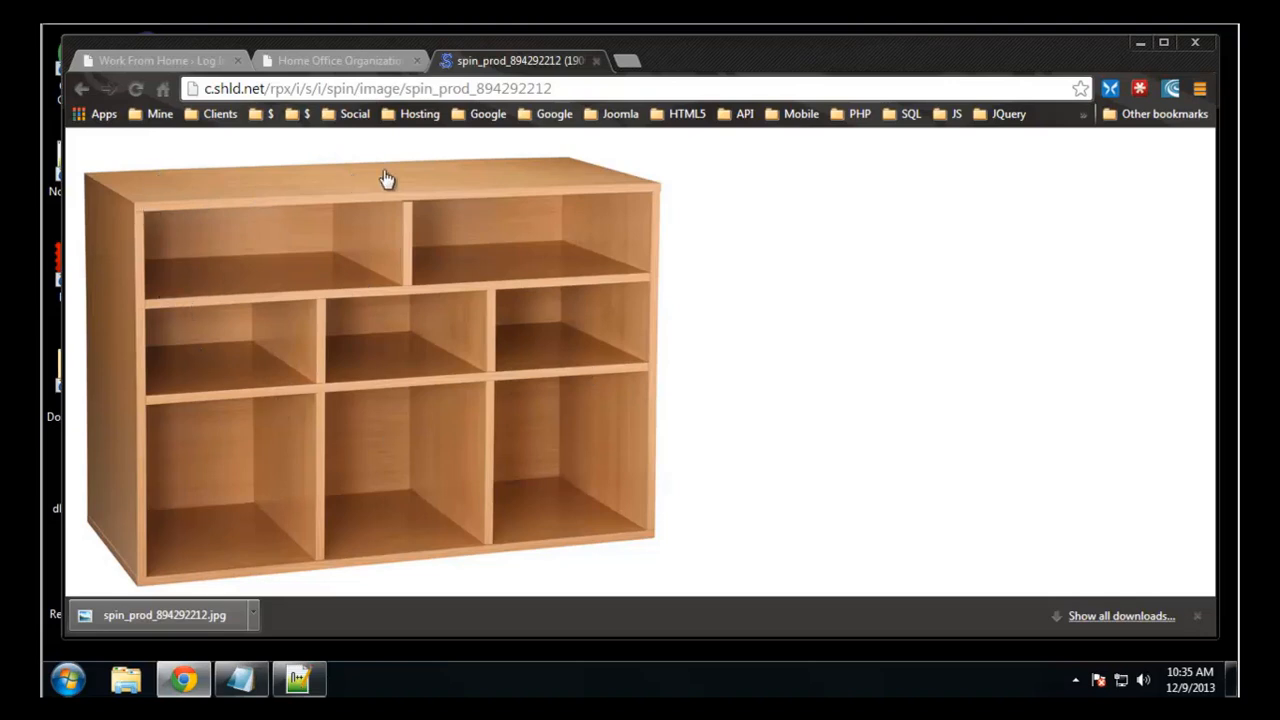
- Examine the wooden shelving product image at full size in the browser, then minimize the browser
left_click(366, 257)
scroll(677, 234, "down", 1)
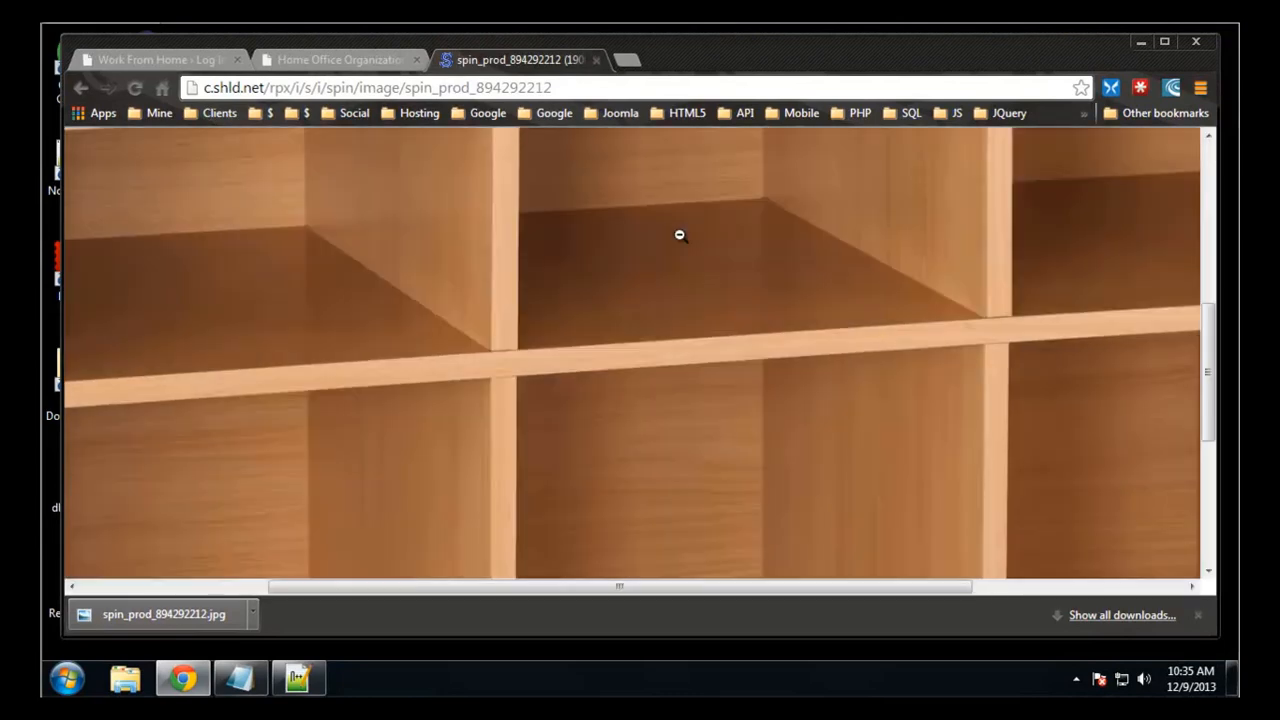
scroll(651, 318, "up", 3)
scroll(263, 317, "down", 3)
scroll(277, 306, "up", 3)
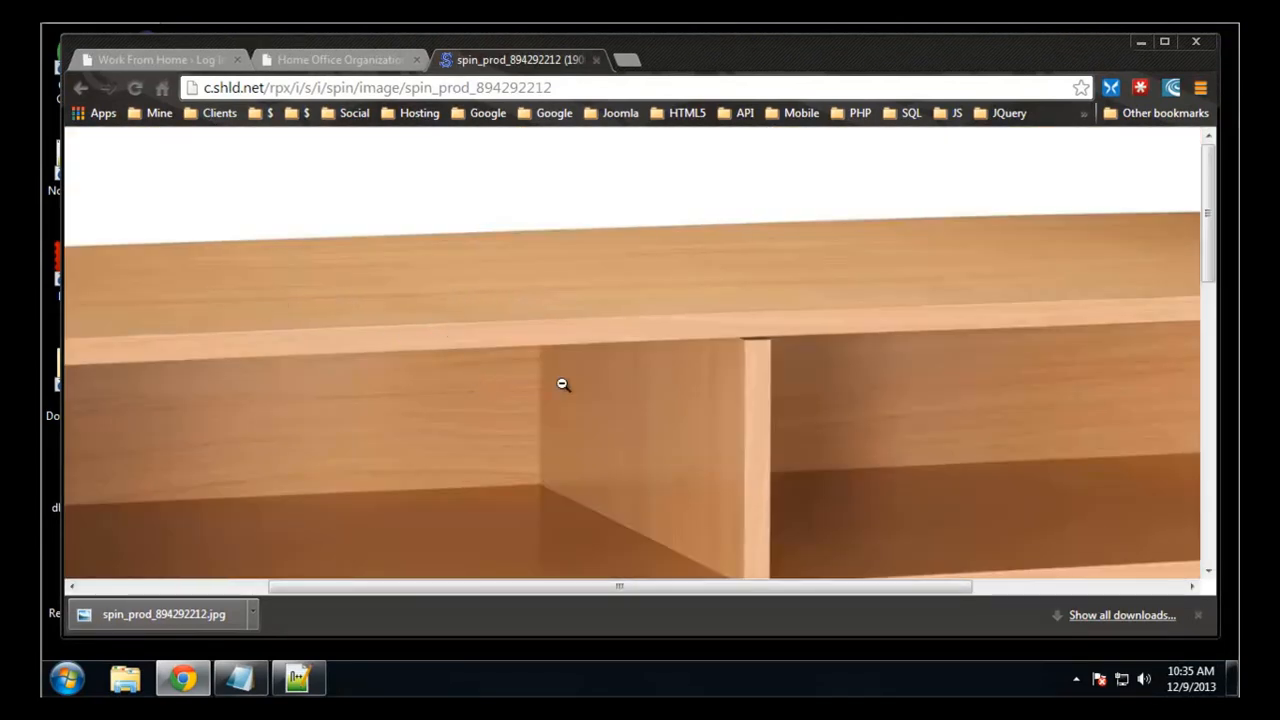
right_click(349, 278)
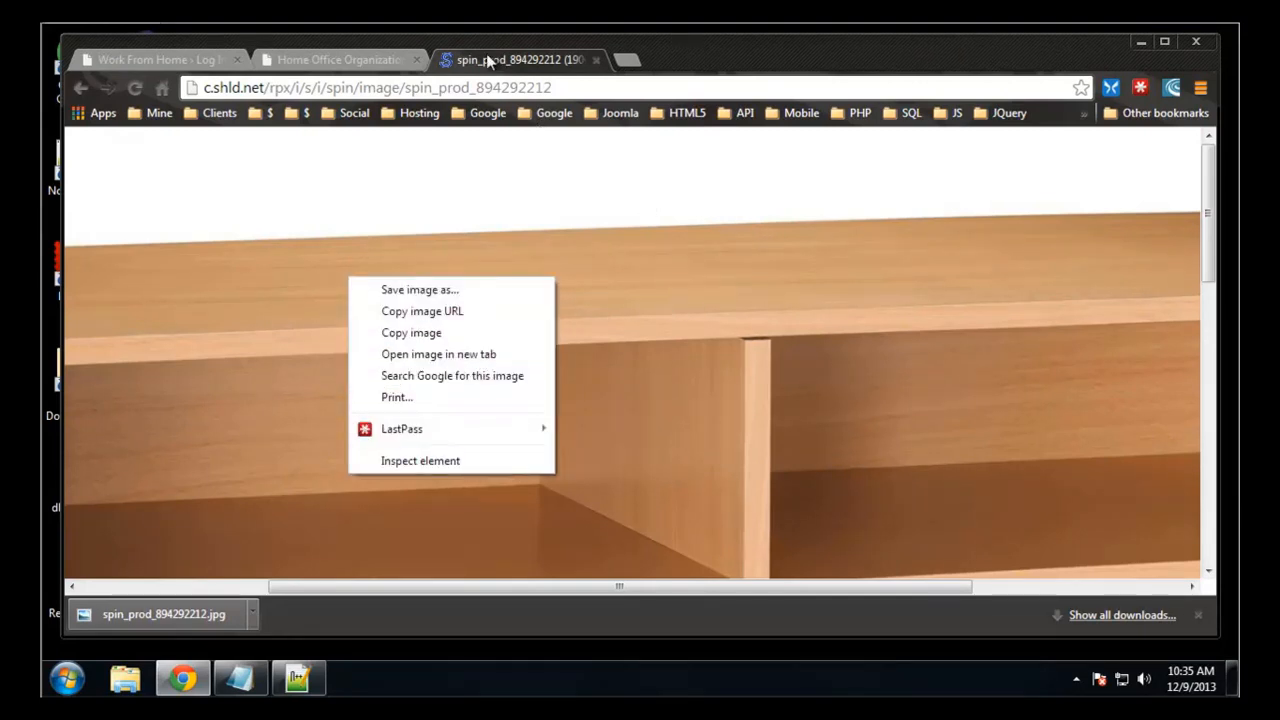
left_click(826, 68)
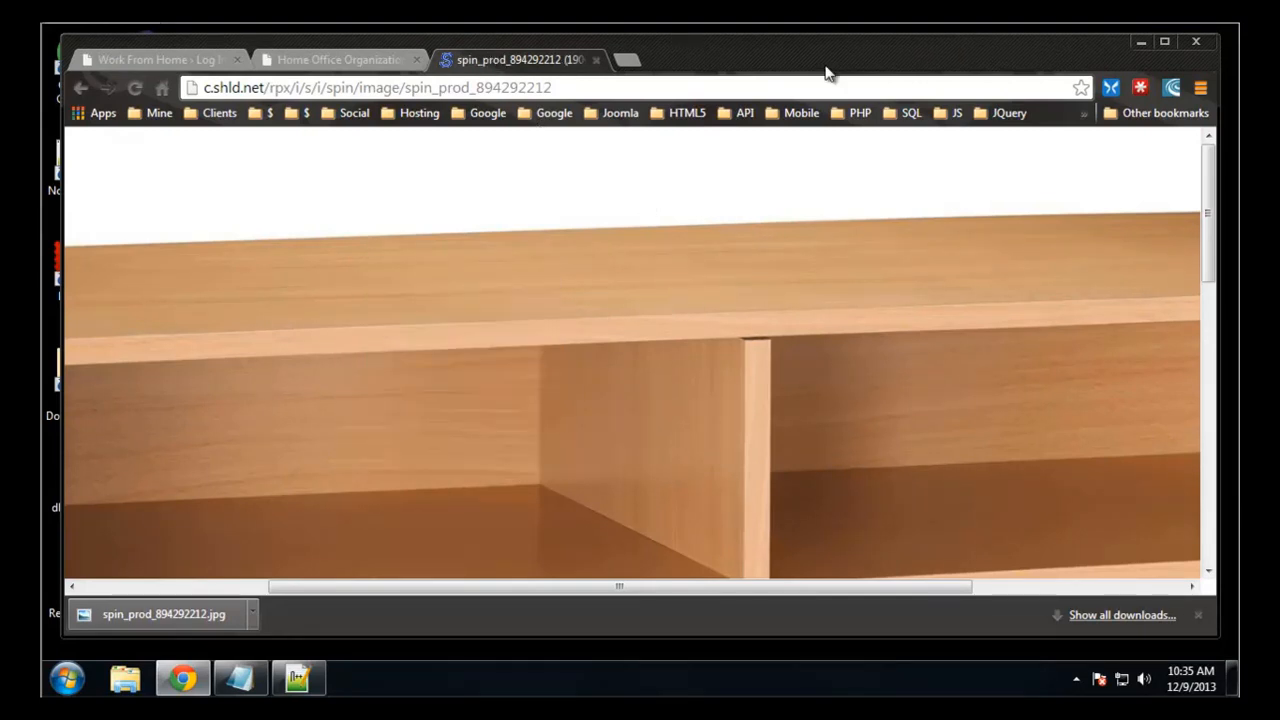
left_click(1140, 41)
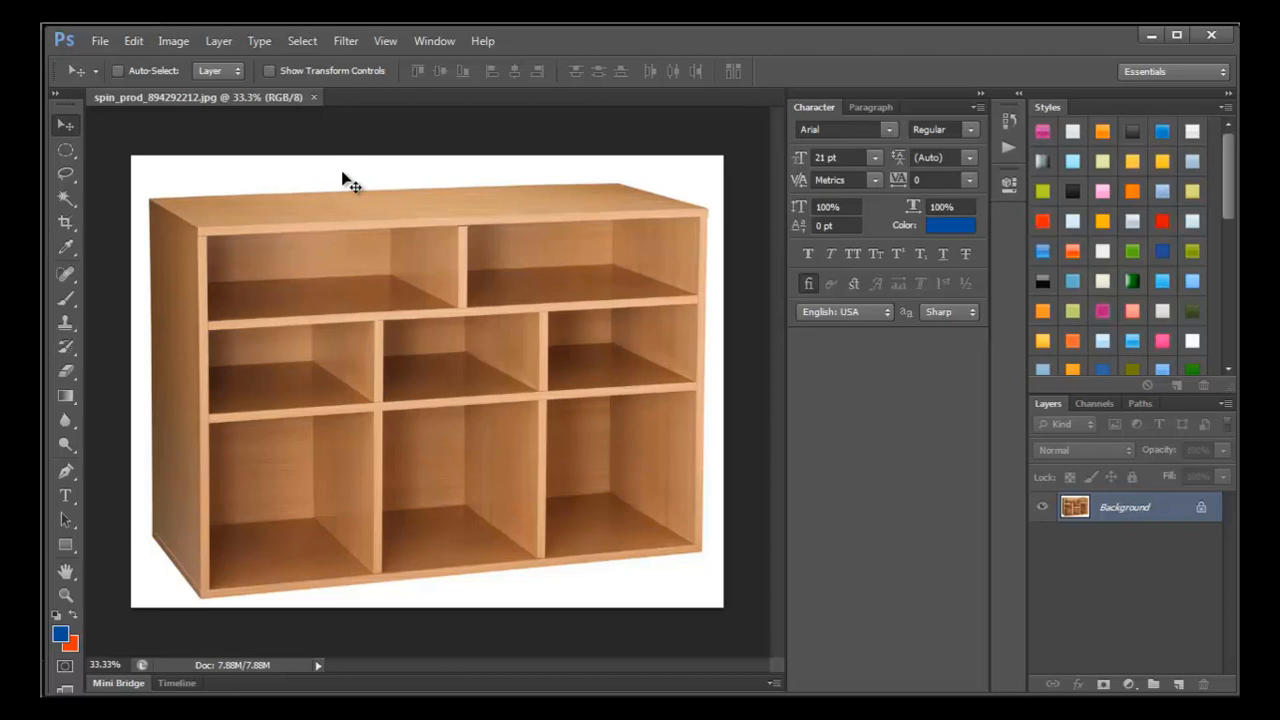
- Resize the shelving image to 450 pixels wide with proportions constrained, and view it at actual pixels
left_click(172, 42)
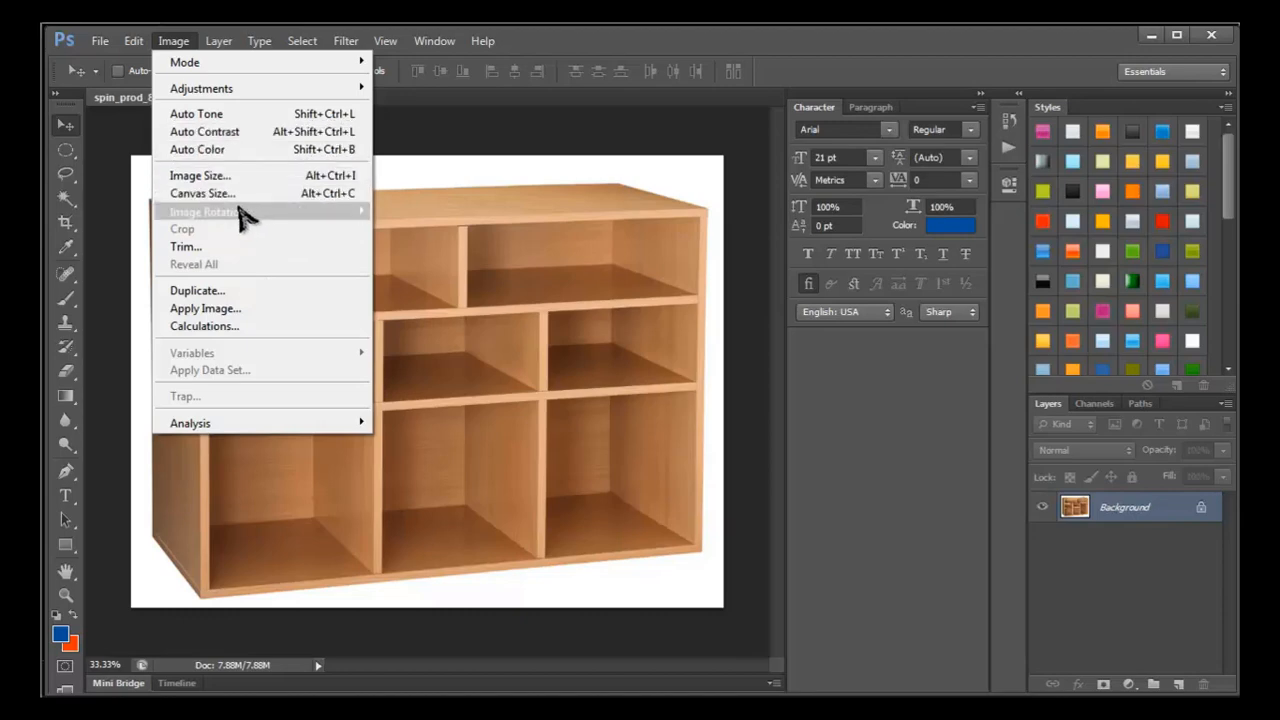
left_click(229, 176)
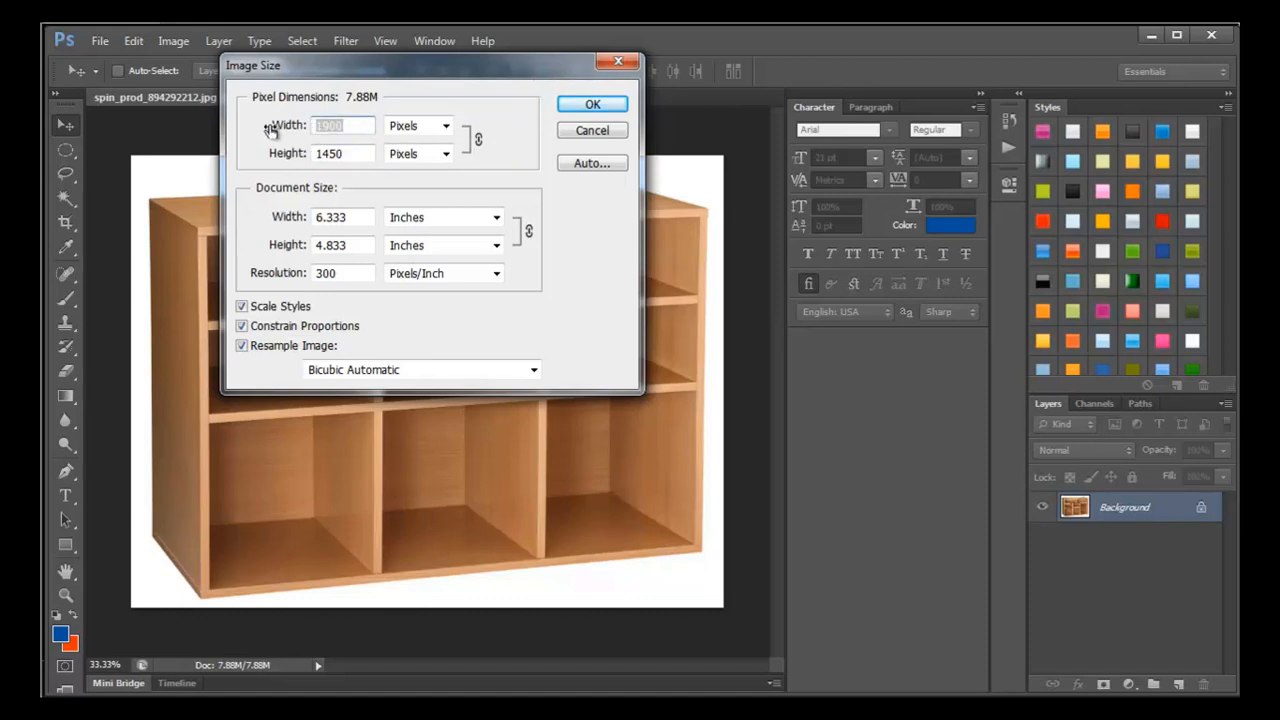
type("450")
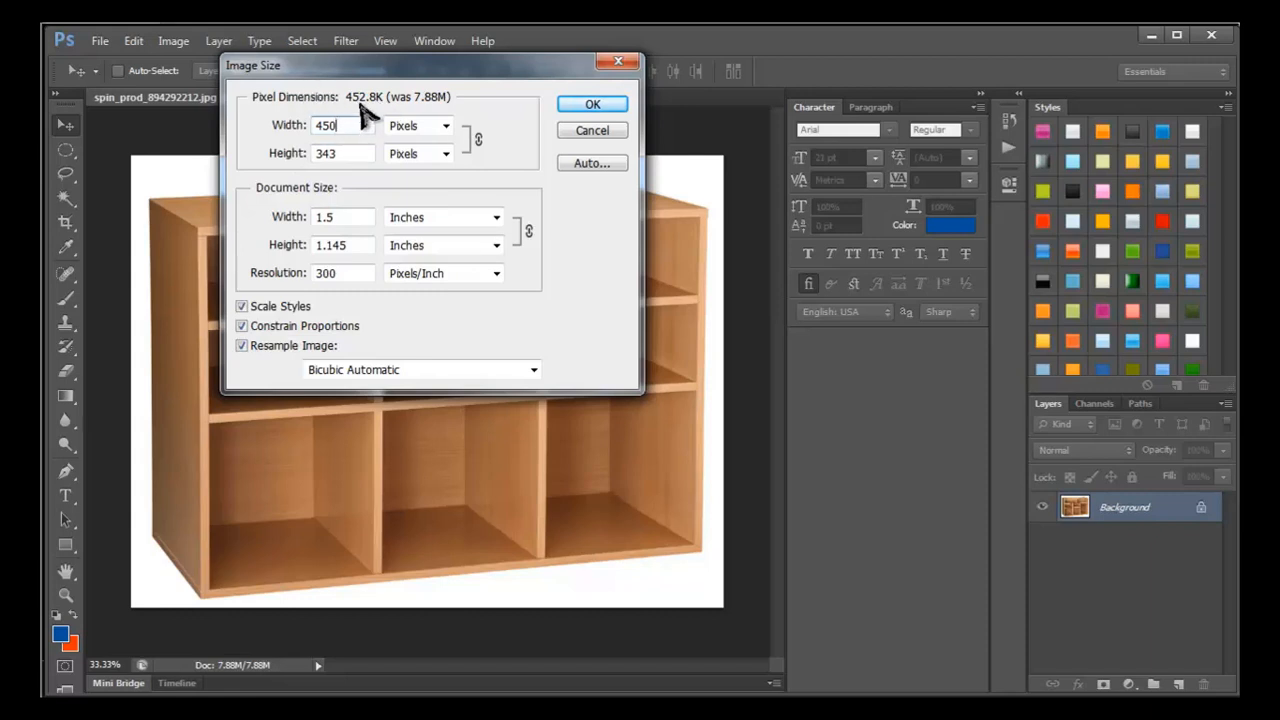
left_click(590, 108)
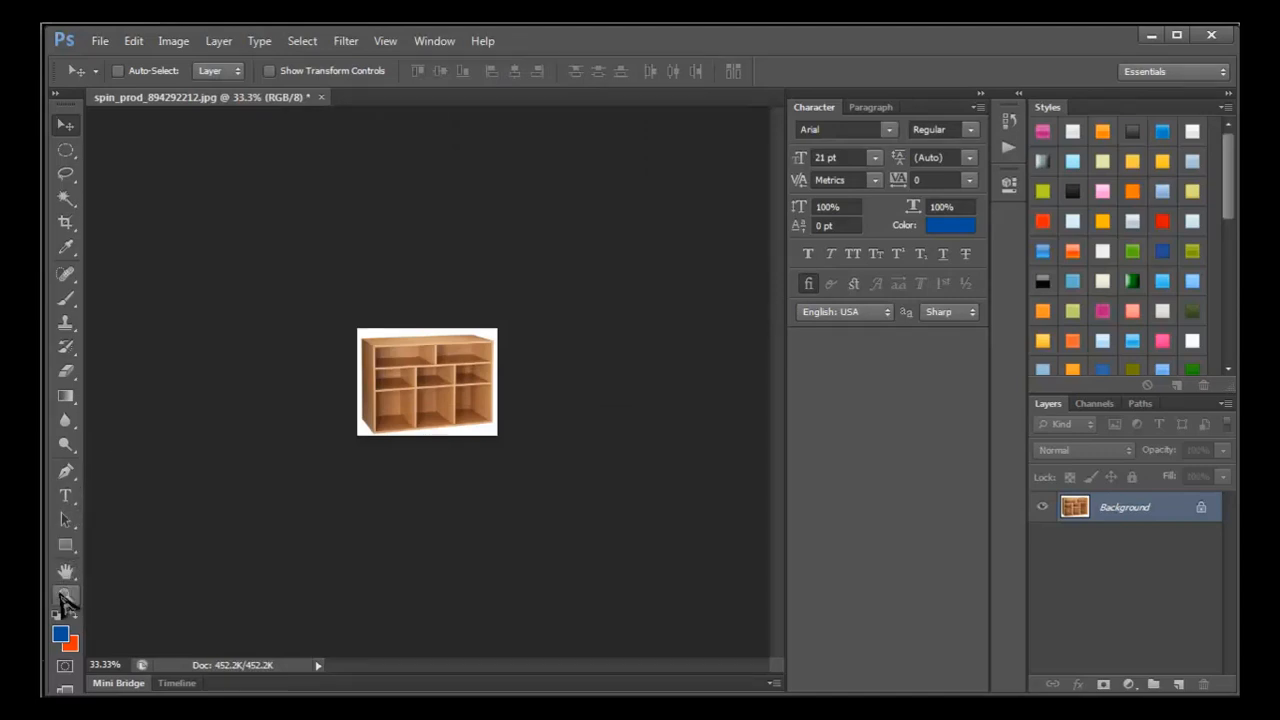
left_click(66, 594)
right_click(415, 383)
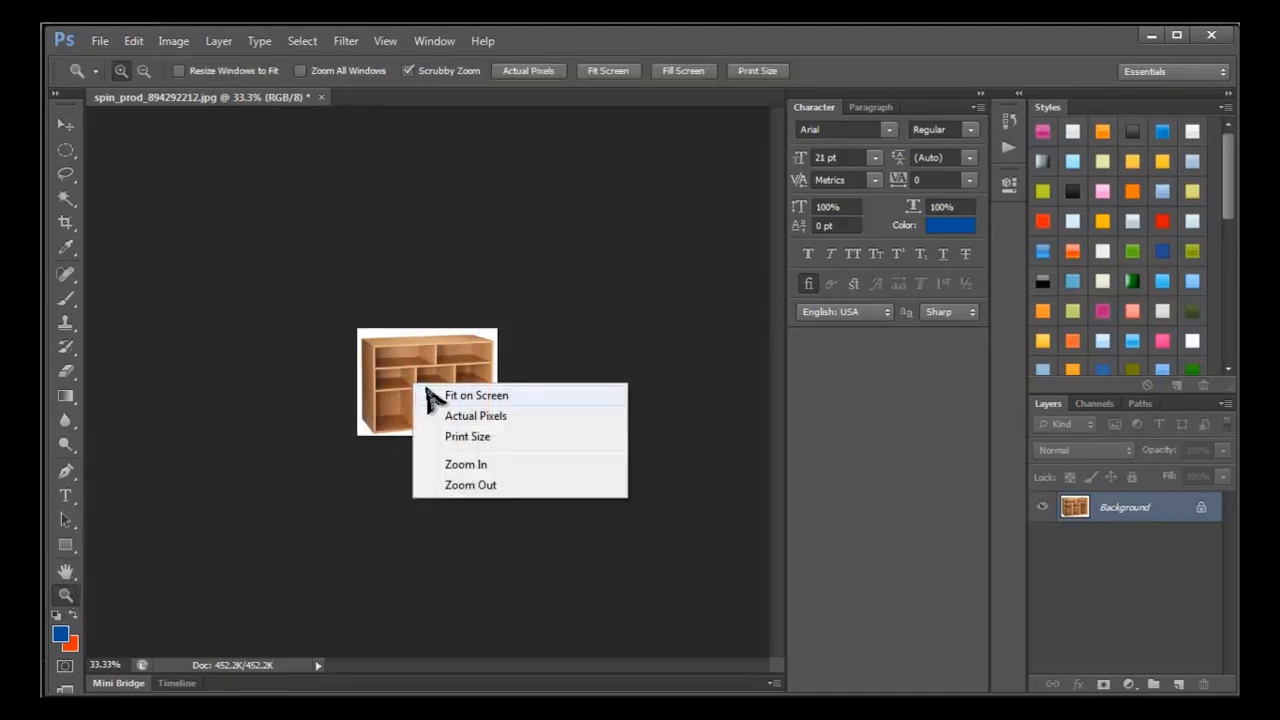
left_click(492, 417)
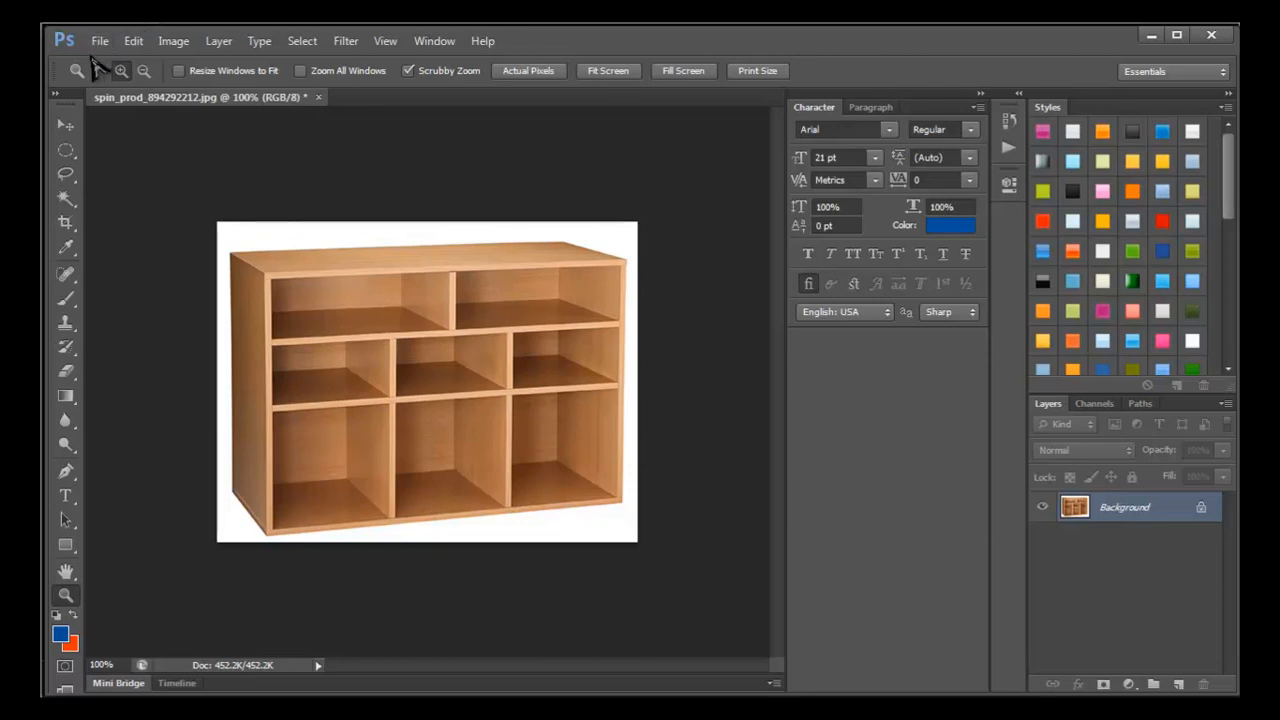
- Check the original image file on the desktop, and find the Wood Shelf item in the Home Office Organization blog post in Chrome
left_click(1150, 37)
left_click(142, 484)
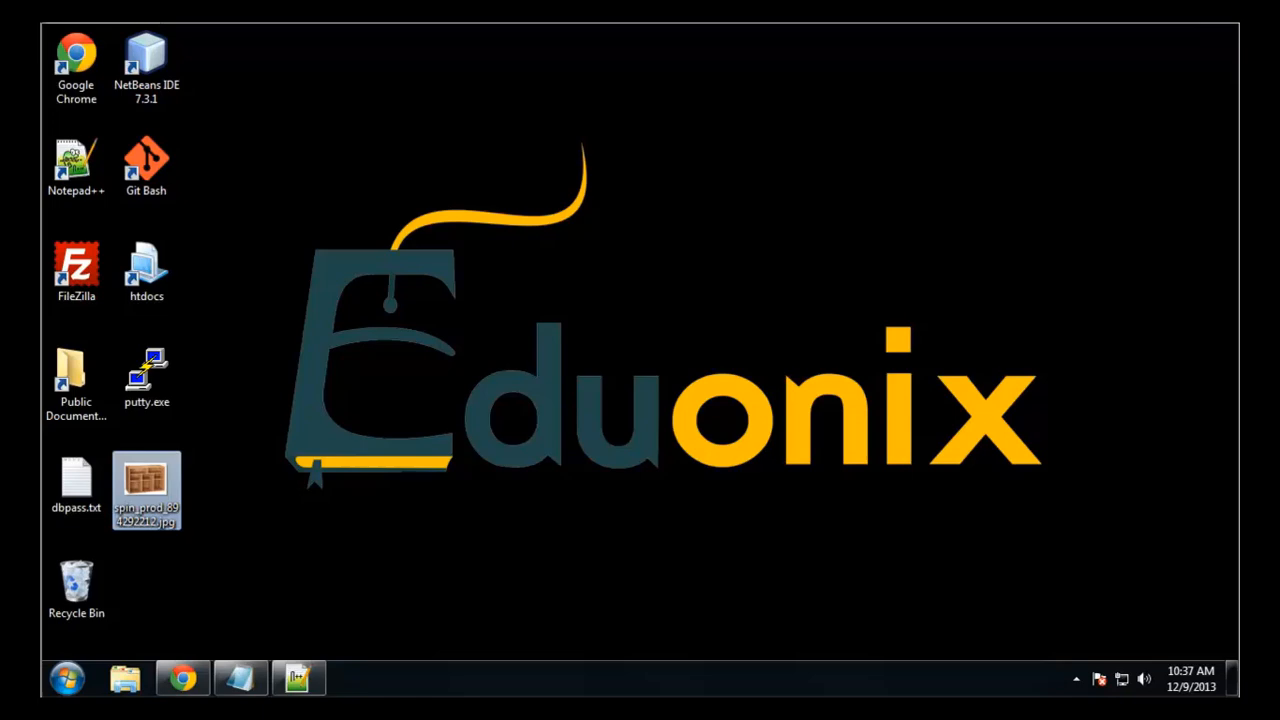
left_click(183, 679)
left_click(361, 56)
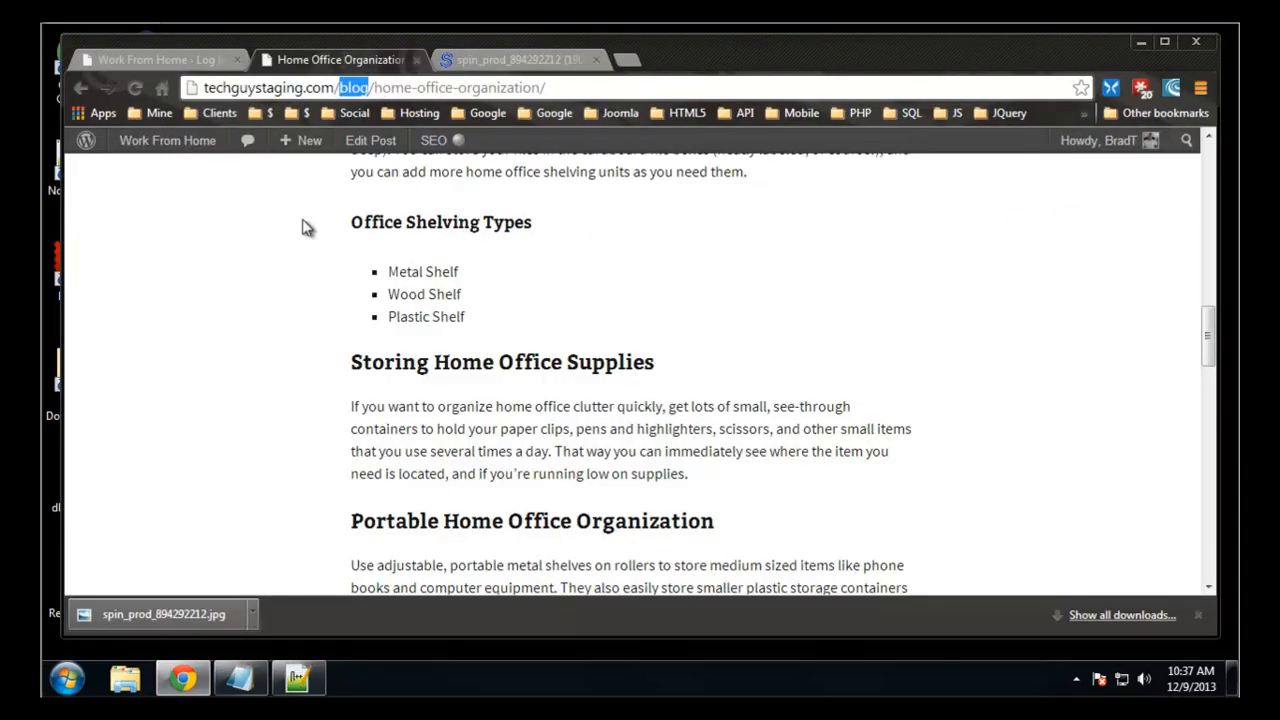
scroll(925, 366, "down", 1)
scroll(400, 246, "up", 1)
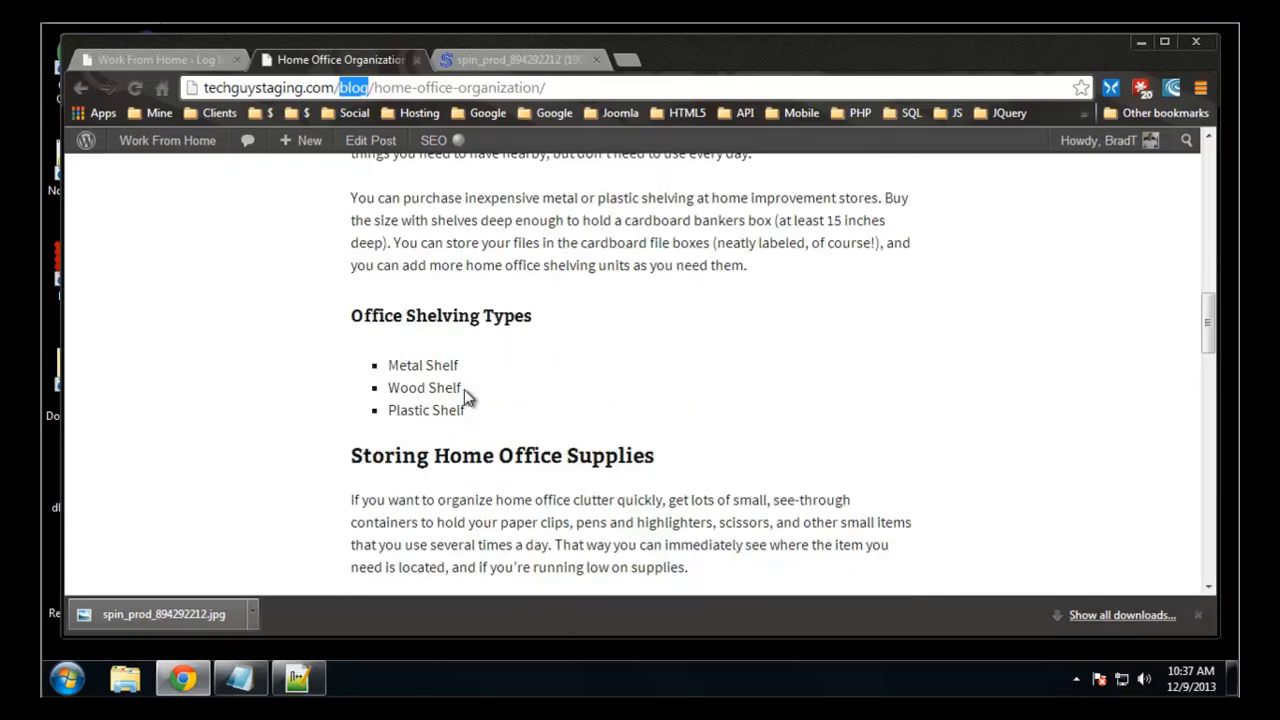
left_click_drag(464, 389, 387, 389)
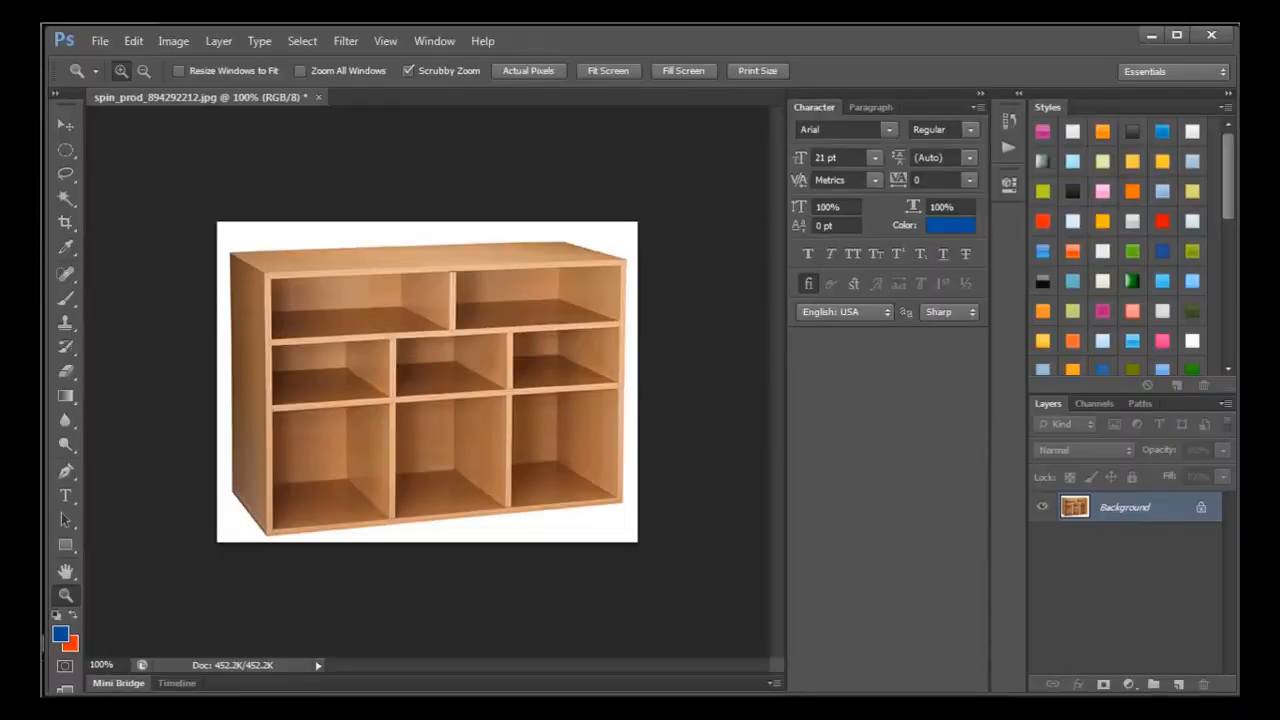
- Save the Photoshop image to the Desktop as a JPEG named home_office_wood_shelving.jpg
key("ctrl+plus")
left_click(100, 40)
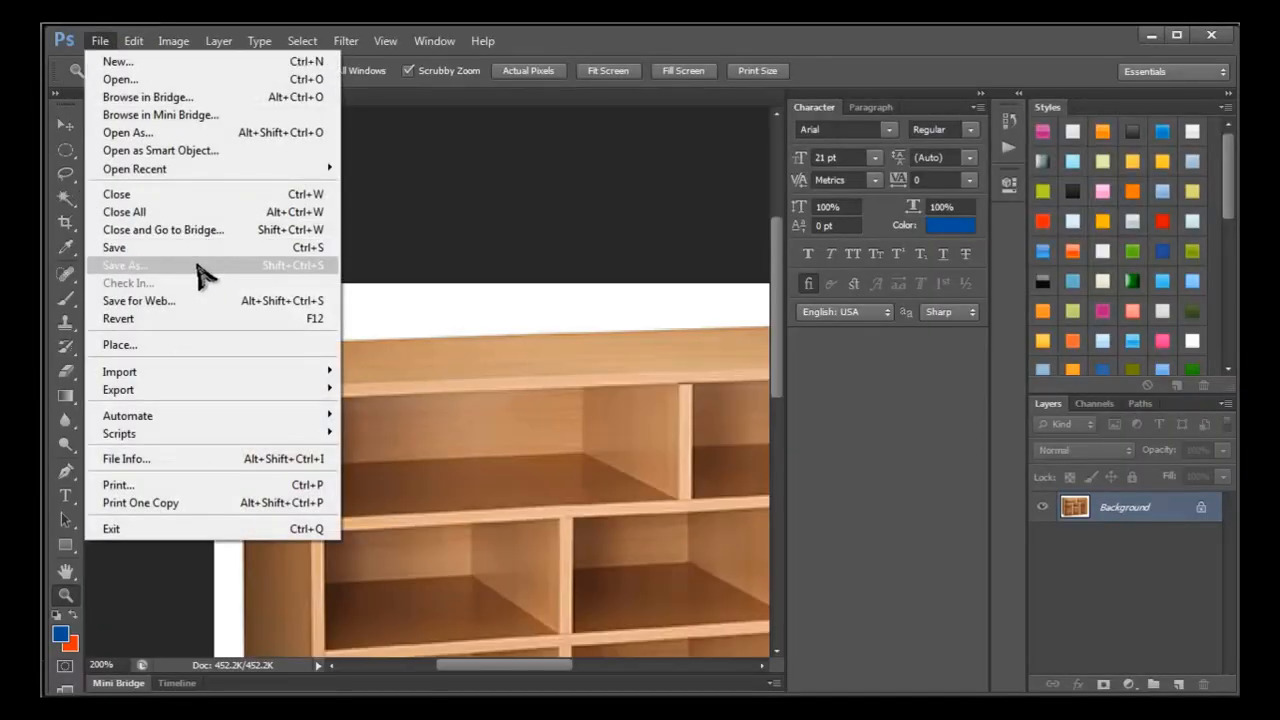
left_click(155, 266)
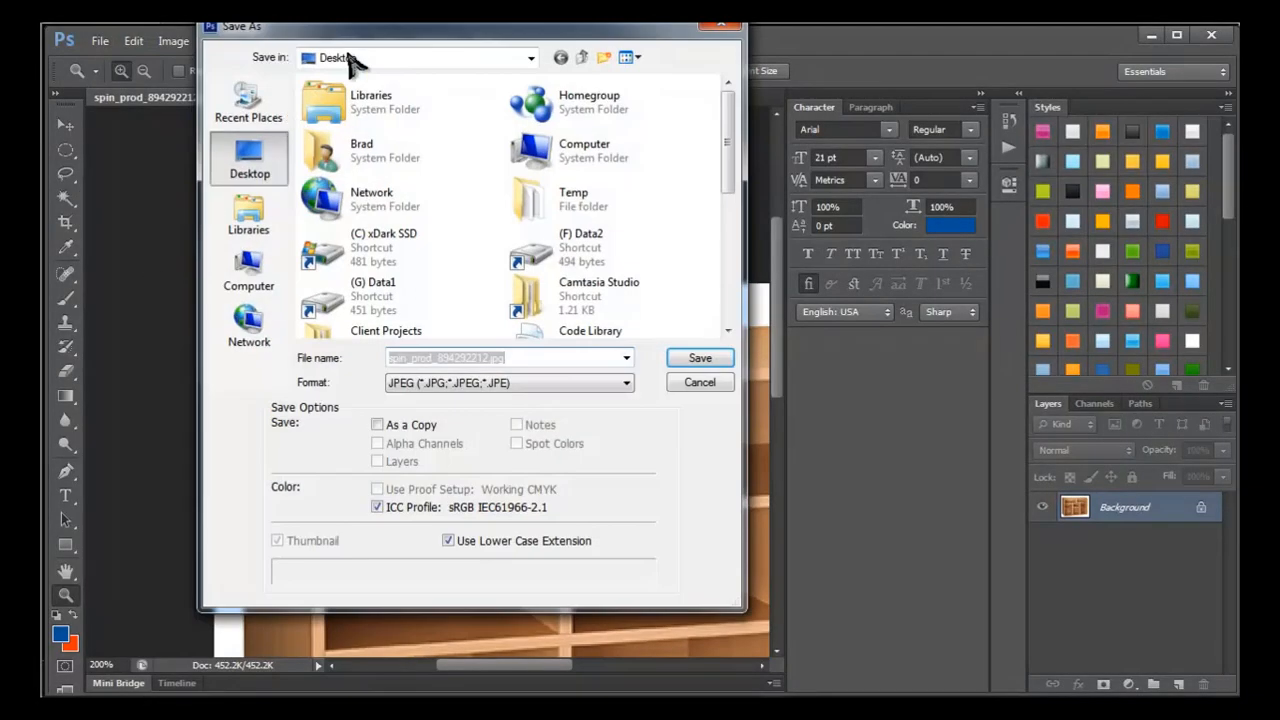
left_click(521, 358)
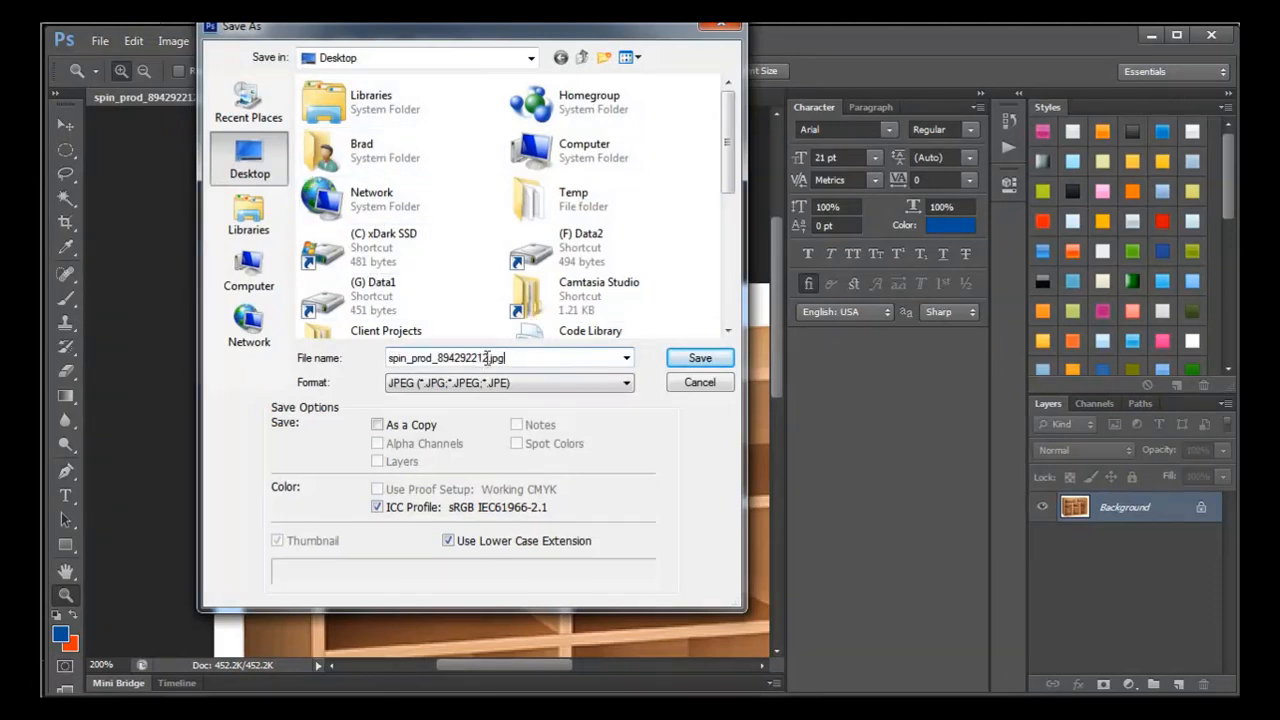
left_click_drag(485, 358, 378, 358)
key("BackSpace")
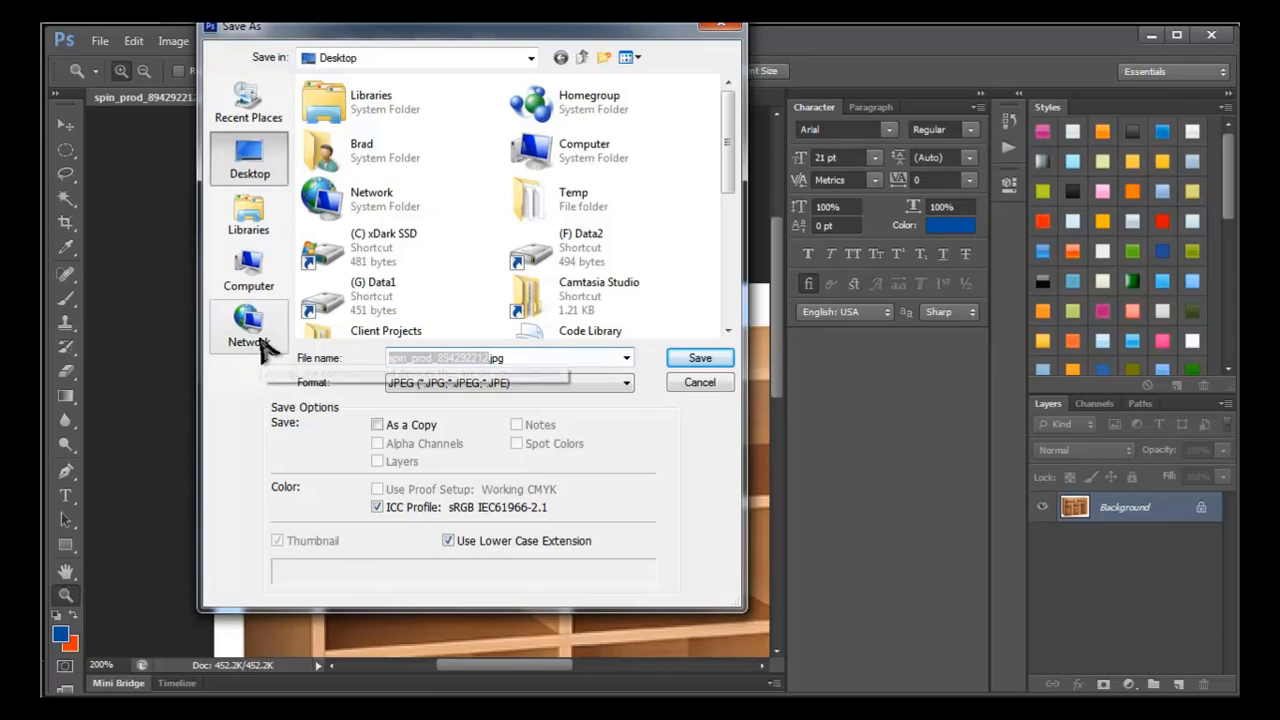
type("ho")
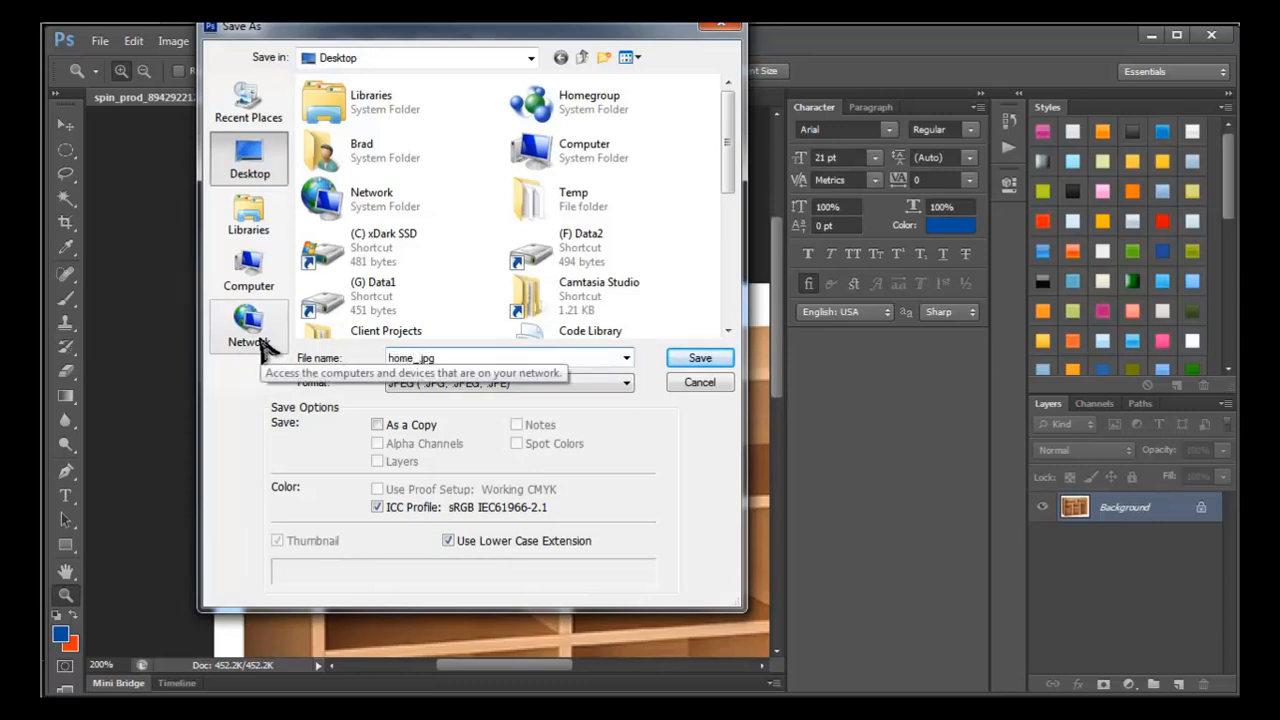
type("me_office_wood_shelving")
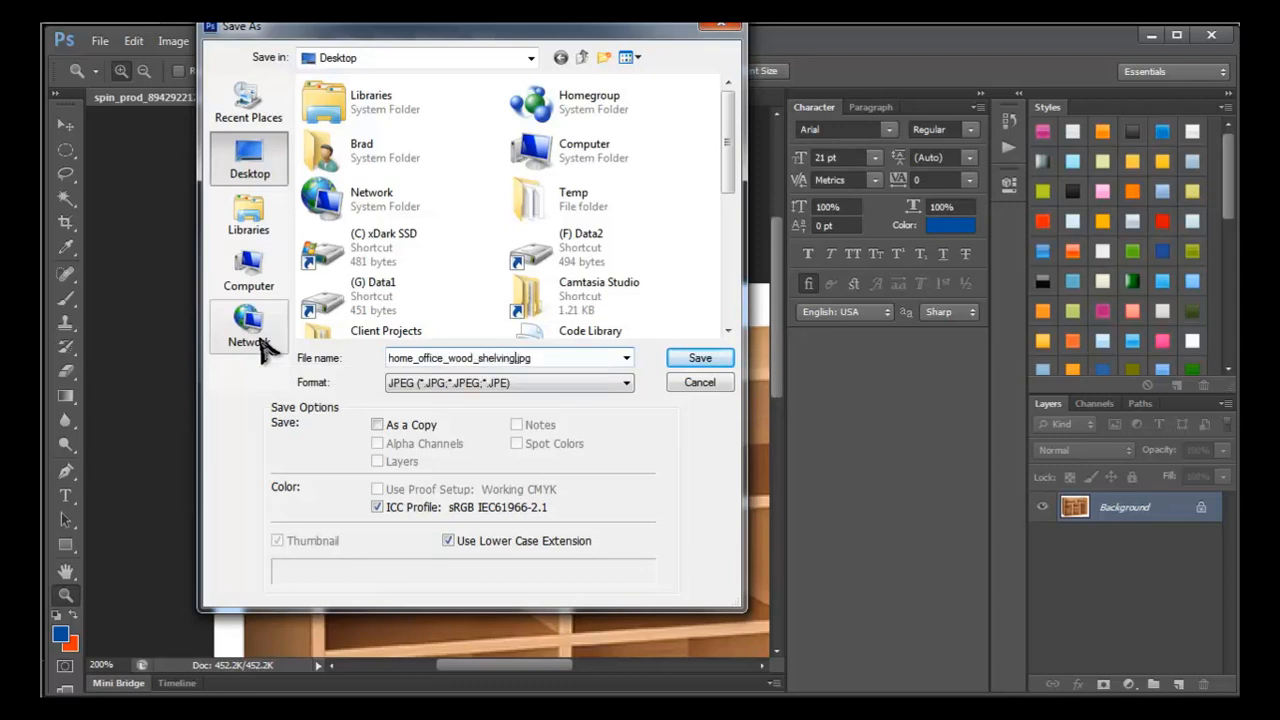
left_click(699, 360)
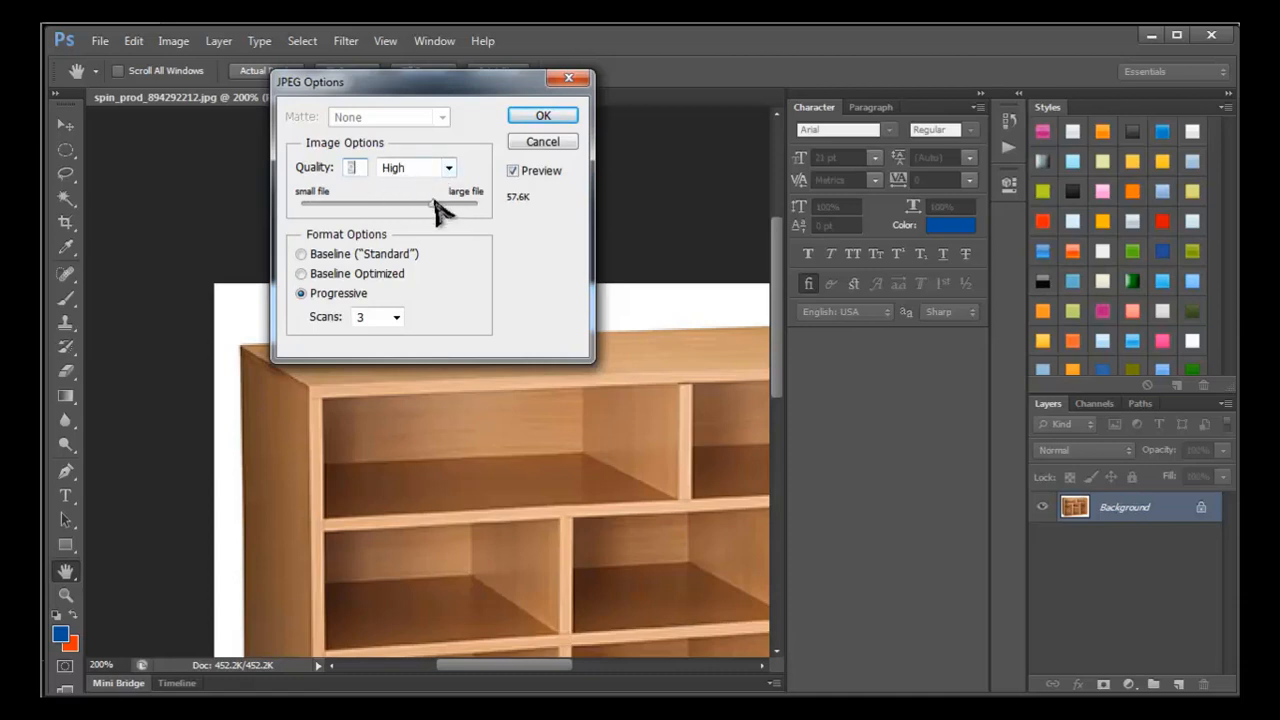
- Compare Maximum, Low and Medium JPEG quality in the preview, and save the image with Medium quality
left_click_drag(436, 203, 479, 203)
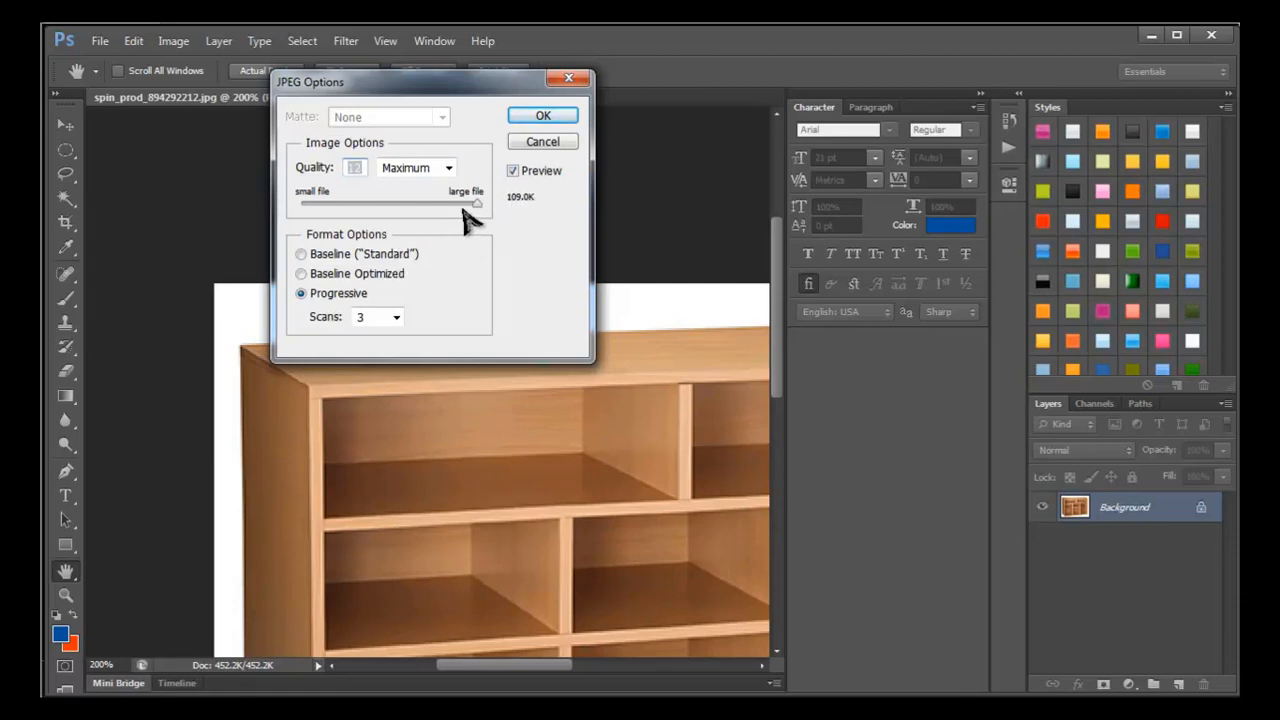
left_click_drag(478, 204, 343, 202)
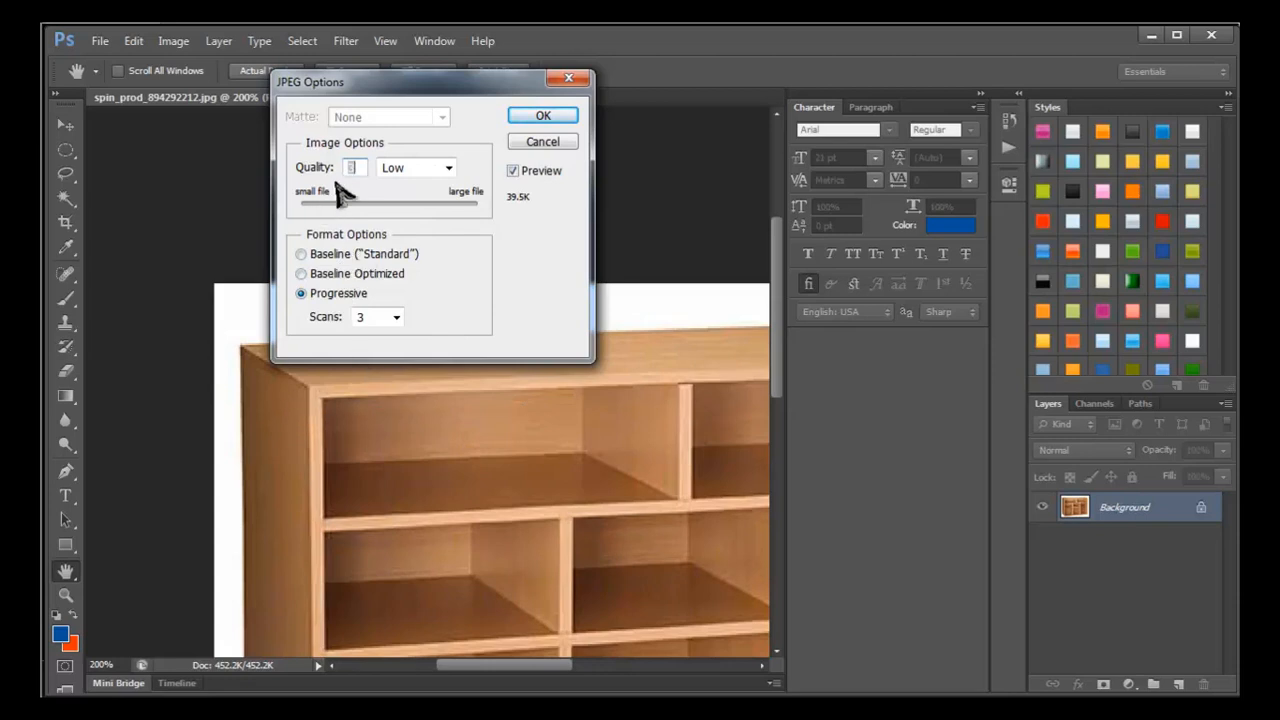
left_click_drag(340, 200, 410, 204)
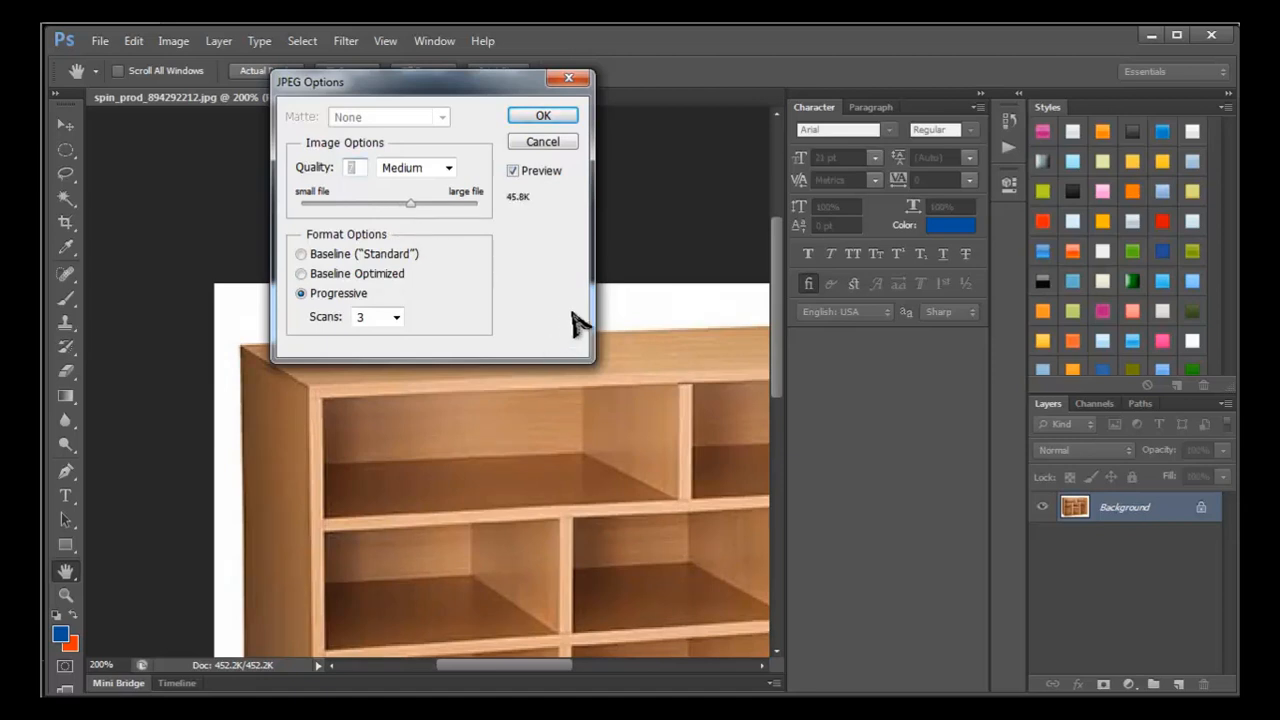
left_click_drag(410, 204, 305, 206)
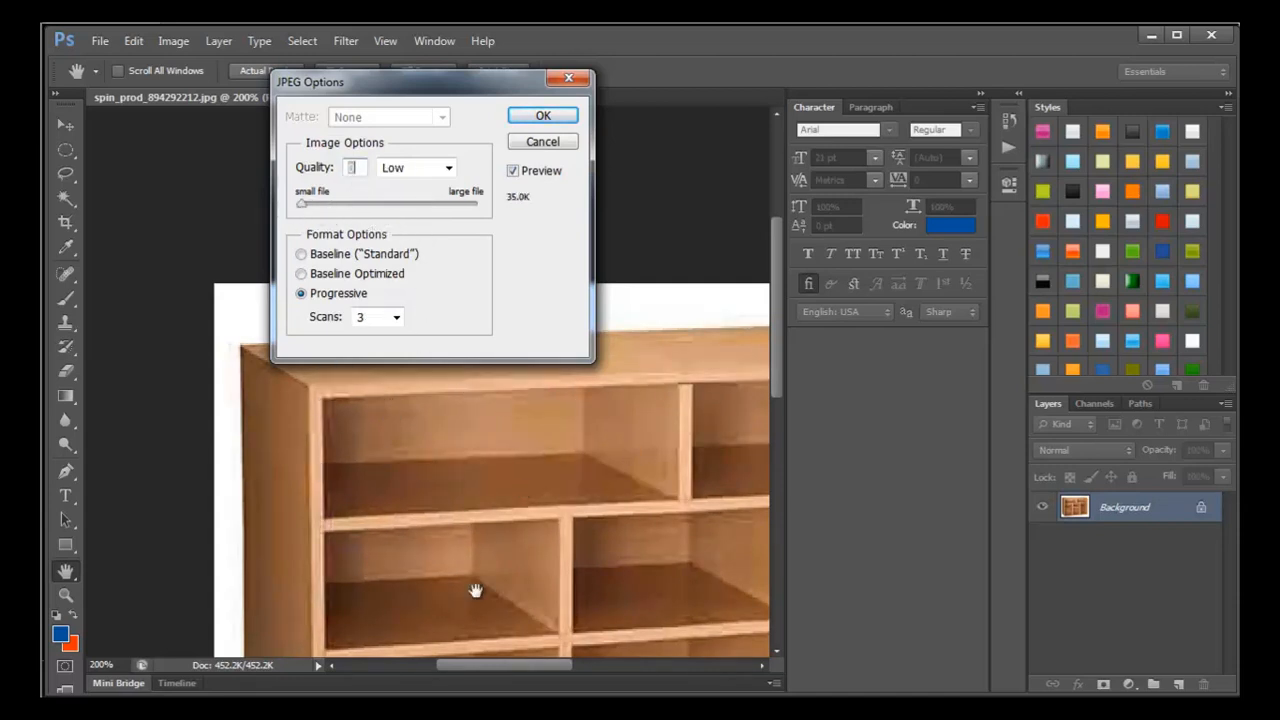
left_click_drag(302, 205, 396, 212)
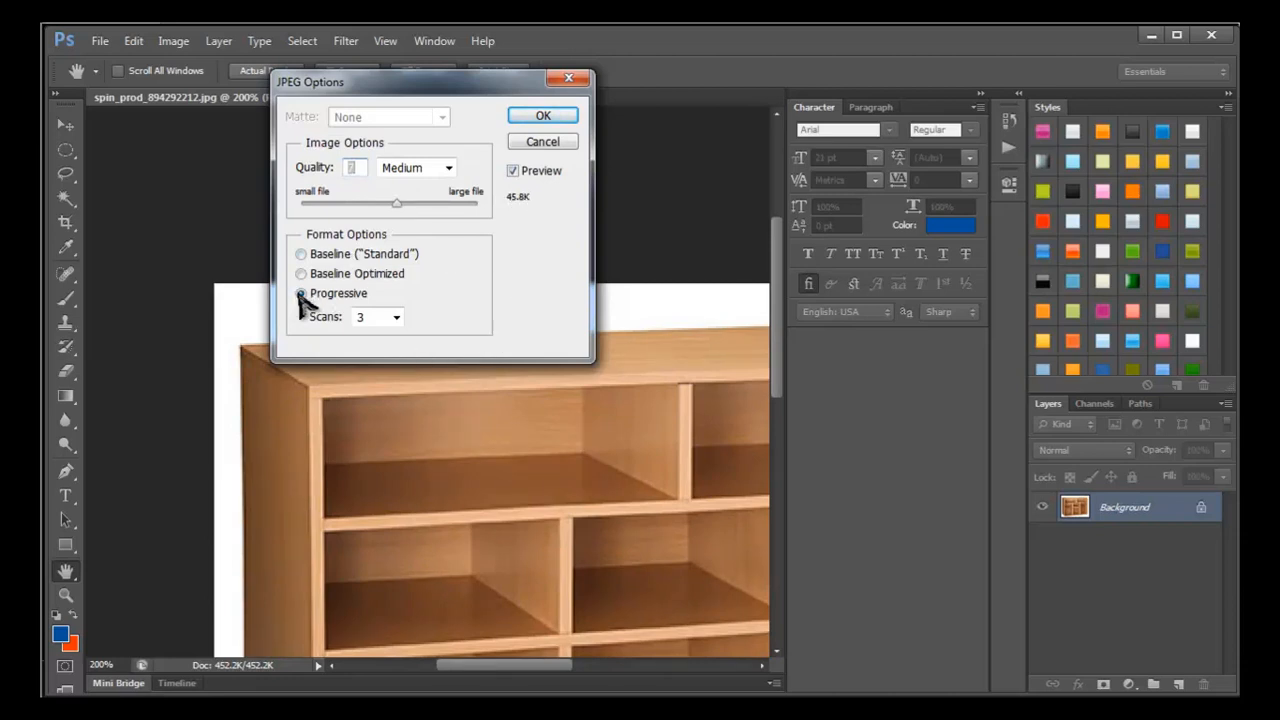
left_click(542, 117)
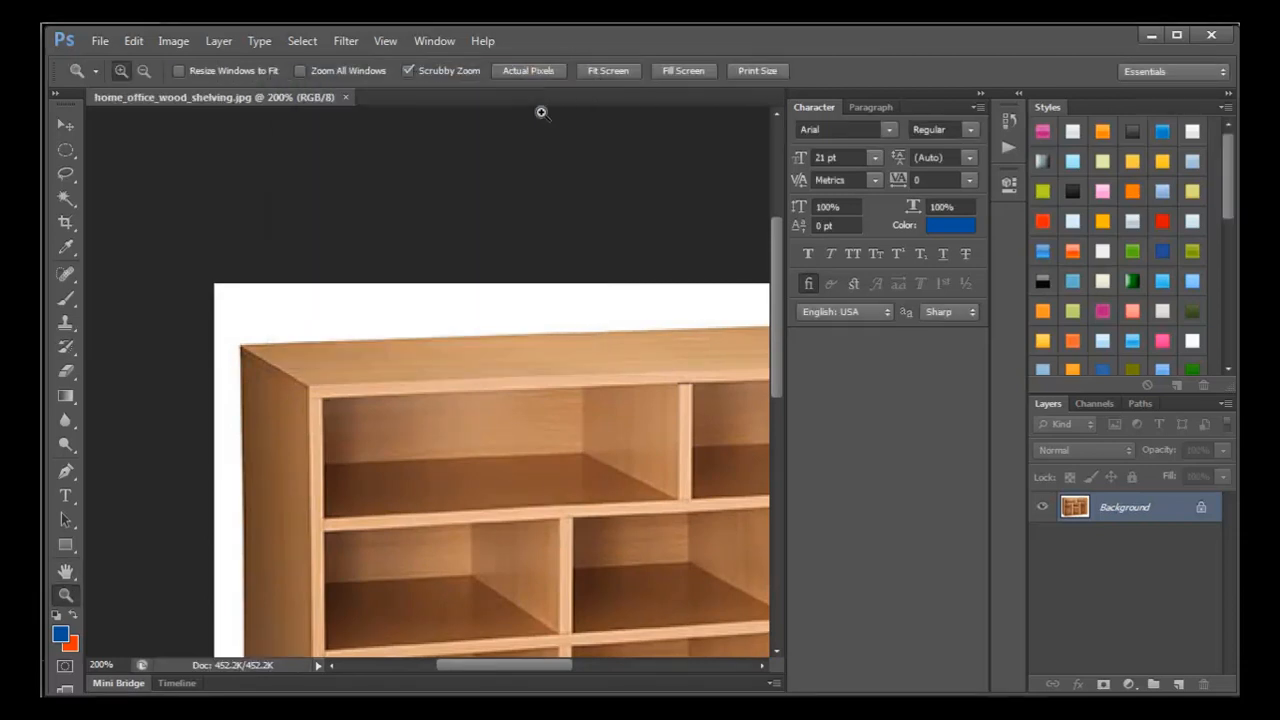
- Inspect the saved shelving image for compression quality and return it to actual pixels
scroll(277, 321, "down", 5)
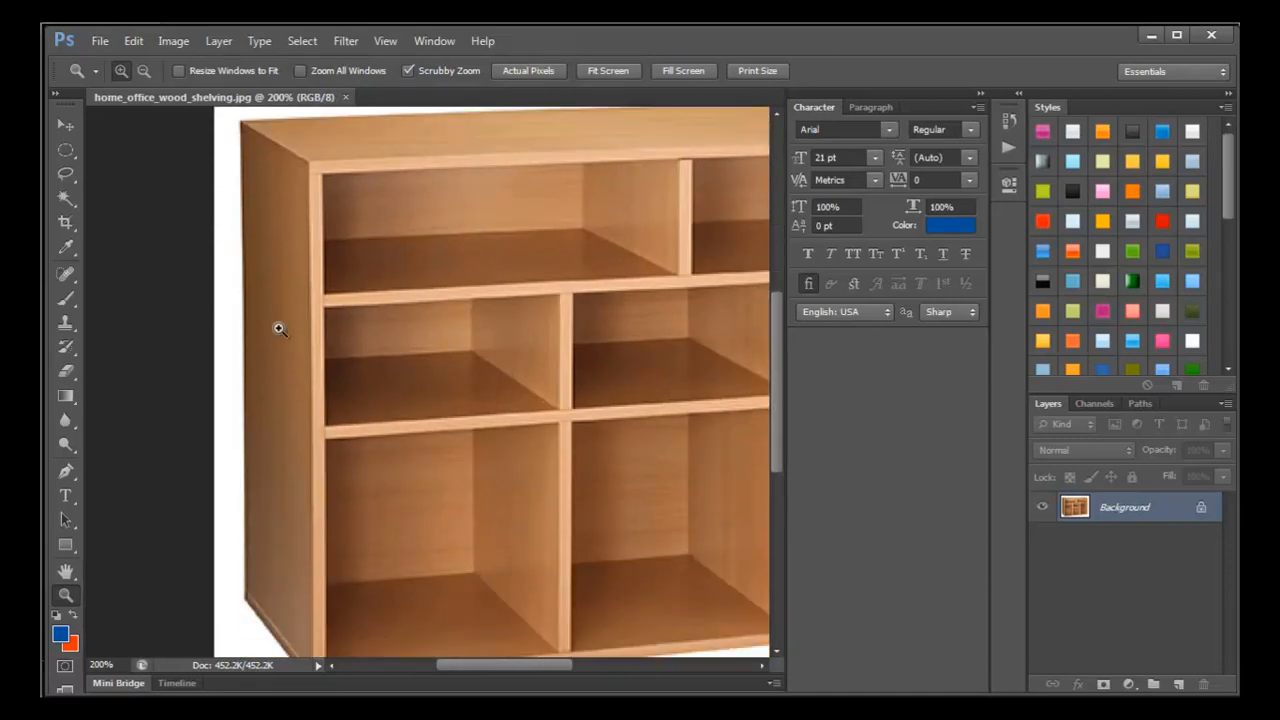
scroll(277, 321, "up", 2)
right_click(428, 259)
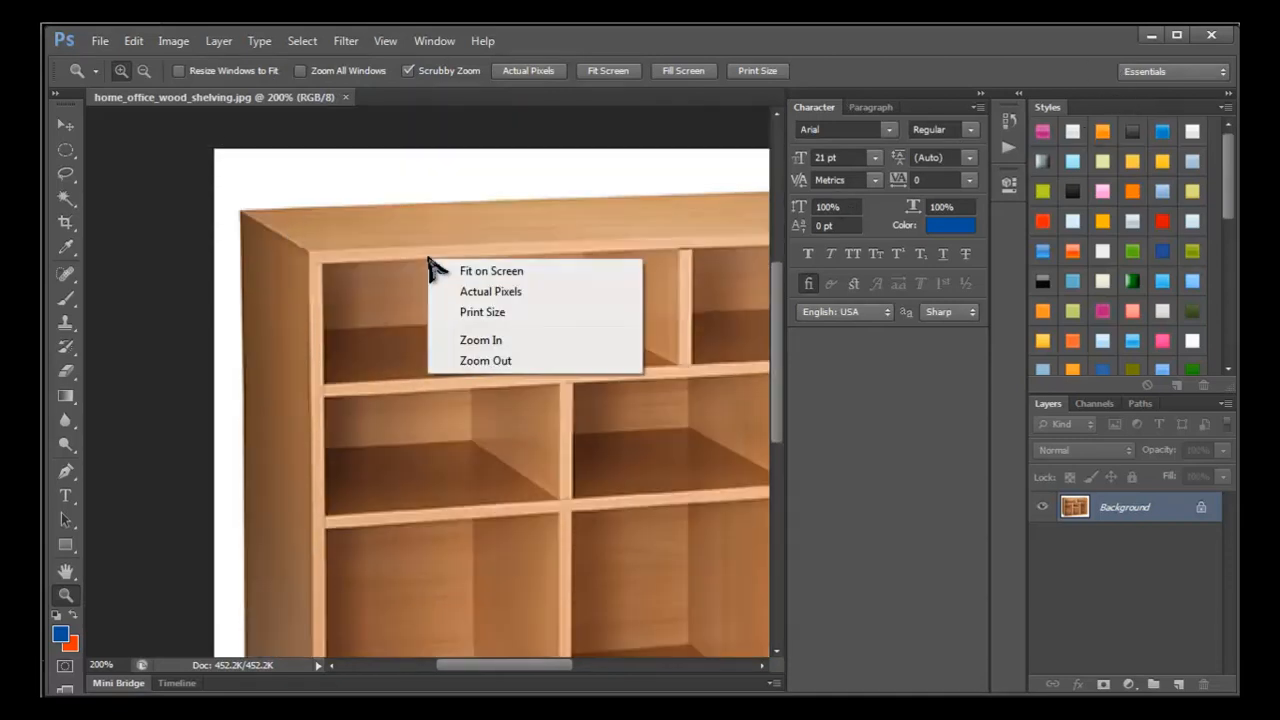
left_click(494, 291)
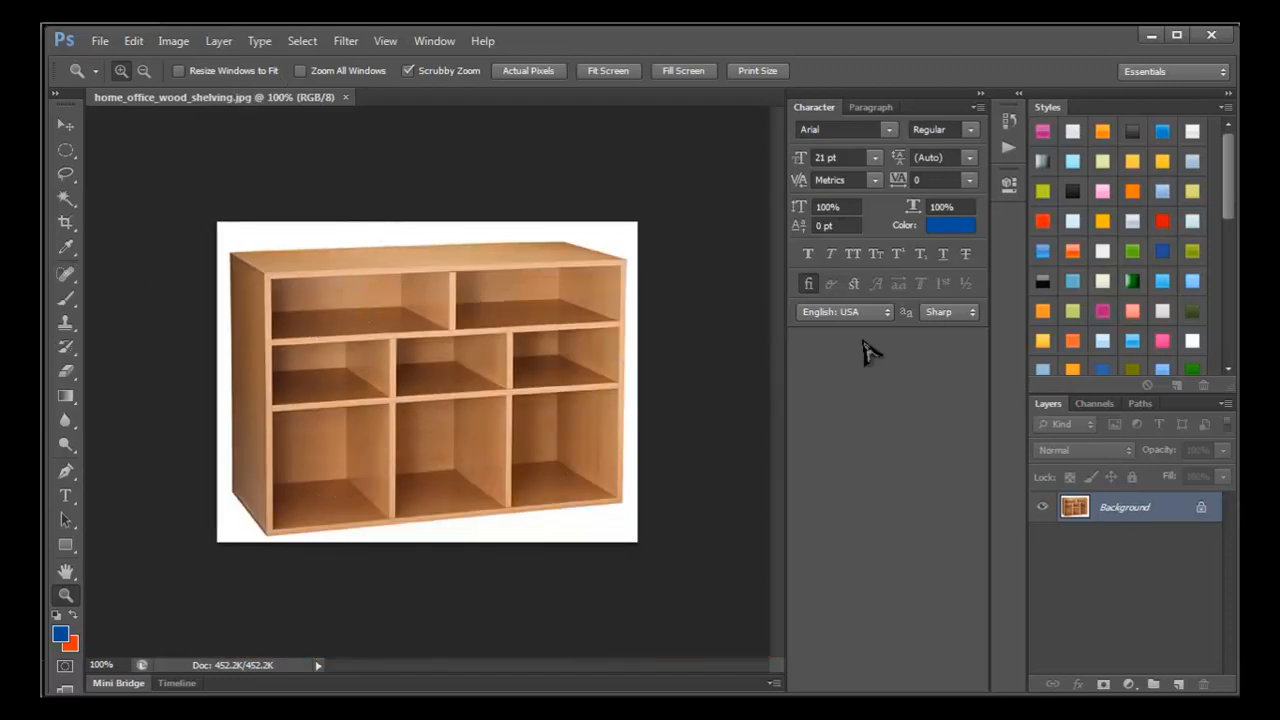
- Move home_office_wood_shelving.jpg into the open area of the desktop and select the original spin_prod_894292212.jpg
left_click(1150, 38)
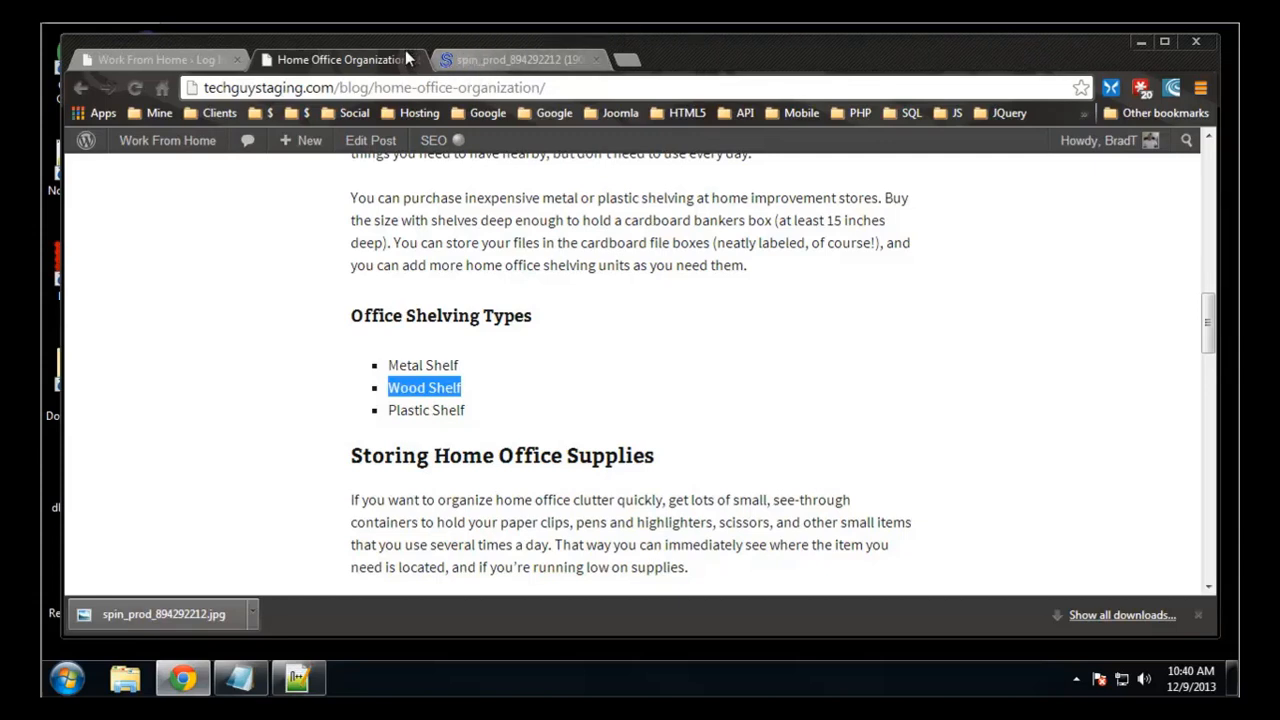
left_click(1141, 47)
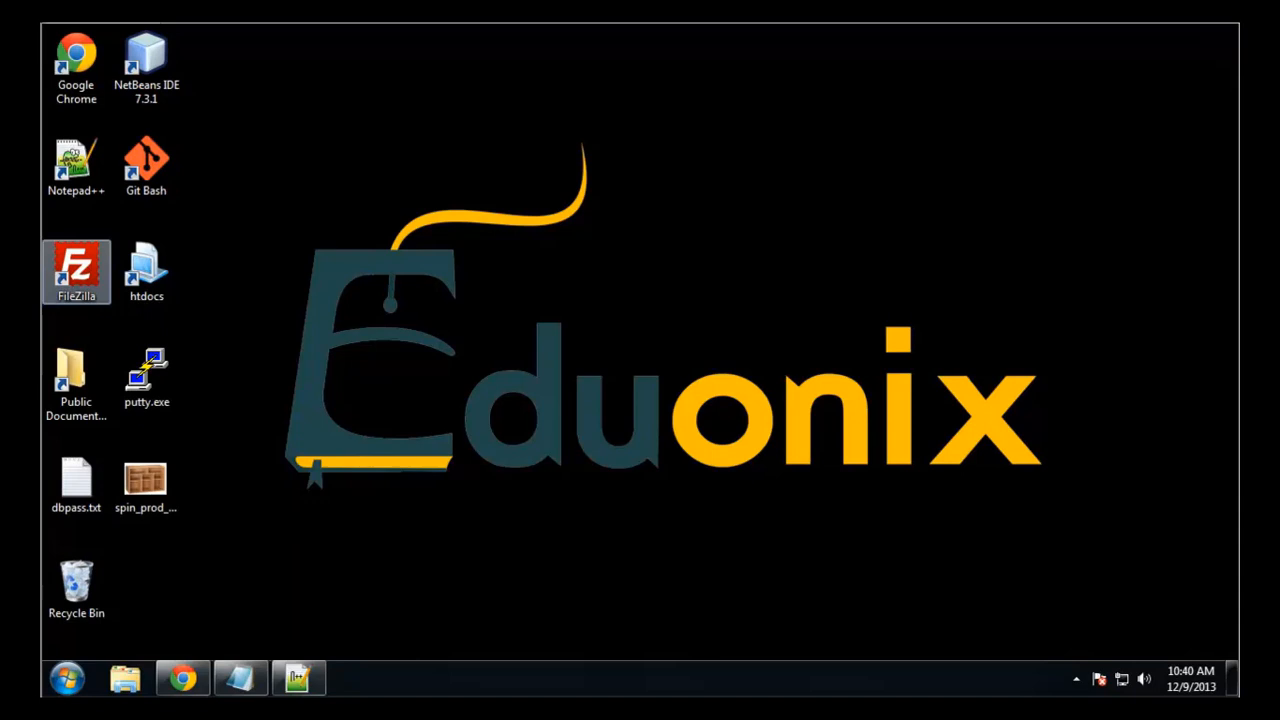
left_click_drag(43, 290, 526, 390)
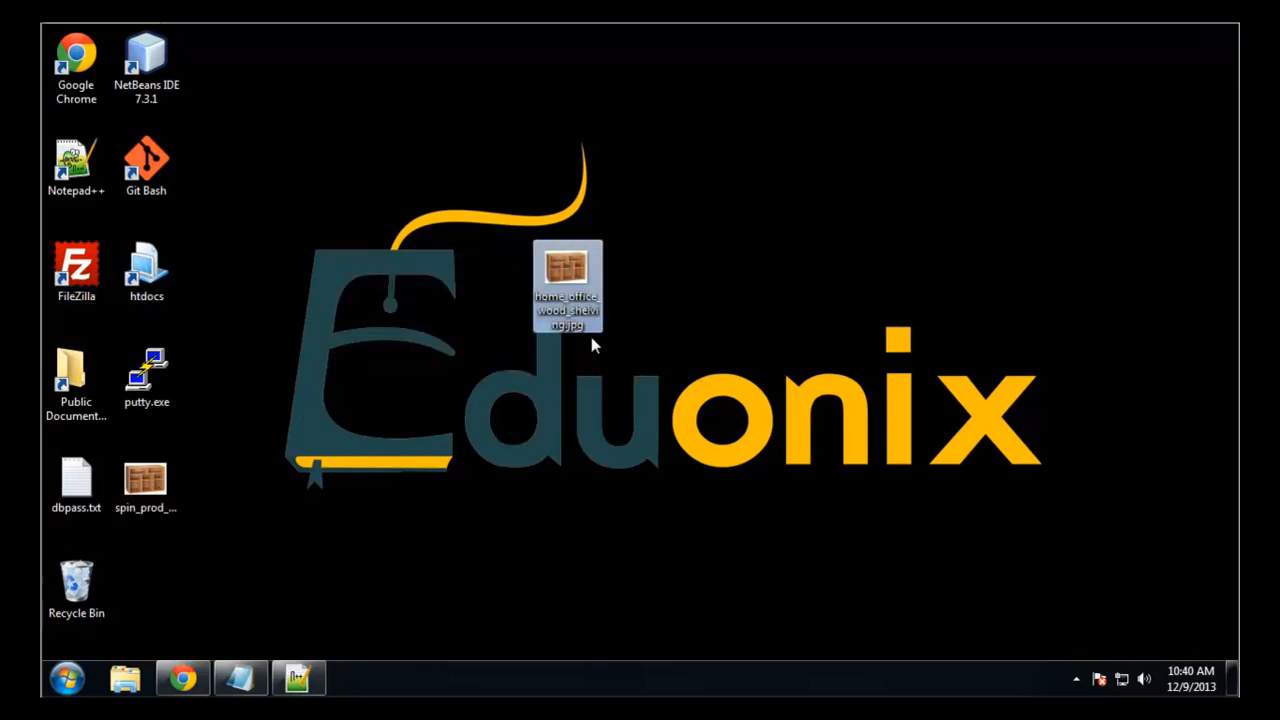
left_click(154, 484)
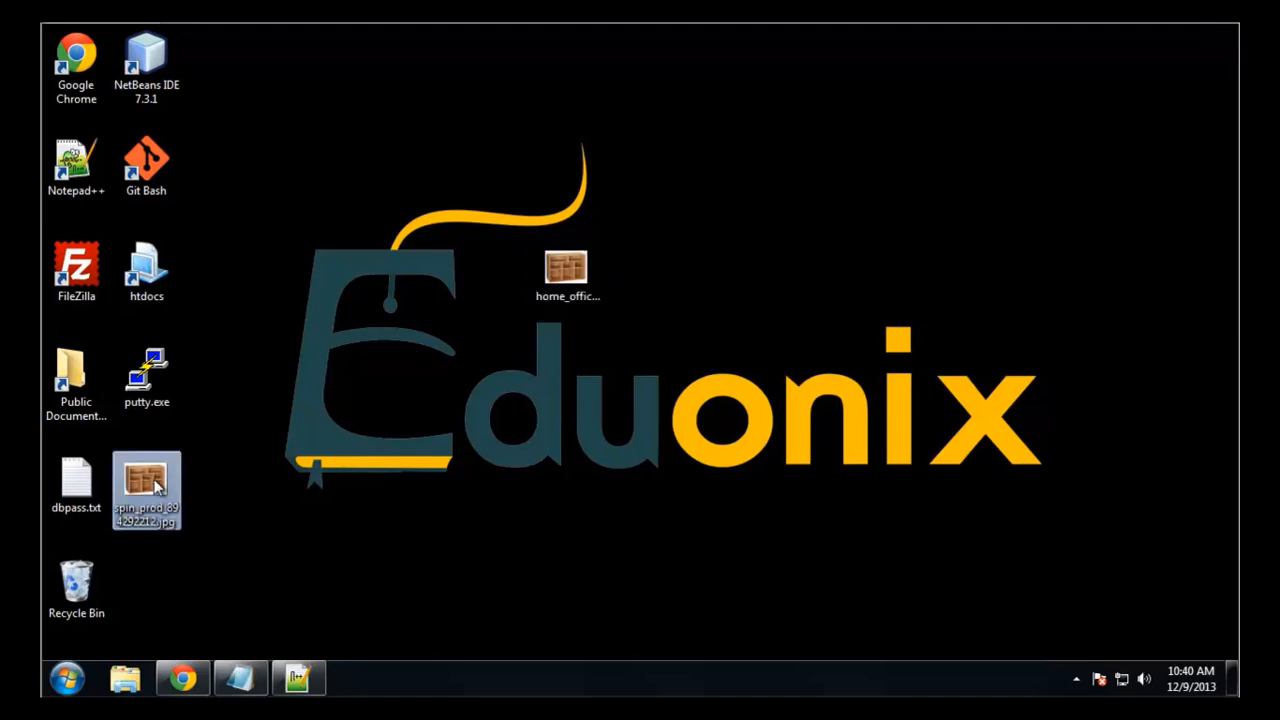
- Place home_office_wood_shelving.jpg below the original image on the desktop and check the file size of spin_prod_894292212.jpg in its properties
left_click_drag(549, 277, 140, 600)
left_click(140, 484)
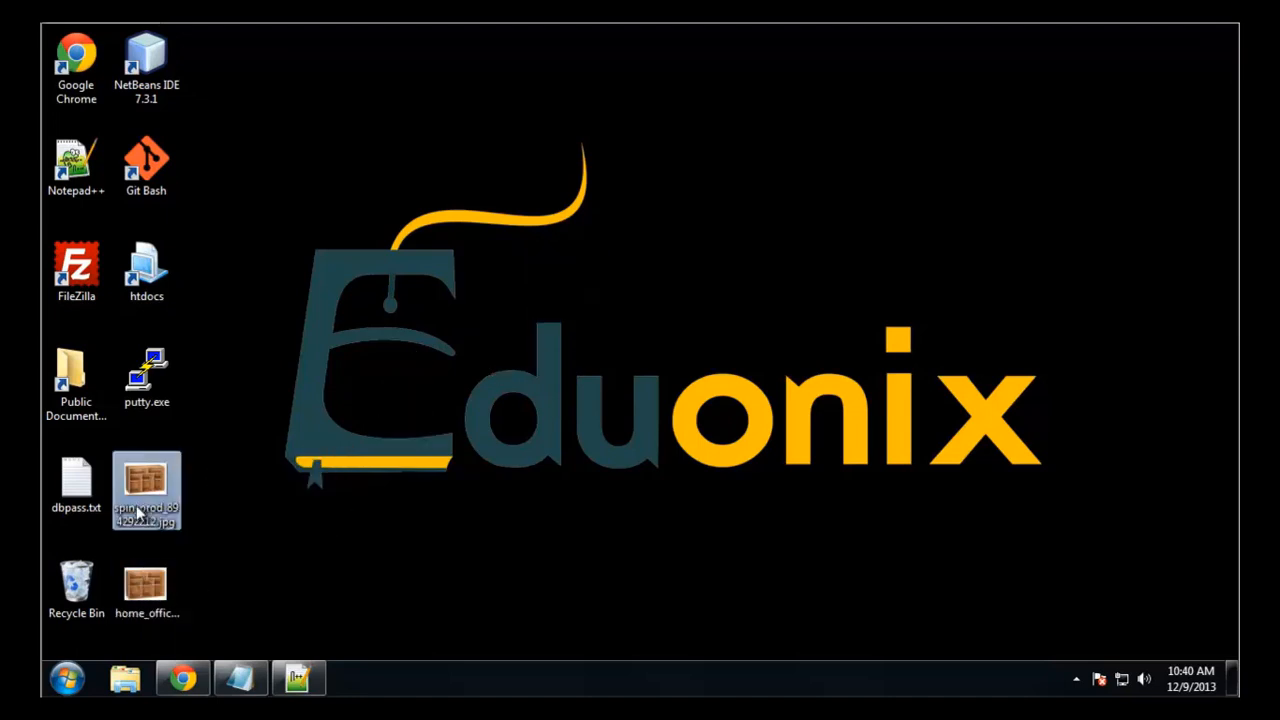
right_click(135, 484)
left_click(224, 646)
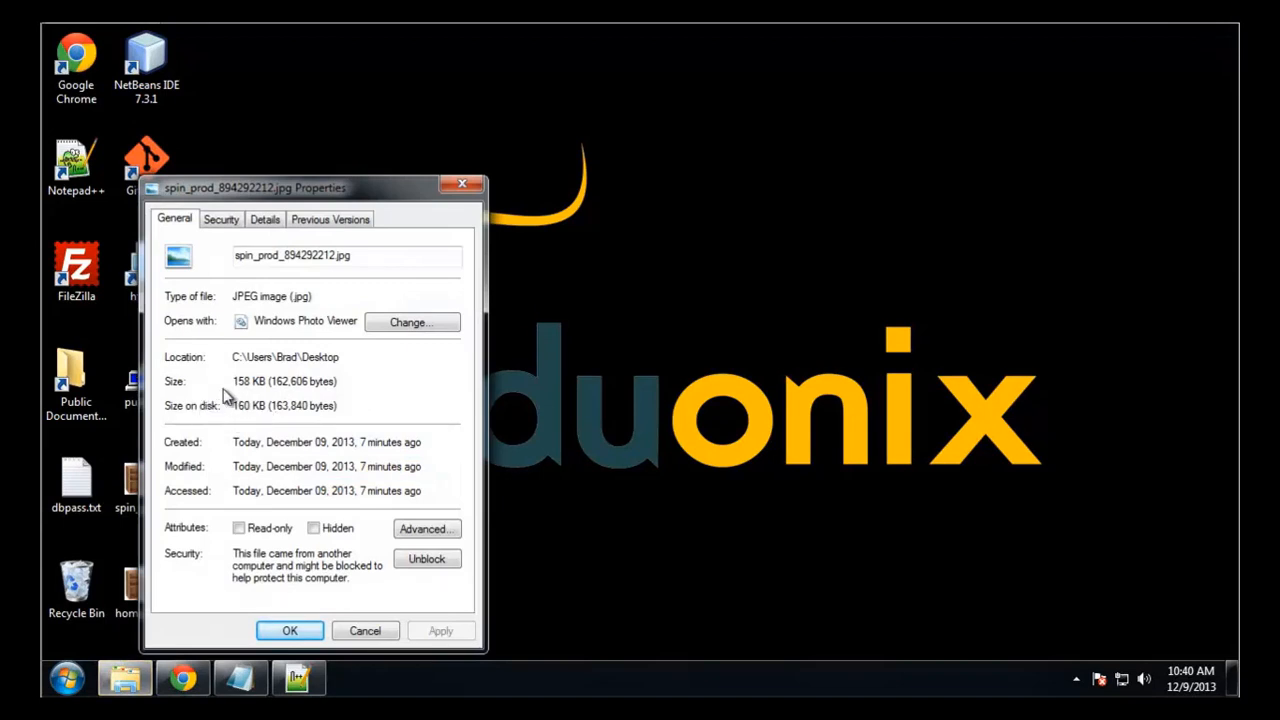
left_click(462, 184)
- Check the file size of home_office_wood_shelving.jpg in its properties
left_click(147, 585)
right_click(147, 585)
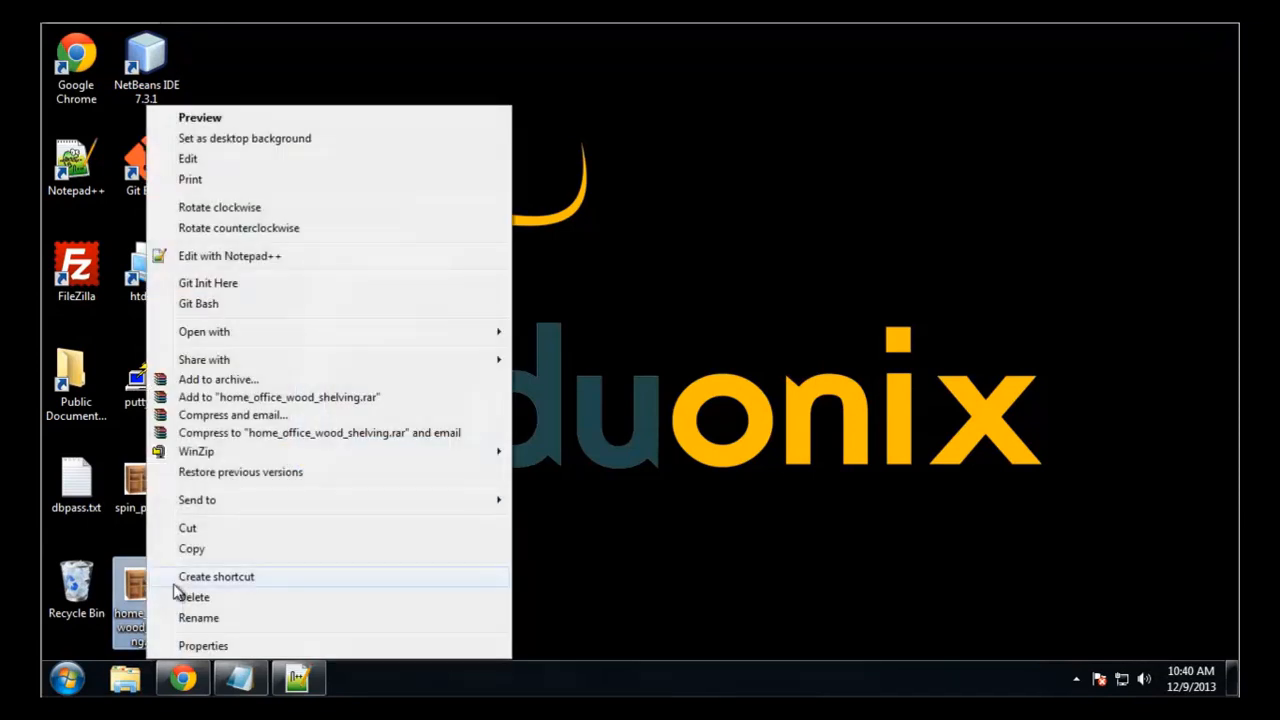
left_click(240, 645)
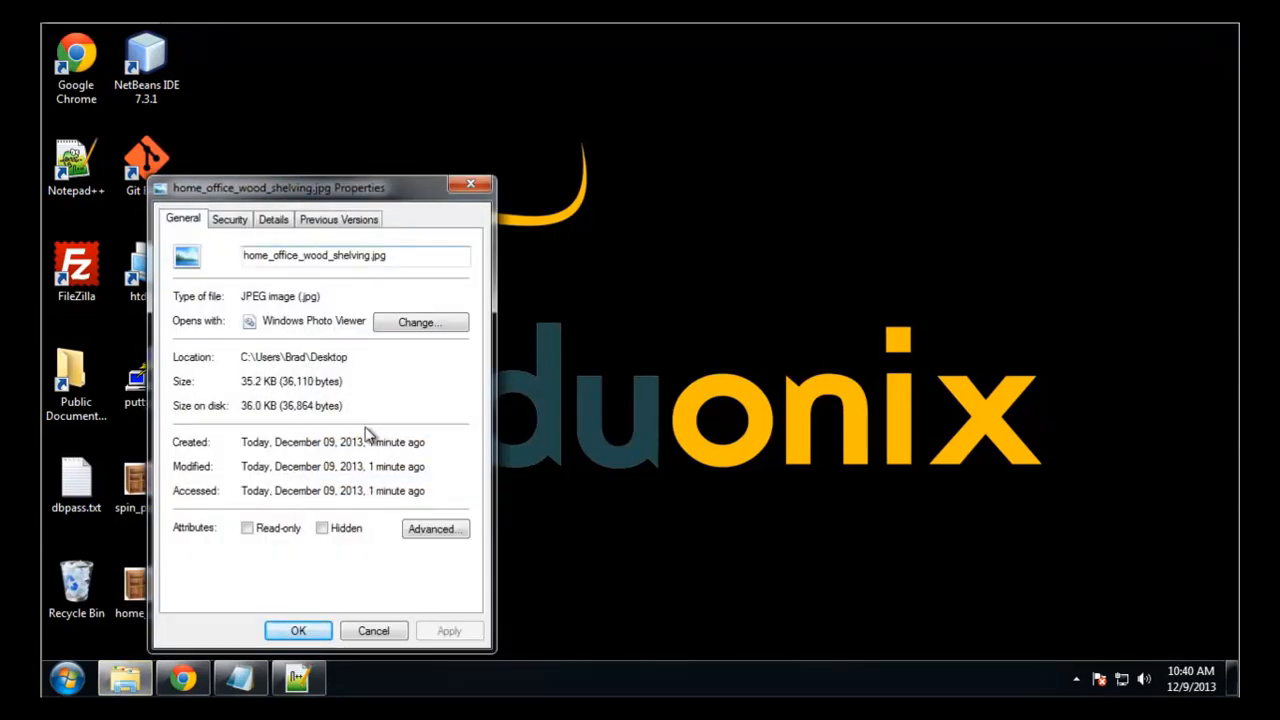
left_click(460, 183)
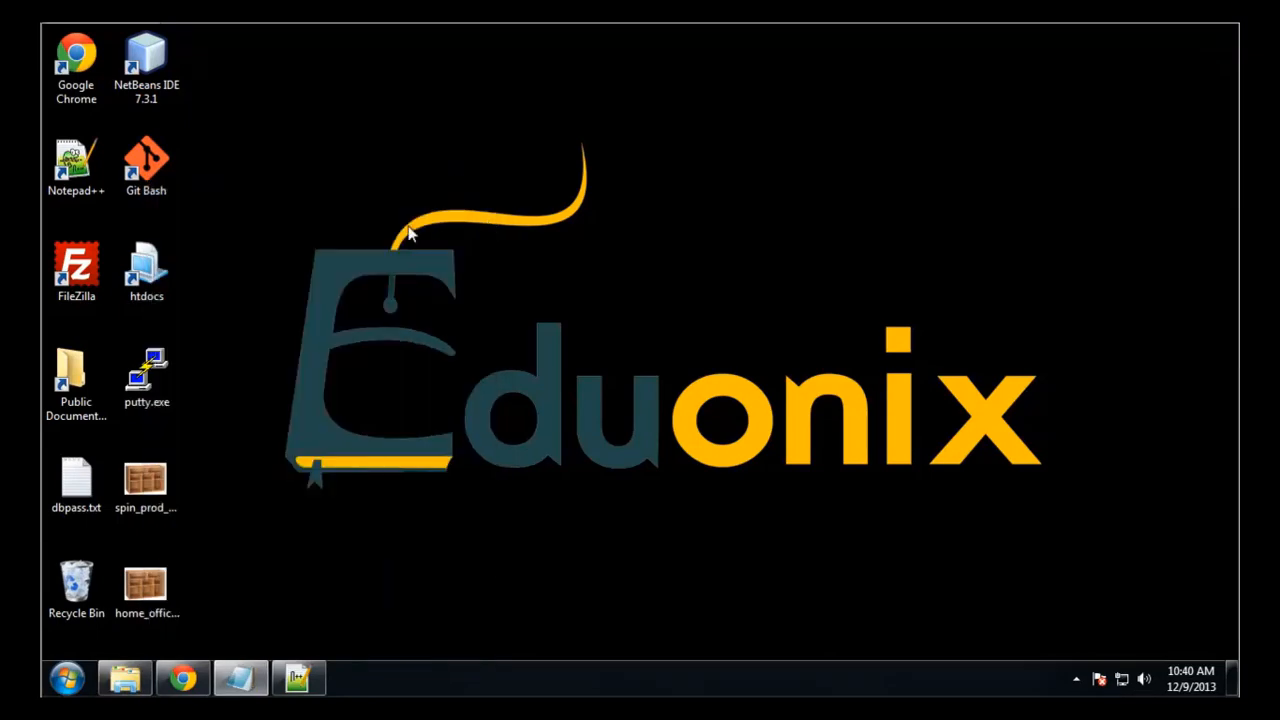
- Switch to Chrome, log in to the WordPress admin with the account username and password, and dismiss the downloads bar
left_click(184, 679)
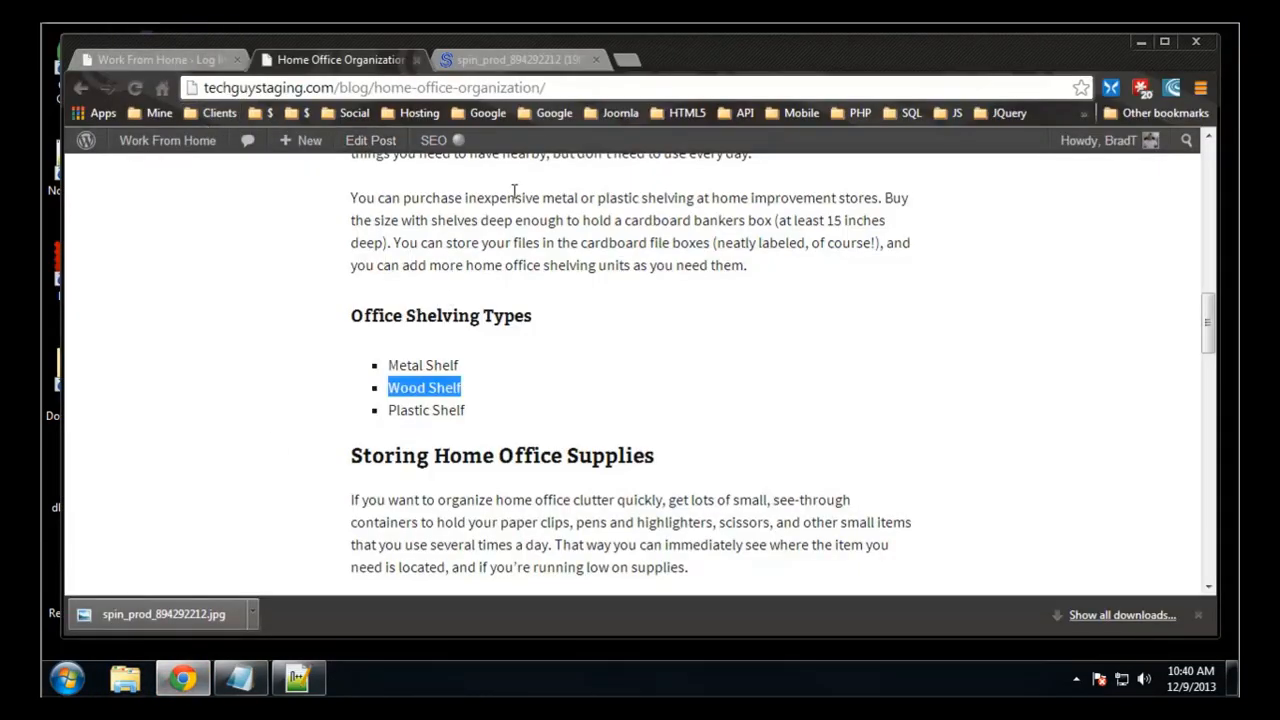
left_click(176, 62)
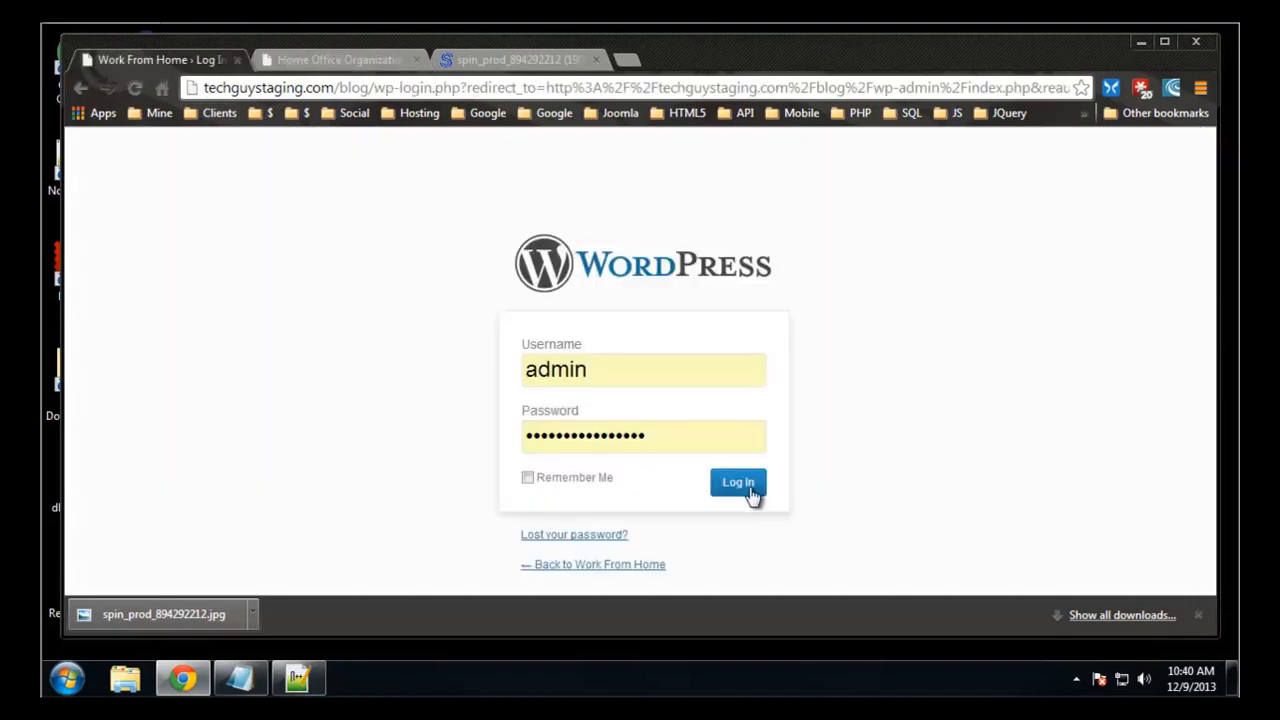
left_click_drag(600, 371, 308, 342)
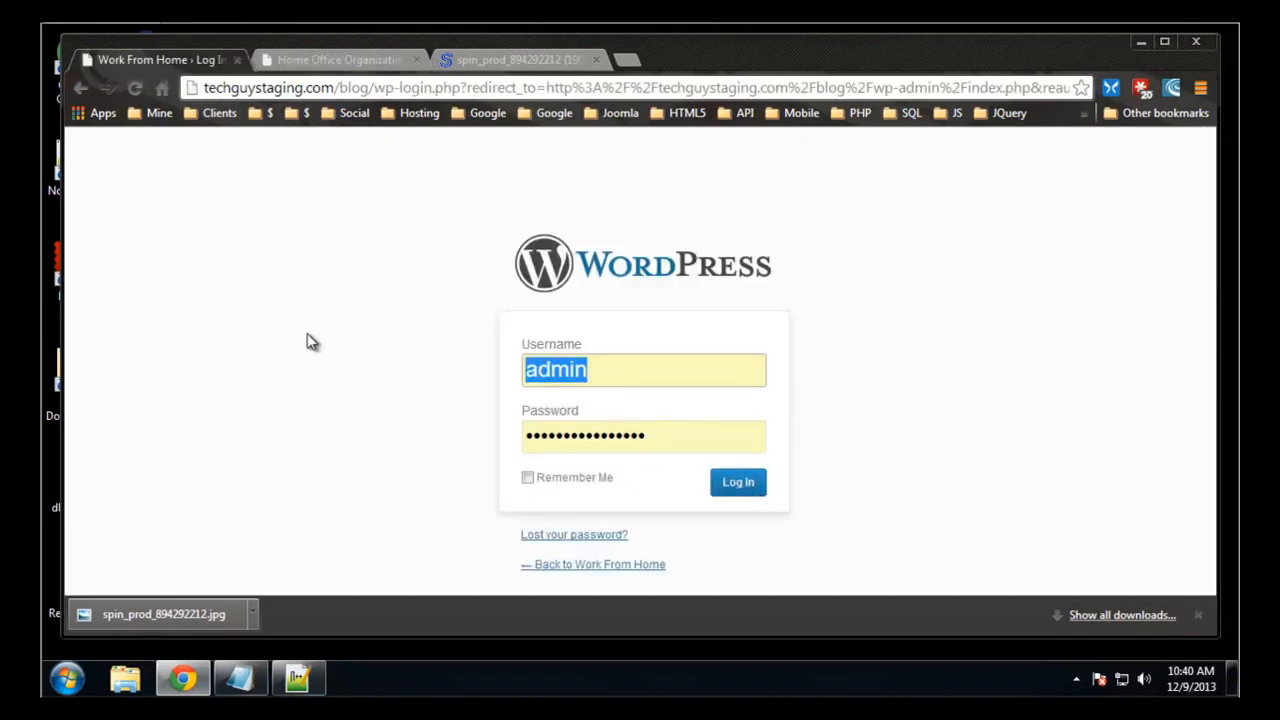
type("BradT")
key("Tab")
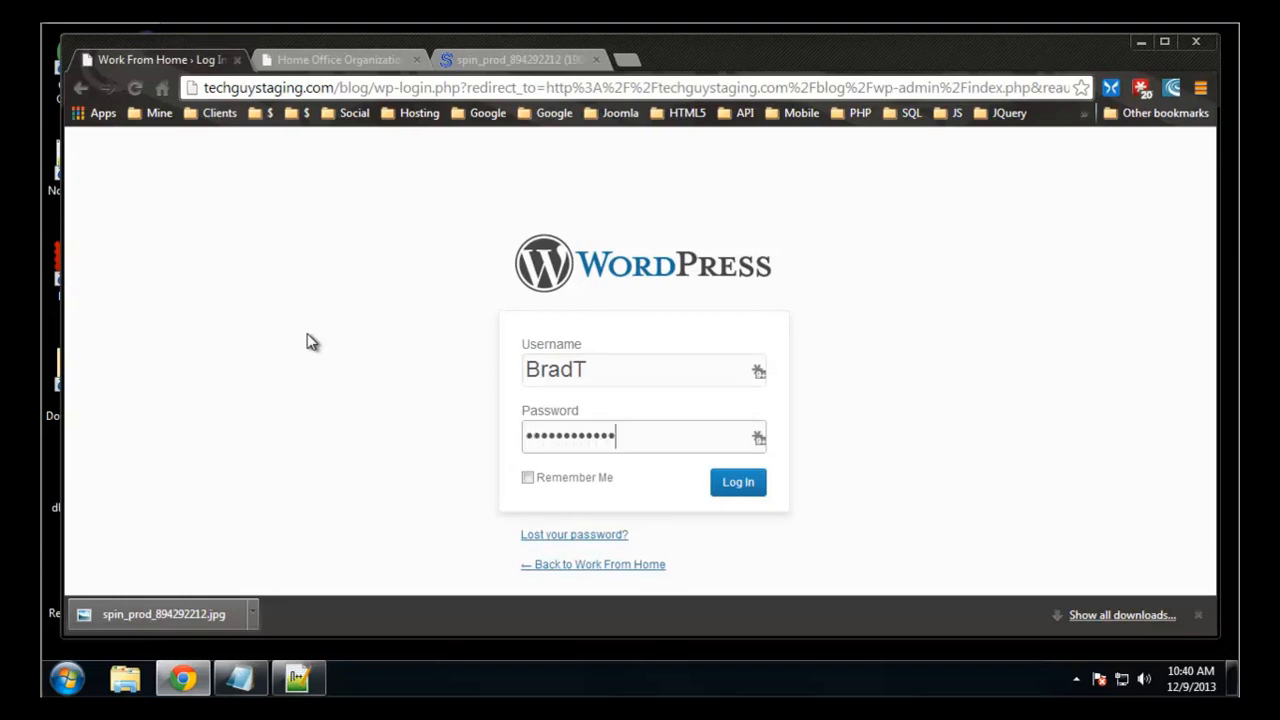
key("Return")
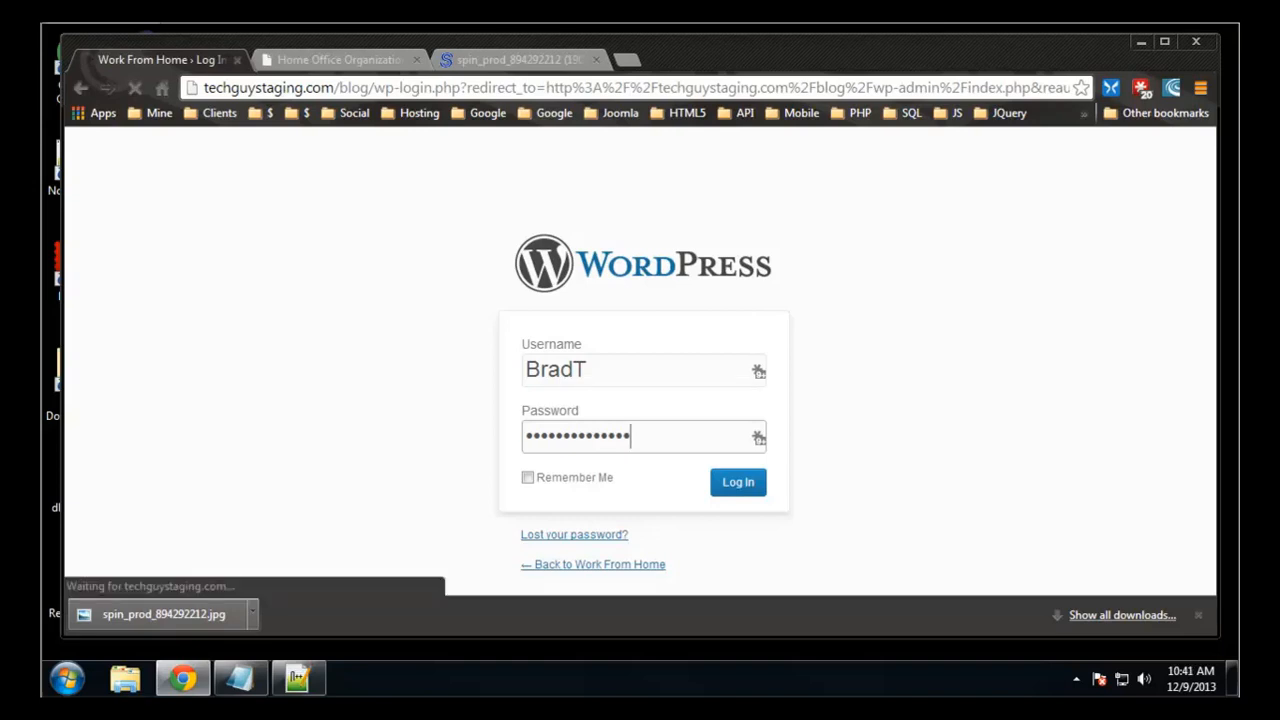
left_click(1199, 616)
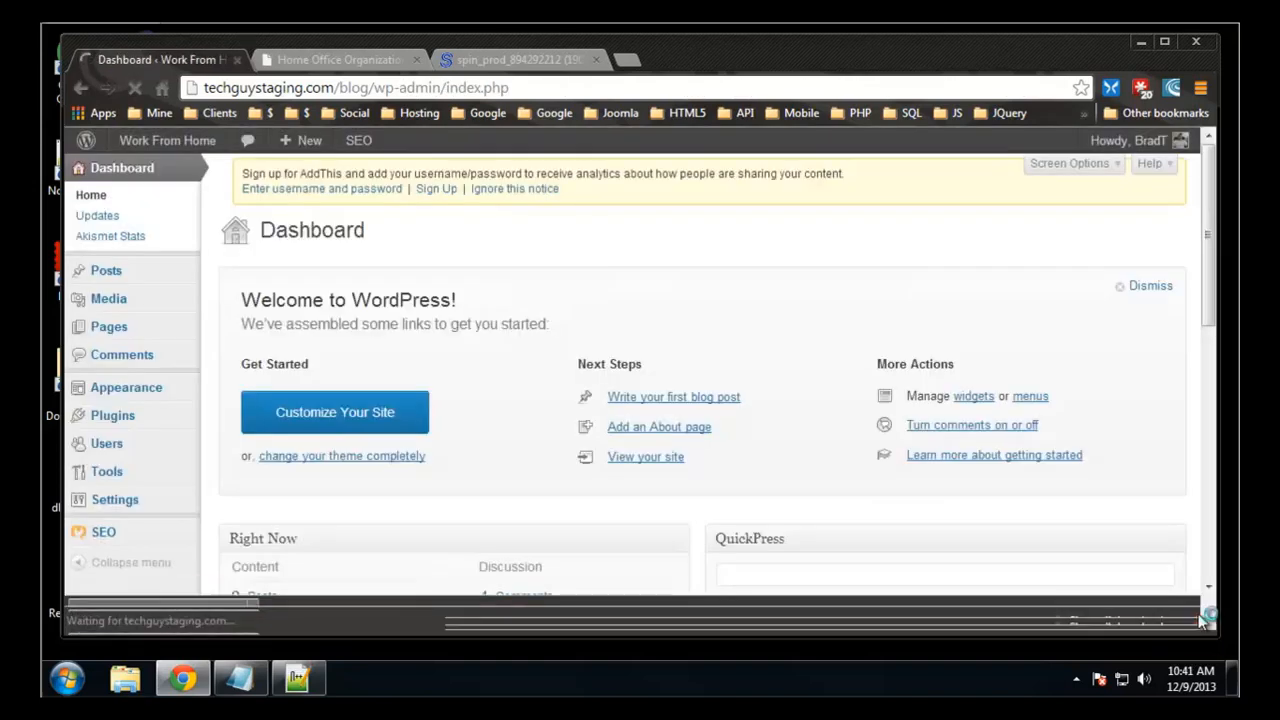
- Move the uncategorized "Home Office Organization" post from the posts list to the Trash
mouse_move(133, 274)
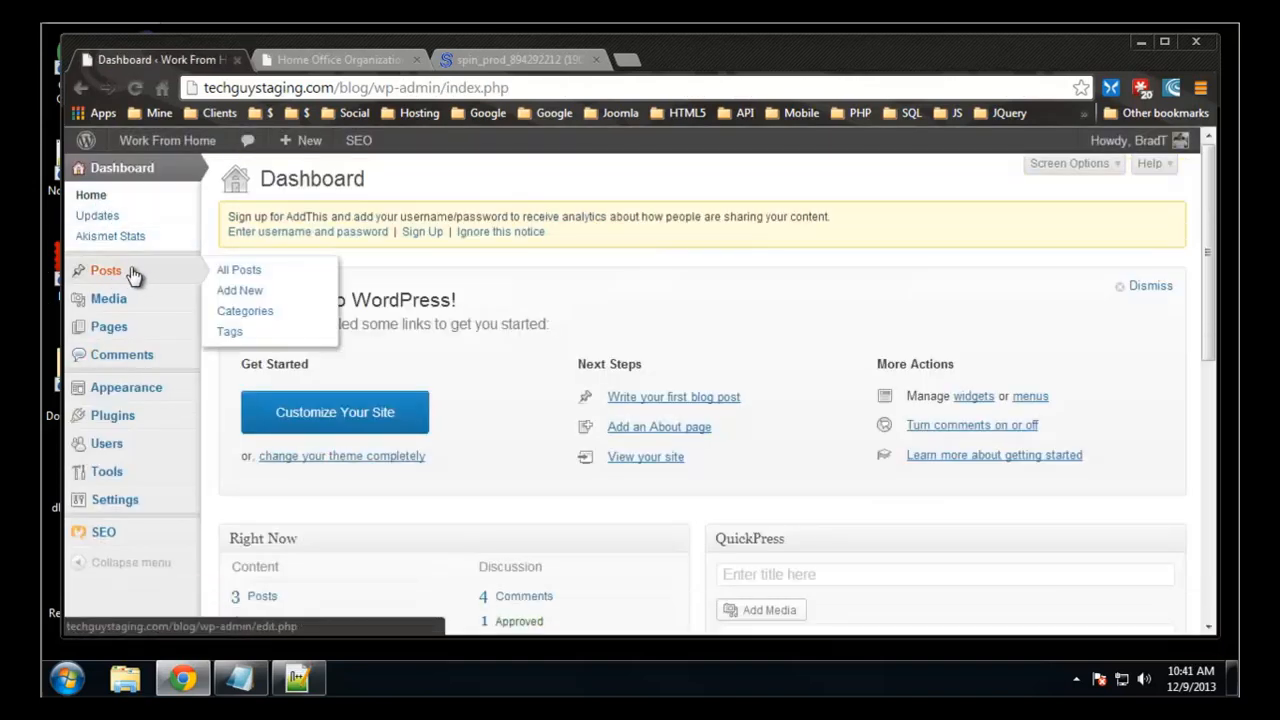
left_click(112, 273)
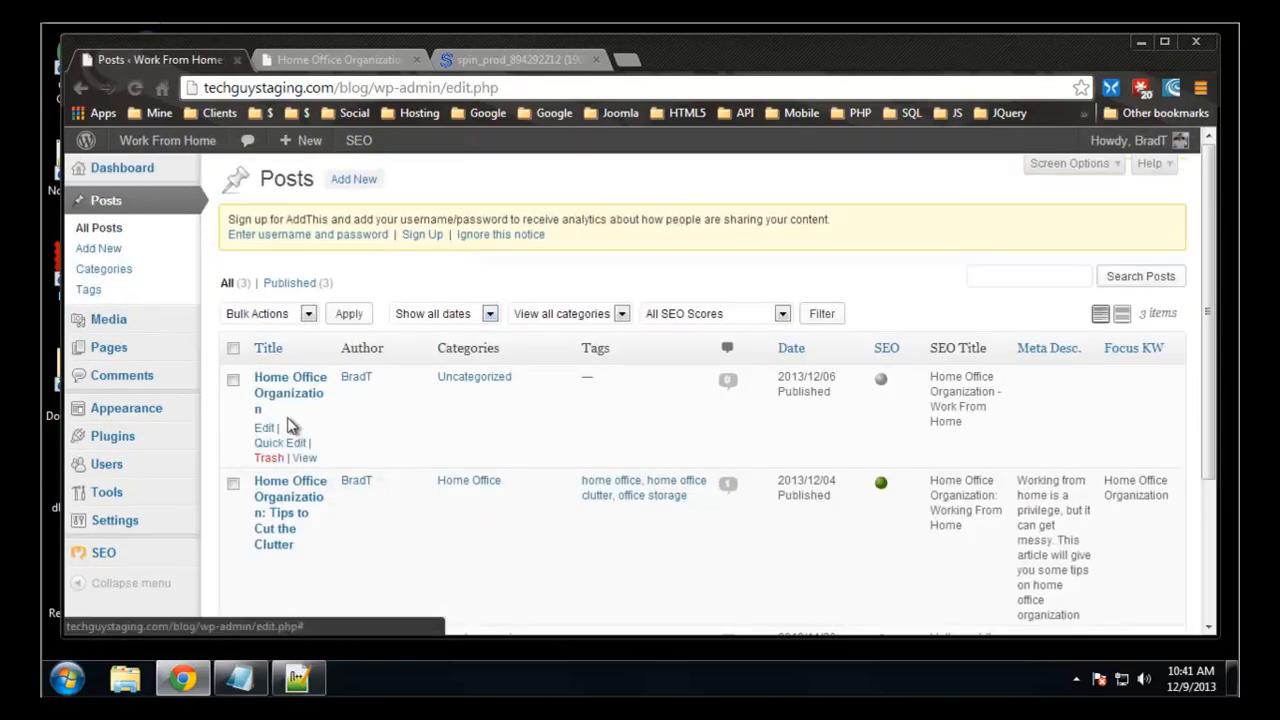
scroll(467, 409, "down", 2)
scroll(470, 410, "up", 1)
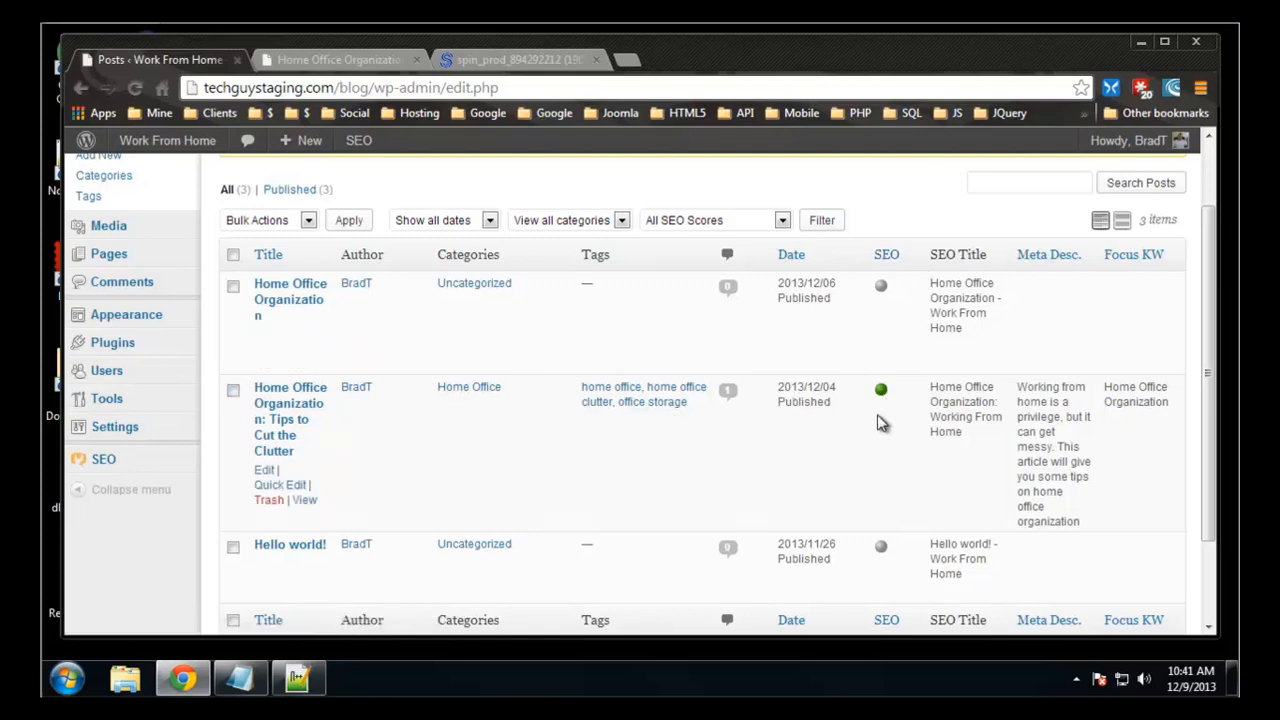
left_click(233, 287)
mouse_move(885, 396)
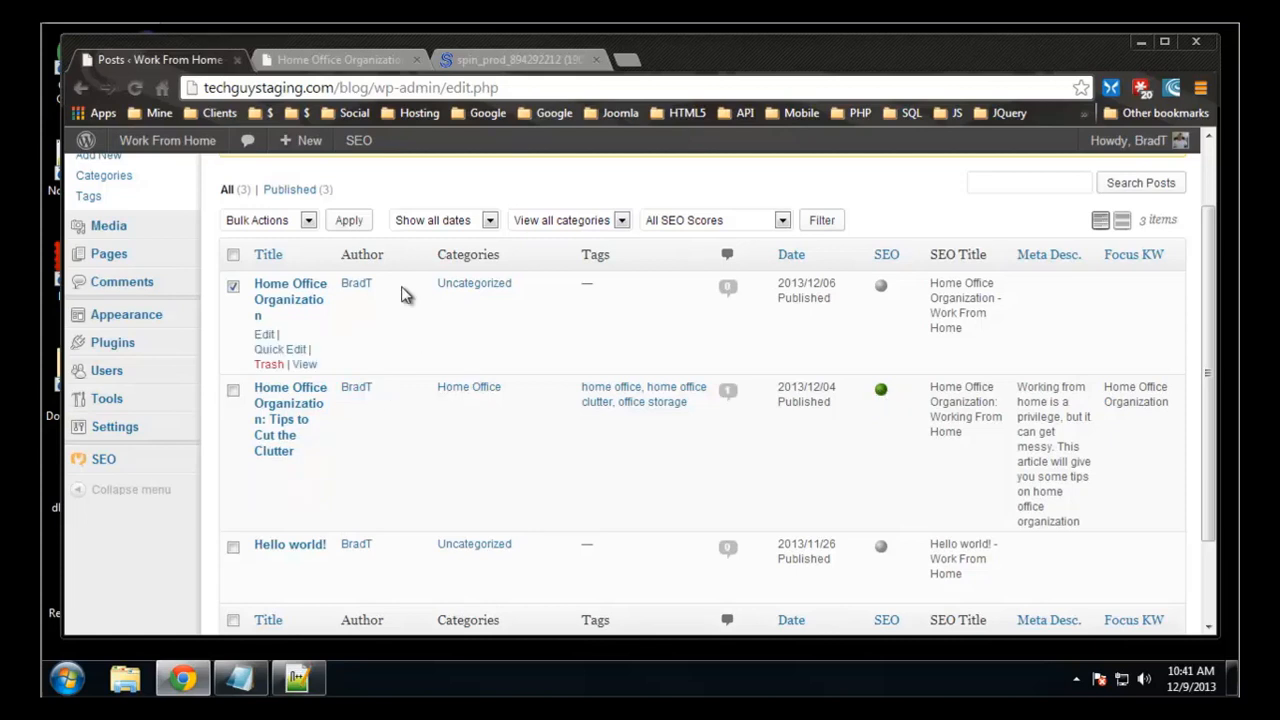
left_click(268, 364)
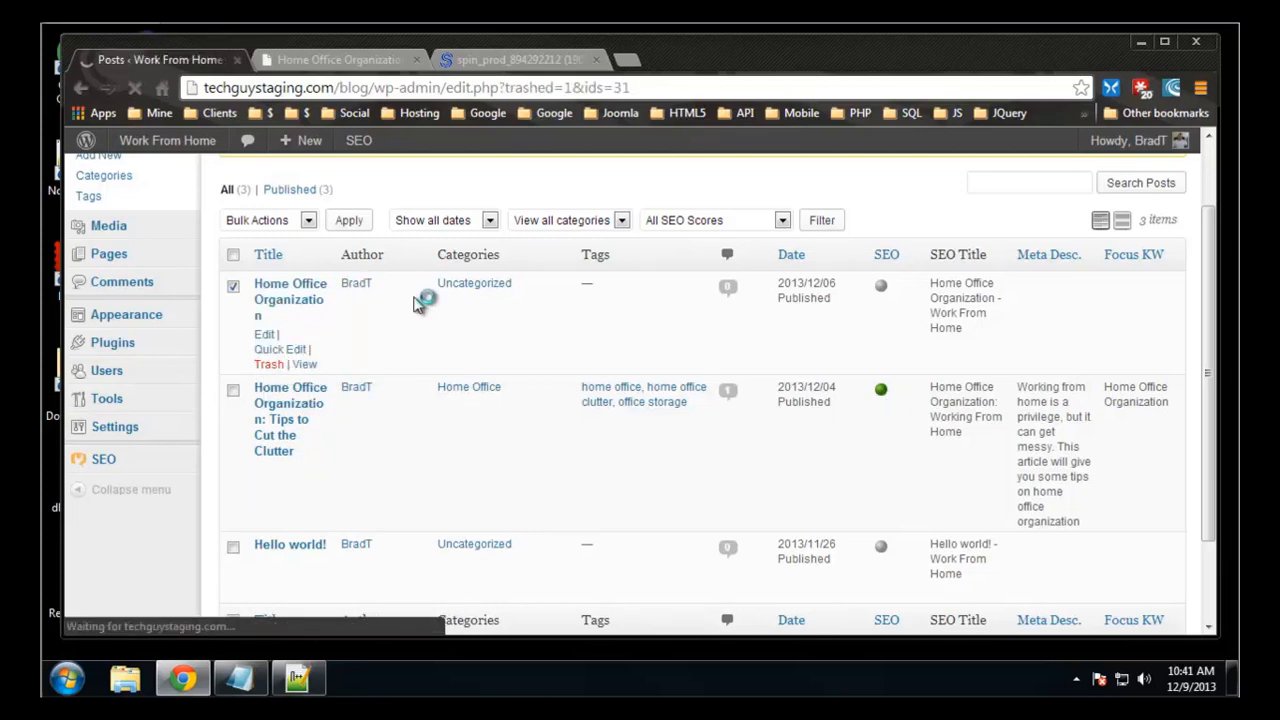
- Edit "Home Office Organization: Tips to Cut the Clutter" and add an empty paragraph after the Office Shelving Types bullet list
left_click(298, 440)
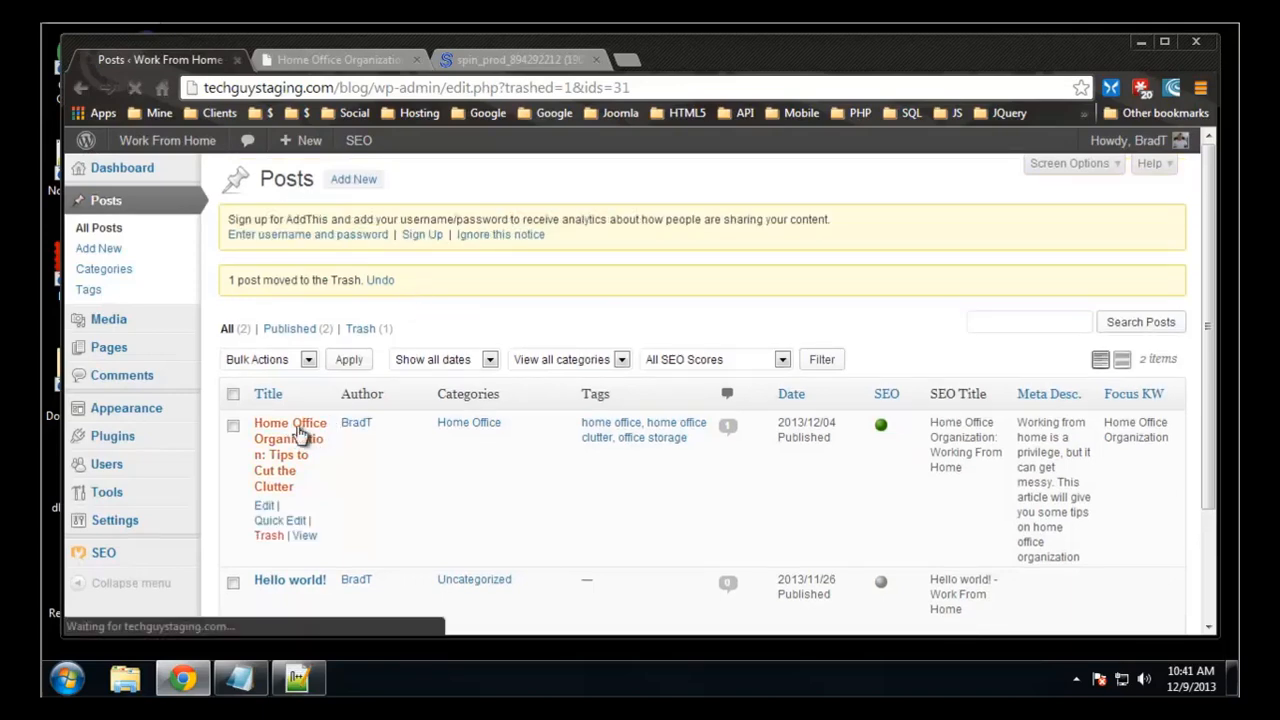
scroll(620, 430, "down", 1)
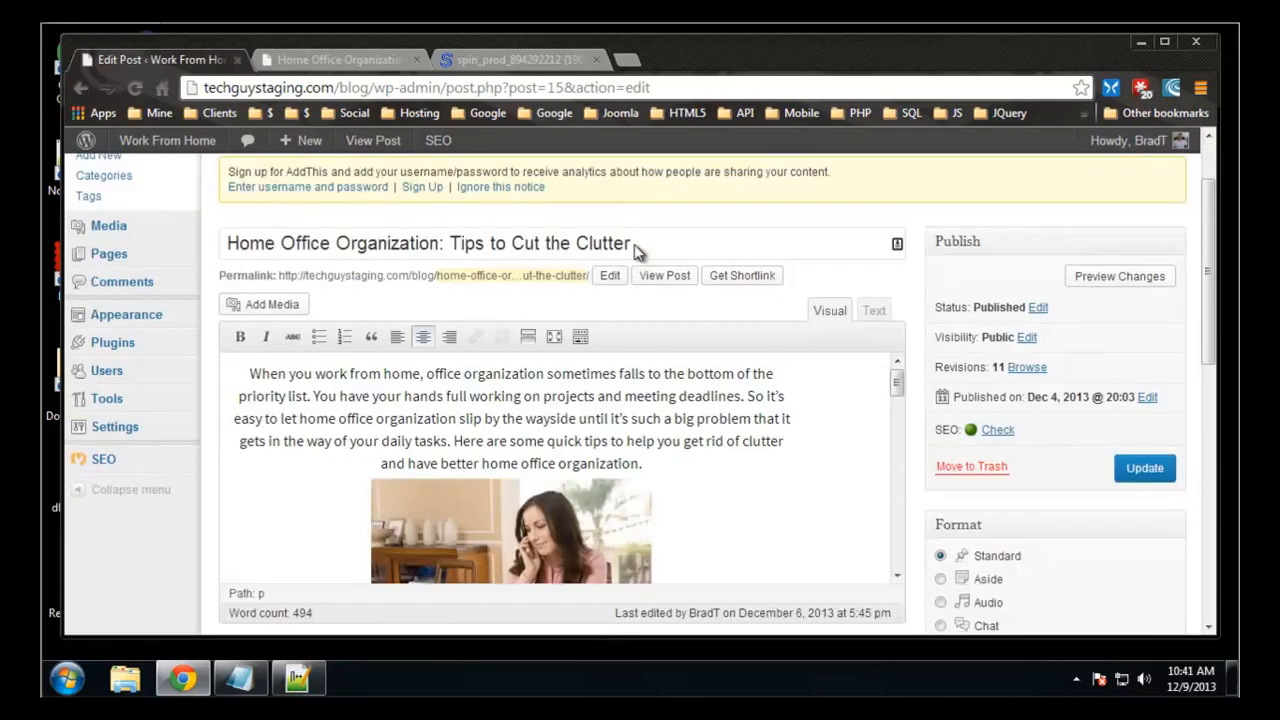
scroll(740, 405, "down", 3)
scroll(735, 400, "down", 5)
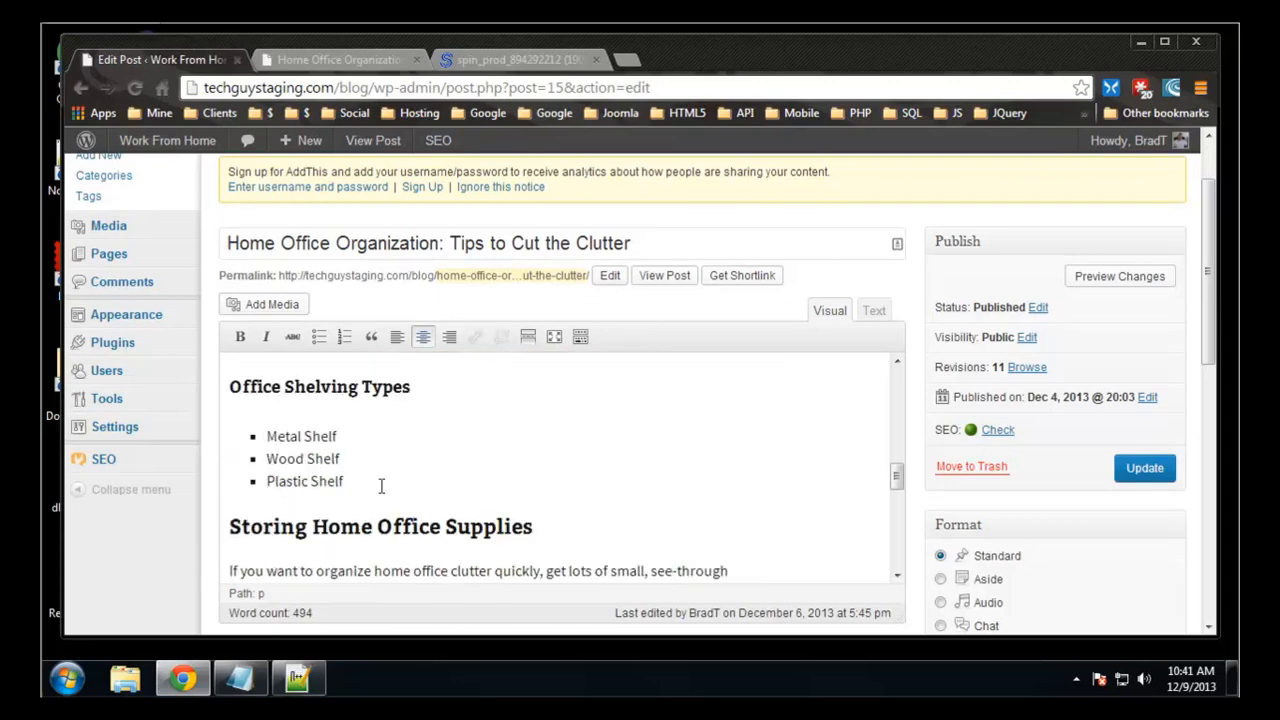
left_click(381, 486)
key("Return")
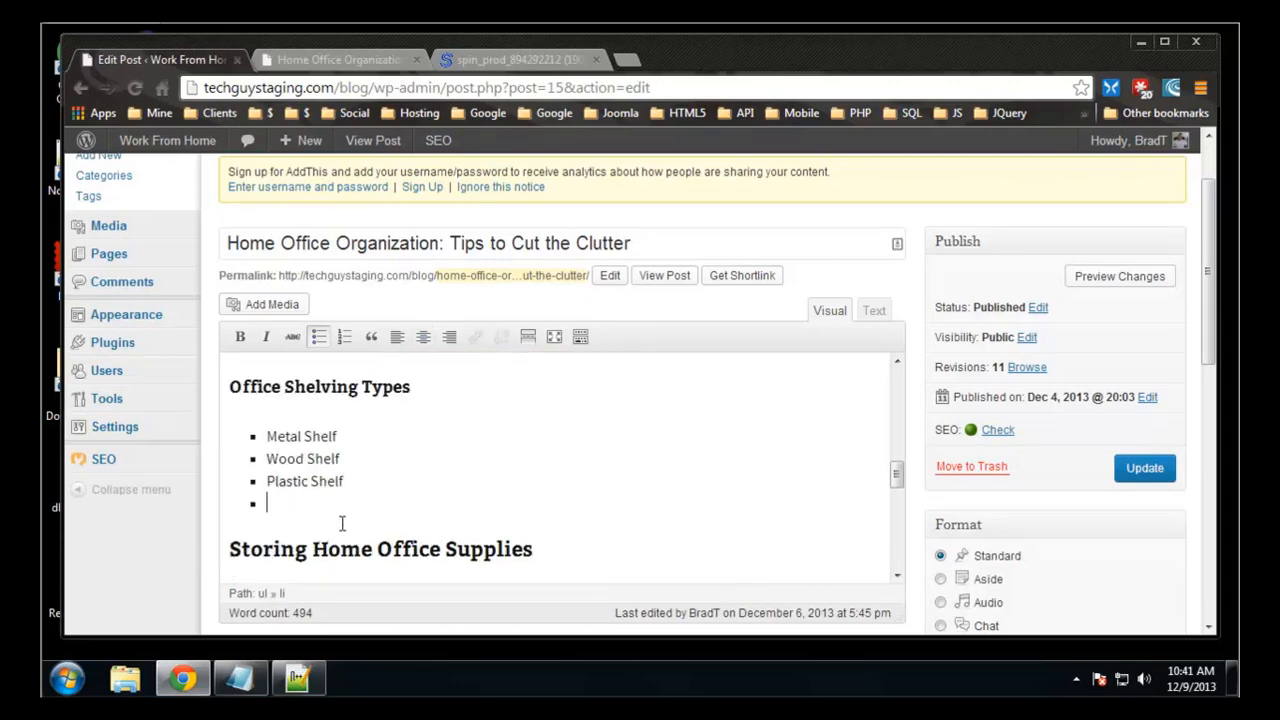
key("Return")
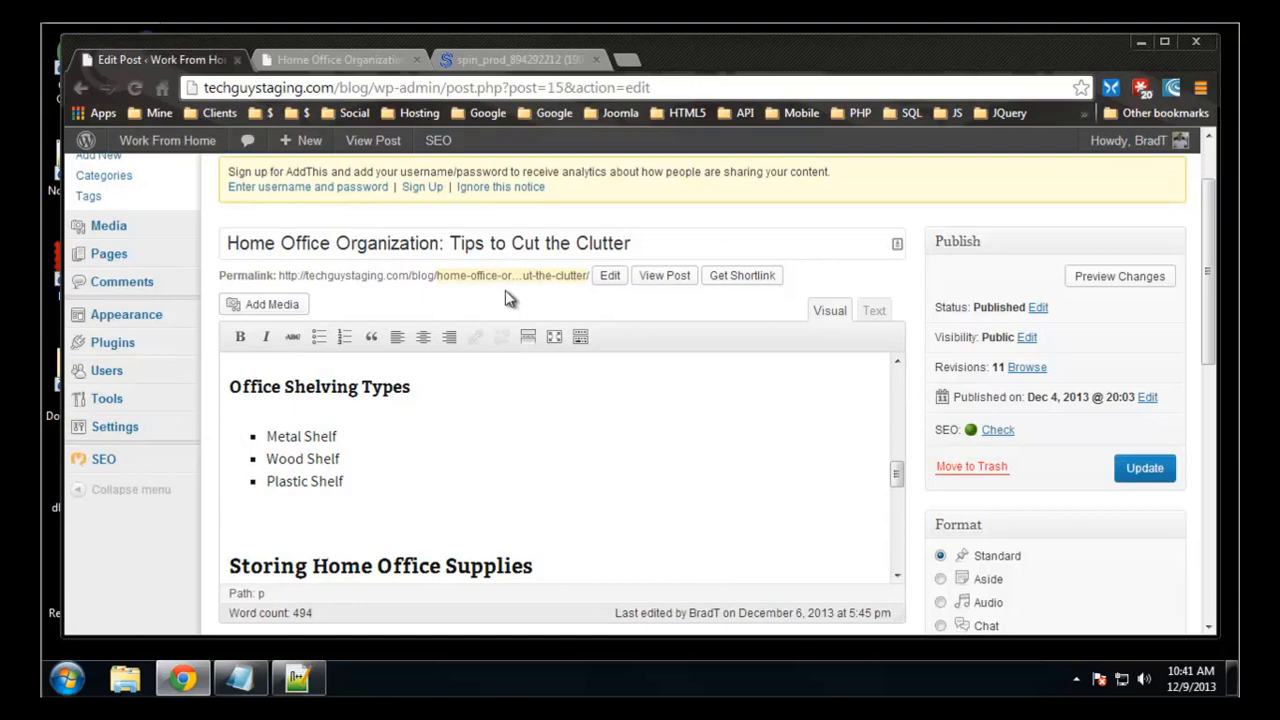
- Upload home_office_wood_shelving.jpg from the Desktop to the media library for this post
left_click(260, 307)
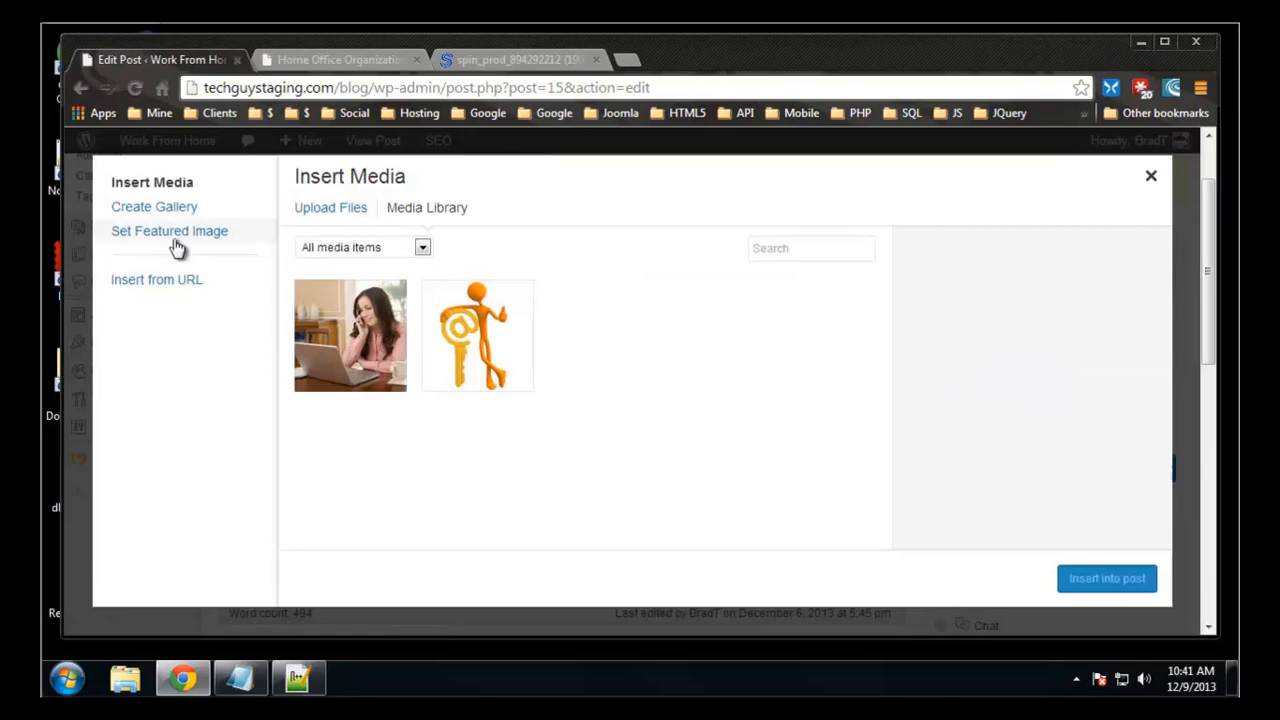
left_click(350, 222)
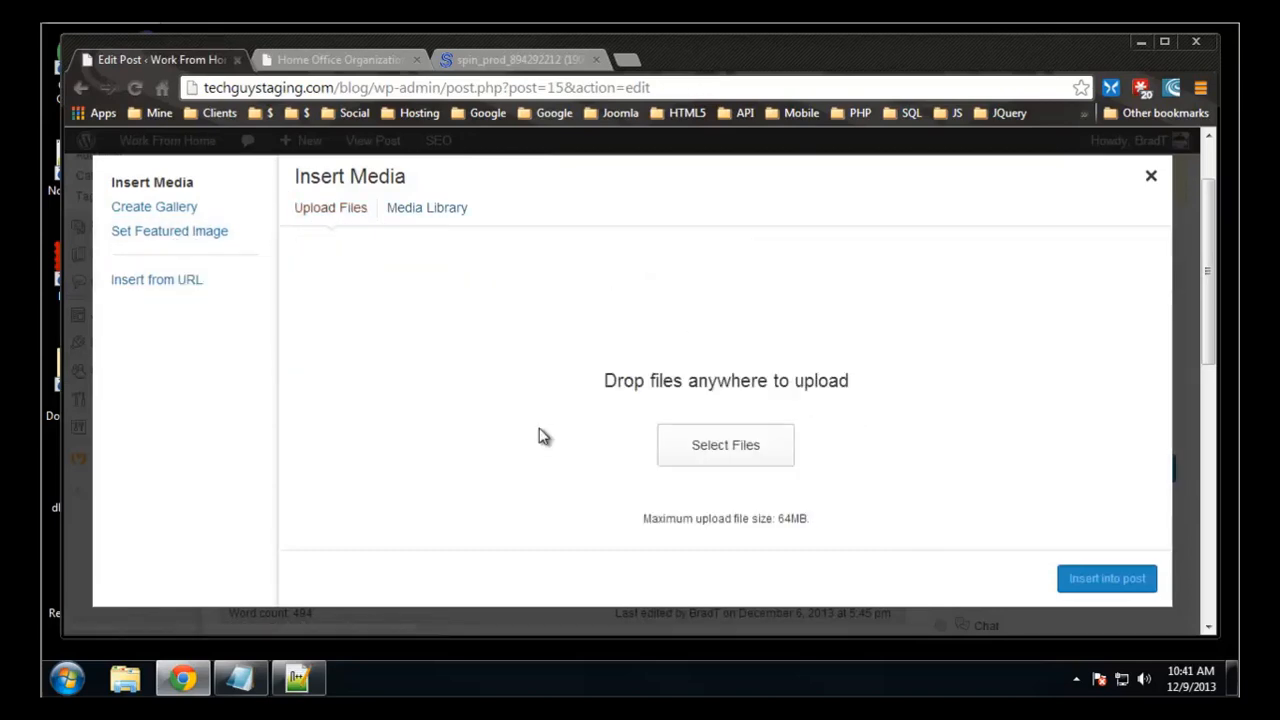
left_click(751, 451)
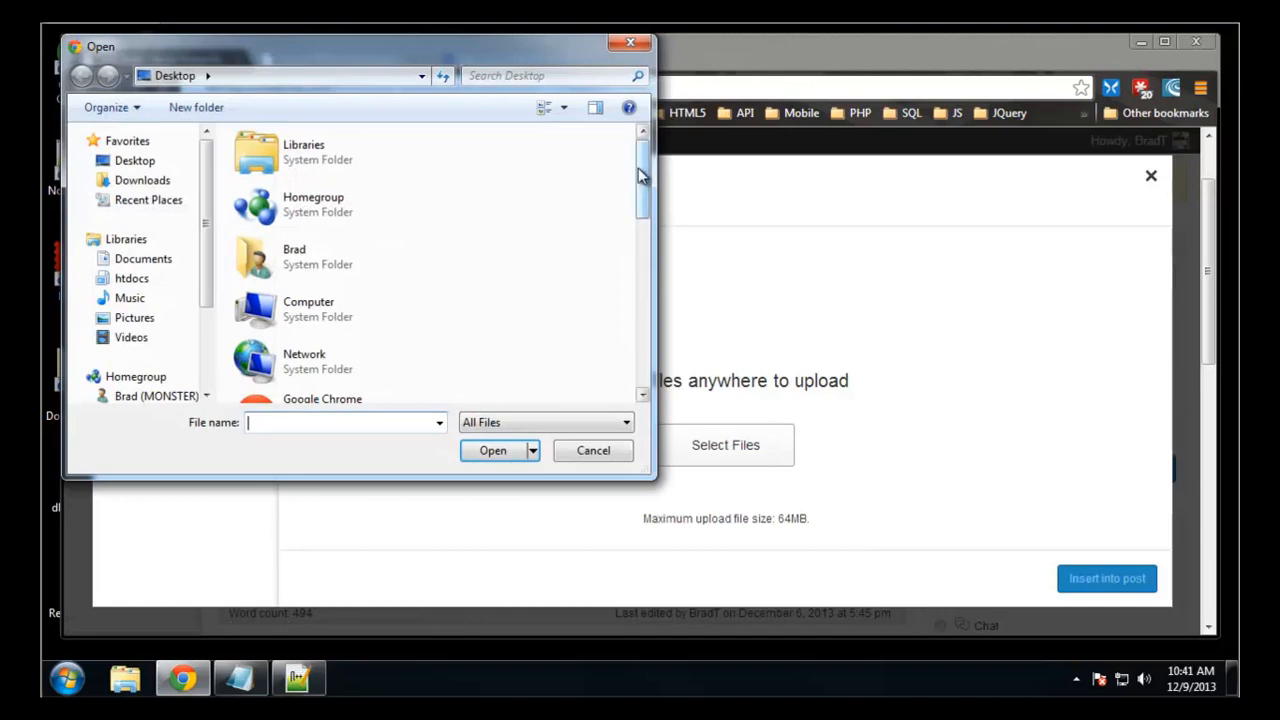
left_click_drag(643, 180, 645, 320)
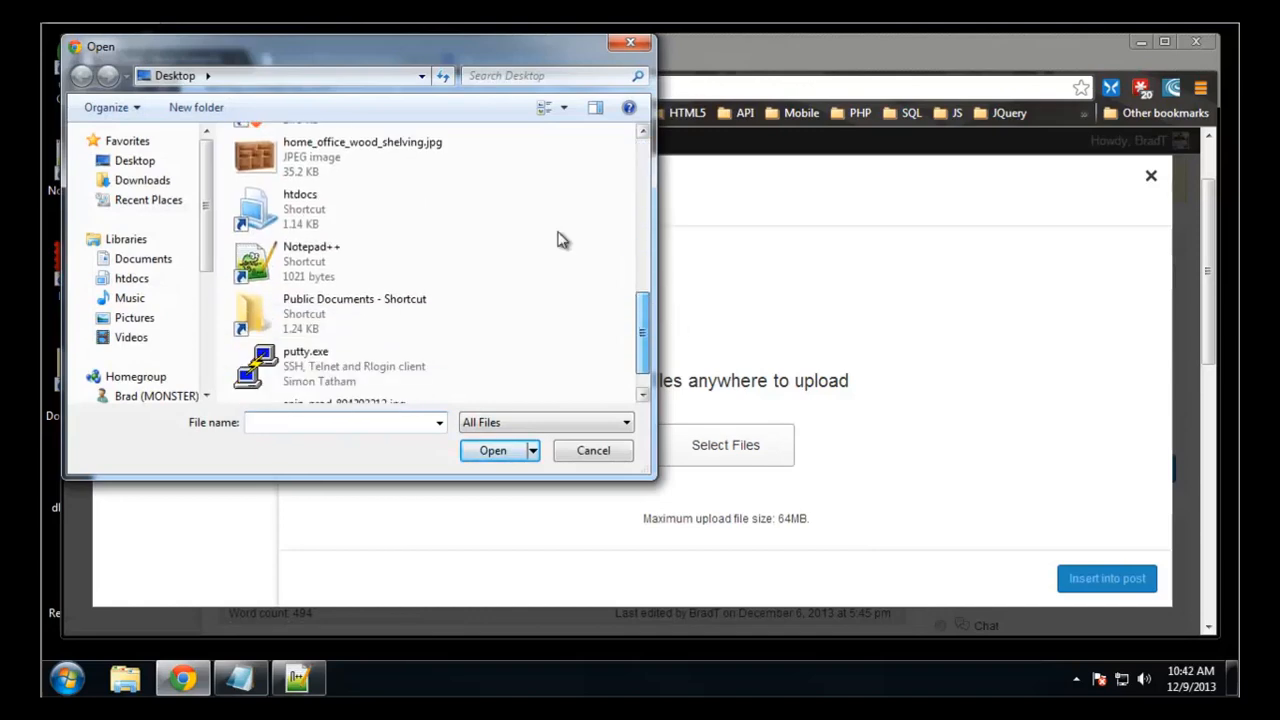
double_click(365, 160)
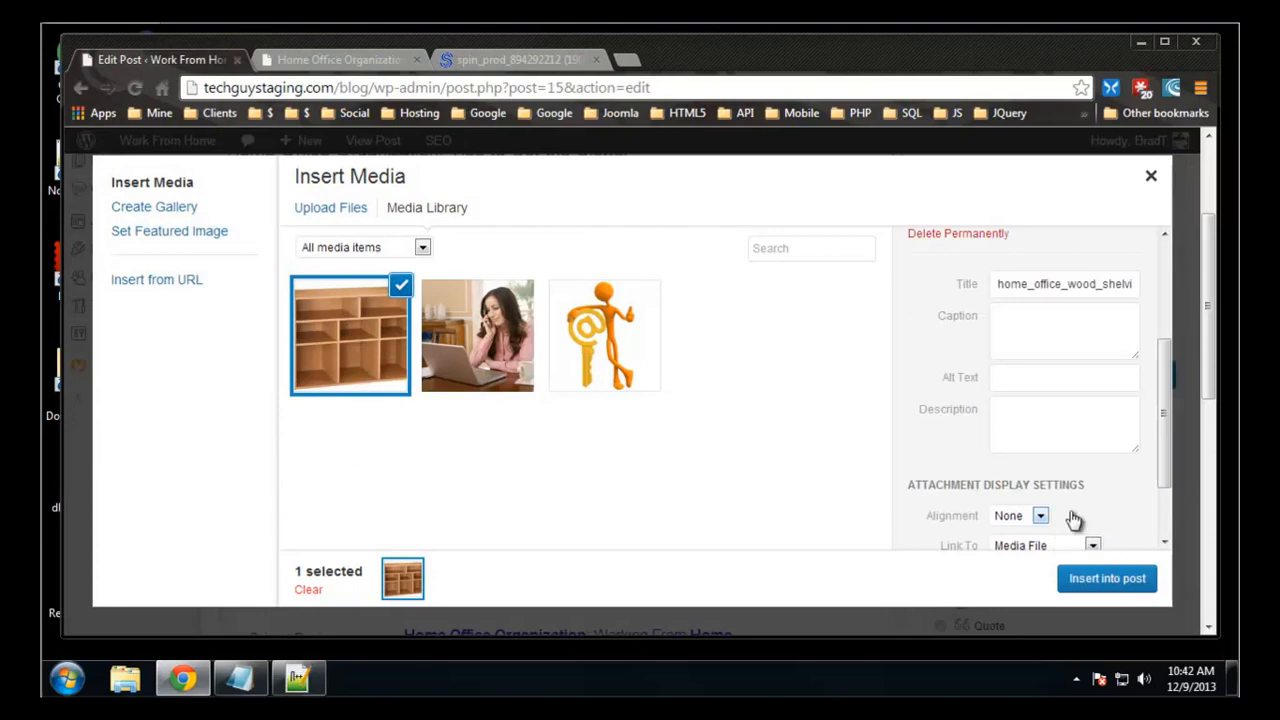
- Review the uploaded shelving image's attachment details and set its title to "Home Office Wood Shelving"
scroll(1074, 517, "down", 2)
scroll(1078, 490, "up", 2)
scroll(1124, 288, "up", 3)
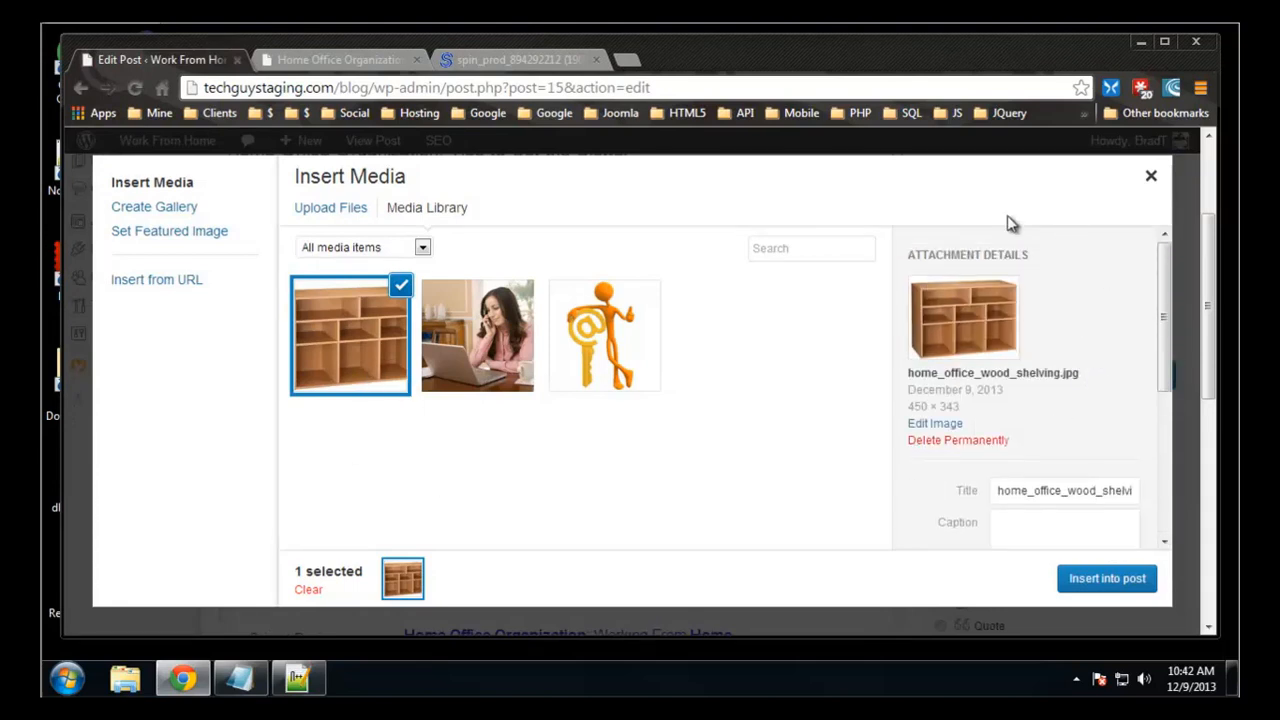
scroll(945, 400, "down", 1)
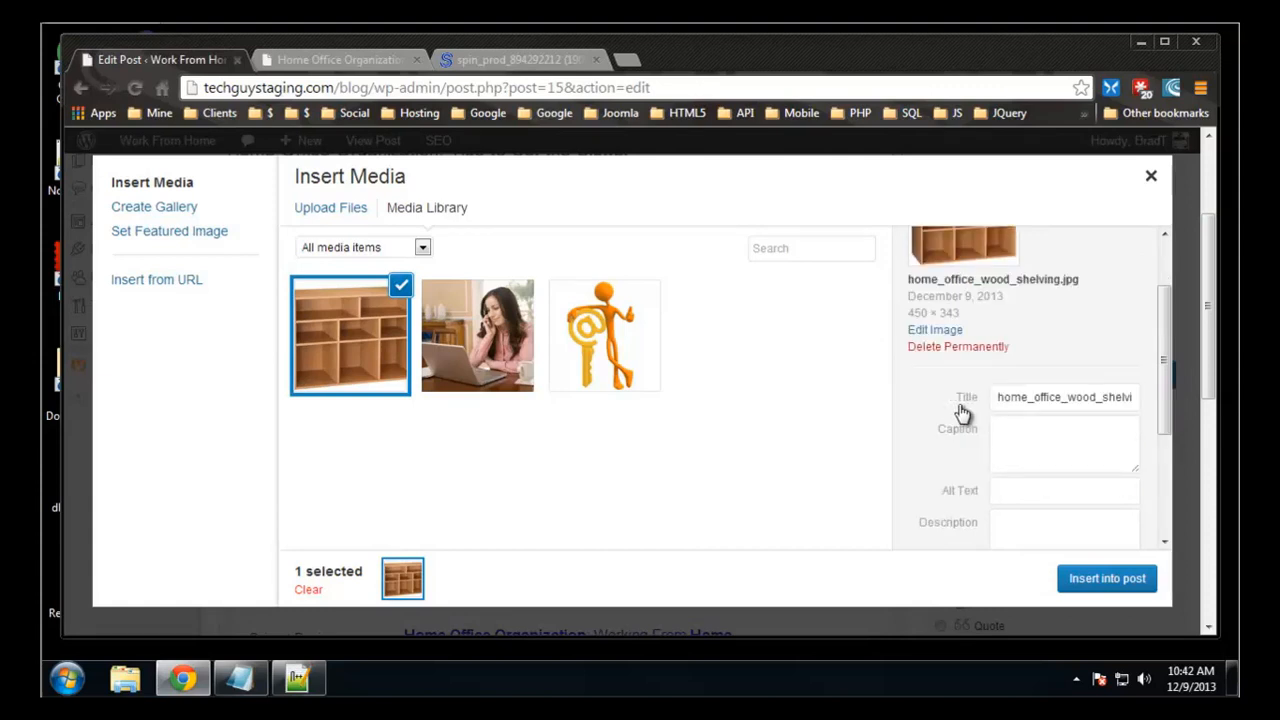
left_click(1016, 397)
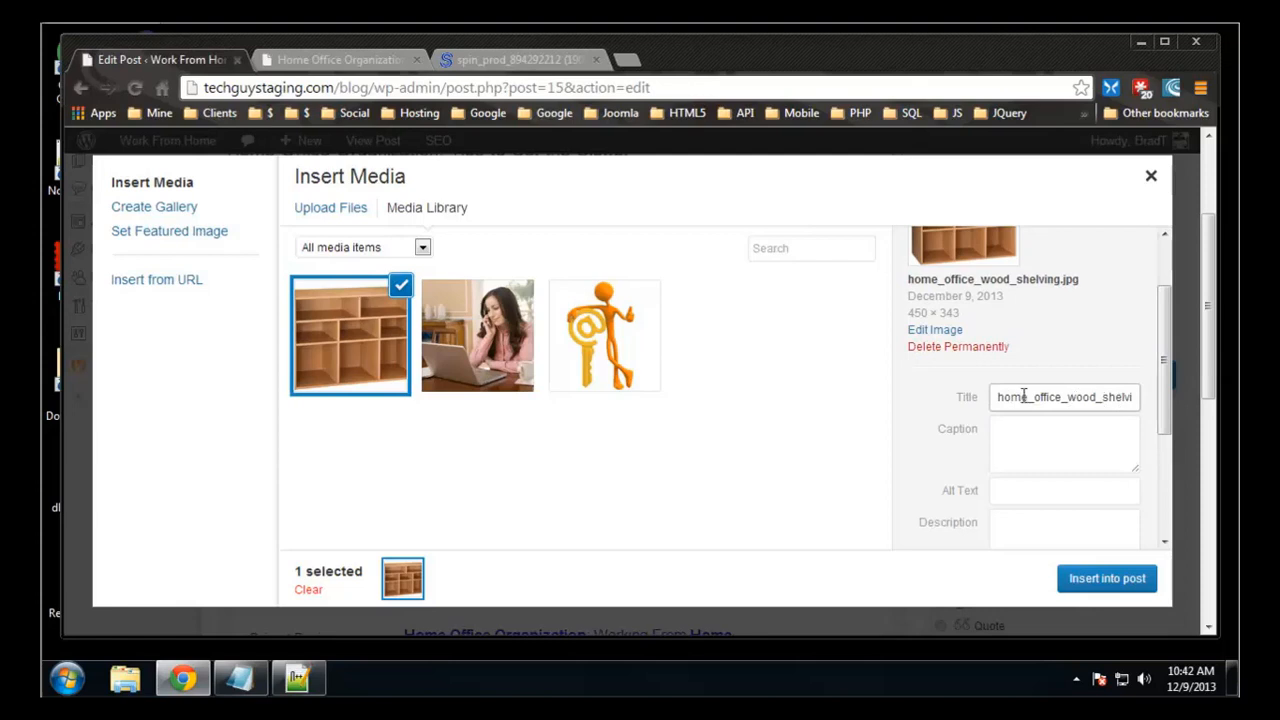
double_click(1077, 397)
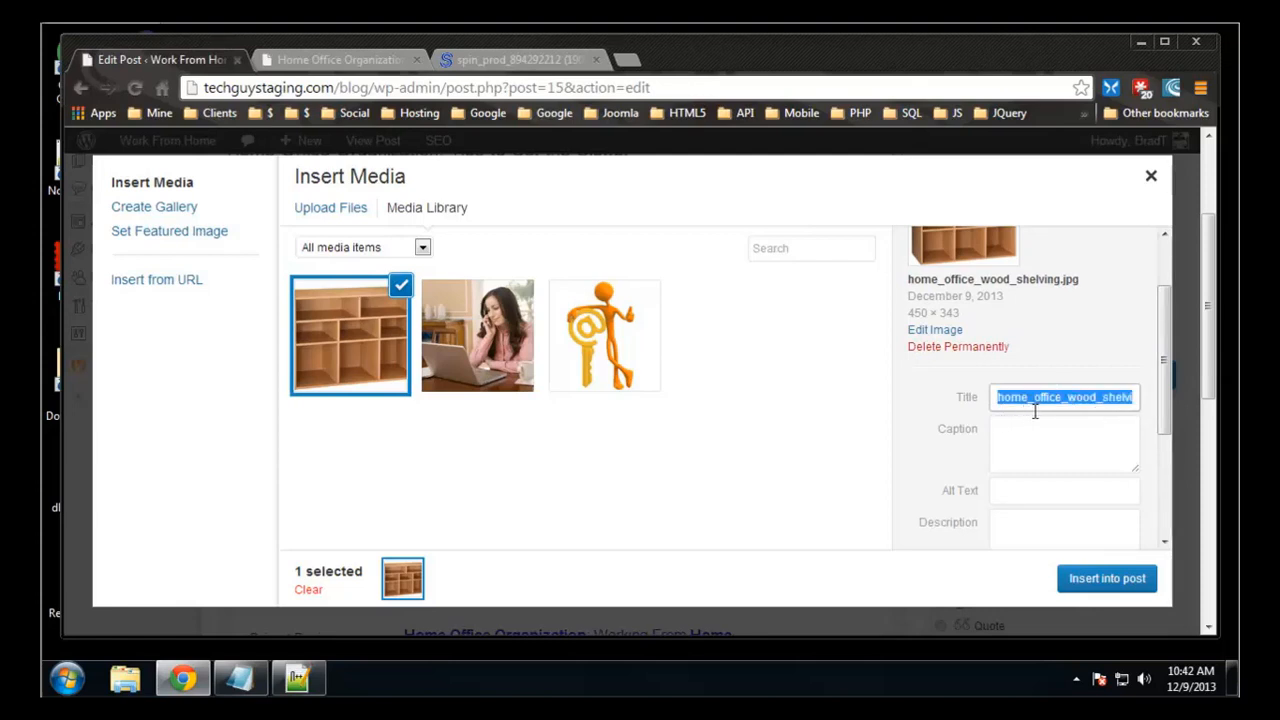
type("Home Office")
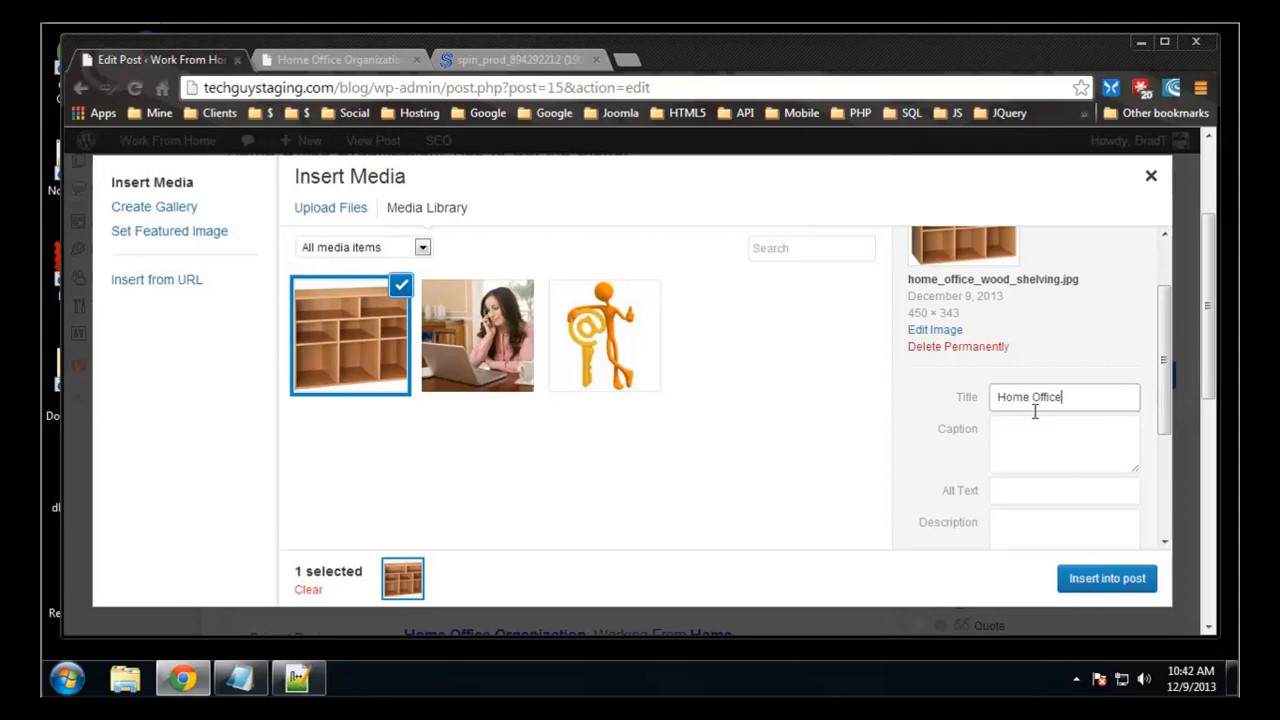
type(" Wood Shelving")
- Copy the image title "Home Office Wood Shelving" into the caption and the alt text
left_click(1057, 459)
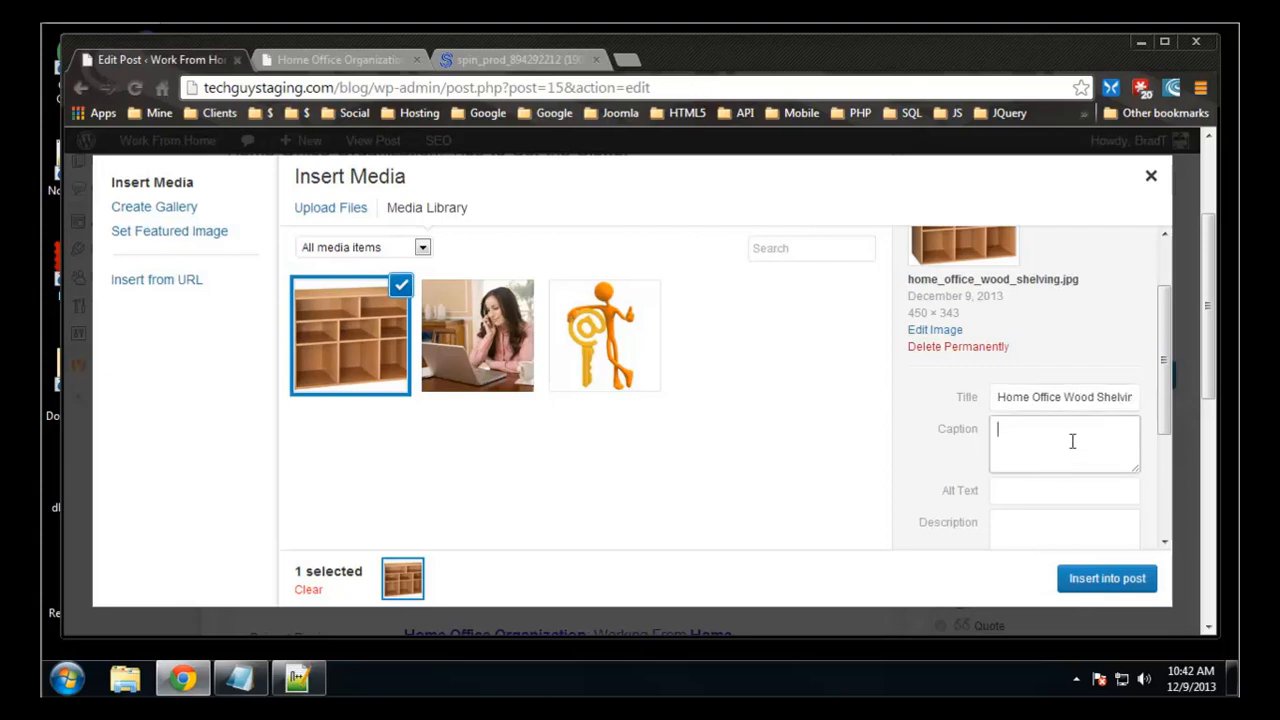
triple_click(1070, 400)
key("ctrl+c")
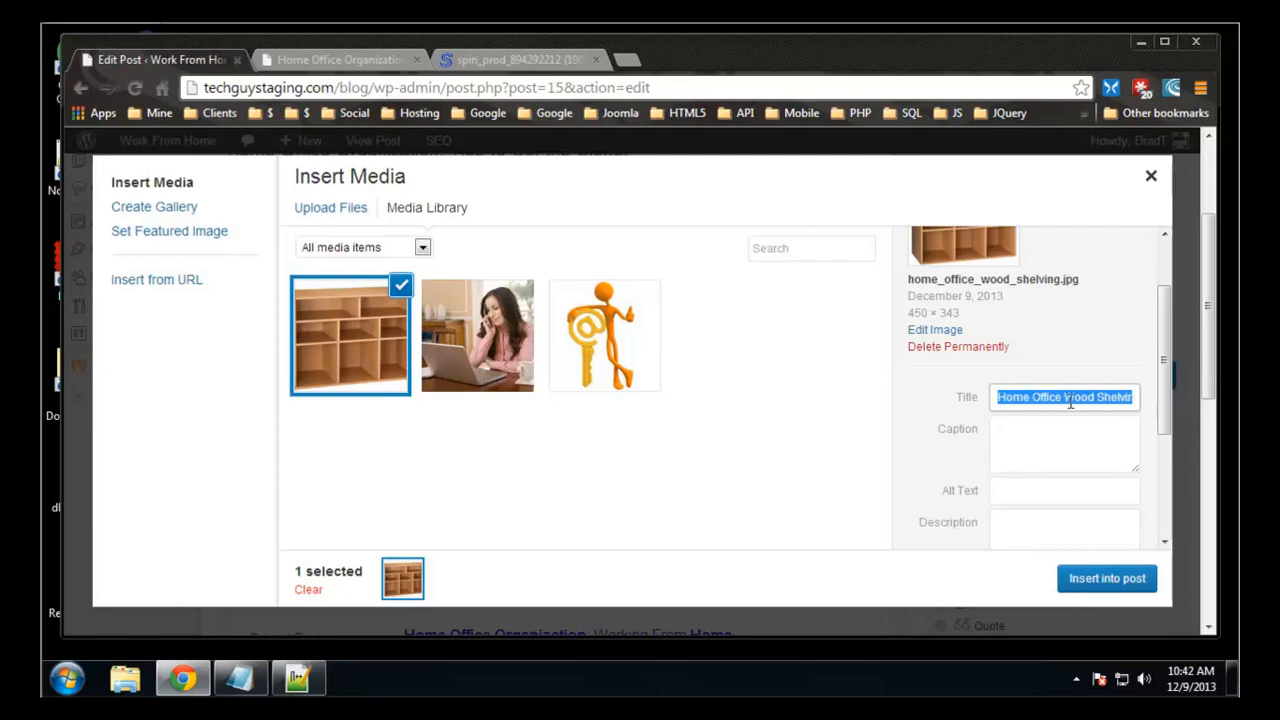
left_click(1069, 450)
key("ctrl+v")
left_click(1033, 493)
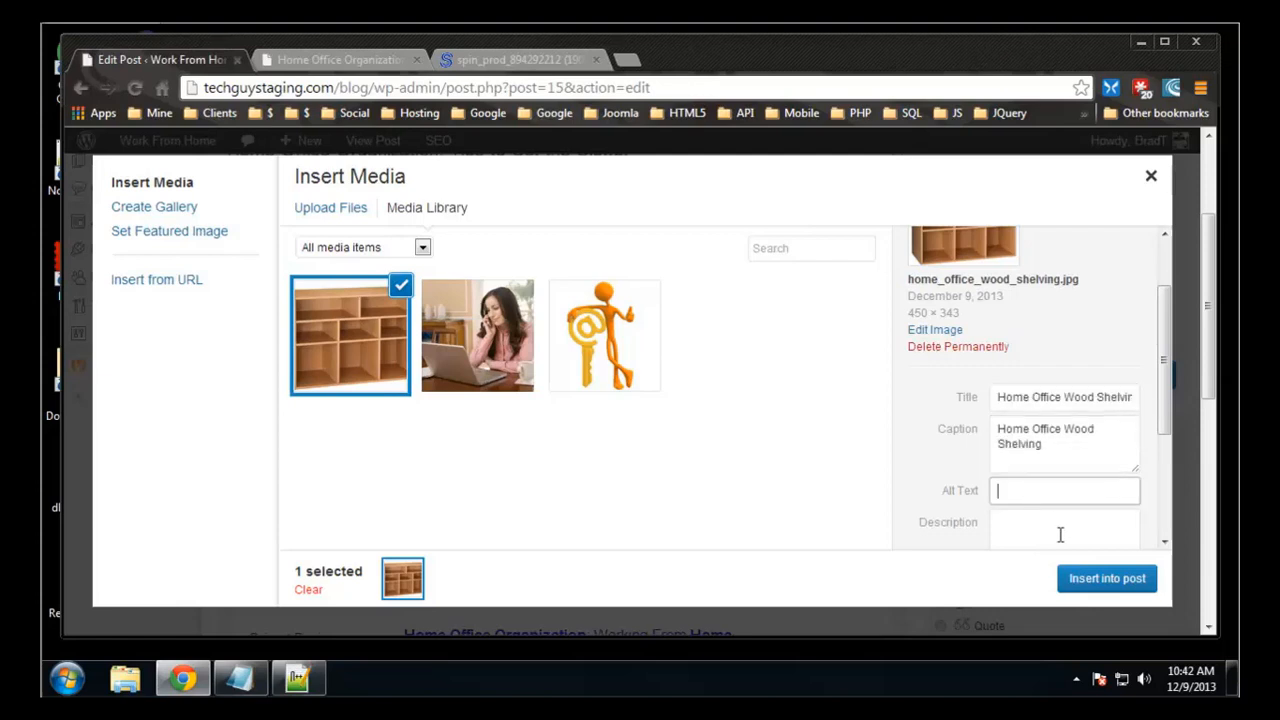
key("ctrl+v")
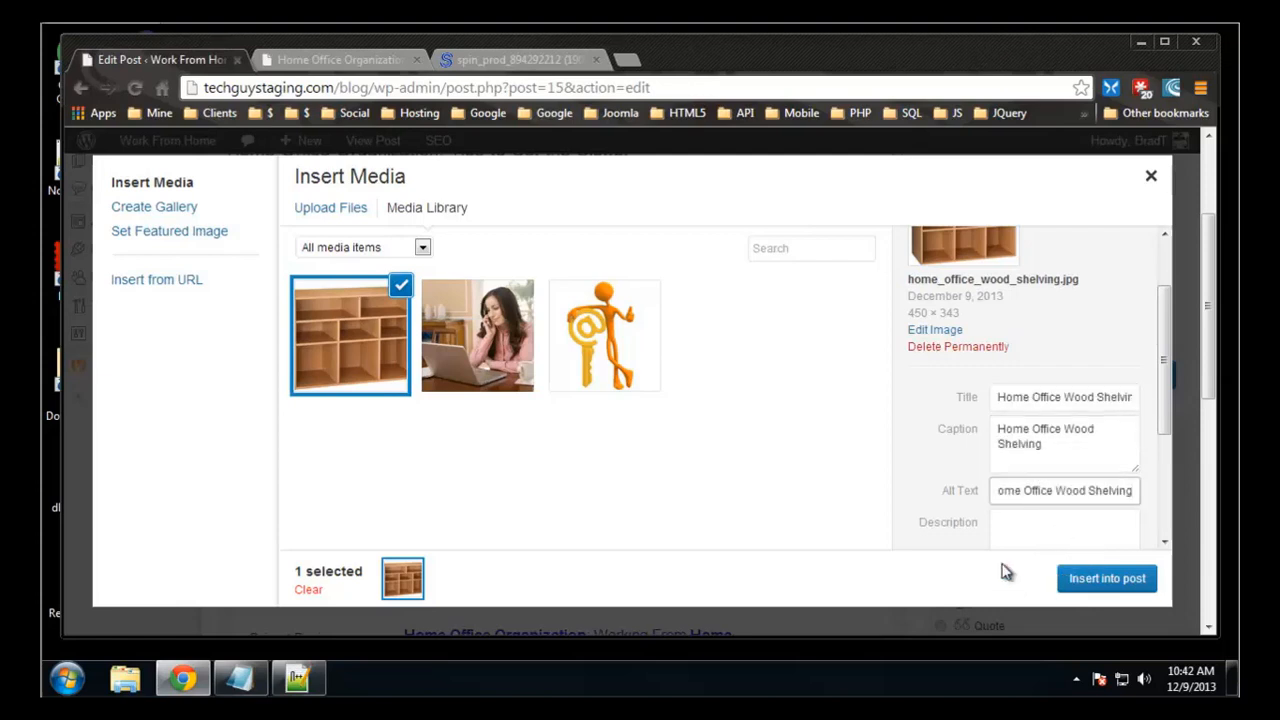
- Set the image description to "This is an image of quality wood shelving that could easily fit in a home office"
left_click(1032, 527)
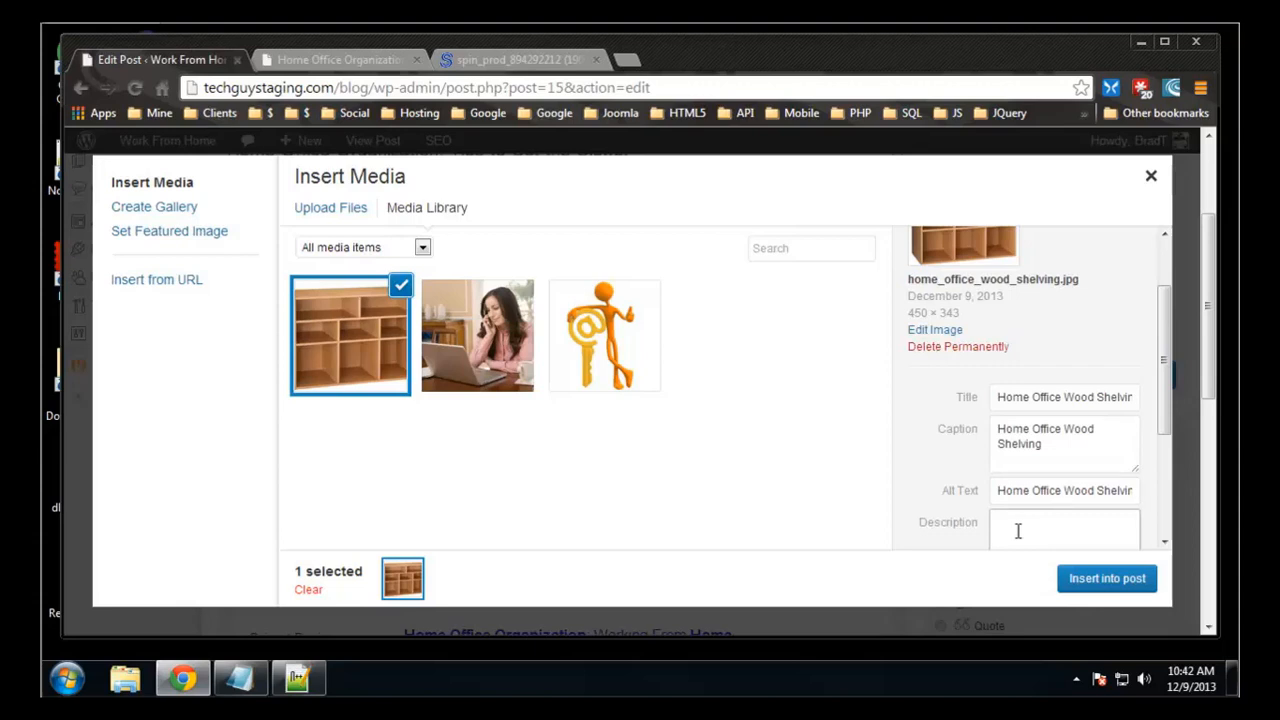
type("THis is an image of quality wood shelving that ")
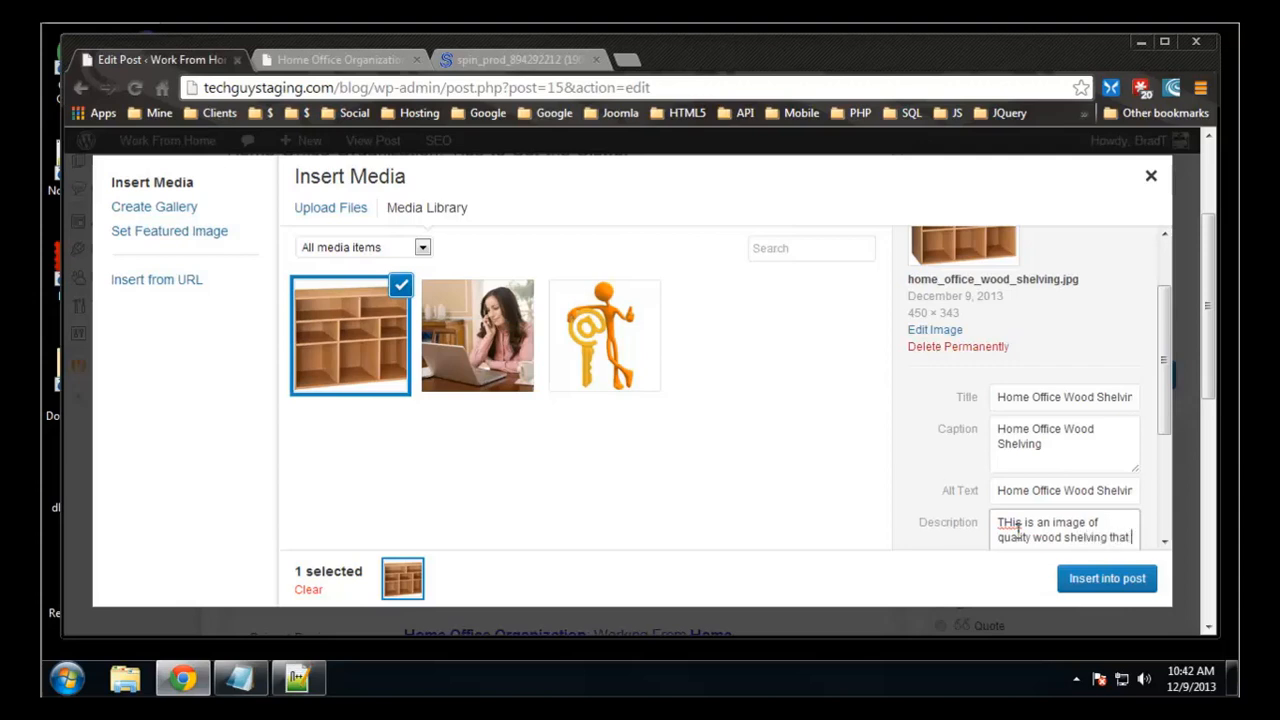
type("could easily fit in a")
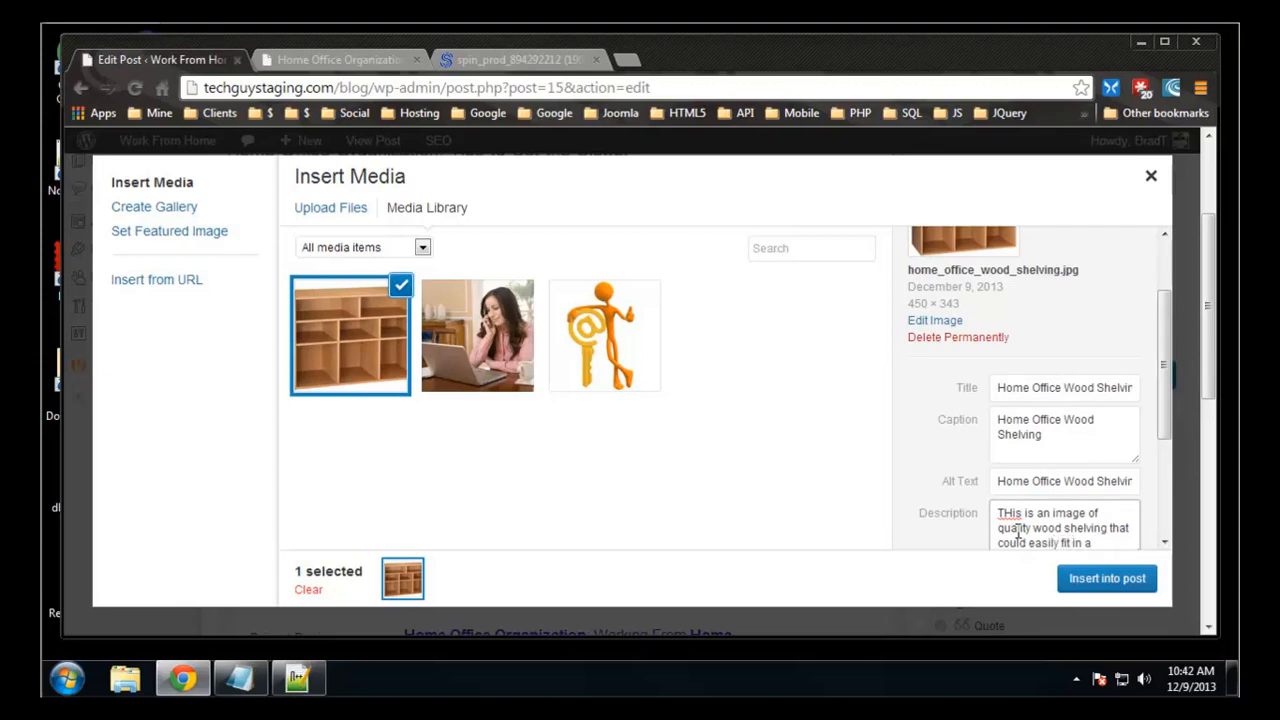
type("home office")
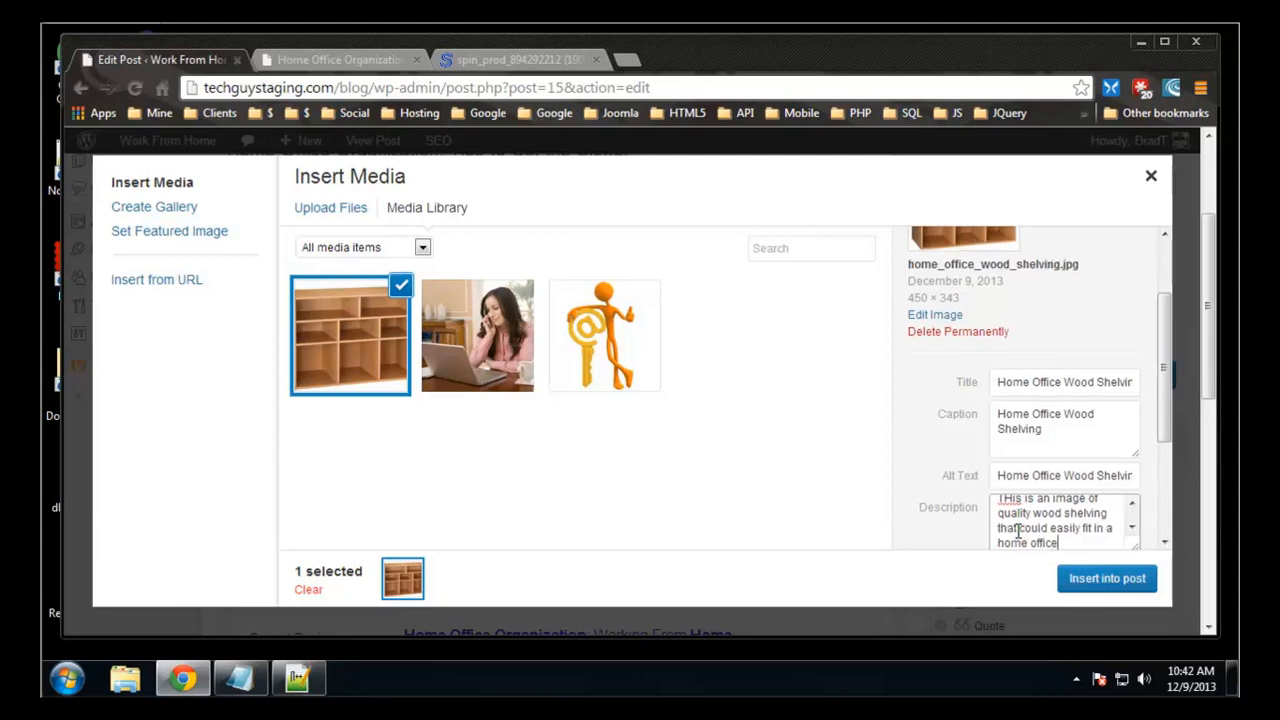
right_click(1012, 498)
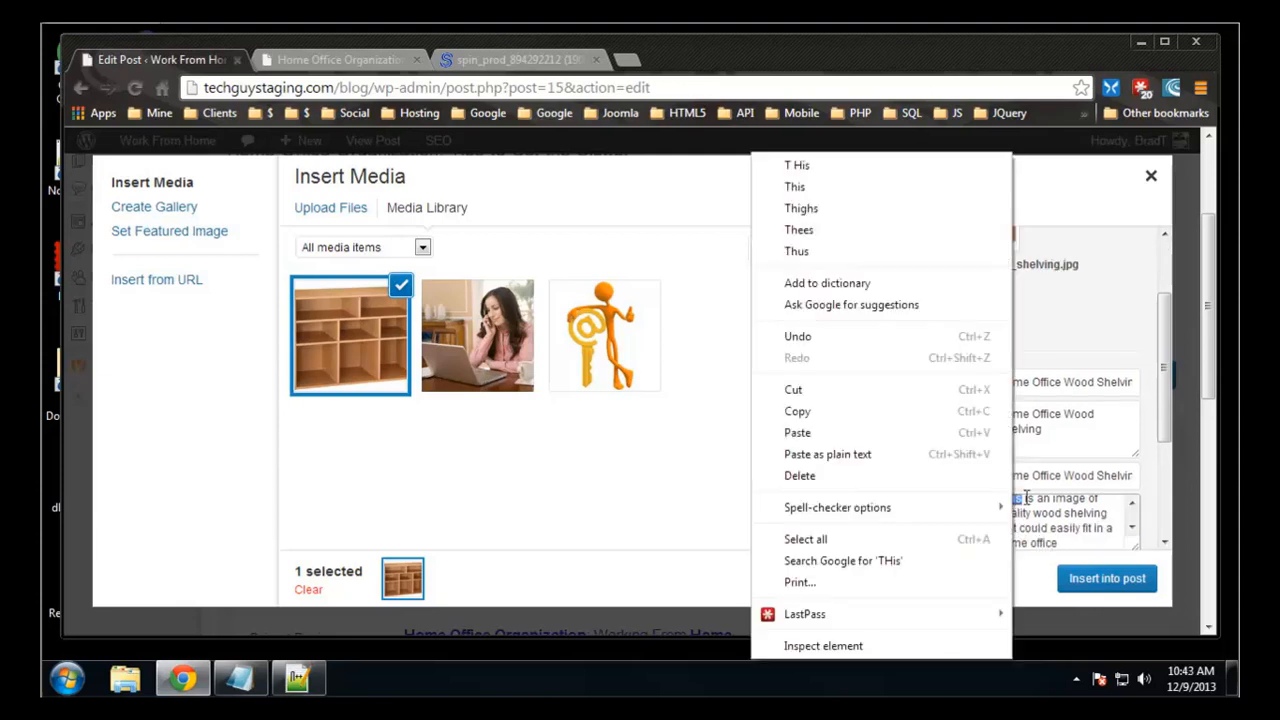
left_click(796, 186)
scroll(971, 443, "up", 1)
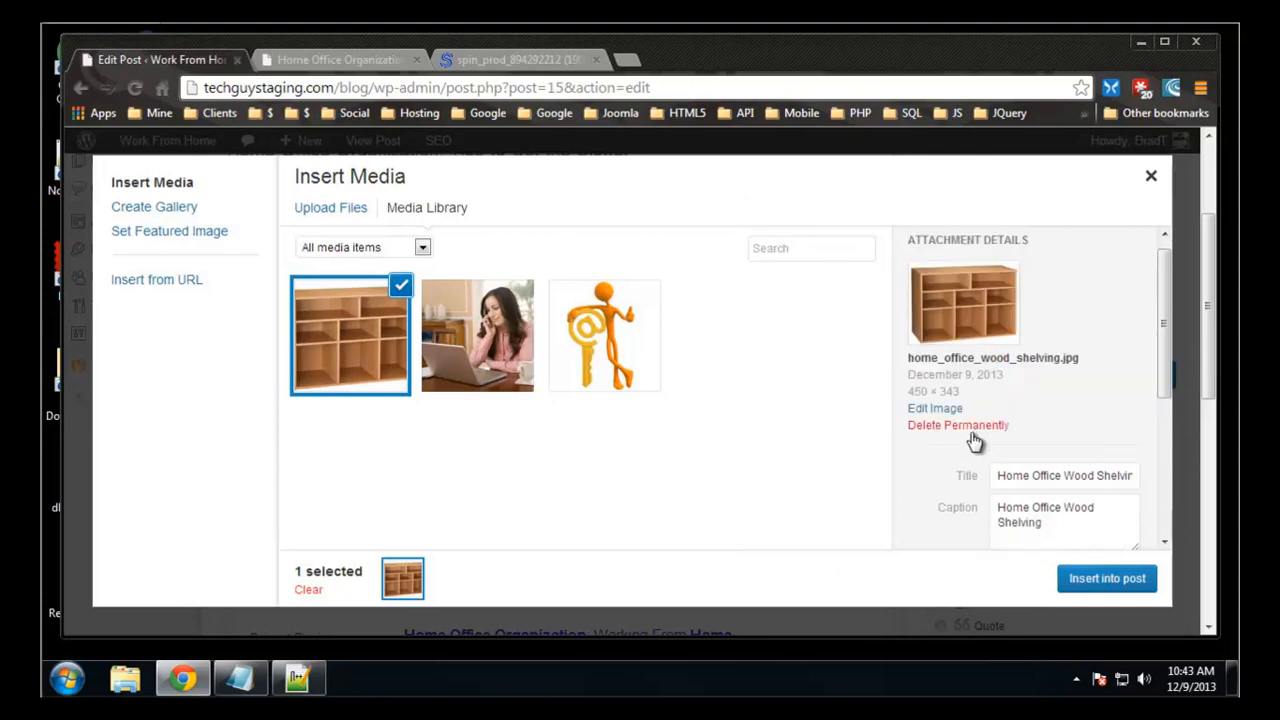
- Set the shelving image's display size to Full Size – 450 × 343 and insert it into the post
scroll(971, 437, "down", 3)
scroll(1022, 343, "down", 1)
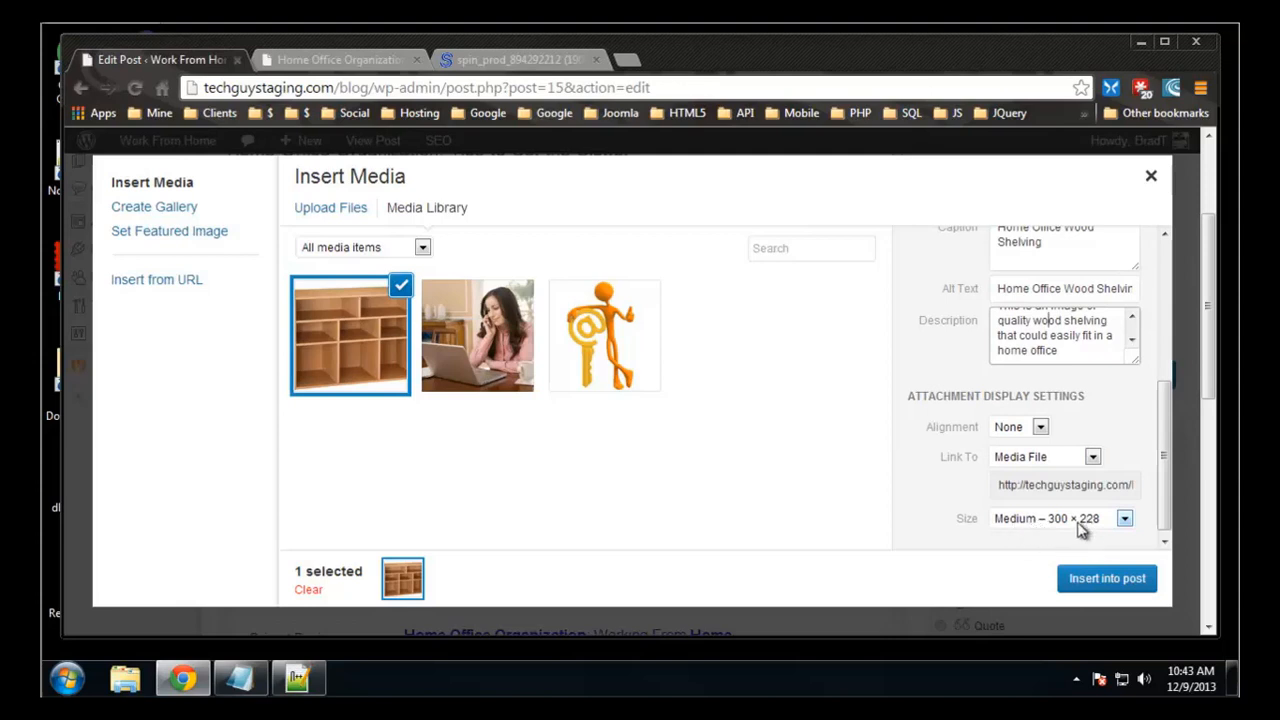
left_click(1126, 521)
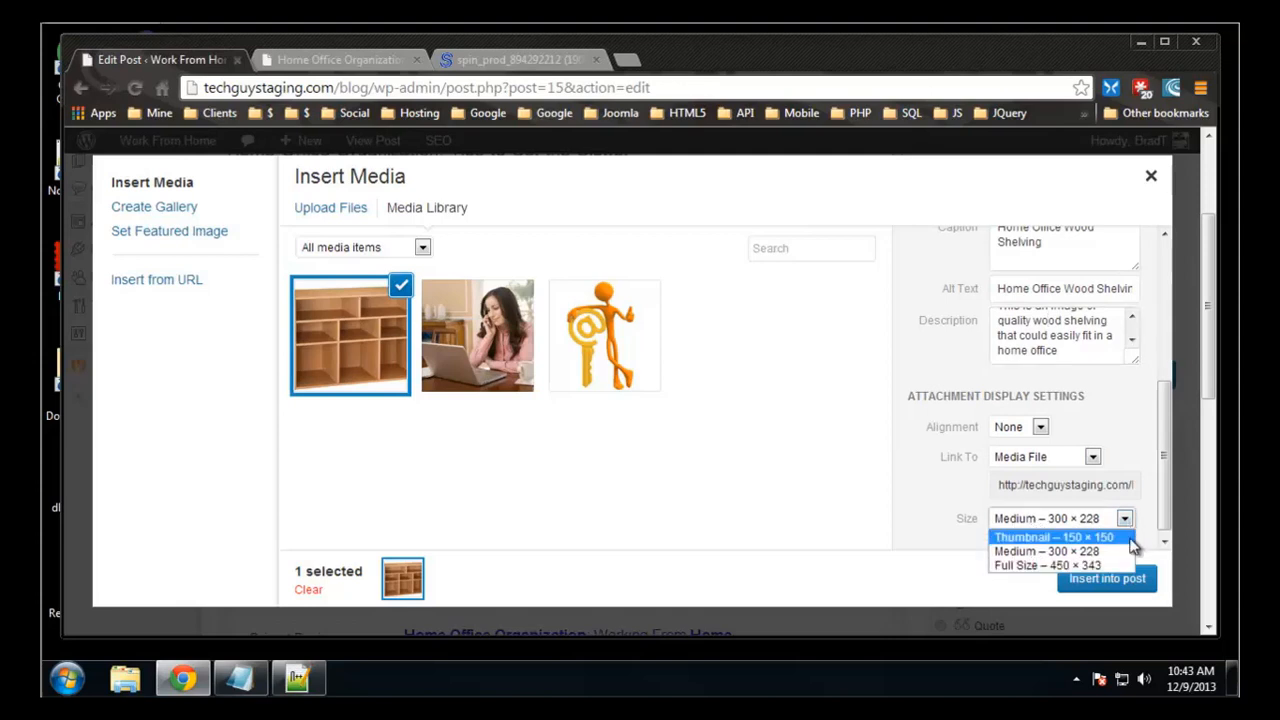
left_click(1053, 566)
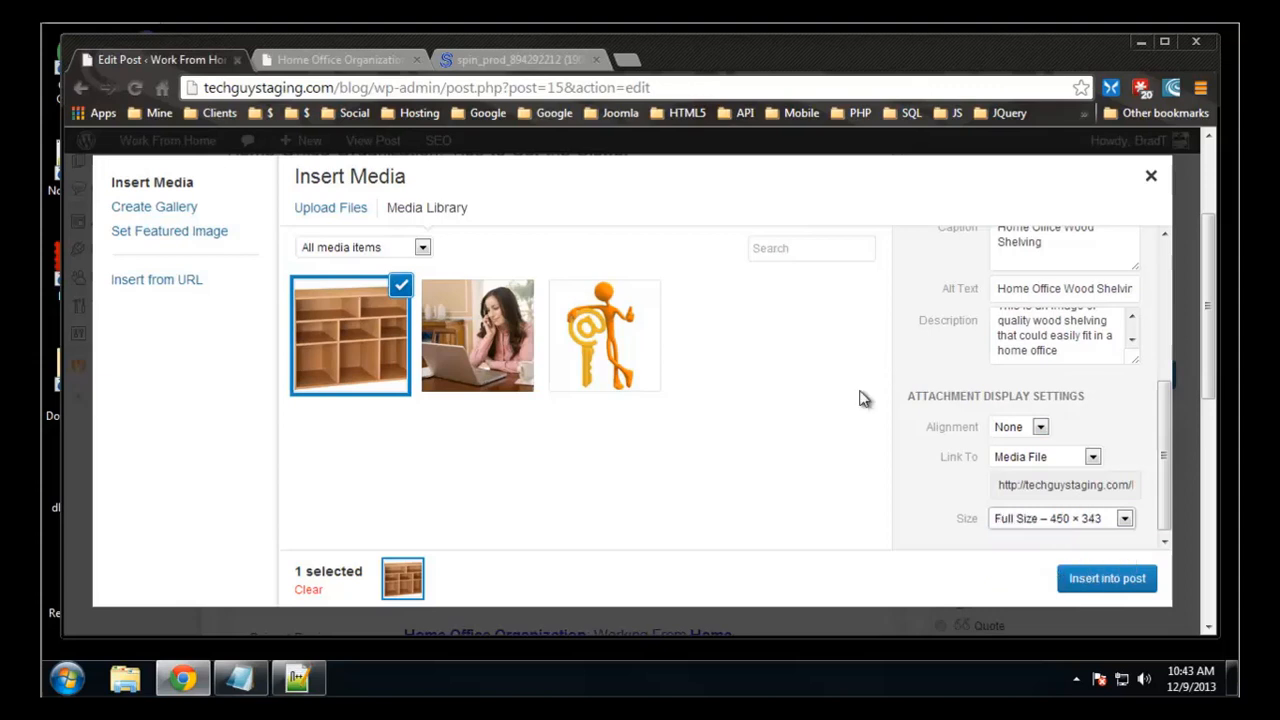
scroll(1060, 318, "up", 5)
scroll(1040, 355, "down", 8)
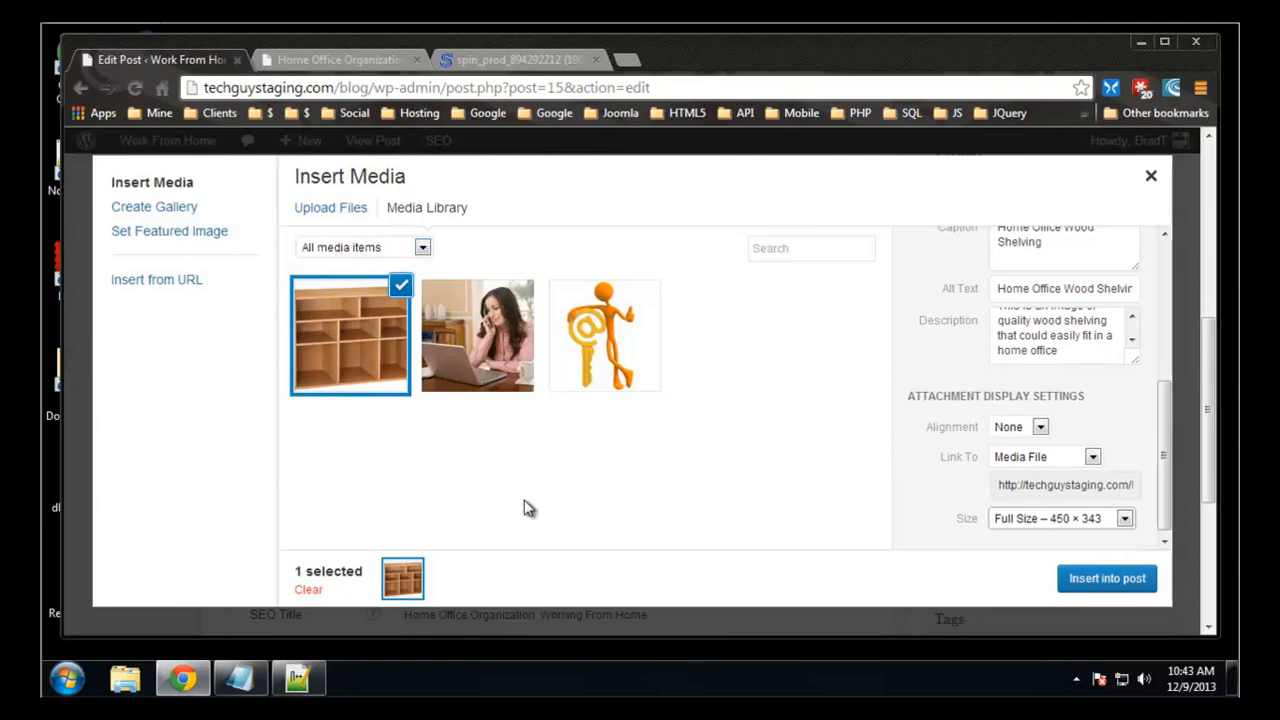
left_click(1094, 586)
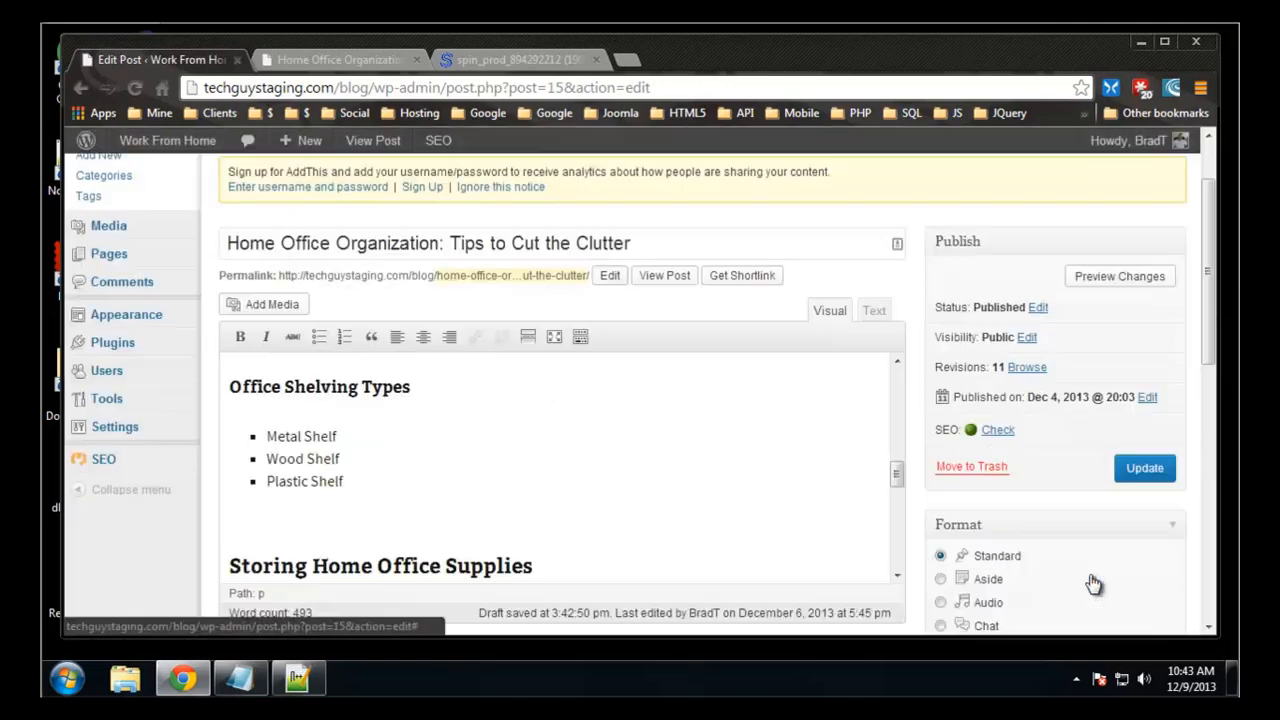
- Delete the "Home Office Wood Shelving" caption below the inserted image in the post
scroll(486, 471, "down", 3)
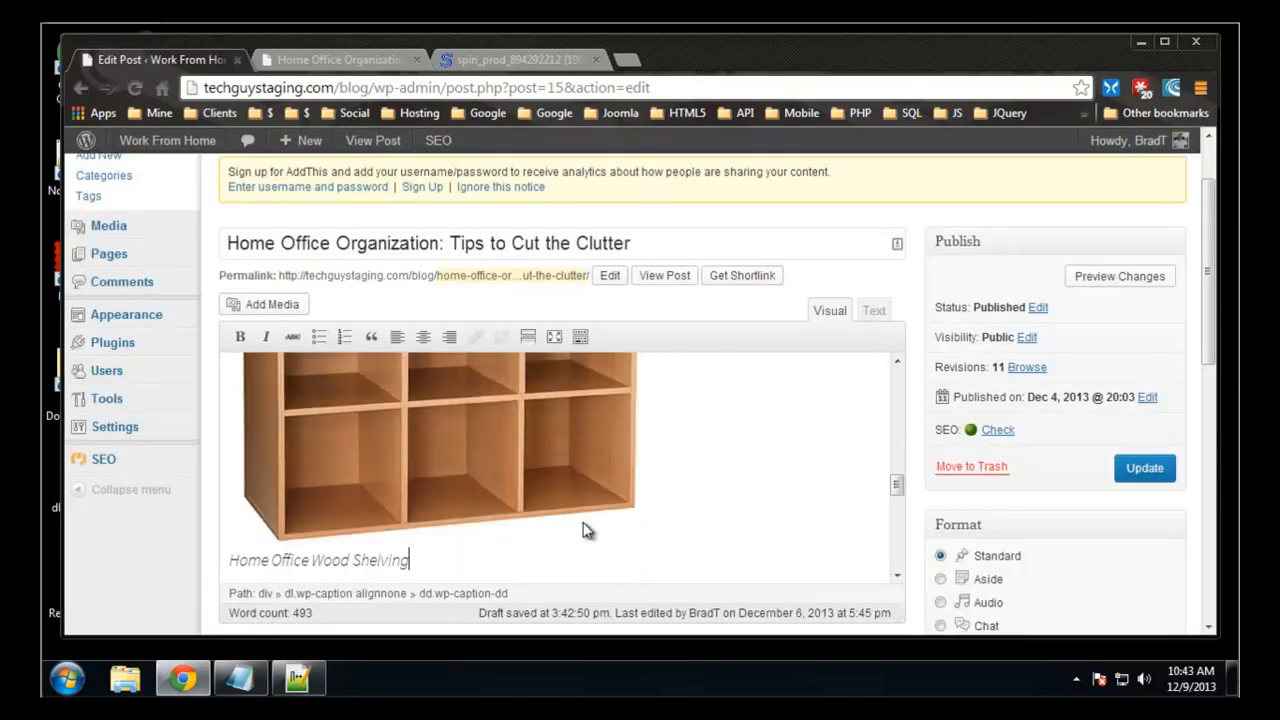
scroll(588, 524, "down", 2)
scroll(588, 519, "down", 1)
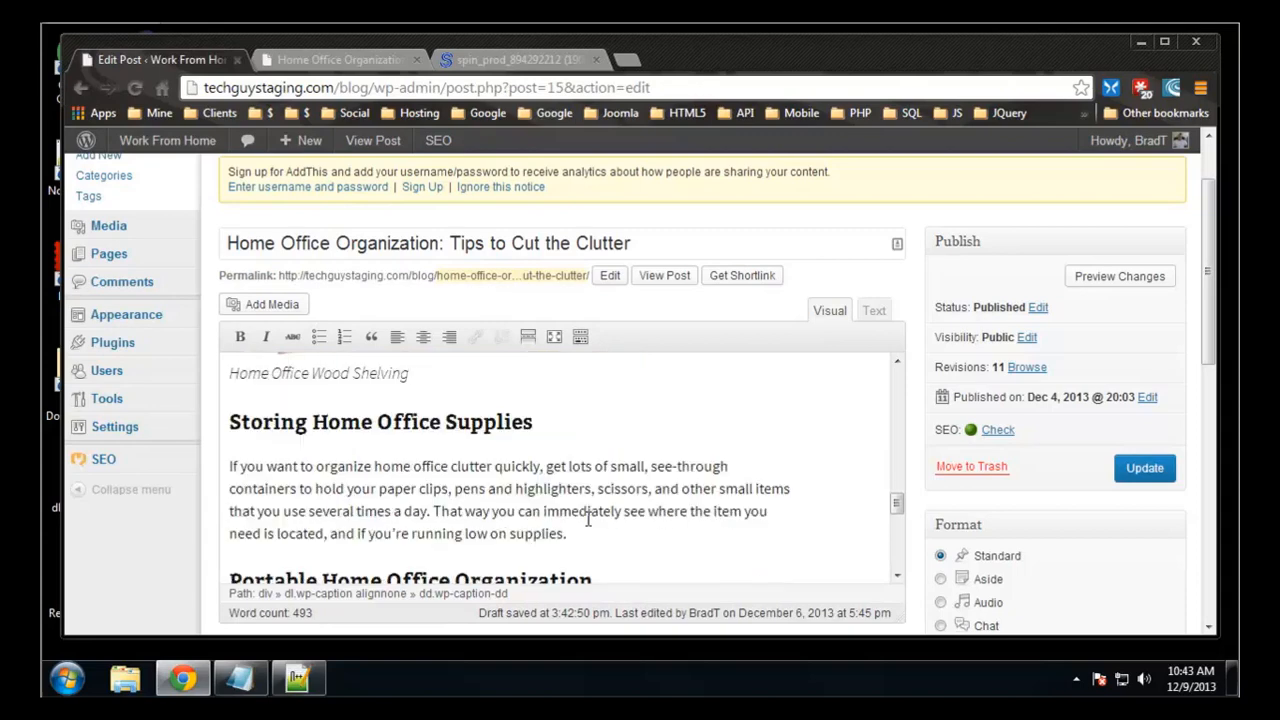
scroll(586, 514, "up", 1)
left_click(297, 467)
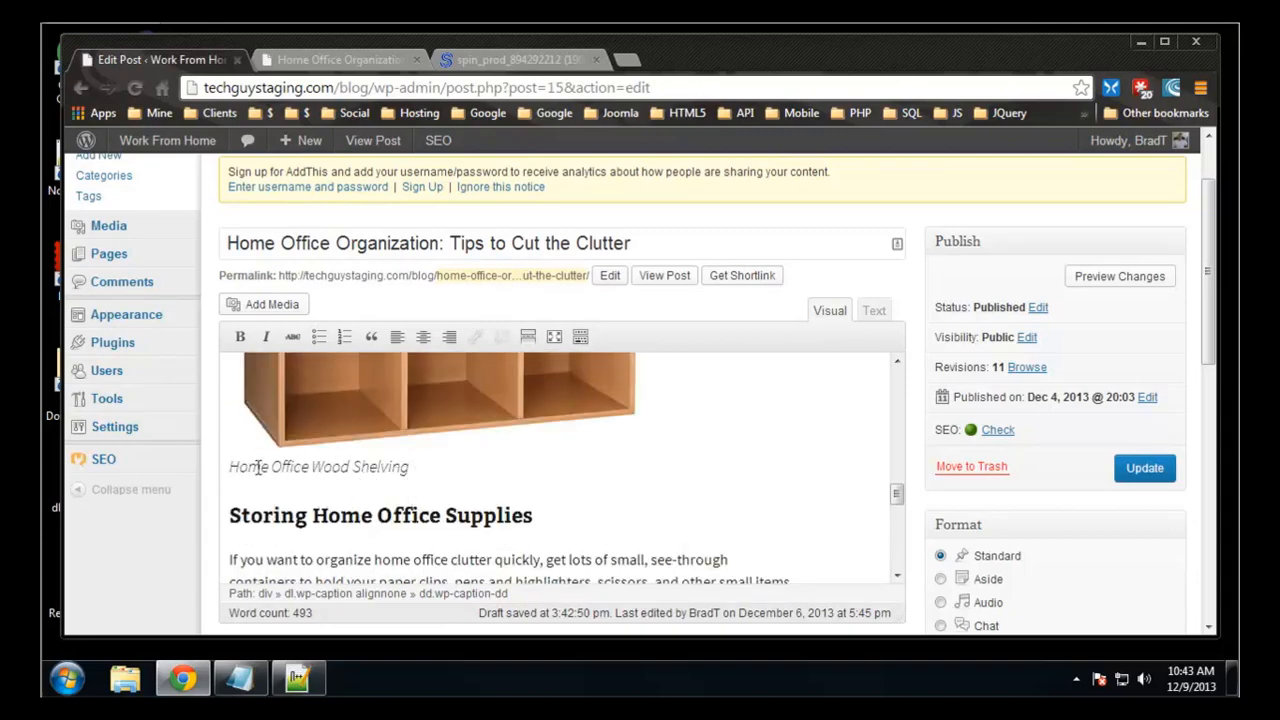
left_click_drag(410, 467, 191, 466)
mouse_move(191, 462)
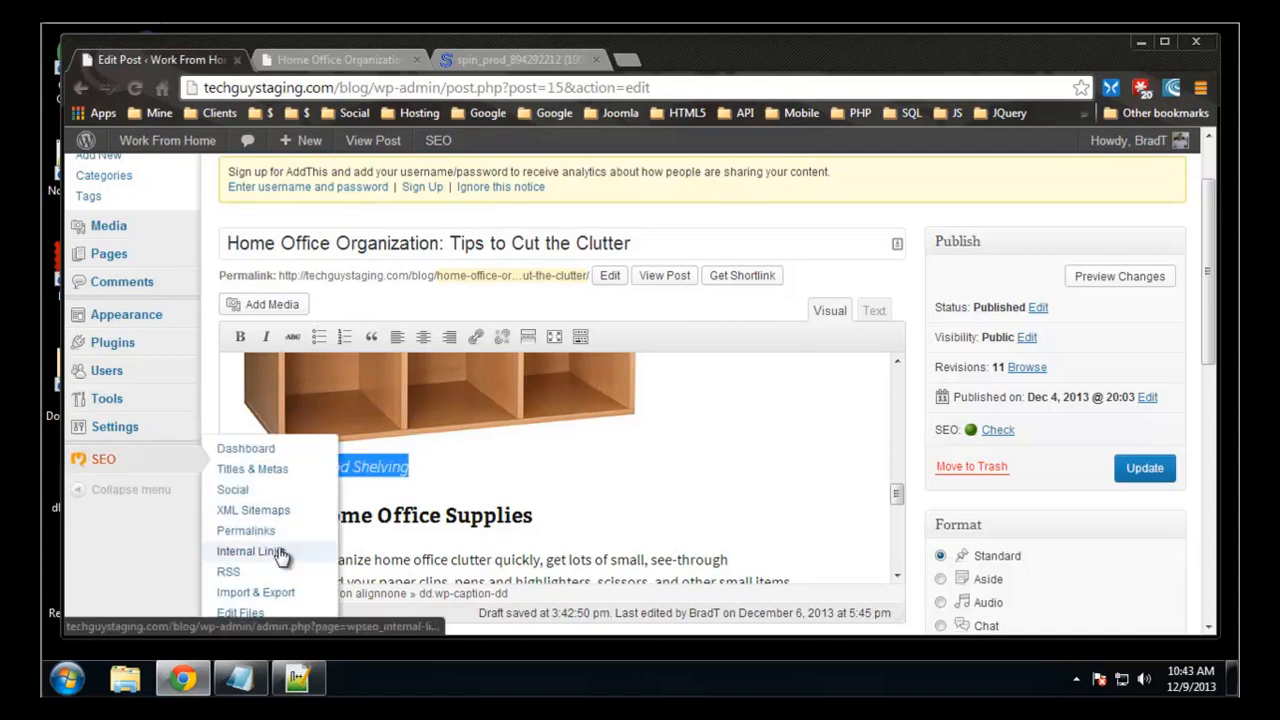
key("BackSpace")
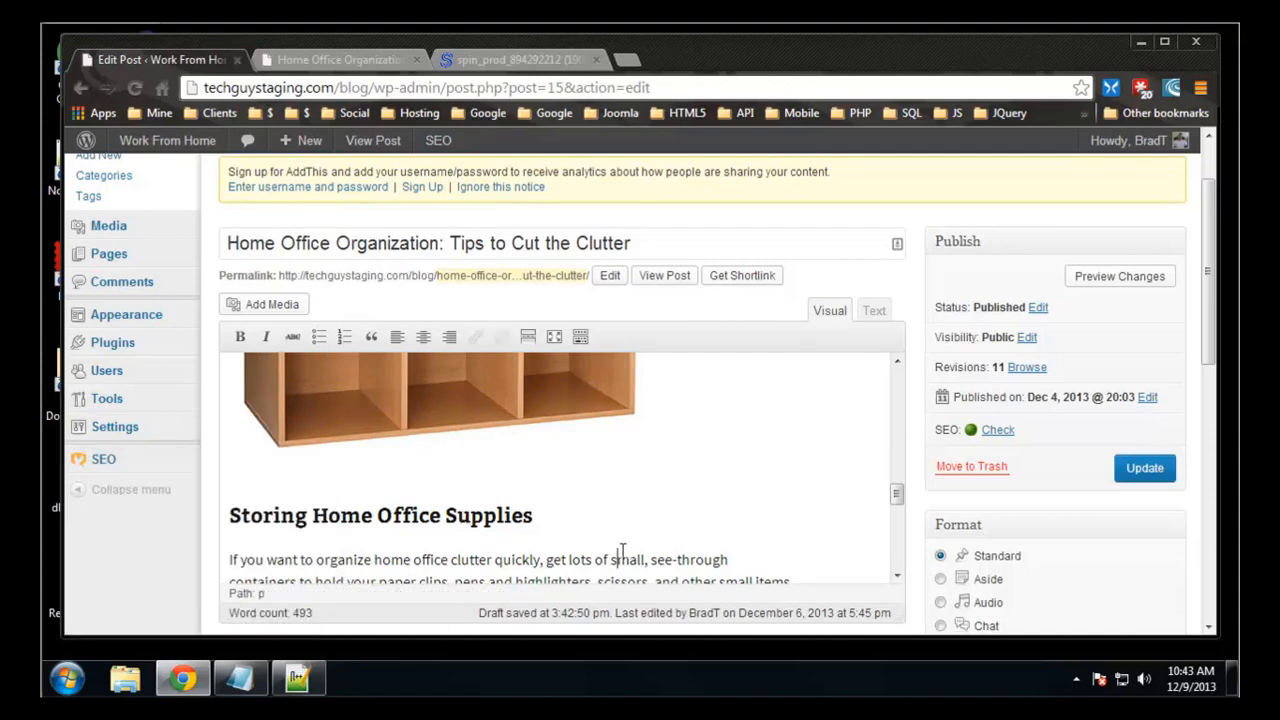
- Examine the shelving image's HTML code in the post source, checking its file name and alt attribute
left_click(875, 313)
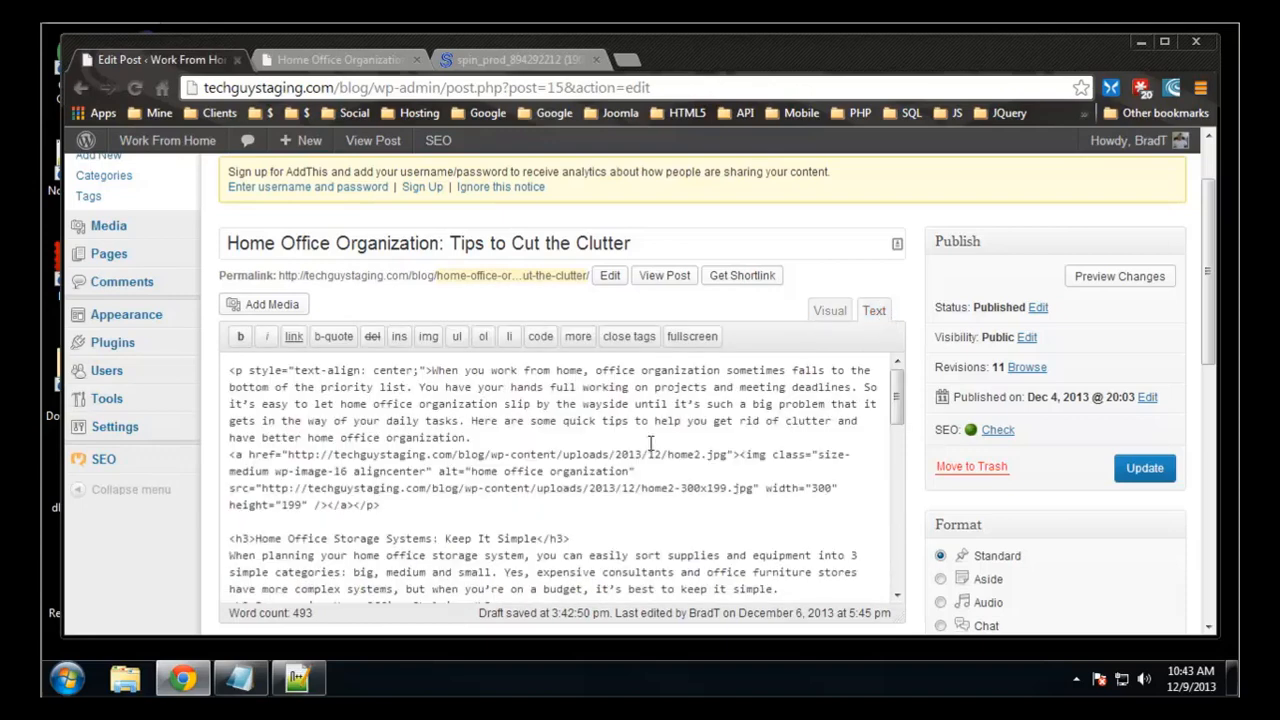
scroll(352, 407, "down", 2)
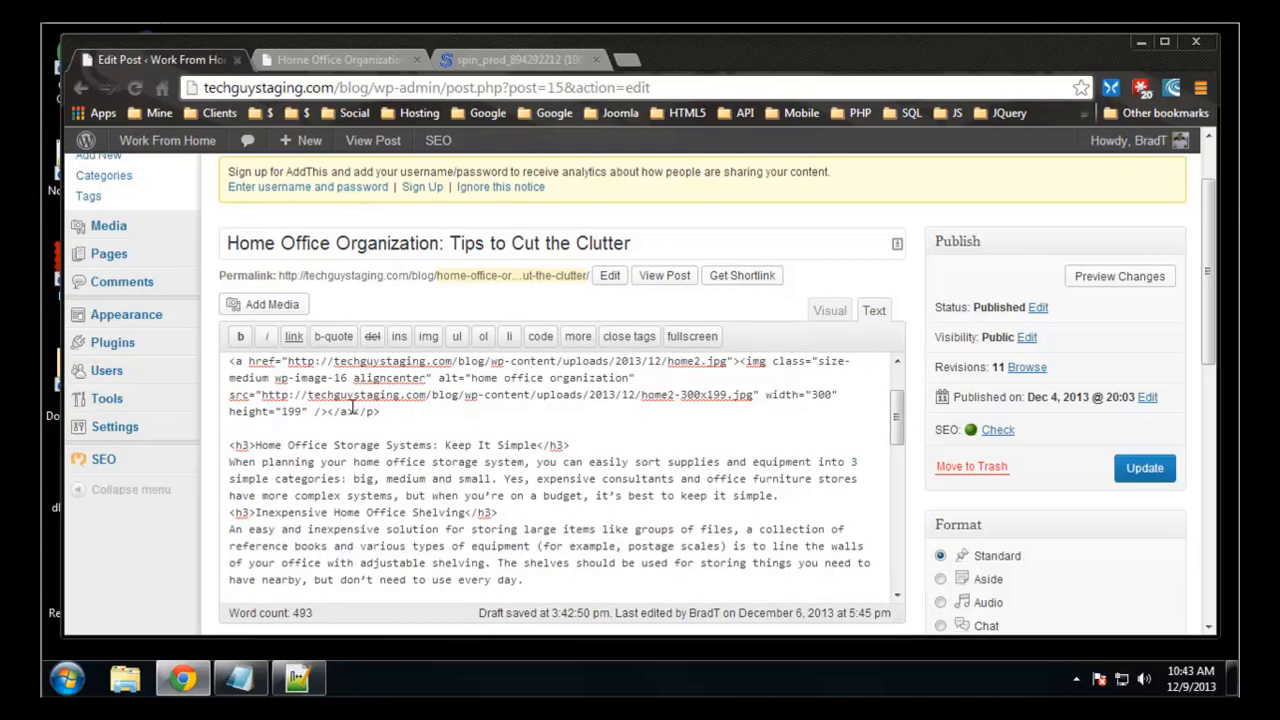
scroll(384, 414, "down", 8)
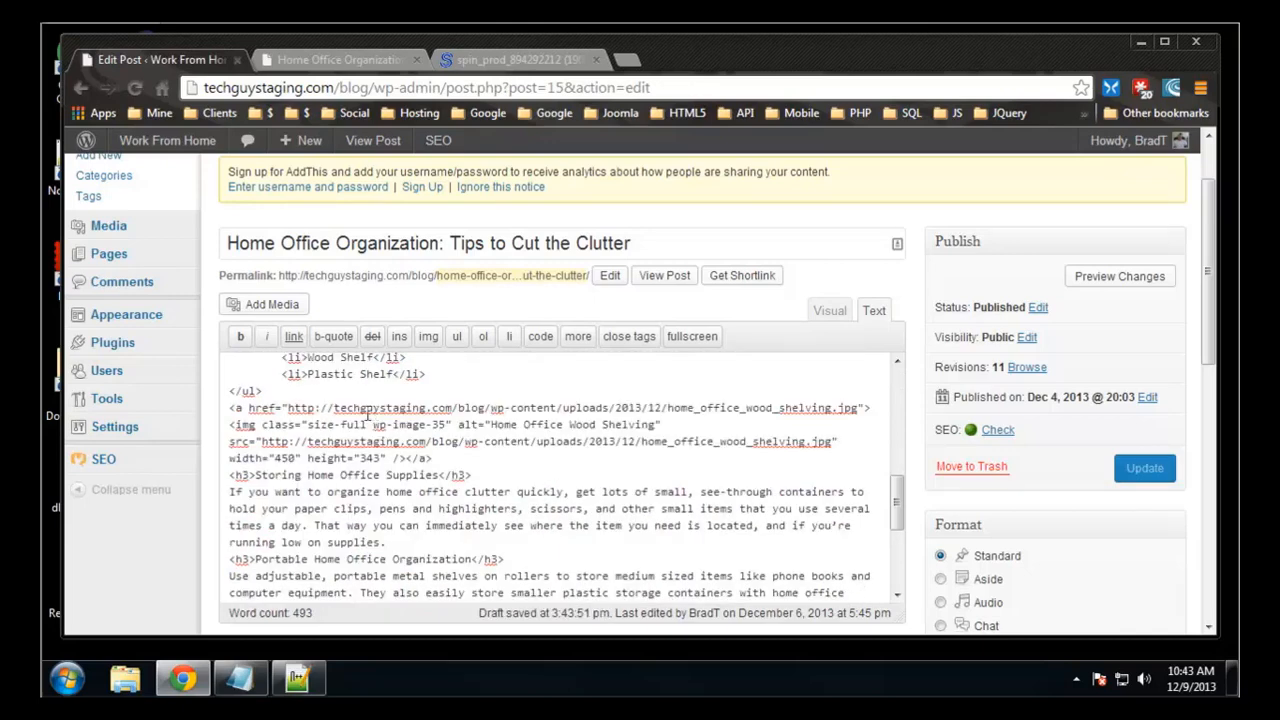
left_click_drag(232, 424, 353, 427)
left_click(450, 428)
left_click_drag(492, 424, 657, 424)
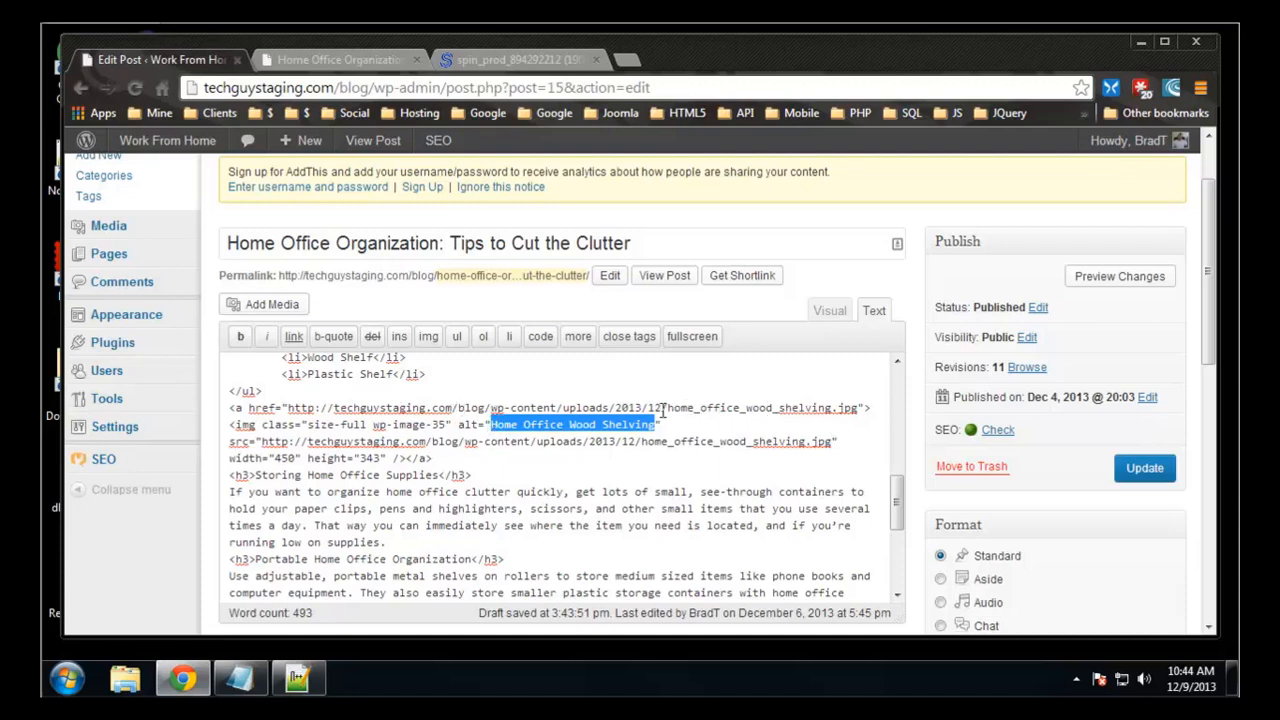
left_click_drag(662, 410, 851, 422)
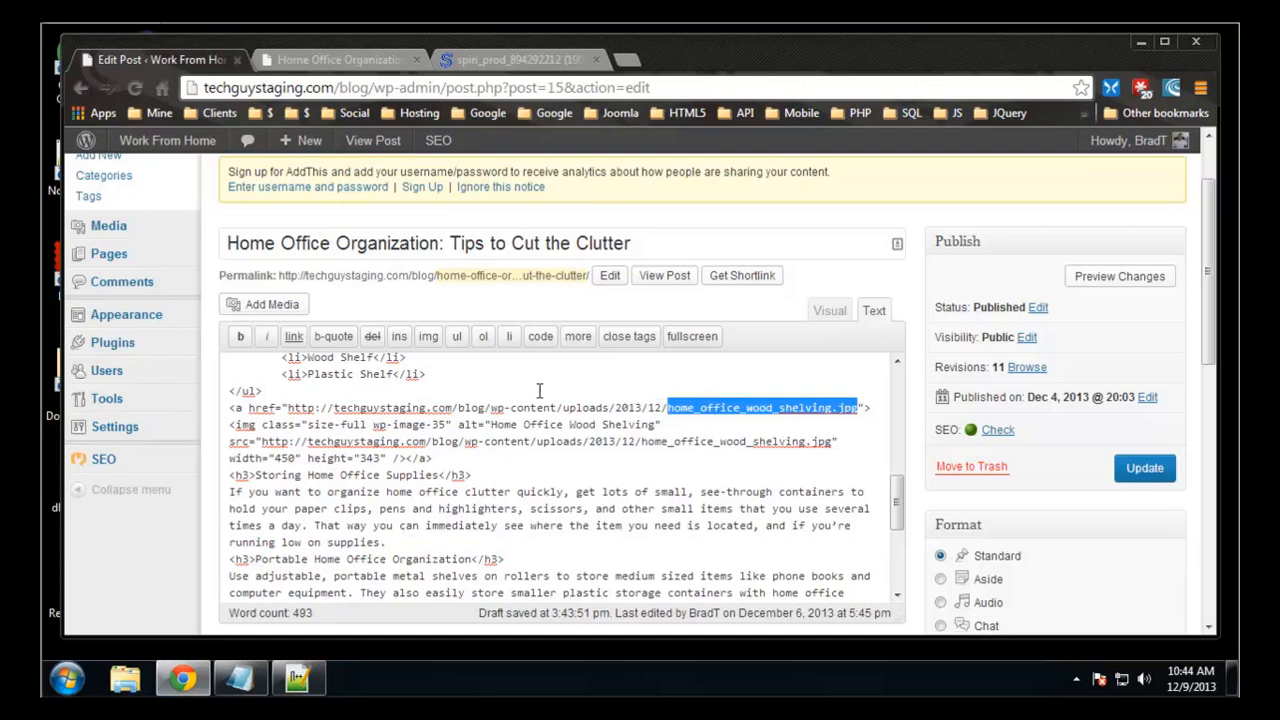
left_click_drag(492, 424, 659, 424)
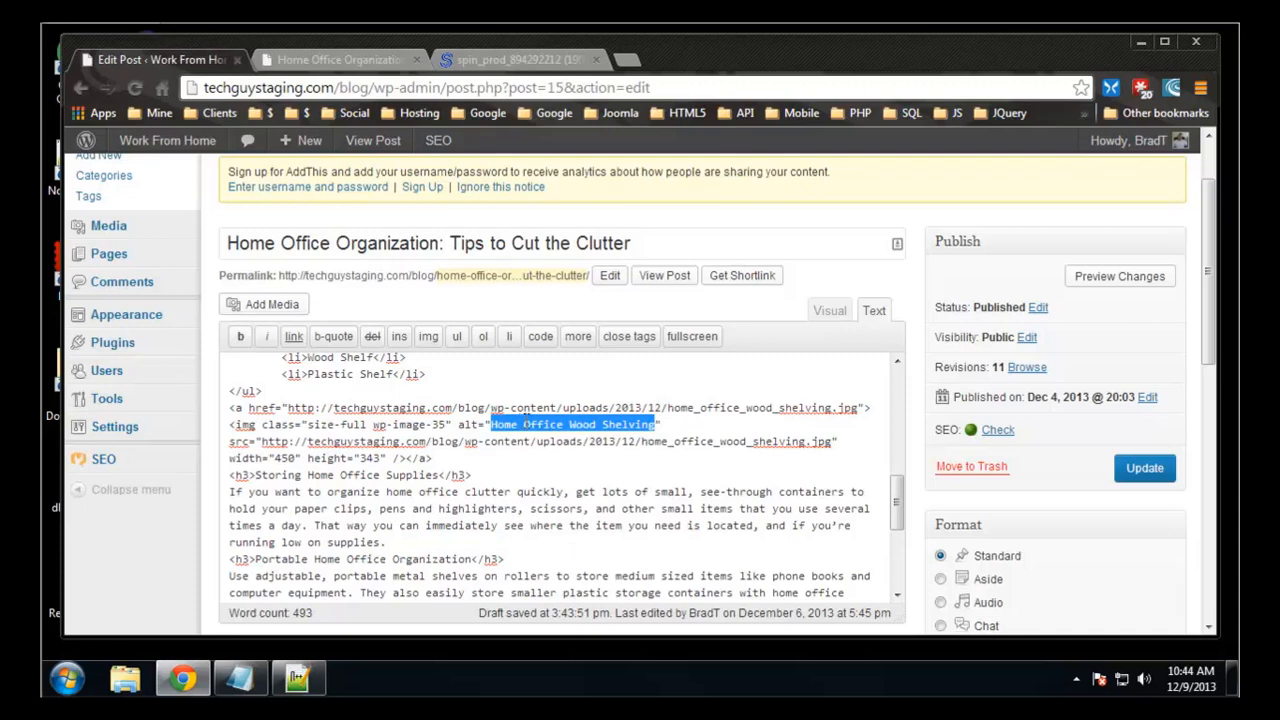
left_click(685, 428)
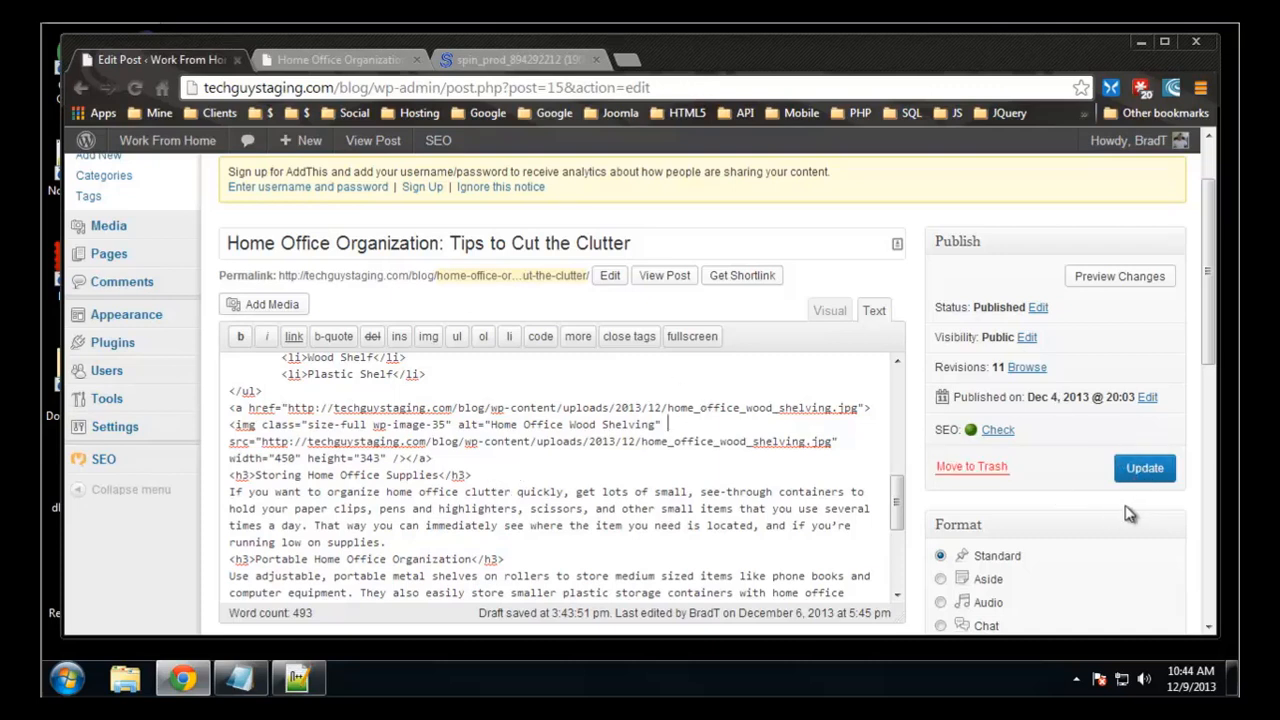
- Update the post and try to reload its published page
left_click(1146, 469)
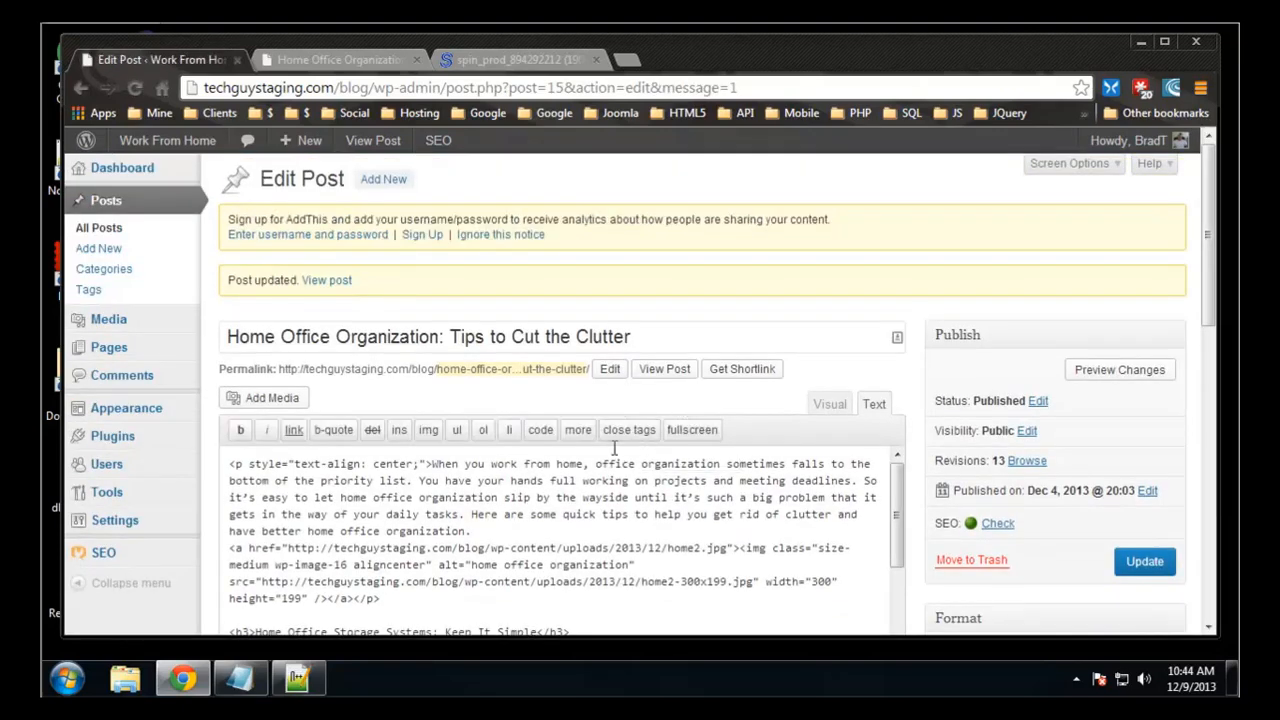
left_click(315, 60)
left_click(136, 89)
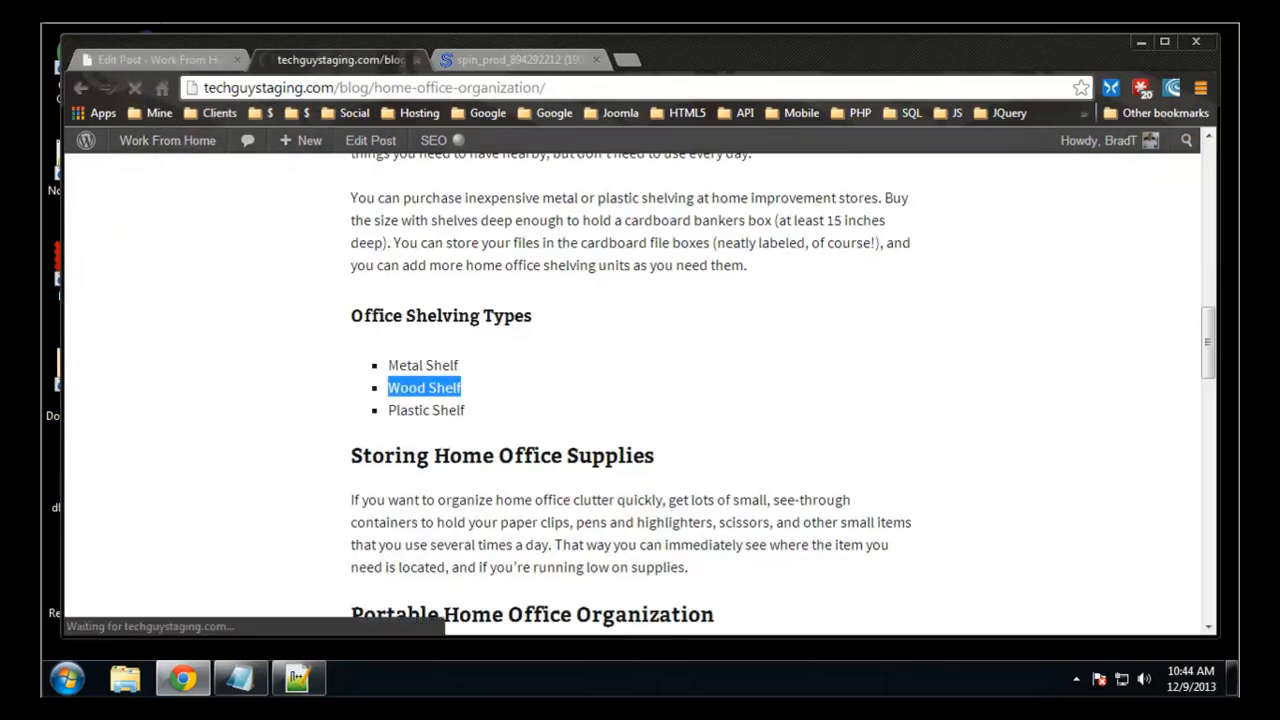
scroll(318, 255, "up", 2)
scroll(632, 390, "up", 10)
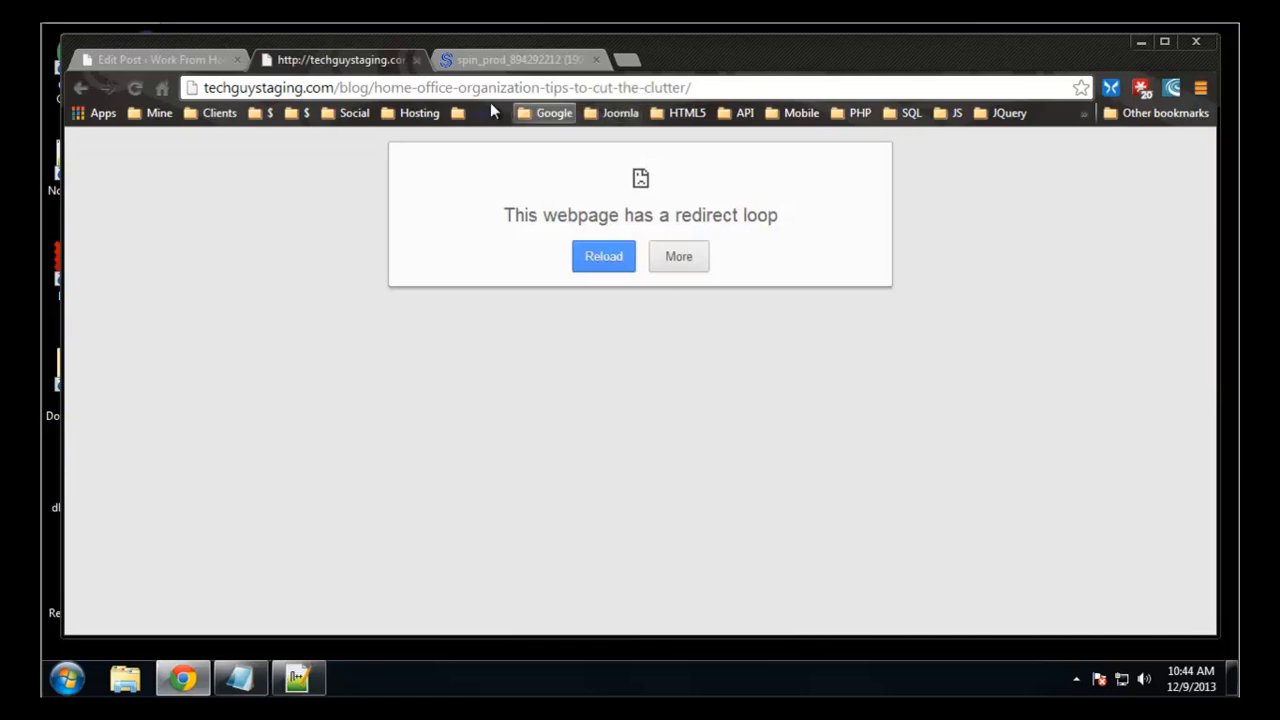
left_click(135, 87)
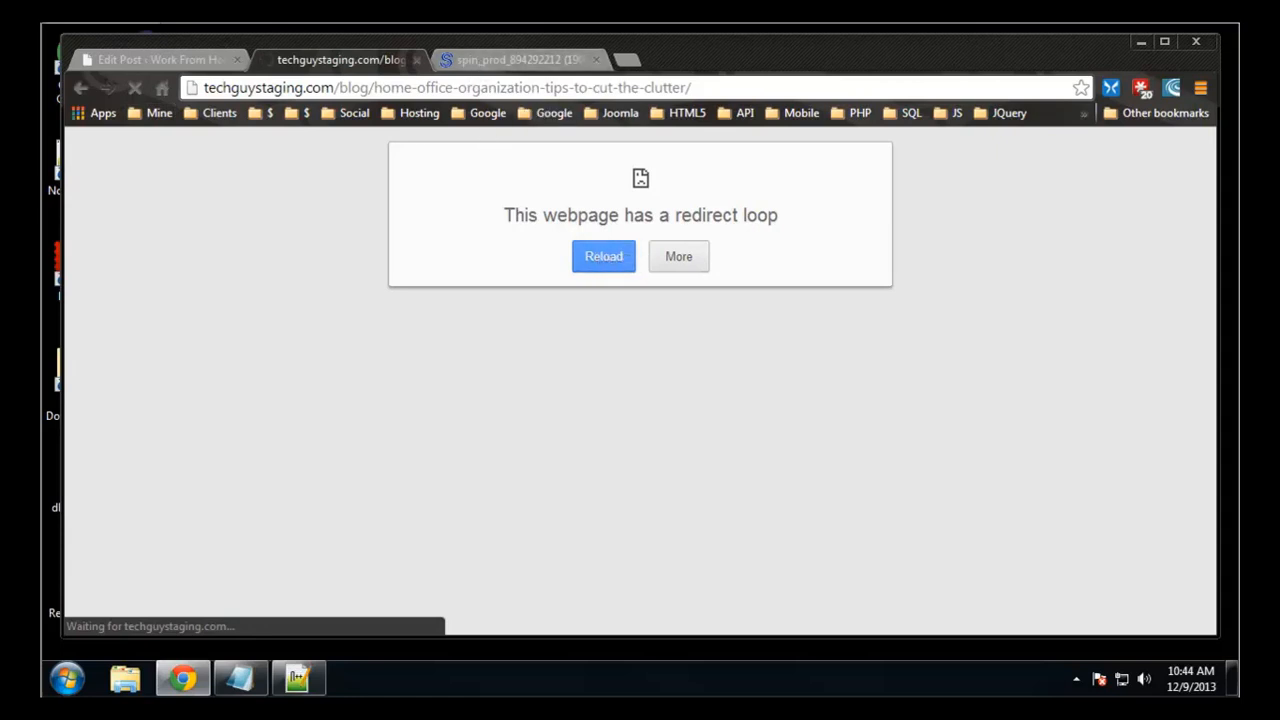
left_click(615, 262)
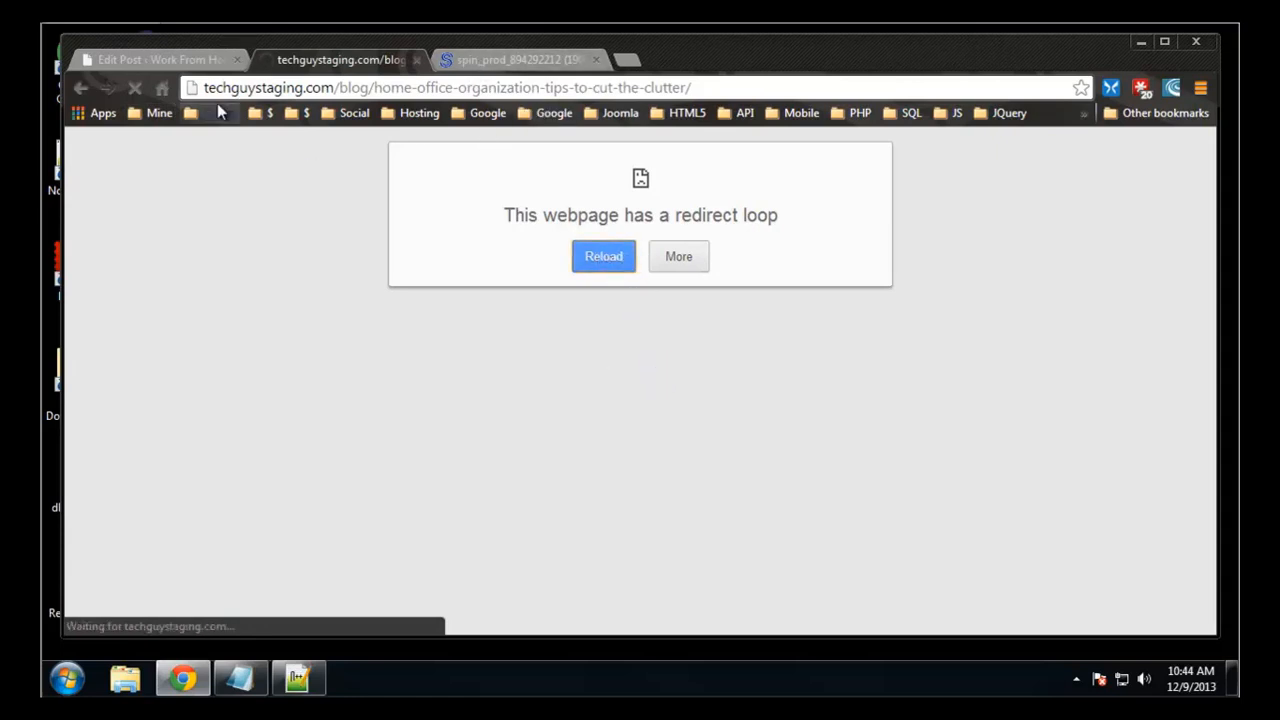
- Shorten the published page's address to techguystaging.com/blog and load the blog's home page
left_click(183, 62)
left_click(340, 60)
left_click_drag(688, 88, 370, 88)
key("BackSpace")
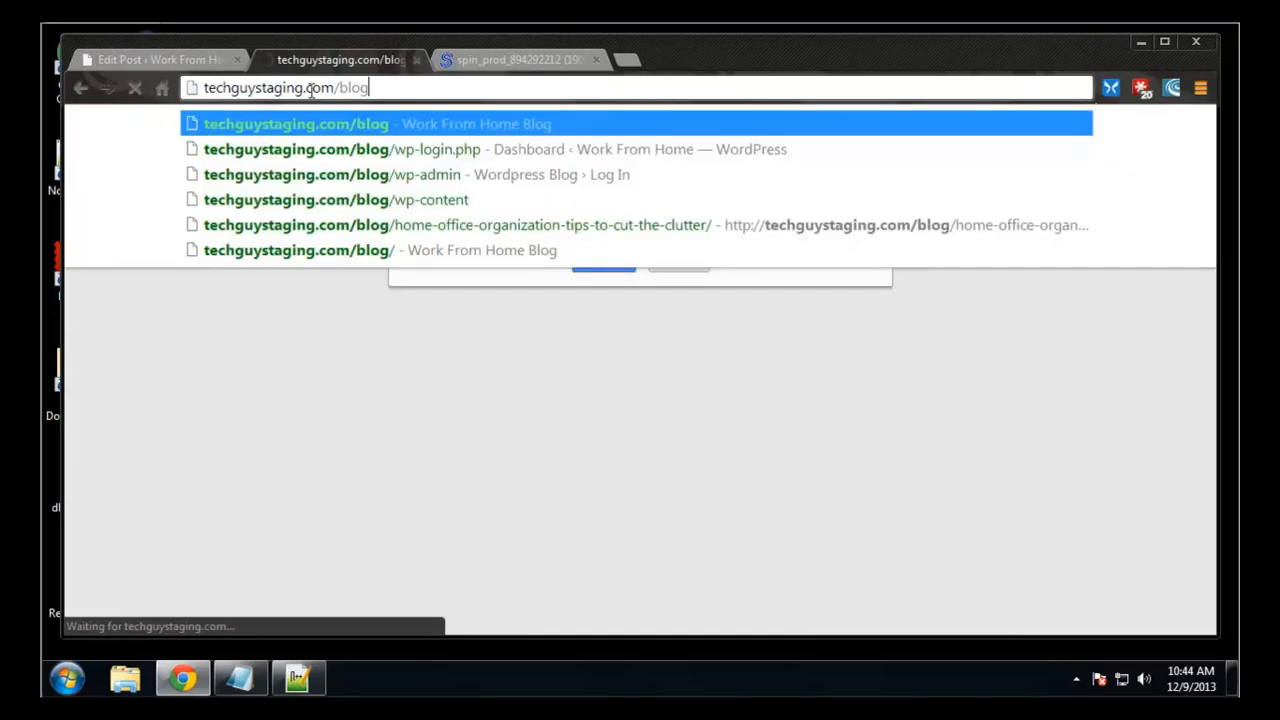
key("Return")
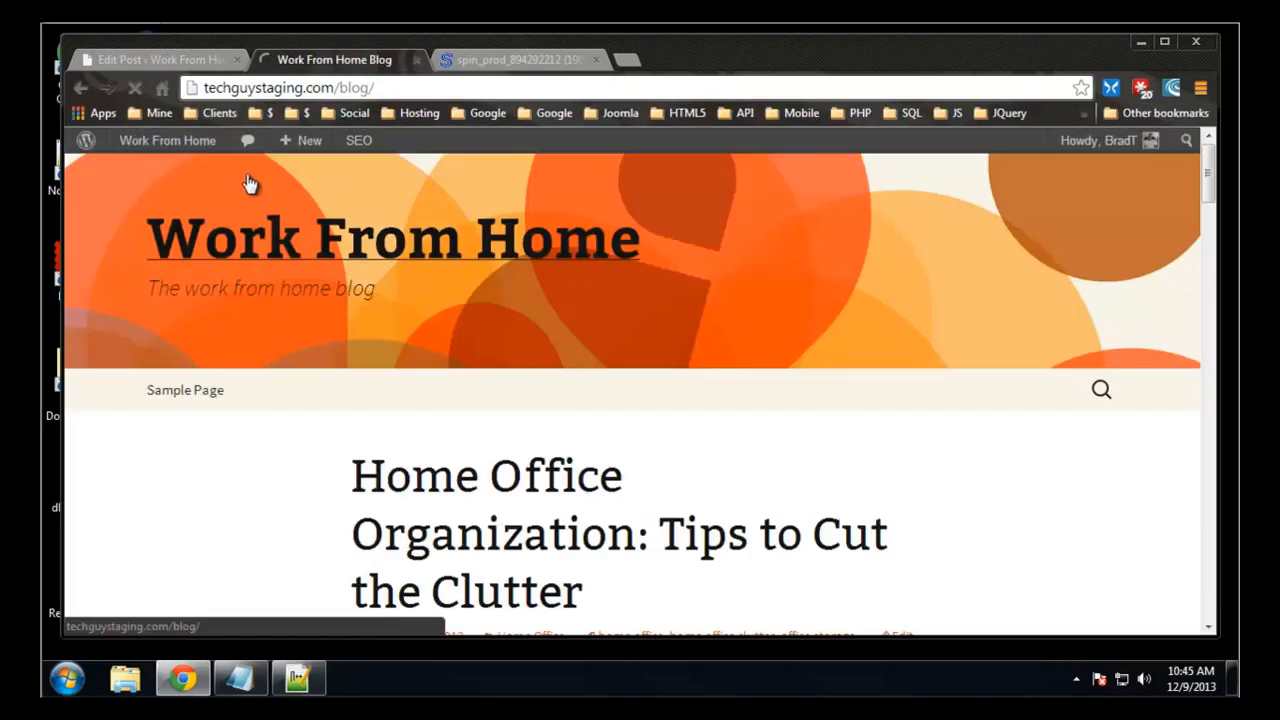
- Look through the published post on the blog's home page to check the wooden shelving image
scroll(333, 272, "down", 4)
scroll(335, 272, "down", 10)
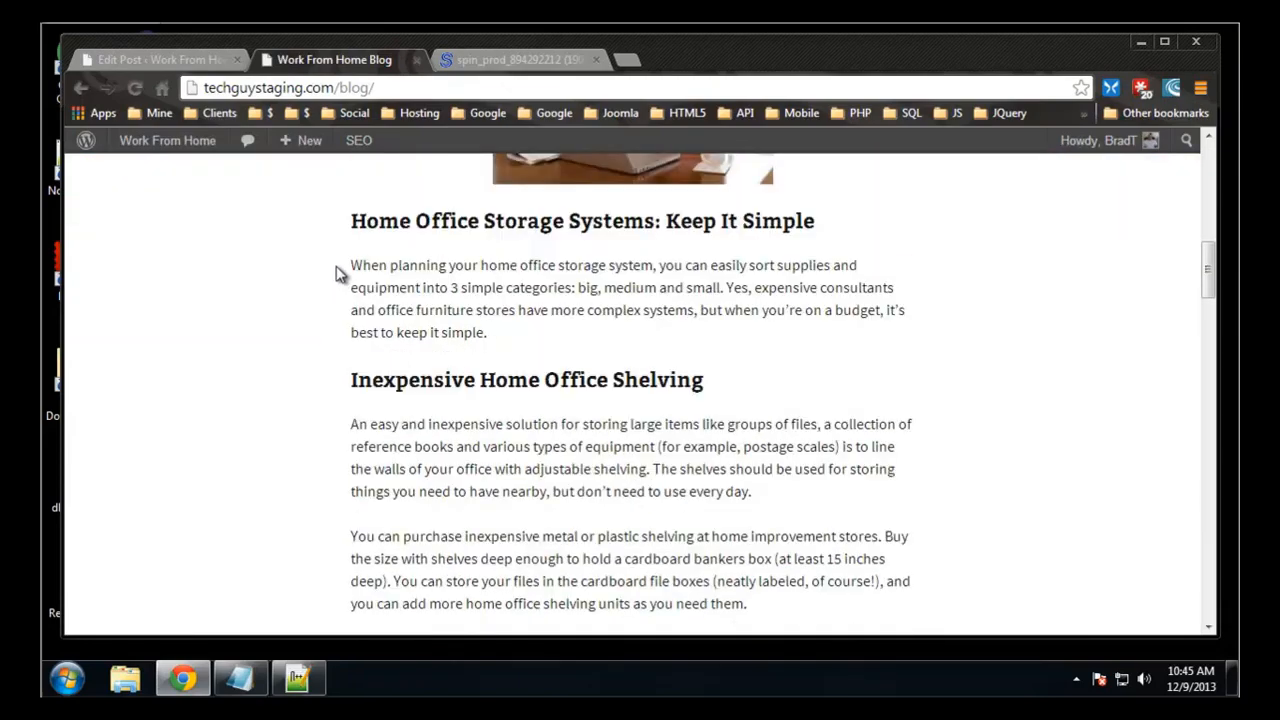
scroll(320, 250, "up", 5)
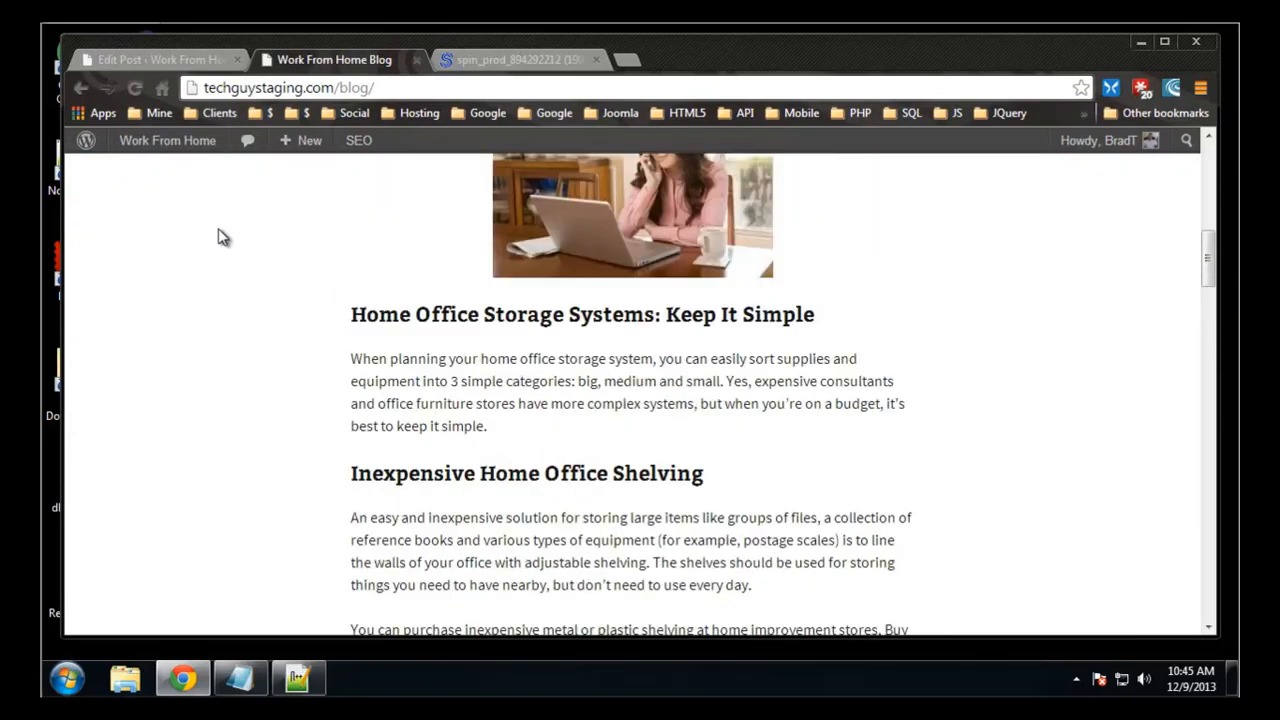
scroll(233, 240, "down", 5)
scroll(296, 242, "down", 1)
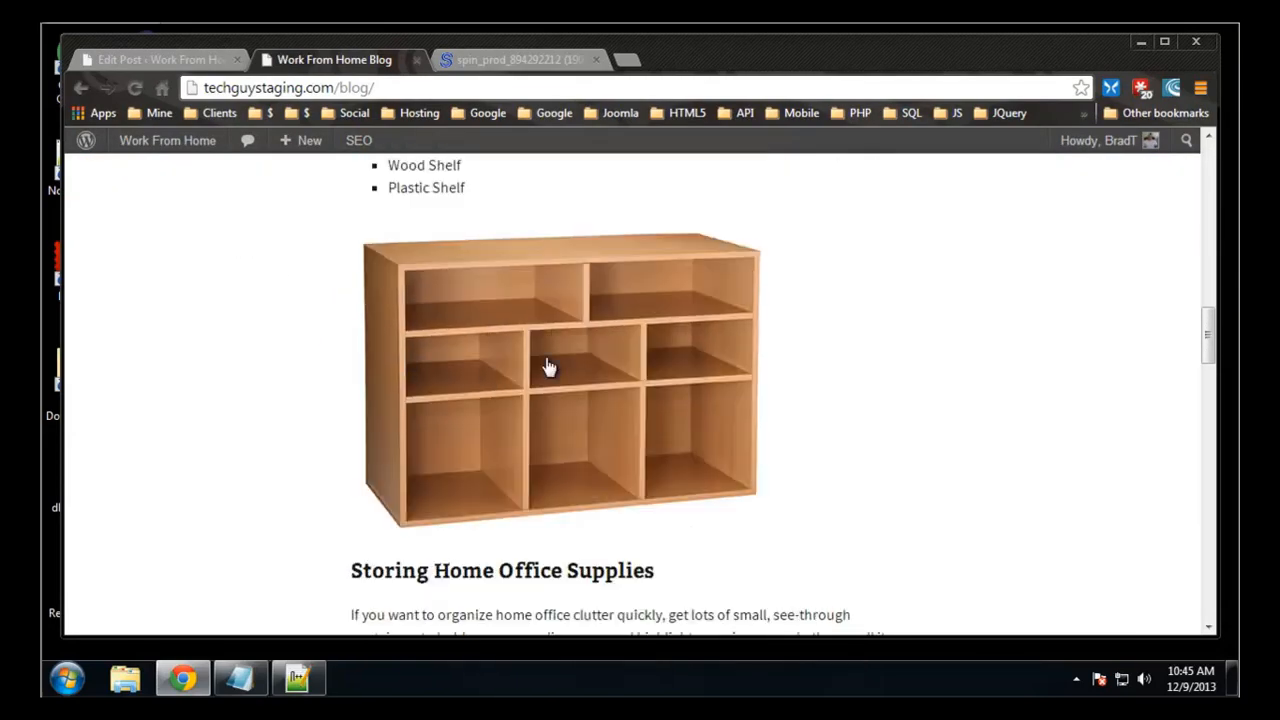
scroll(500, 306, "up", 3)
scroll(500, 306, "down", 3)
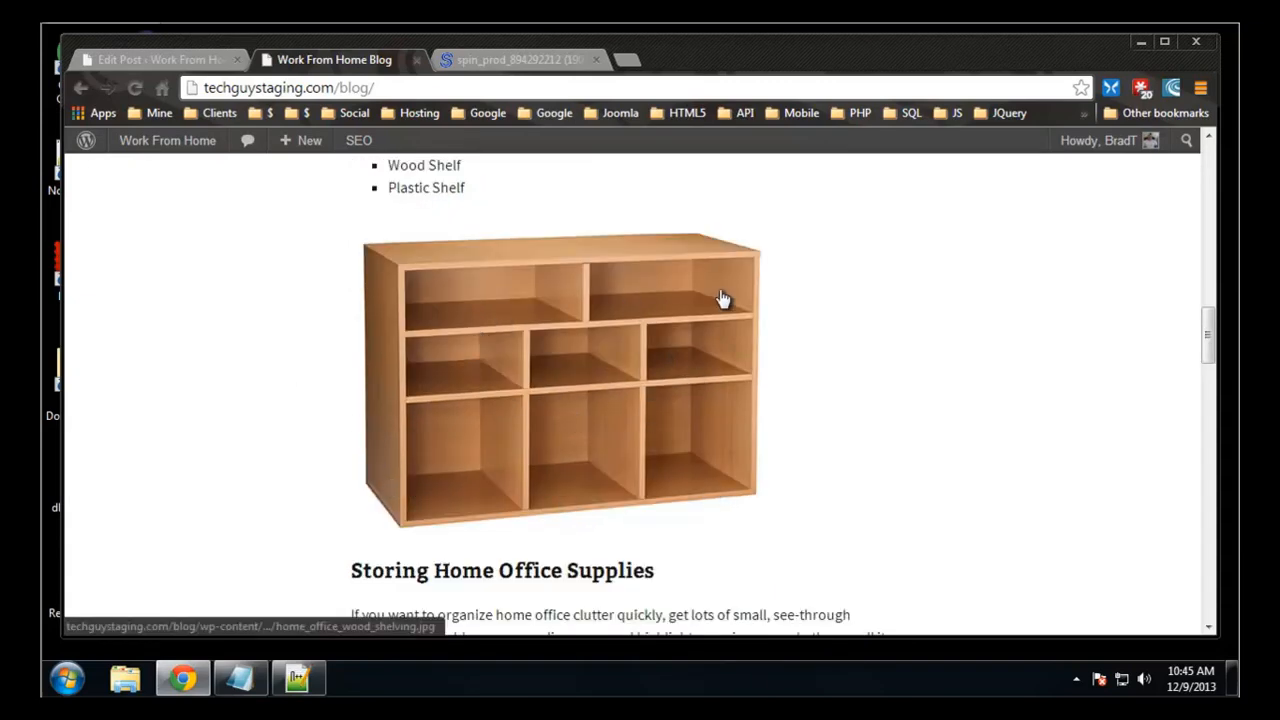
- Open the shelving image by itself in a new tab and check the file name in its address
right_click(471, 354)
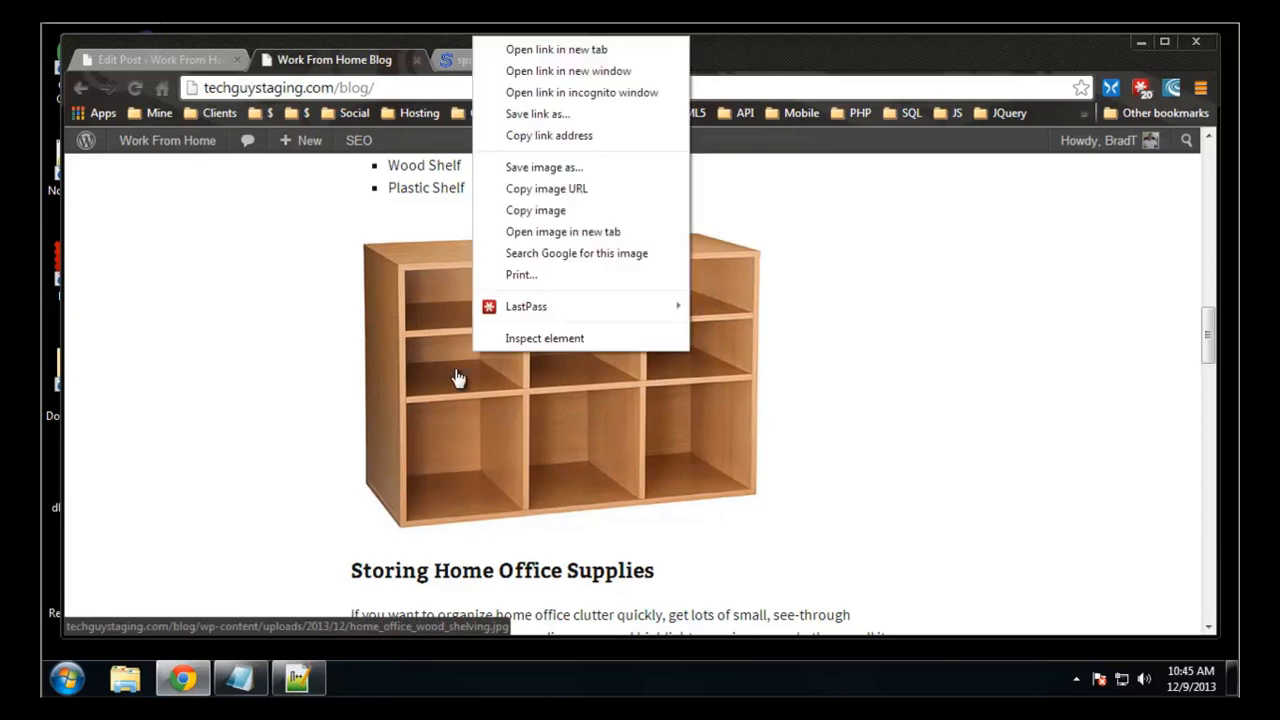
left_click(612, 232)
left_click(512, 61)
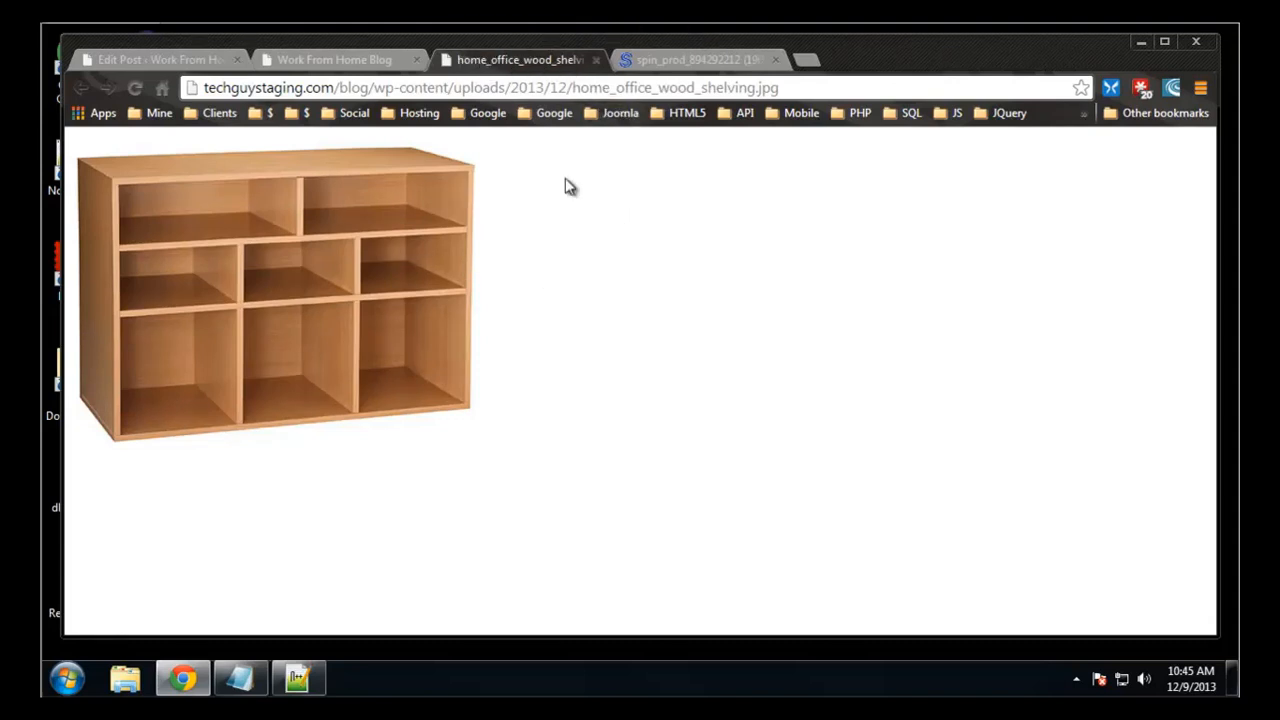
- Return to the blog's home page and close the shelving image page and the stock image page
left_click(360, 59)
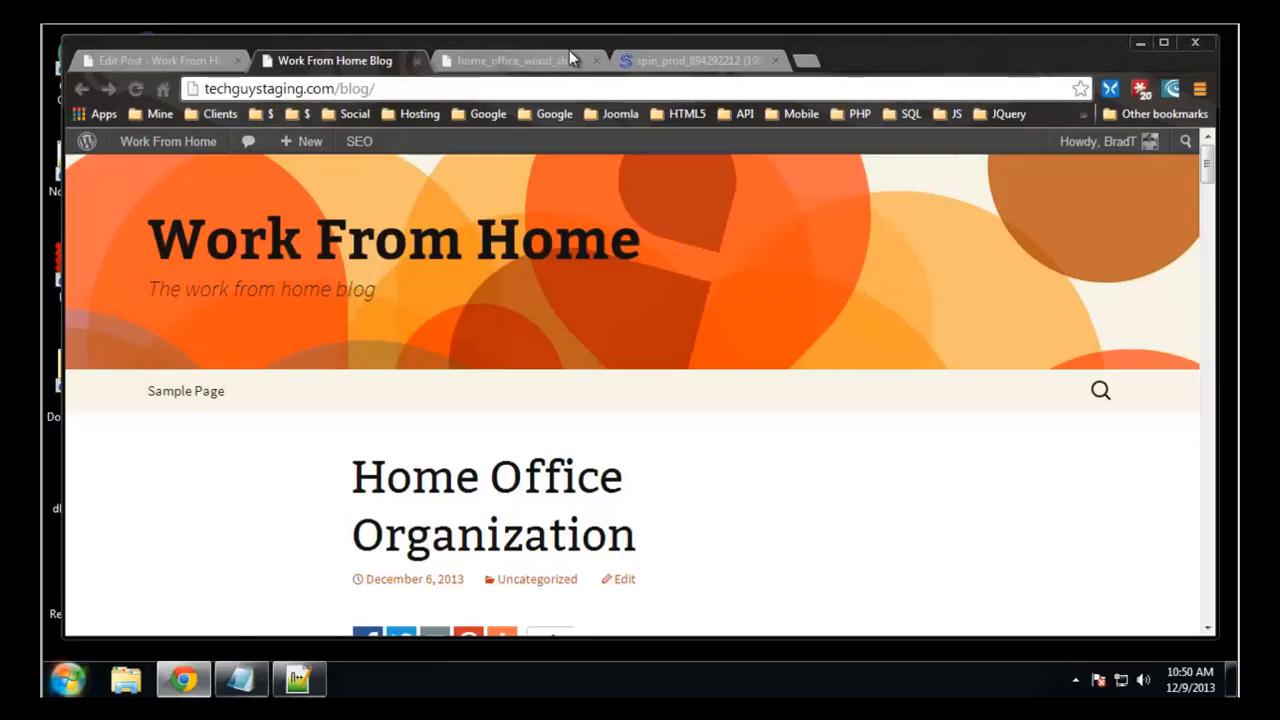
left_click(595, 60)
left_click(596, 61)
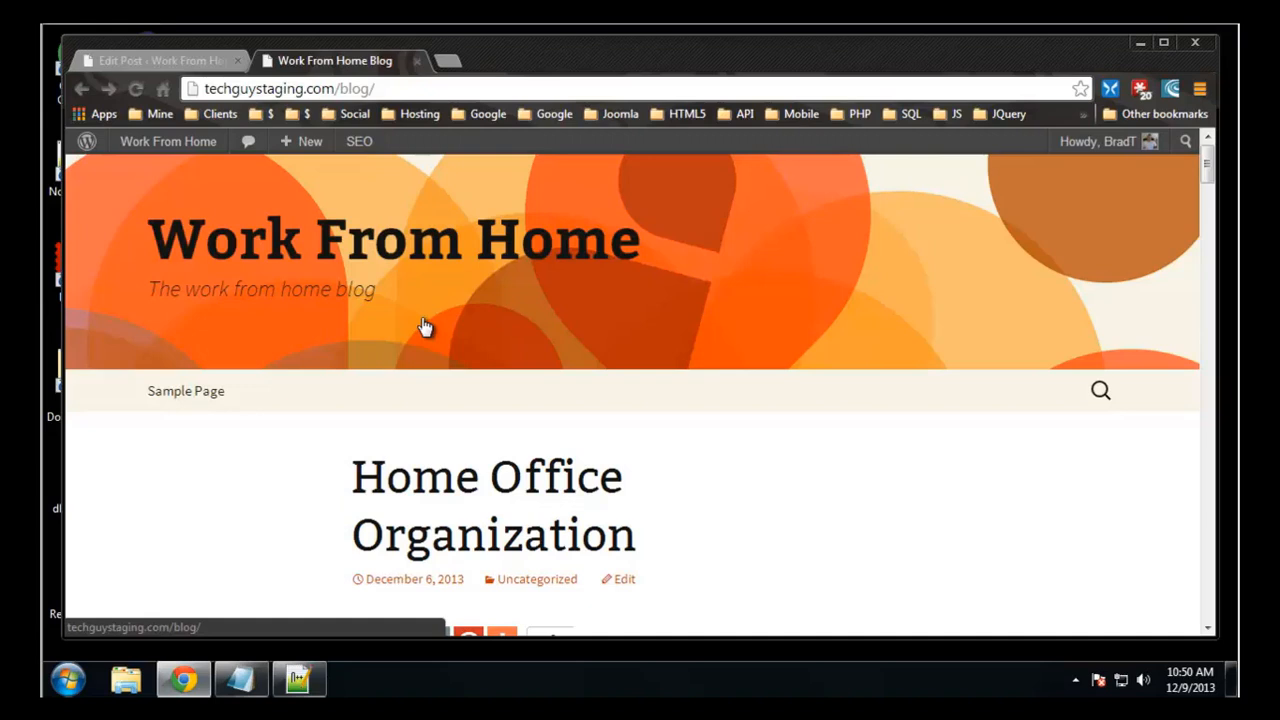
- Open youtube.com in a new tab and search for "home office organization" videos
left_click(446, 62)
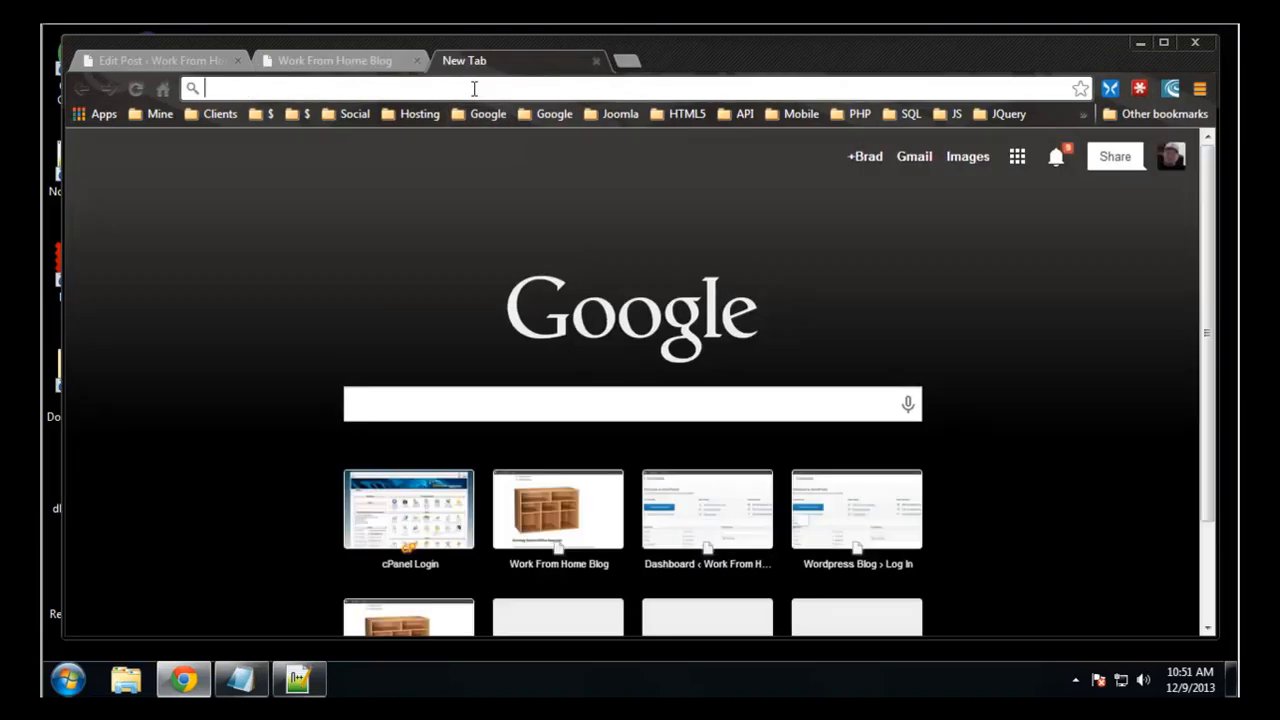
type("youtube.")
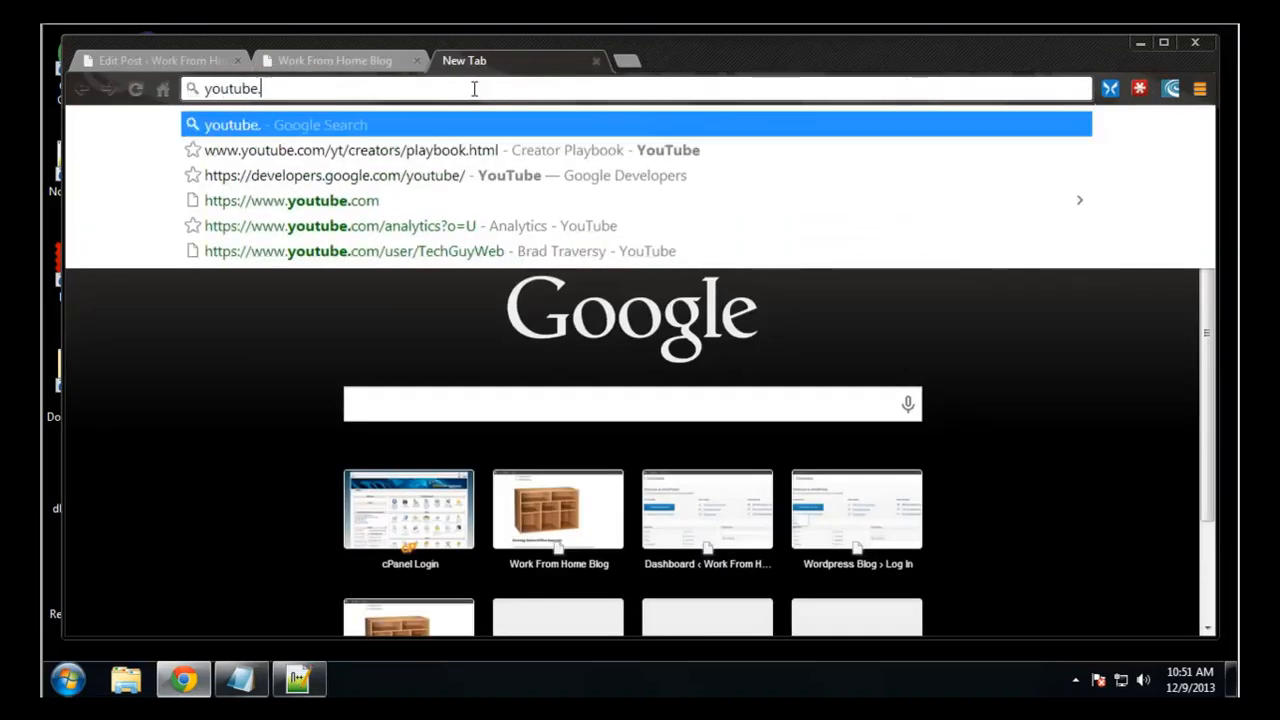
type("co")
key("Return")
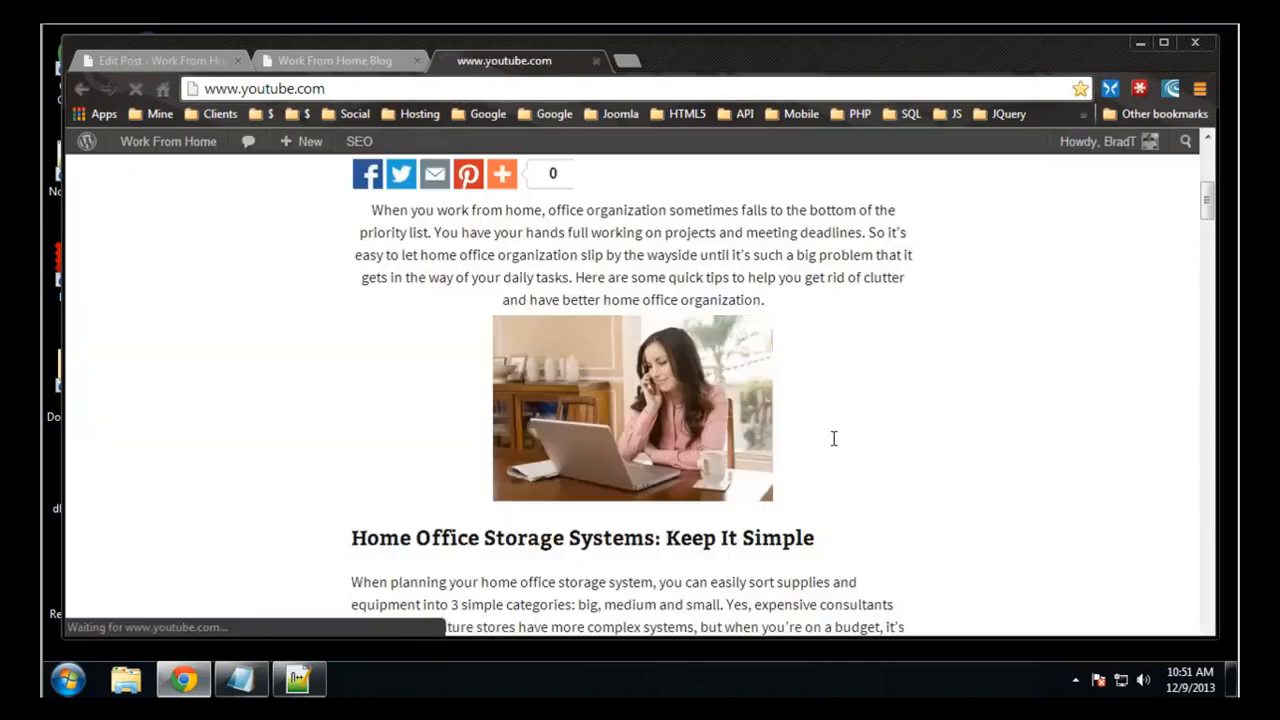
left_click(306, 151)
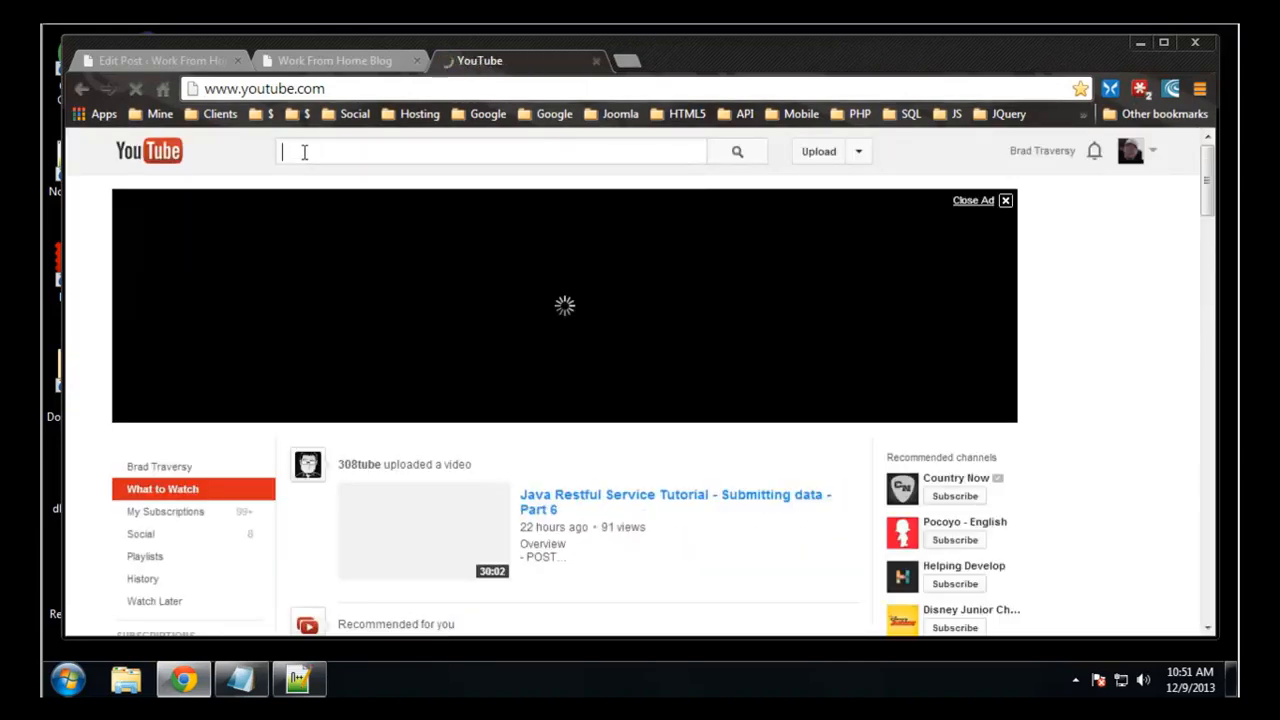
type("home office")
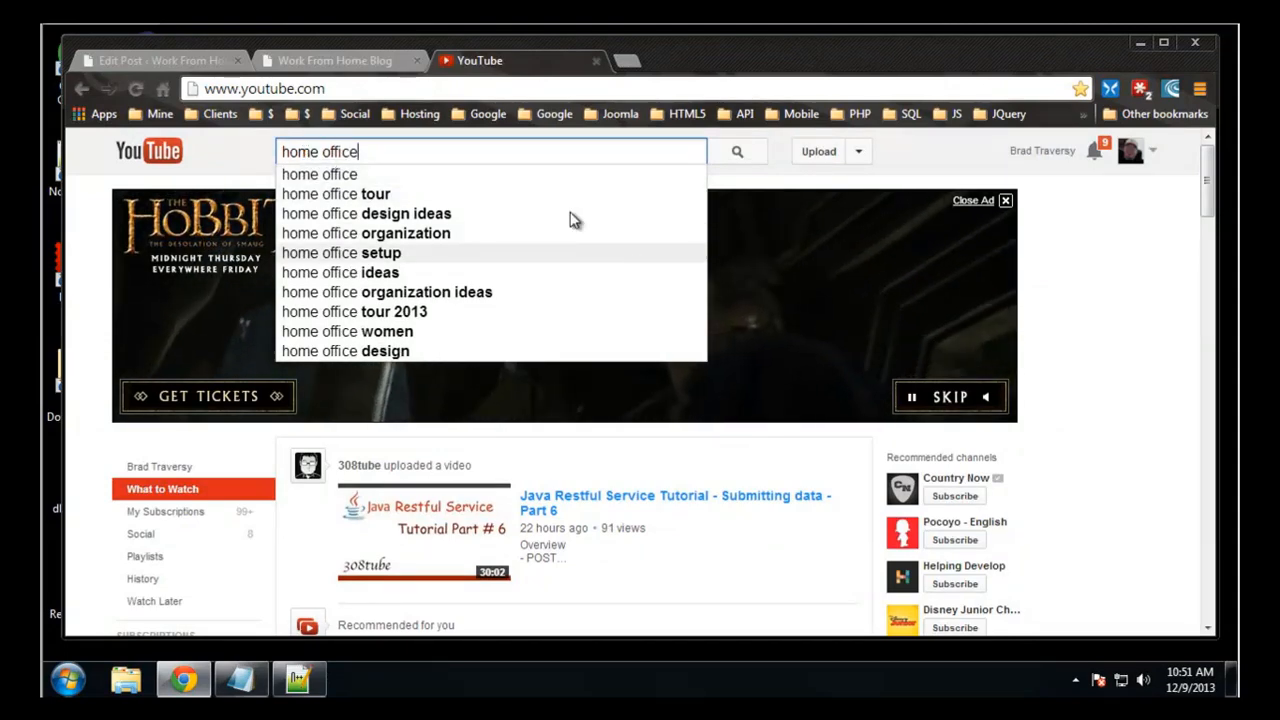
left_click(343, 232)
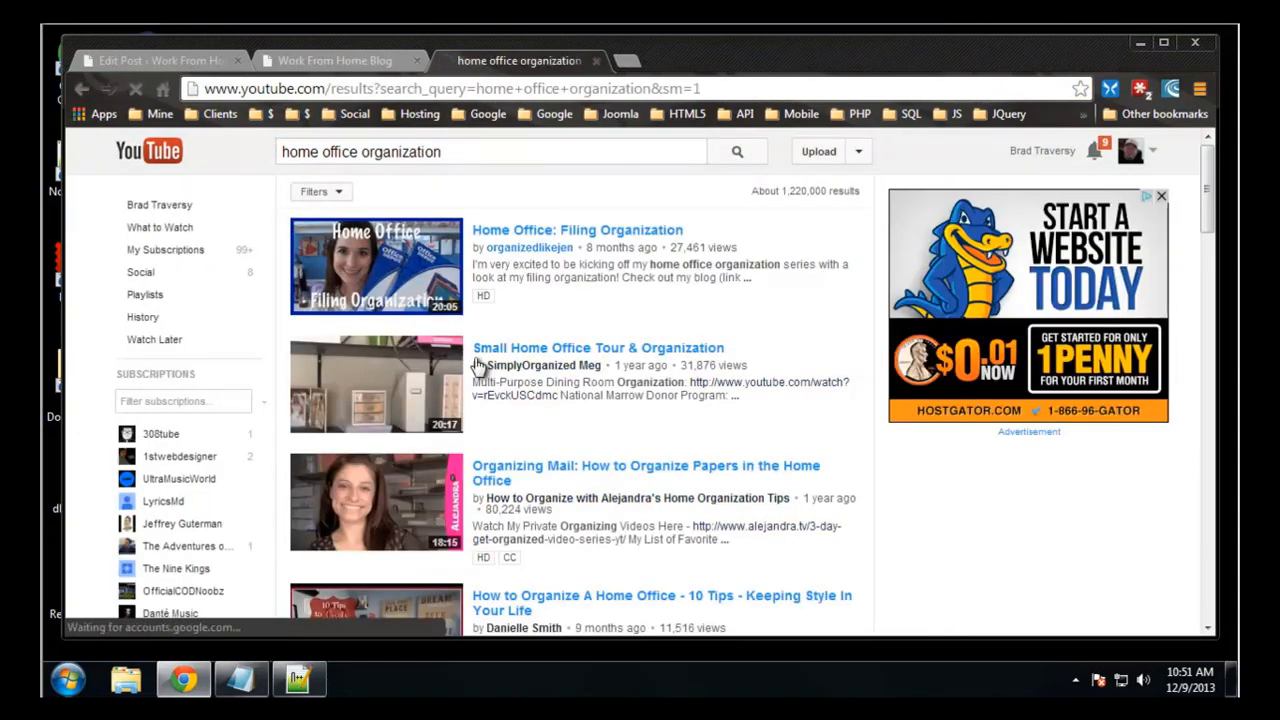
- Open the "Small Home Office Tour & Organization" video from the search results and pause its playback
scroll(490, 368, "down", 1)
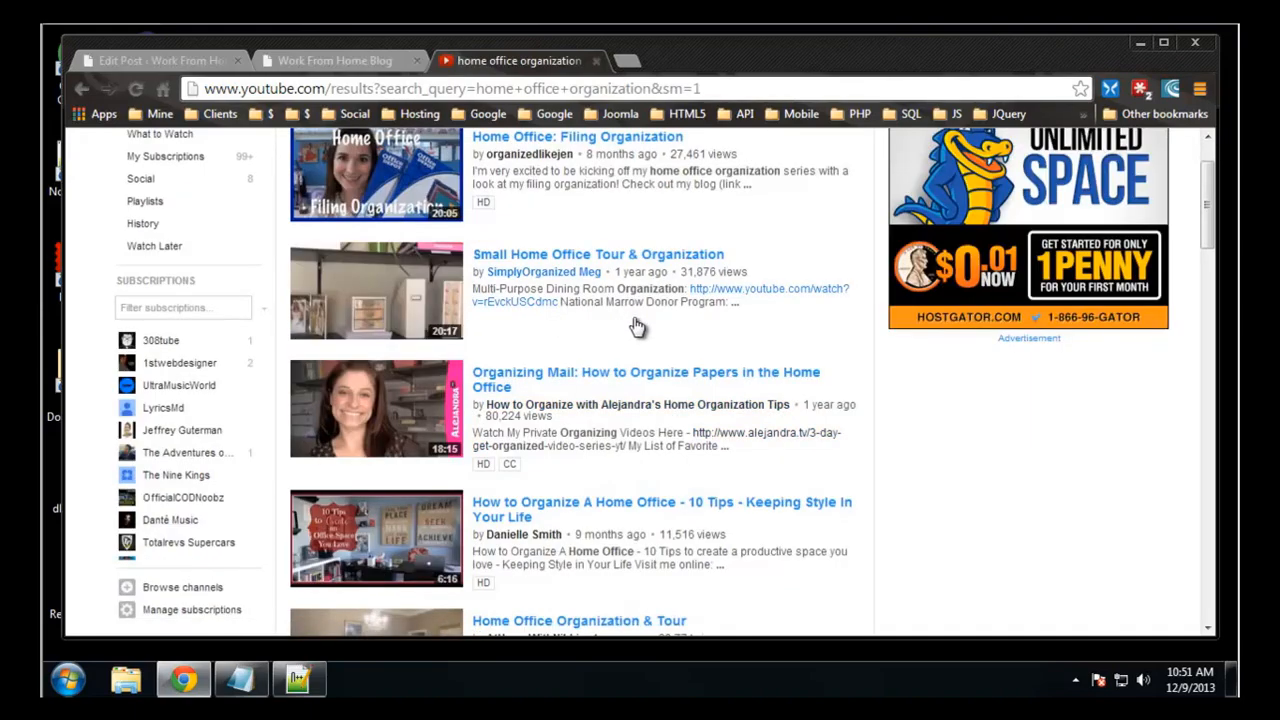
scroll(634, 329, "down", 3)
scroll(634, 329, "up", 4)
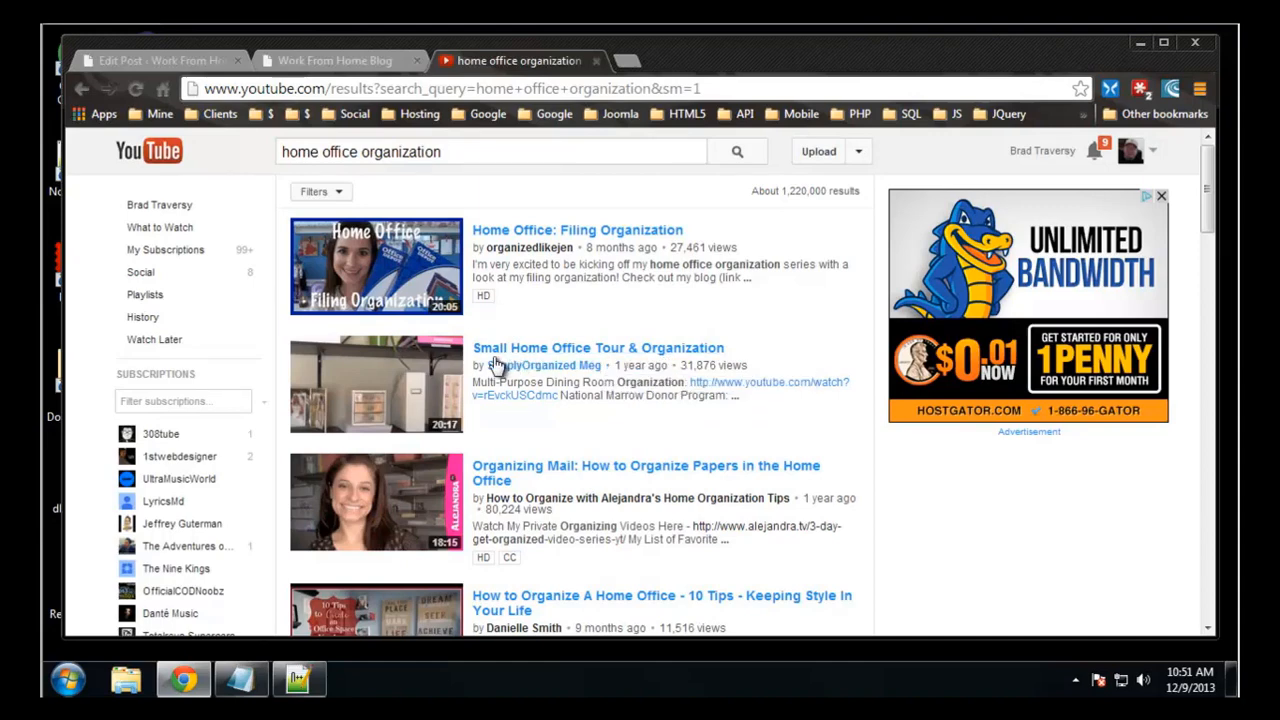
left_click(562, 356)
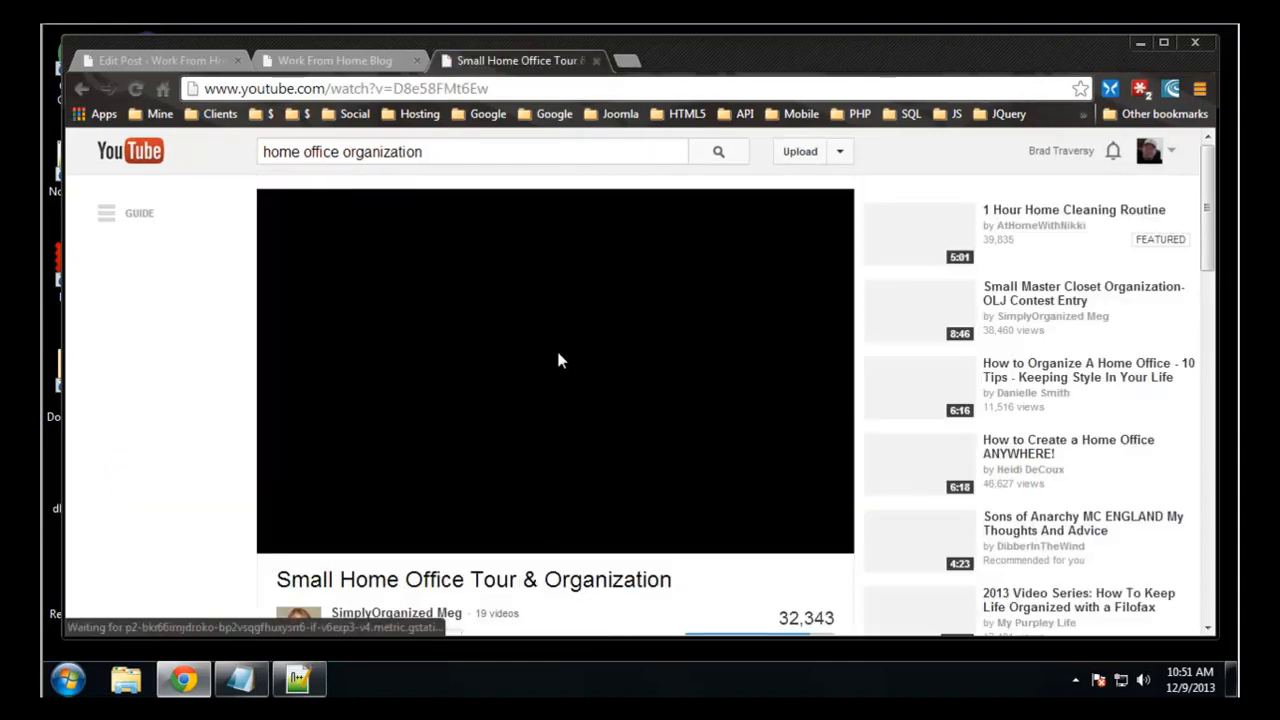
scroll(300, 330, "down", 2)
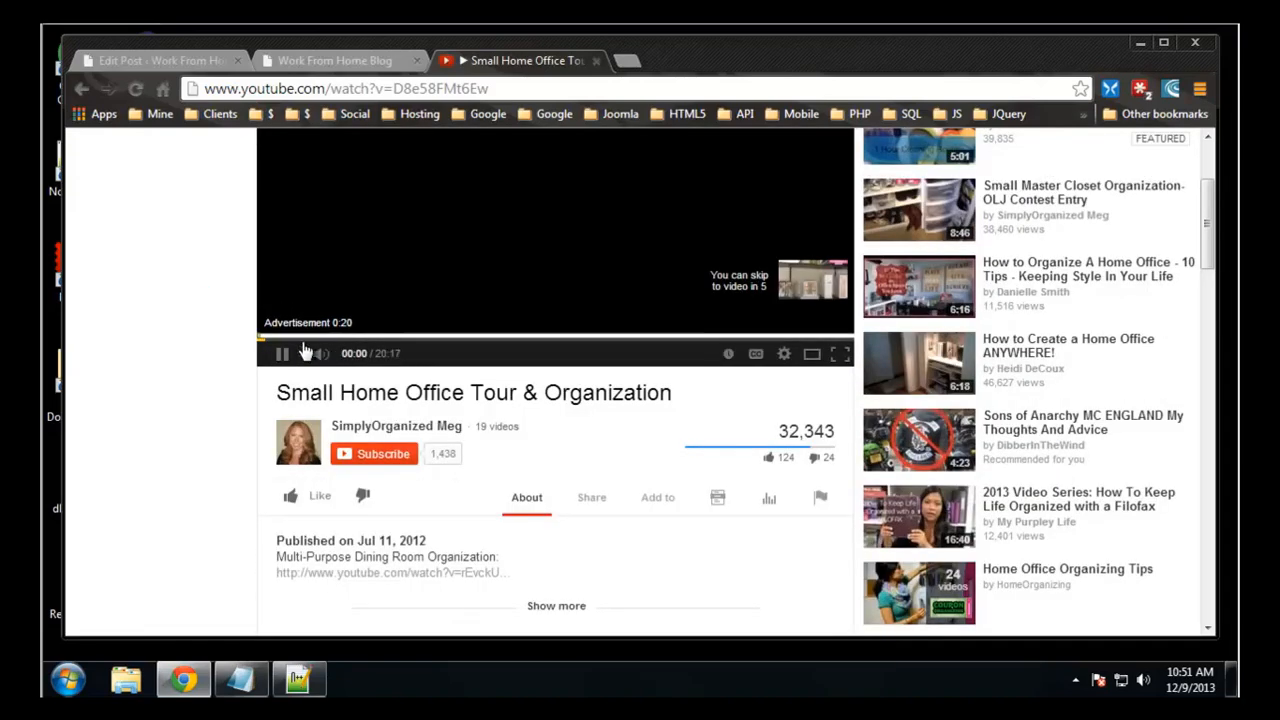
left_click(281, 355)
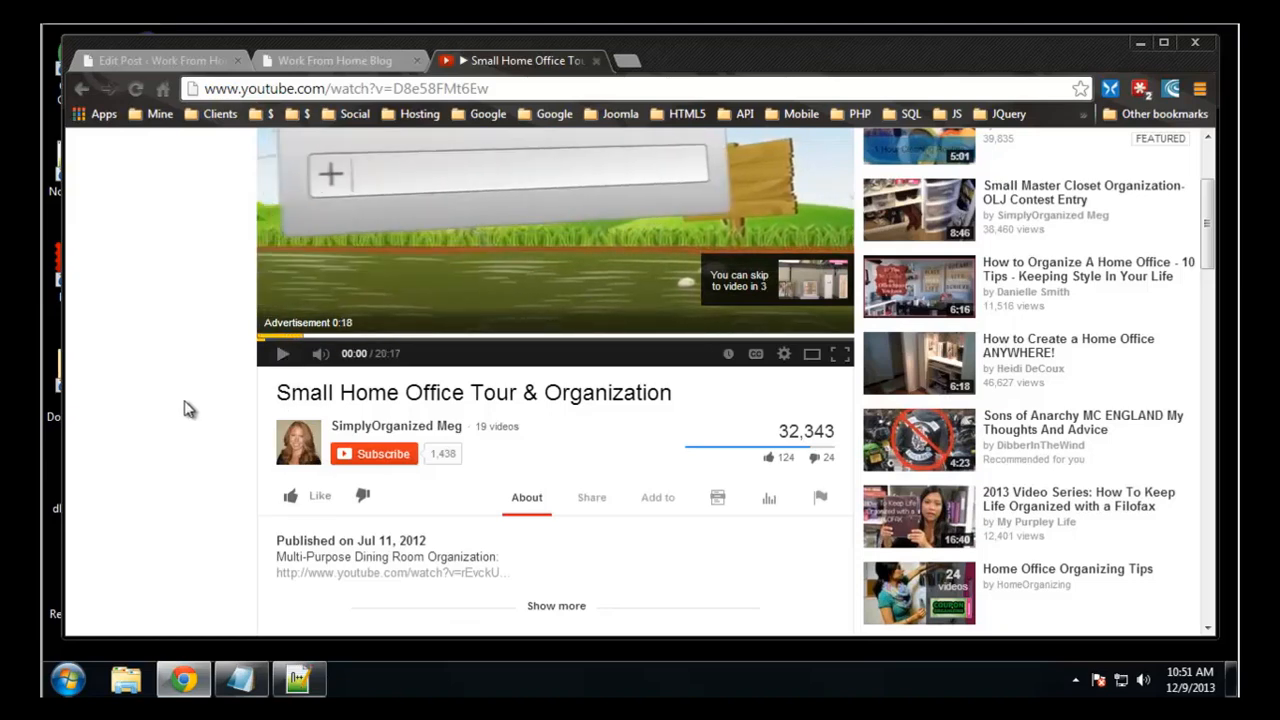
- Expand the video's full description and examine its details, including the category and license
scroll(283, 443, "down", 1)
left_click(596, 410)
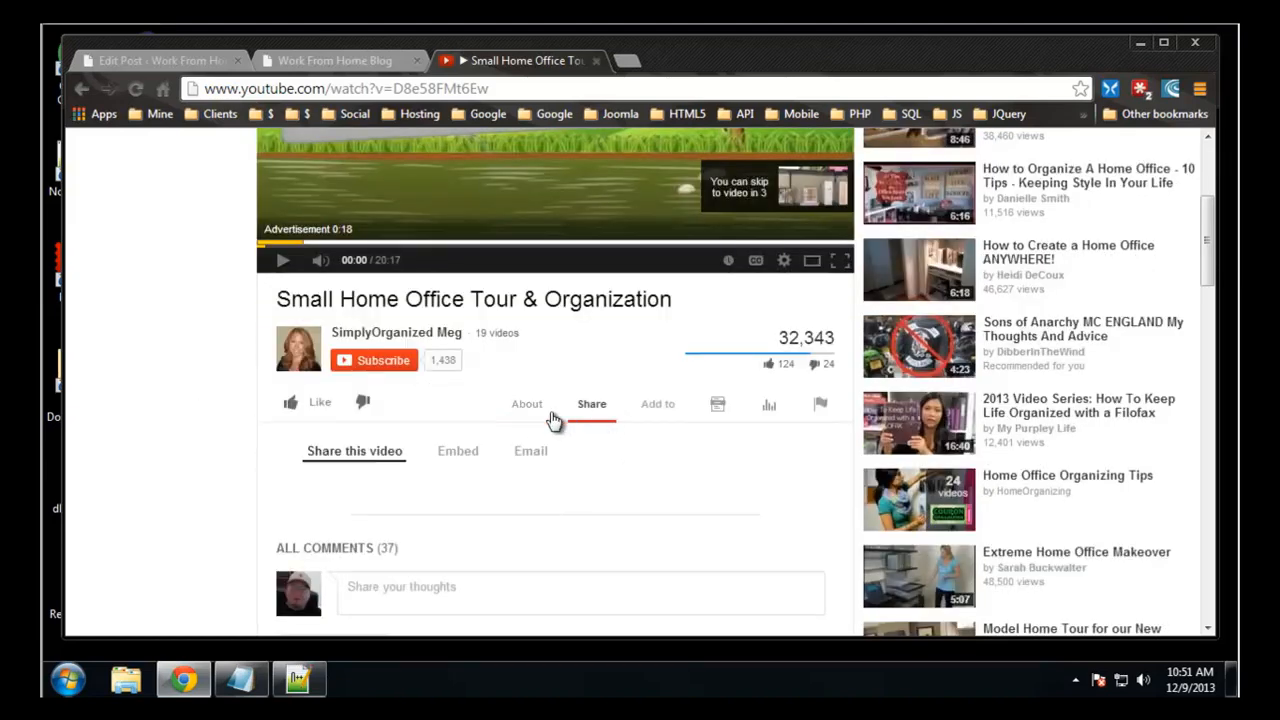
left_click(528, 405)
scroll(531, 426, "down", 2)
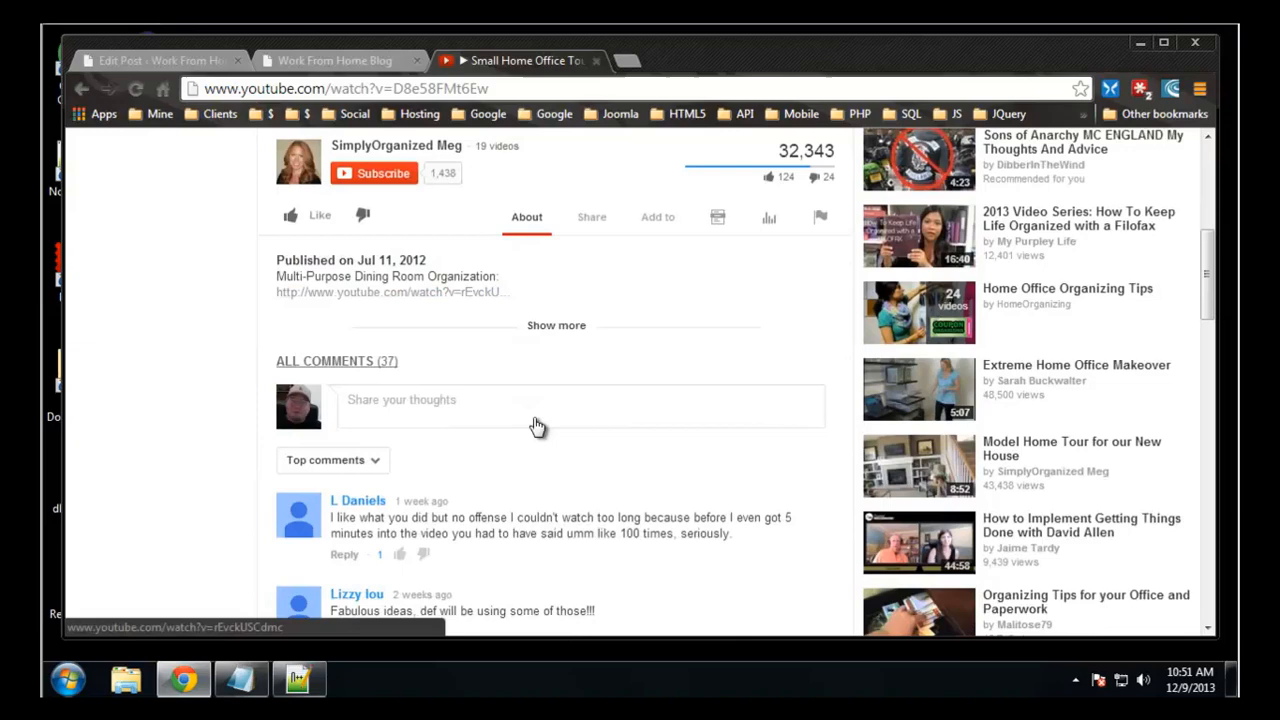
left_click(551, 326)
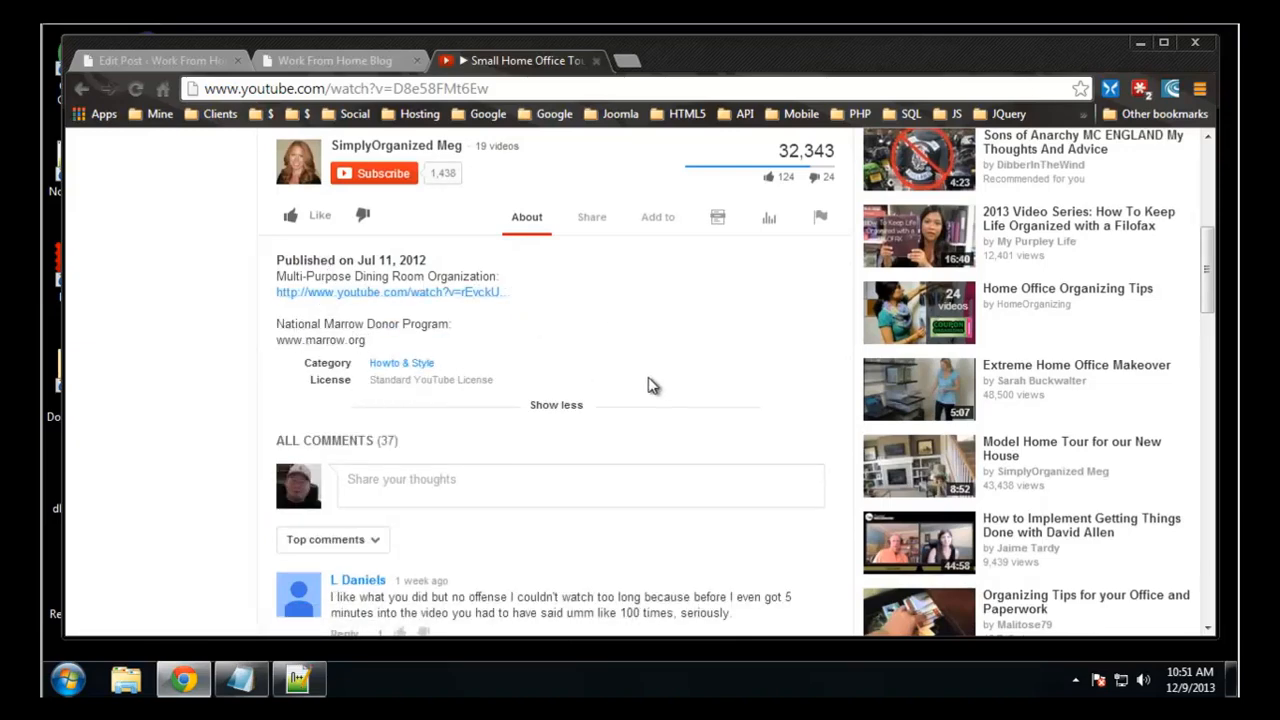
scroll(648, 385, "up", 2)
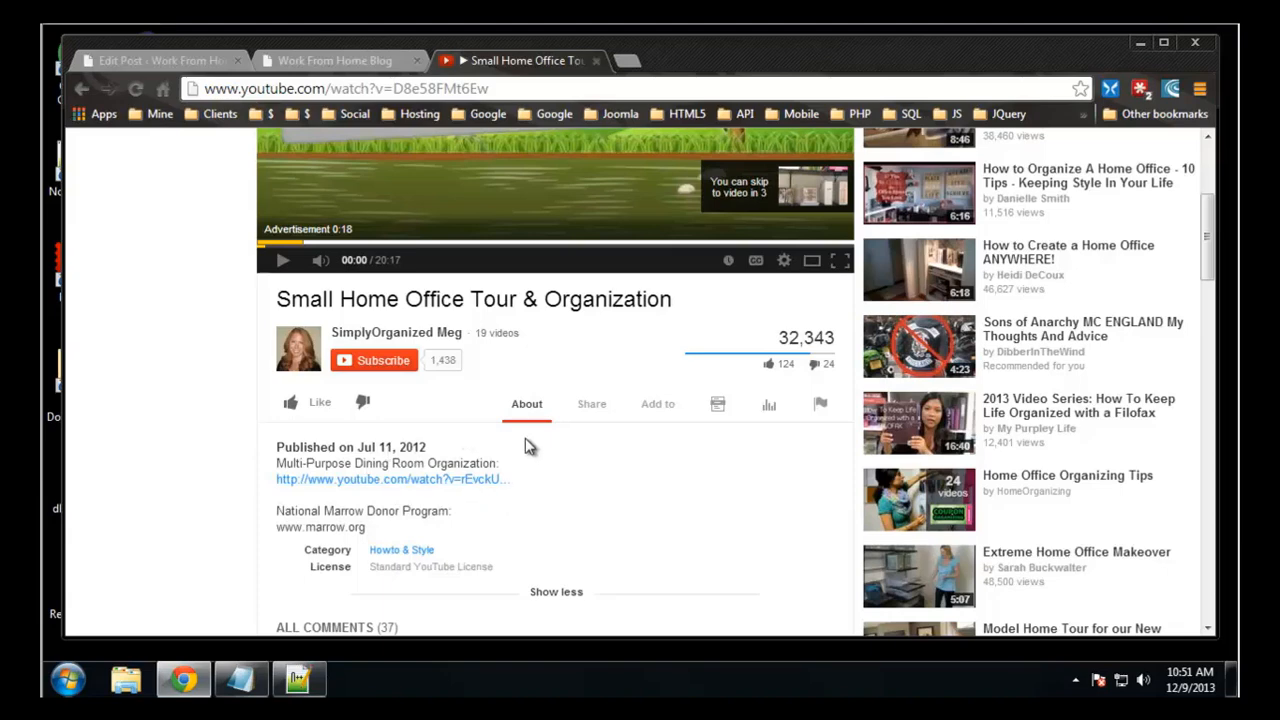
scroll(587, 460, "up", 3)
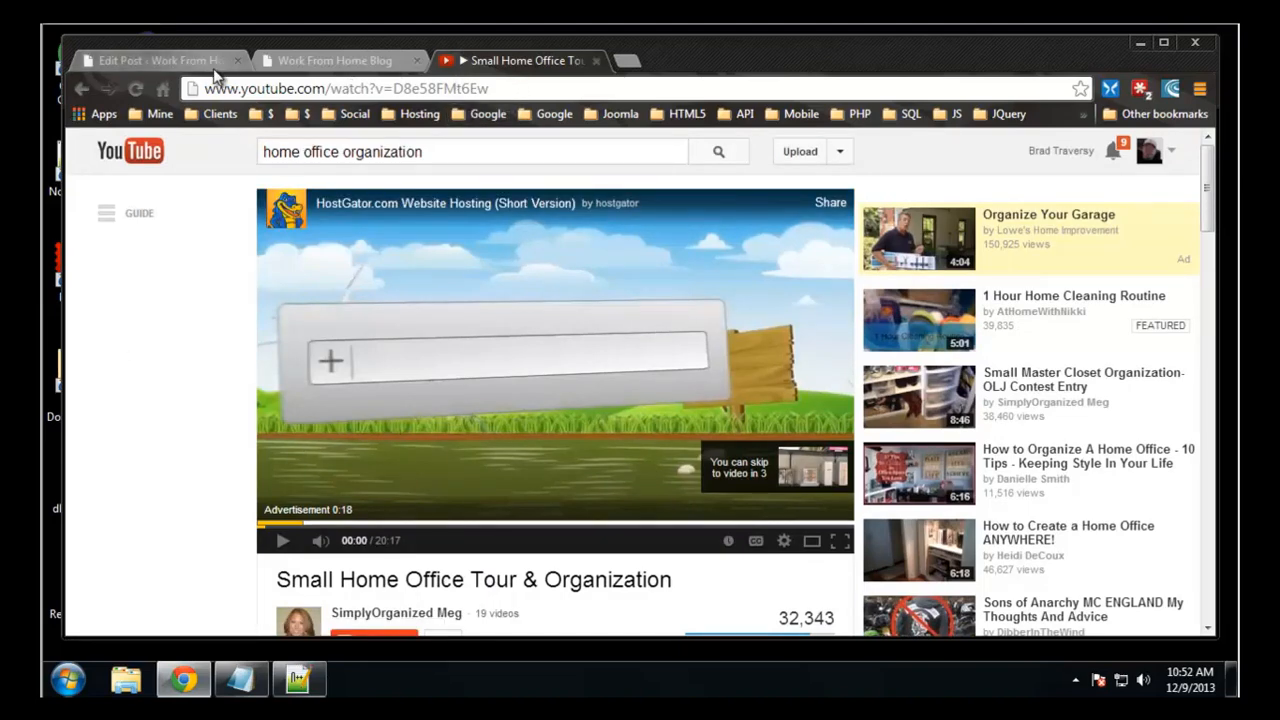
- Display the video's embed code at size 420 × 315 and copy the iframe code
scroll(133, 302, "down", 3)
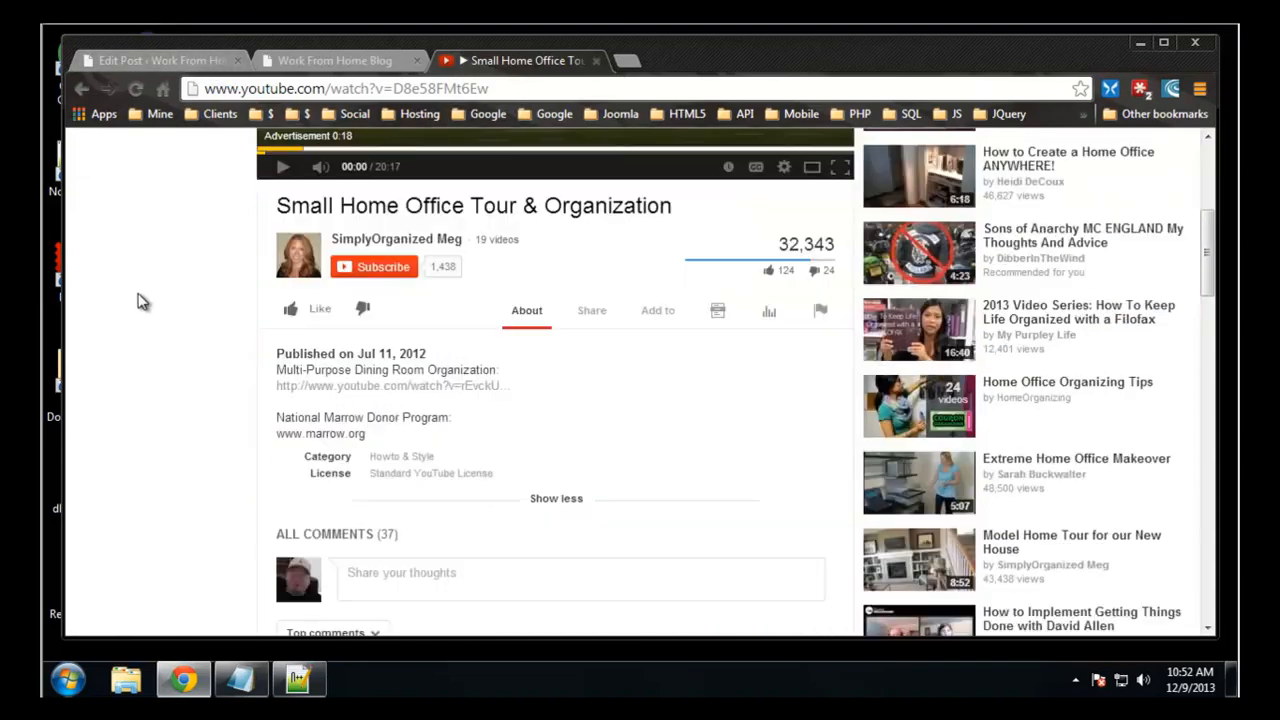
left_click(593, 312)
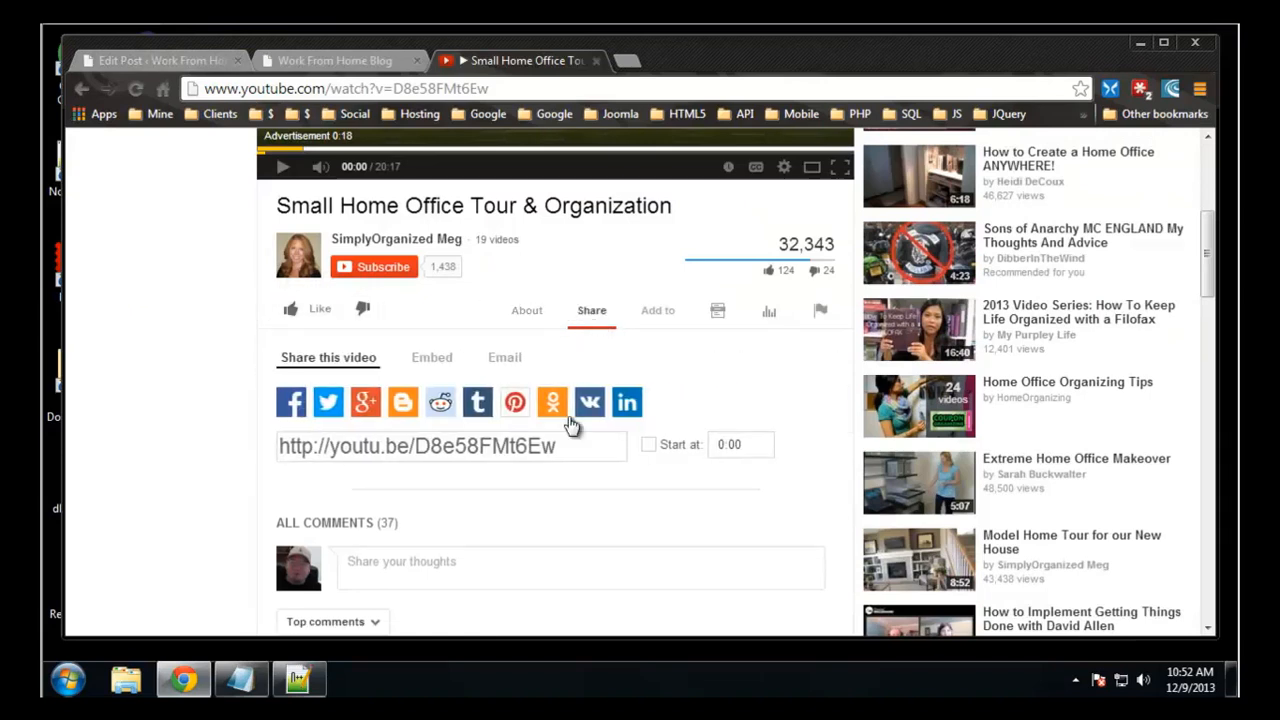
left_click(440, 362)
key("ctrl+c")
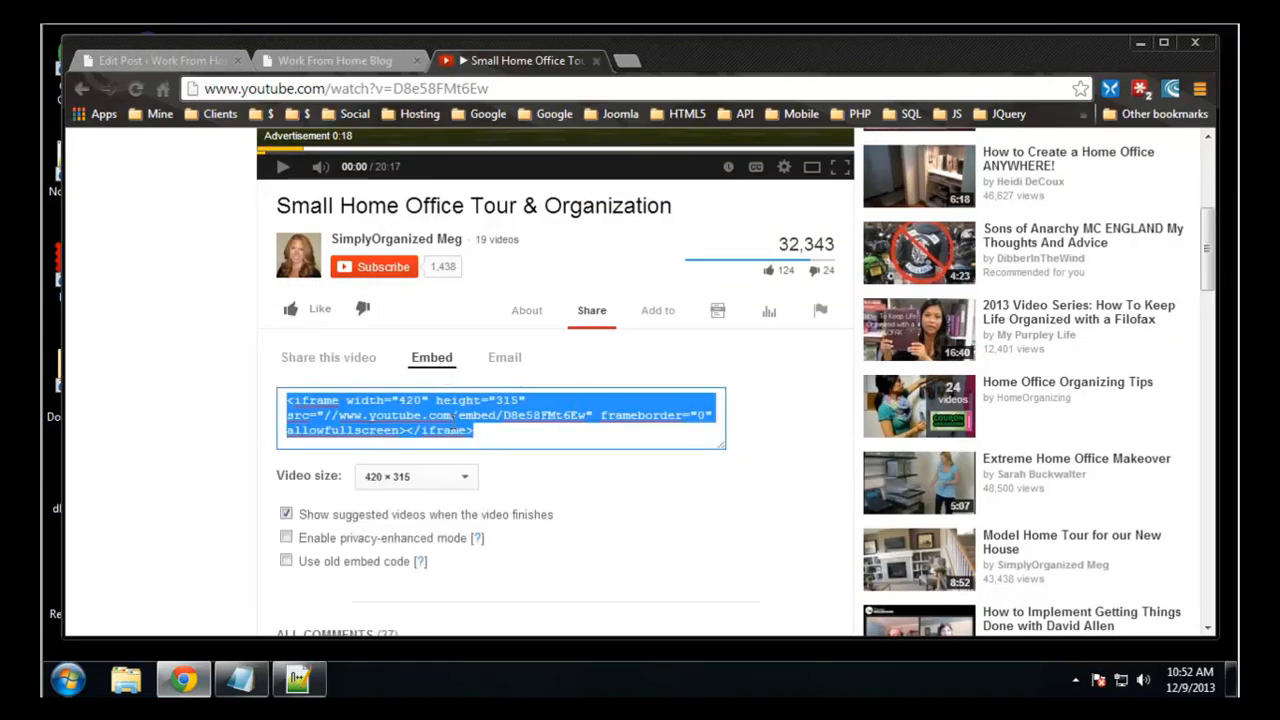
right_click(418, 410)
left_click(453, 156)
- Insert the copied YouTube iframe code below the "For more info click here" line in the post's HTML, wrapped in <center> tags
left_click(160, 61)
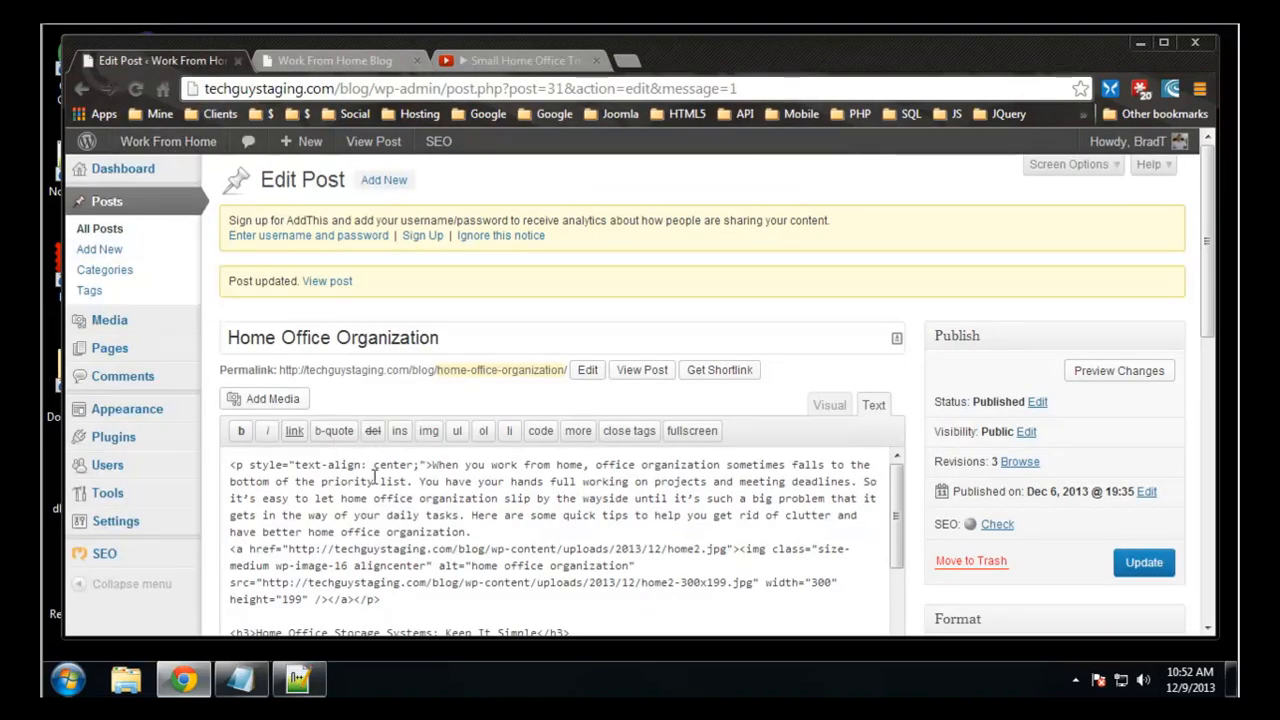
scroll(337, 365, "down", 1)
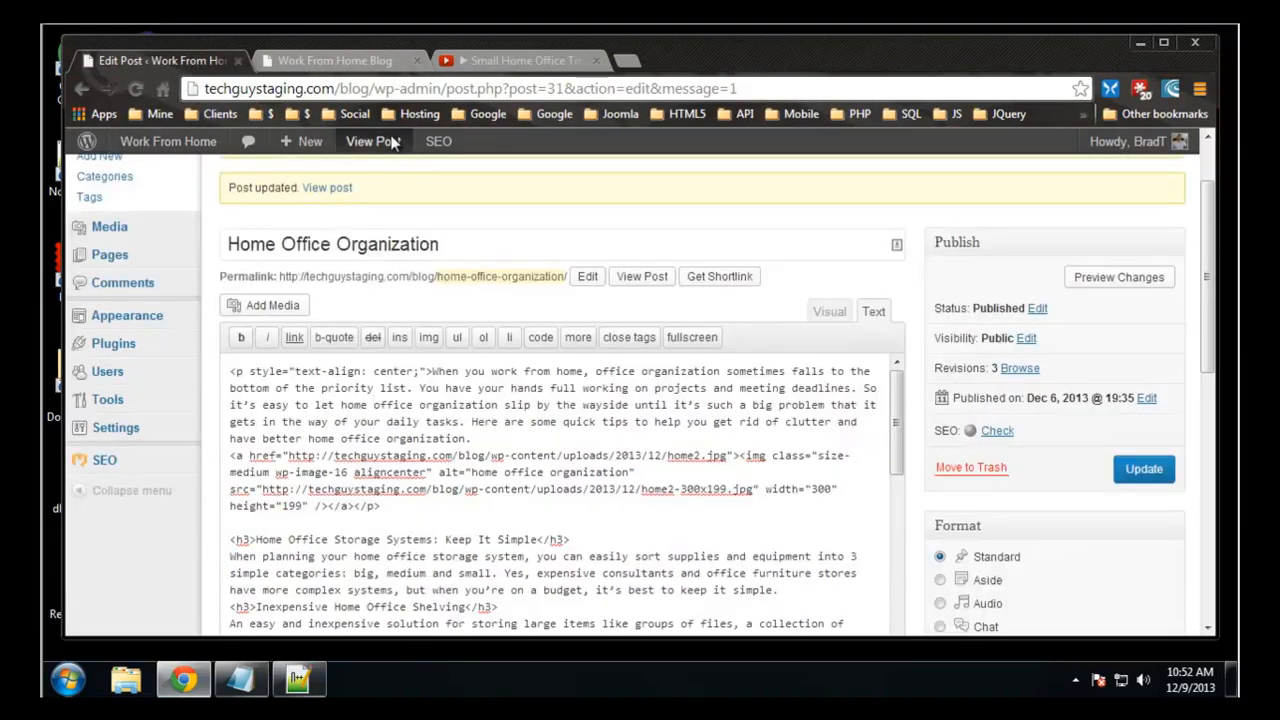
left_click(338, 60)
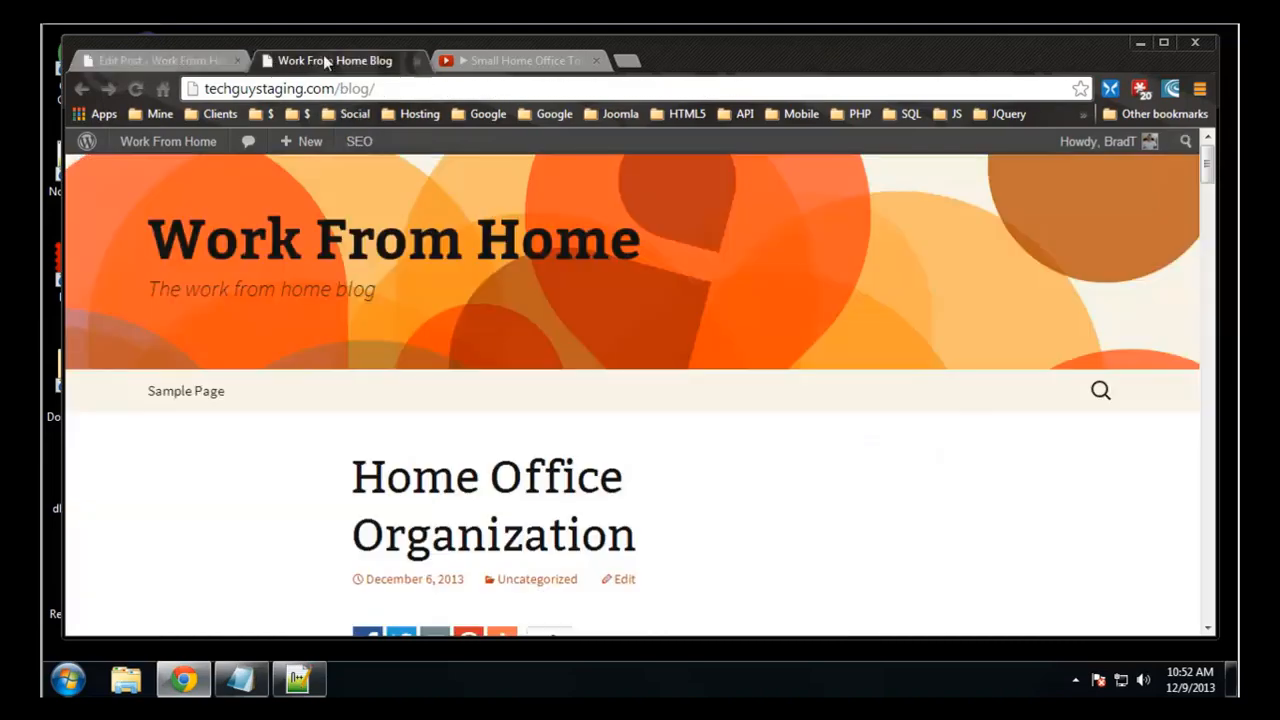
scroll(236, 302, "down", 4)
left_click(185, 60)
scroll(517, 434, "down", 10)
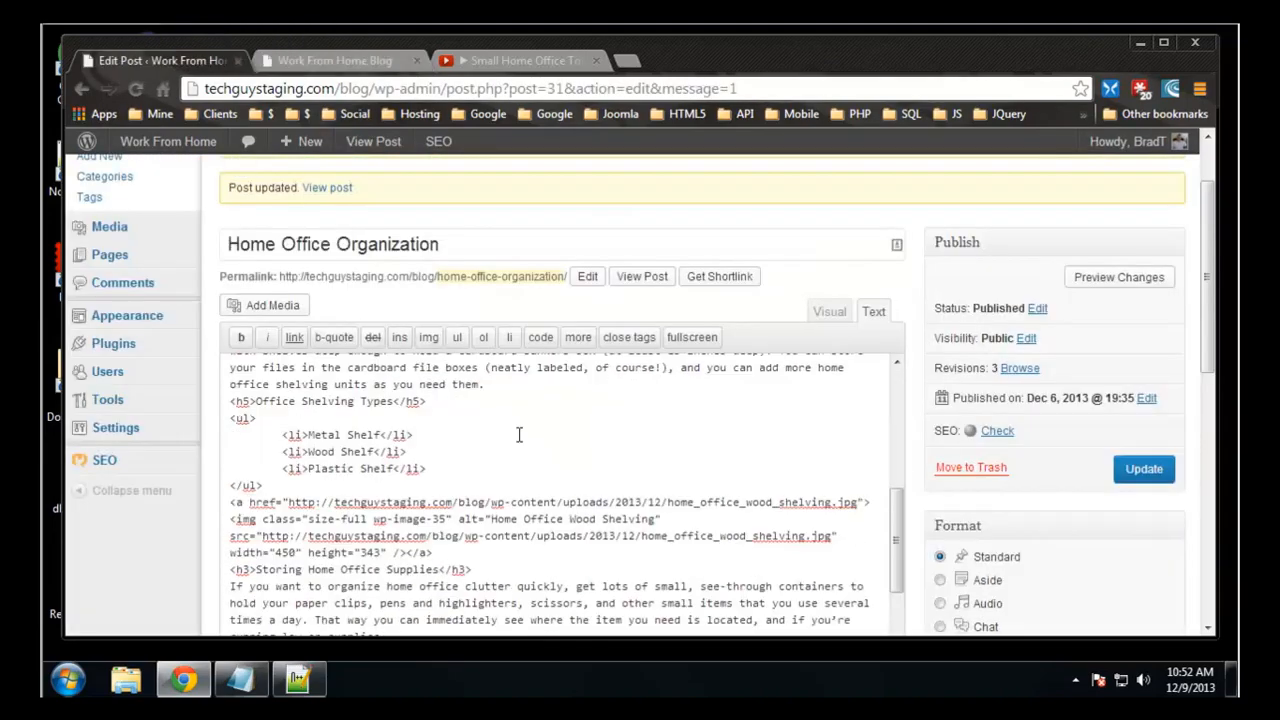
scroll(658, 378, "up", 2)
scroll(674, 437, "down", 1)
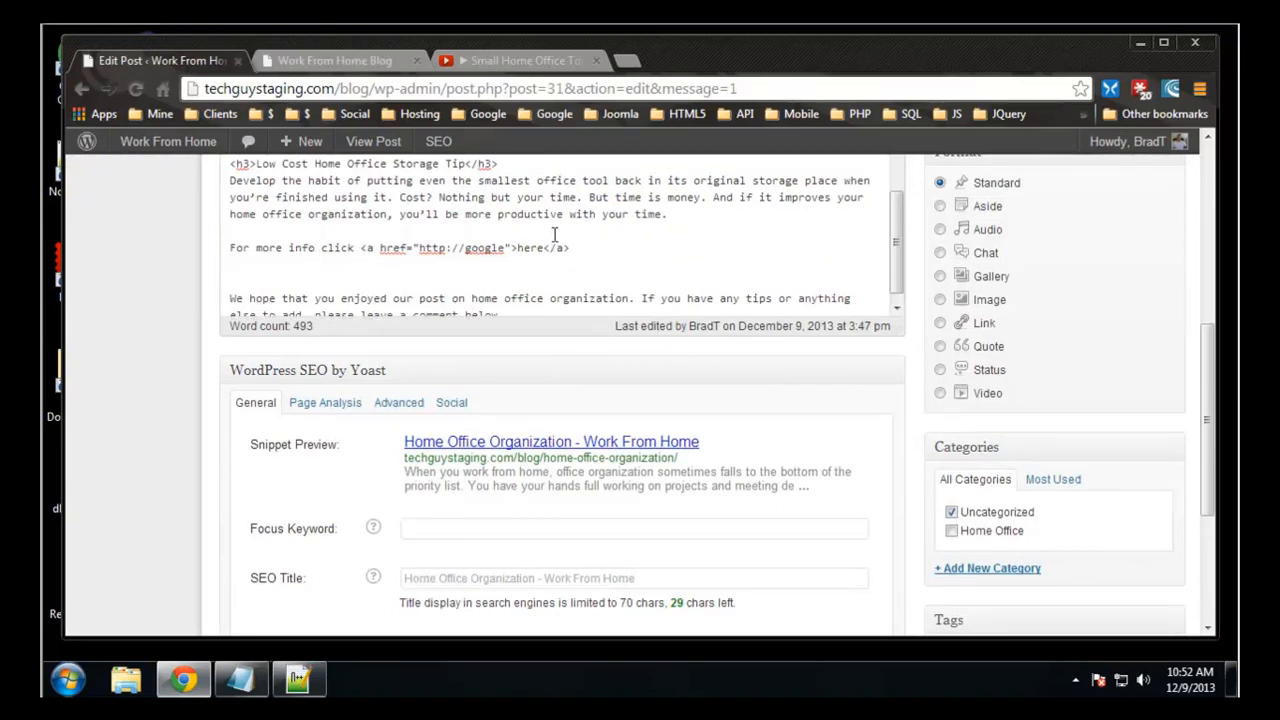
key("Return")
key("Return")
key("ctrl+v")
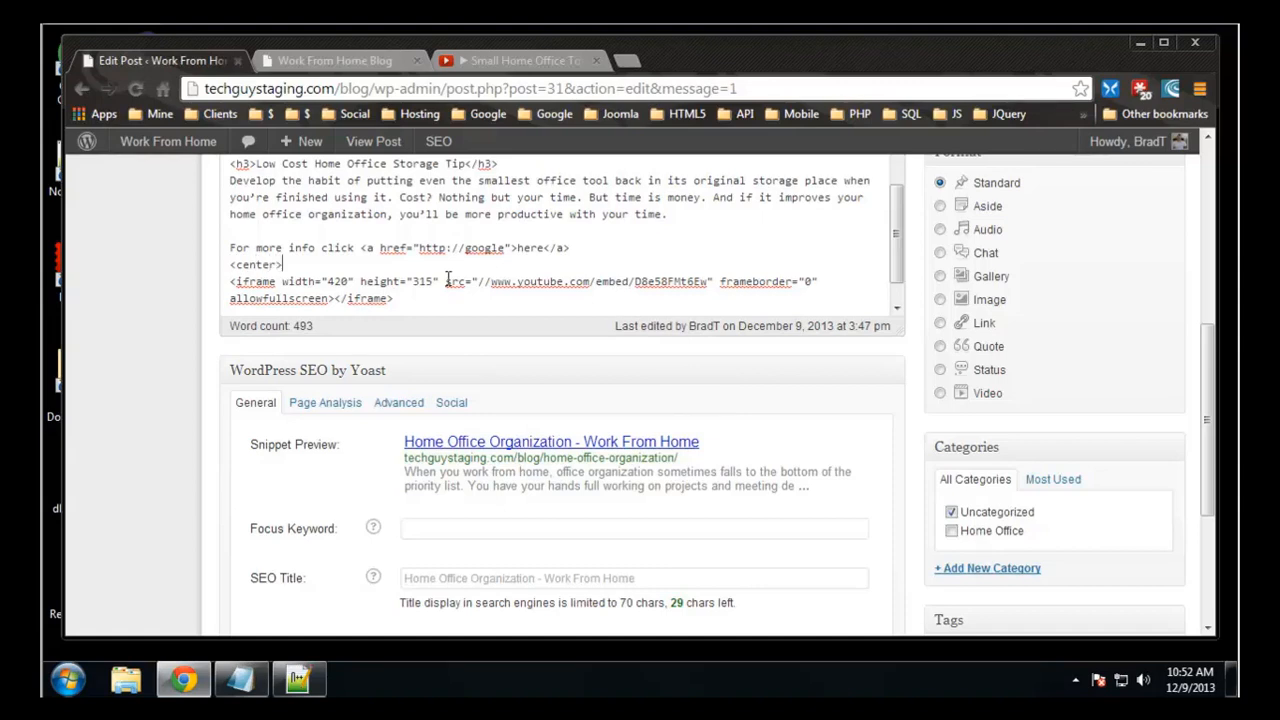
key("Return")
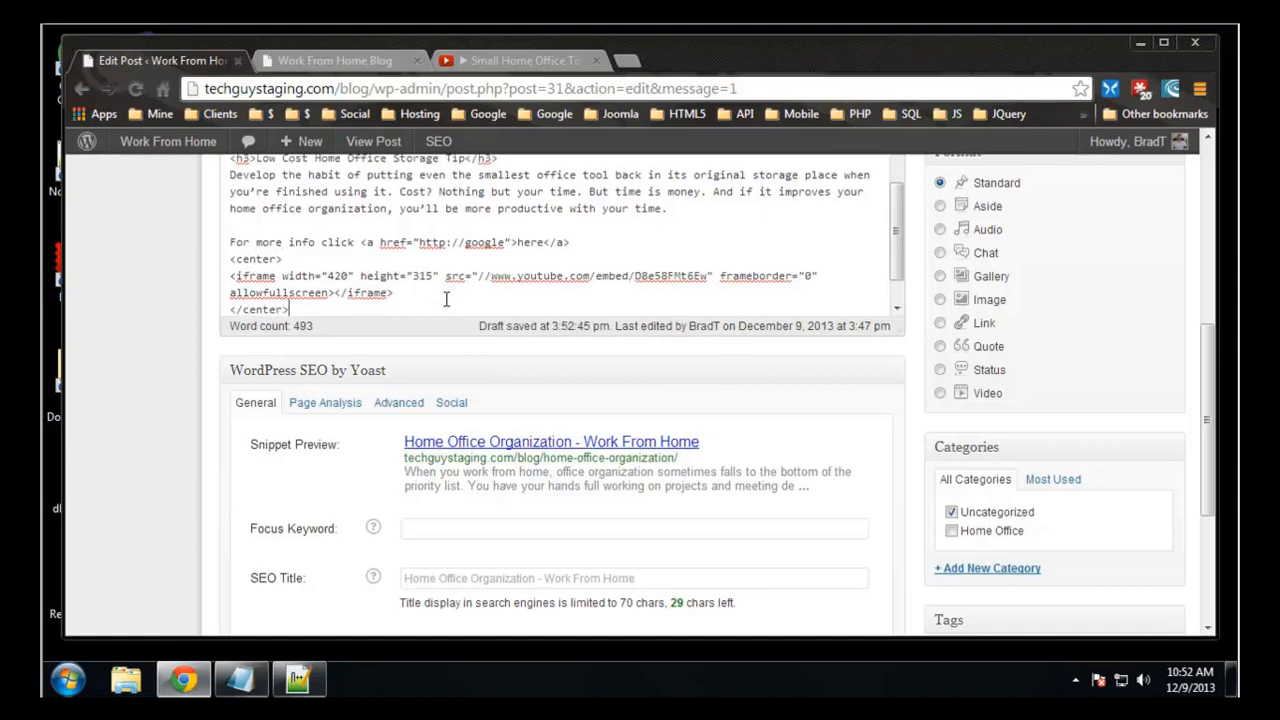
scroll(646, 415, "up", 5)
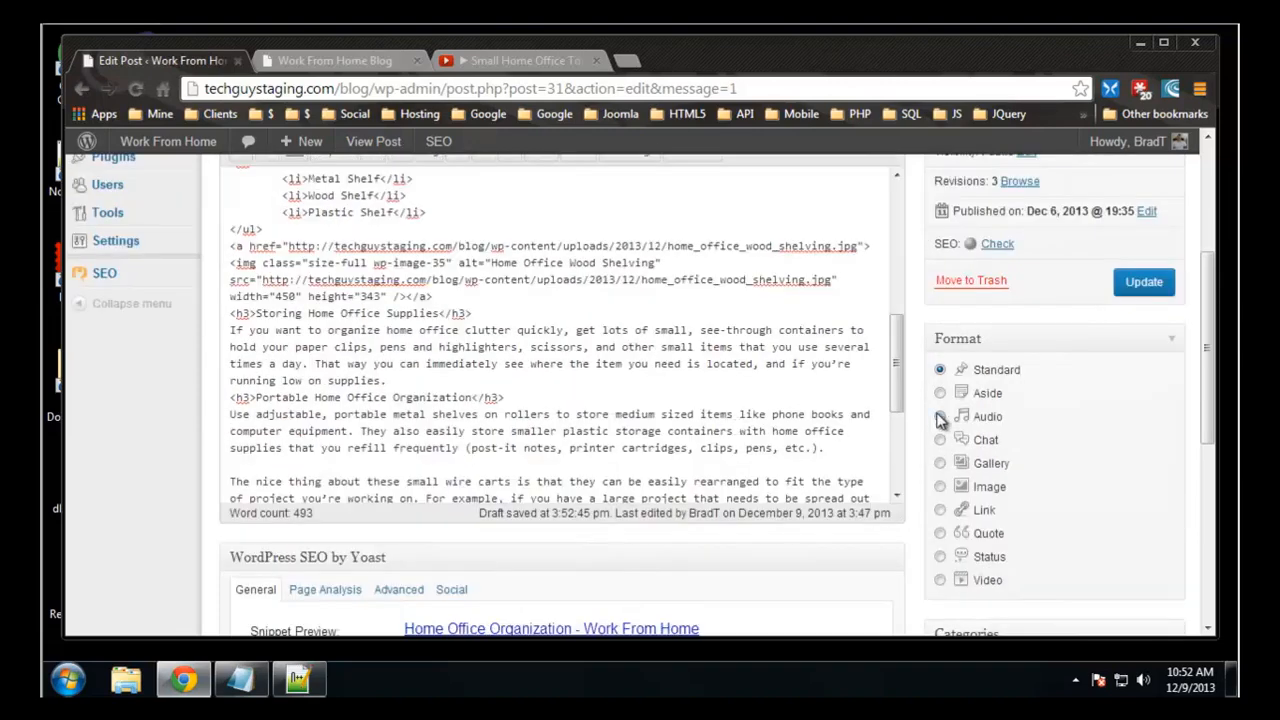
- Update the post with the embedded video and check the video on the live Home Office Organization page
scroll(945, 418, "up", 2)
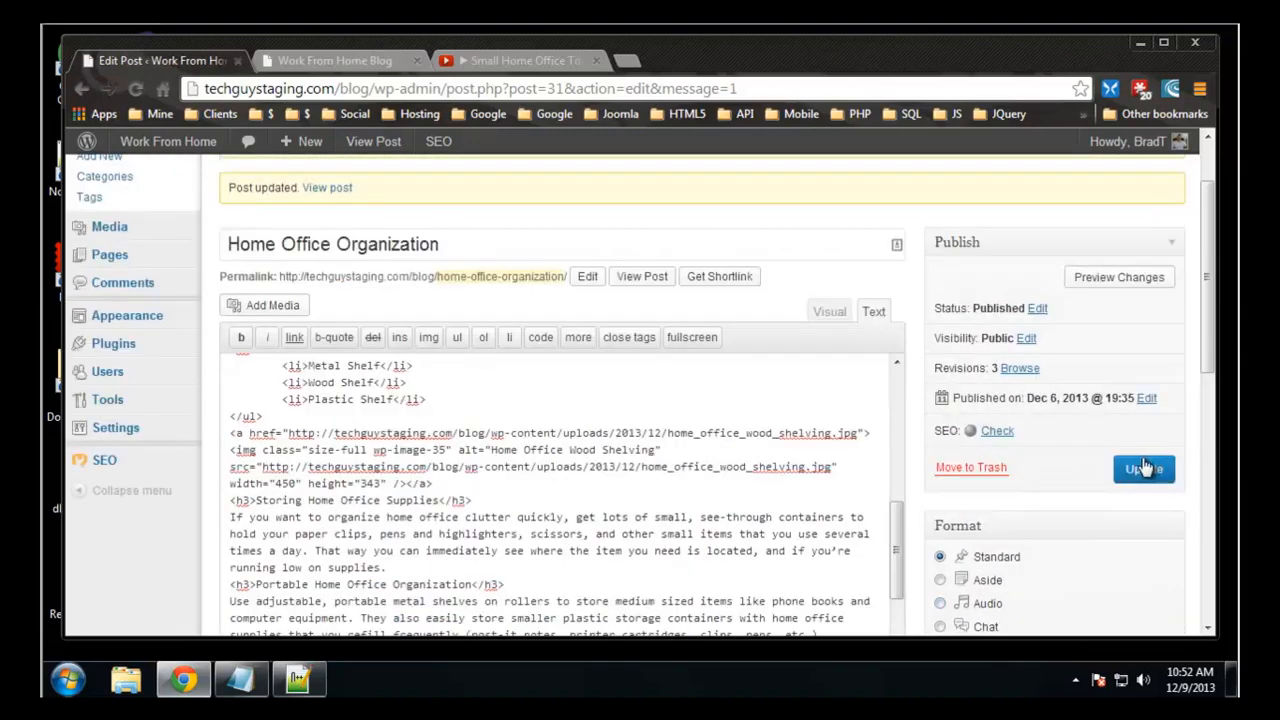
left_click(1145, 468)
left_click(335, 62)
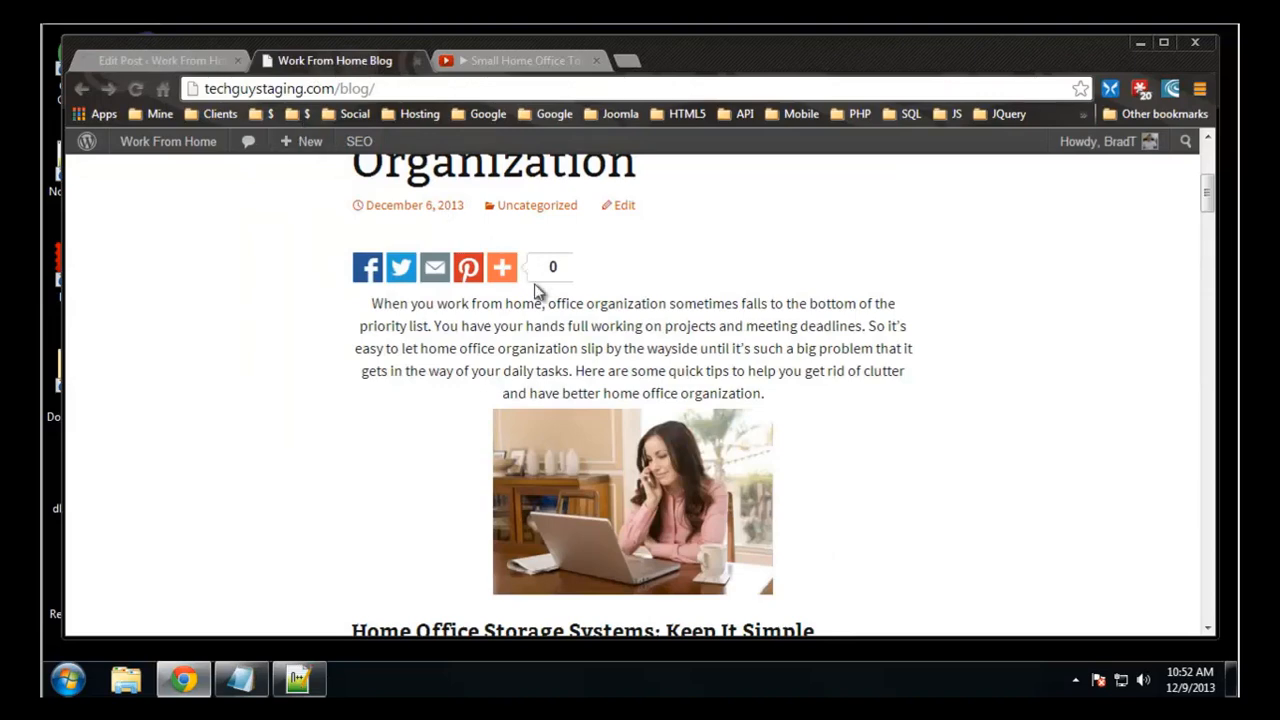
scroll(534, 290, "up", 3)
left_click(369, 383)
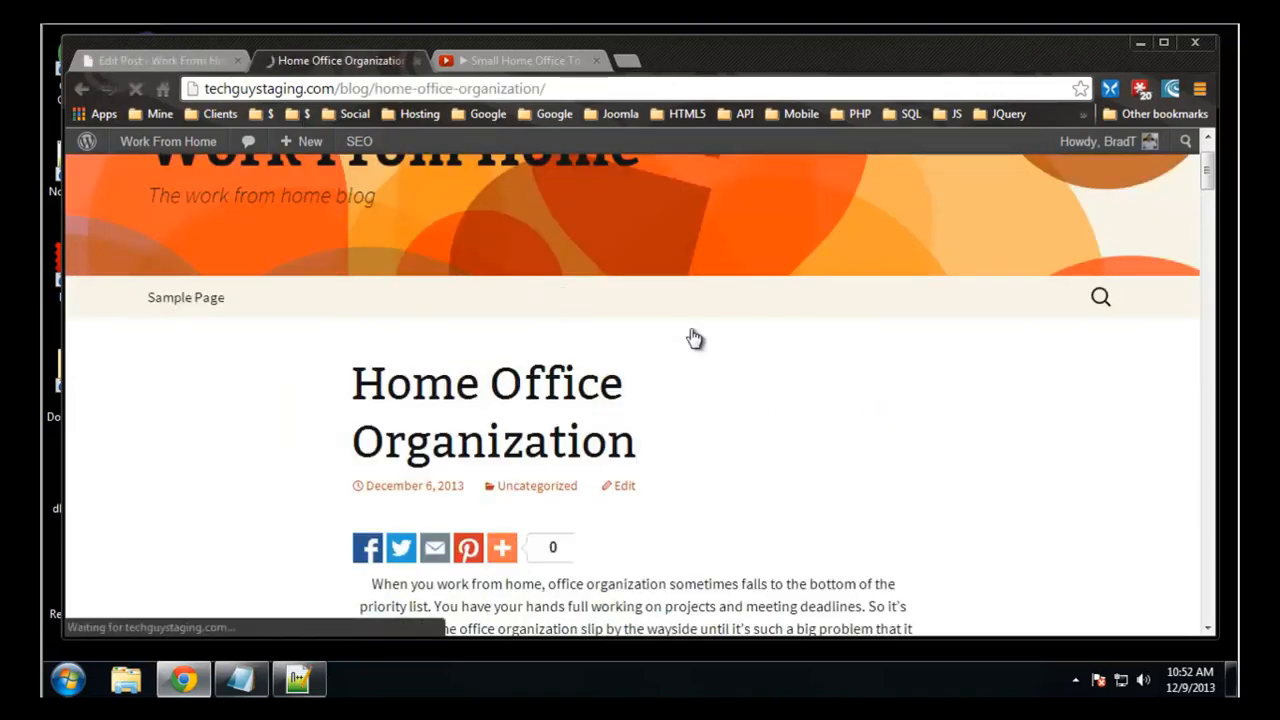
scroll(751, 314, "down", 10)
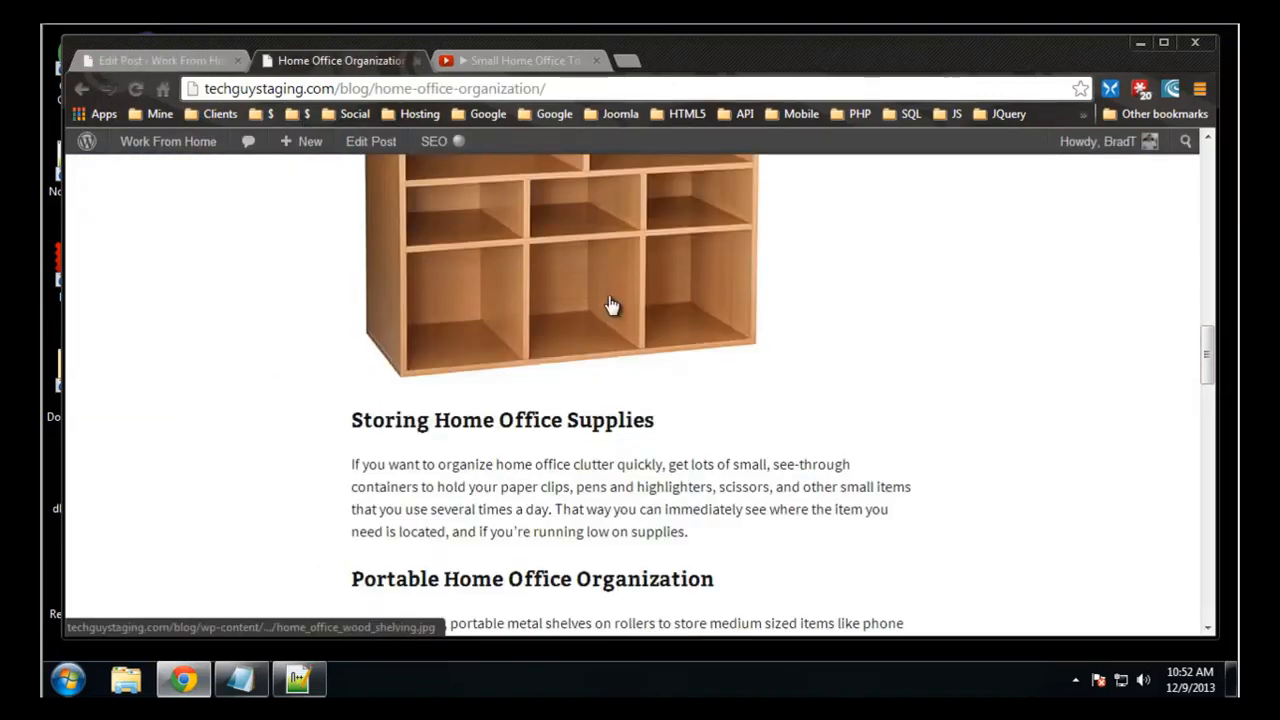
scroll(612, 305, "down", 7)
scroll(608, 289, "up", 3)
scroll(596, 300, "down", 2)
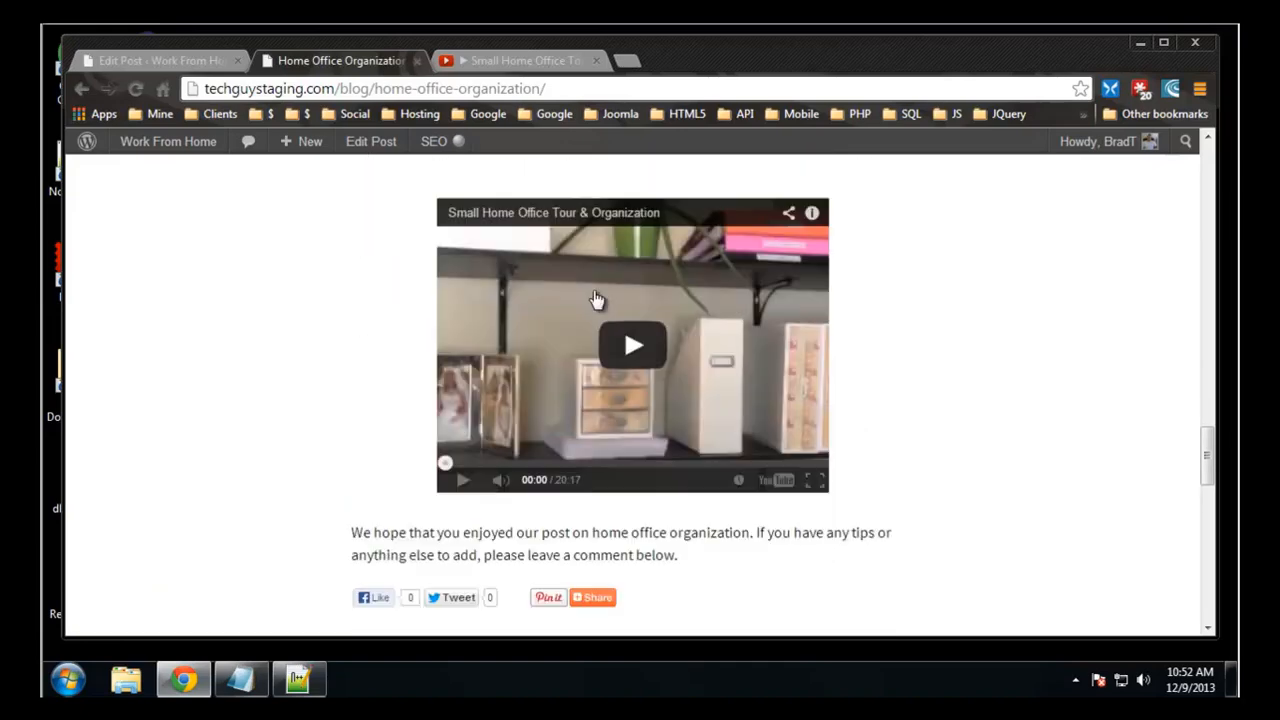
- Search the WordPress plugin directory for "WP Video SEO" and examine that plugin's description, including its YouTube sitemap feature
left_click(157, 60)
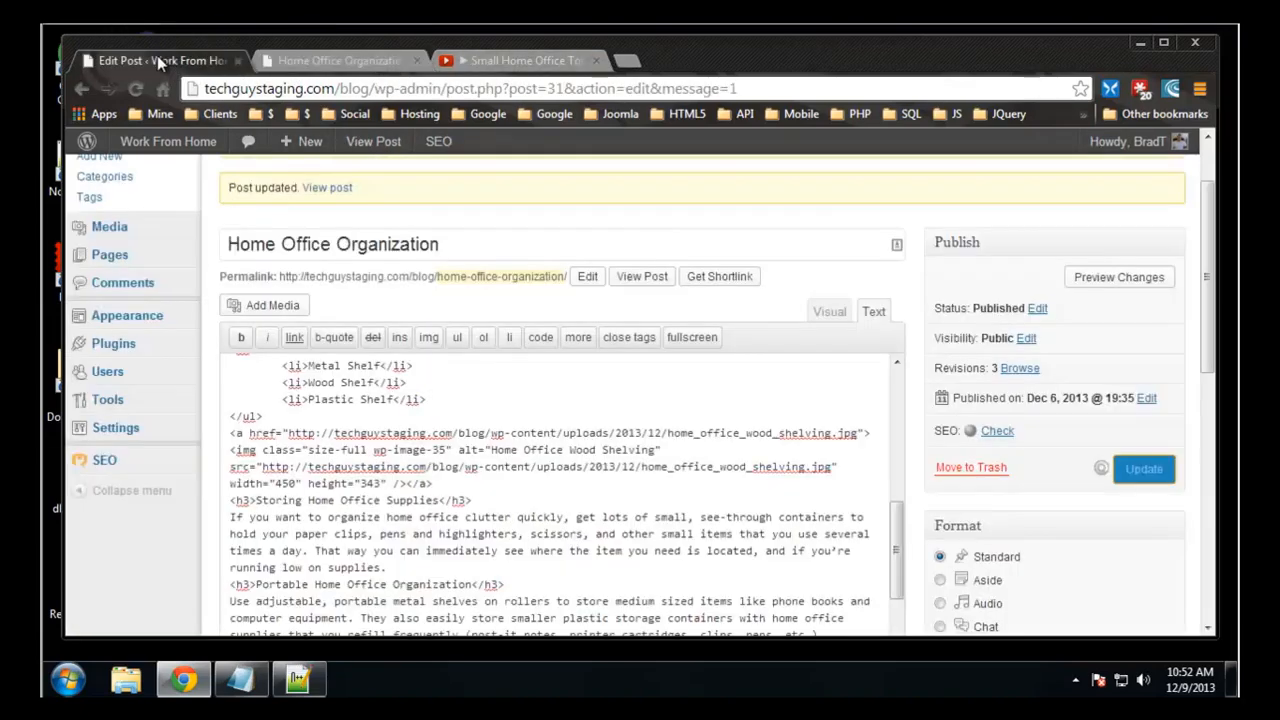
mouse_move(124, 439)
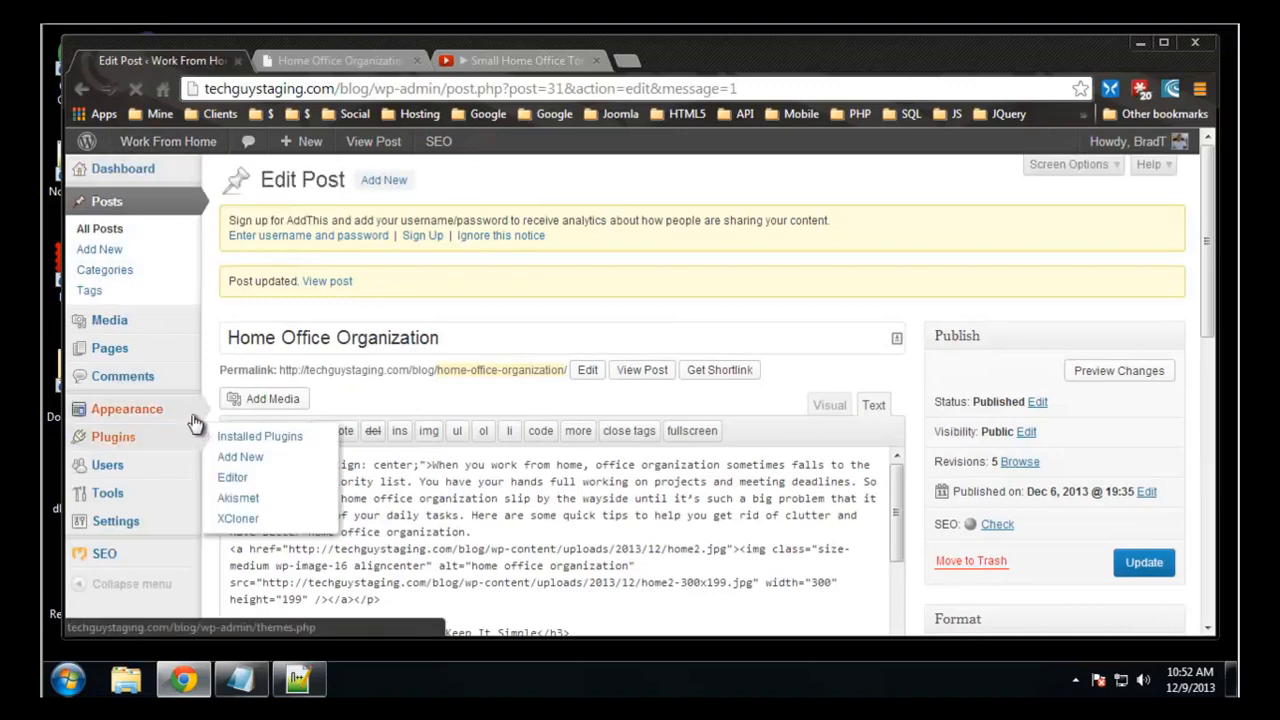
left_click(197, 445)
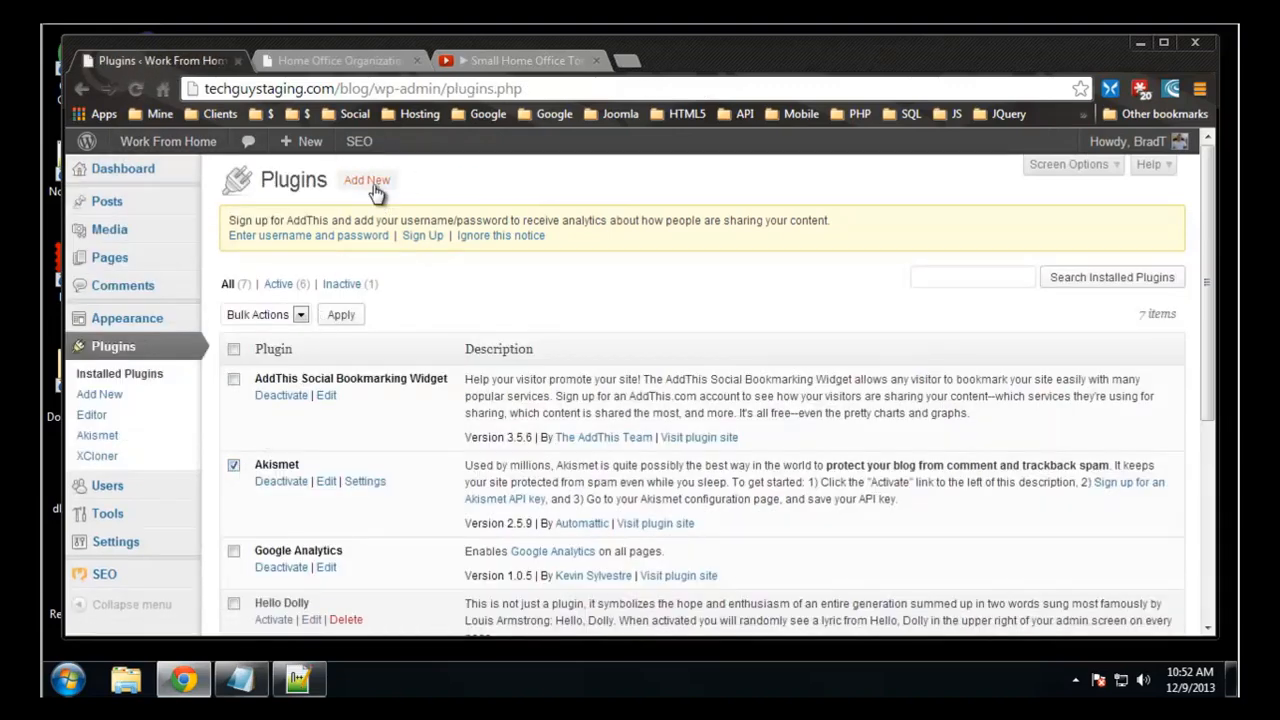
left_click(367, 181)
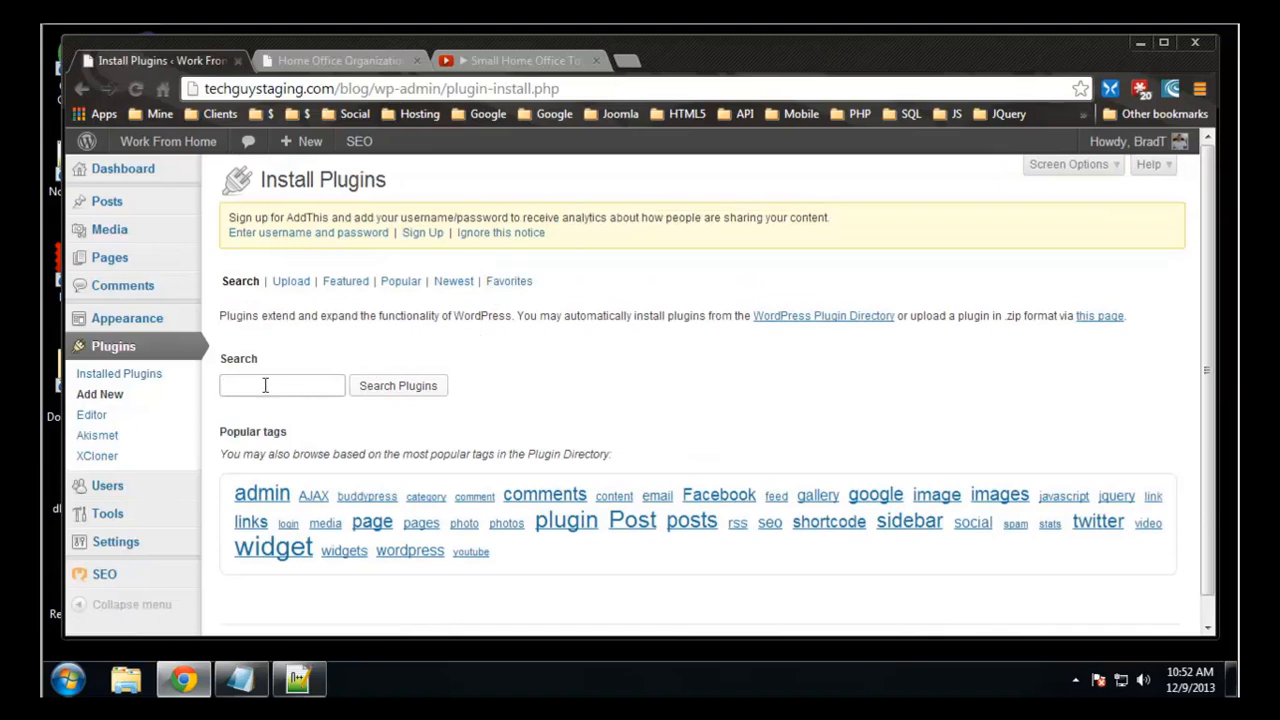
left_click(265, 385)
type("WP Video SEO")
key("Return")
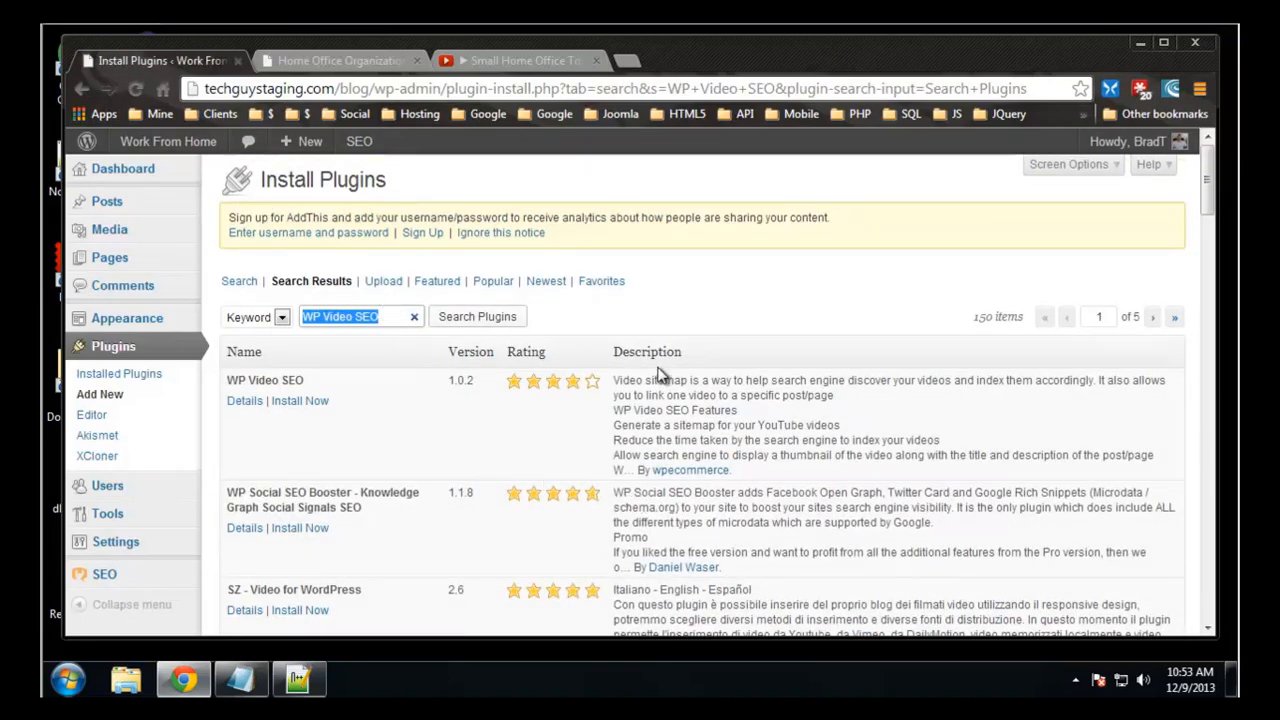
scroll(790, 435, "down", 1)
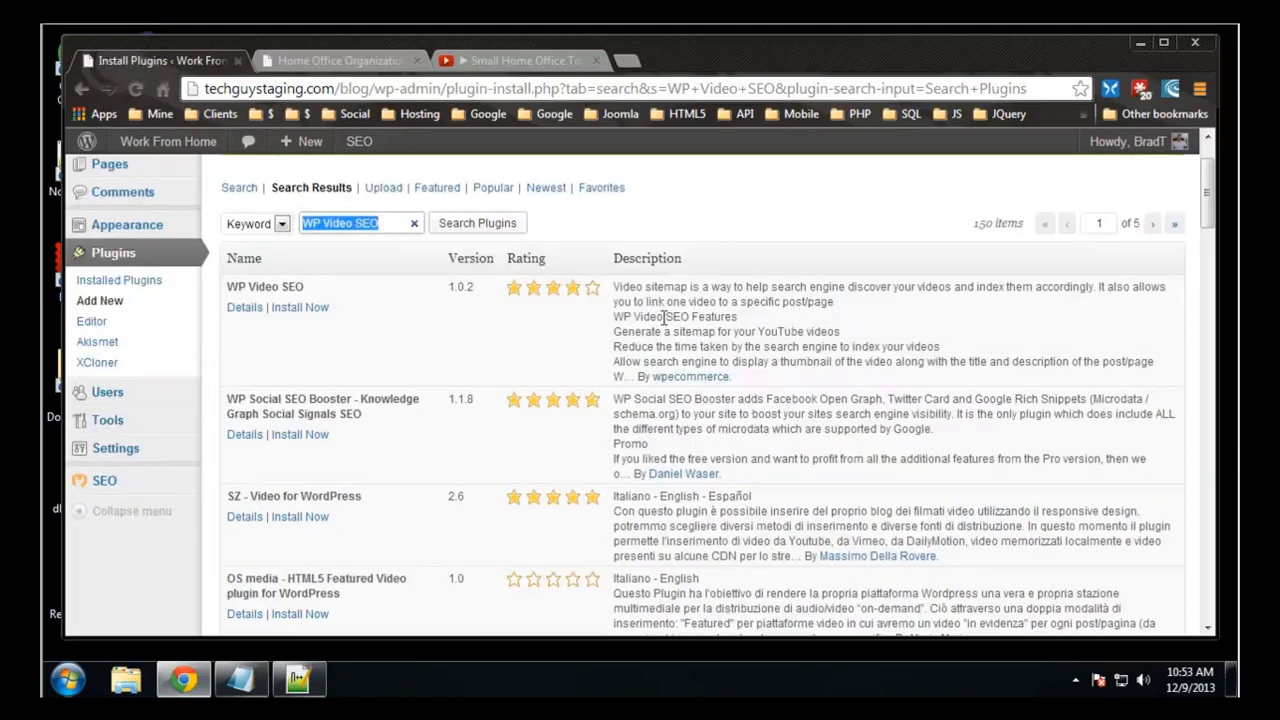
left_click_drag(617, 337, 843, 338)
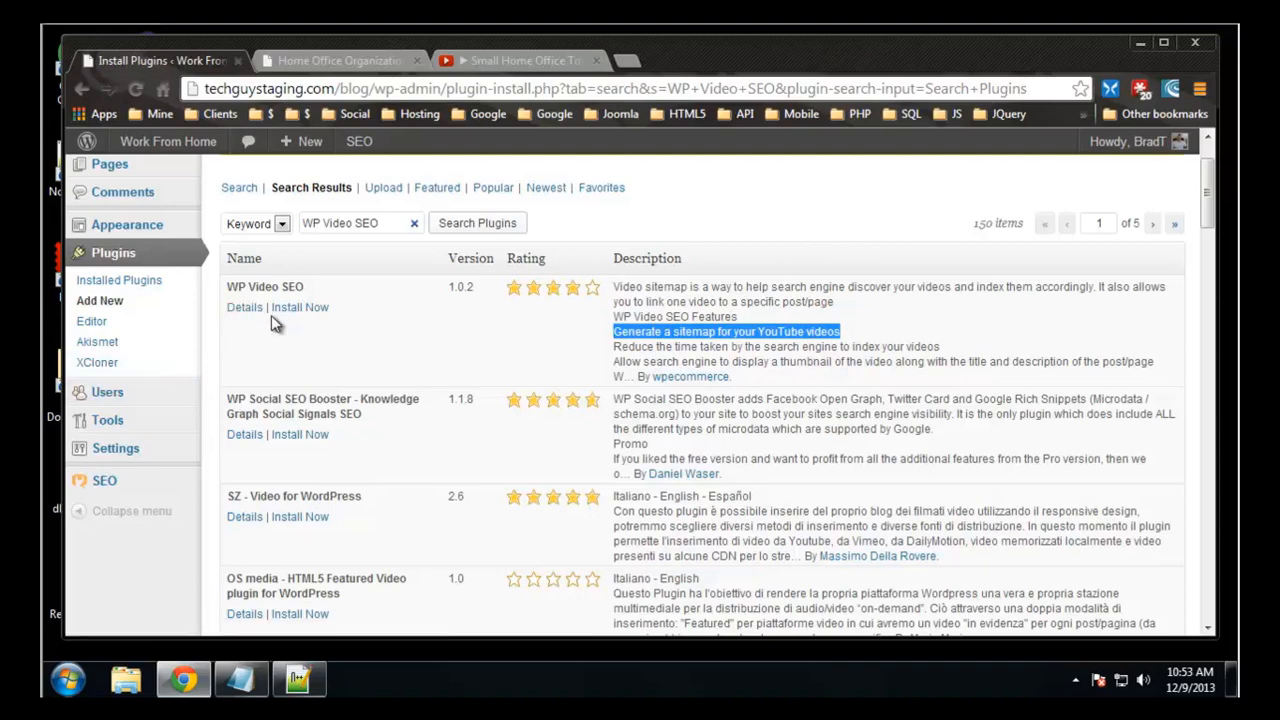
- Install and activate the WP Video SEO plugin and open its settings page
left_click(300, 308)
left_click(688, 206)
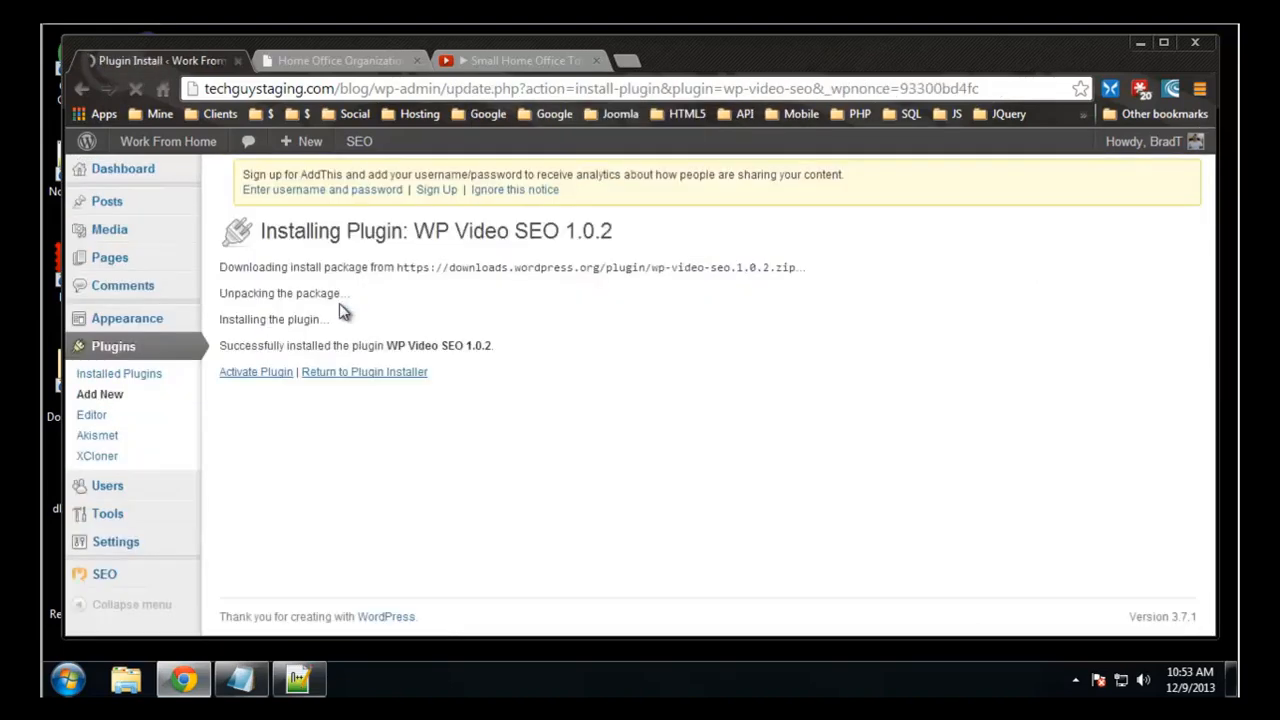
left_click(250, 378)
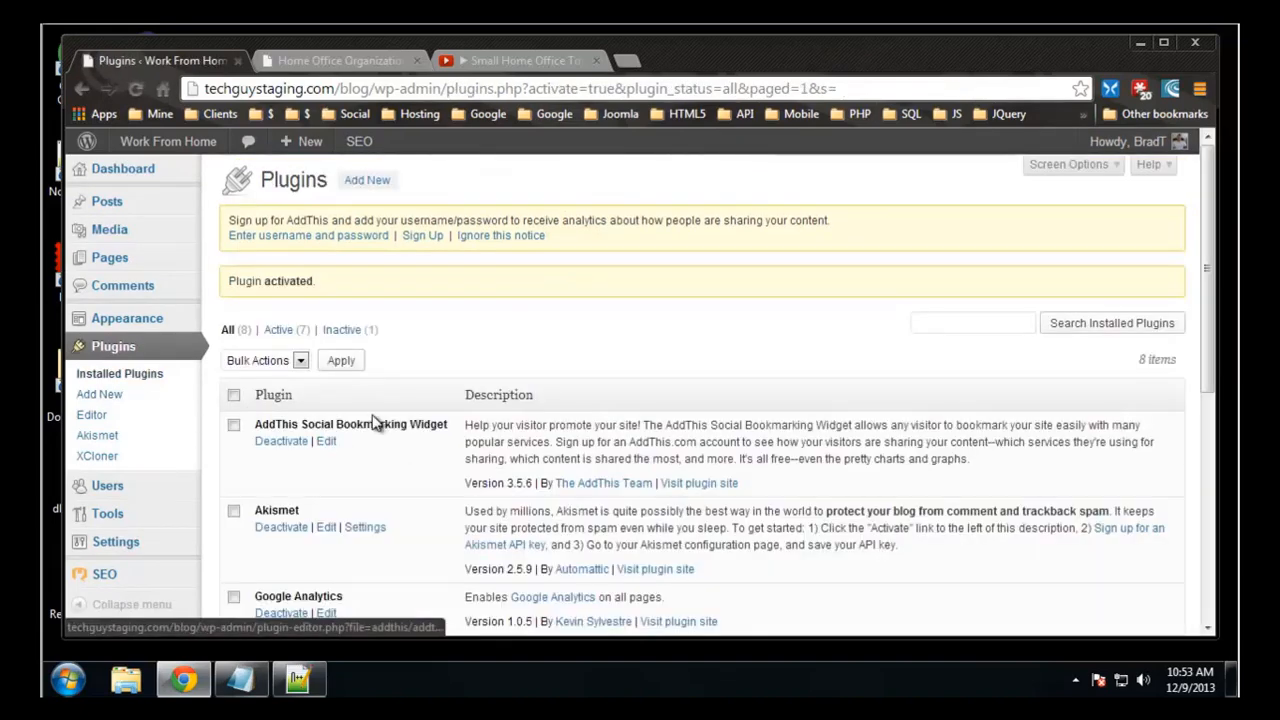
scroll(338, 456, "down", 2)
mouse_move(128, 368)
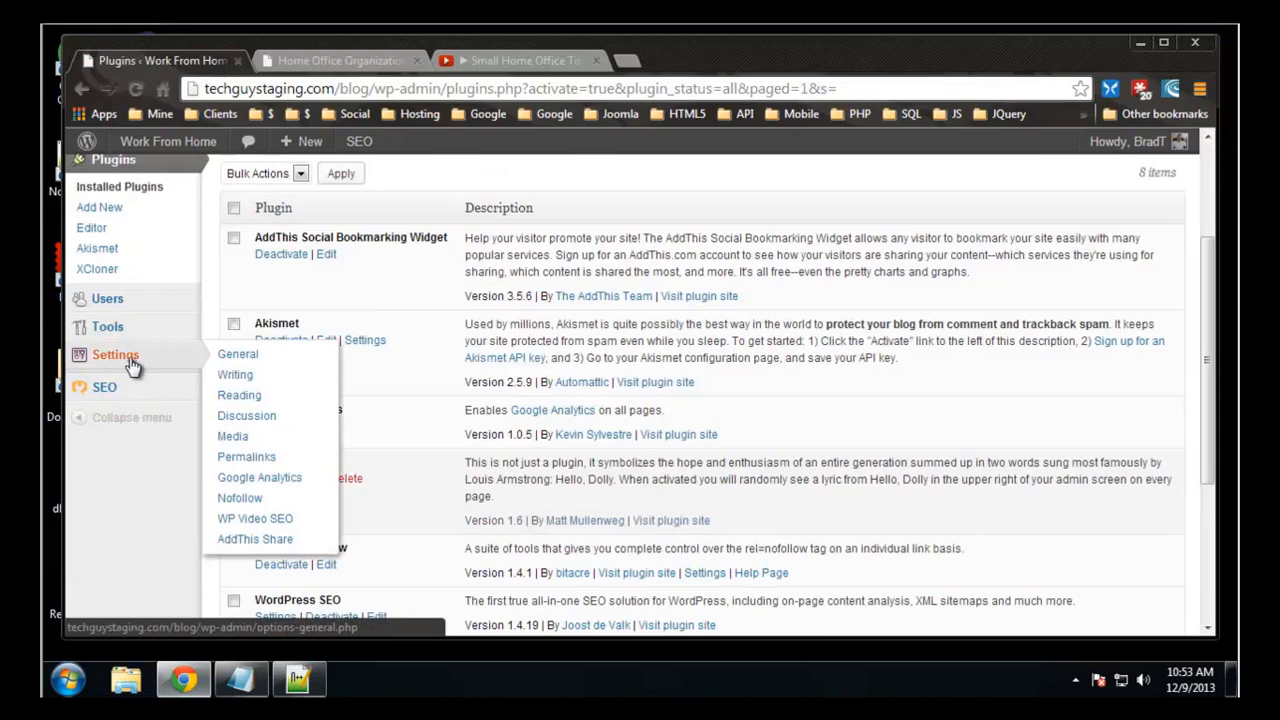
left_click(228, 522)
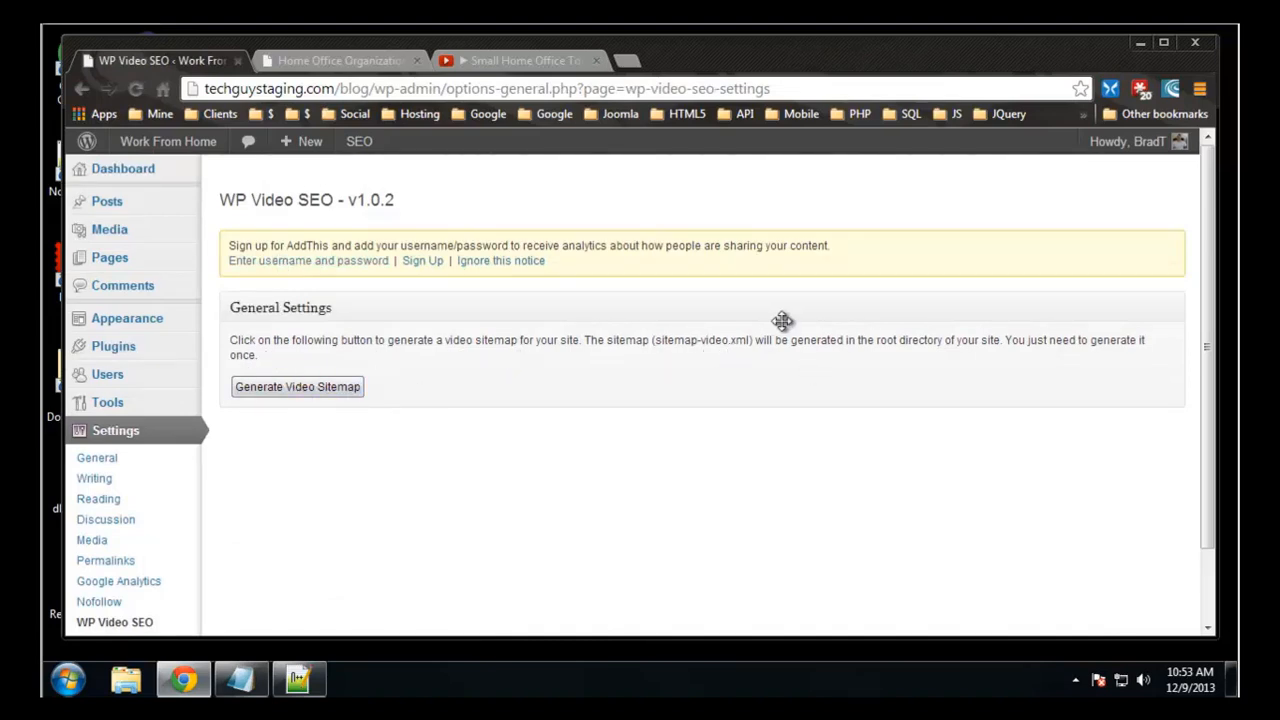
- Switch to YouTube and open the "Home Office: Filing Organization" video from the home office organization search results
left_click(497, 60)
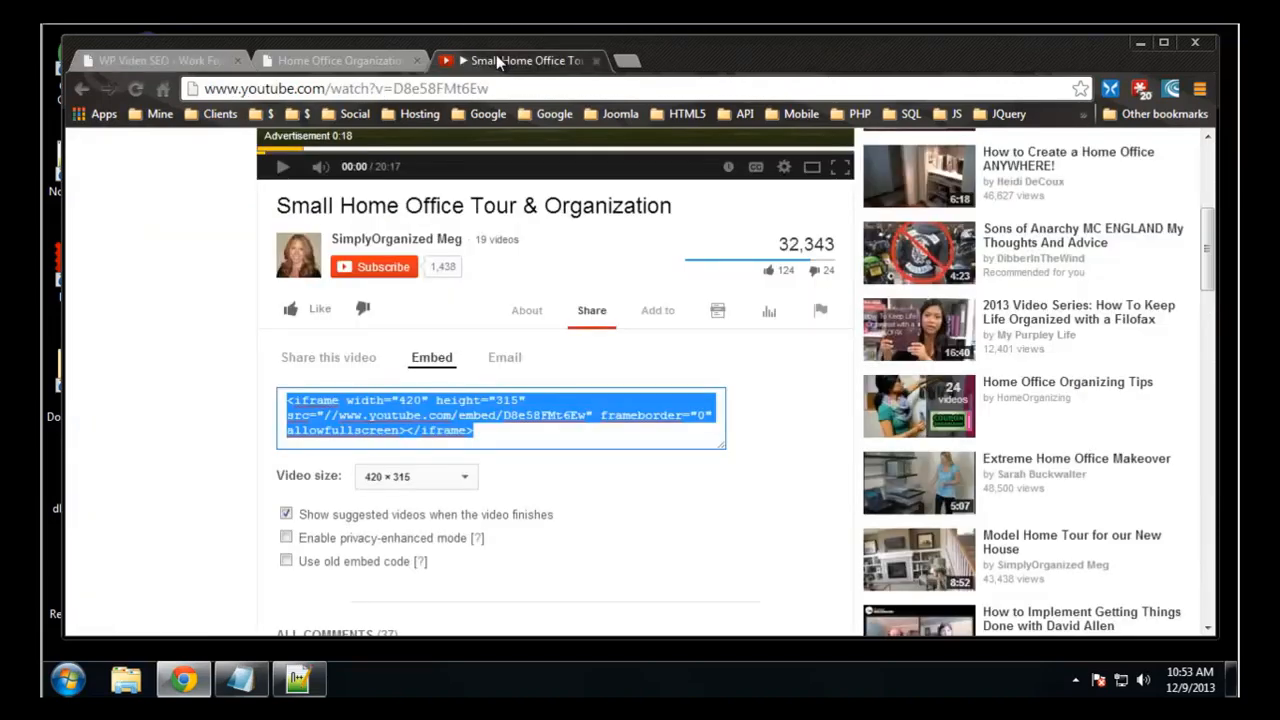
left_click(87, 91)
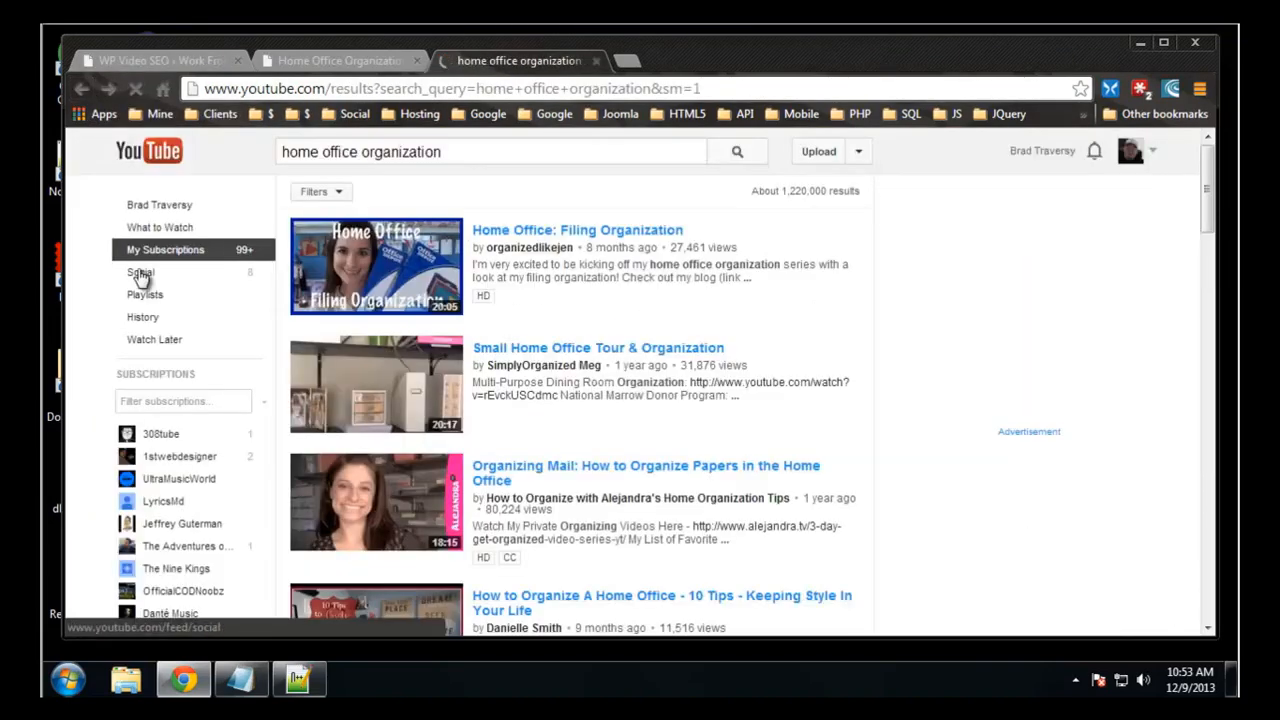
left_click(515, 138)
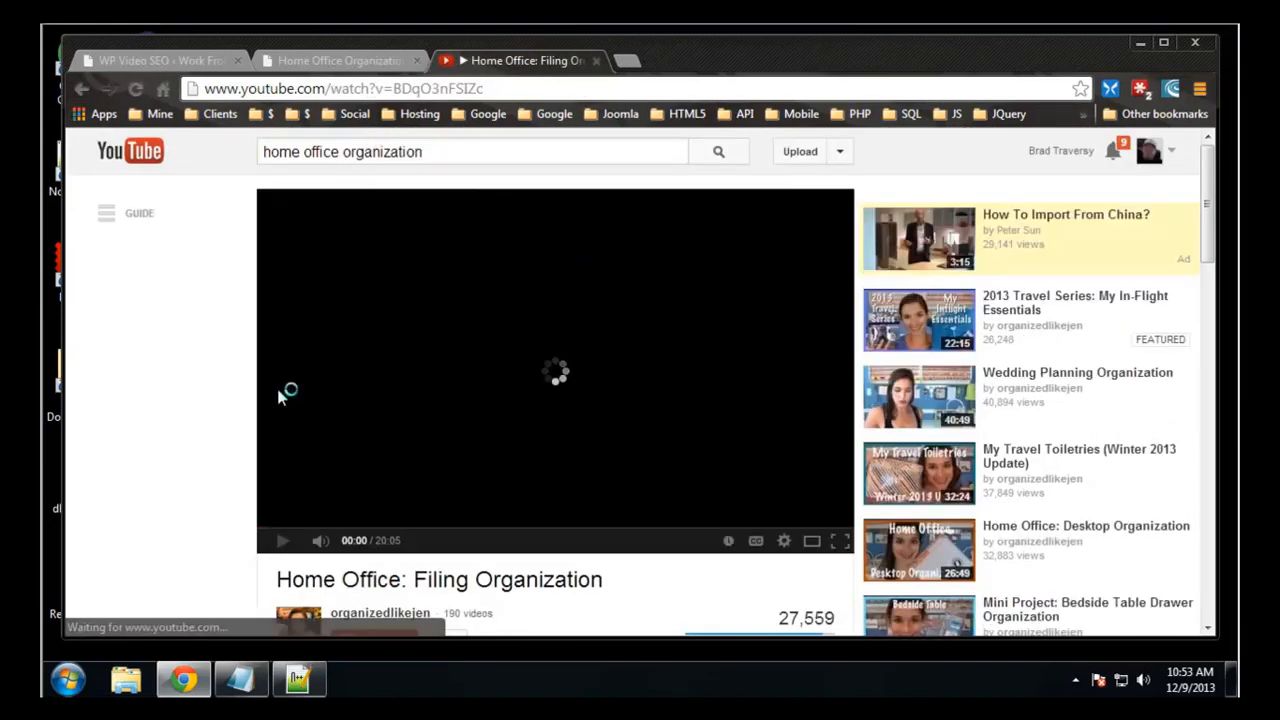
- Display the Filing Organization video's embed code at size 560 × 315, copy the iframe code, and pause the video
scroll(220, 400, "down", 4)
left_click(591, 312)
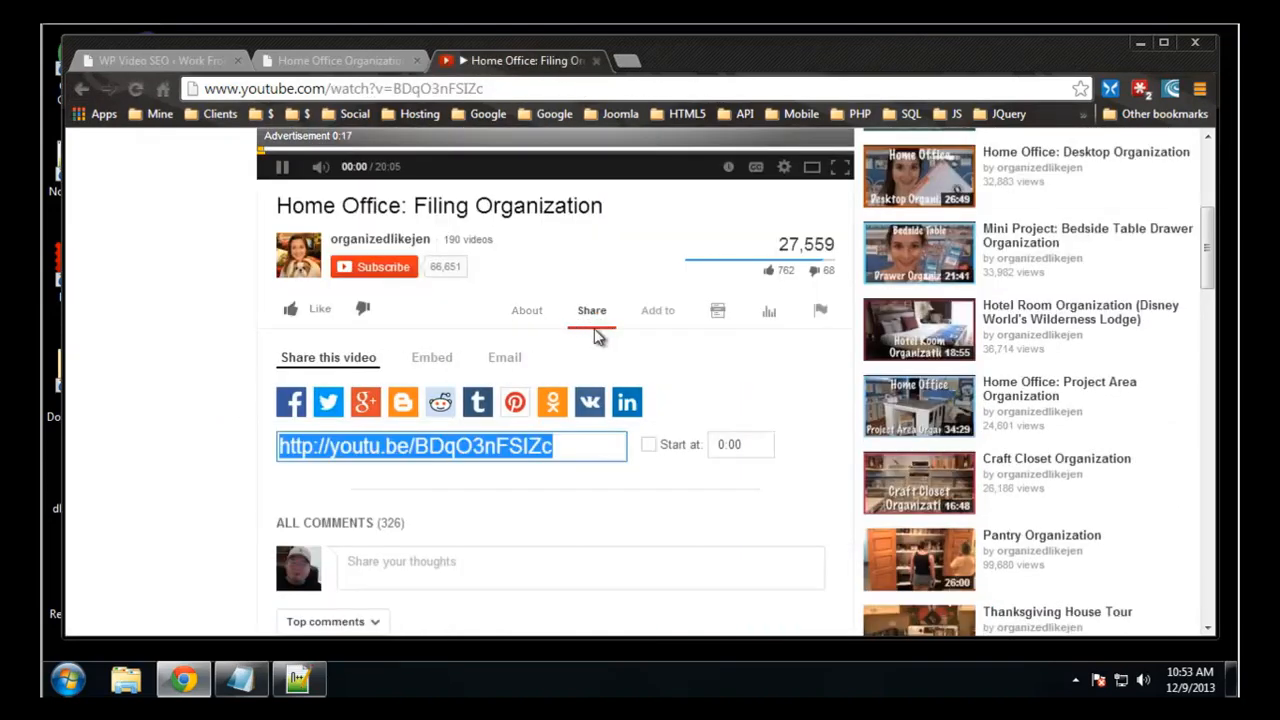
left_click(440, 360)
right_click(433, 415)
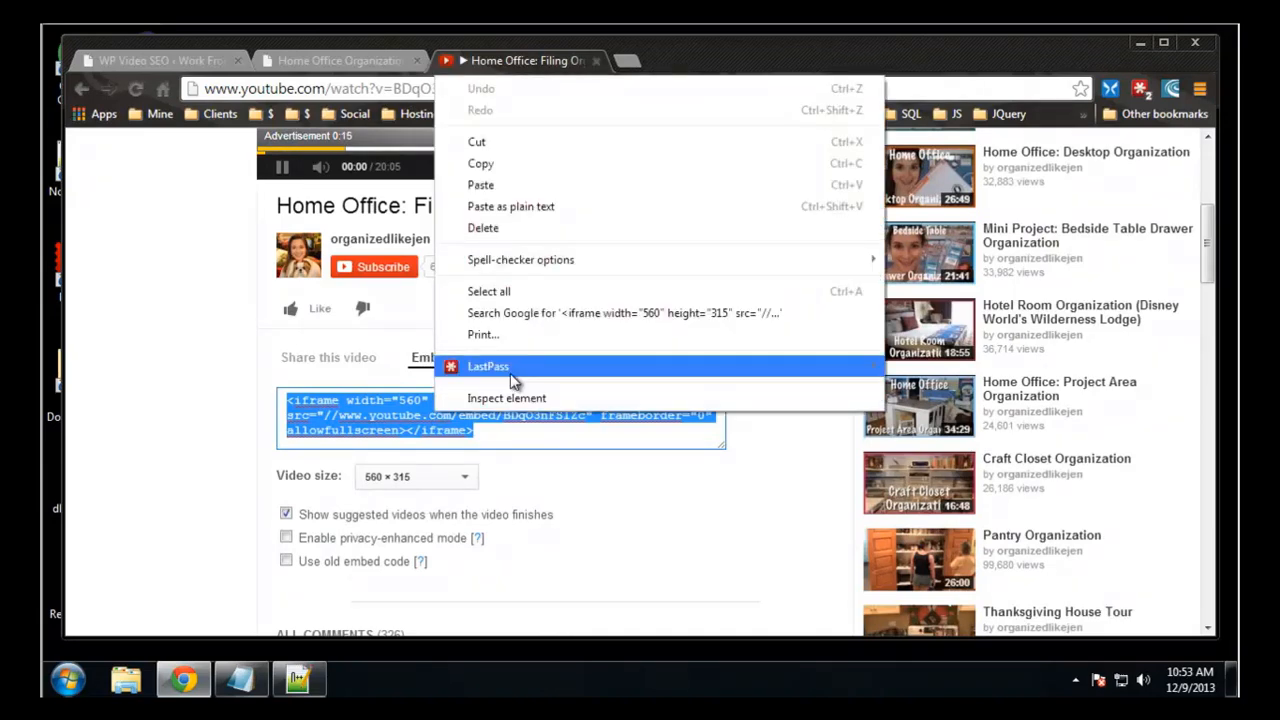
left_click(500, 163)
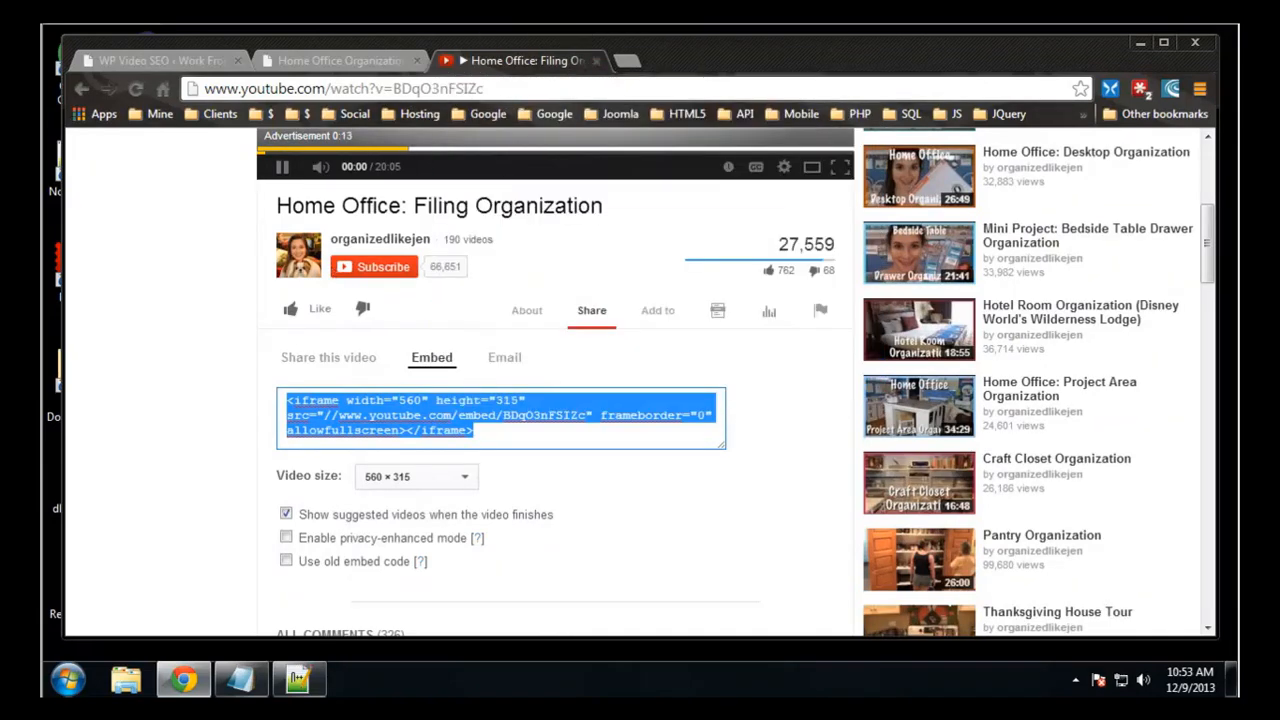
scroll(283, 306, "up", 3)
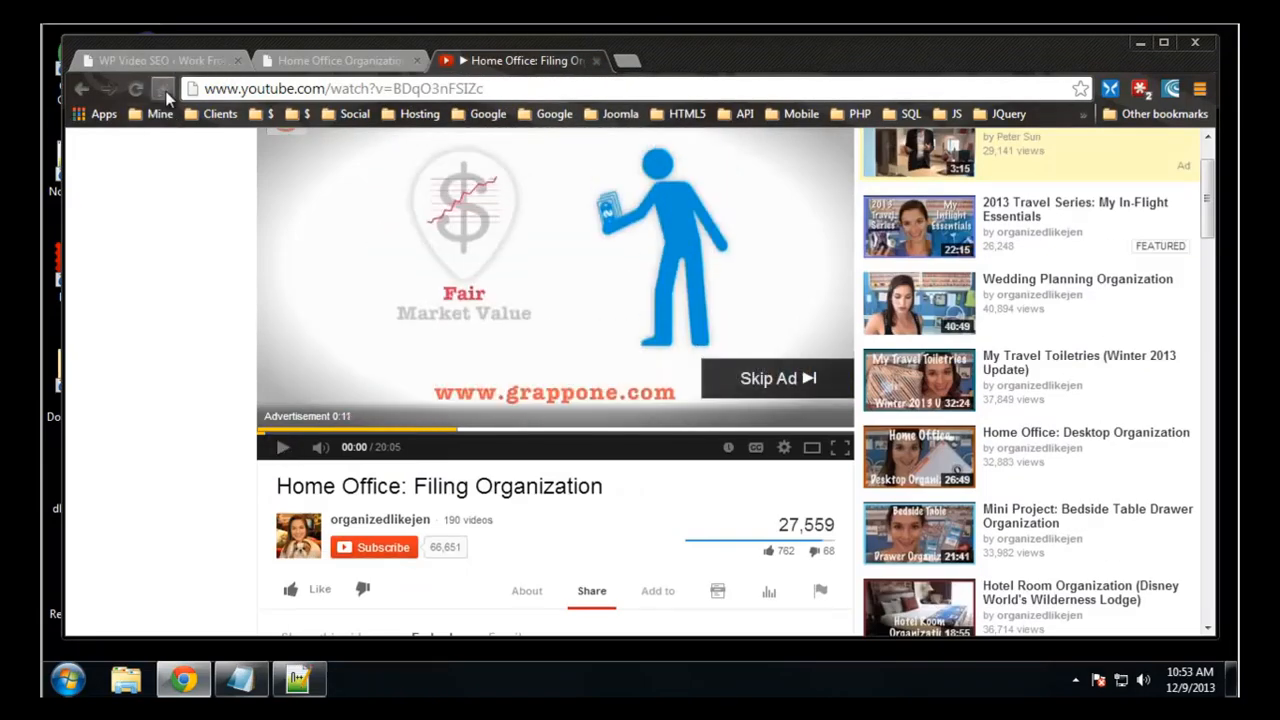
- Open the site's posts list in a separate browser tab and open the "Home Office Organization" post for editing
left_click(157, 54)
left_click(313, 60)
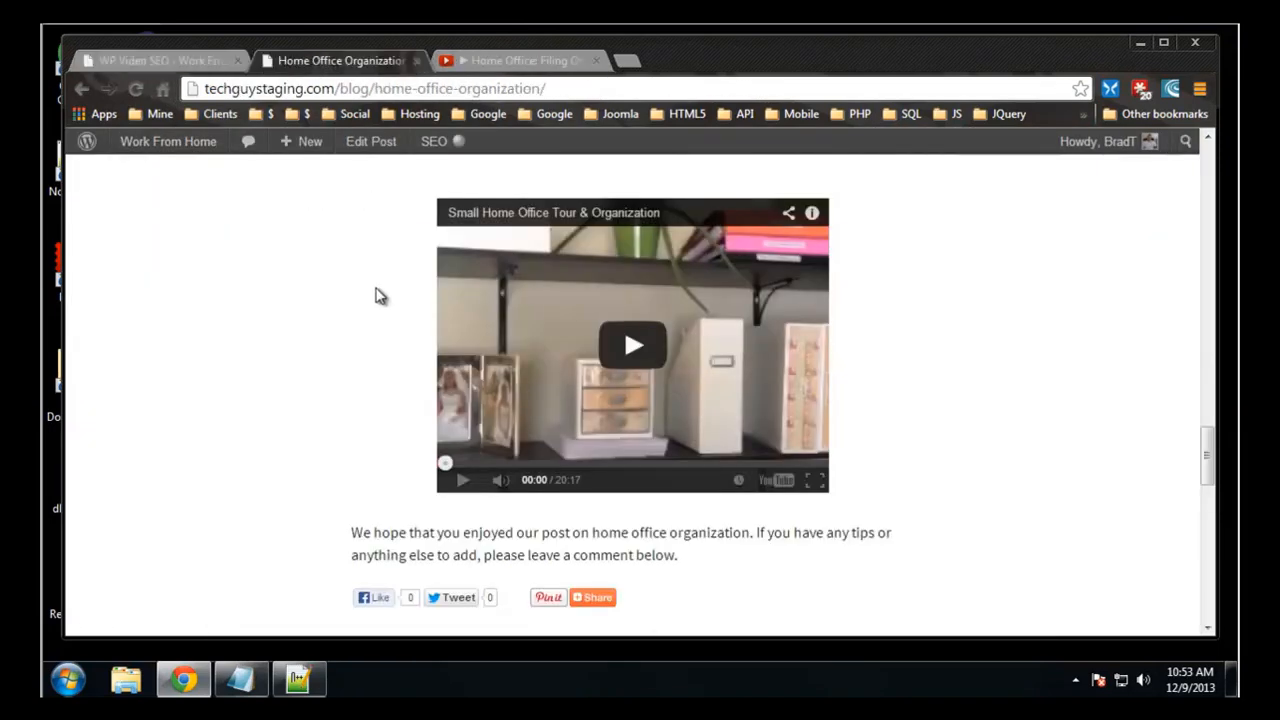
left_click(212, 58)
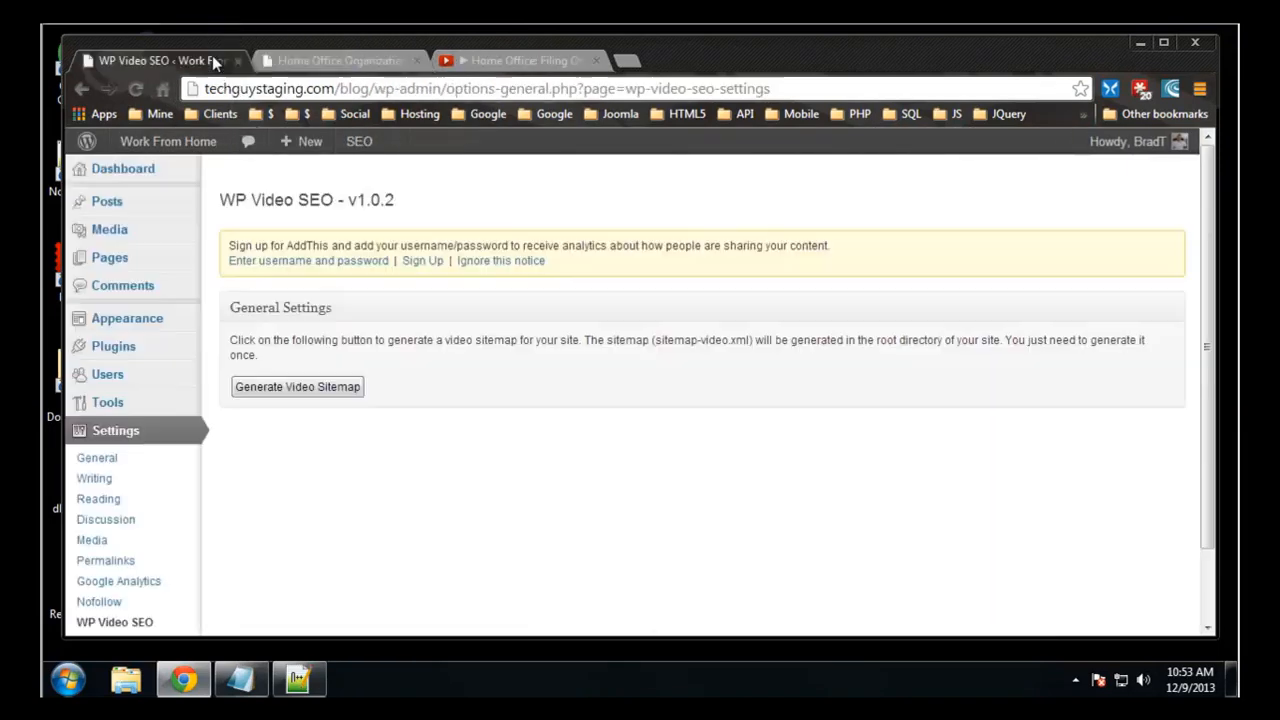
right_click(113, 204)
left_click(153, 217)
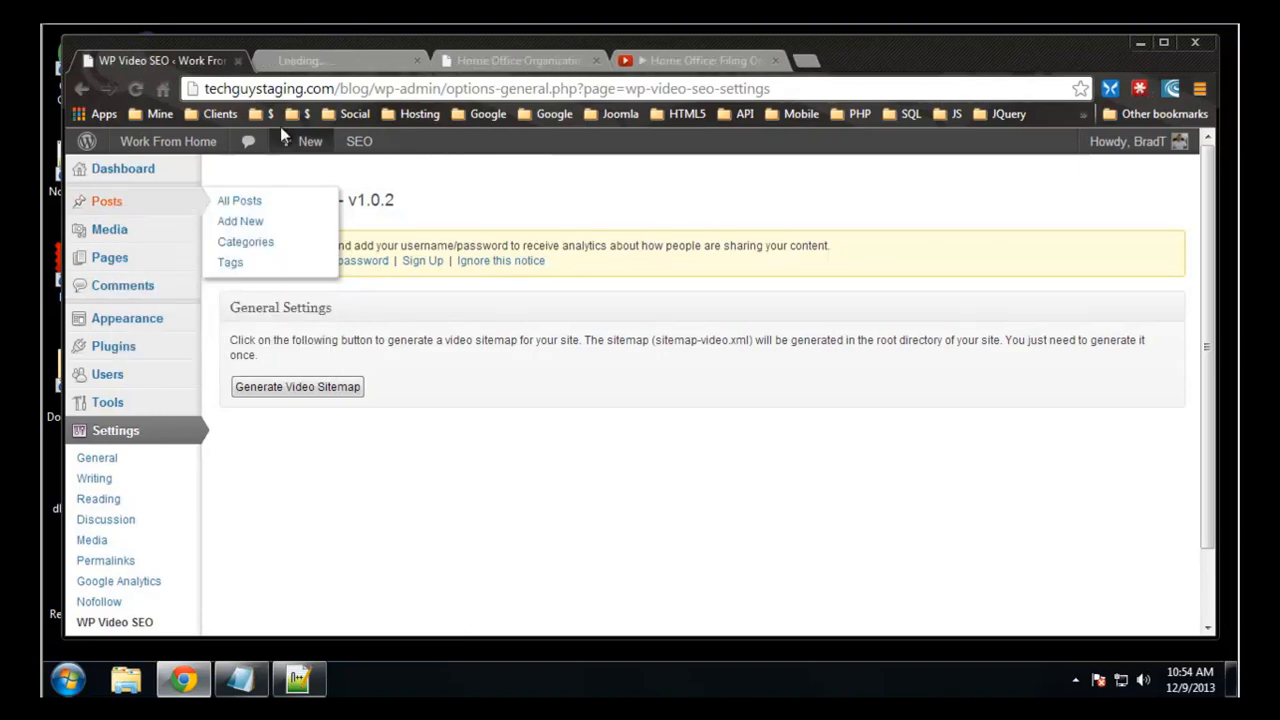
left_click(314, 52)
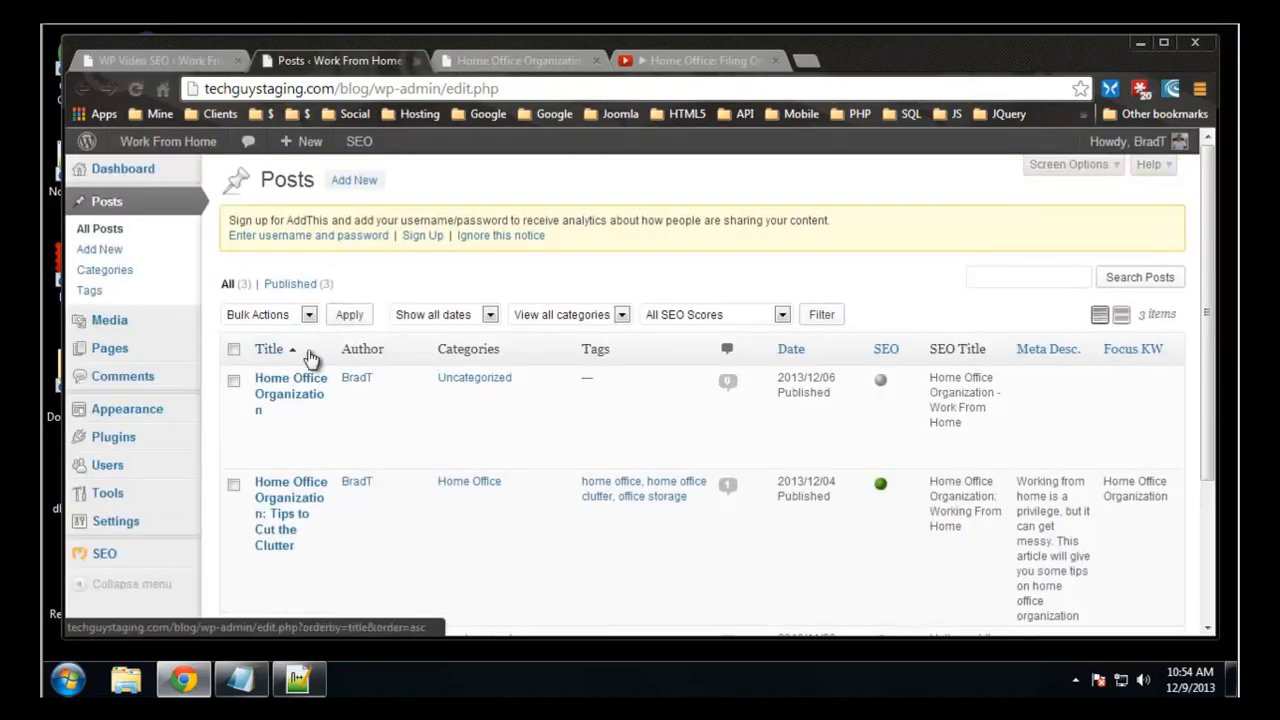
left_click(288, 388)
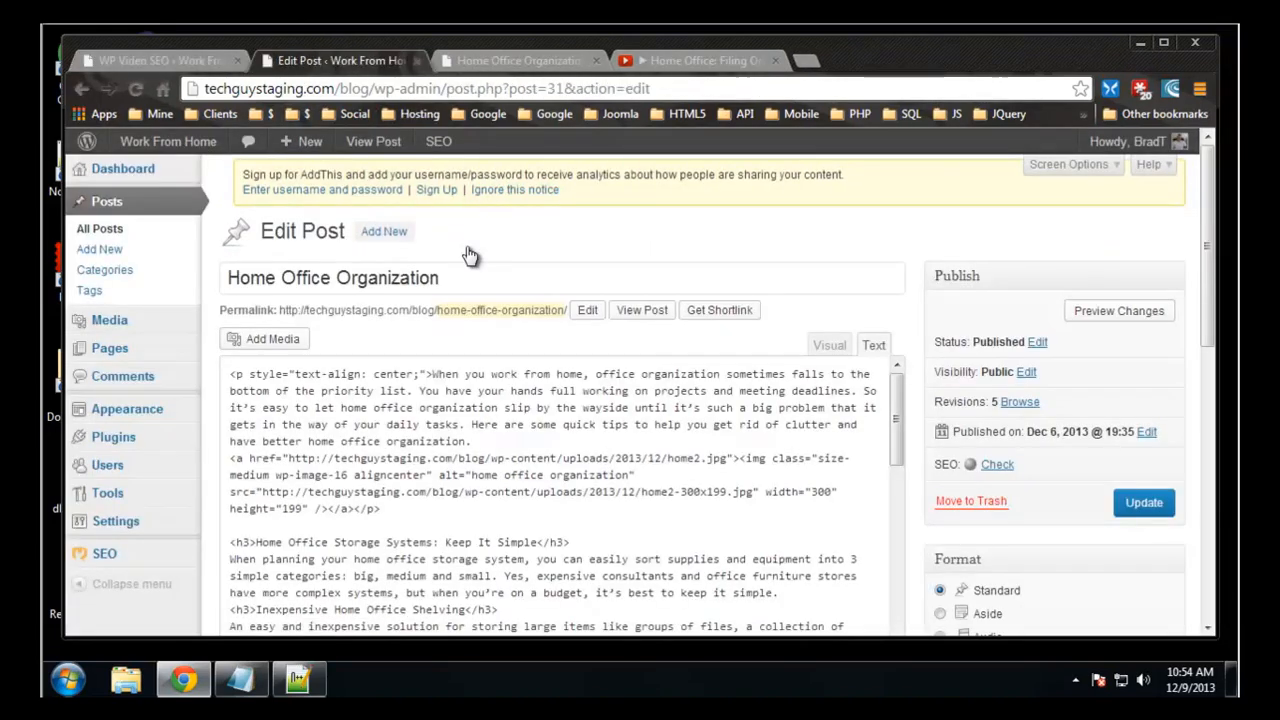
- Add a <br> tag and the copied Filing Organization iframe below the first video's iframe, inside the <center> tags
scroll(749, 454, "down", 15)
scroll(655, 484, "down", 2)
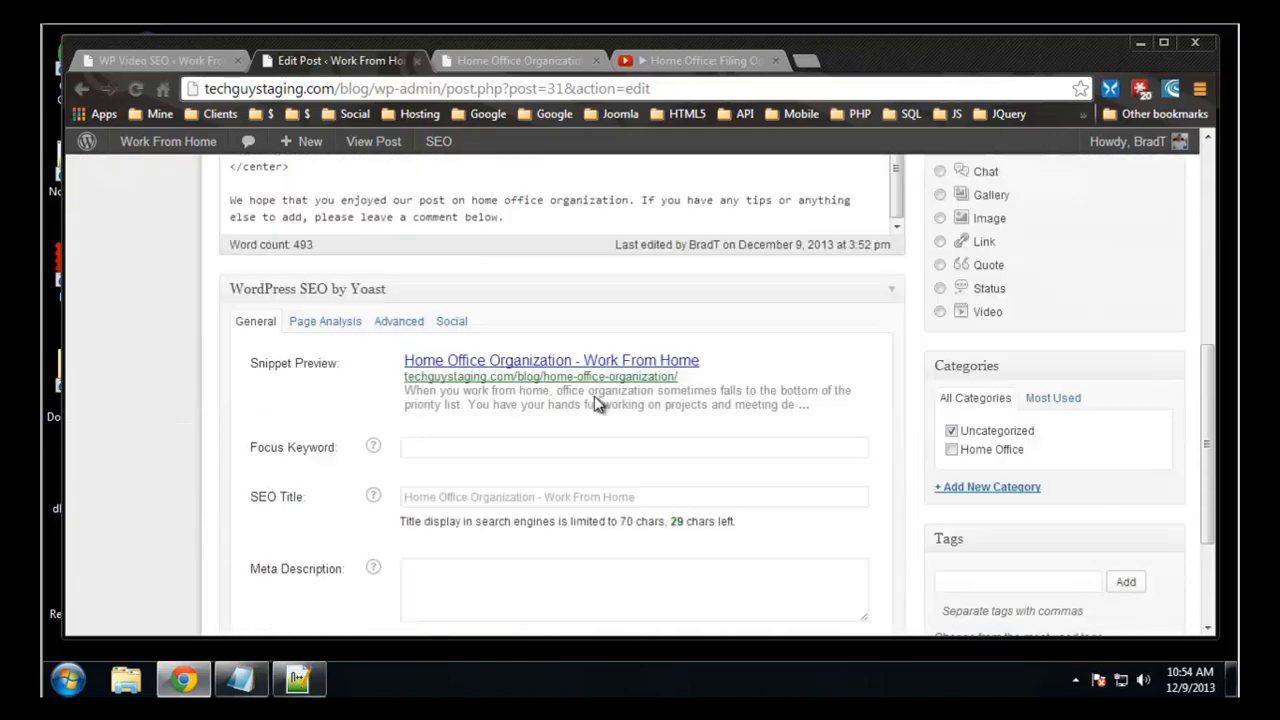
scroll(600, 400, "up", 1)
left_click(418, 245)
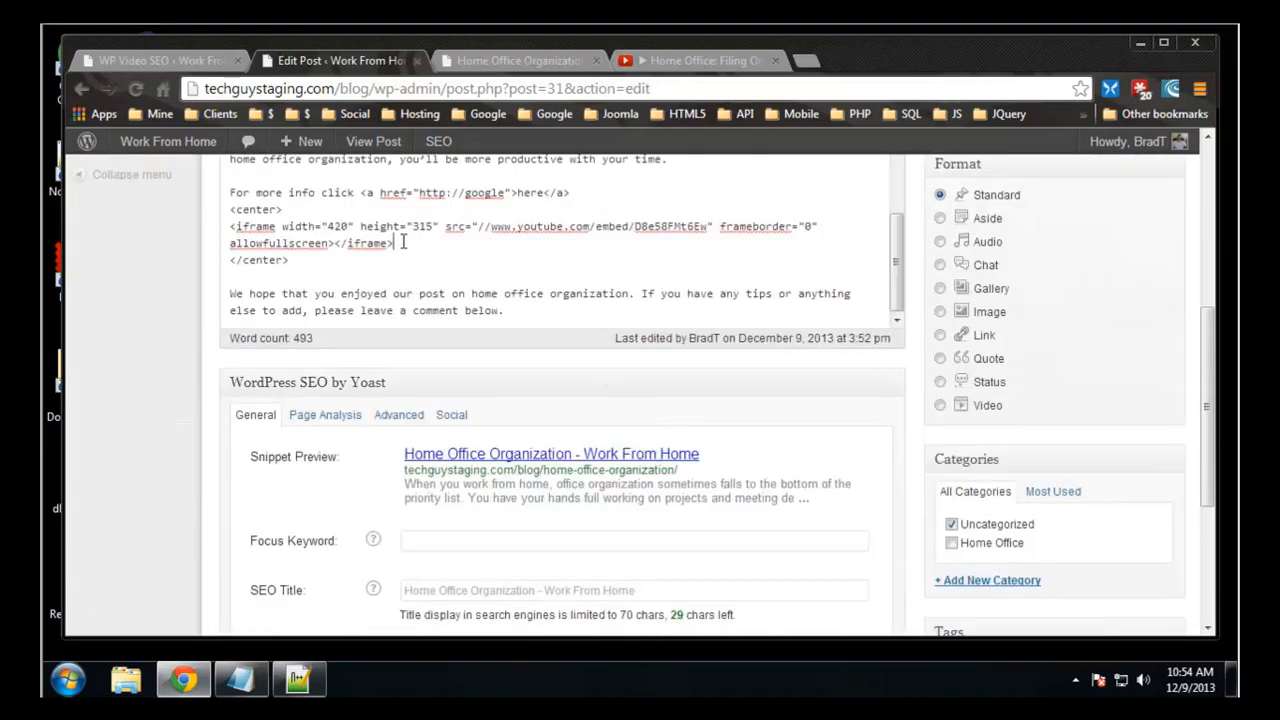
key("Return")
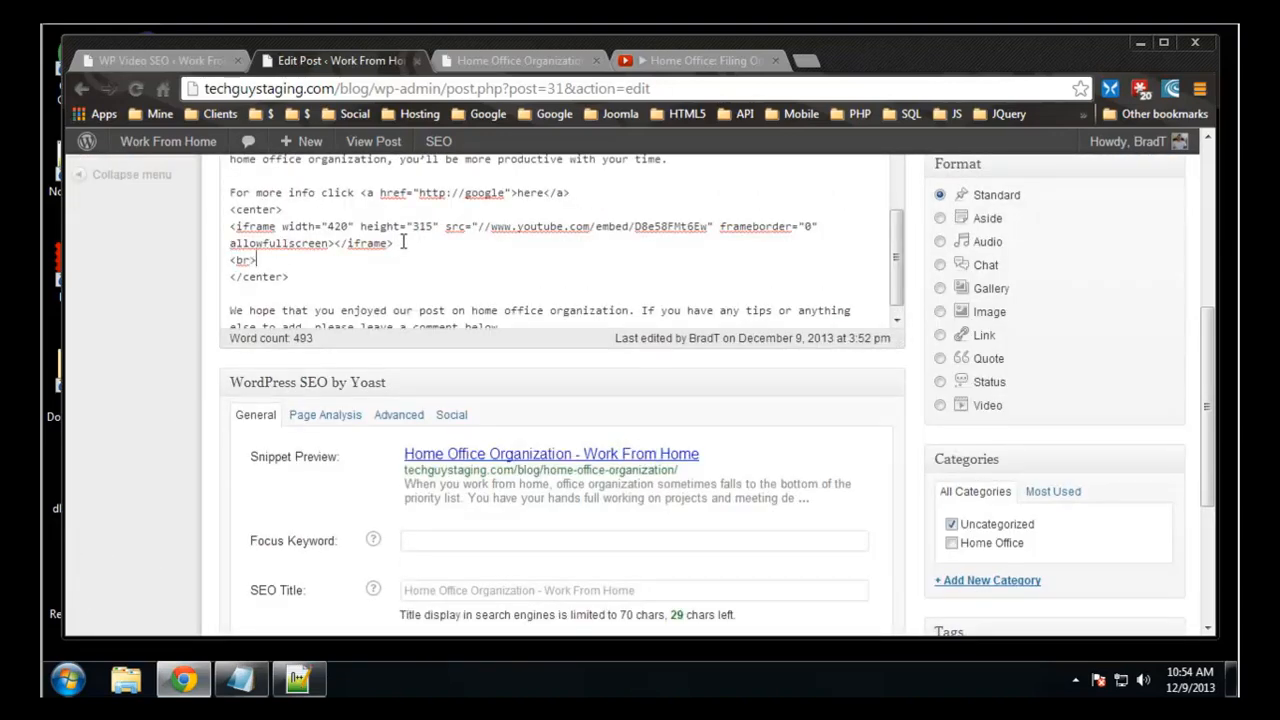
key("Return")
key("ctrl+v")
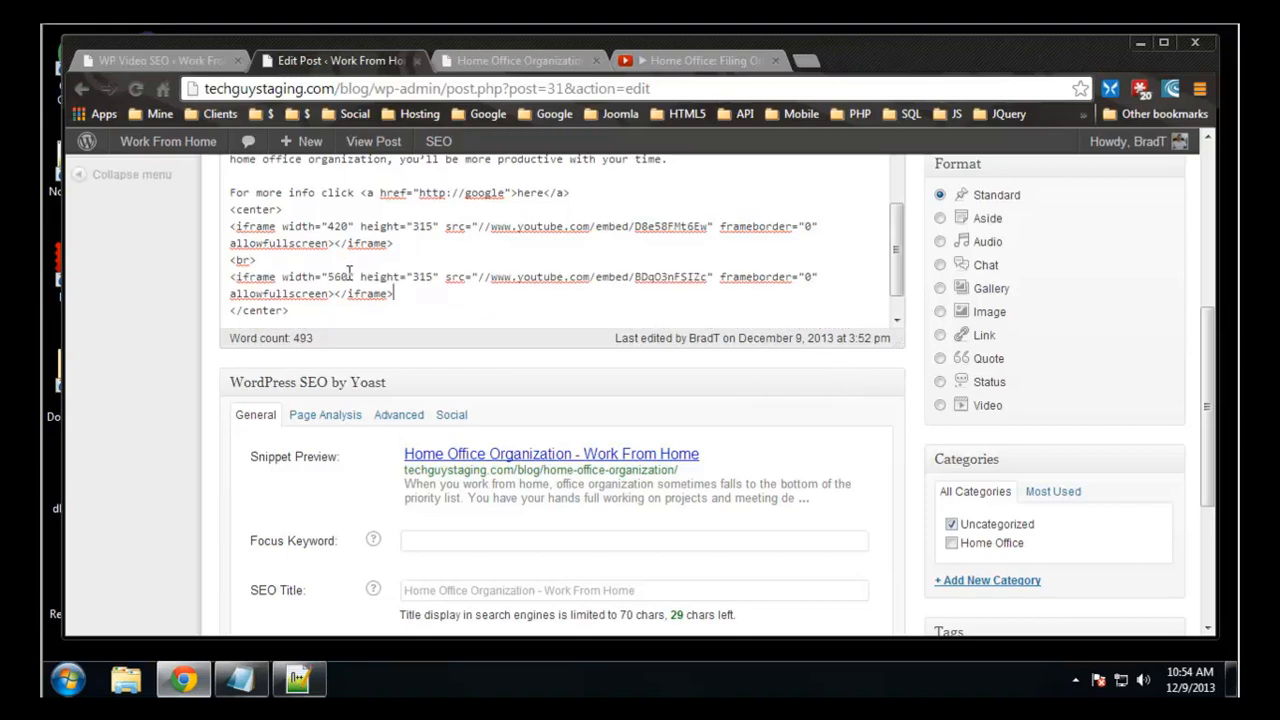
- Set the first video iframe's width to 560 to match the second one
left_click_drag(341, 278, 331, 281)
left_click_drag(349, 230, 341, 227)
type("560")
- Update the post, check both embedded videos on the live page, and return to the post editor
scroll(462, 294, "up", 5)
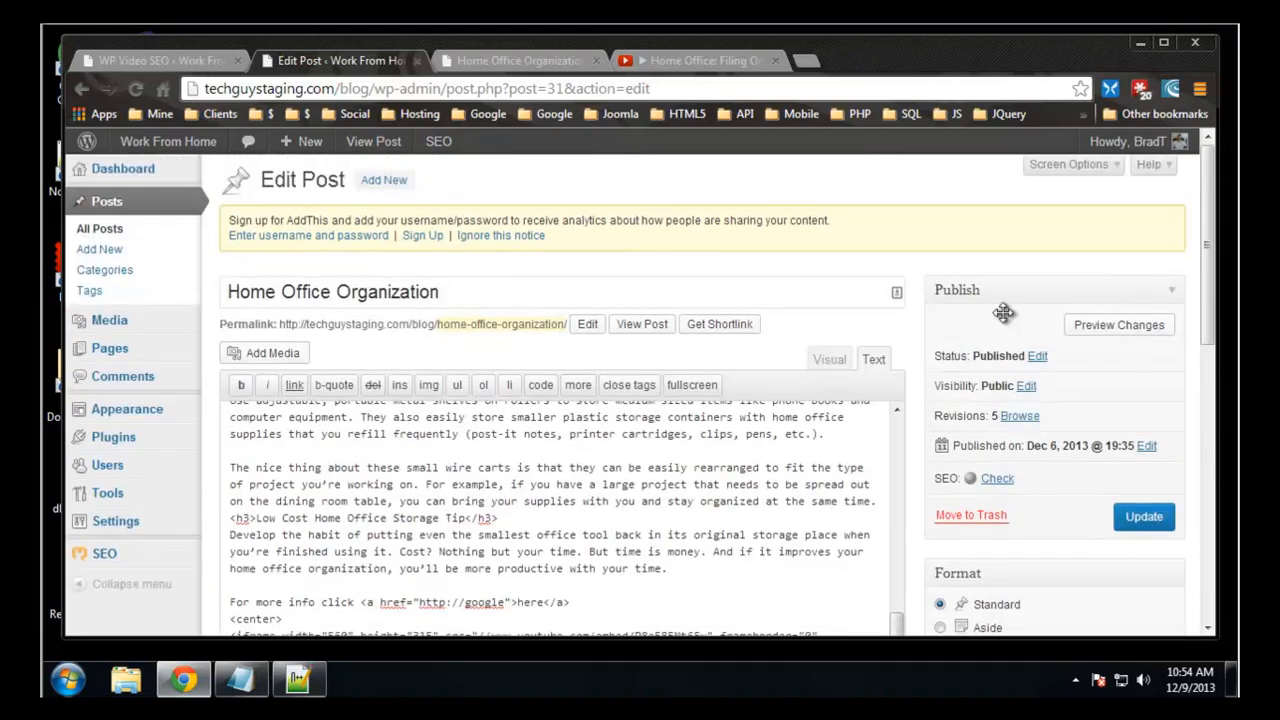
left_click(1143, 516)
left_click(495, 58)
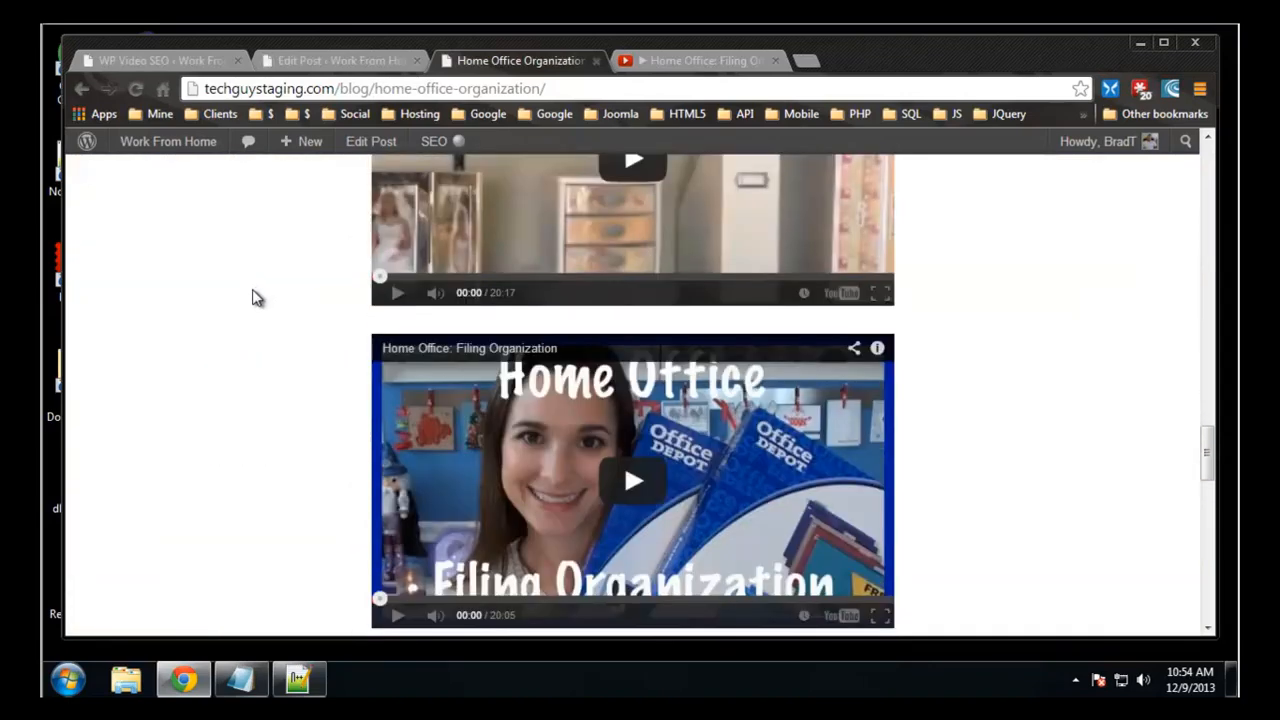
left_click(337, 60)
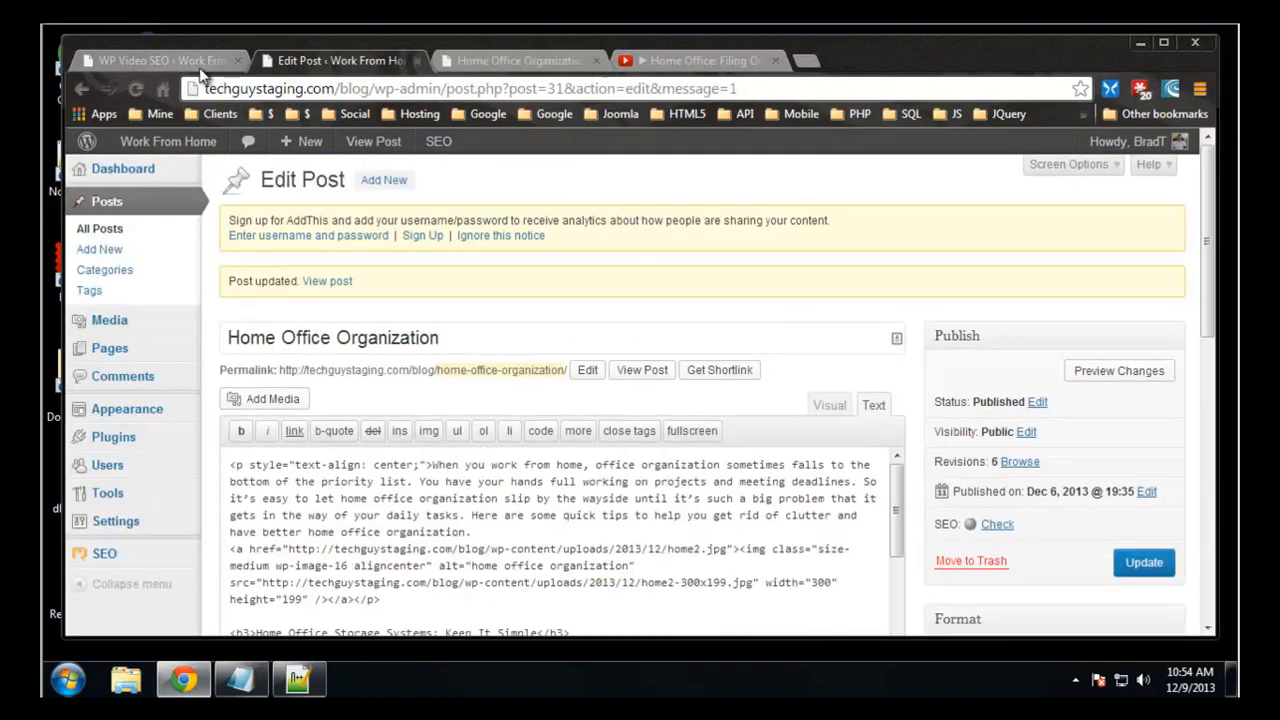
- Update the Home Office Organization post and generate the video sitemap from the WP Video SEO settings
left_click(1150, 564)
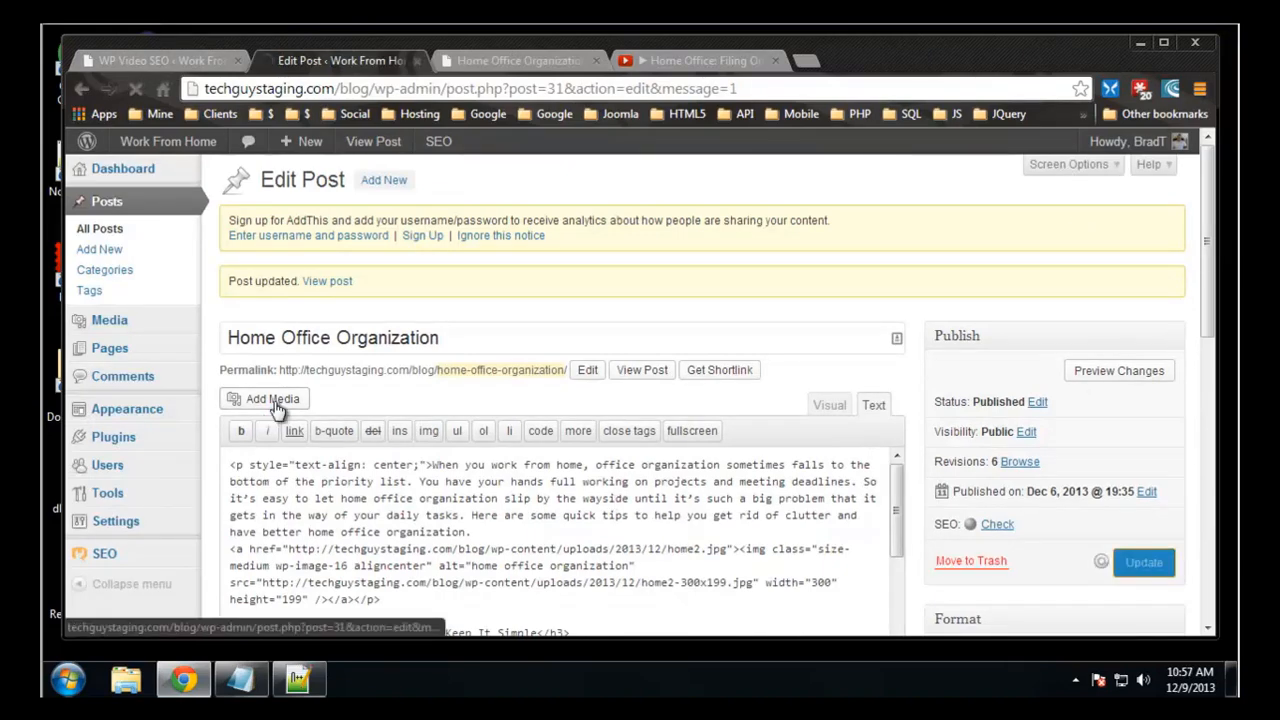
scroll(195, 325, "down", 2)
mouse_move(141, 340)
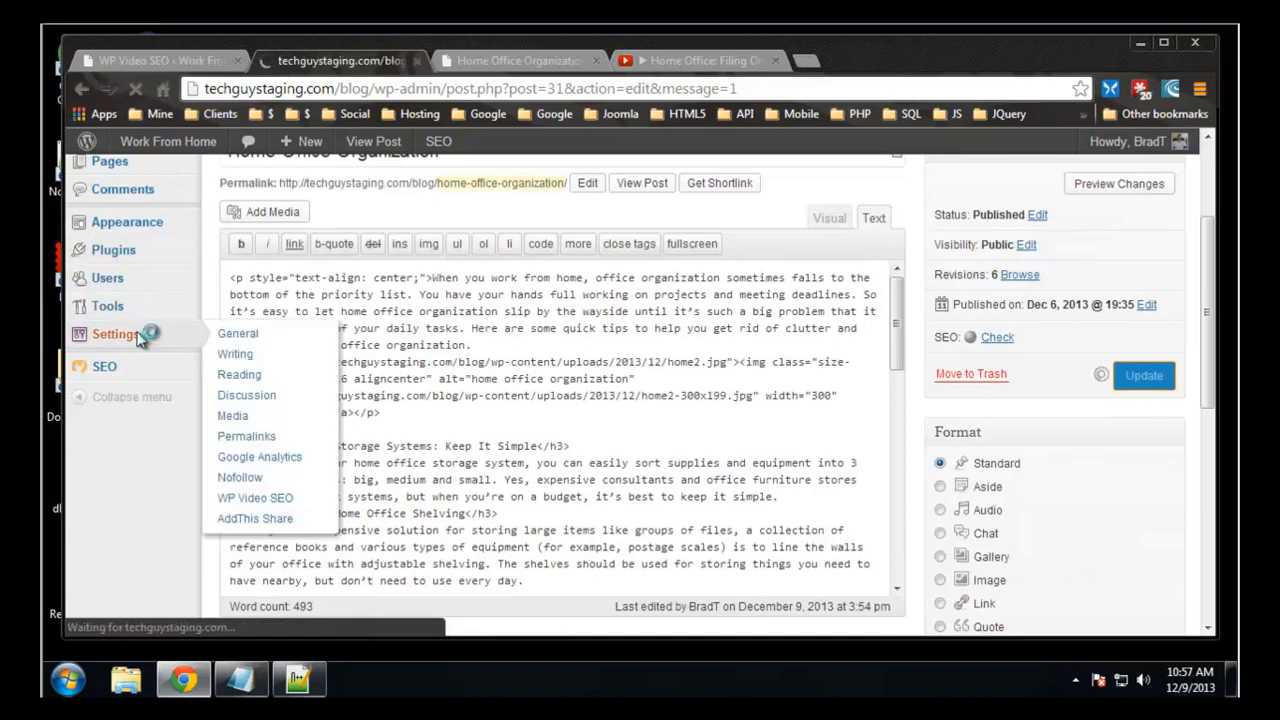
mouse_move(138, 478)
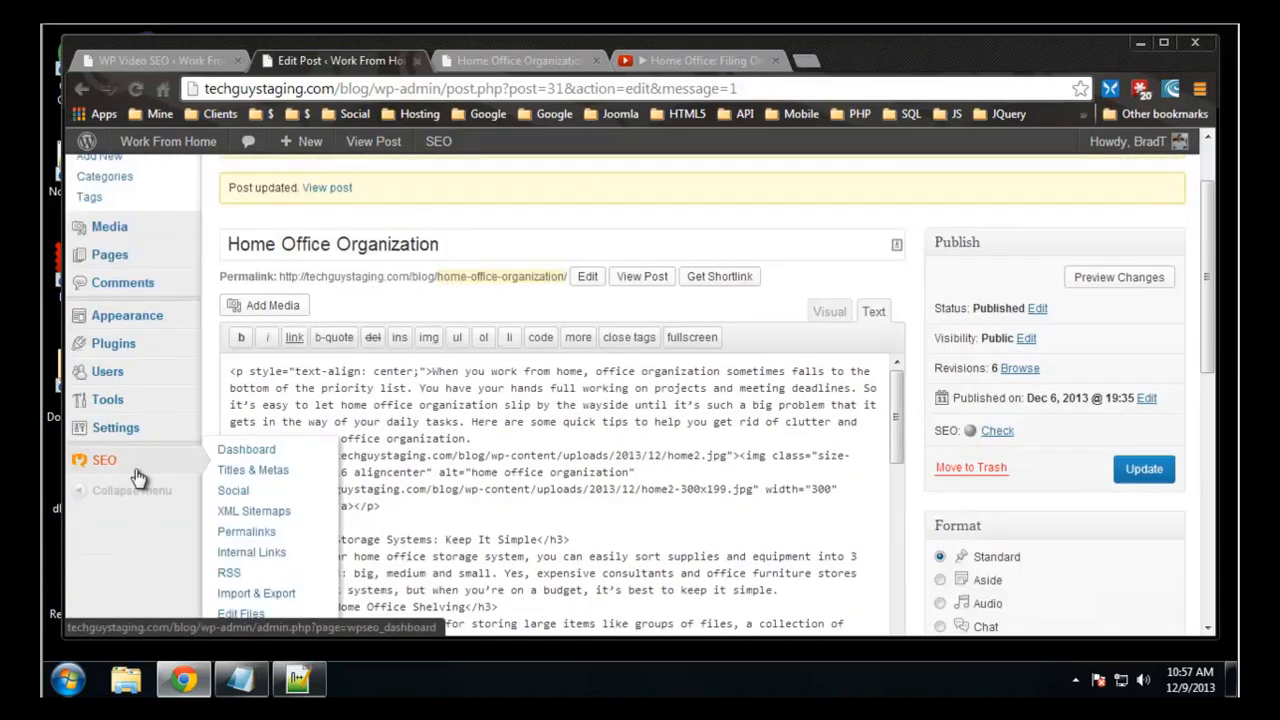
scroll(138, 478, "down", 1)
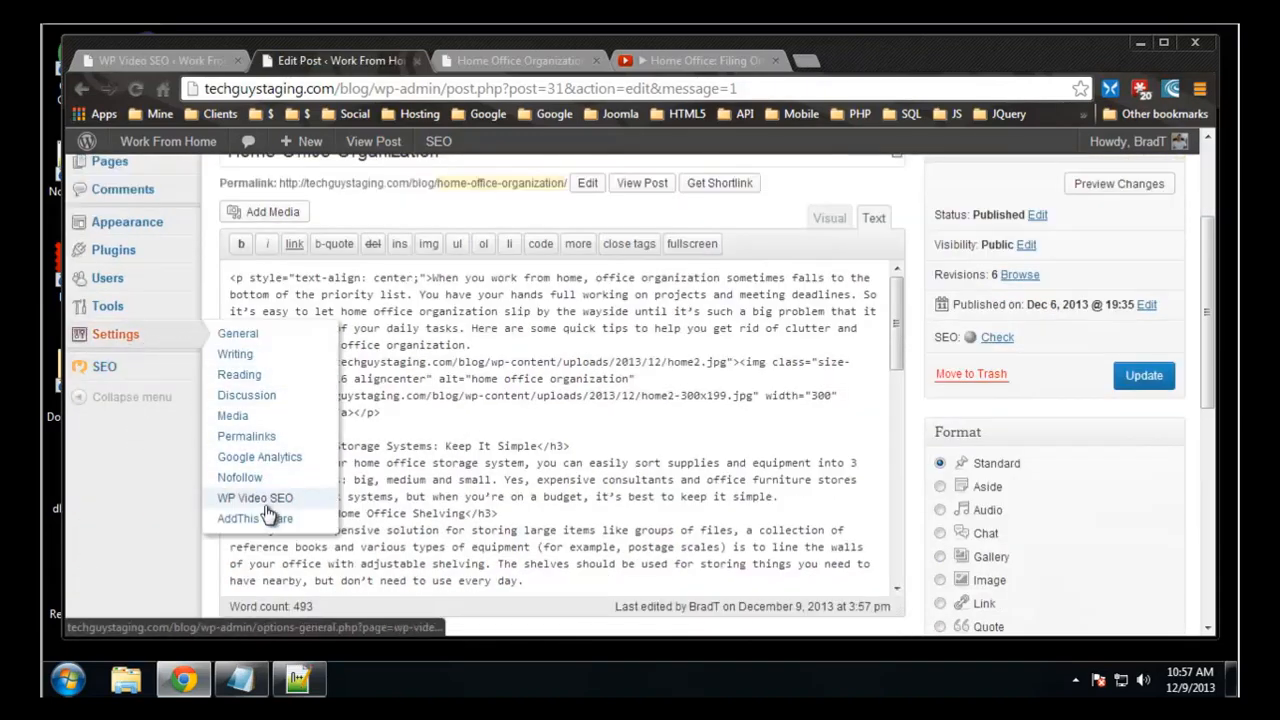
left_click(268, 505)
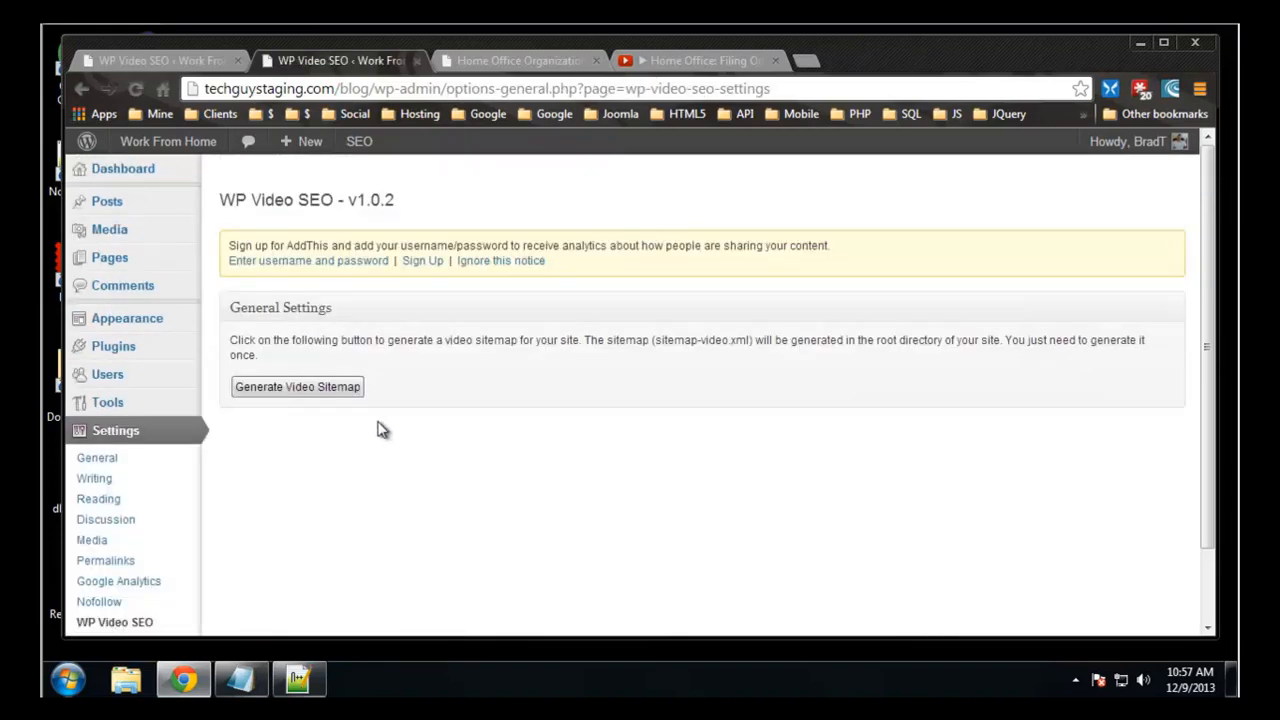
left_click(349, 391)
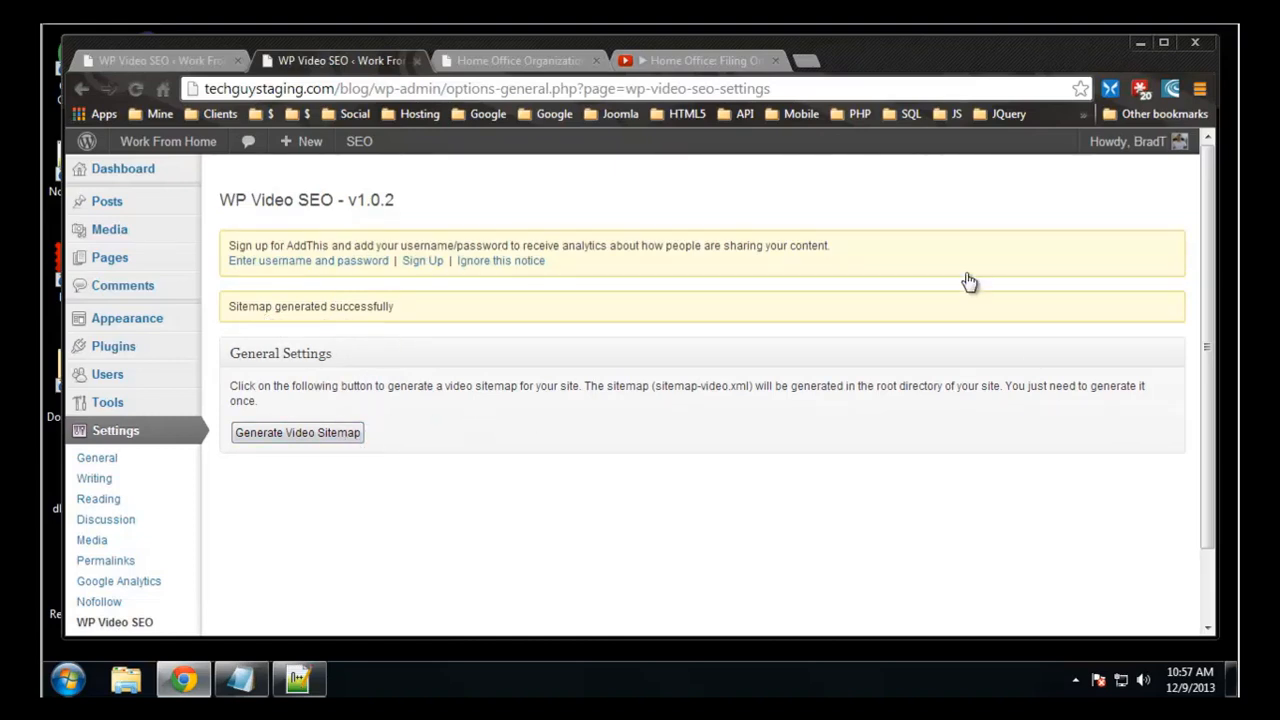
- Minimize the browser, switch to FileZilla and connect to the saved techguystaging site
left_click(1139, 47)
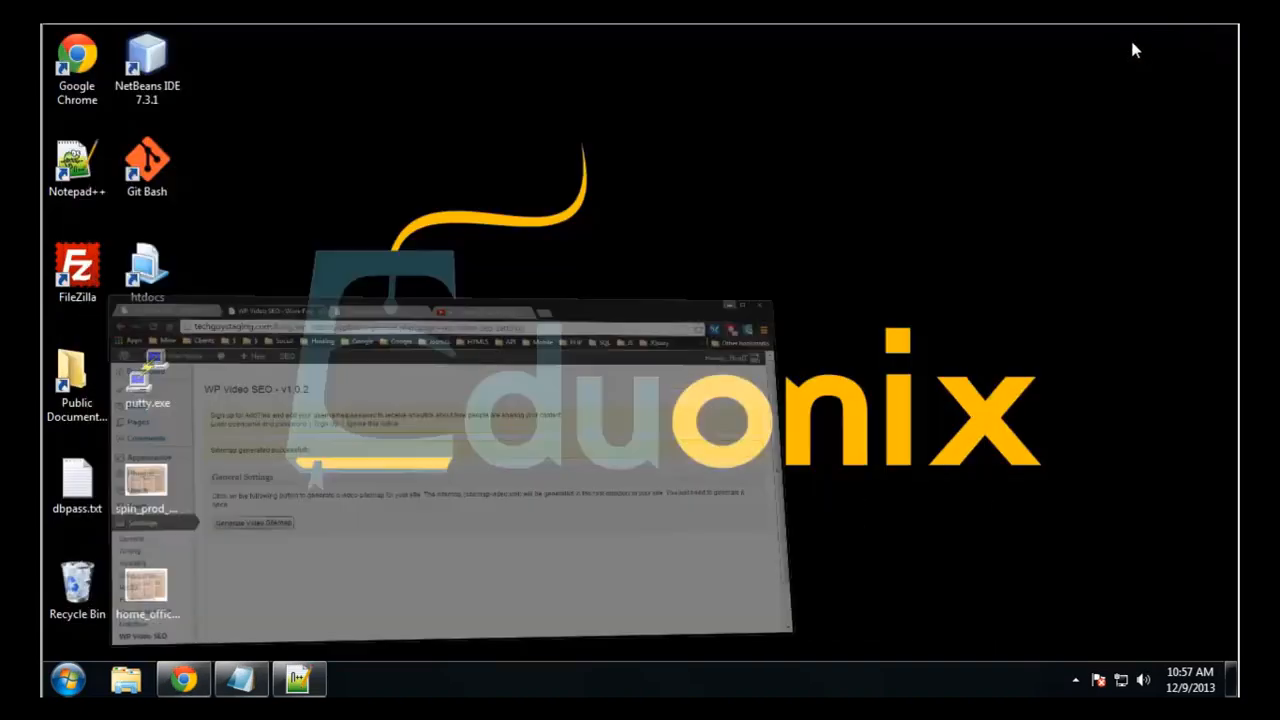
double_click(70, 278)
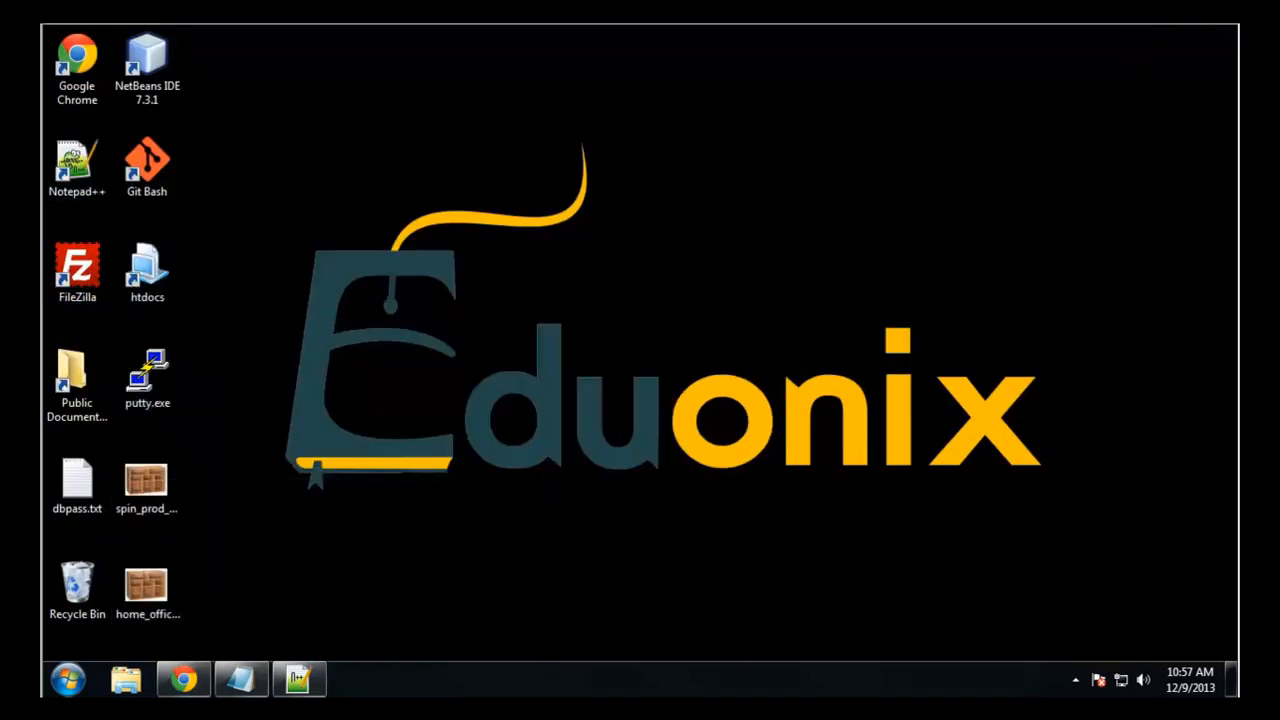
left_click(985, 121)
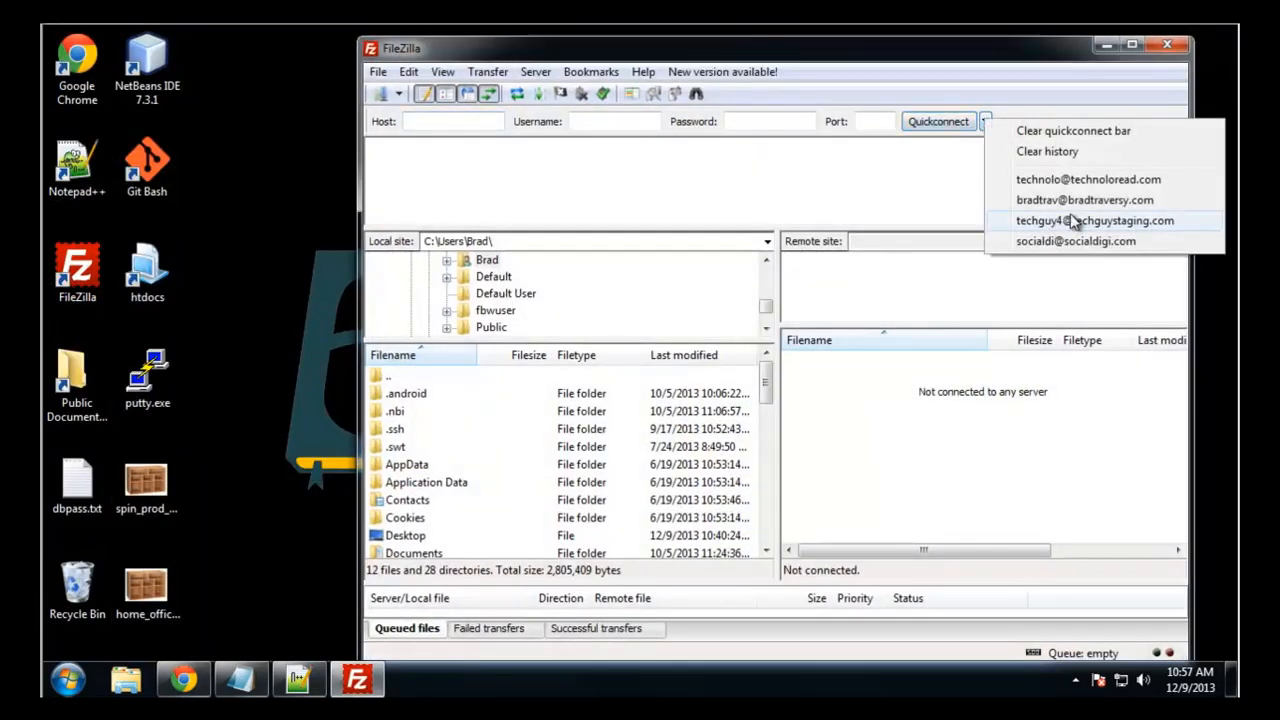
left_click(398, 95)
left_click(416, 119)
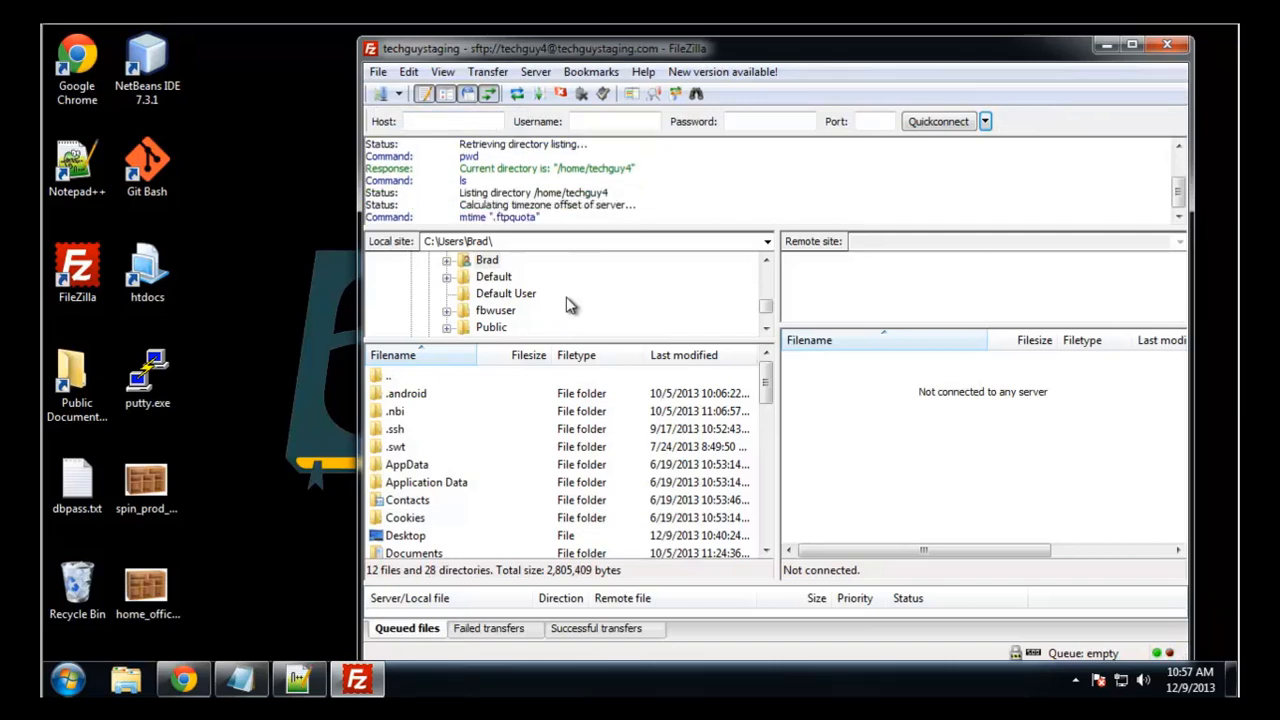
- Browse the remote server to the blog folder inside public_html
left_click(843, 399)
scroll(873, 416, "down", 2)
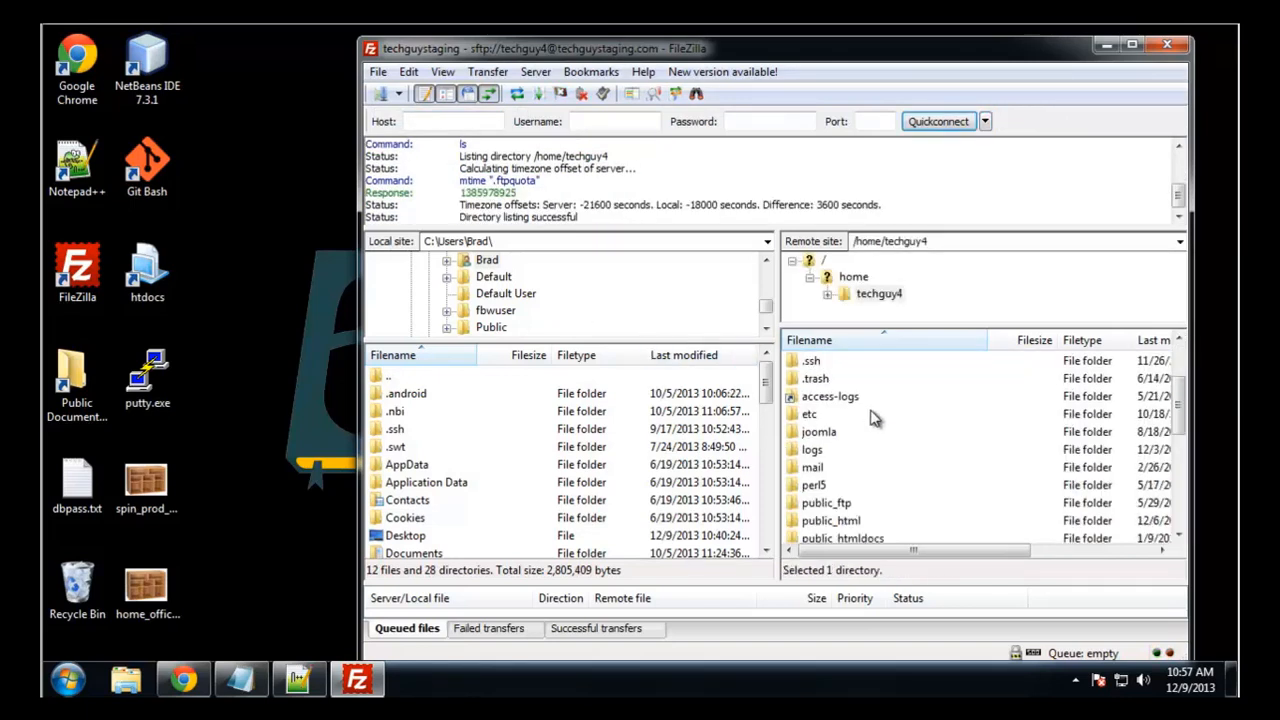
double_click(871, 526)
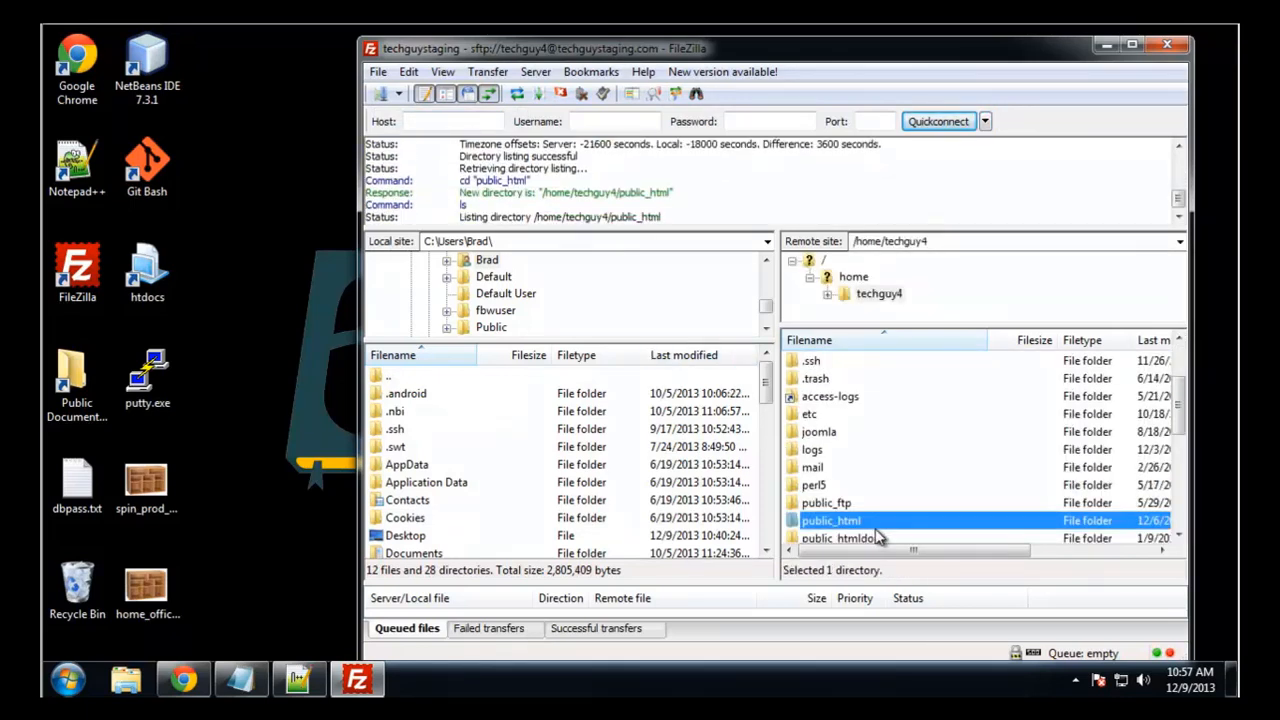
scroll(903, 474, "down", 3)
scroll(903, 474, "down", 4)
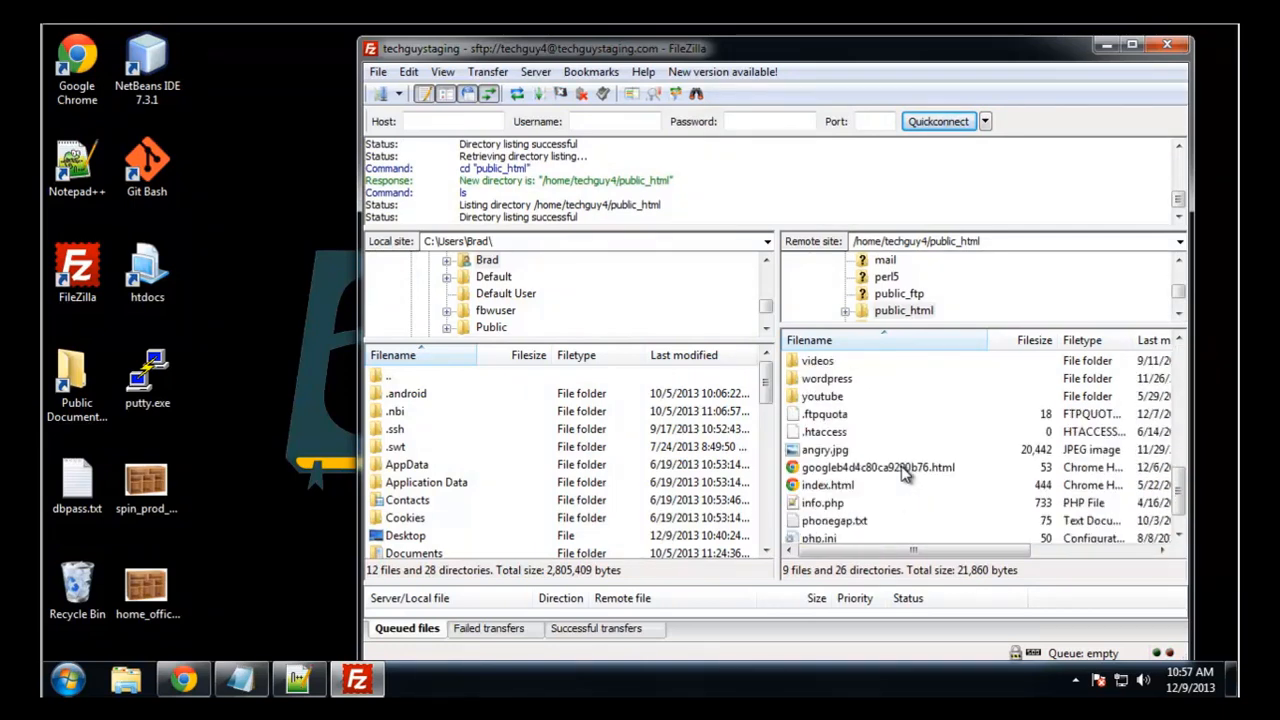
scroll(903, 474, "down", 1)
scroll(900, 470, "up", 8)
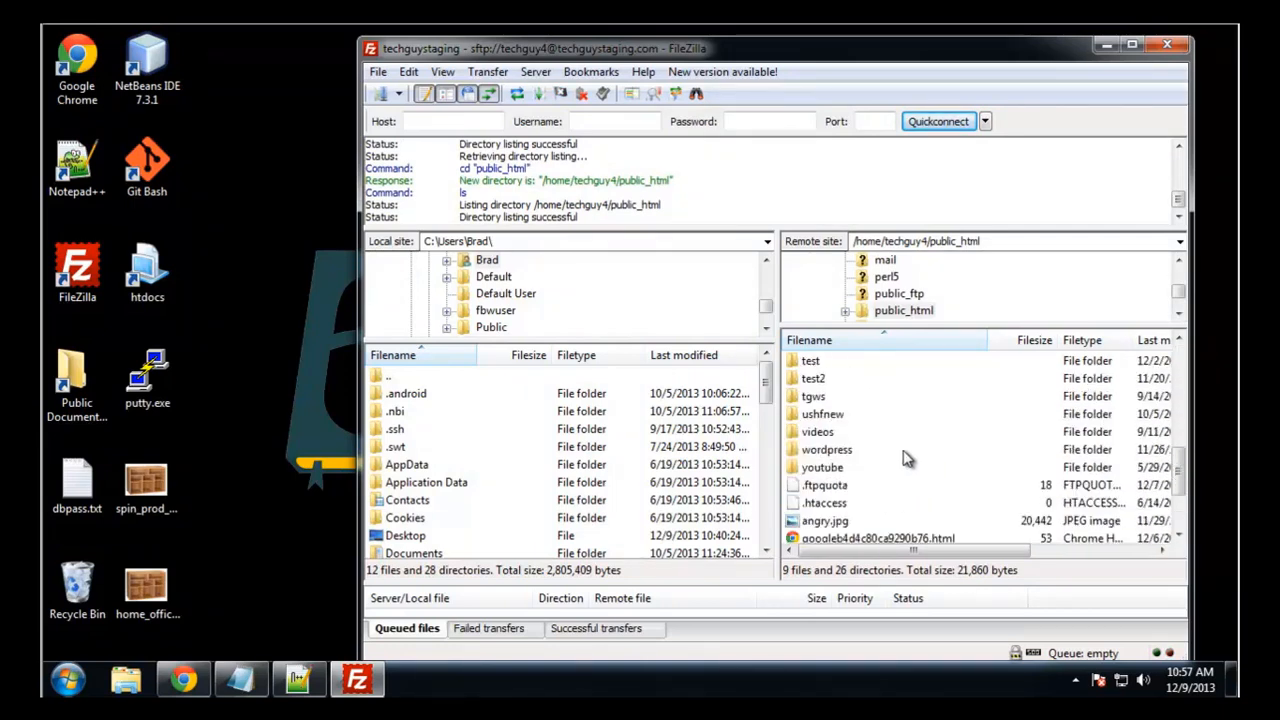
left_click(818, 379)
double_click(818, 379)
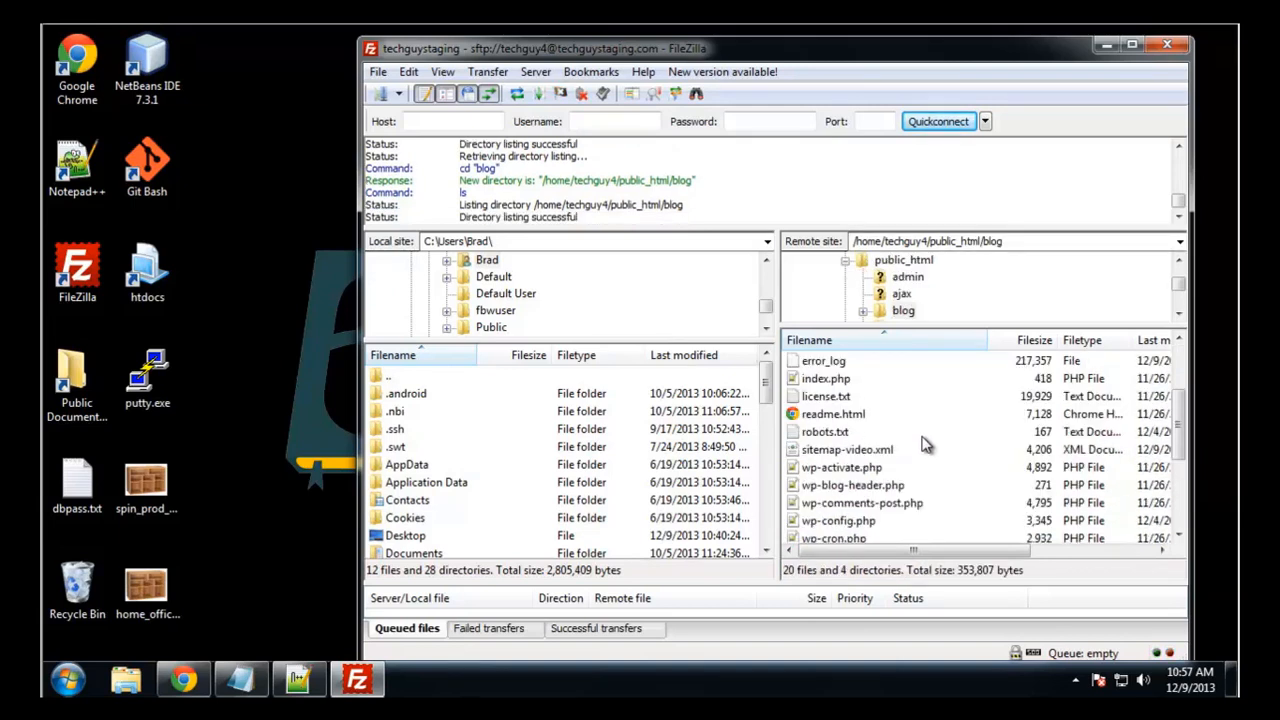
- Download sitemap-video.xml from the blog folder to the desktop and open it in Notepad++, keeping the missing sitemap.xml in the editor
left_click(812, 450)
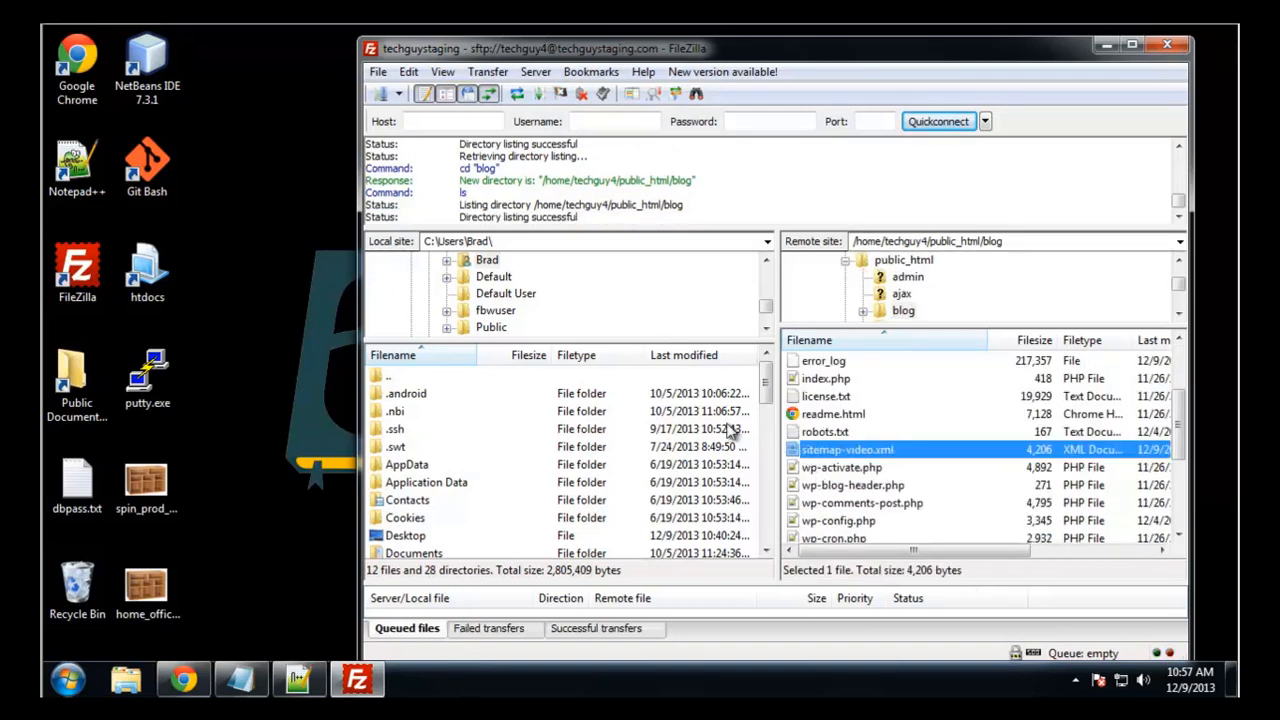
left_click_drag(843, 463, 488, 322)
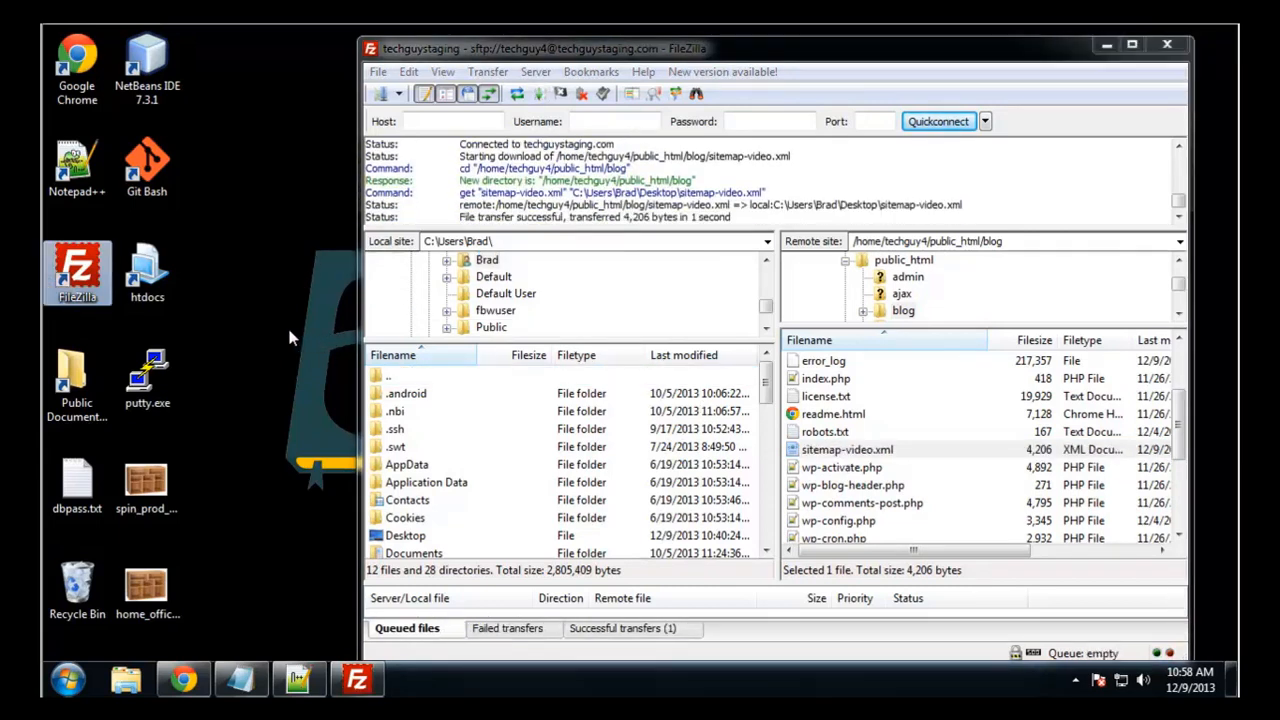
right_click(203, 53)
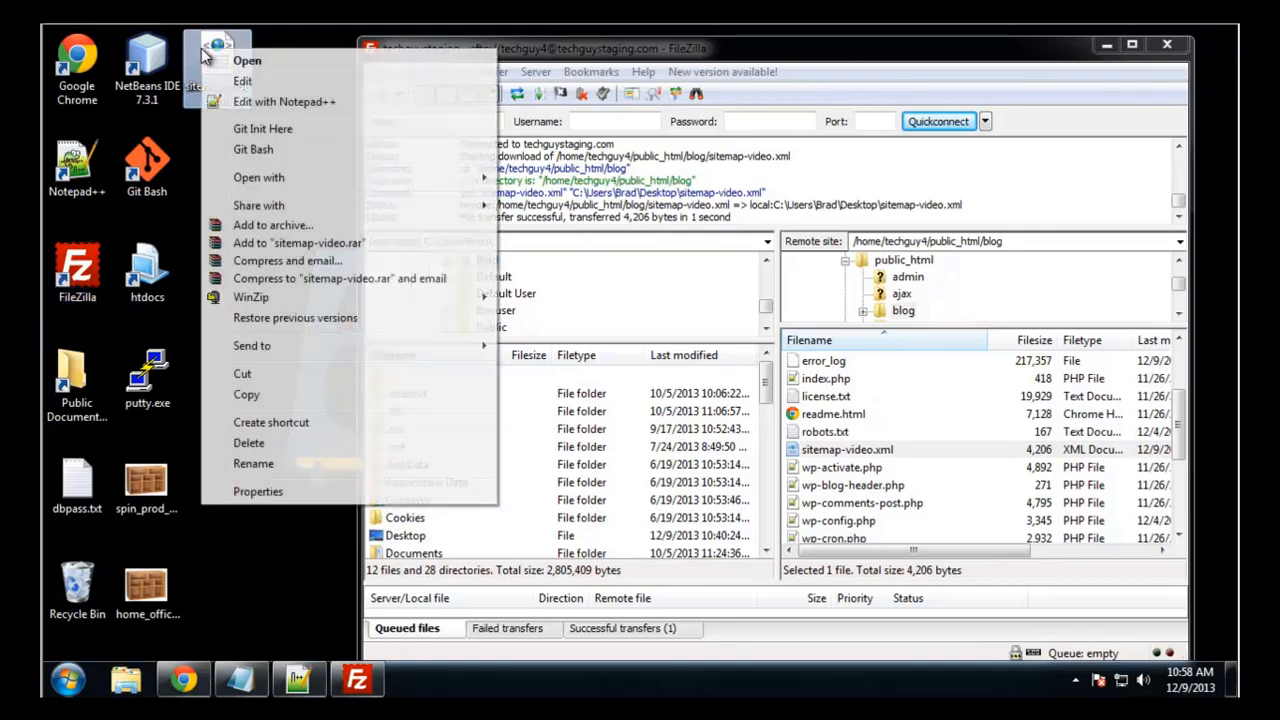
left_click(262, 101)
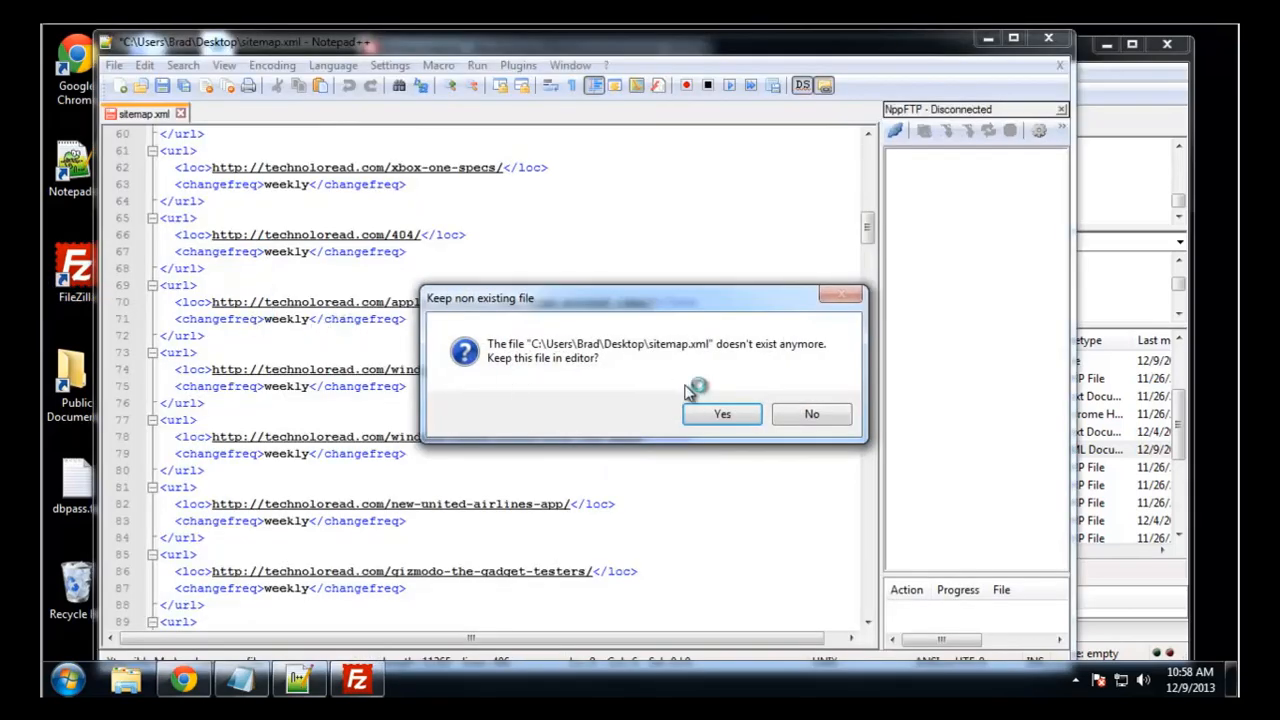
left_click(722, 414)
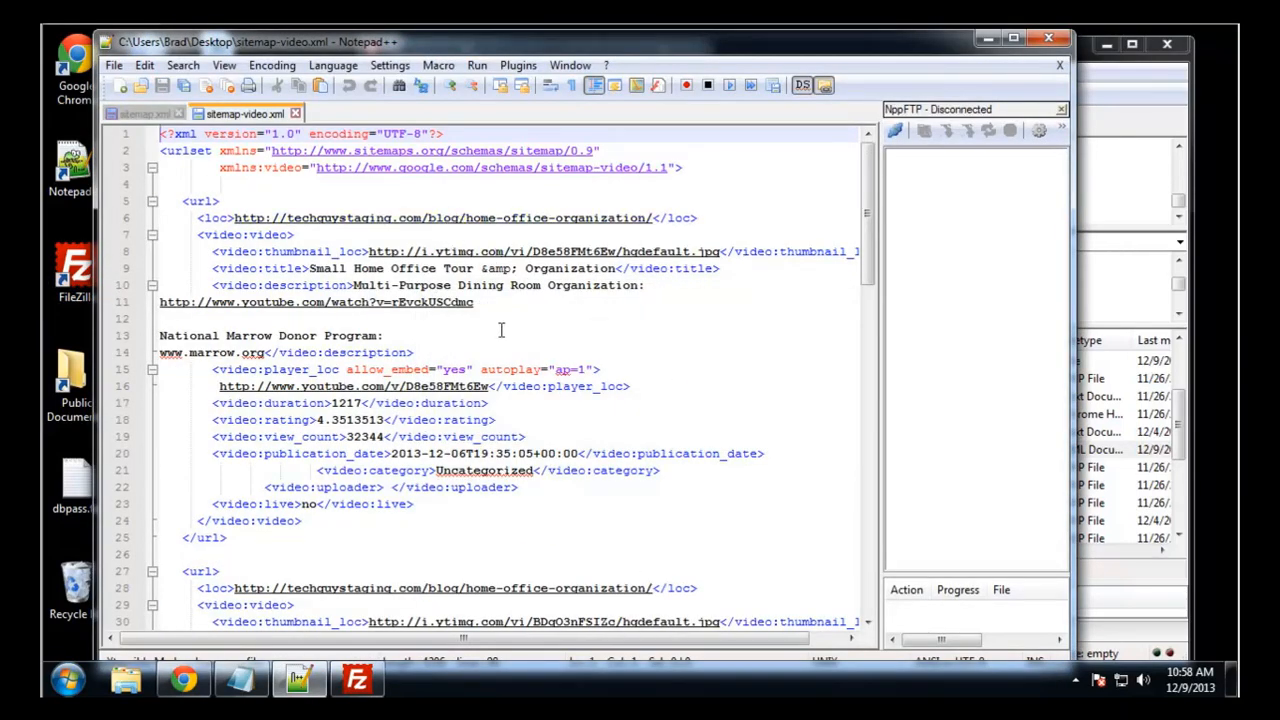
- Examine the first video's entry in sitemap-video.xml, including its page URL, thumbnail, title, description, duration, rating and view count
left_click(701, 287)
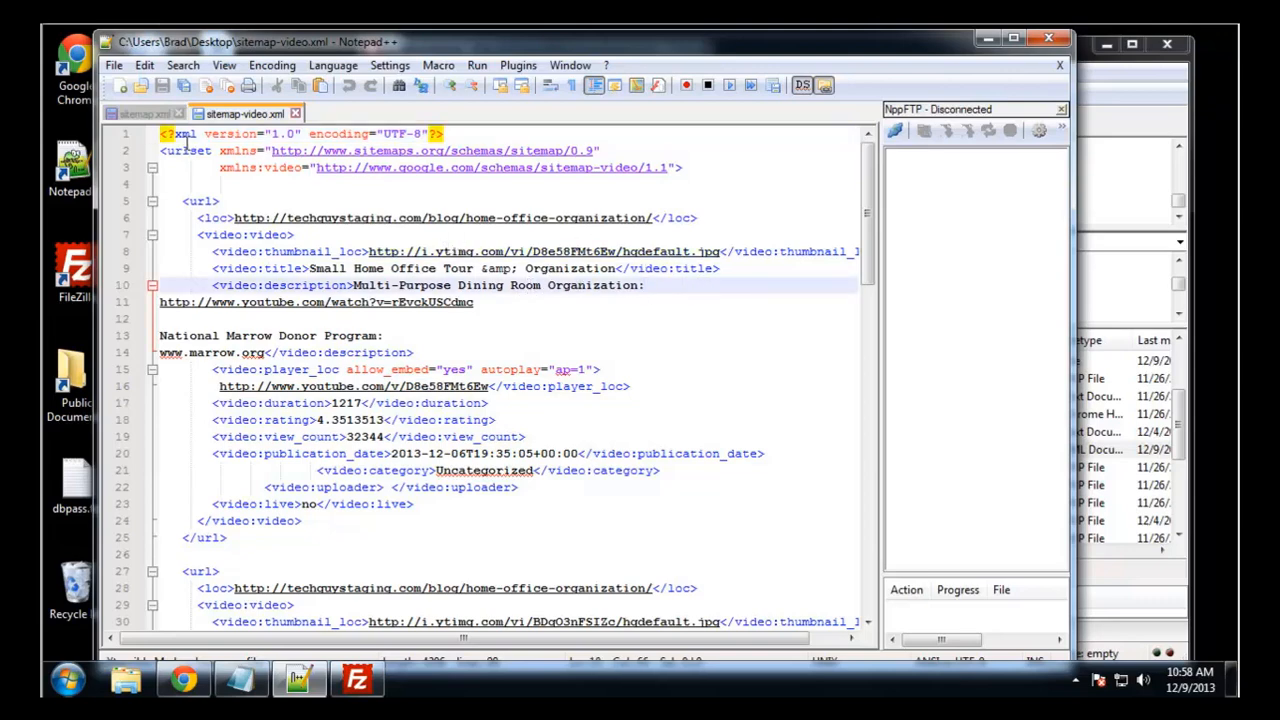
left_click(197, 217)
scroll(201, 268, "down", 1)
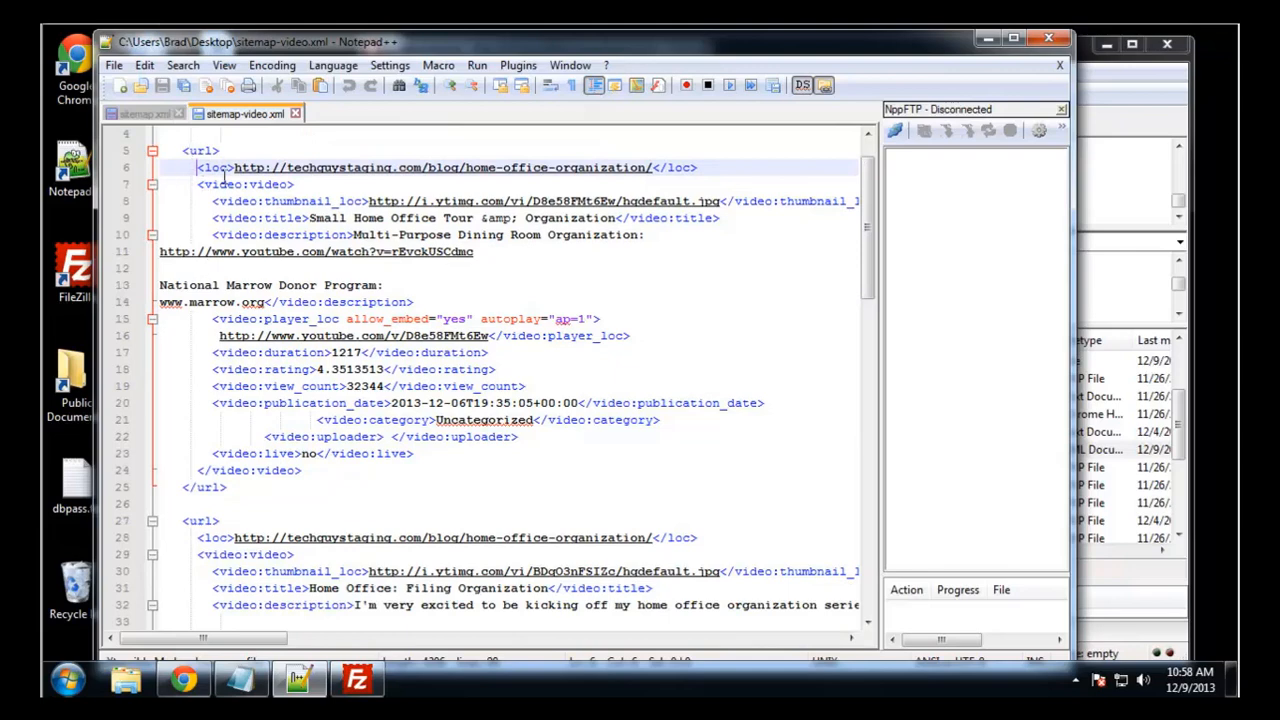
left_click(215, 168)
scroll(235, 214, "up", 1)
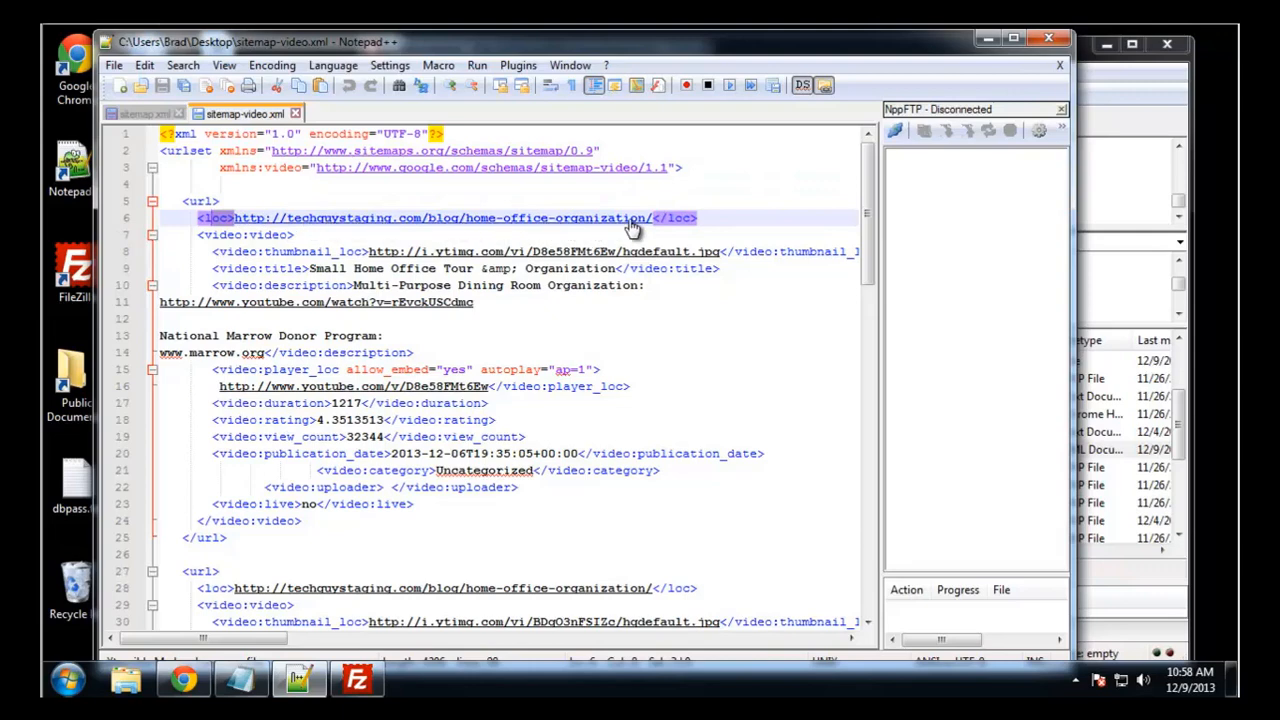
left_click(213, 237)
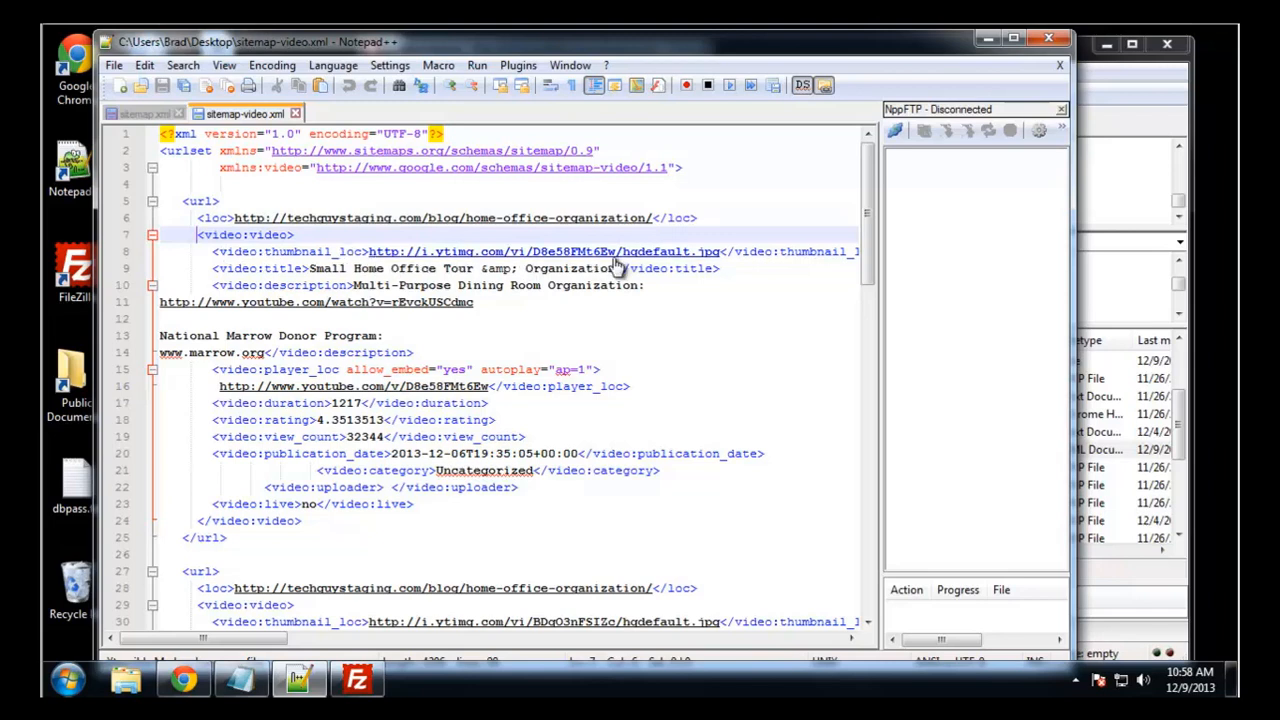
left_click_drag(310, 268, 617, 270)
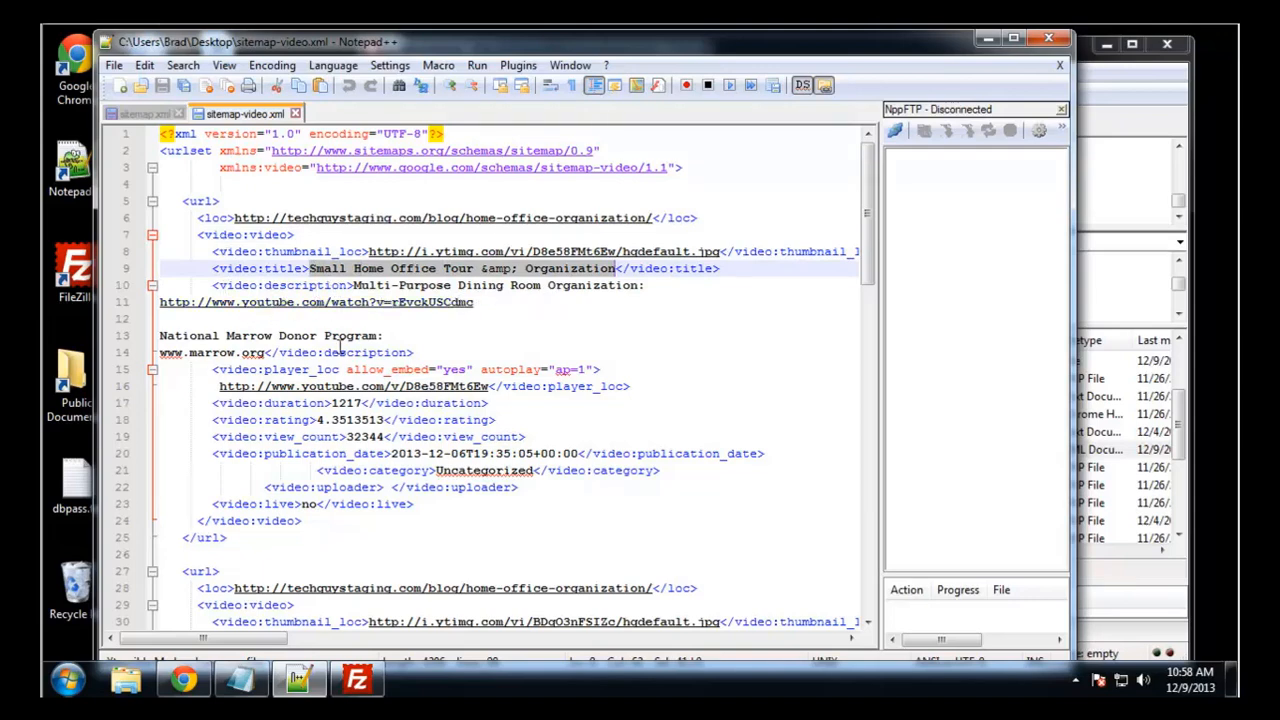
scroll(222, 368, "down", 2)
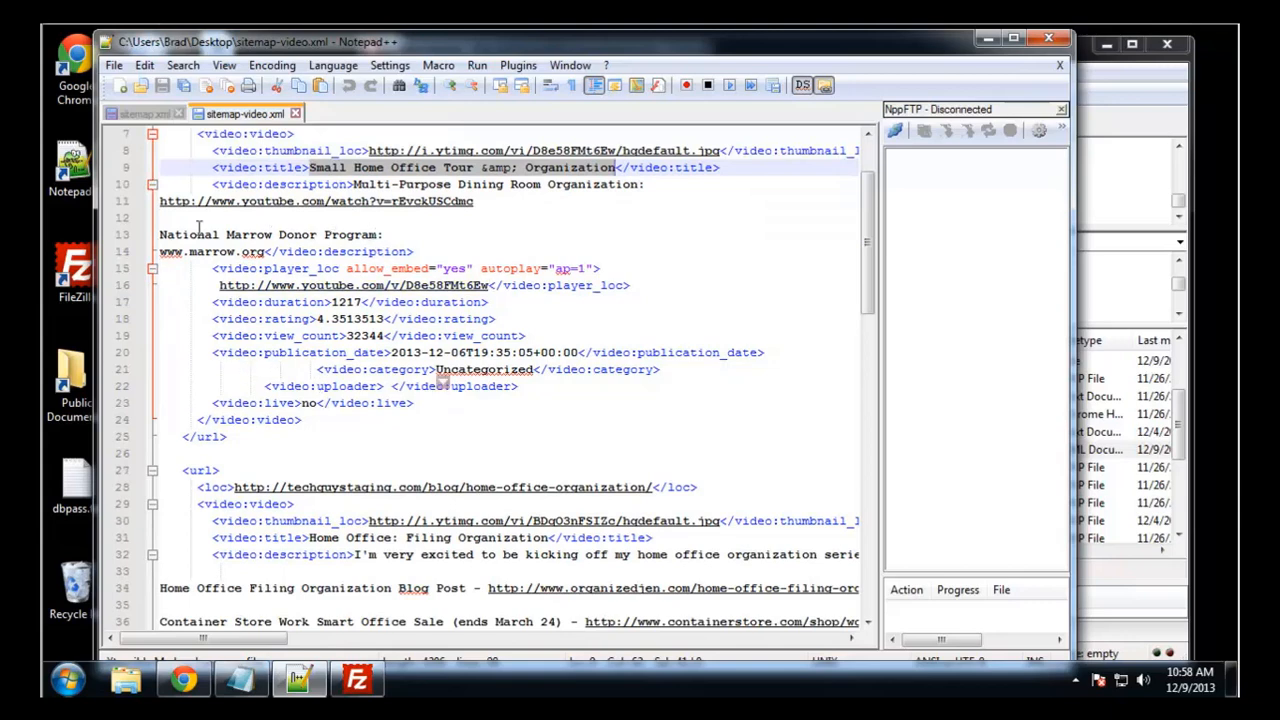
scroll(256, 250, "up", 1)
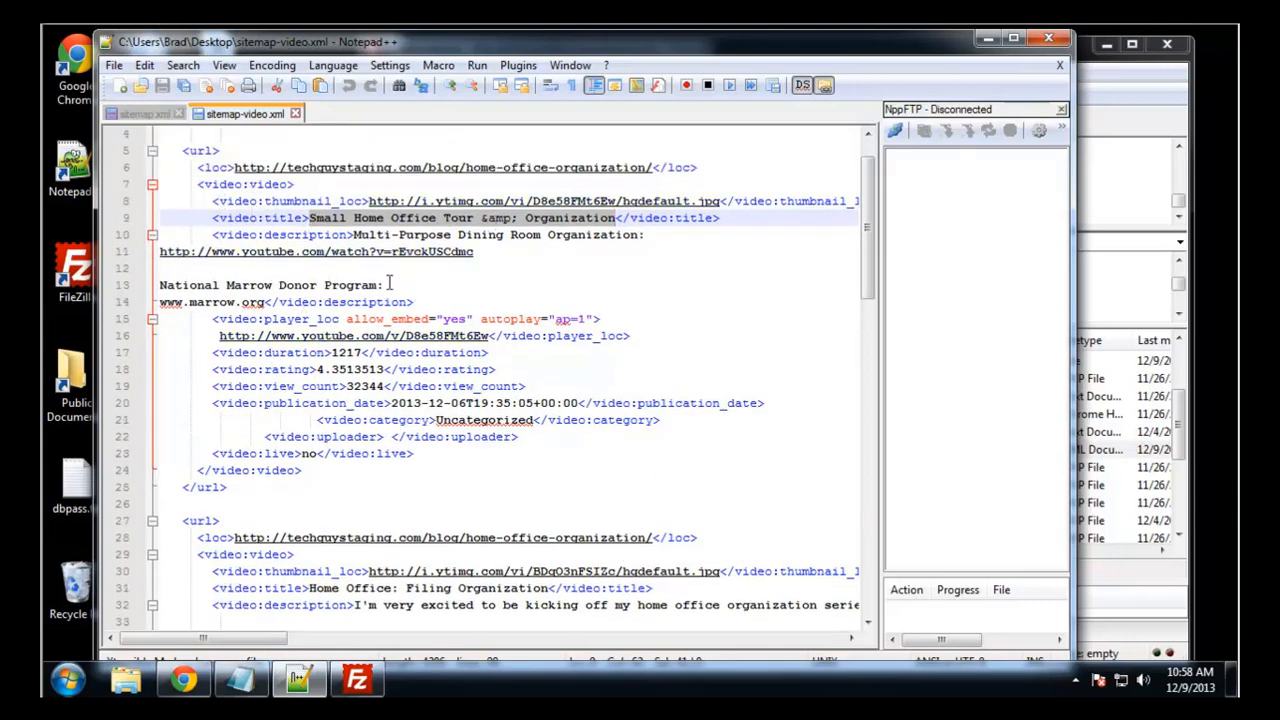
scroll(388, 290, "up", 1)
scroll(391, 310, "down", 2)
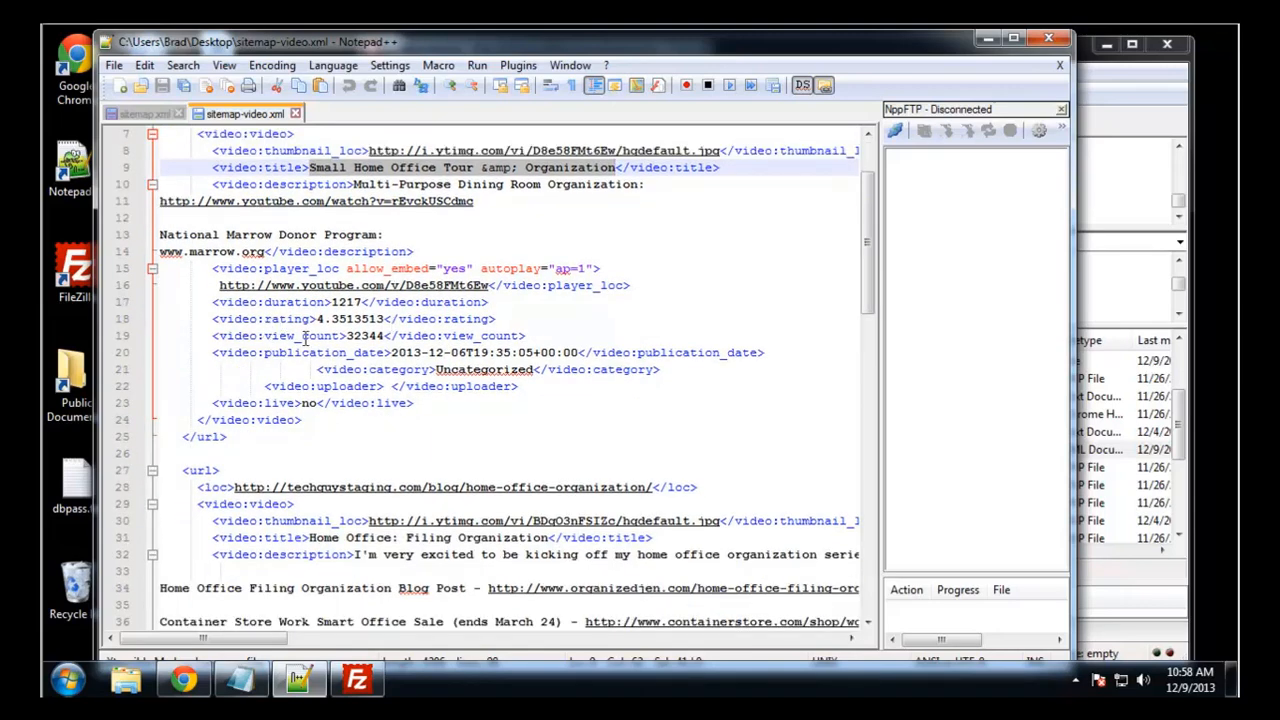
- Review the second video's entry in sitemap-video.xml, from its long description through to the closing urlset tag
scroll(305, 340, "down", 6)
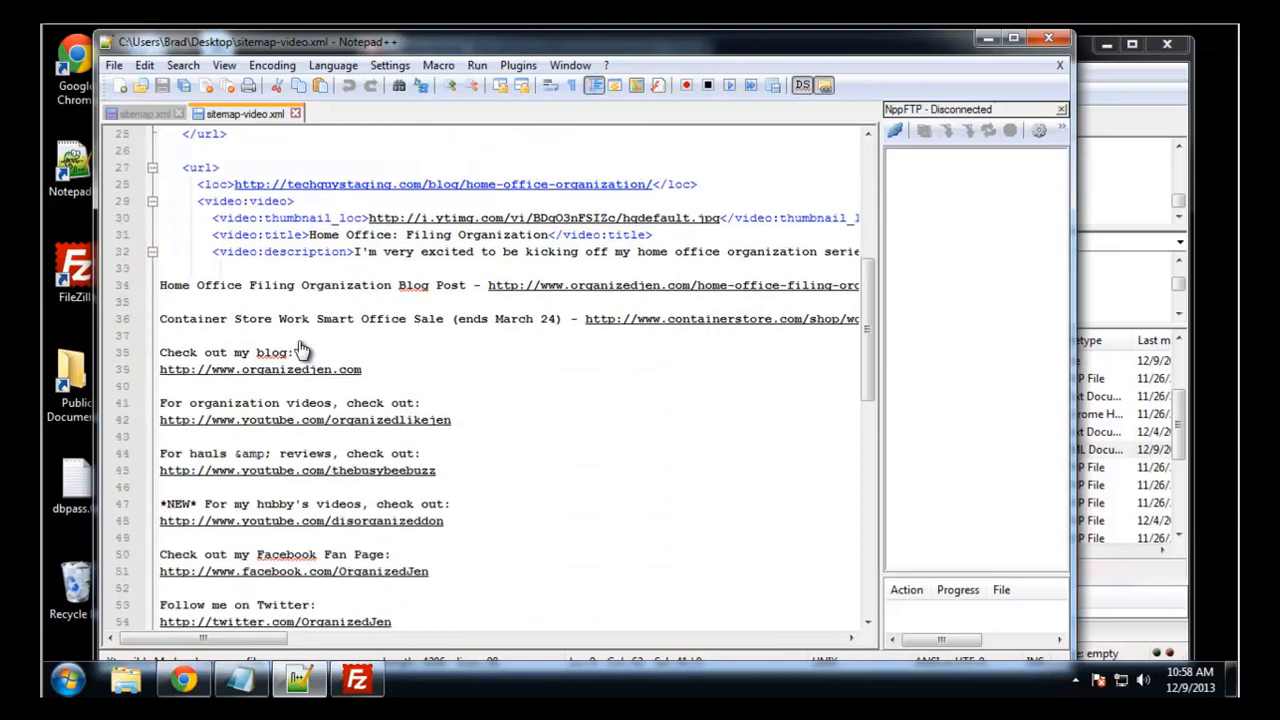
scroll(290, 350, "down", 1)
scroll(225, 332, "down", 3)
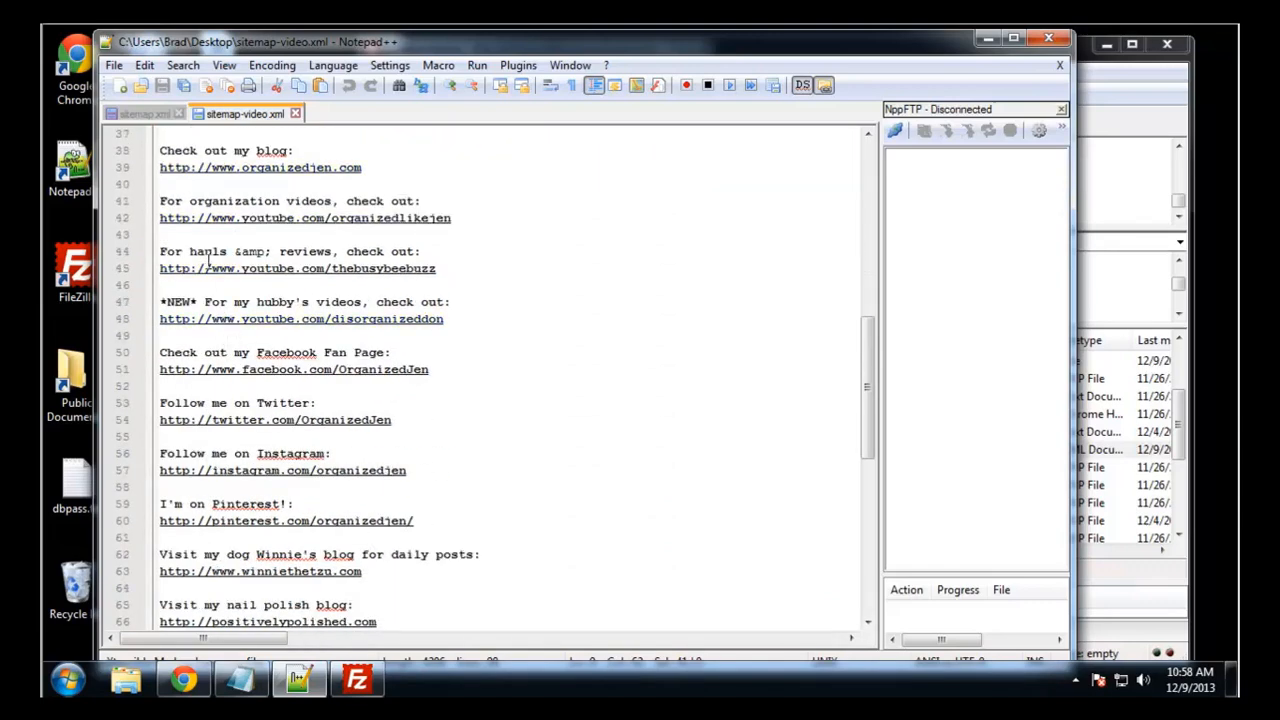
scroll(230, 280, "up", 3)
left_click_drag(222, 217, 369, 520)
scroll(431, 454, "down", 4)
scroll(431, 454, "down", 10)
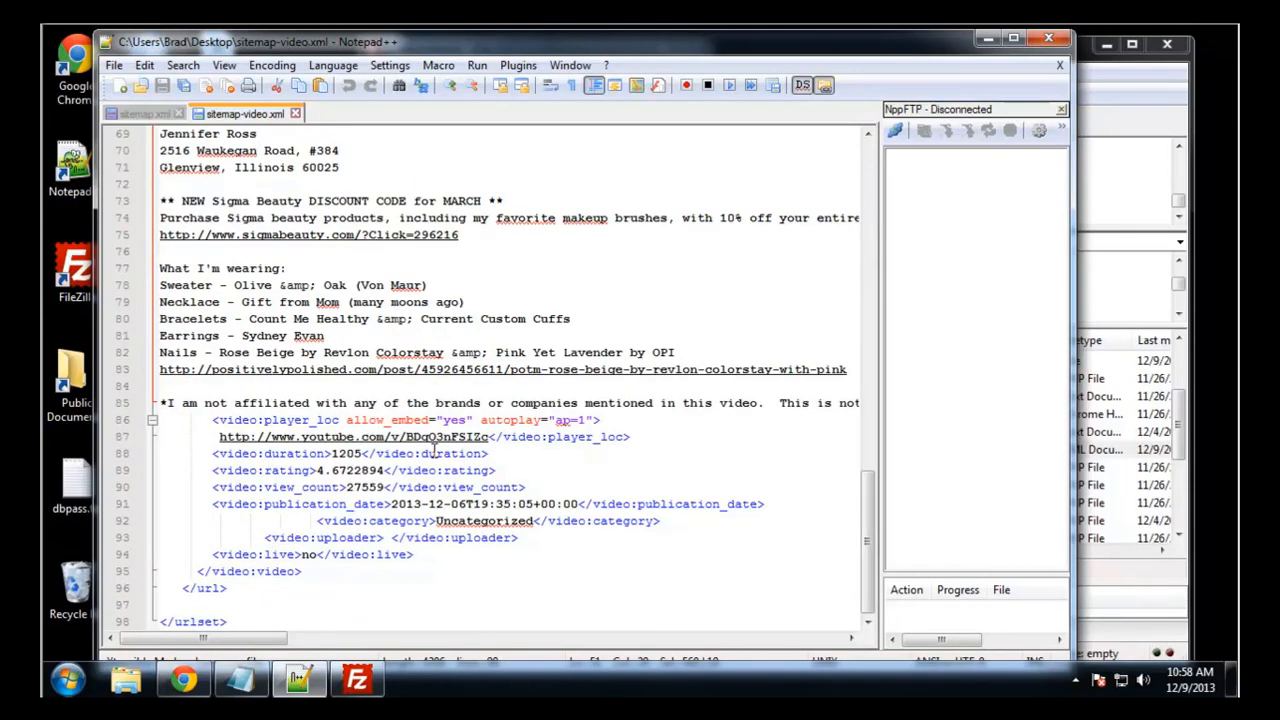
scroll(437, 447, "up", 20)
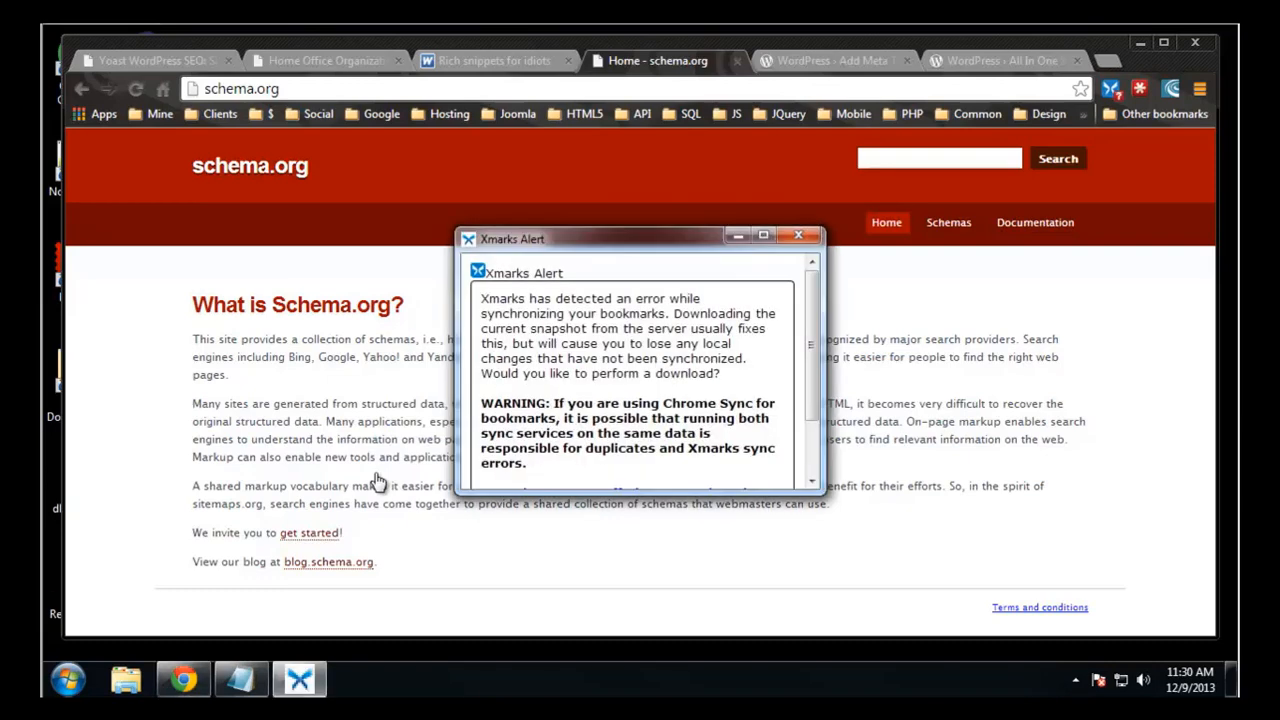
- Dismiss the Xmarks alert over the schema.org page and bring up the start of Wordtracker's "Rich snippets for idiots" article
left_click(798, 235)
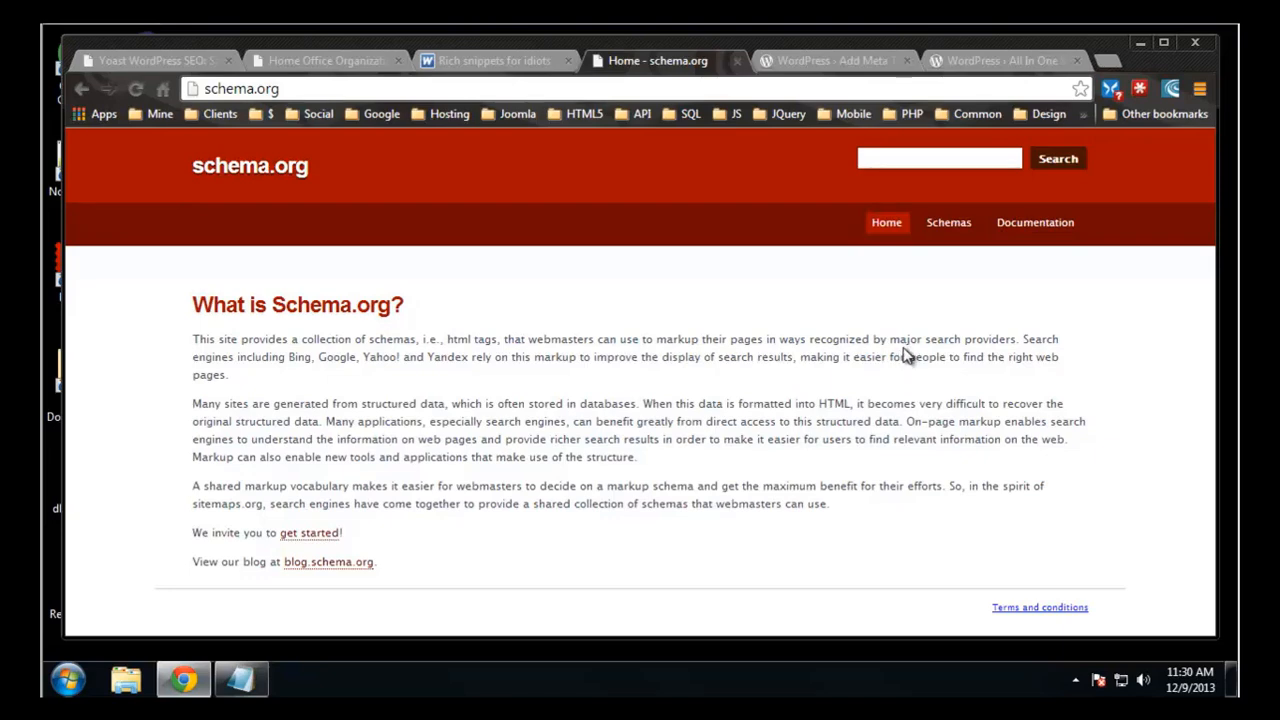
left_click(498, 61)
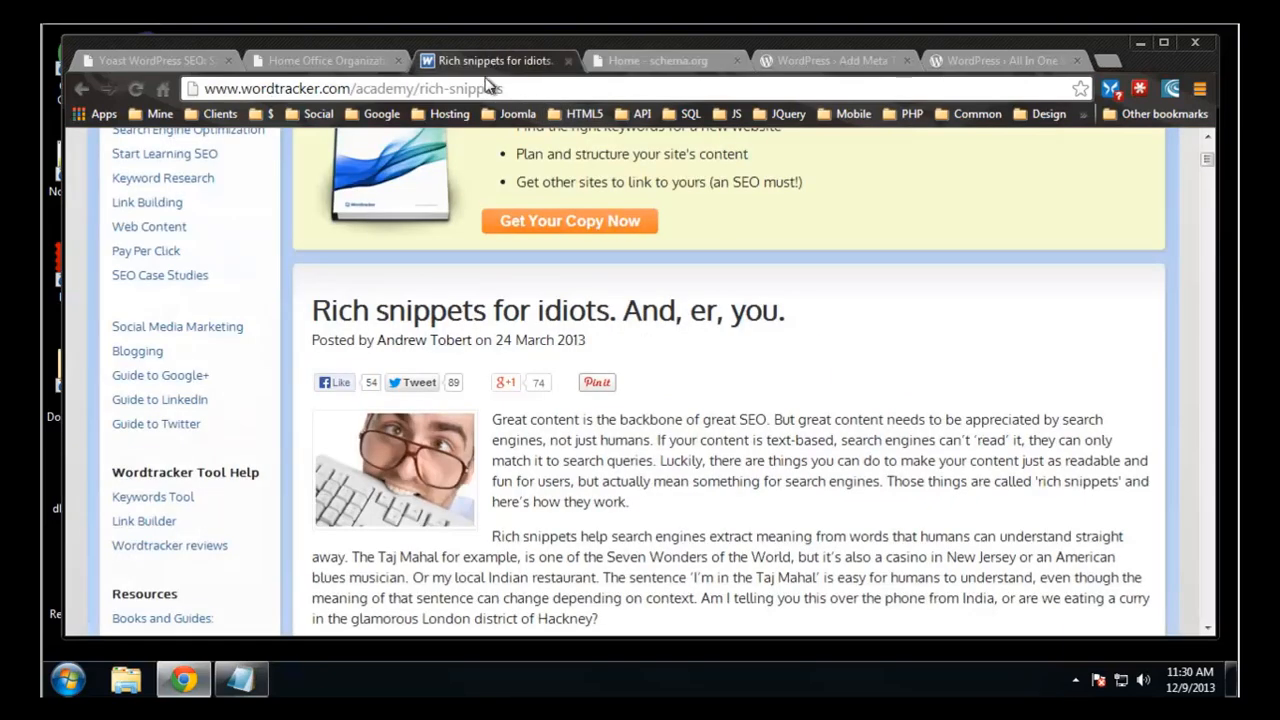
scroll(430, 175, "up", 2)
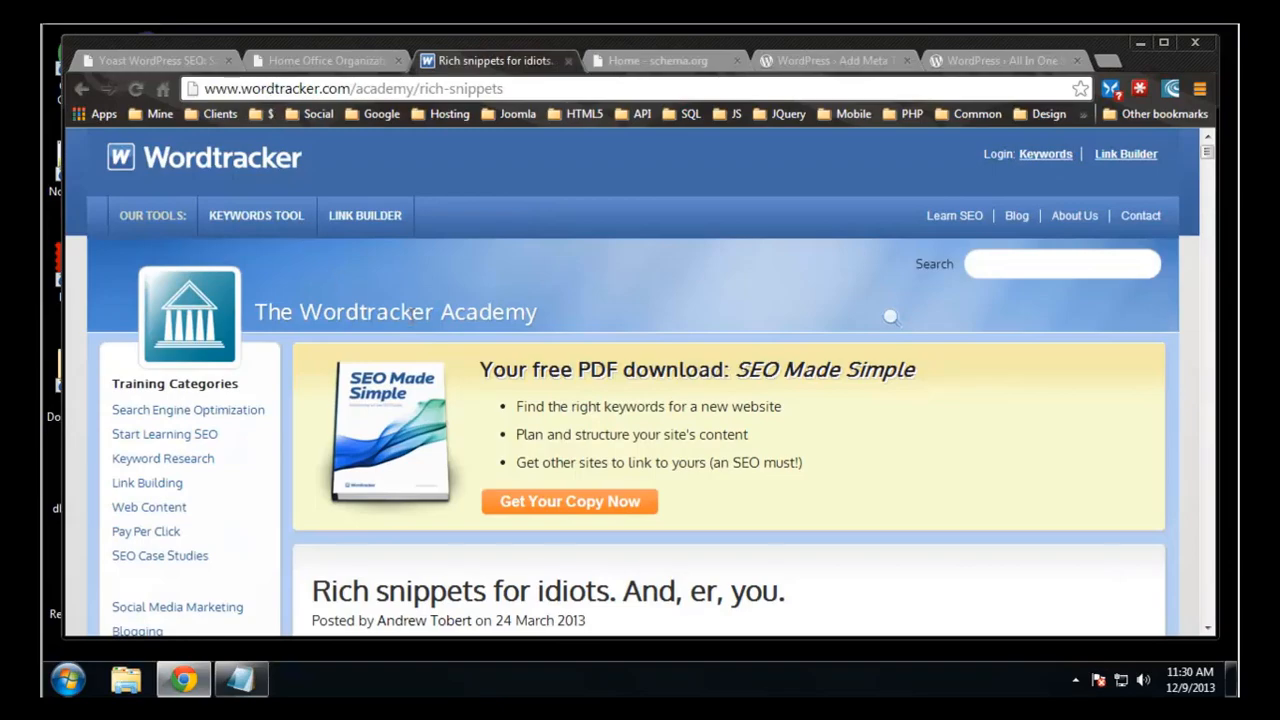
- Read the article's rich snippet examples for people, reviews and events, comparing the Singin' in the Rain and Wicked the Musical search results
scroll(348, 282, "down", 1)
scroll(360, 278, "down", 10)
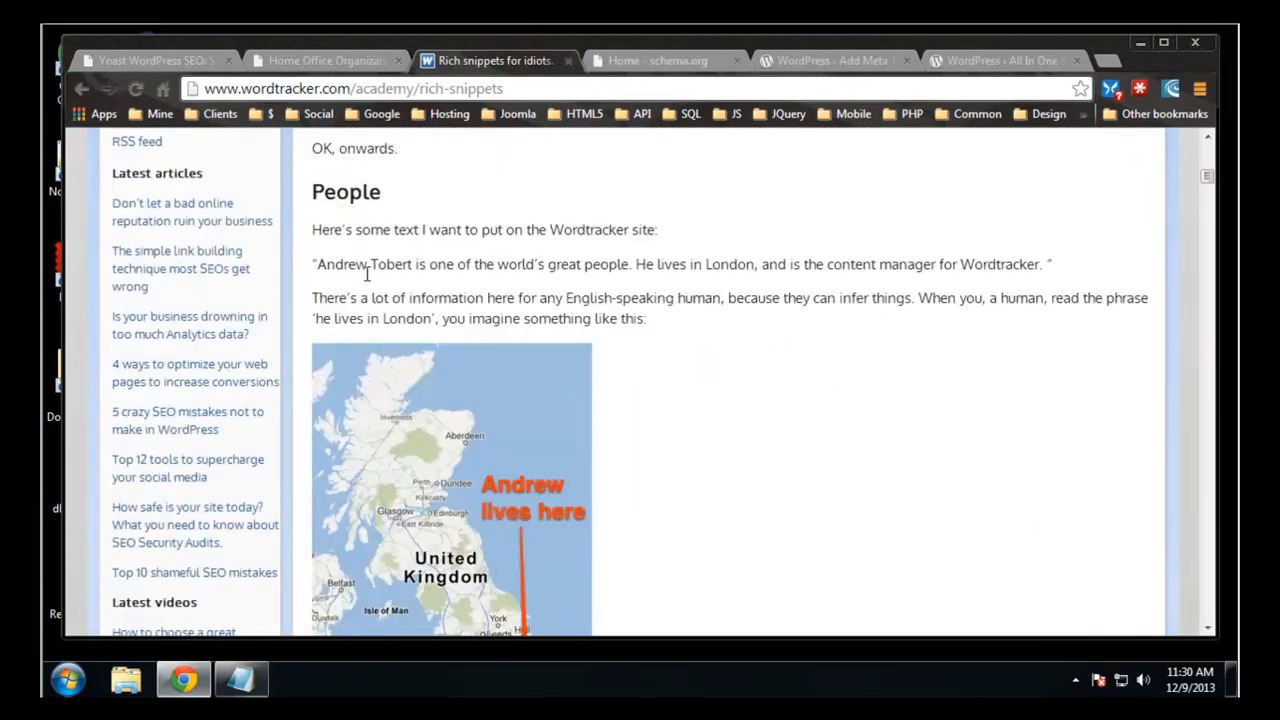
scroll(367, 273, "down", 10)
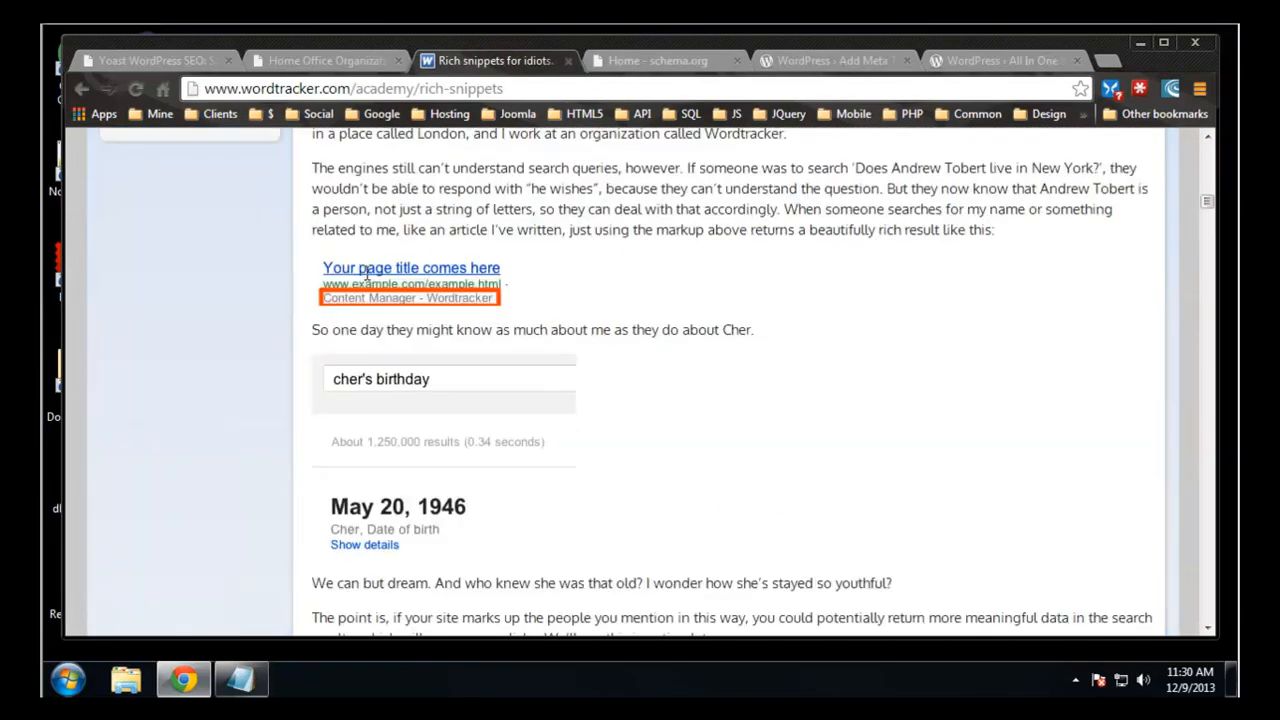
scroll(367, 273, "down", 10)
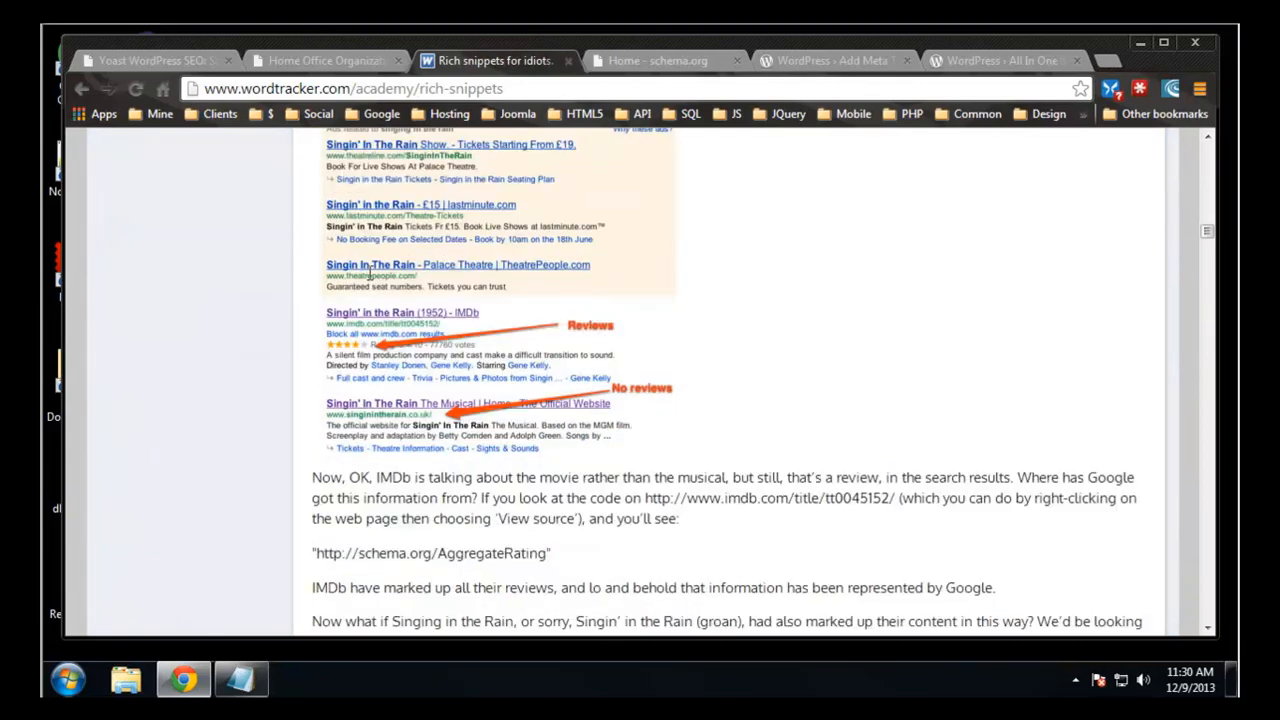
scroll(400, 421, "up", 1)
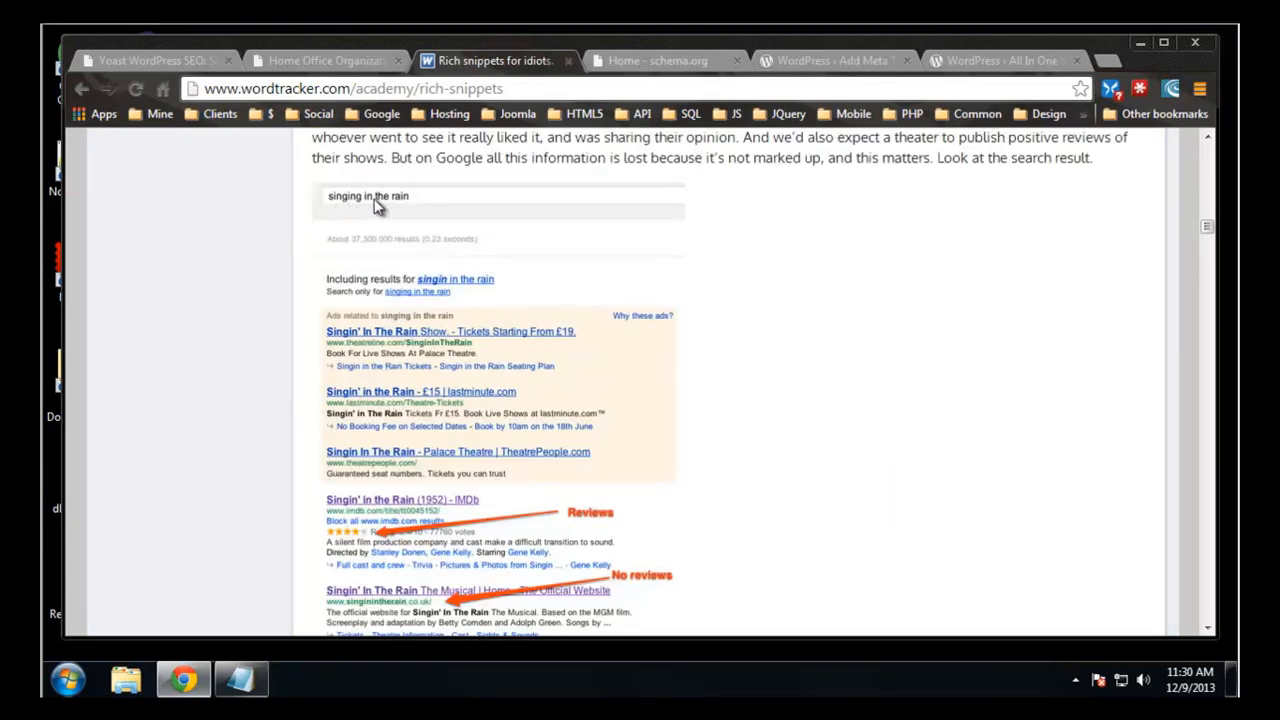
scroll(500, 306, "down", 1)
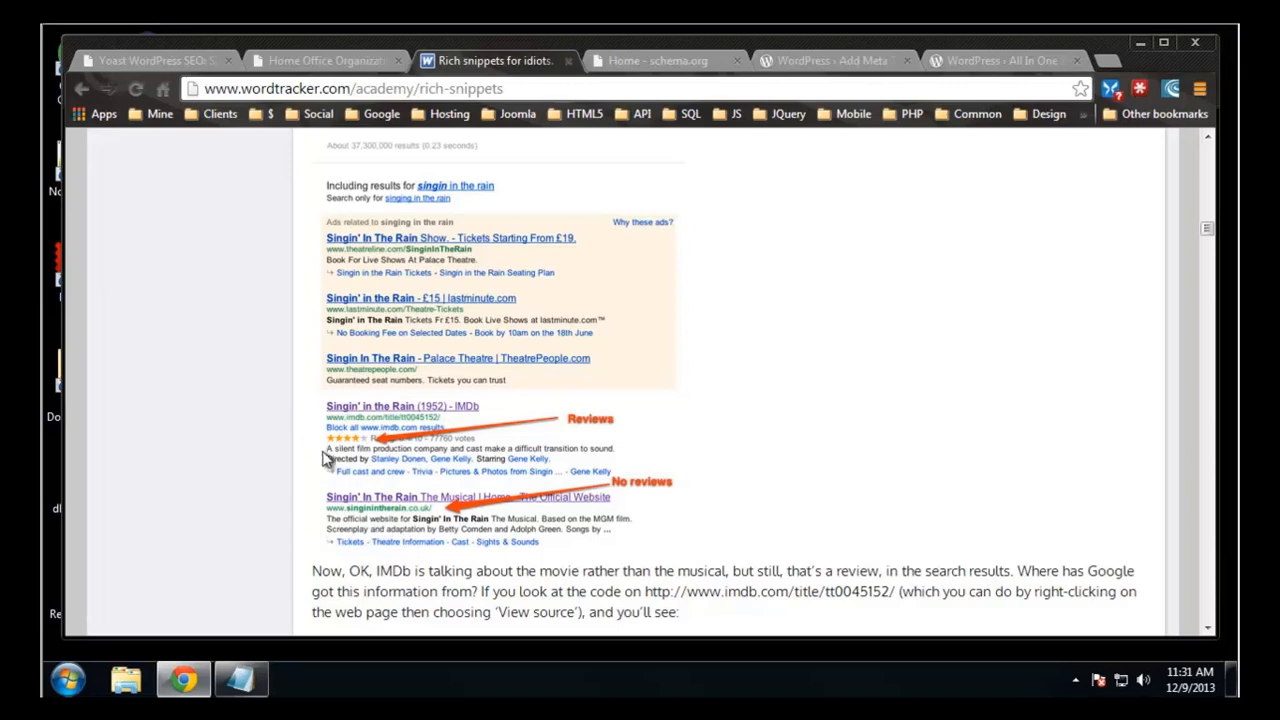
scroll(295, 435, "down", 6)
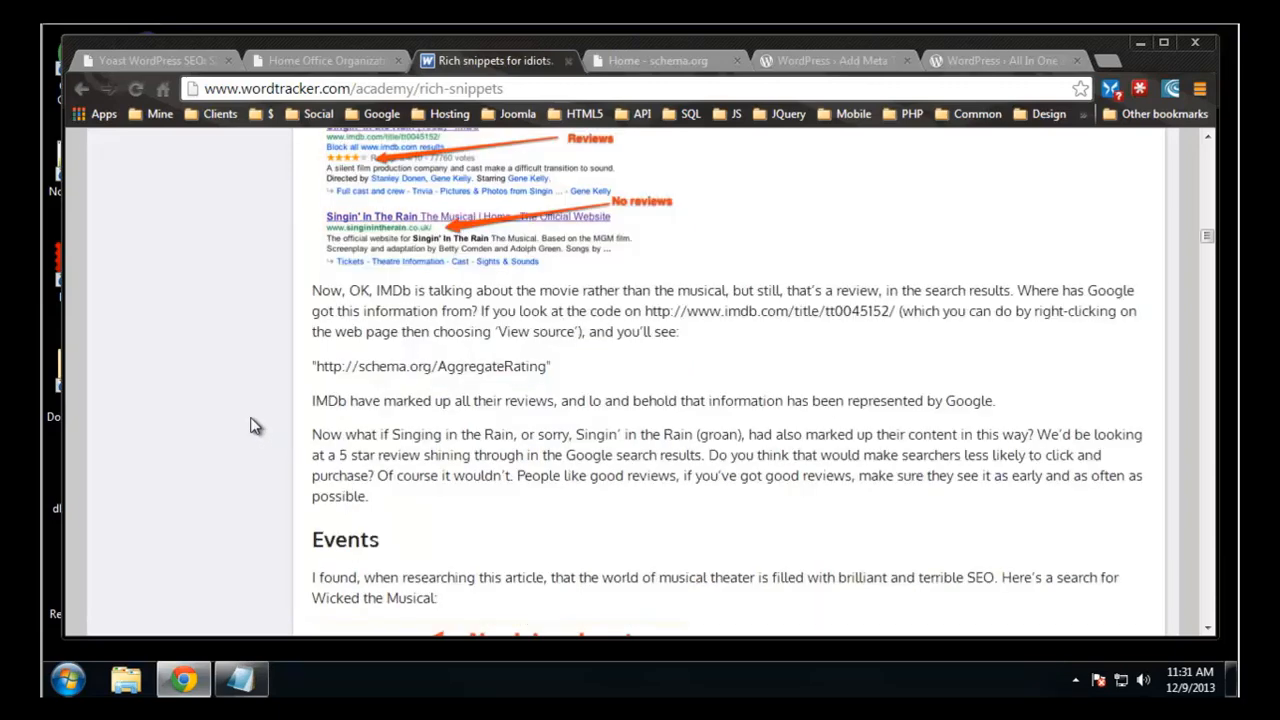
scroll(345, 285, "down", 1)
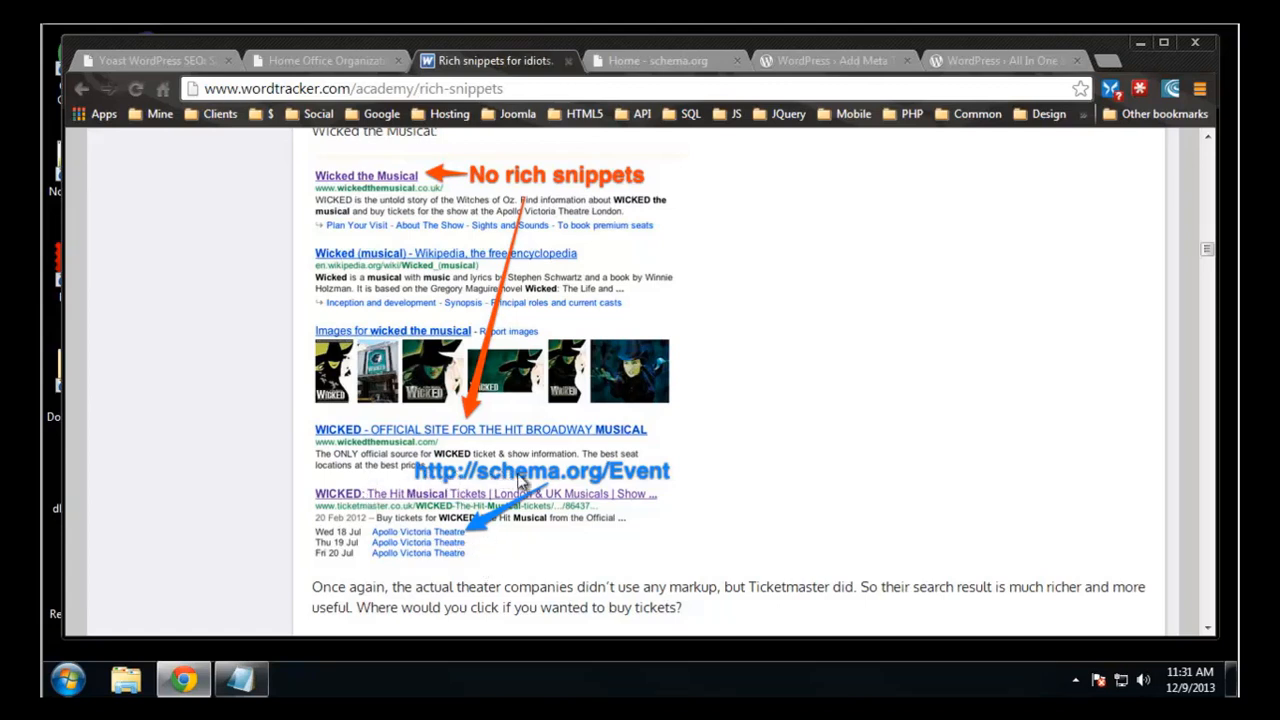
- Read the "How it works" section, covering the schema.org Person properties, birthDate, givenName and familyName, through to the PostalAddress sample code
scroll(605, 483, "down", 7)
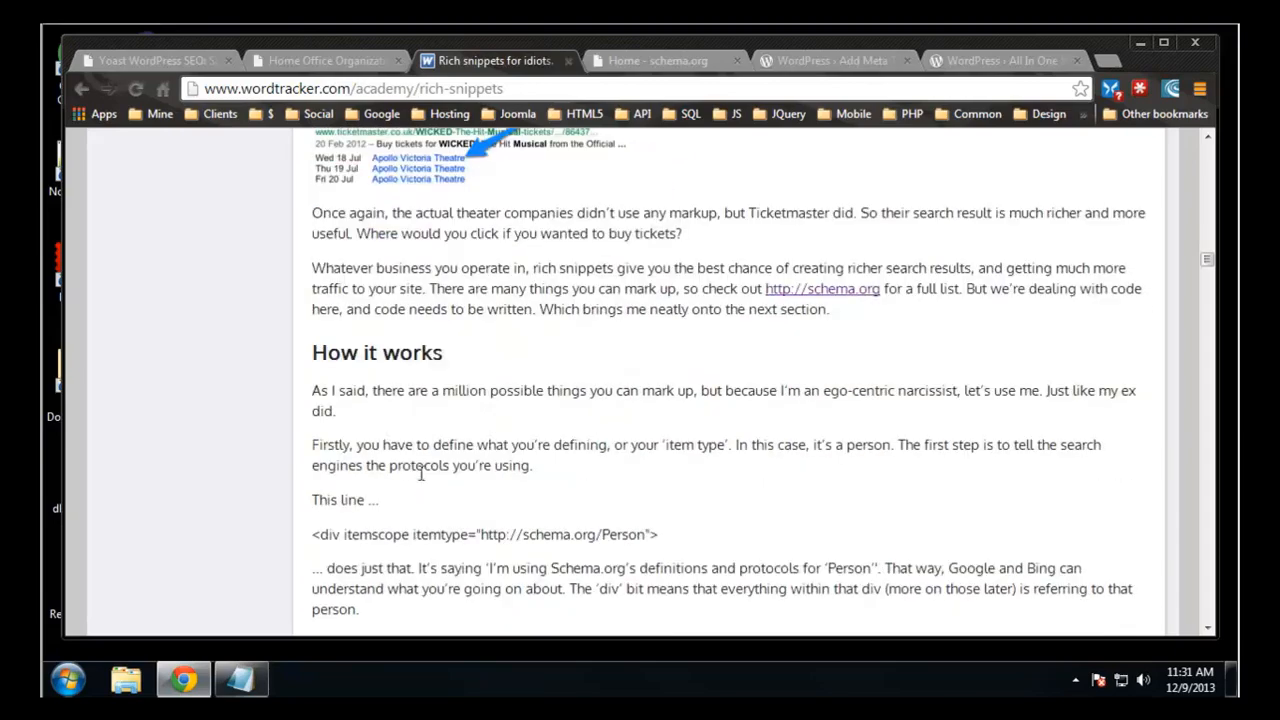
scroll(300, 374, "up", 3)
scroll(300, 374, "down", 4)
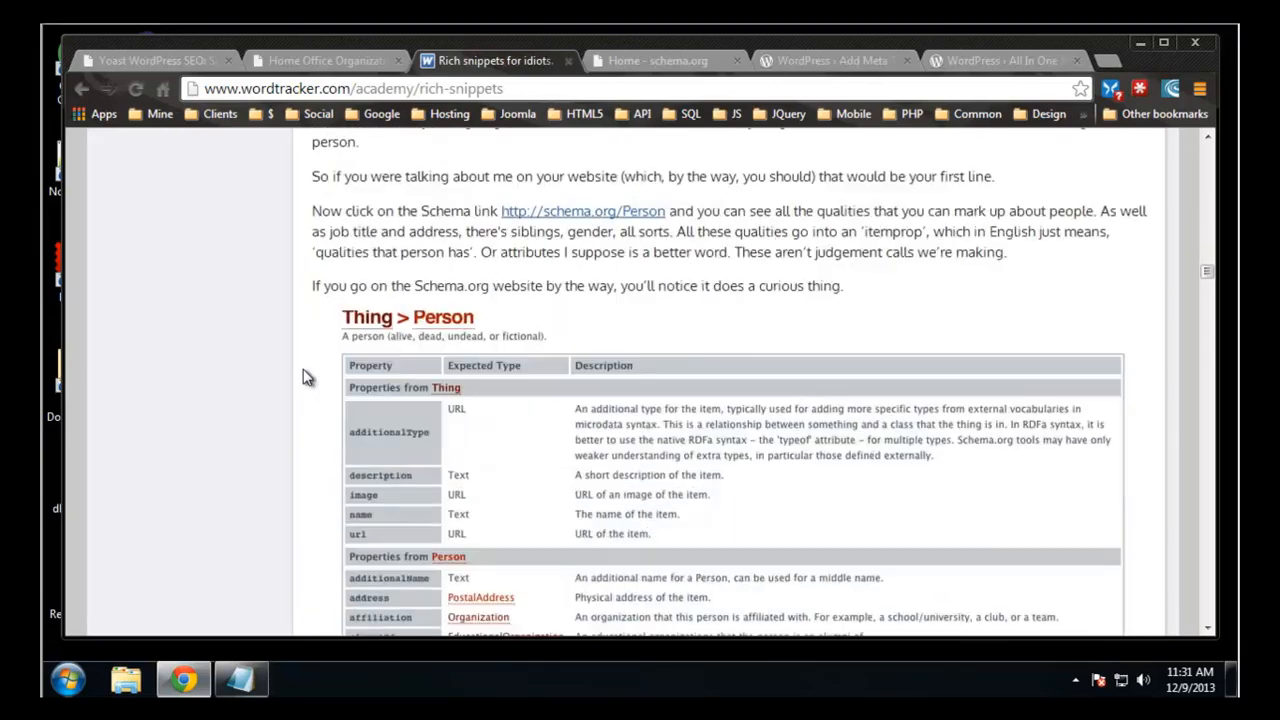
scroll(205, 200, "down", 3)
scroll(212, 213, "up", 1)
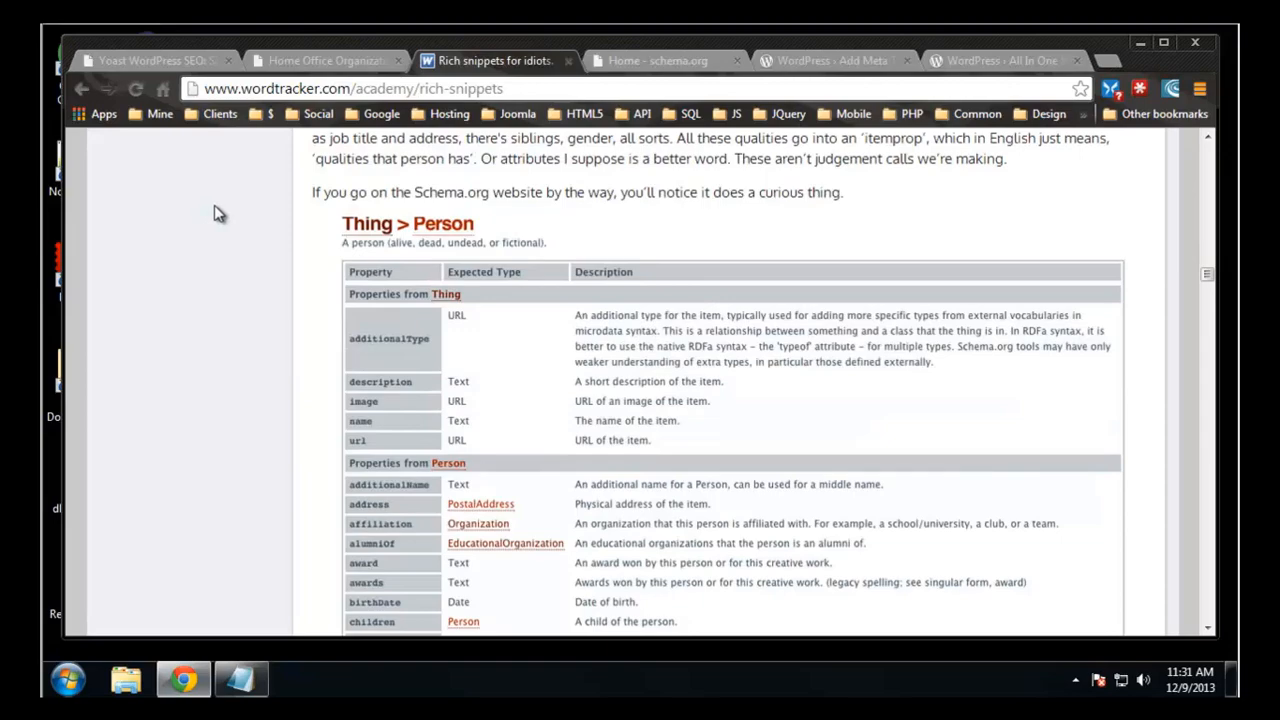
scroll(218, 213, "down", 9)
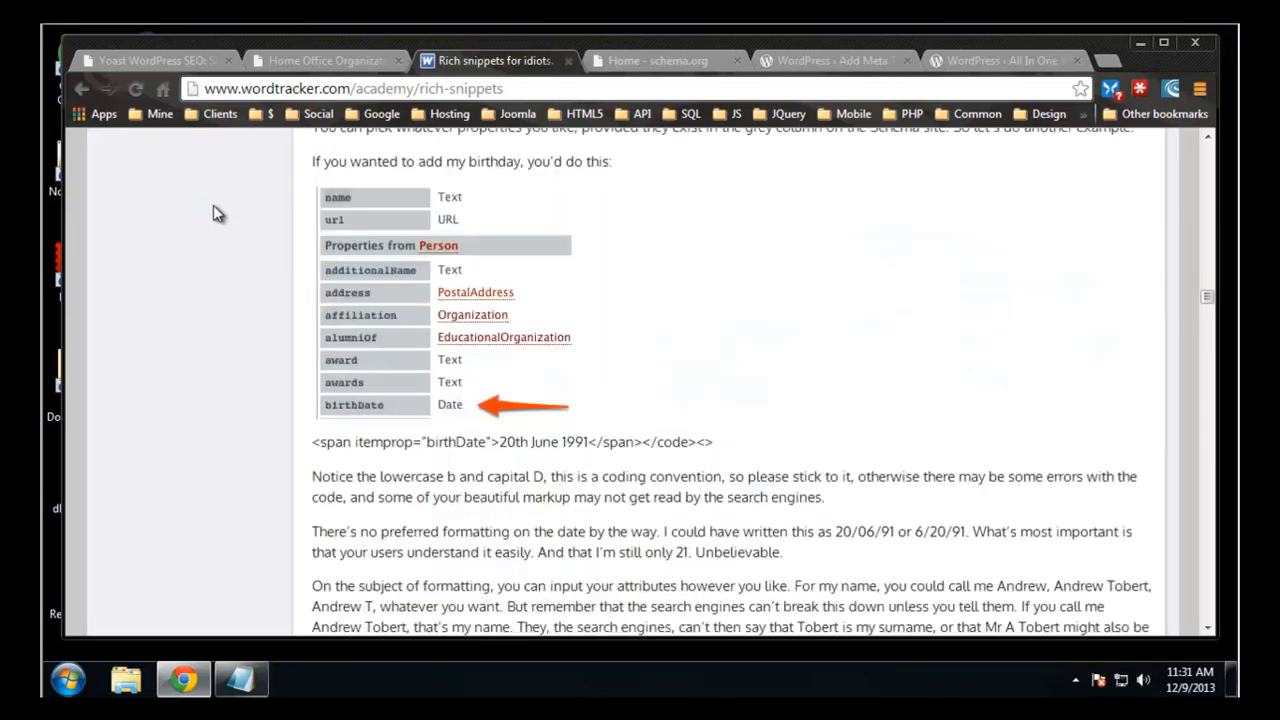
scroll(213, 205, "down", 5)
scroll(213, 205, "up", 5)
scroll(210, 210, "down", 5)
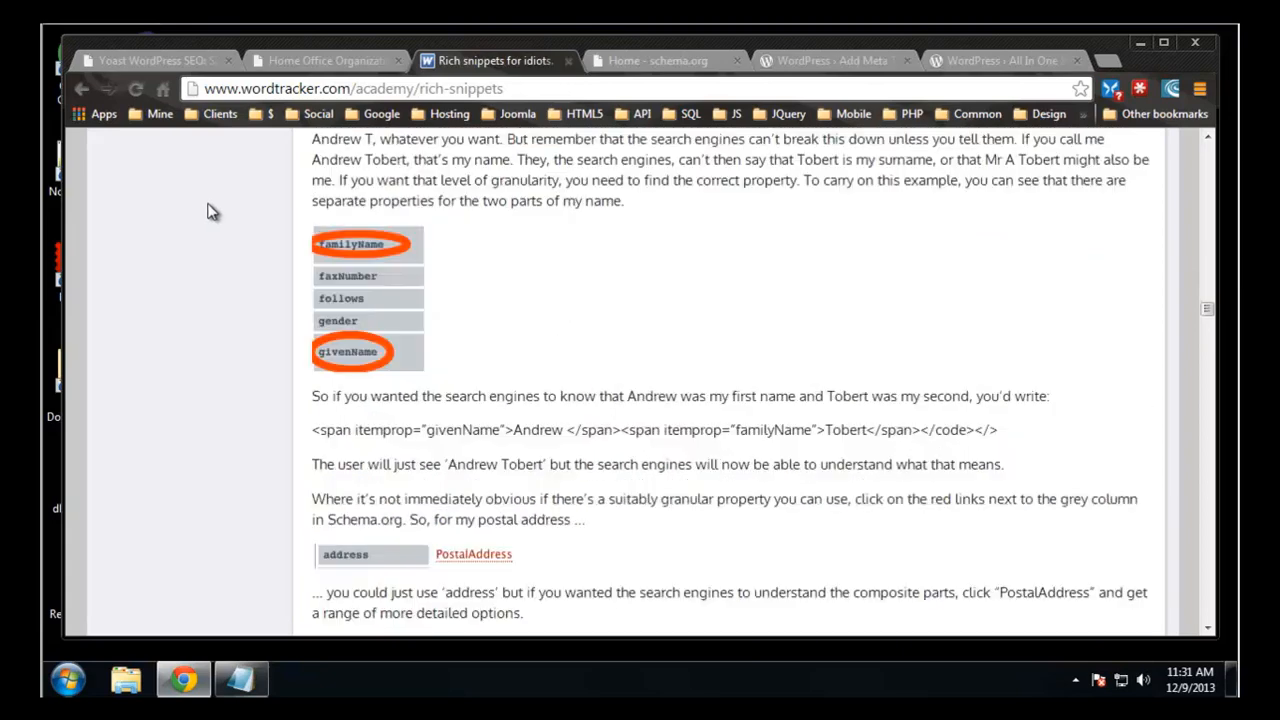
scroll(213, 210, "down", 3)
scroll(207, 210, "down", 2)
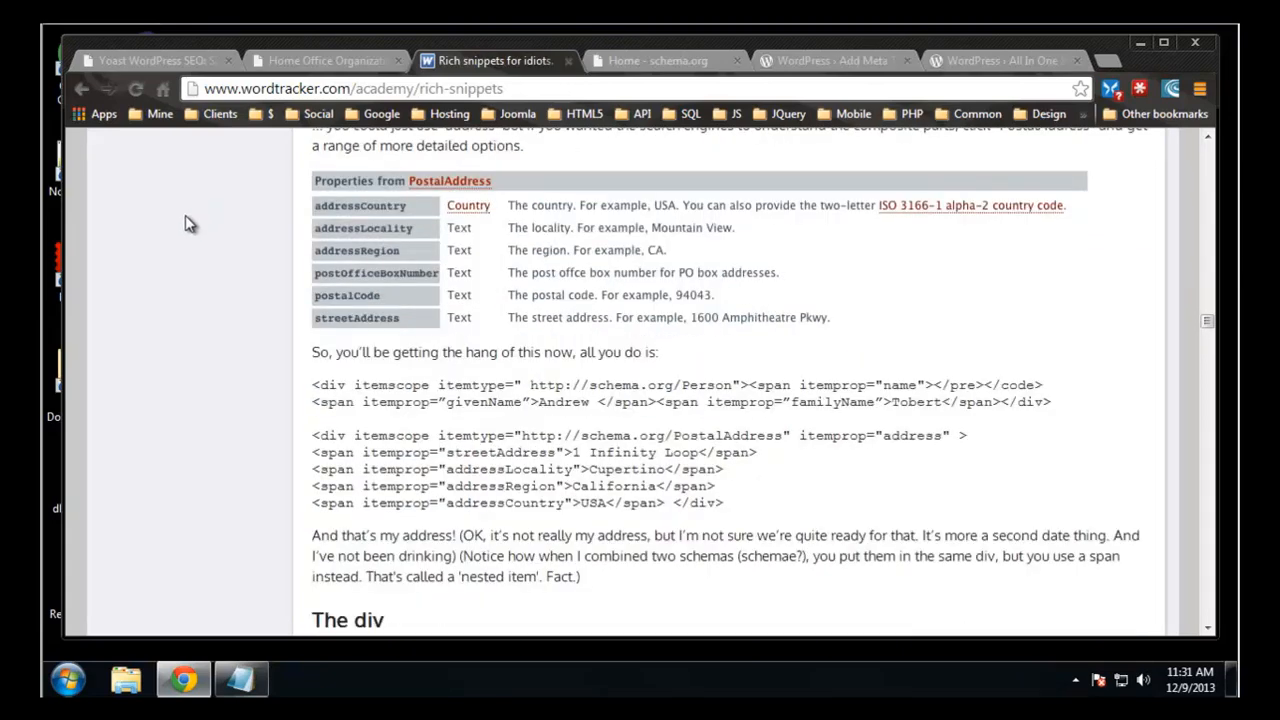
scroll(240, 282, "down", 1)
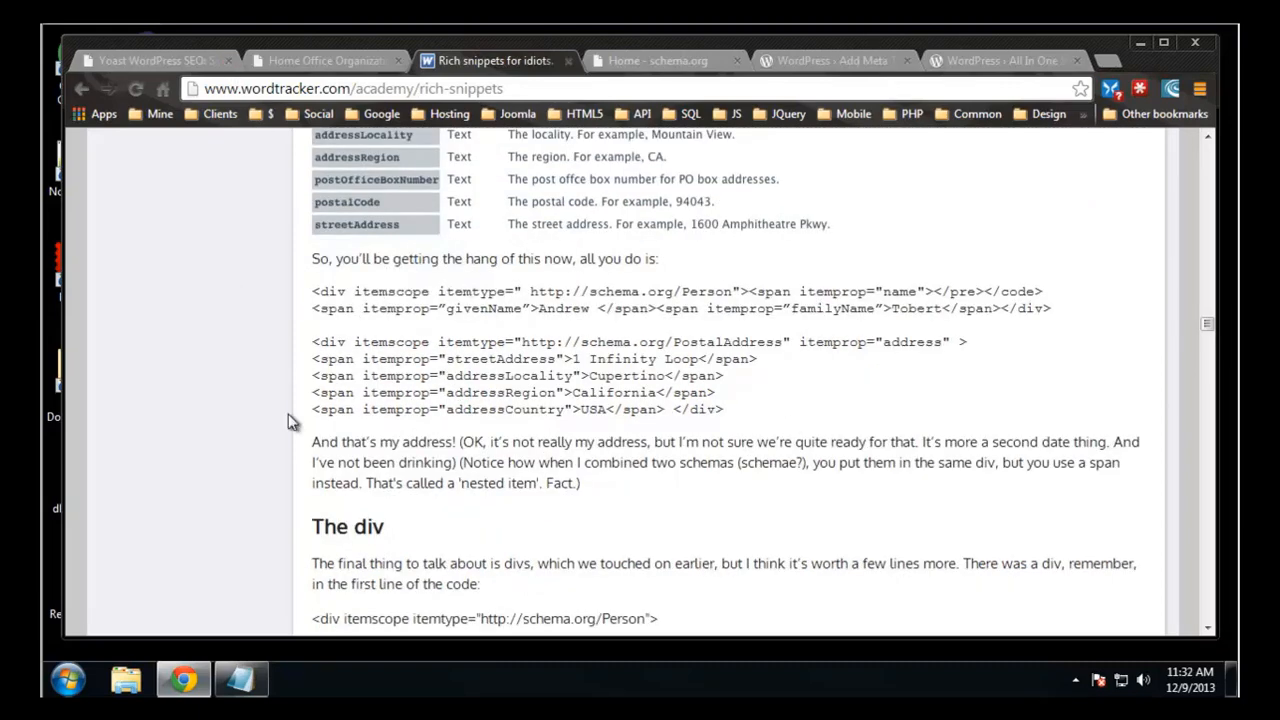
- Highlight the parts of the Person sample markup in turn: itemscope, itemtype, the schema.org/Person URL, and the givenName and familyName properties
double_click(322, 291)
left_click_drag(432, 291, 356, 291)
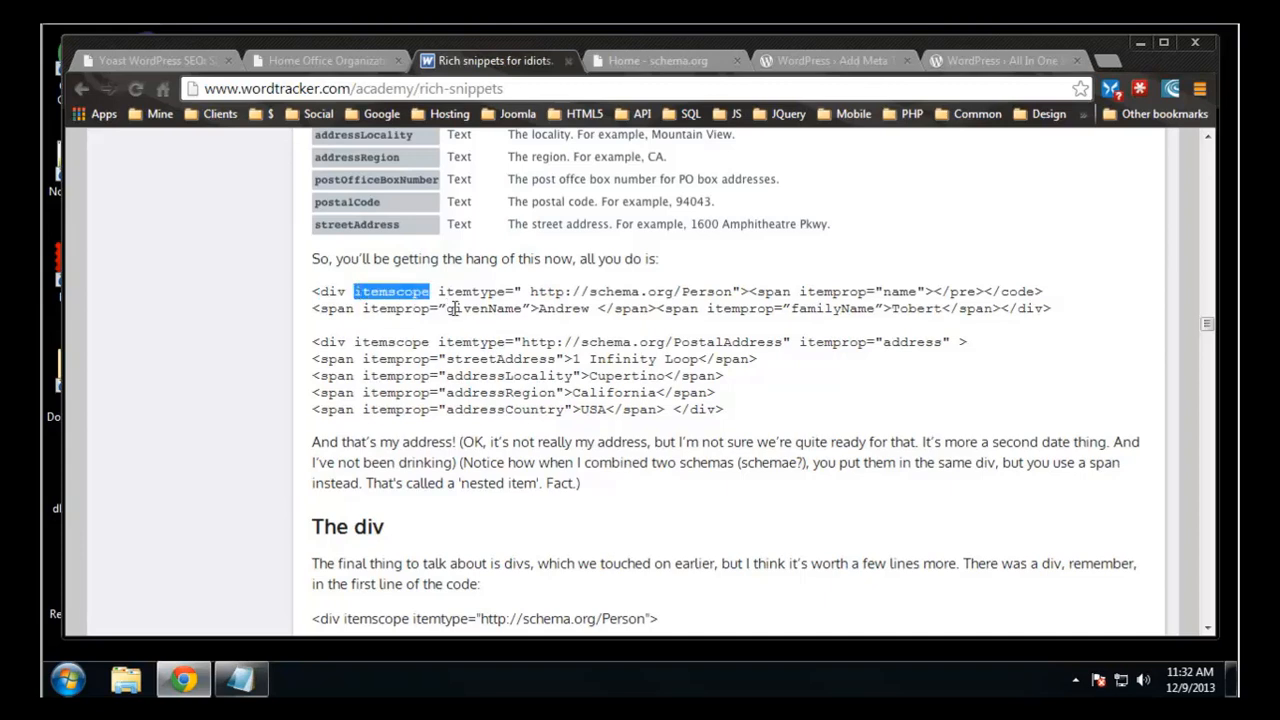
left_click_drag(438, 291, 507, 291)
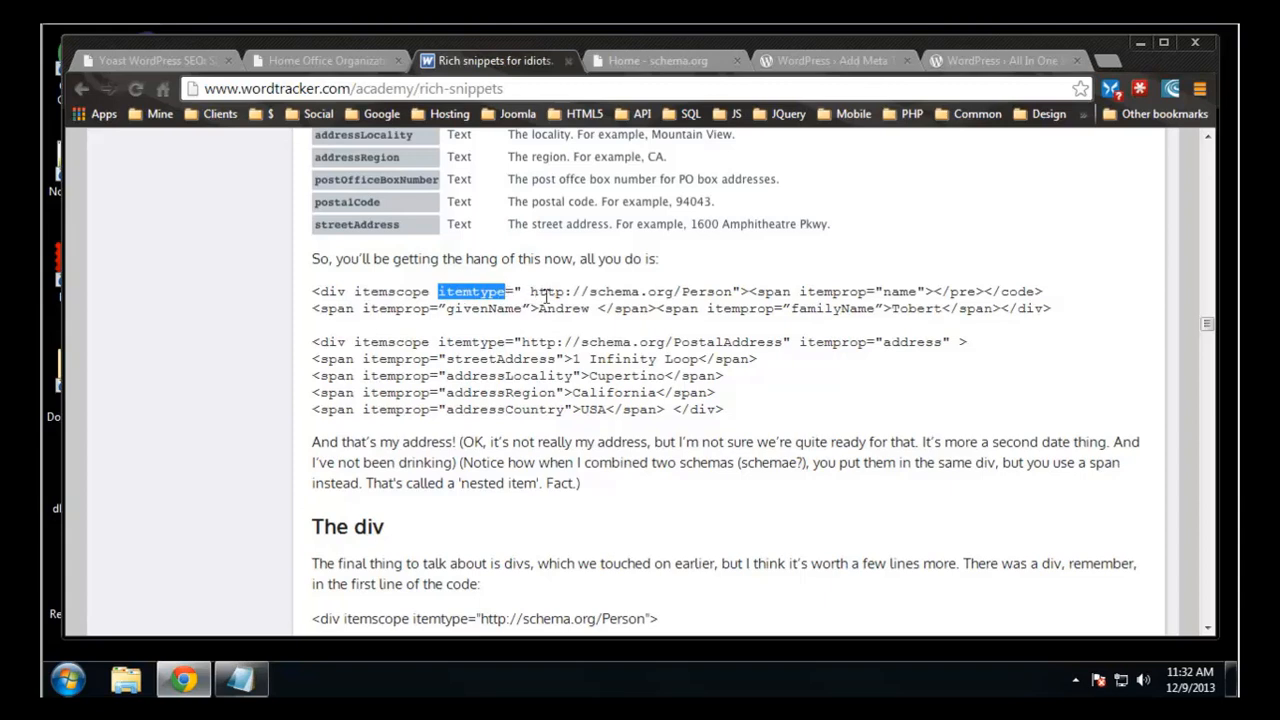
left_click_drag(737, 291, 530, 291)
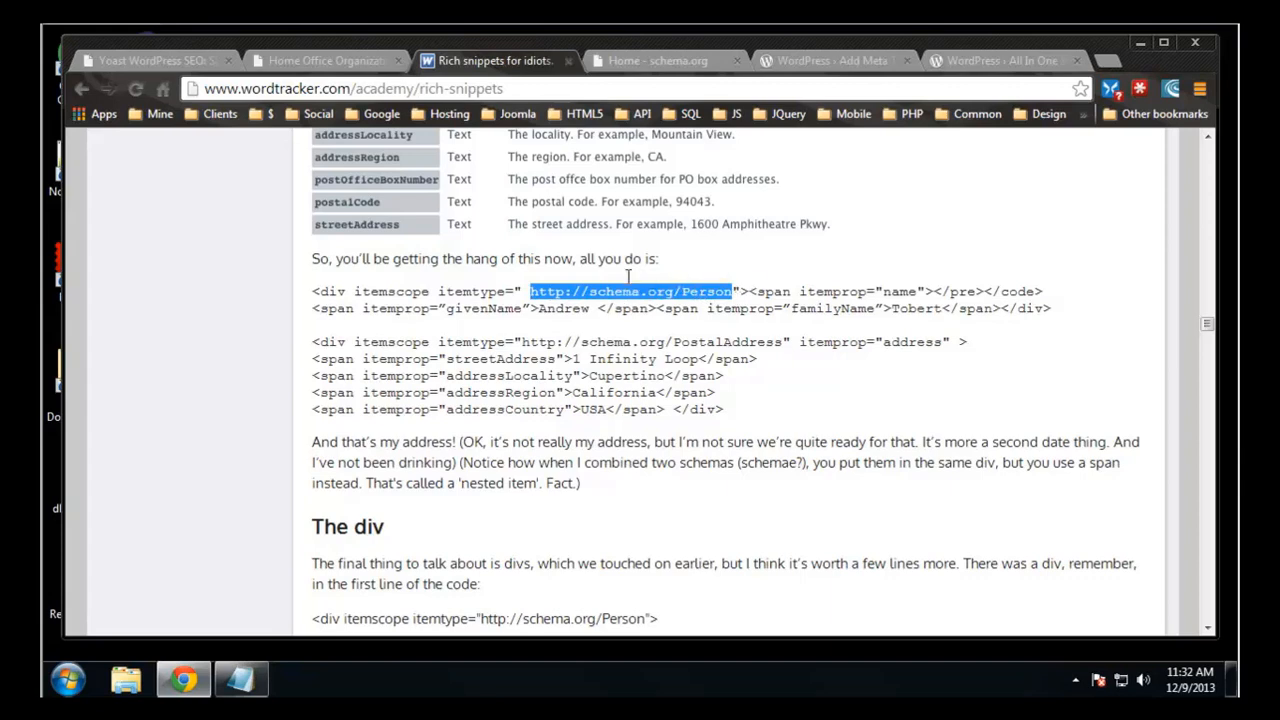
left_click(438, 309)
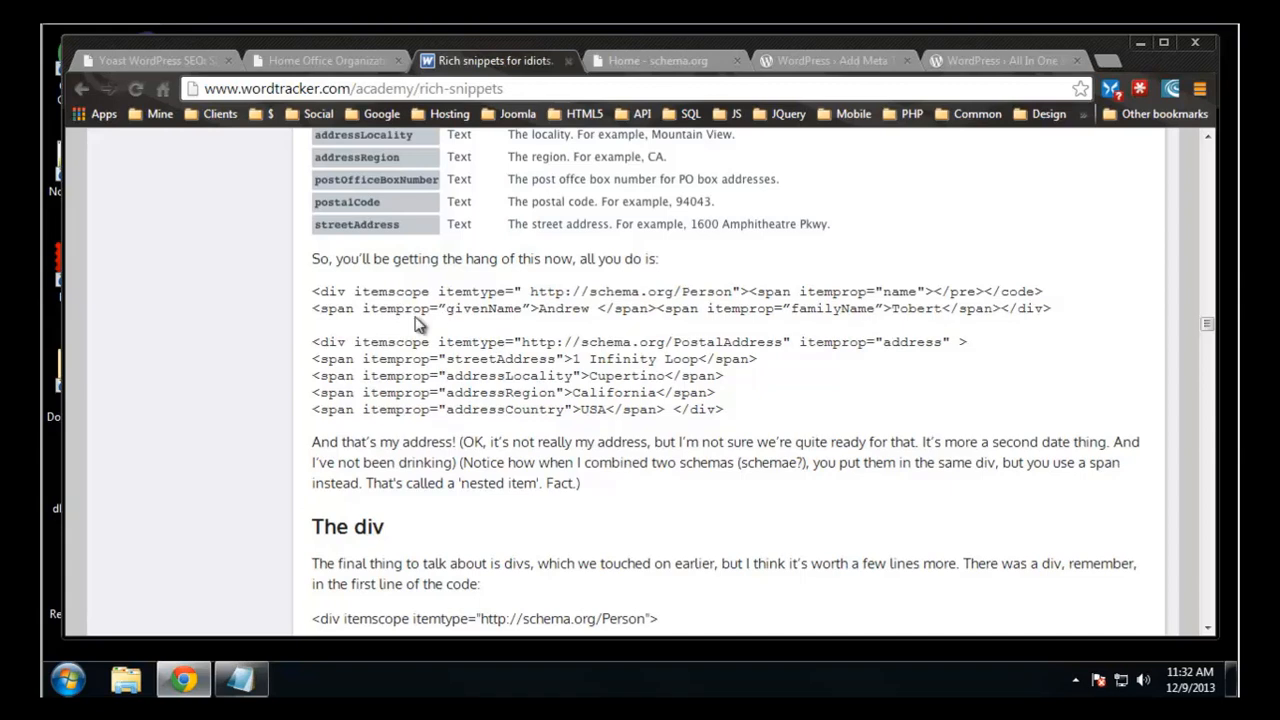
left_click_drag(380, 309, 530, 309)
left_click(775, 314)
left_click_drag(798, 309, 876, 310)
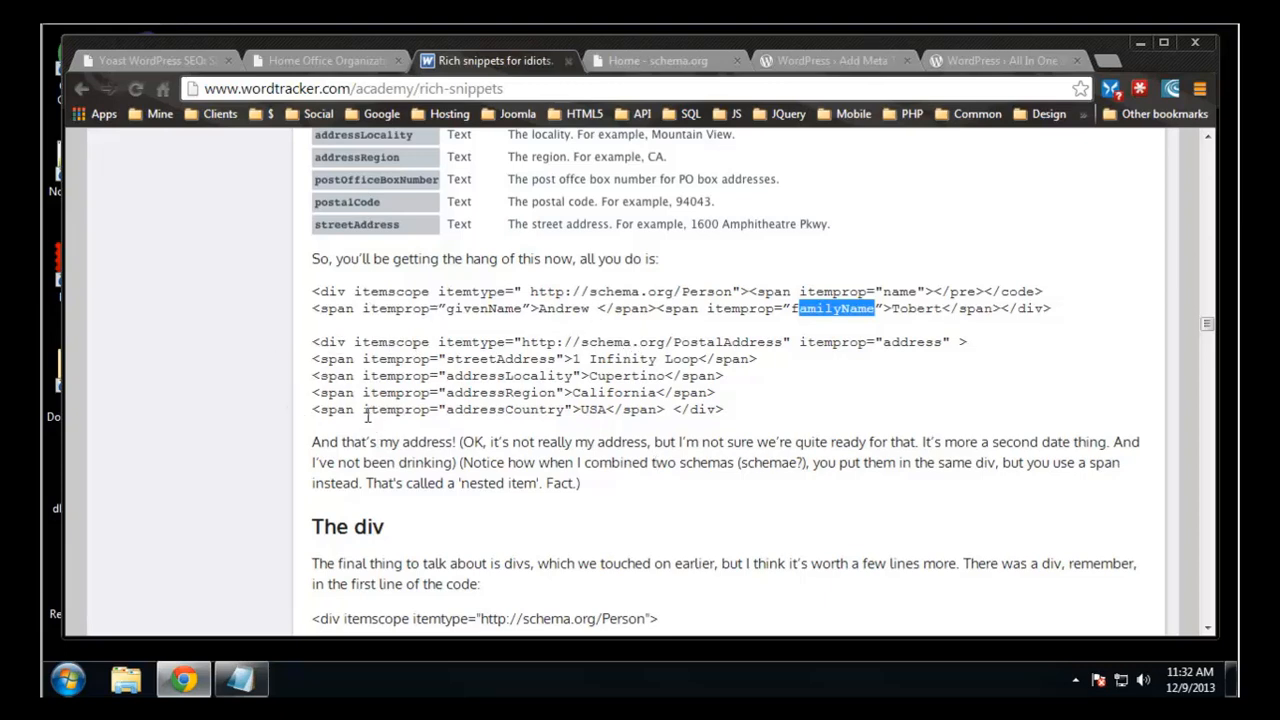
- Highlight the PostalAddress itemtype, the address itemprop and the streetAddress property in the address sample markup
left_click_drag(438, 342, 783, 335)
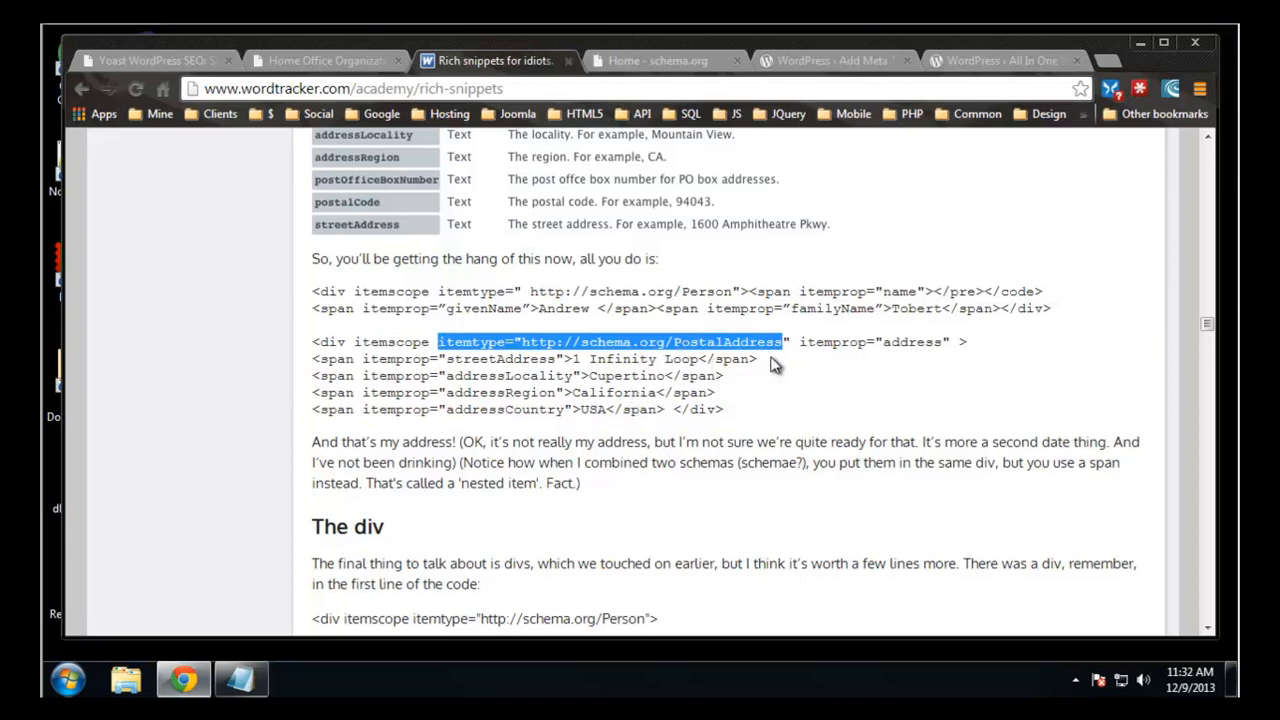
left_click_drag(800, 342, 952, 342)
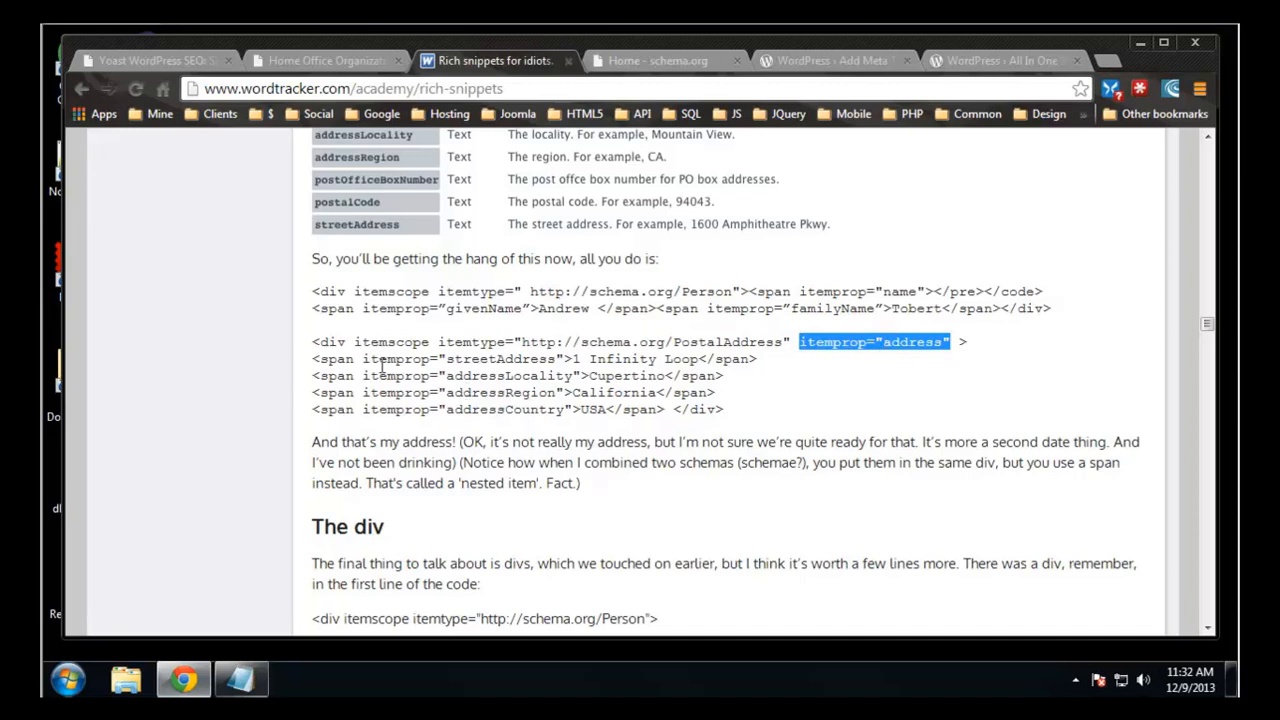
left_click_drag(446, 358, 533, 372)
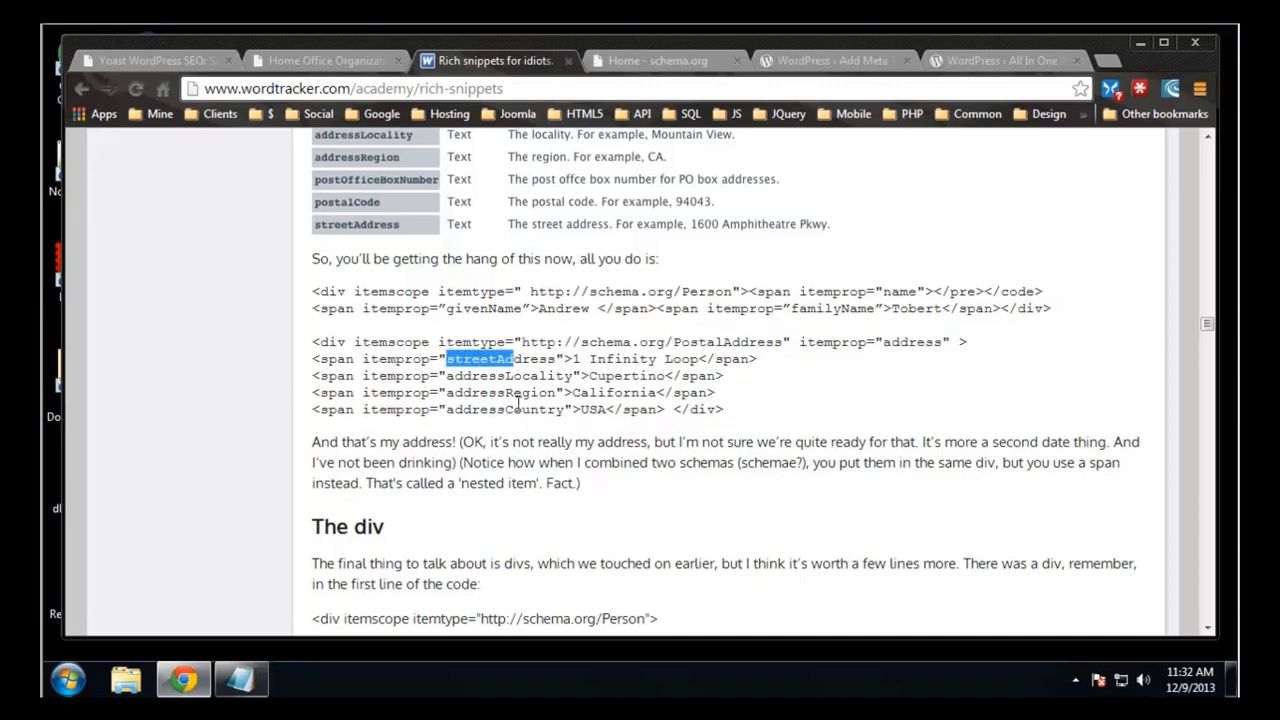
- Read the rest of the article, covering the div explanation, Google's Data Highlighter and the WordPress plugins for inserting rich snippets
scroll(422, 424, "down", 3)
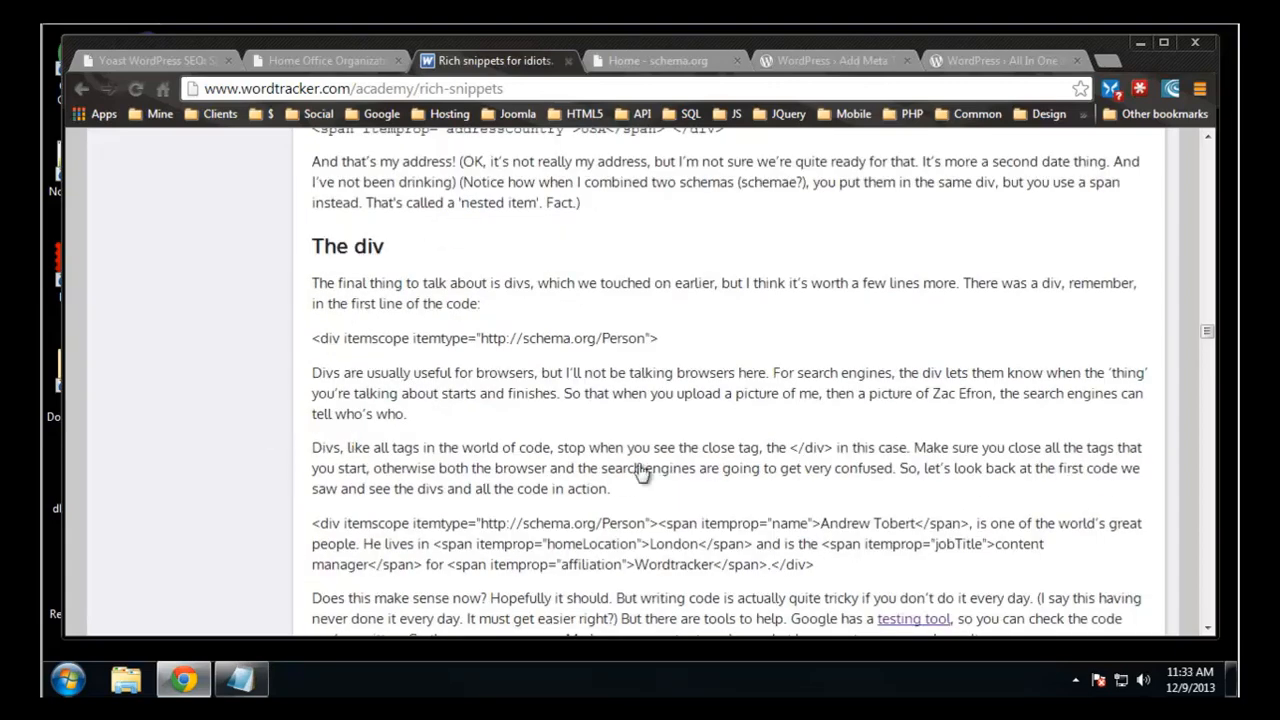
scroll(579, 446, "down", 7)
scroll(579, 444, "down", 5)
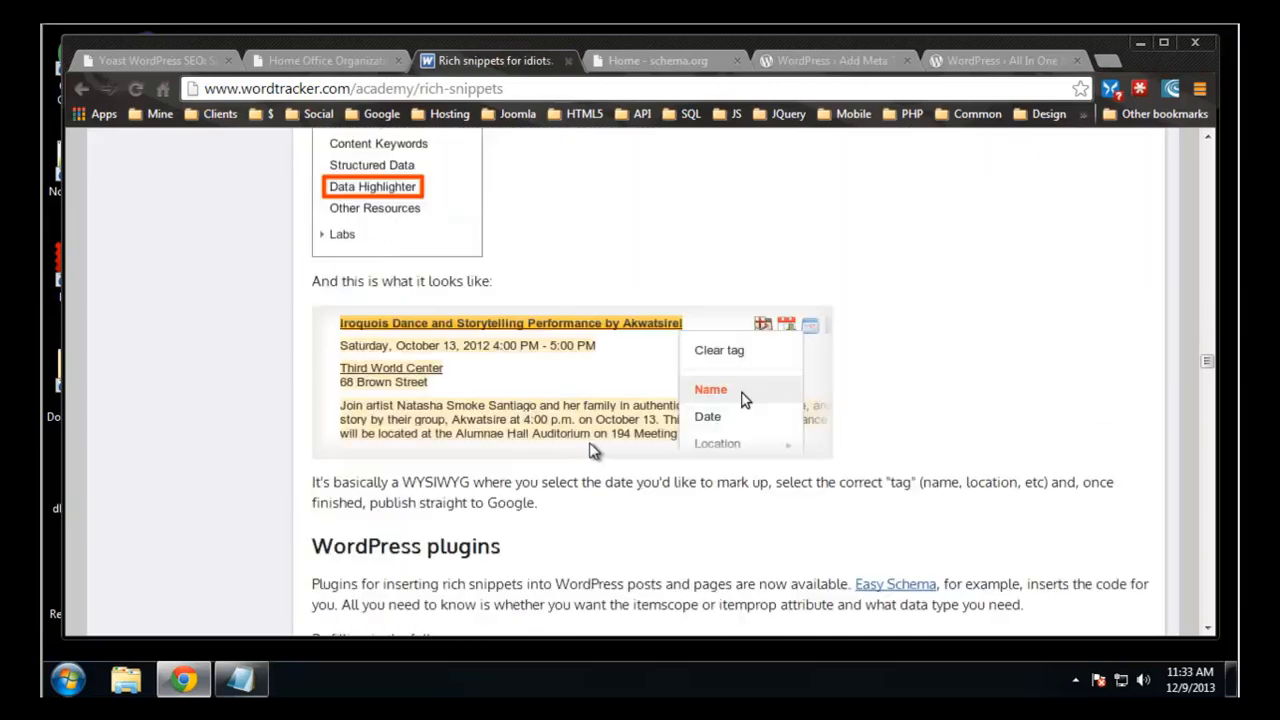
scroll(453, 322, "down", 1)
scroll(453, 322, "down", 3)
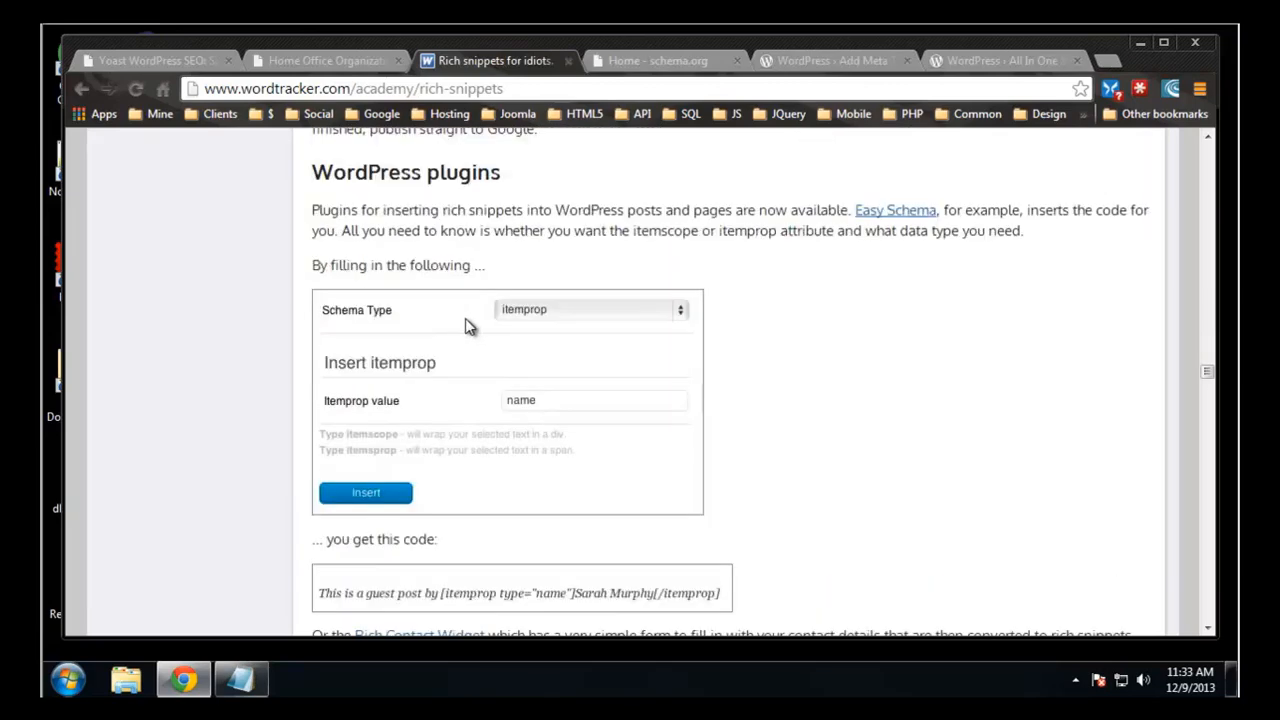
scroll(260, 205, "up", 1)
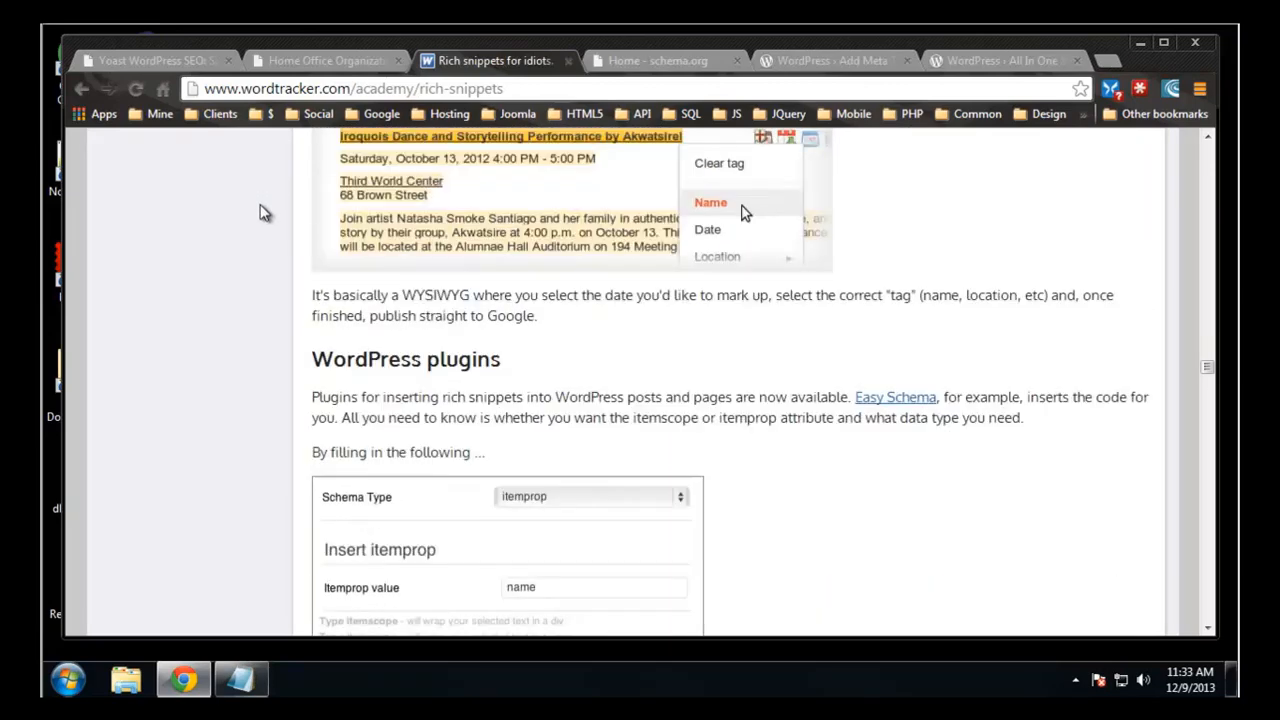
scroll(259, 206, "down", 1)
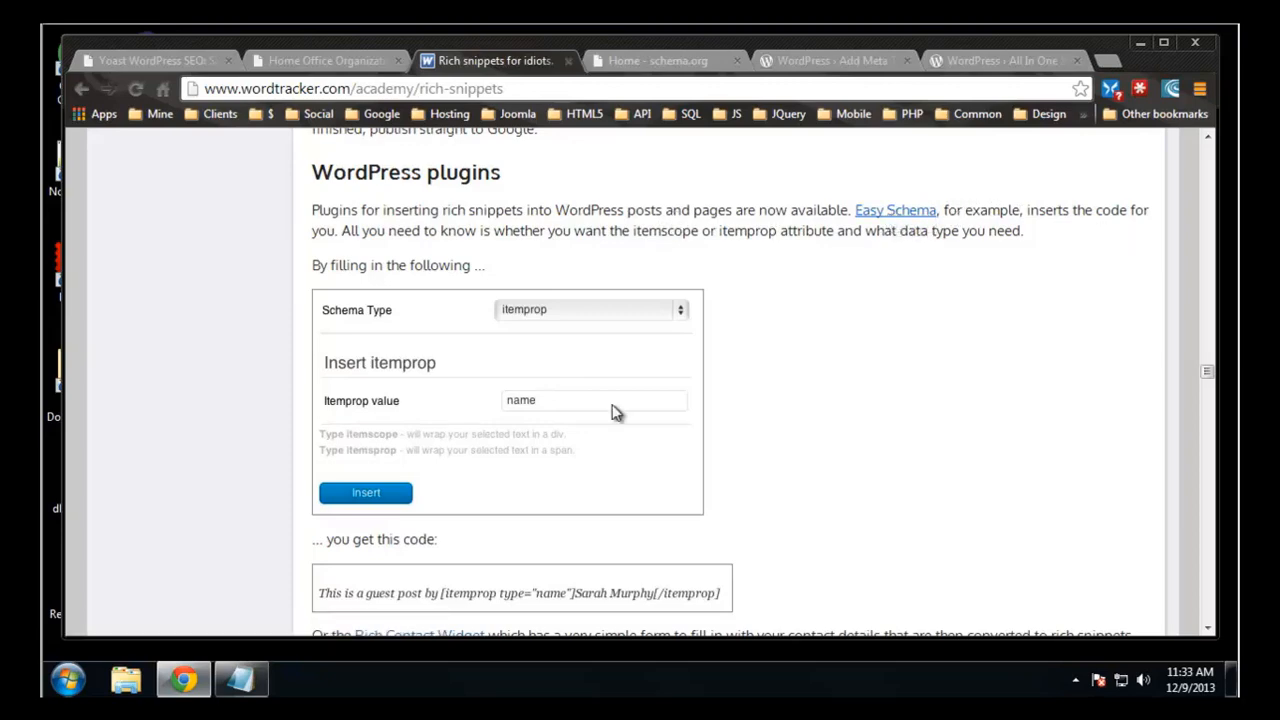
scroll(415, 305, "down", 3)
scroll(415, 305, "down", 3)
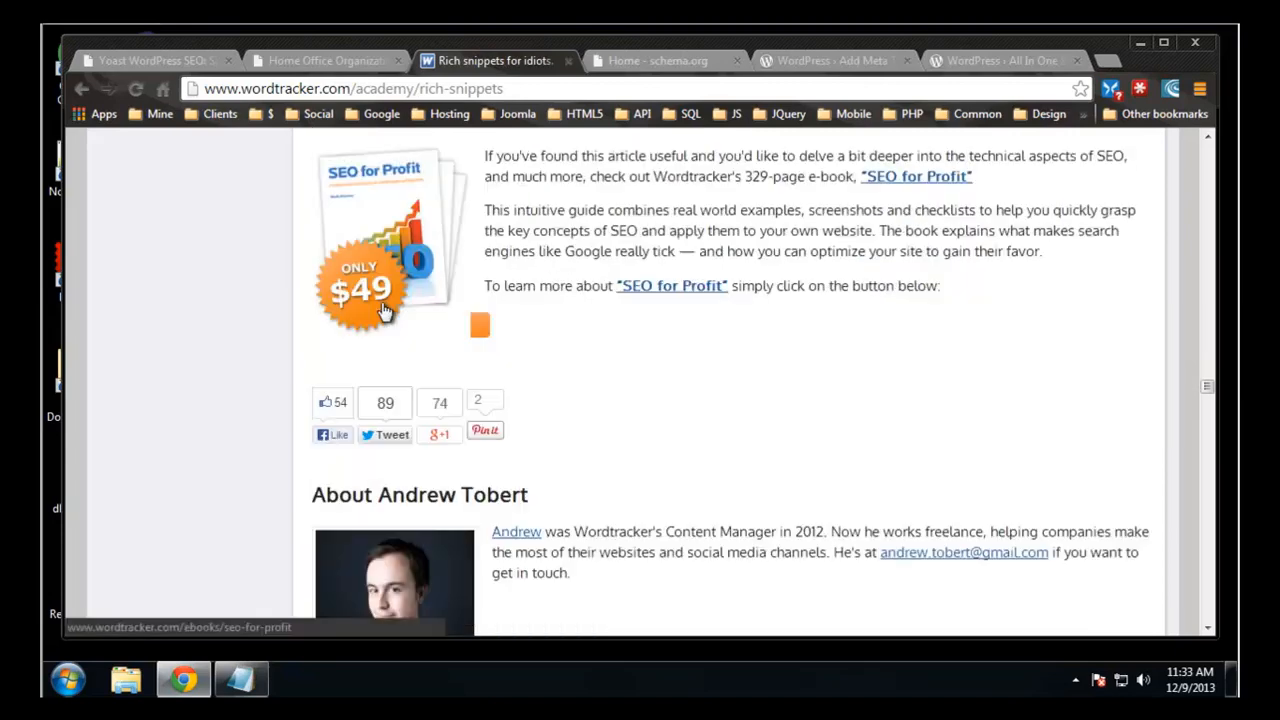
scroll(390, 312, "up", 7)
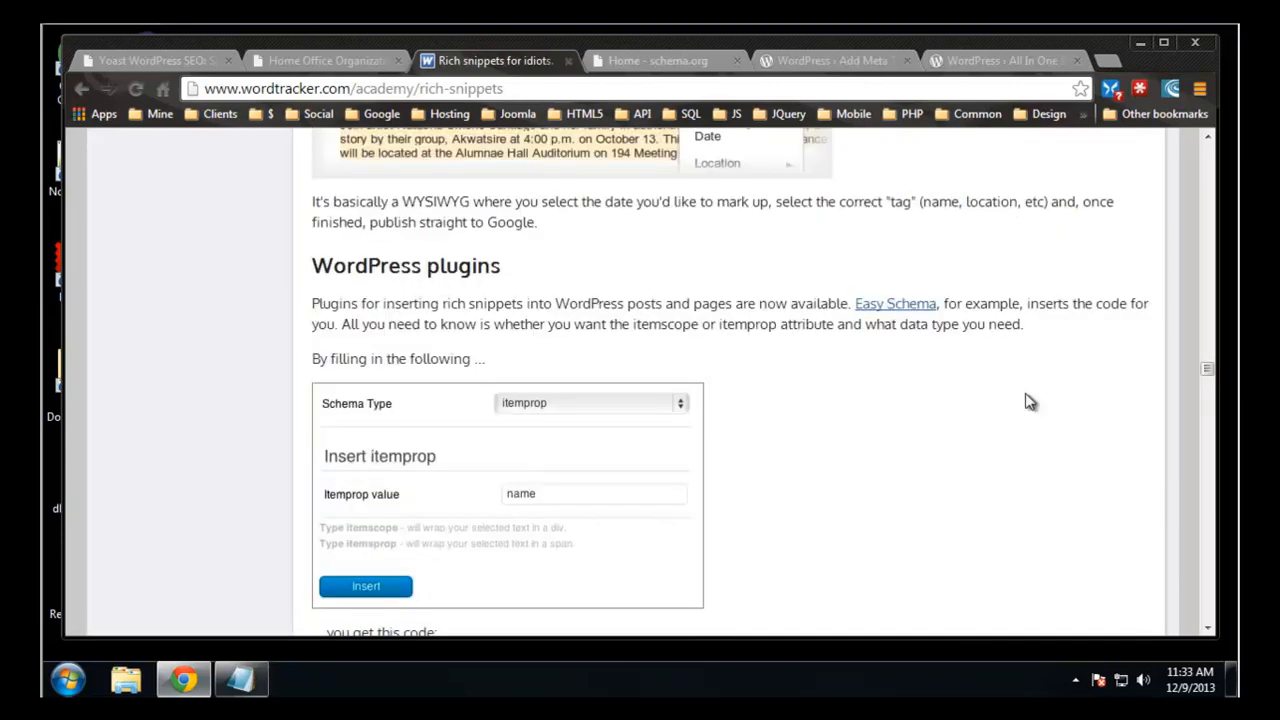
- Follow the article's Easy Schema link to the WordPress Plugin Directory and browse the suggested schema plugins with their ratings and downloads
left_click(880, 306)
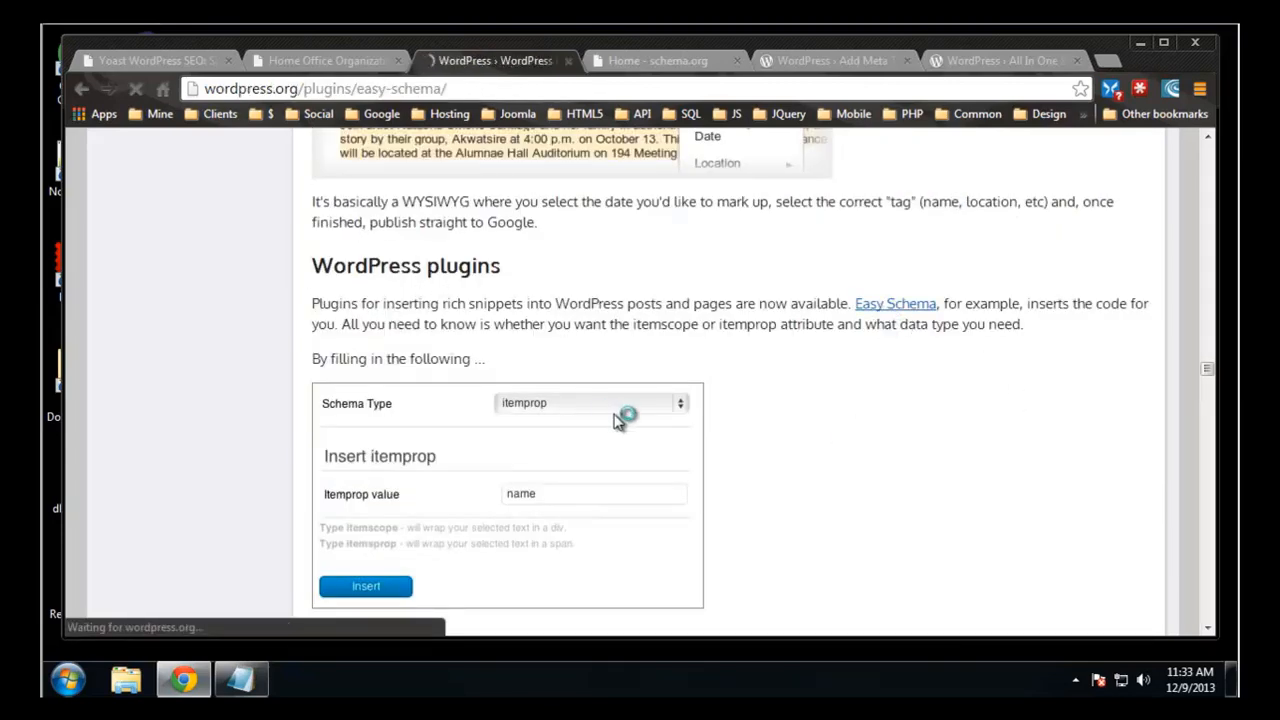
scroll(523, 314, "down", 1)
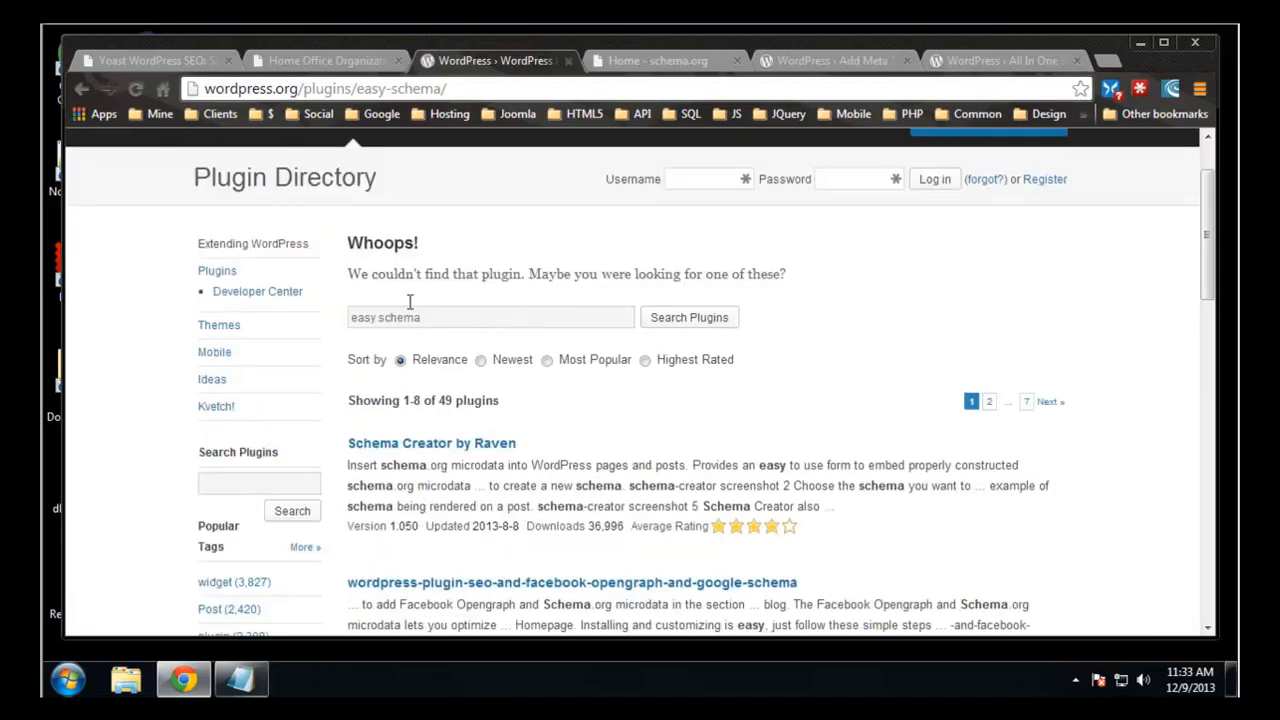
scroll(850, 343, "down", 2)
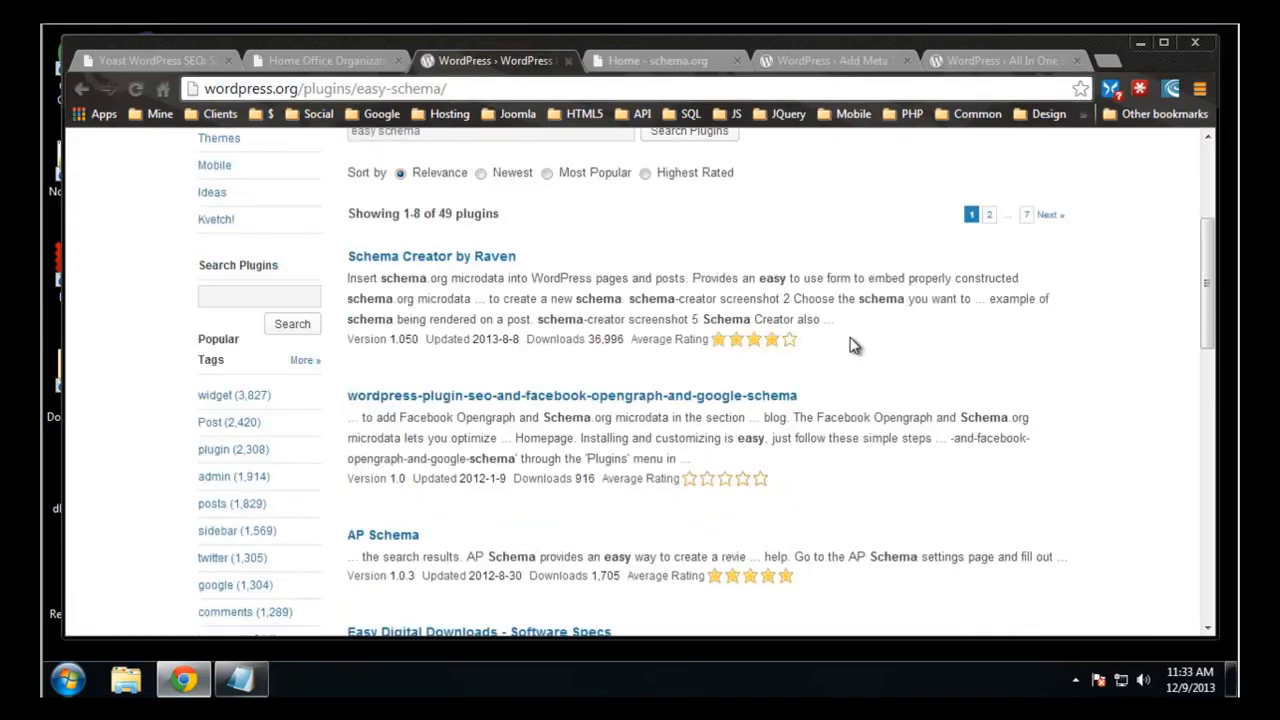
scroll(853, 345, "down", 2)
scroll(850, 343, "down", 3)
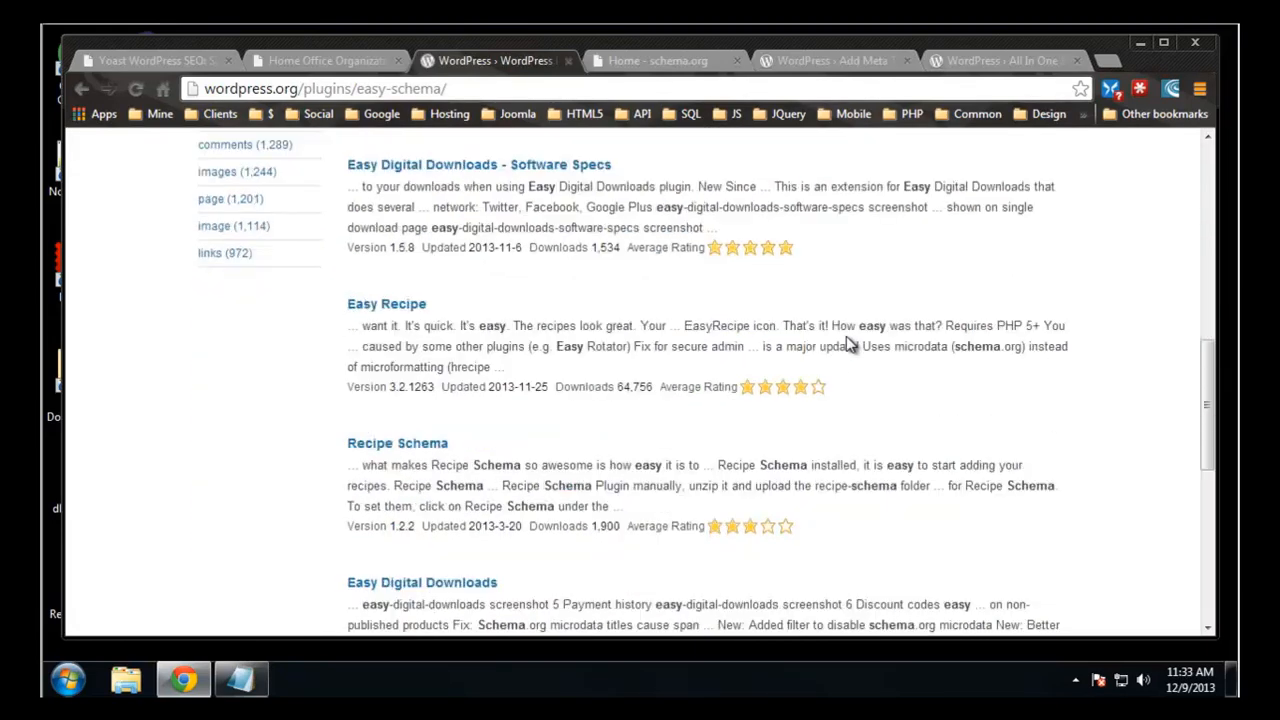
scroll(850, 343, "down", 2)
scroll(850, 343, "up", 6)
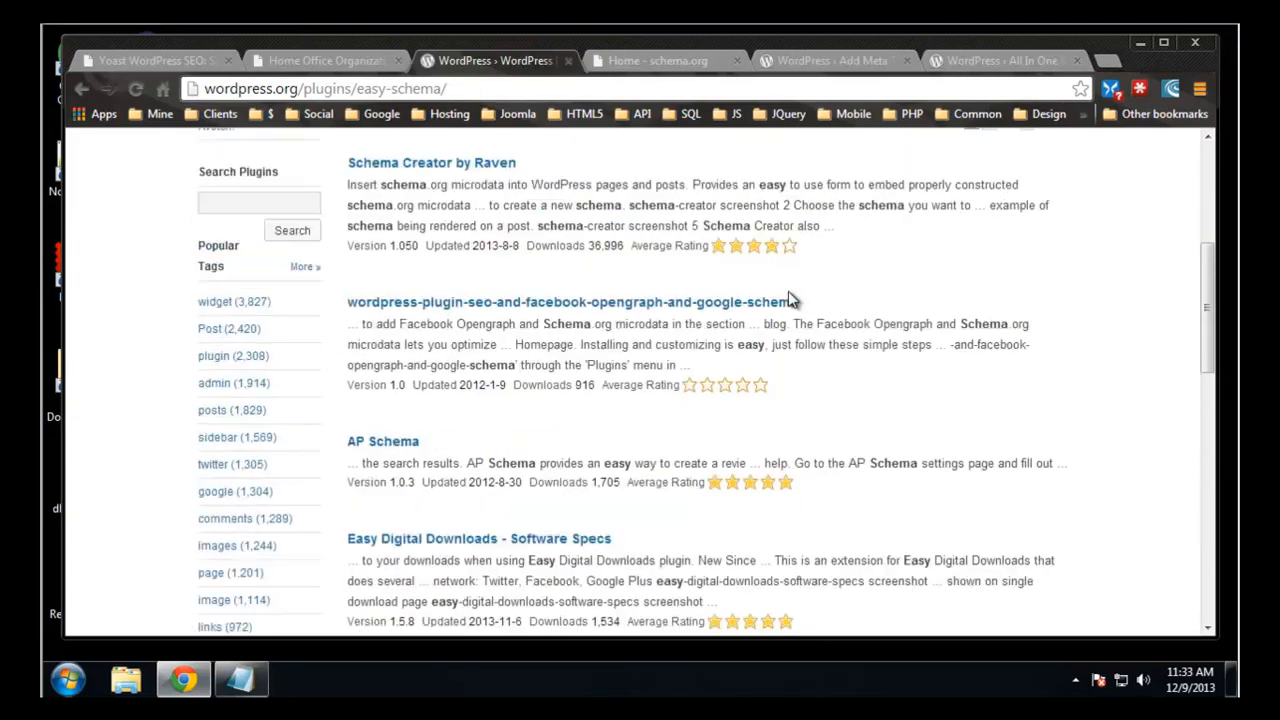
scroll(705, 320, "down", 4)
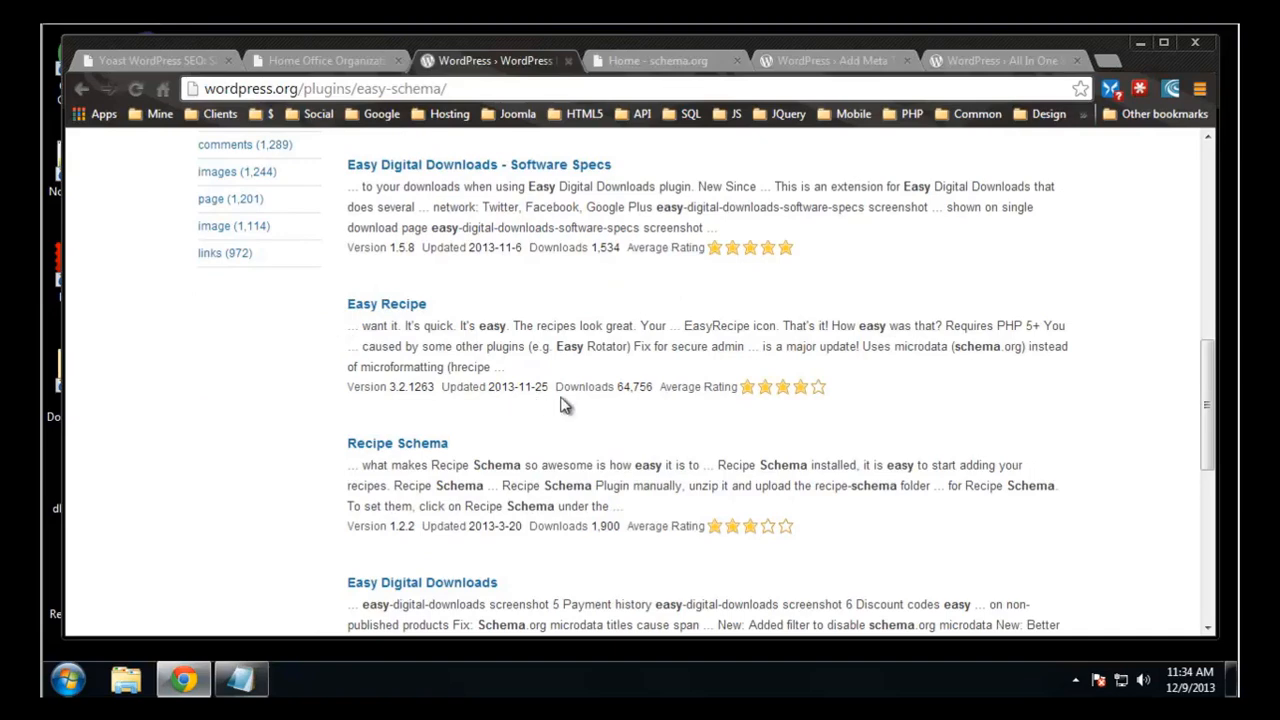
- Review the Add Meta Tags plugin's directory page, covering its description, goals and user ratings
scroll(565, 405, "up", 8)
left_click(700, 64)
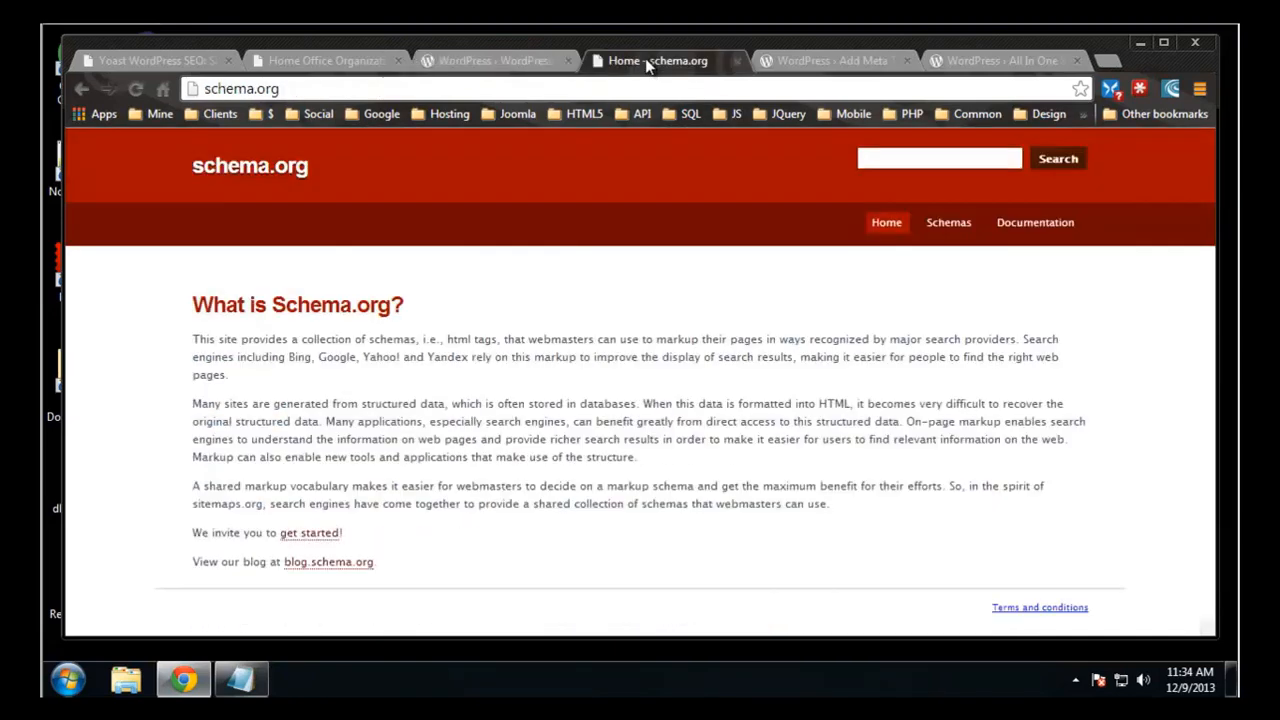
left_click(806, 64)
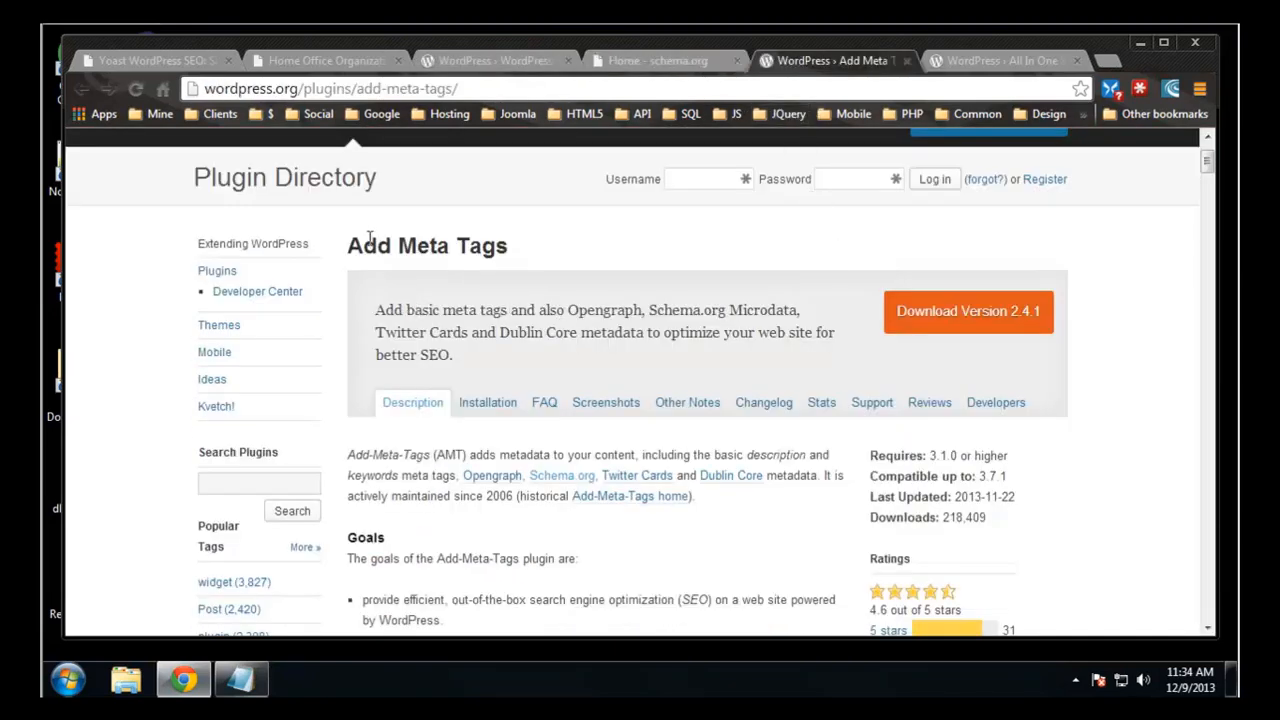
scroll(540, 280, "down", 1)
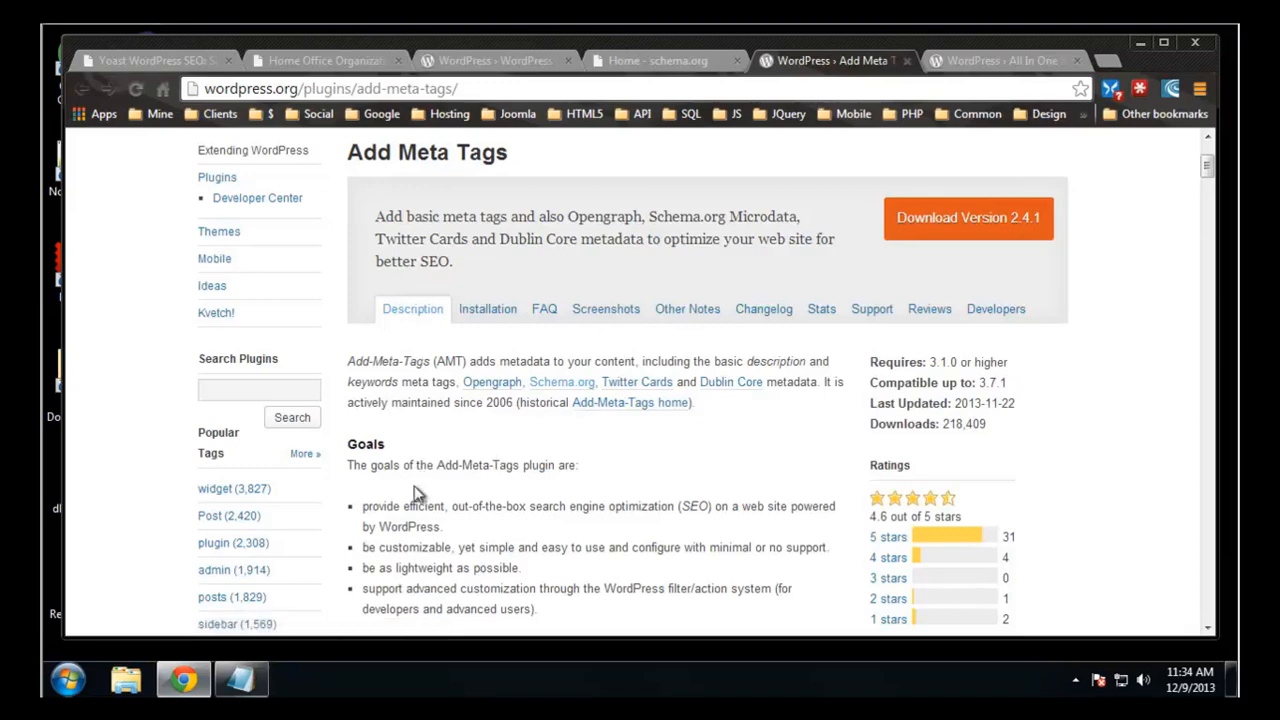
scroll(458, 392, "down", 3)
scroll(485, 364, "up", 3)
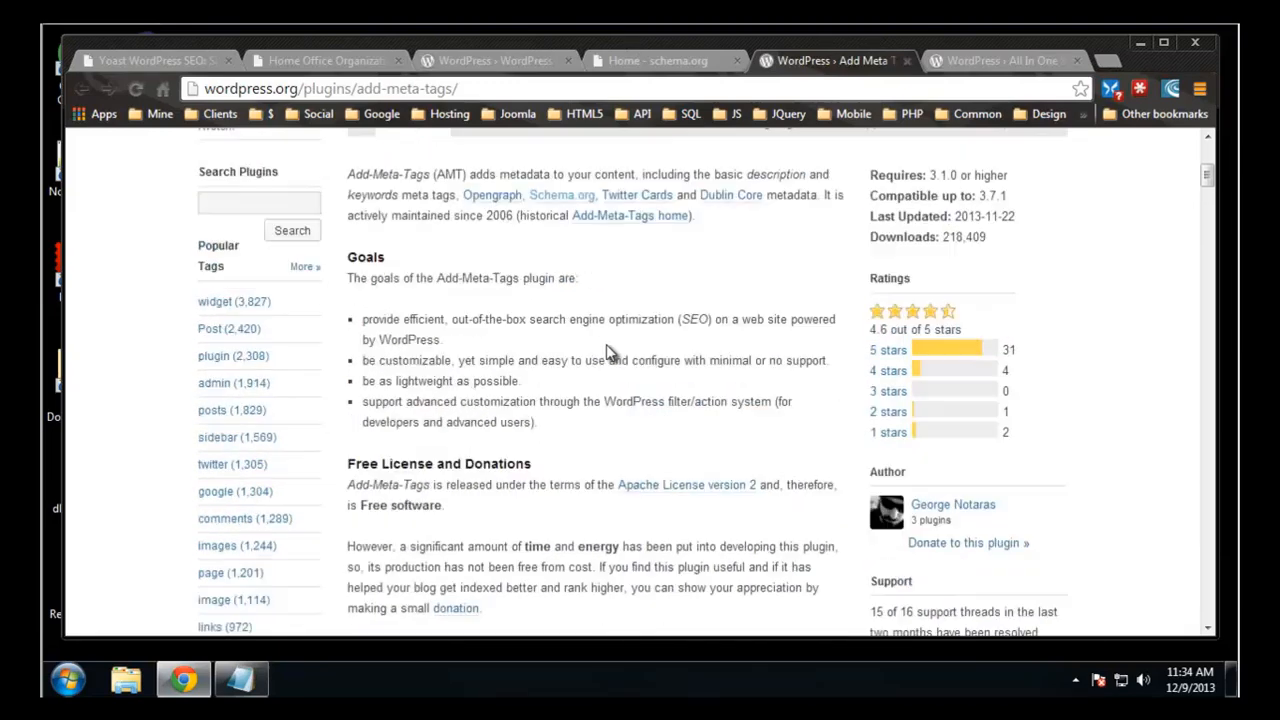
scroll(535, 260, "up", 2)
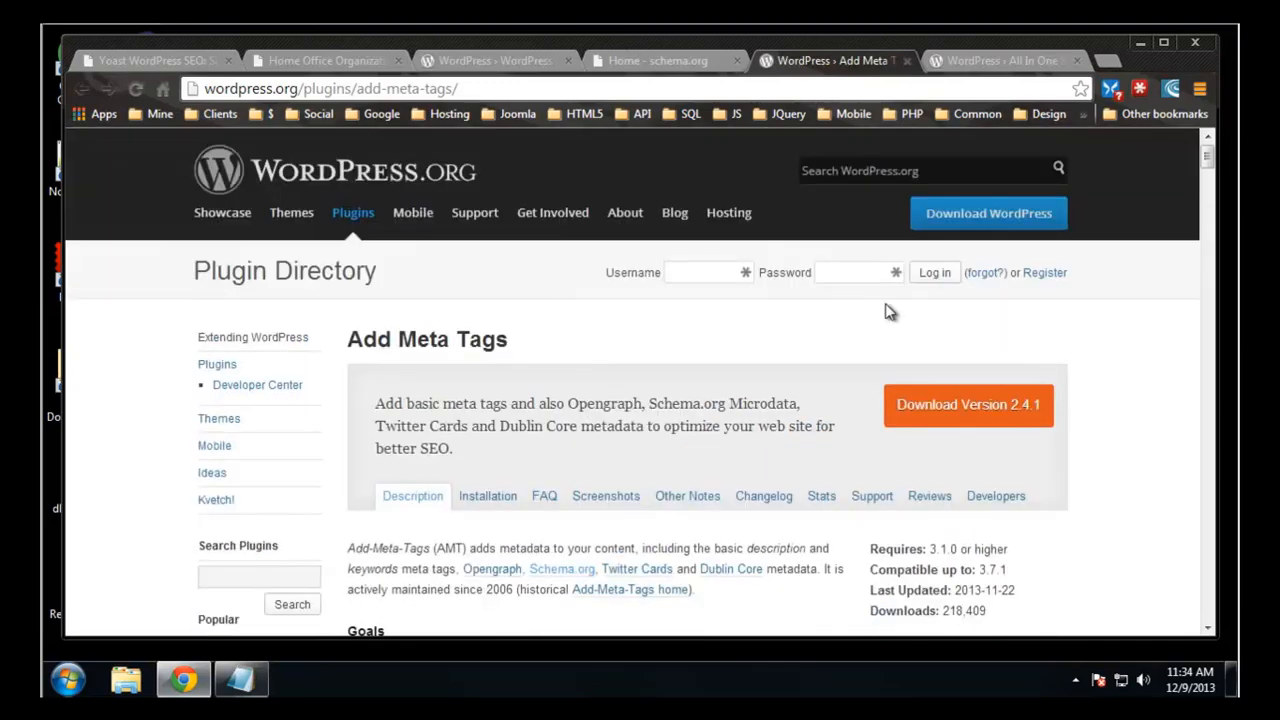
- Review the All In One Schema.org Rich Snippets plugin page, including its ratings, supported content types and planned future releases
left_click(1000, 60)
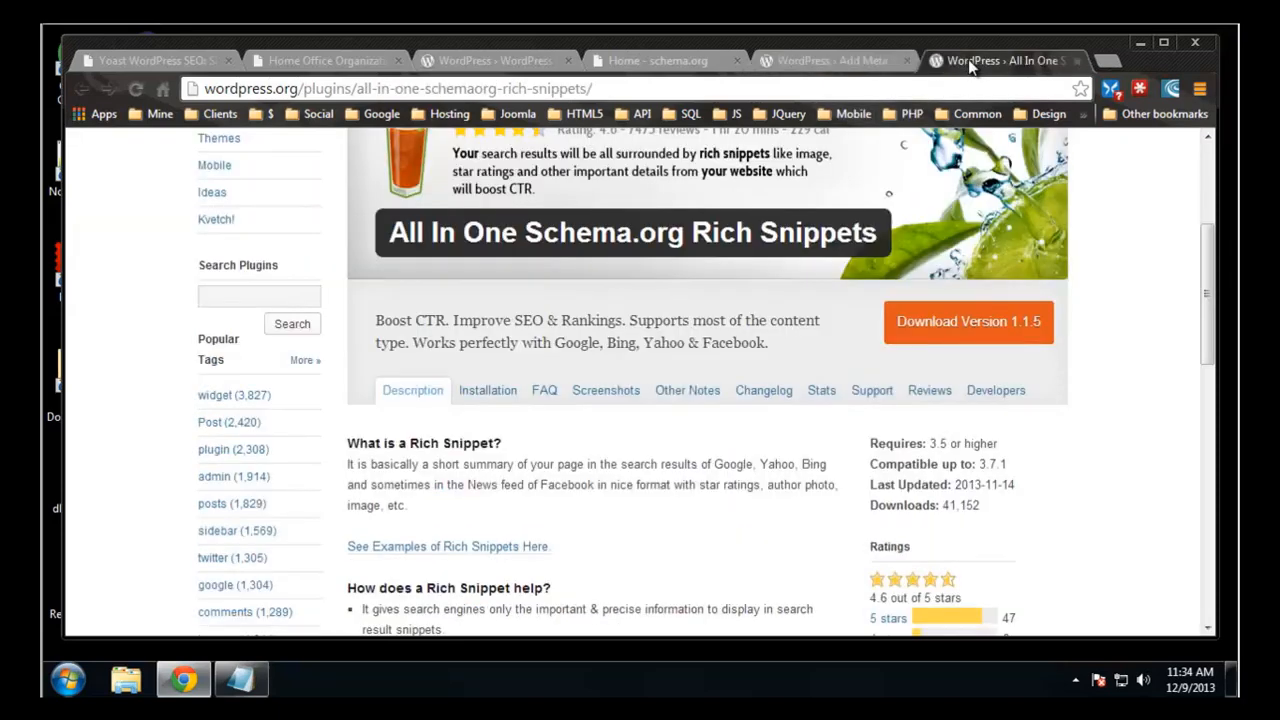
scroll(900, 400, "up", 2)
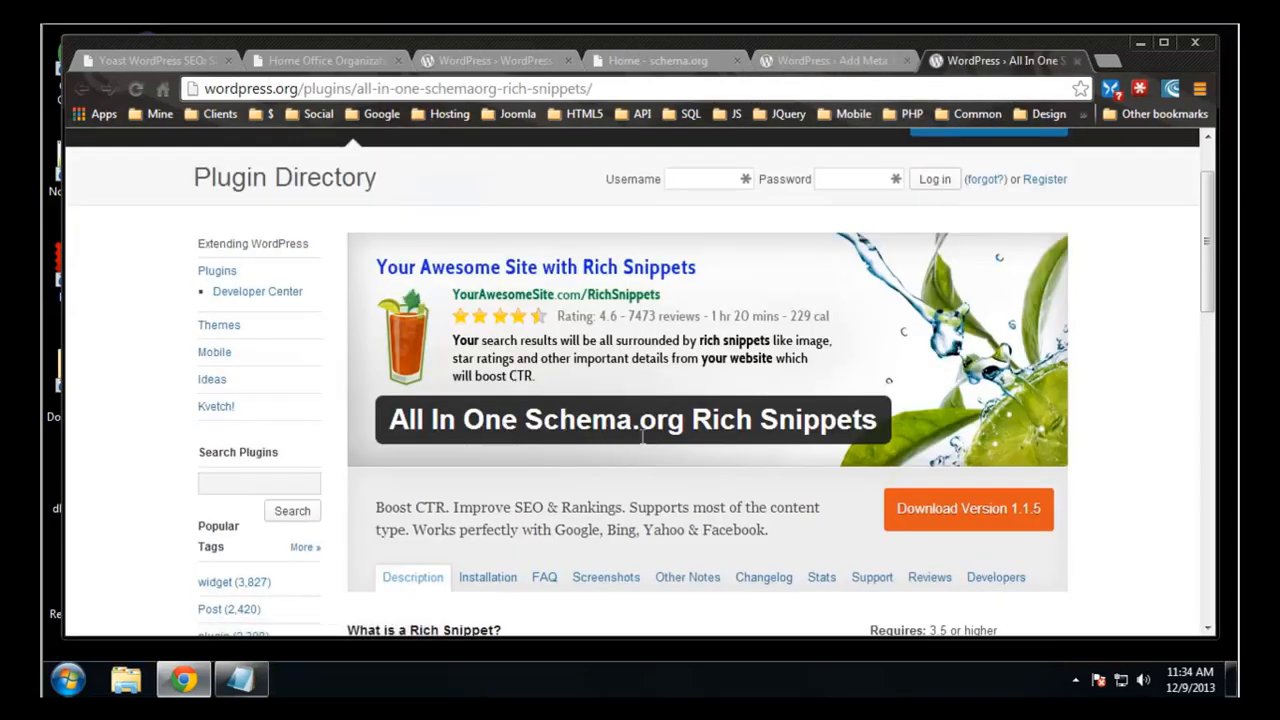
scroll(816, 428, "down", 4)
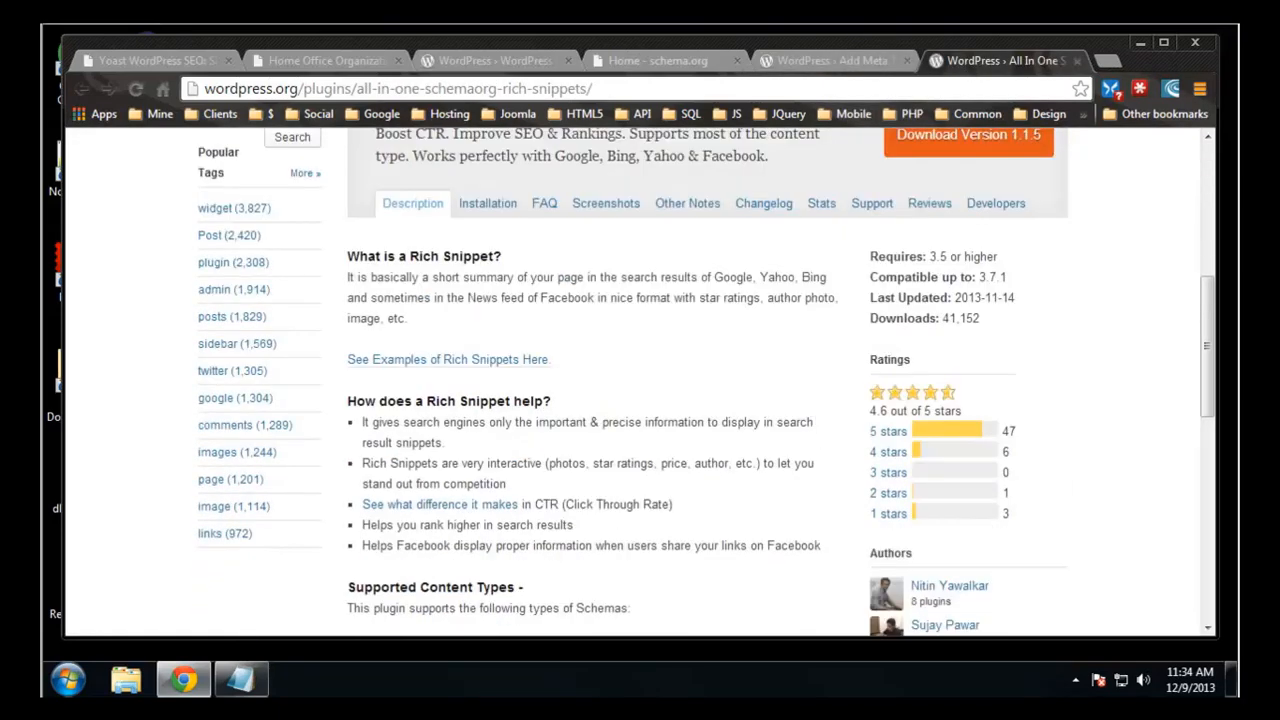
scroll(818, 430, "down", 4)
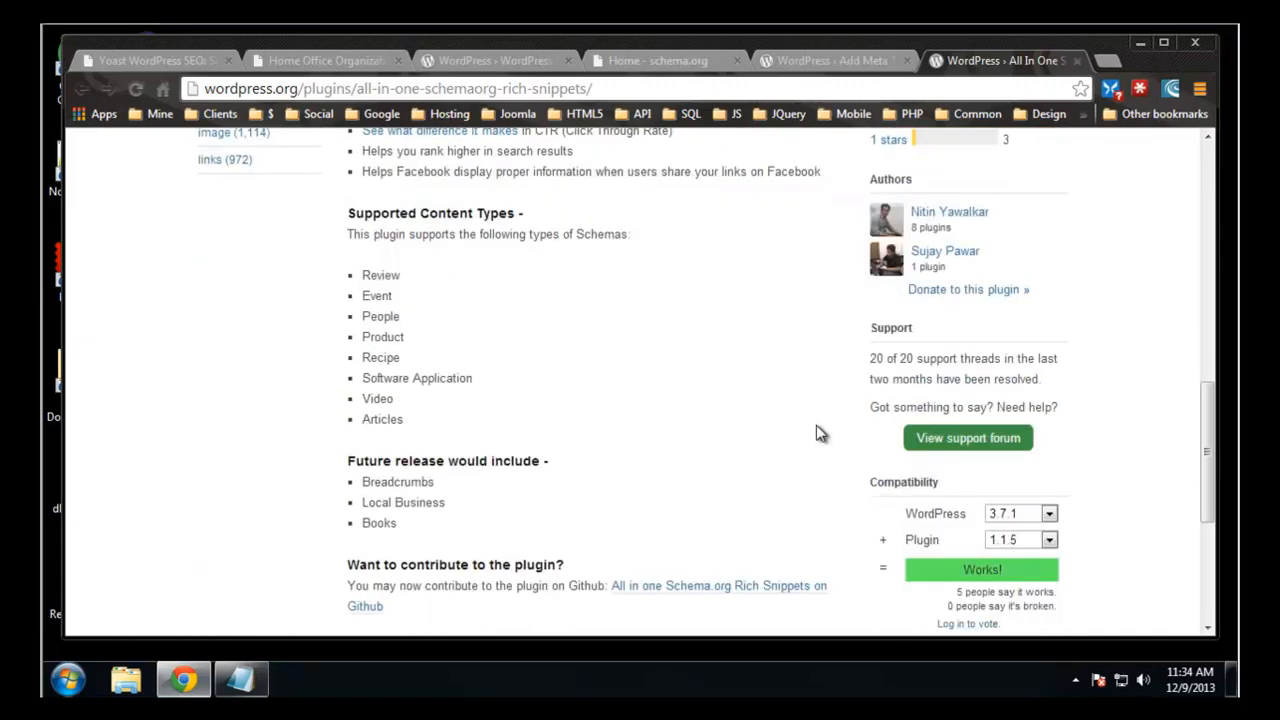
scroll(820, 434, "up", 3)
scroll(816, 436, "down", 2)
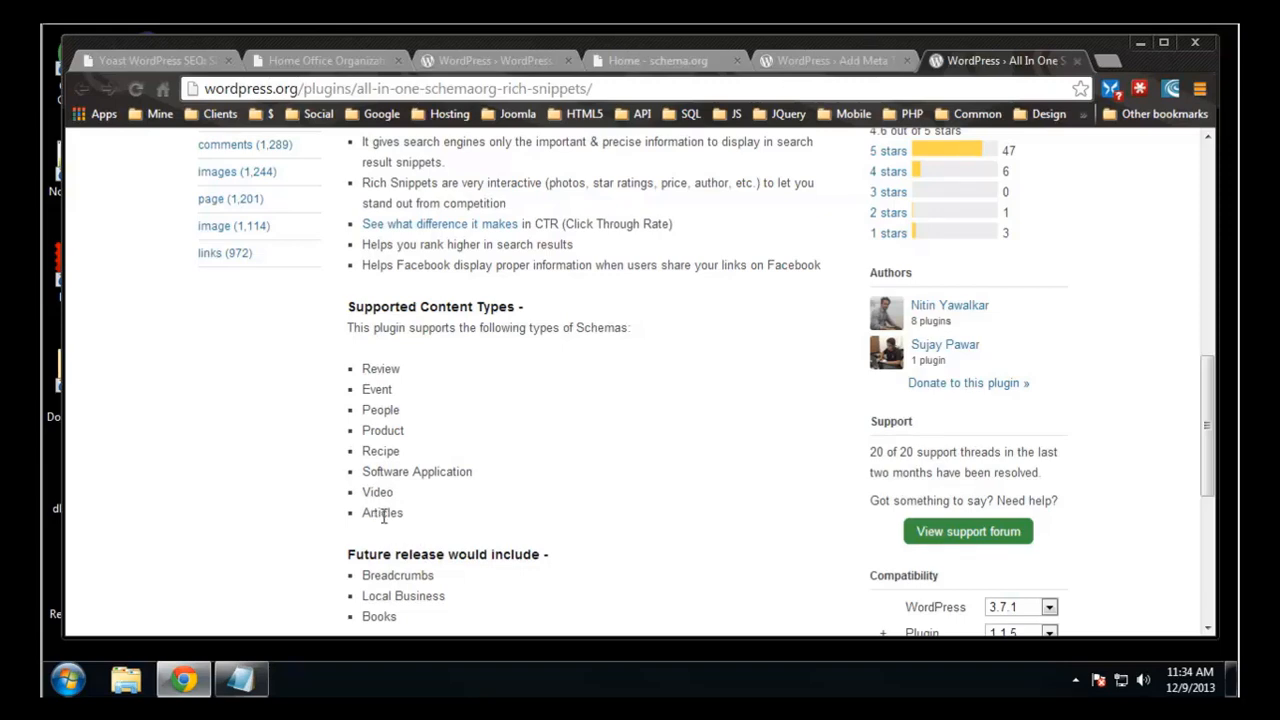
scroll(620, 466, "down", 2)
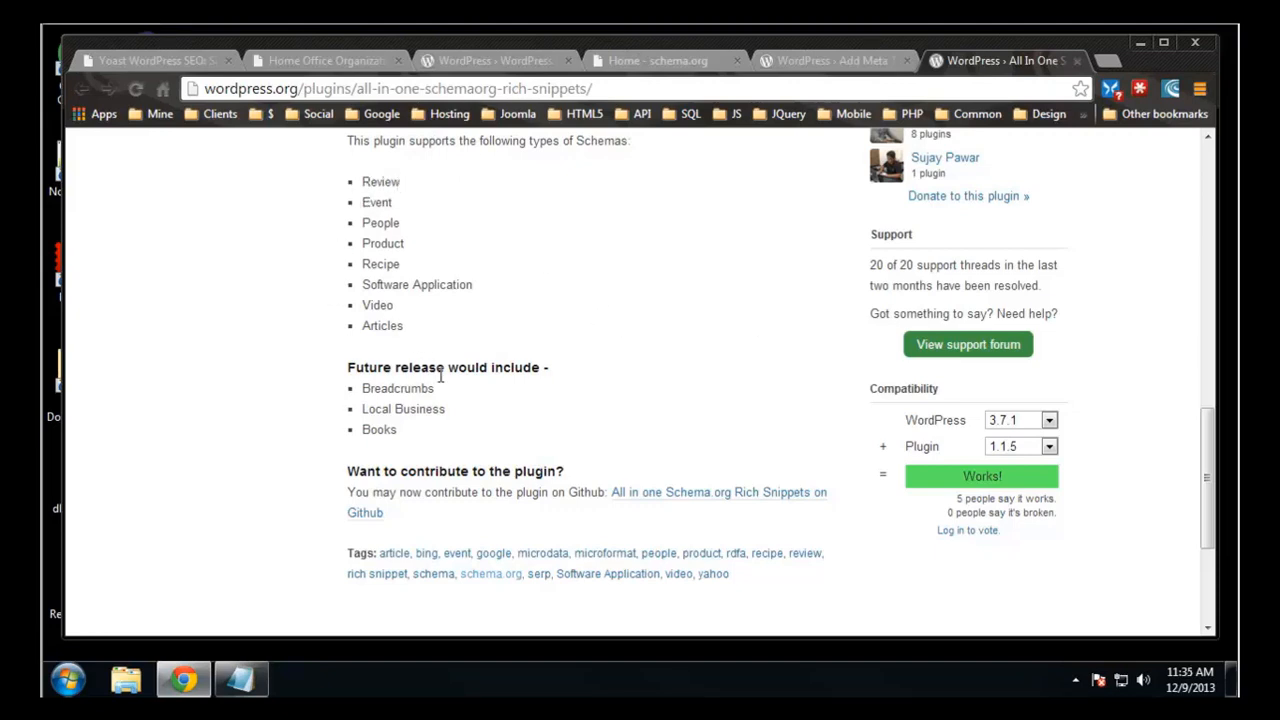
scroll(668, 416, "up", 5)
scroll(668, 416, "up", 2)
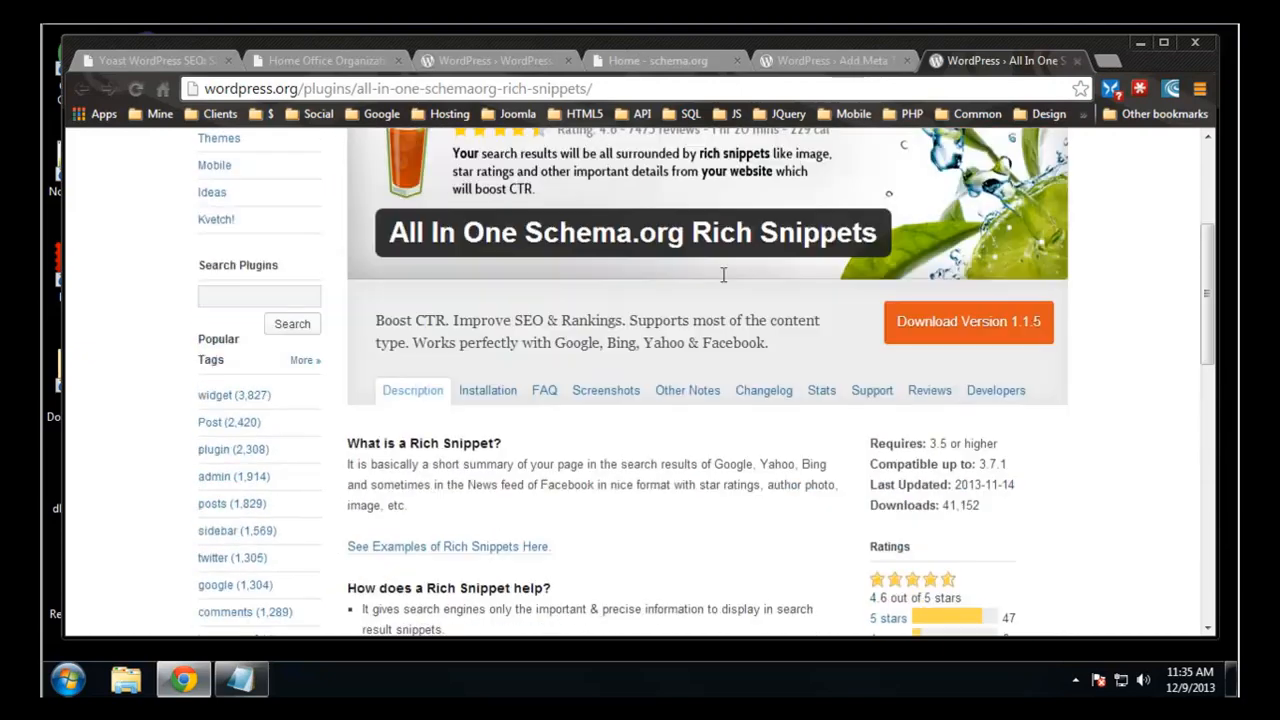
- Copy the Add Meta Tags plugin title from its directory page and open the Install Plugins page in the WordPress admin
left_click(822, 66)
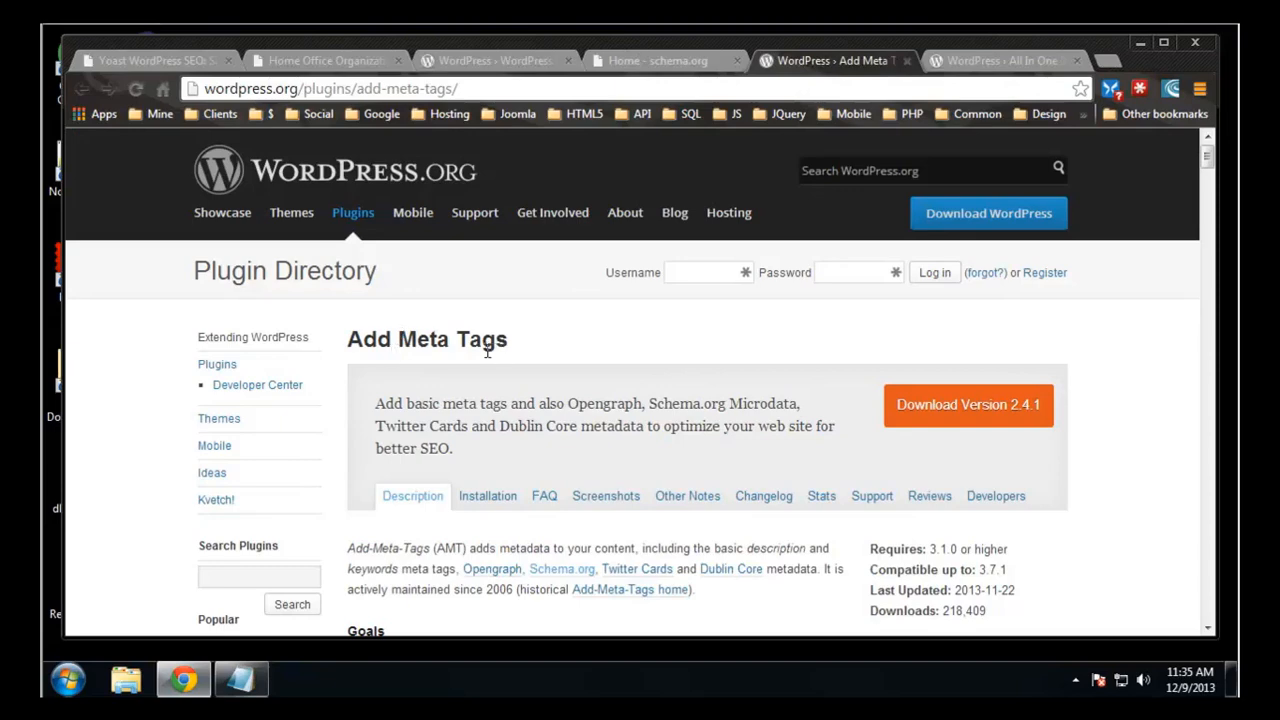
left_click_drag(510, 345, 340, 357)
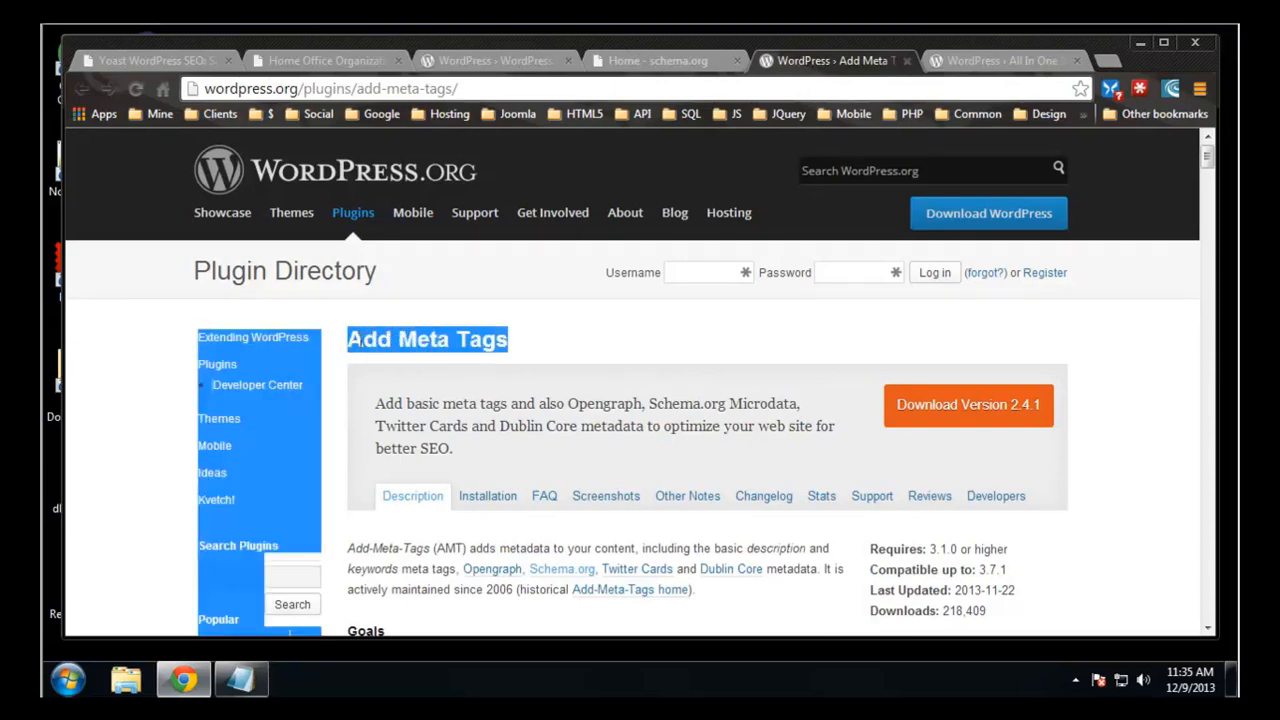
left_click(161, 58)
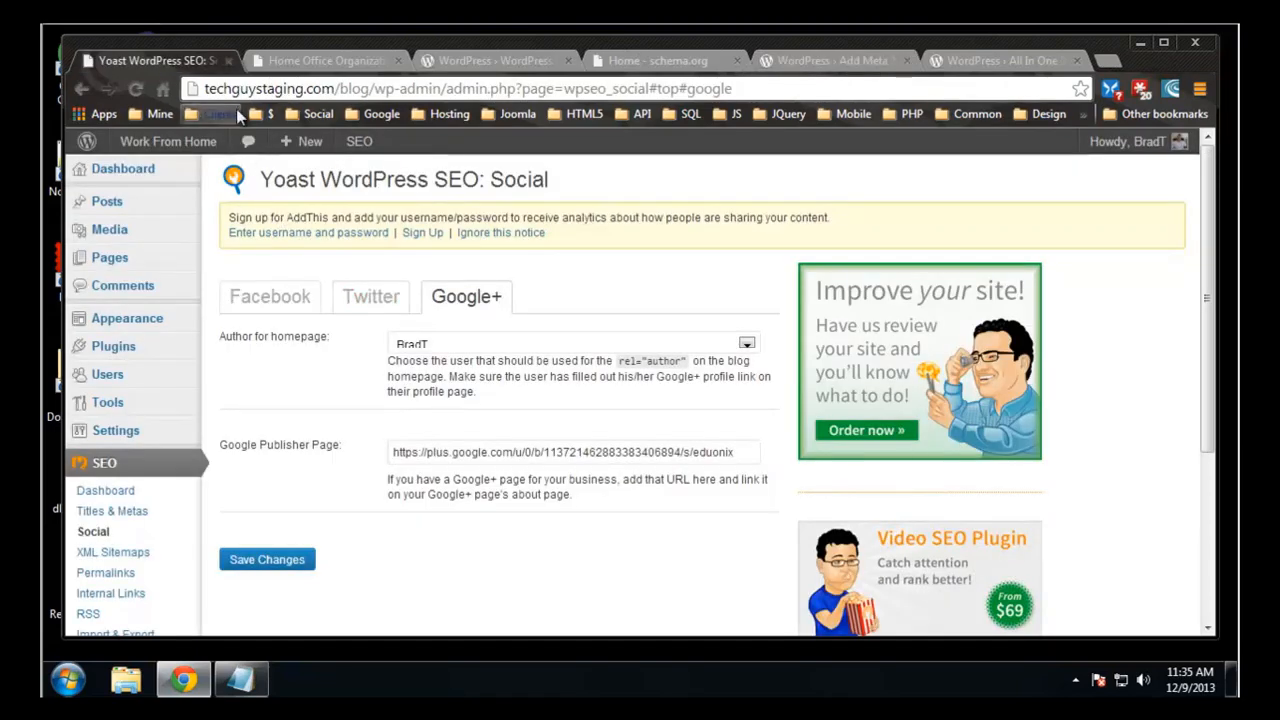
scroll(171, 406, "down", 2)
scroll(171, 400, "up", 2)
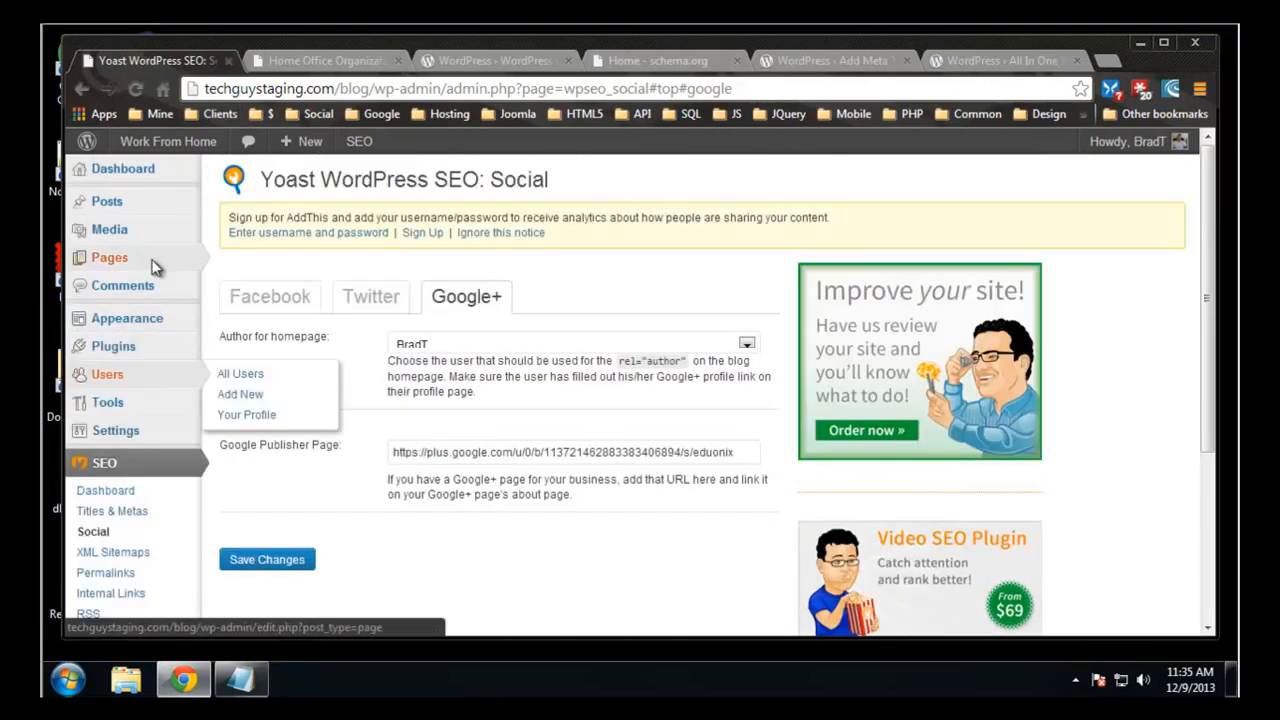
left_click(148, 480)
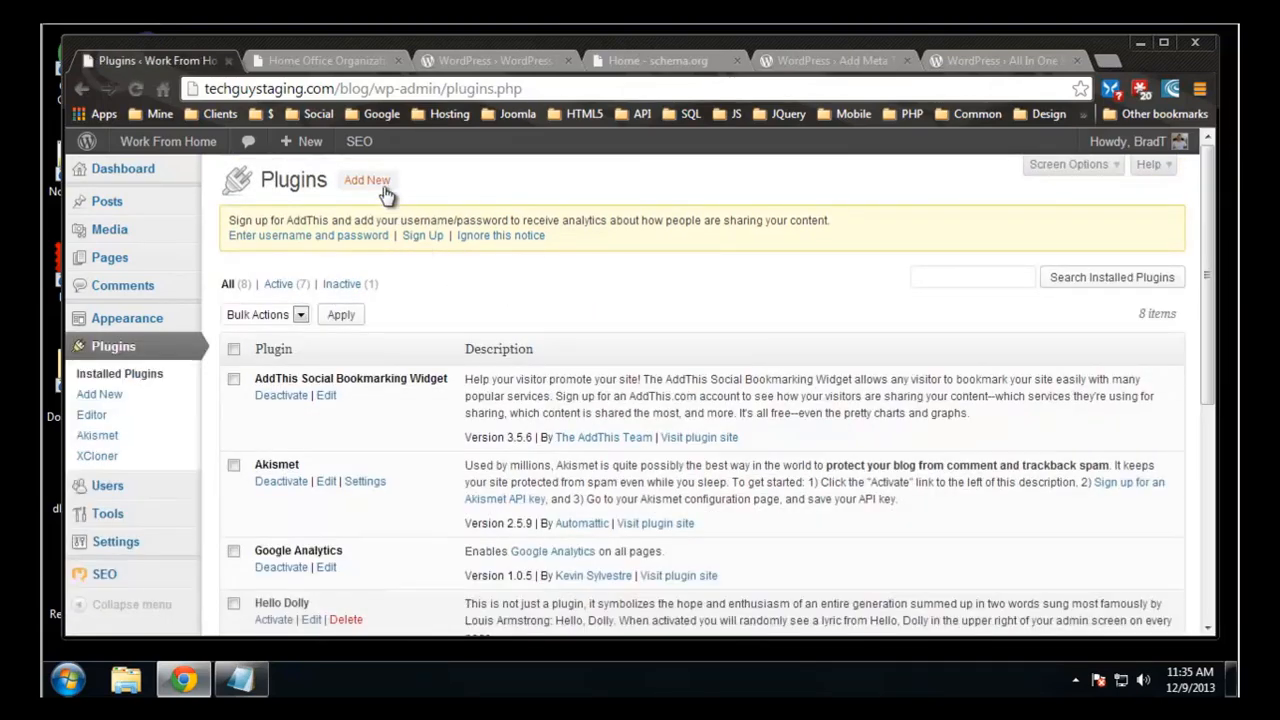
left_click(385, 190)
- Search the installable plugins for "Add Meta Tags", removing the stray text pasted before the name
left_click(306, 388)
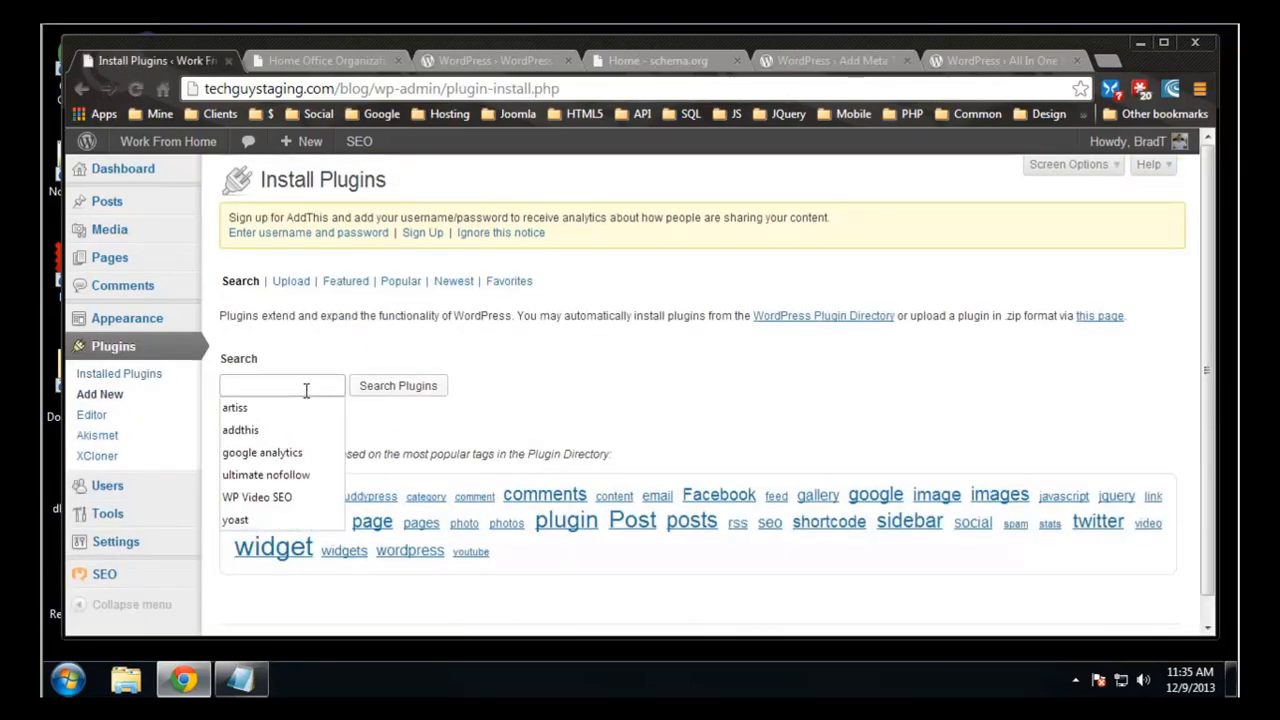
type("(972) Add Meta Tags")
left_click_drag(254, 387, 137, 406)
key("BackSpace")
key("BackSpace")
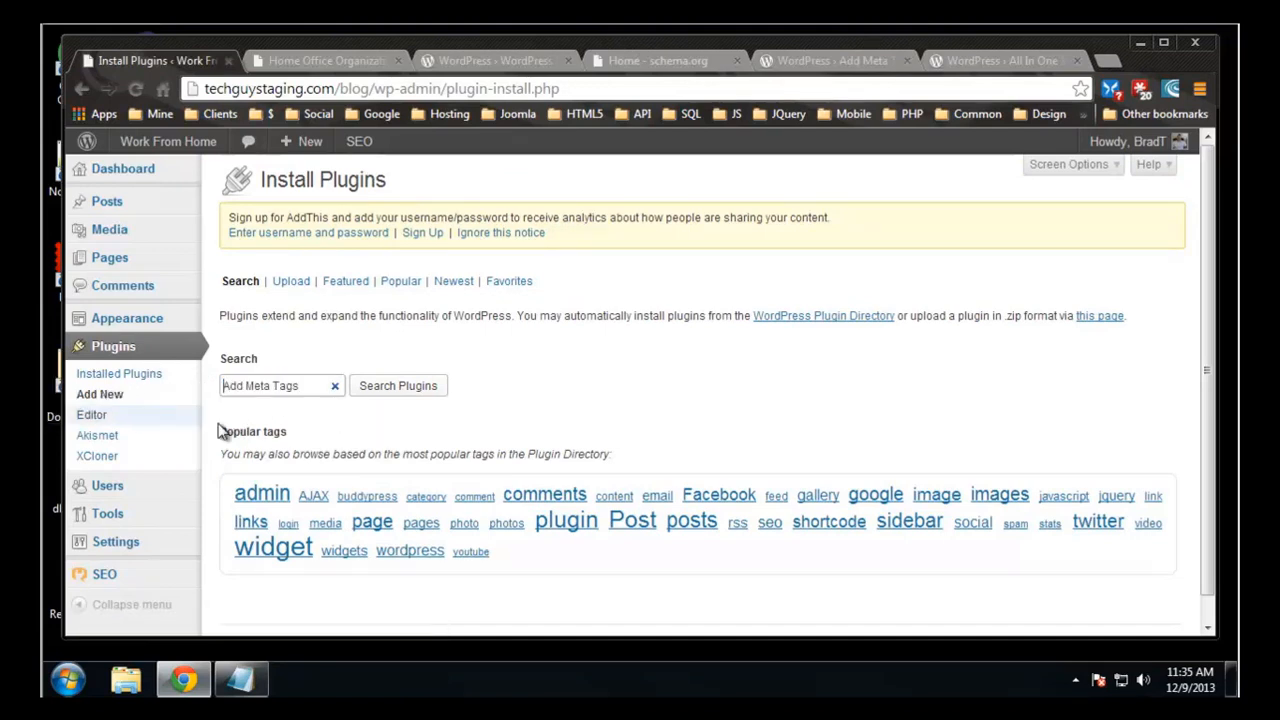
left_click(410, 392)
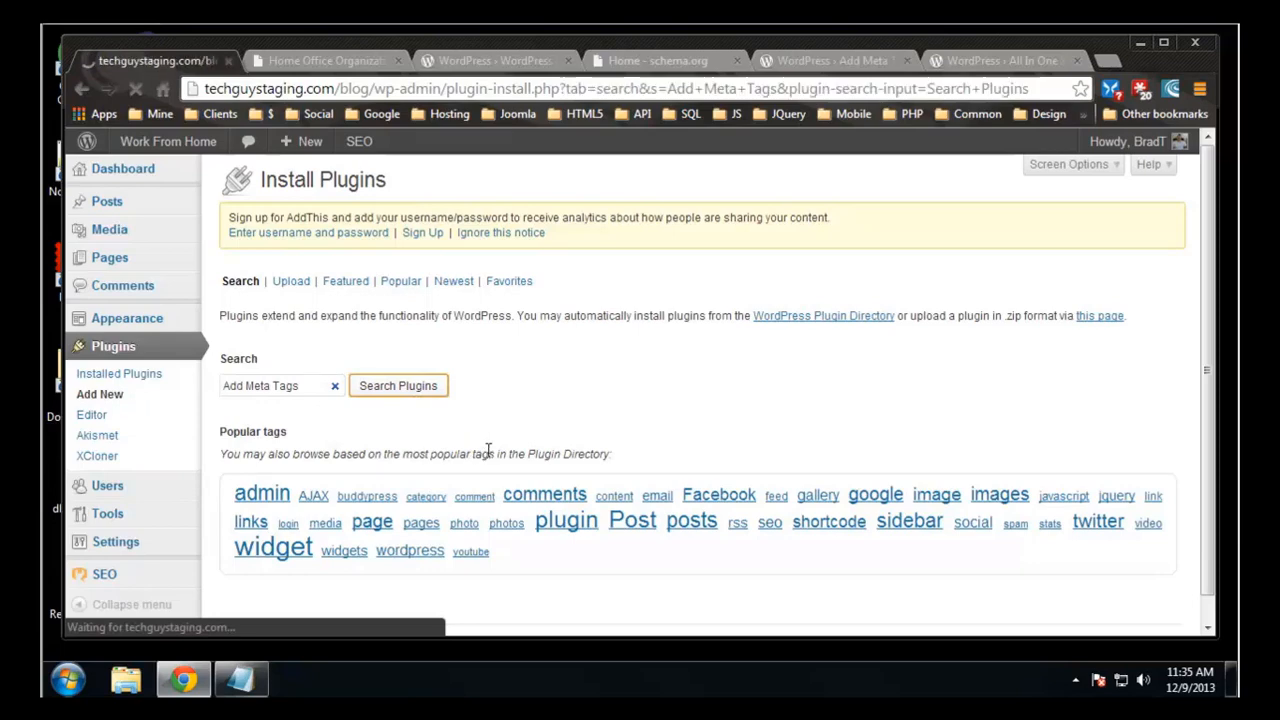
- Install the Add Meta Tags 2.4.1 plugin, confirm the installation and activate it
scroll(250, 446, "down", 1)
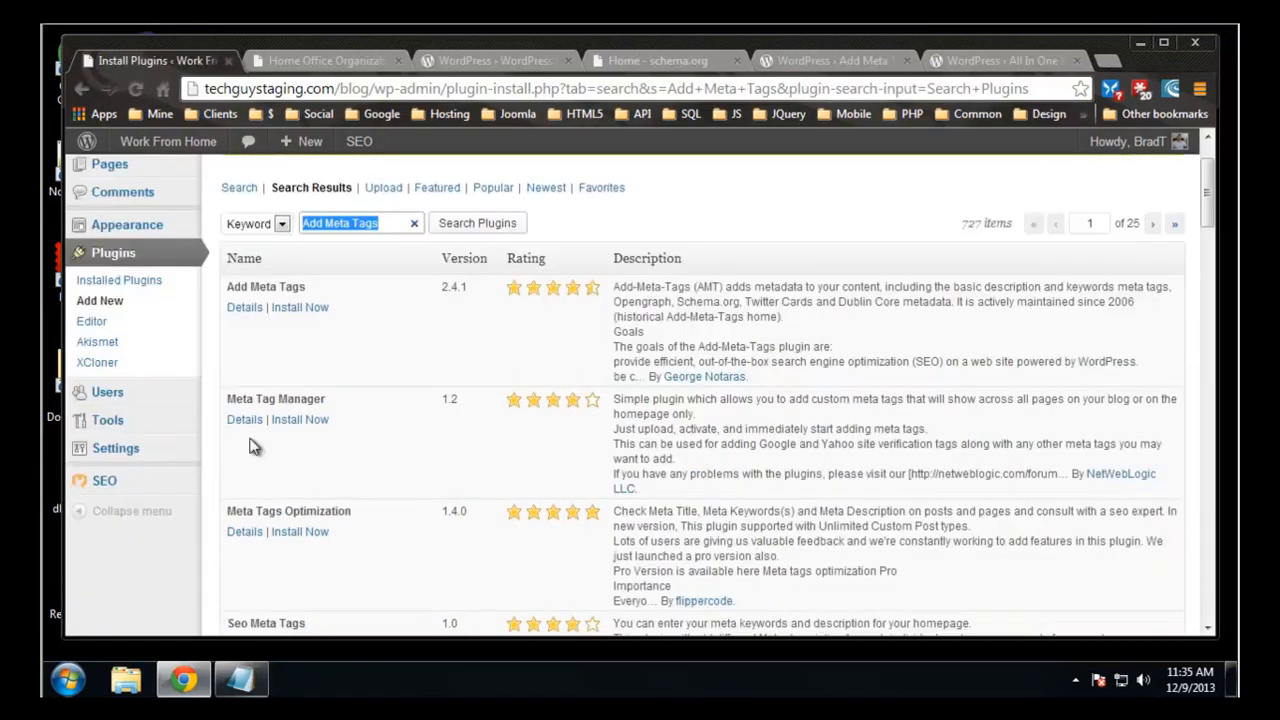
left_click(300, 307)
left_click(677, 205)
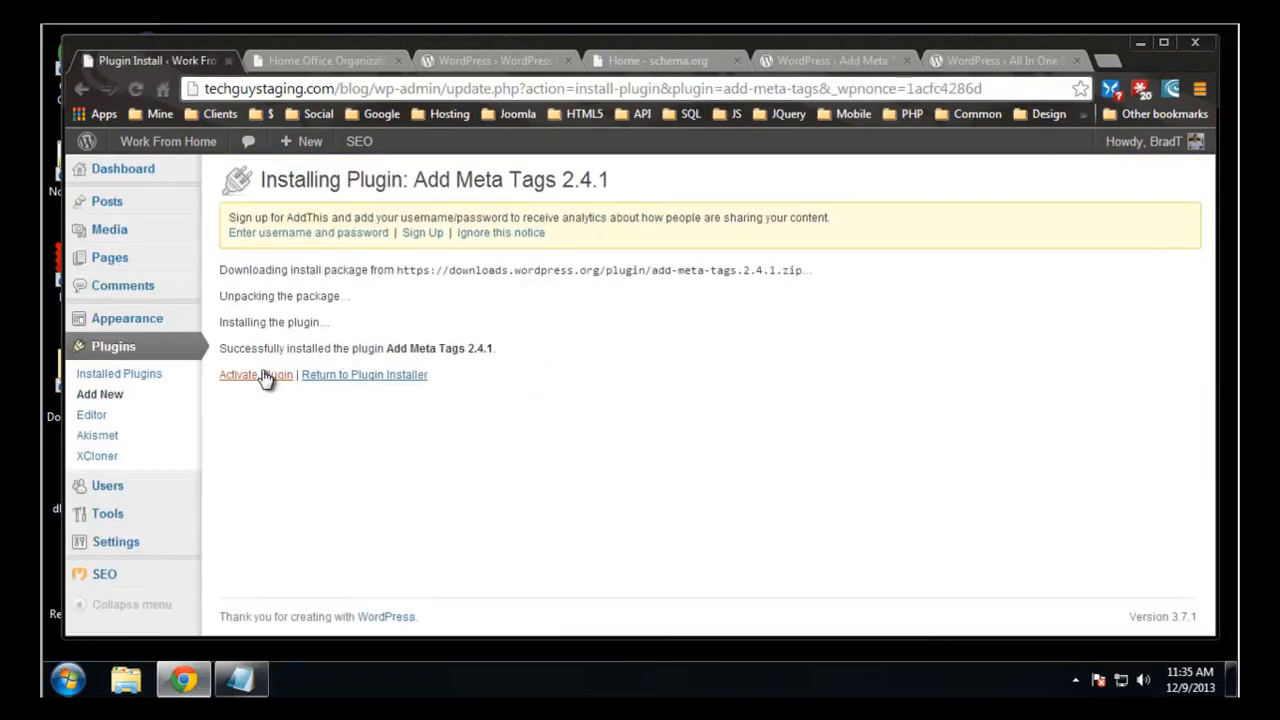
left_click(262, 372)
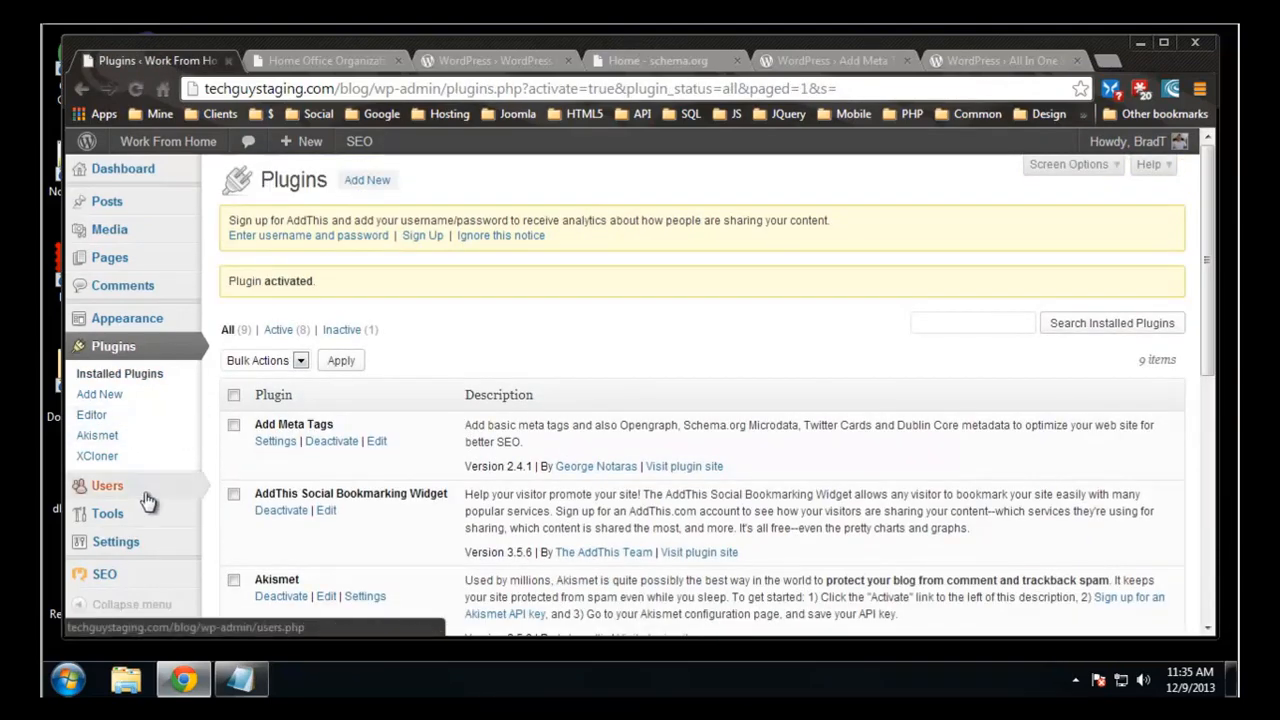
- Open the plugin's Metadata settings and examine how it works and its front page, global keyword and site-wide META tag options
mouse_move(112, 543)
scroll(122, 548, "down", 1)
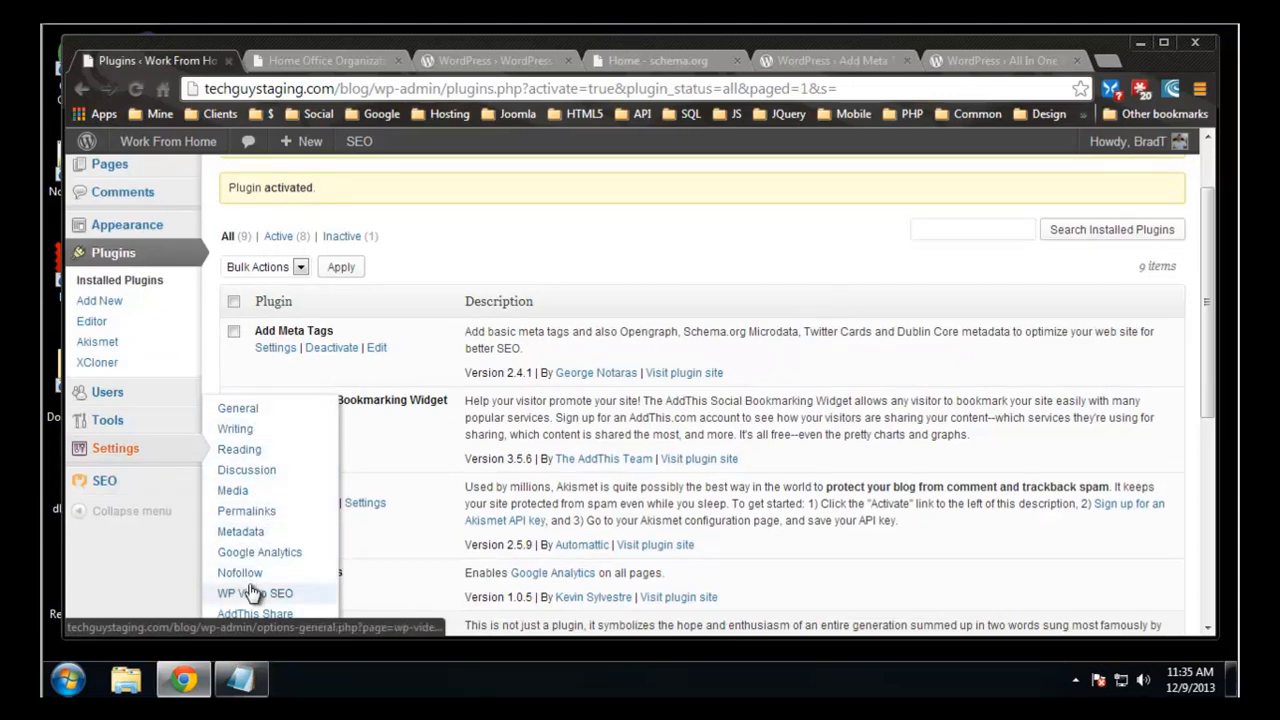
left_click(247, 537)
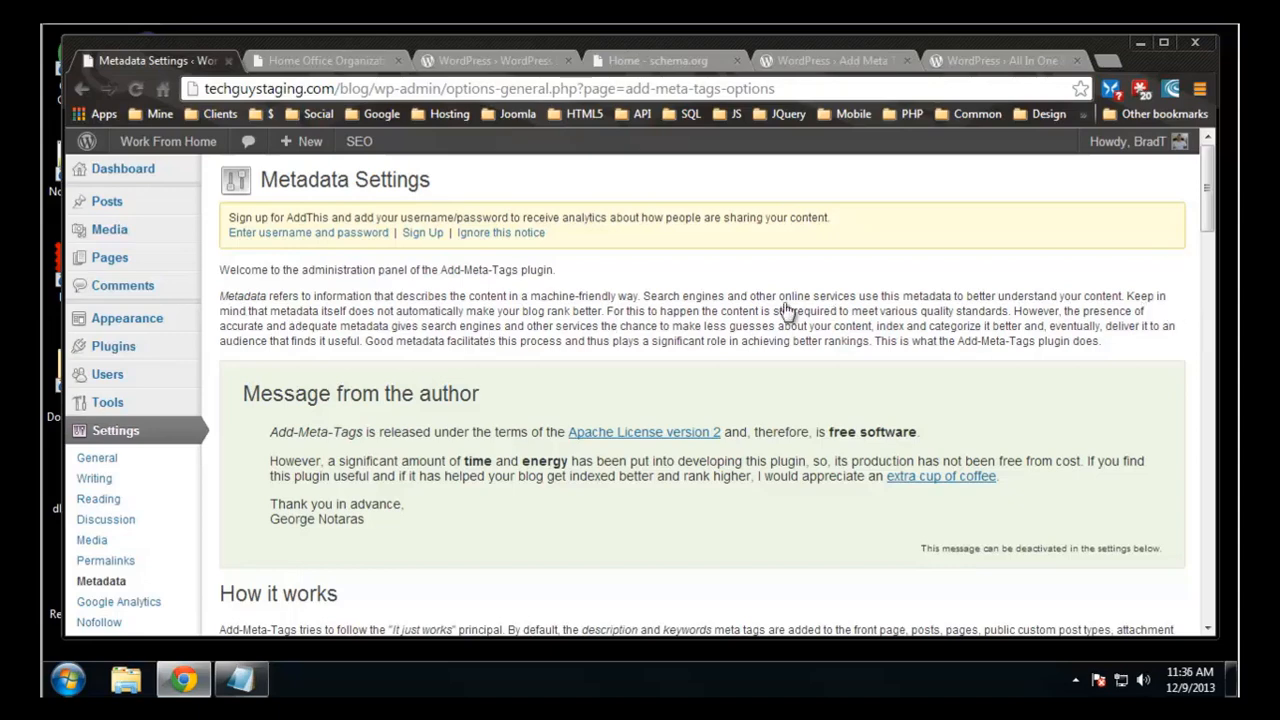
scroll(797, 265, "down", 4)
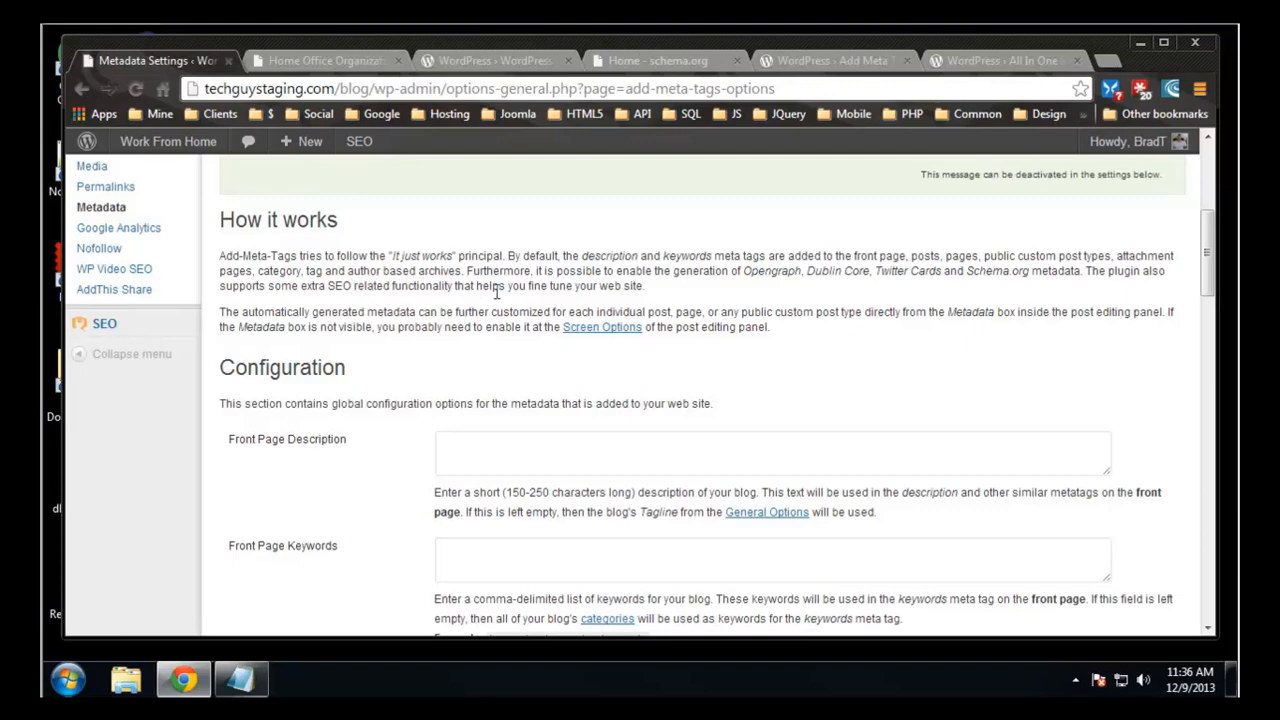
scroll(496, 290, "down", 2)
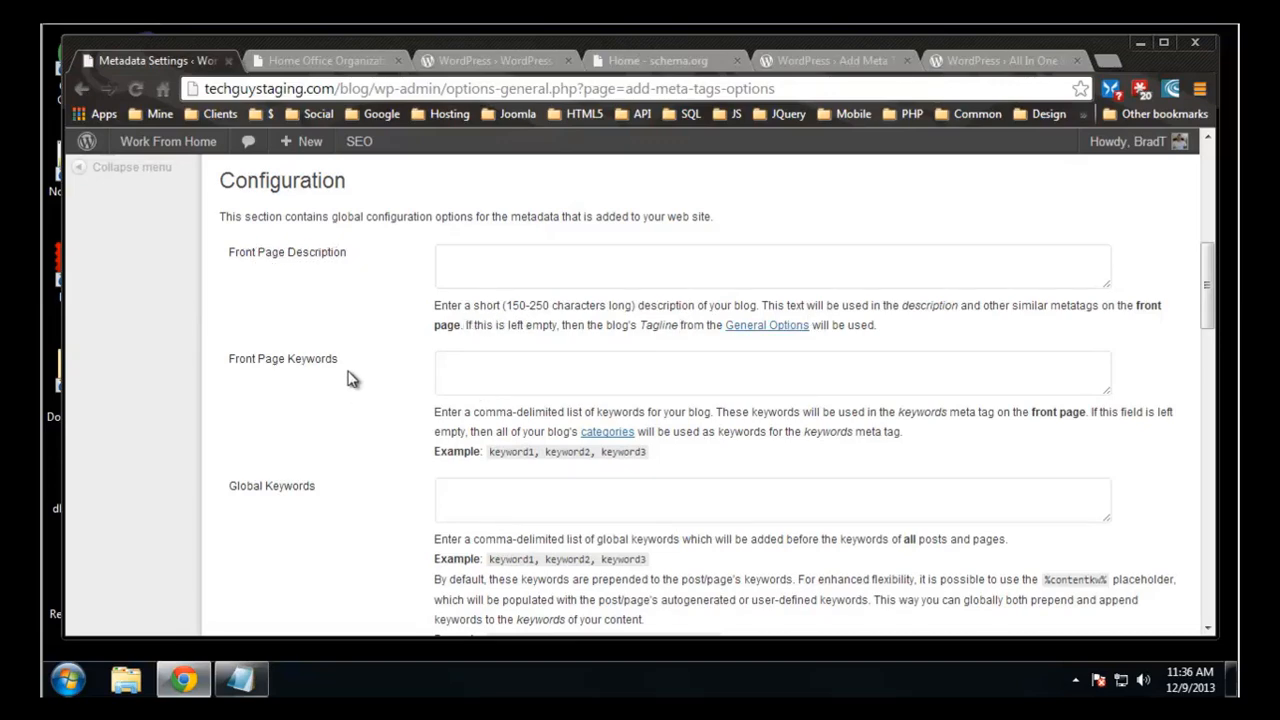
scroll(346, 378, "down", 1)
scroll(340, 382, "down", 2)
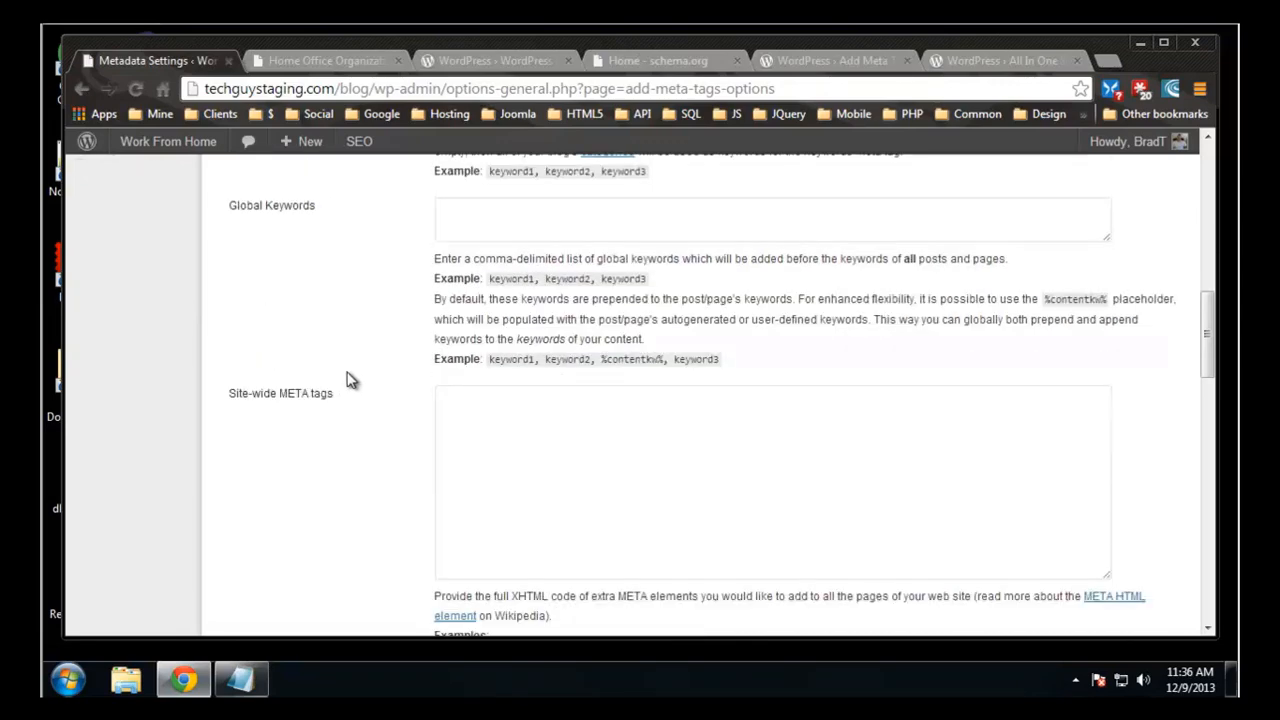
- Review the keyword, site-wide META tag and automatic metadata options in the Add-Meta-Tags settings
scroll(350, 378, "down", 5)
scroll(365, 368, "down", 10)
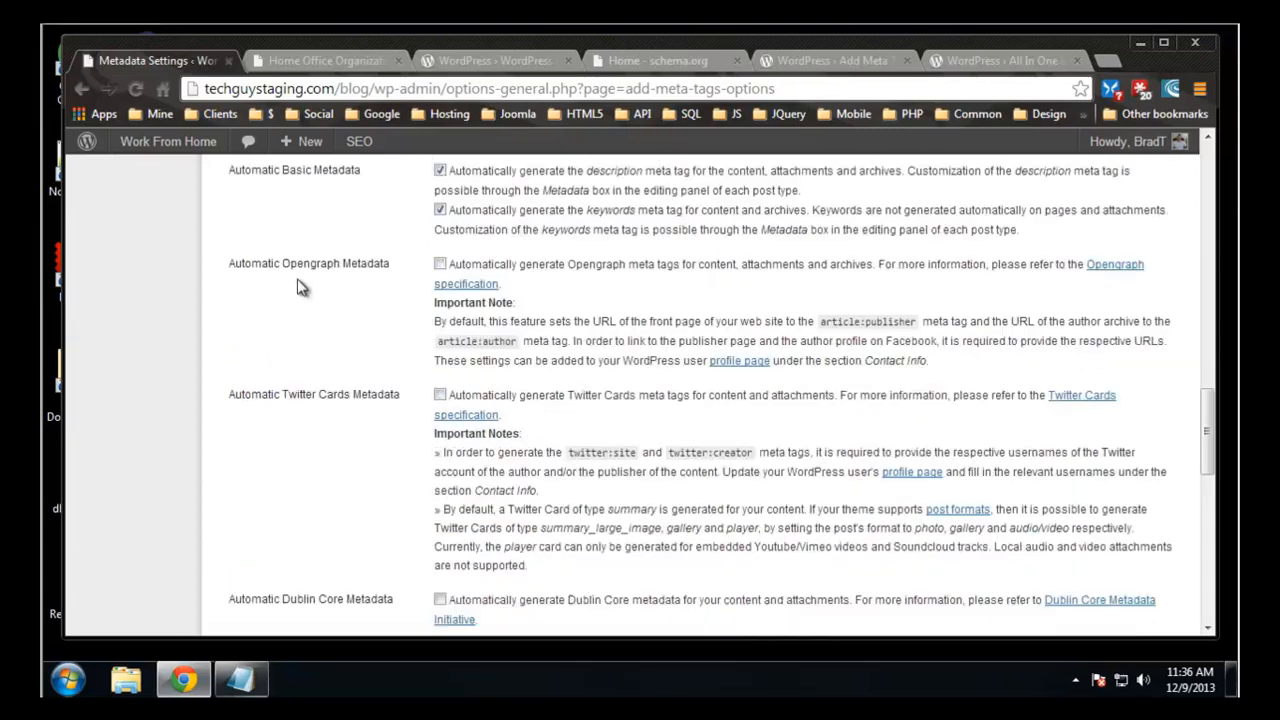
scroll(300, 280, "up", 15)
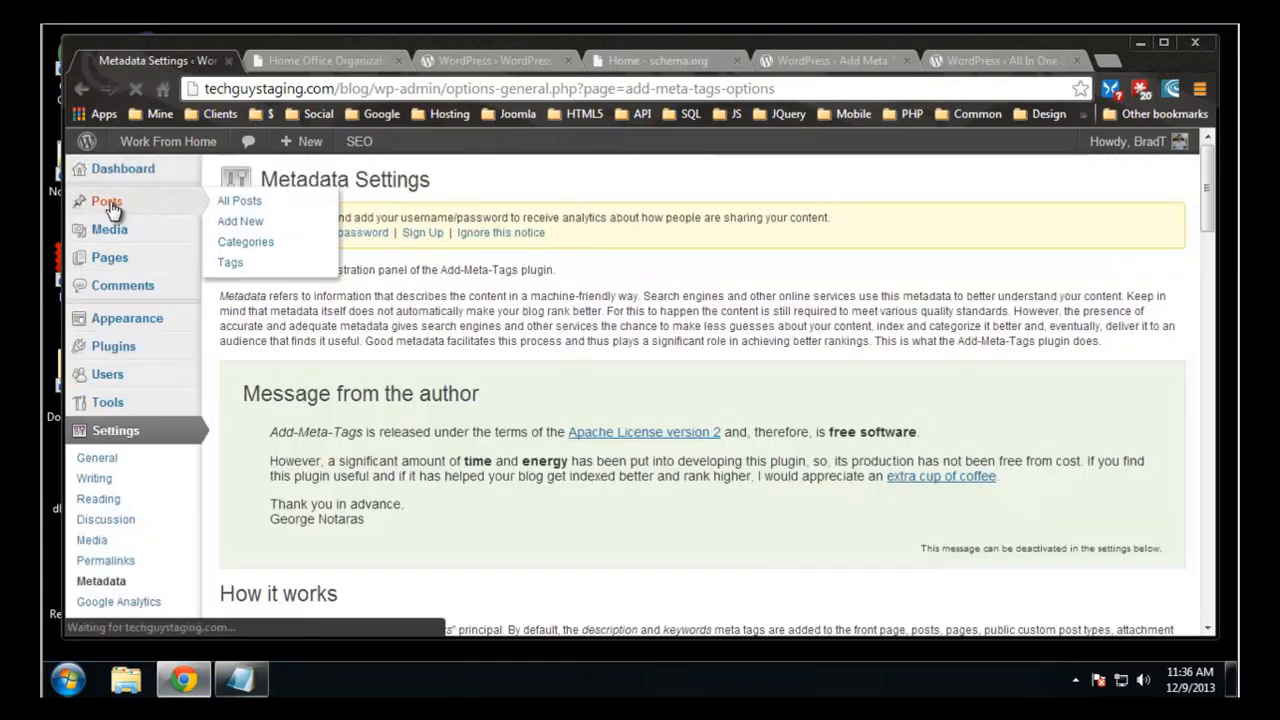
- Open the first "Home Office Organization" post for editing and go to its Metadata box
left_click(108, 206)
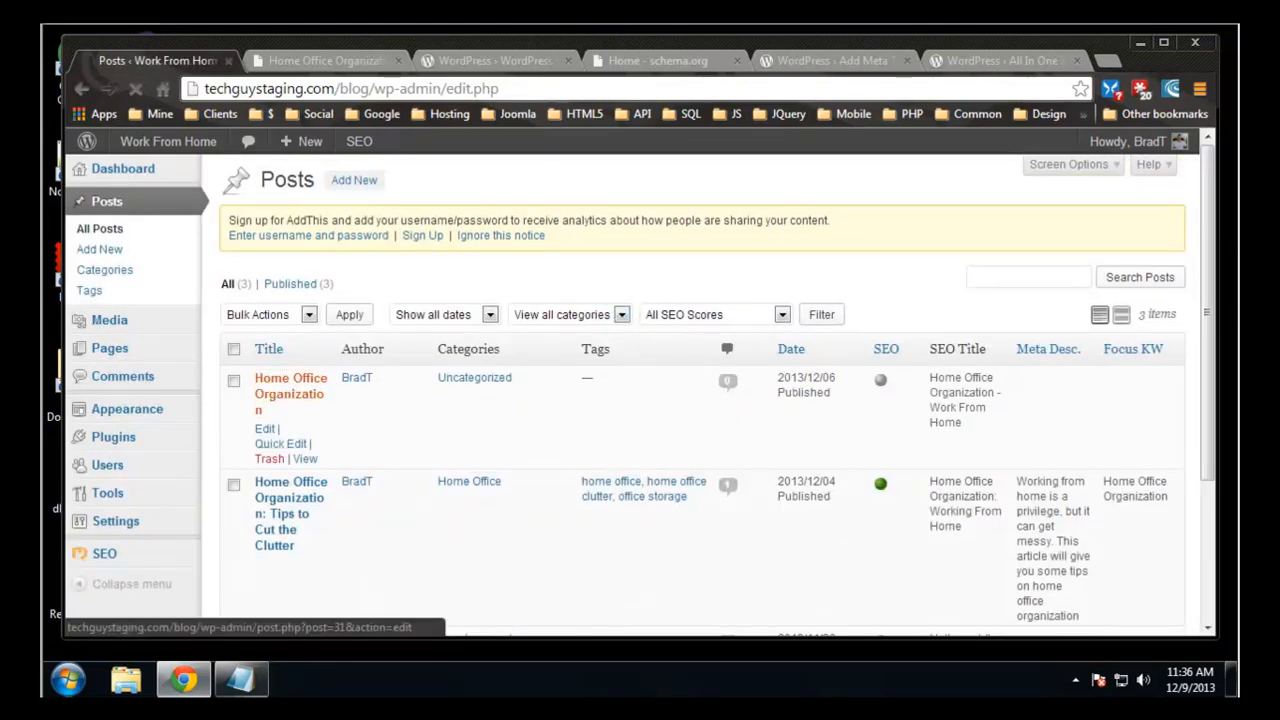
left_click(290, 385)
scroll(478, 418, "down", 5)
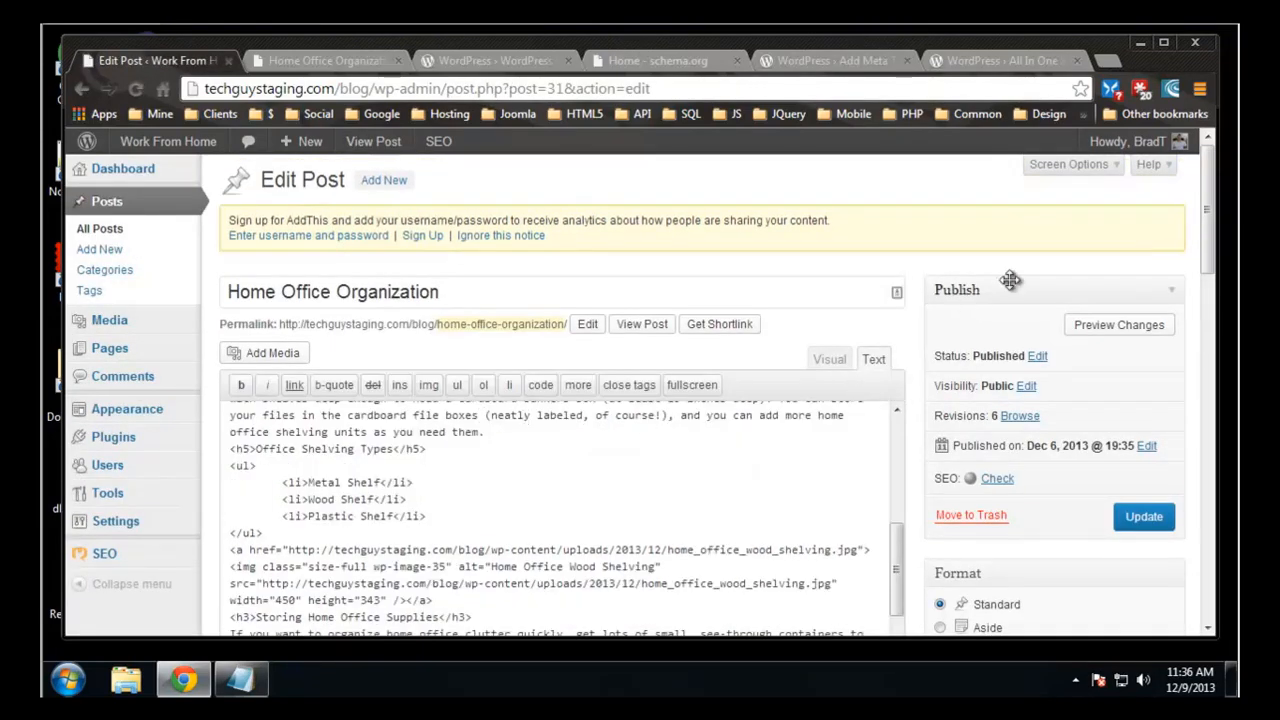
scroll(1000, 290, "down", 10)
scroll(1000, 308, "down", 3)
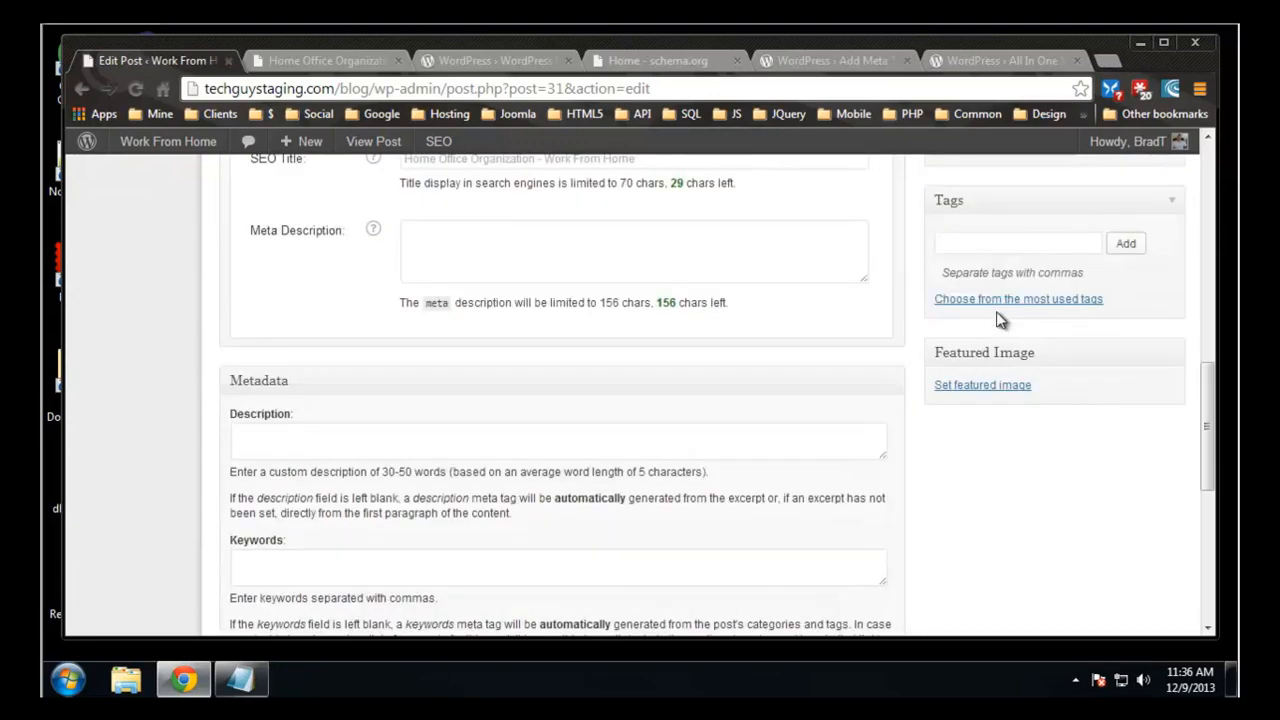
scroll(996, 318, "down", 1)
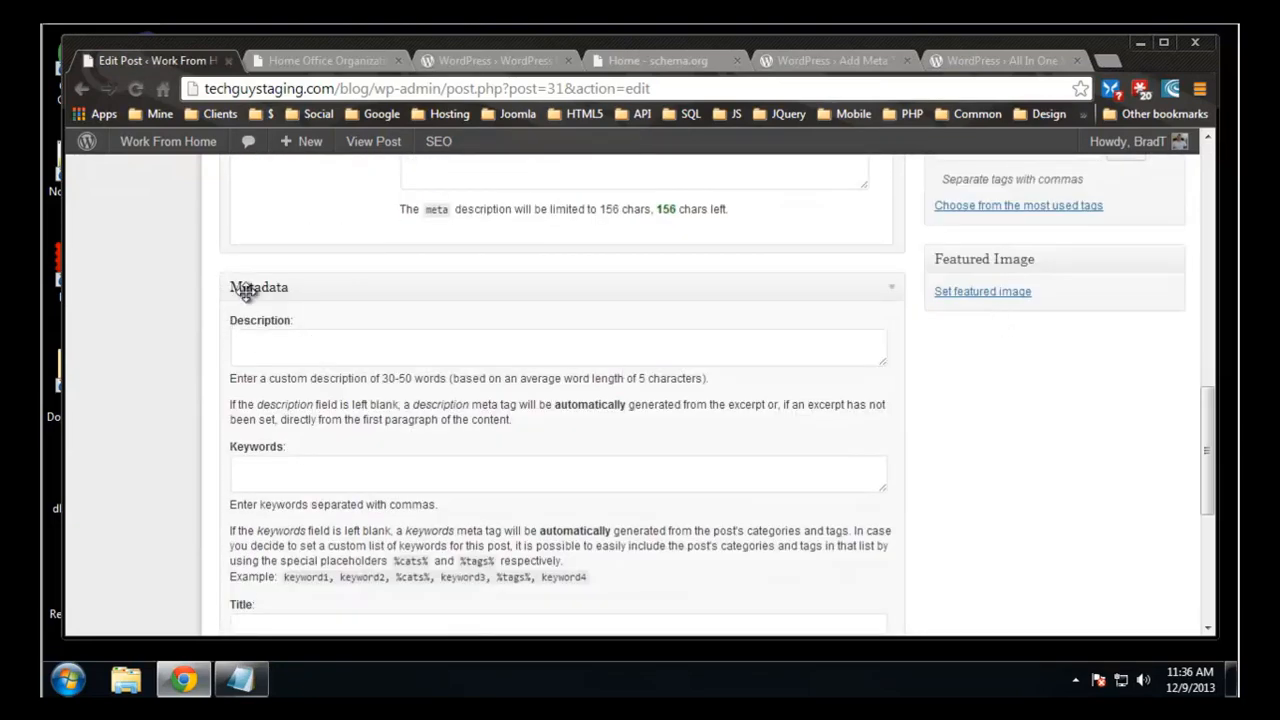
- Compare the post's WordPress SEO by Yoast fields with the description, keywords, title and full meta tags fields in the Metadata box
scroll(177, 357, "up", 2)
scroll(283, 506, "up", 3)
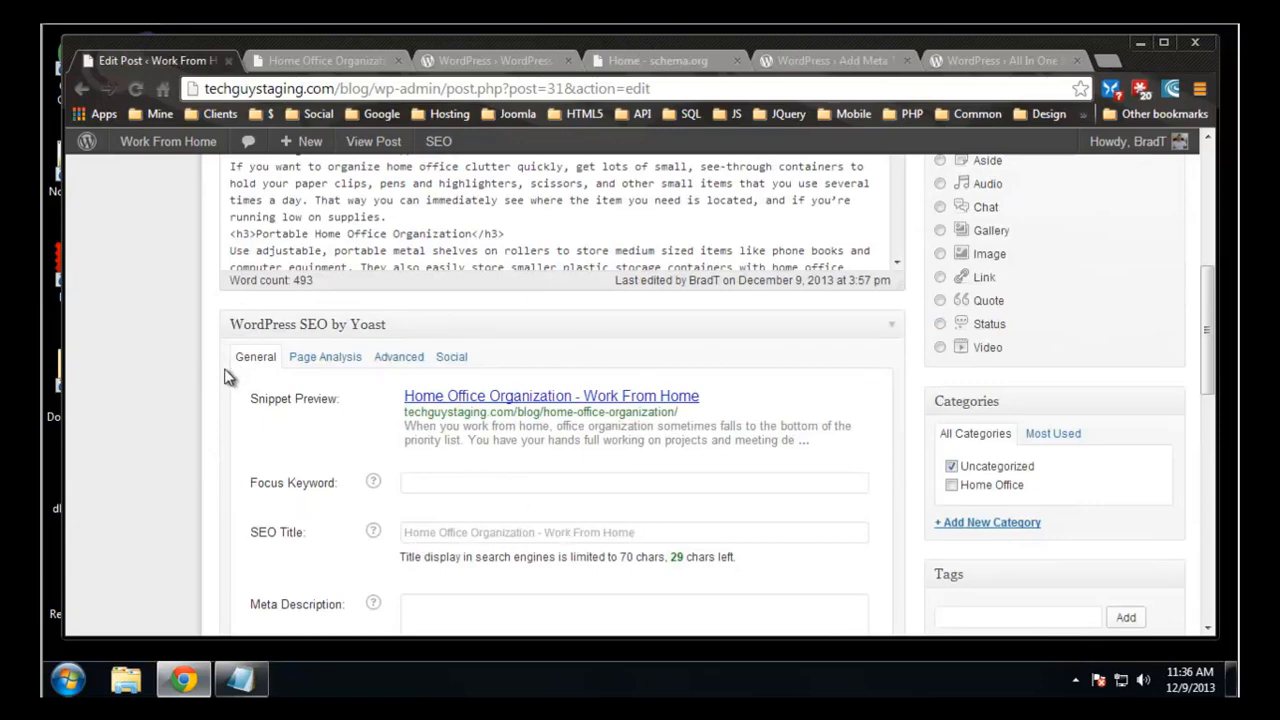
scroll(187, 372, "down", 7)
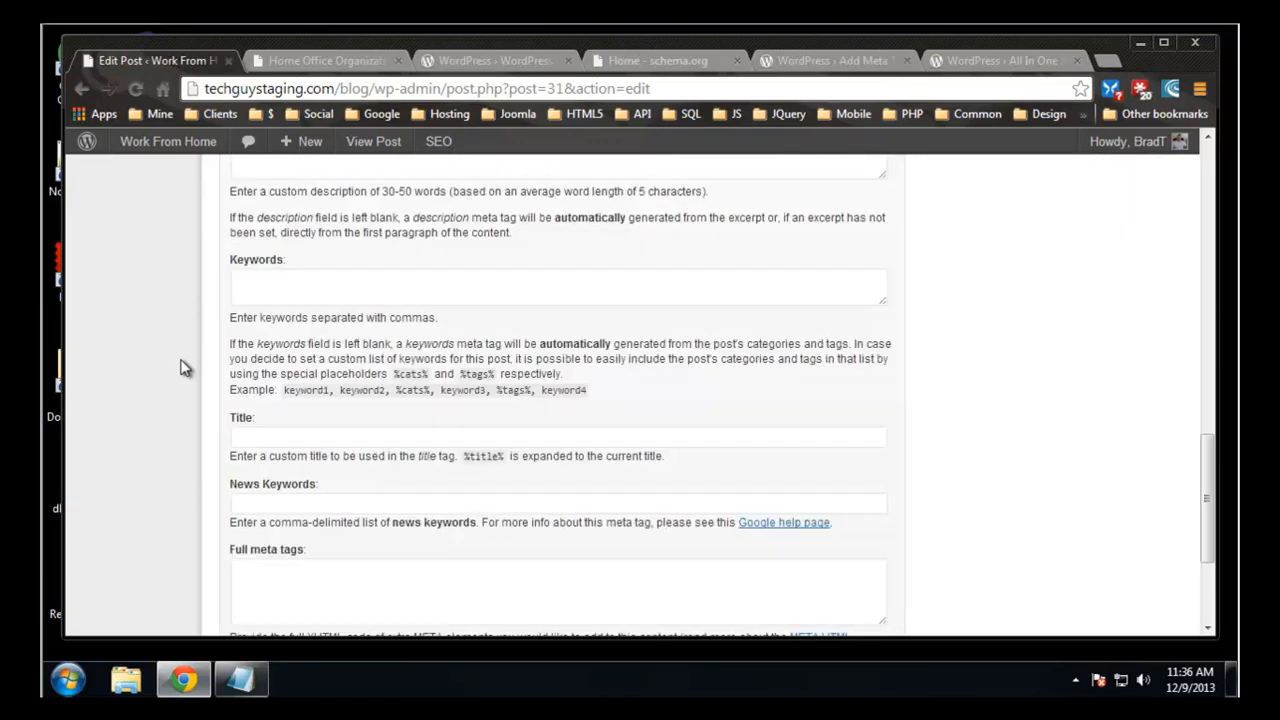
scroll(175, 363, "down", 1)
left_click(284, 338)
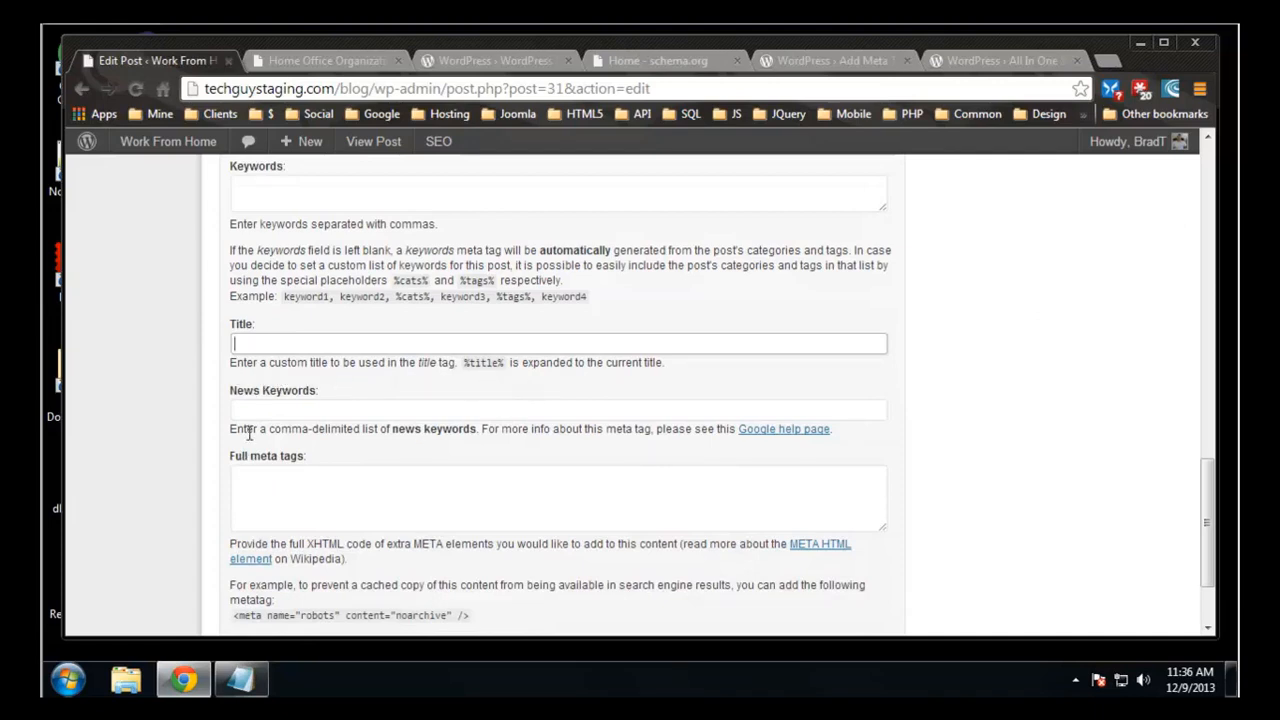
scroll(300, 416, "down", 2)
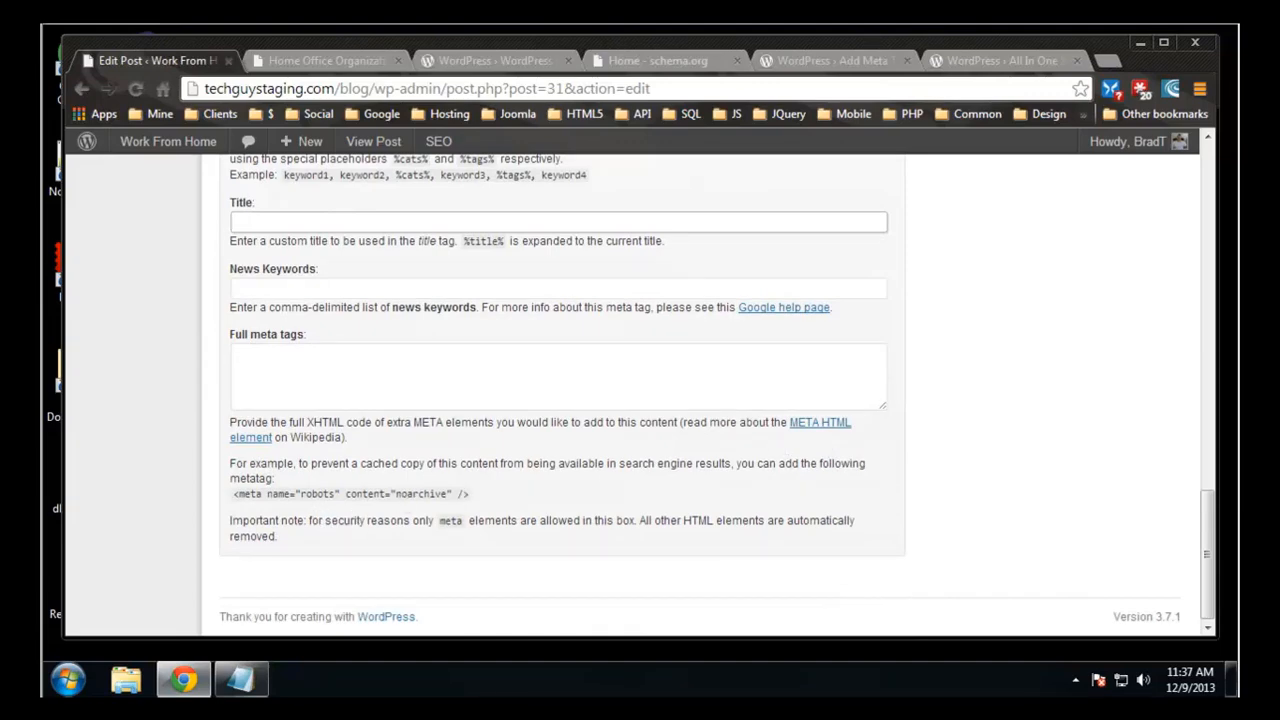
scroll(657, 394, "up", 6)
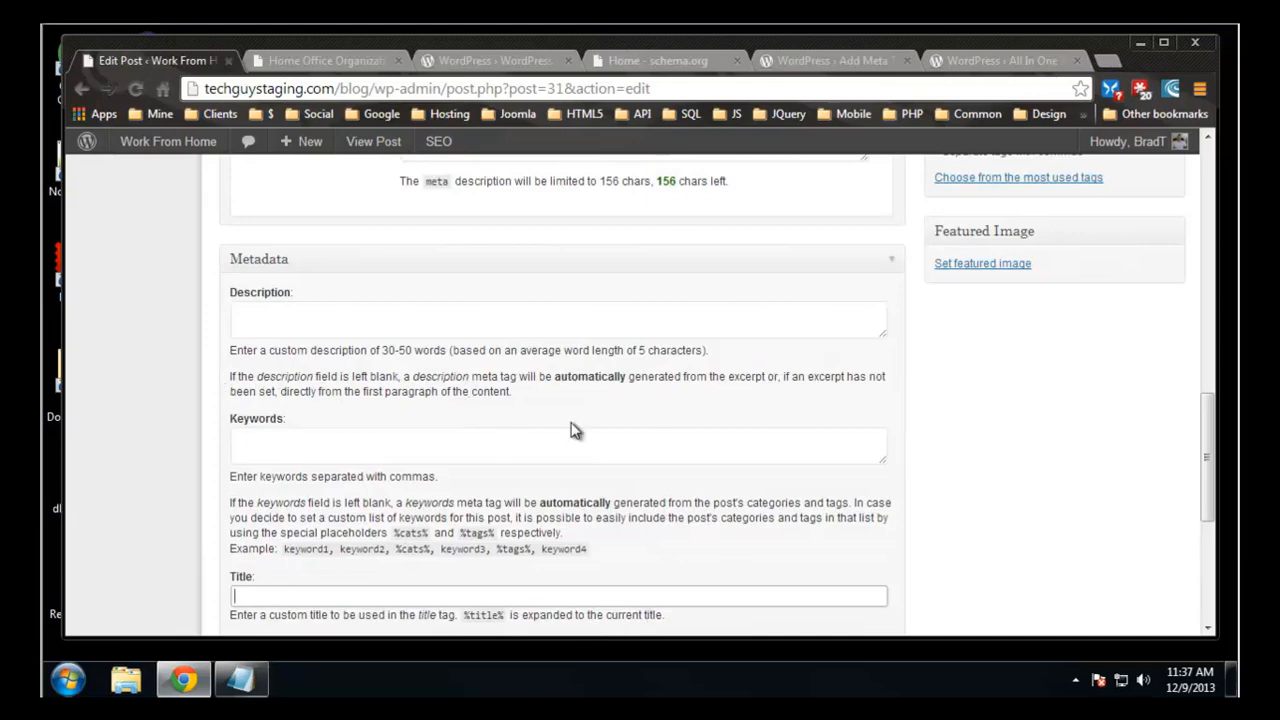
scroll(575, 430, "up", 3)
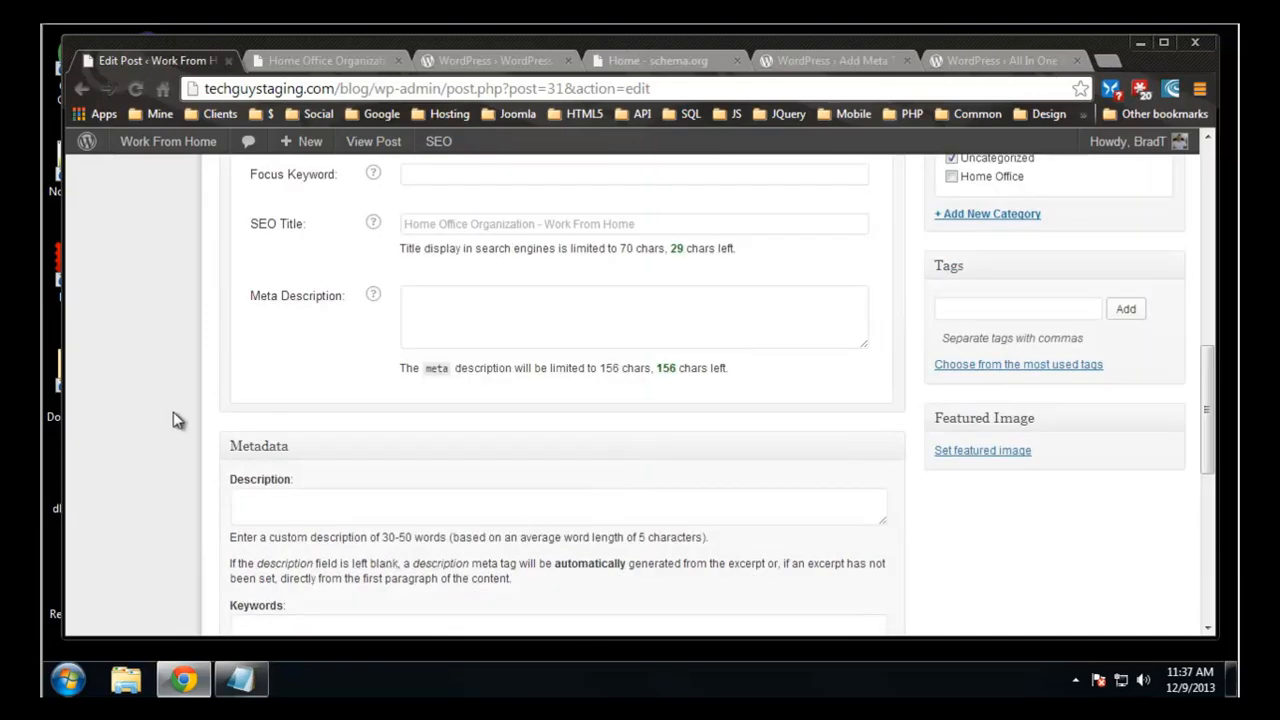
scroll(173, 419, "up", 4)
scroll(172, 421, "down", 1)
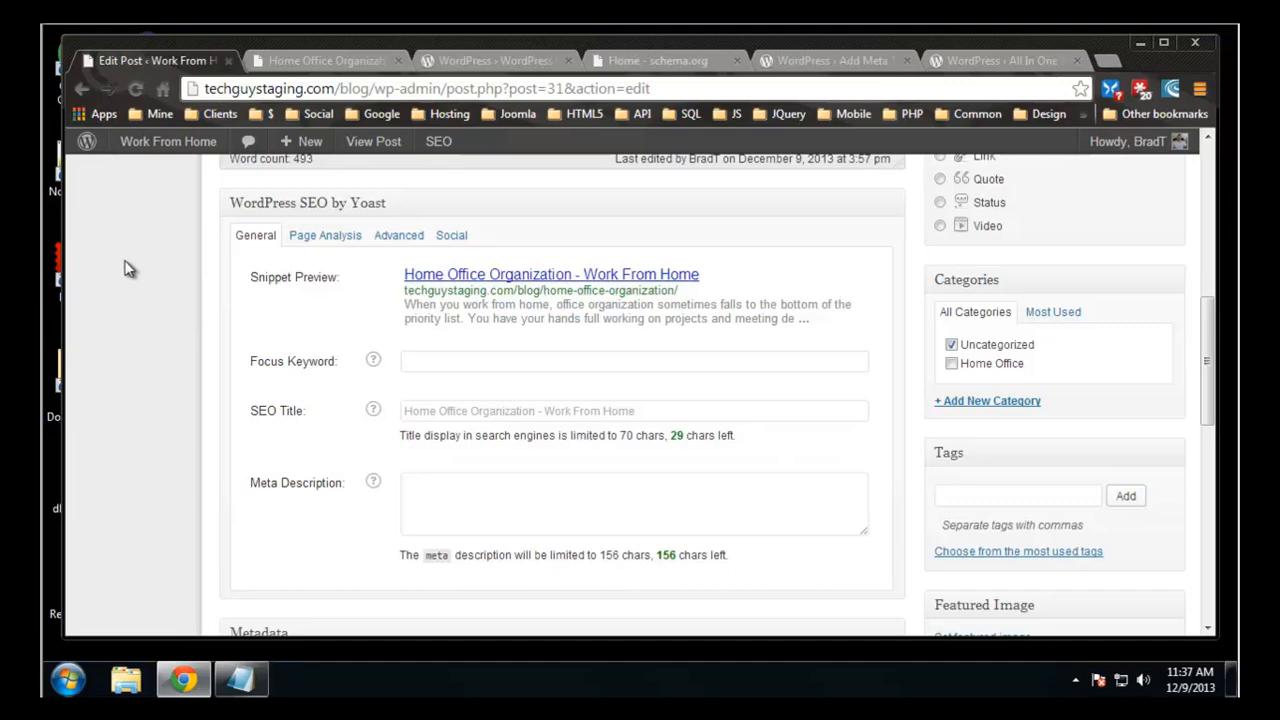
- Copy the plugin name "All In One Schema.org Rich Snippets" from its WordPress.org plugin page
left_click(964, 57)
left_click_drag(390, 232, 880, 234)
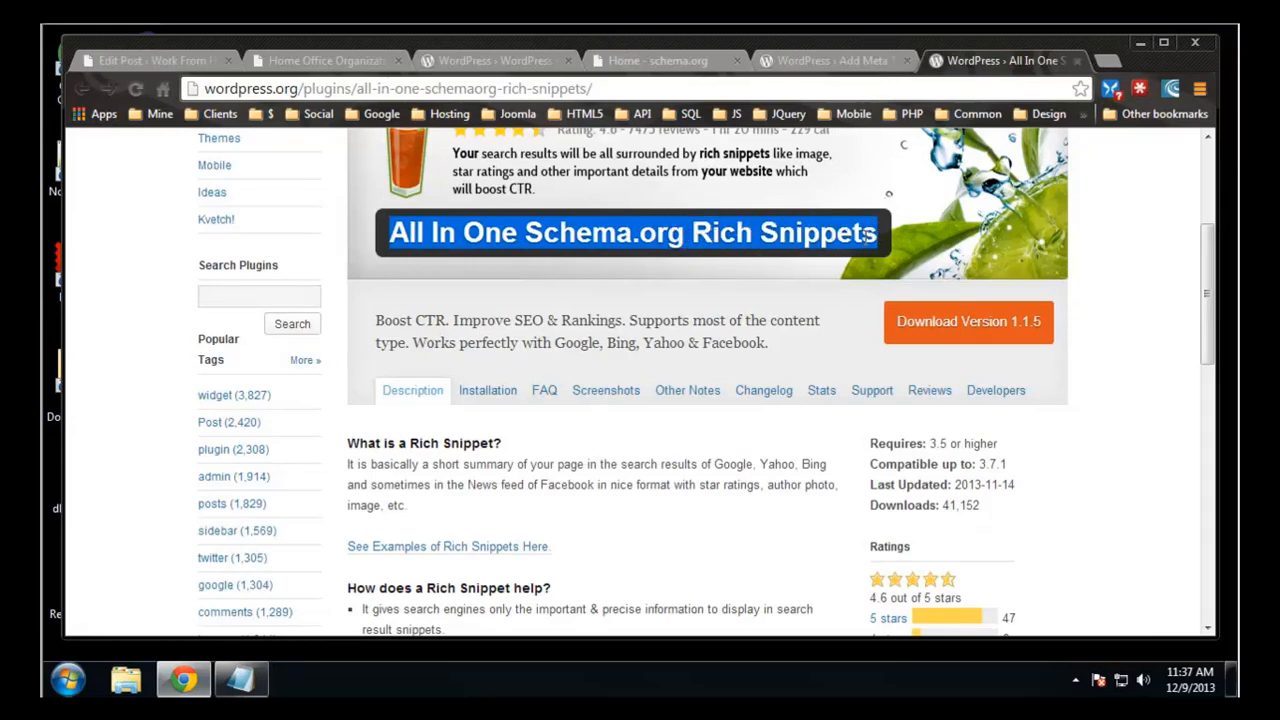
right_click(792, 232)
left_click(838, 243)
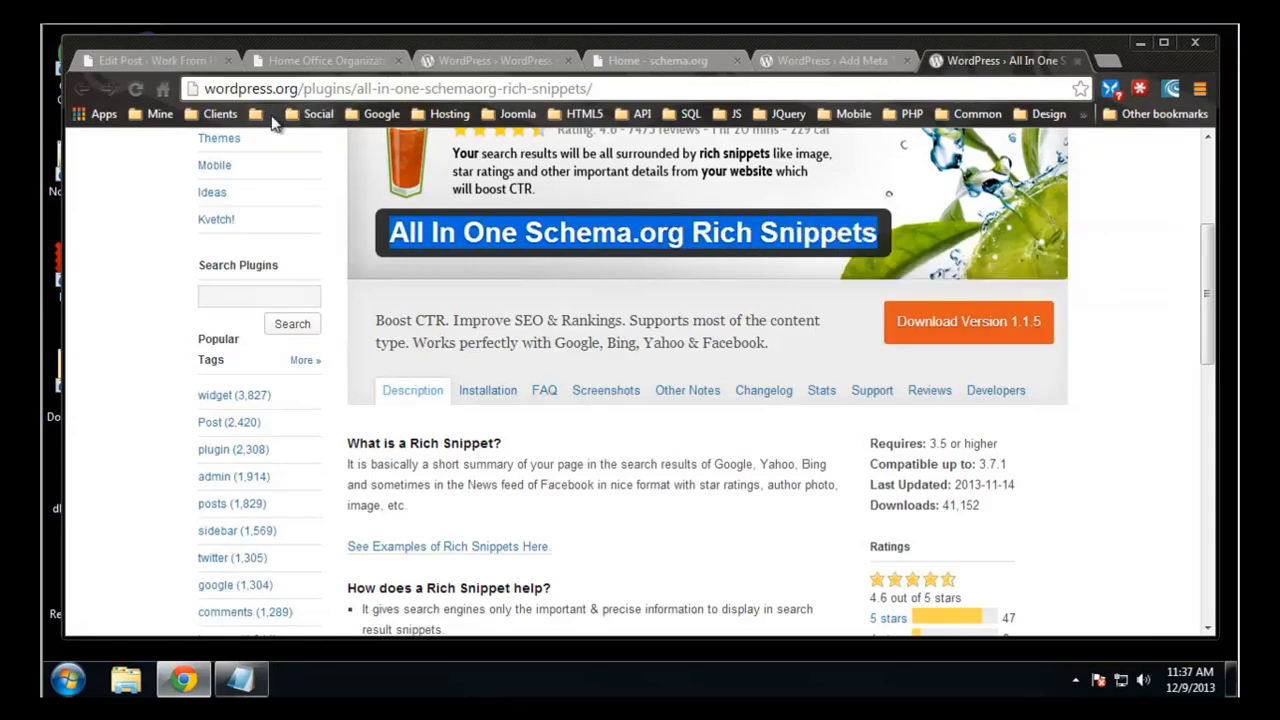
- Search the site's plugin installer for "All In One Schema.org Rich Snippets" using the copied name
left_click(161, 62)
scroll(120, 140, "up", 10)
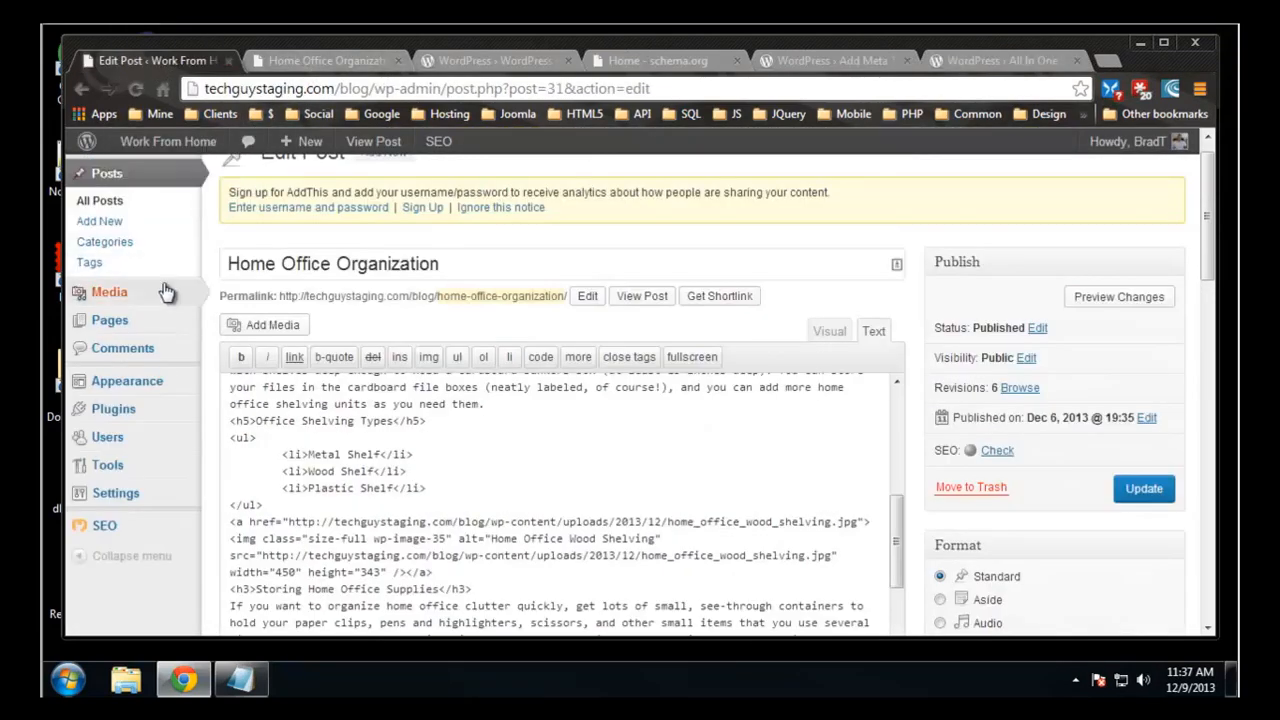
mouse_move(118, 410)
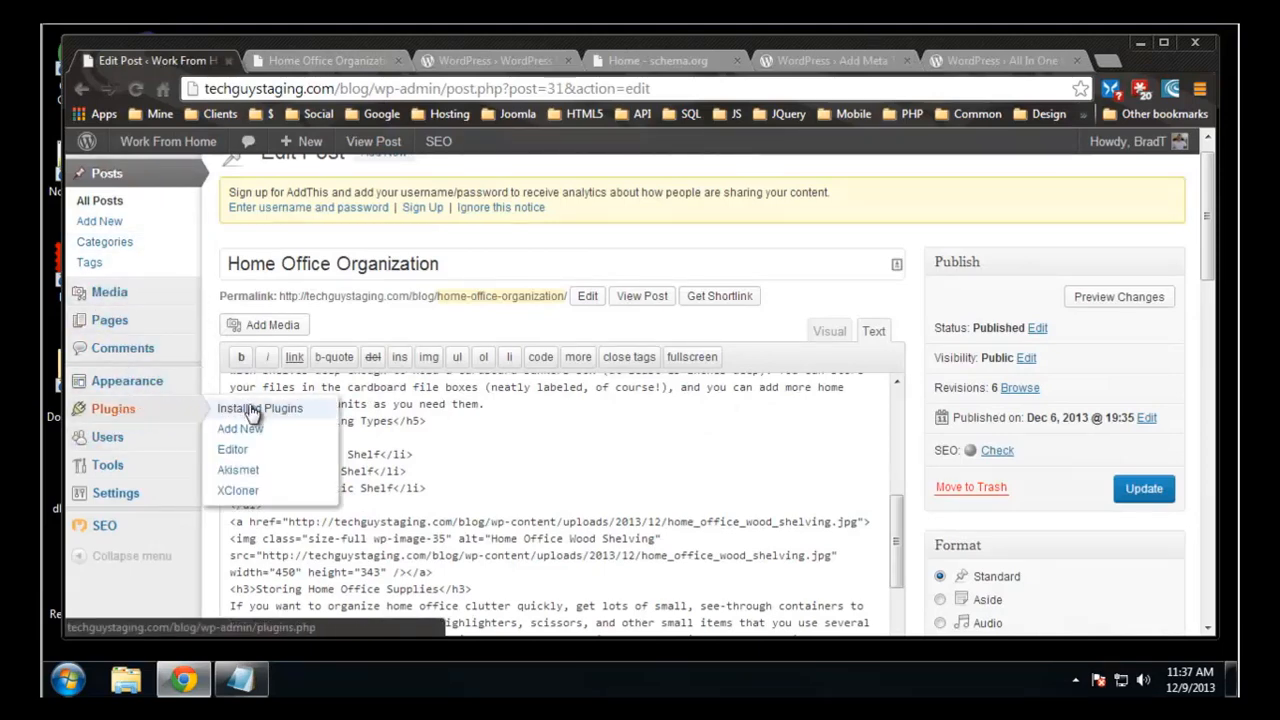
left_click(246, 510)
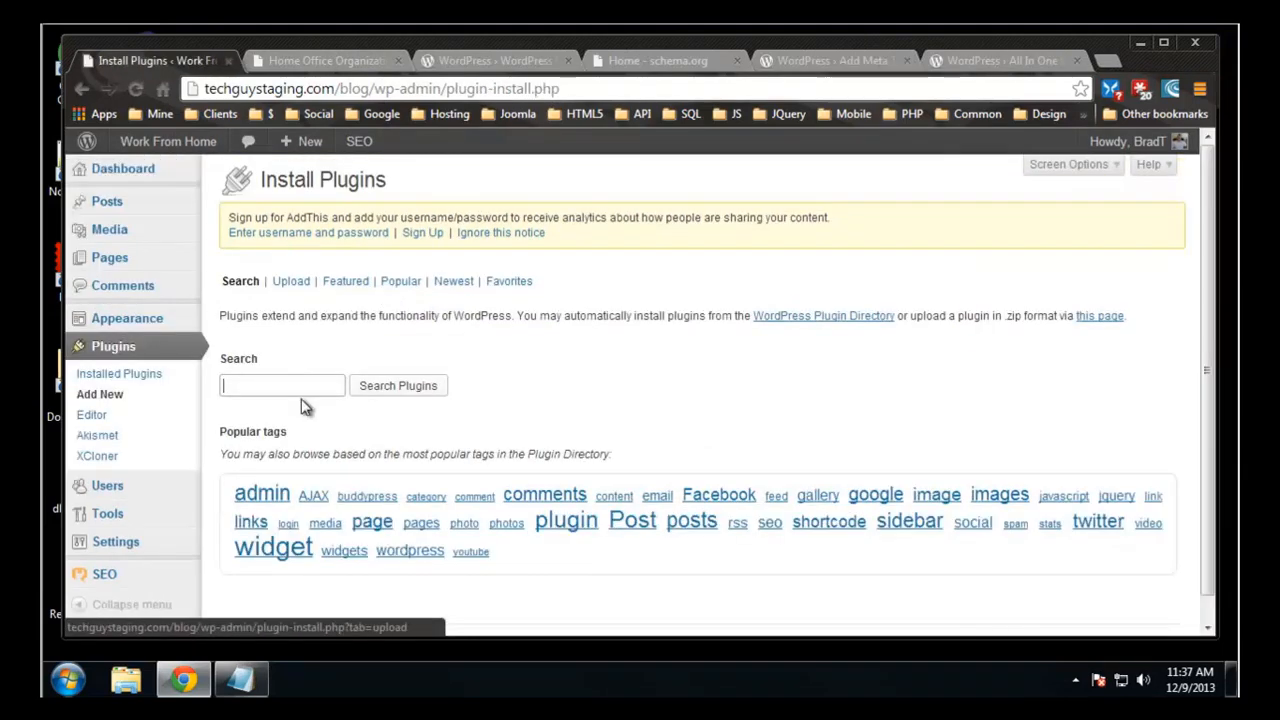
right_click(287, 385)
left_click(333, 168)
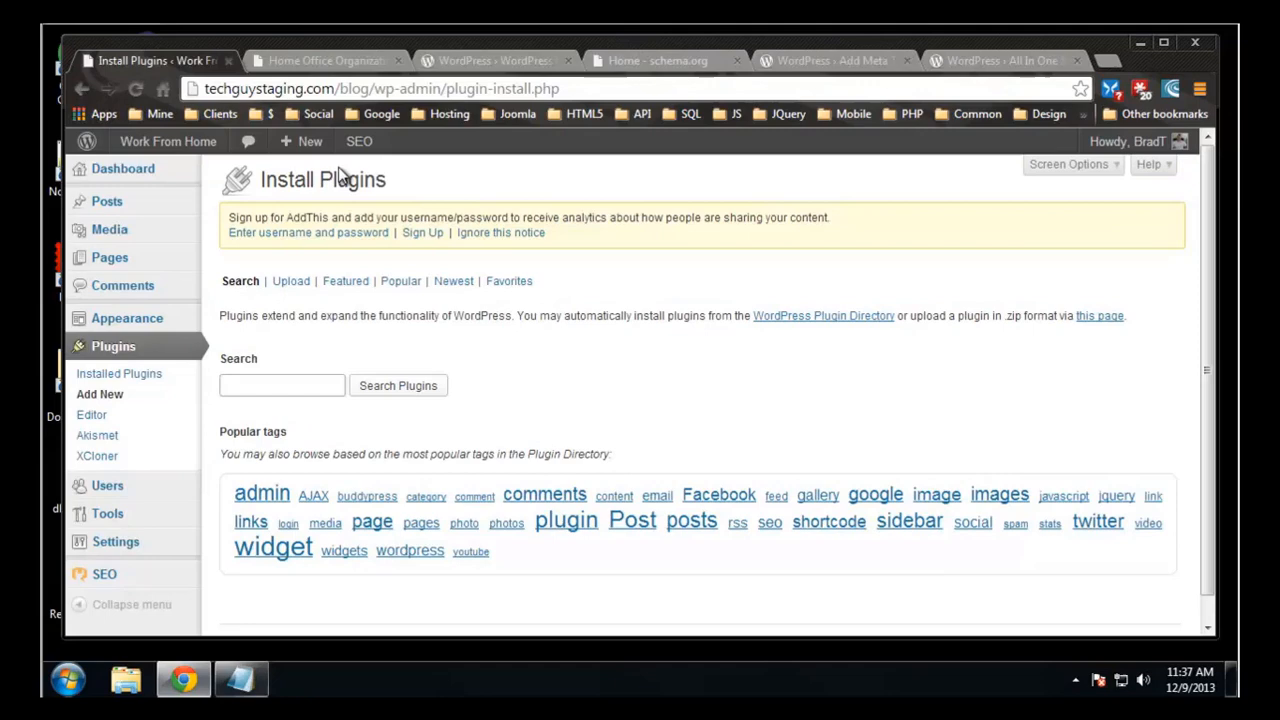
left_click(398, 385)
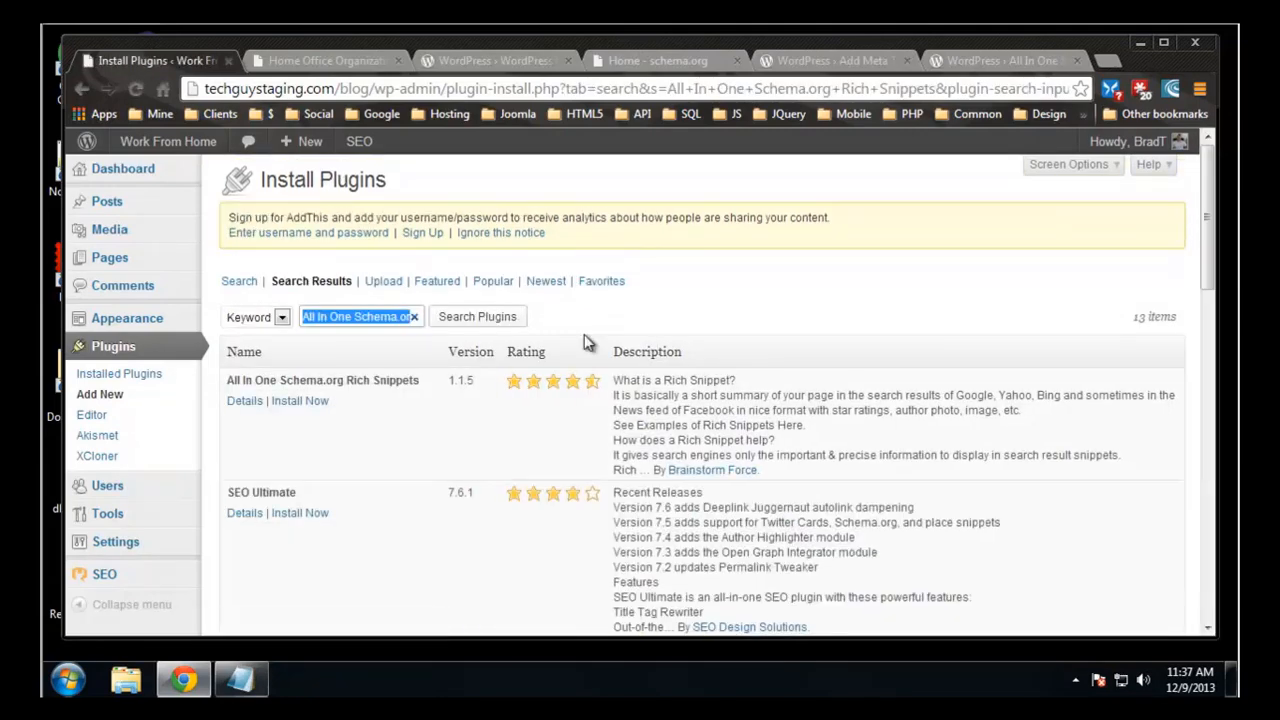
- Install and activate the All In One Schema.org Rich Snippets plugin
left_click(299, 401)
left_click(676, 207)
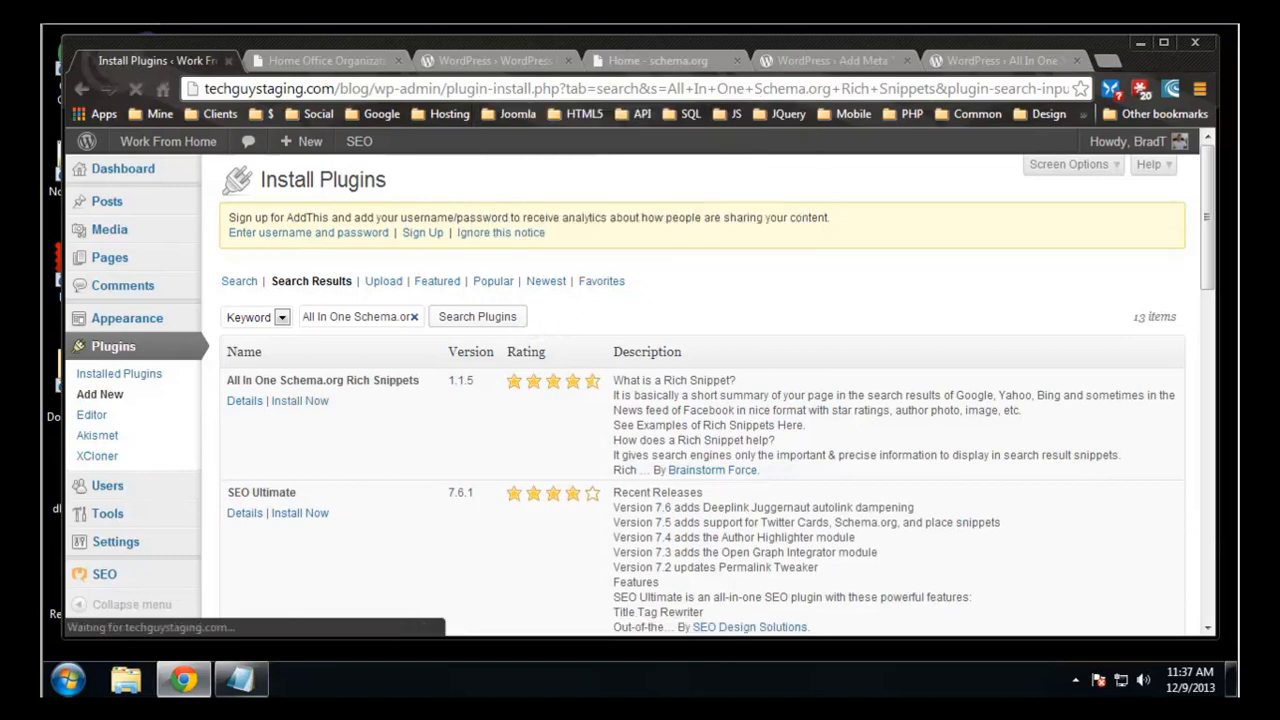
left_click(268, 378)
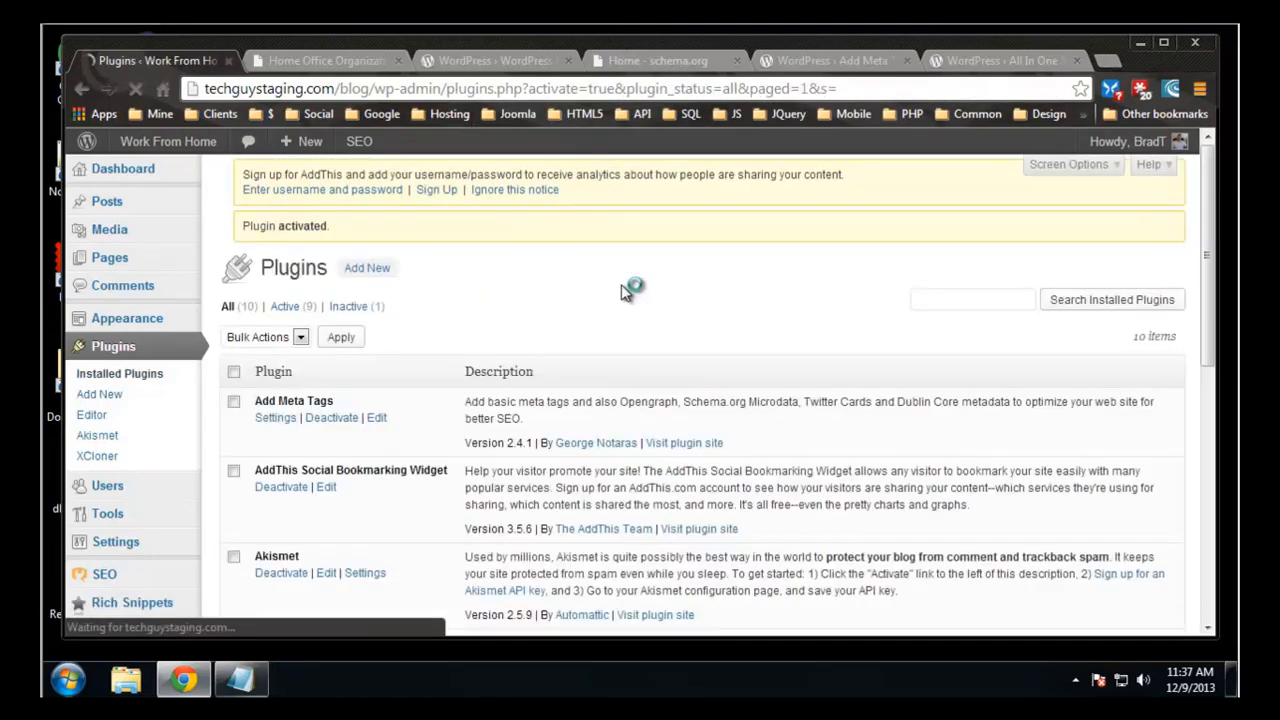
- Open the Rich Snippets dashboard and examine the display strings for Item Review and Events
scroll(625, 292, "down", 5)
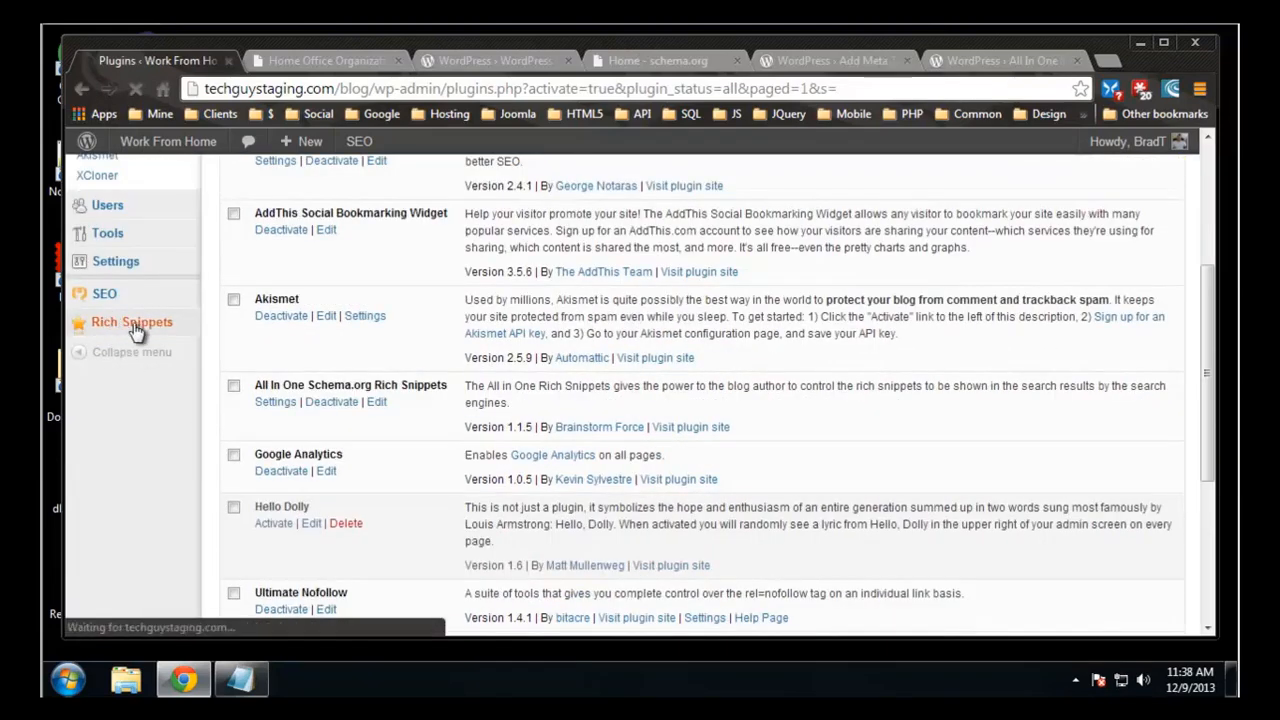
left_click(127, 328)
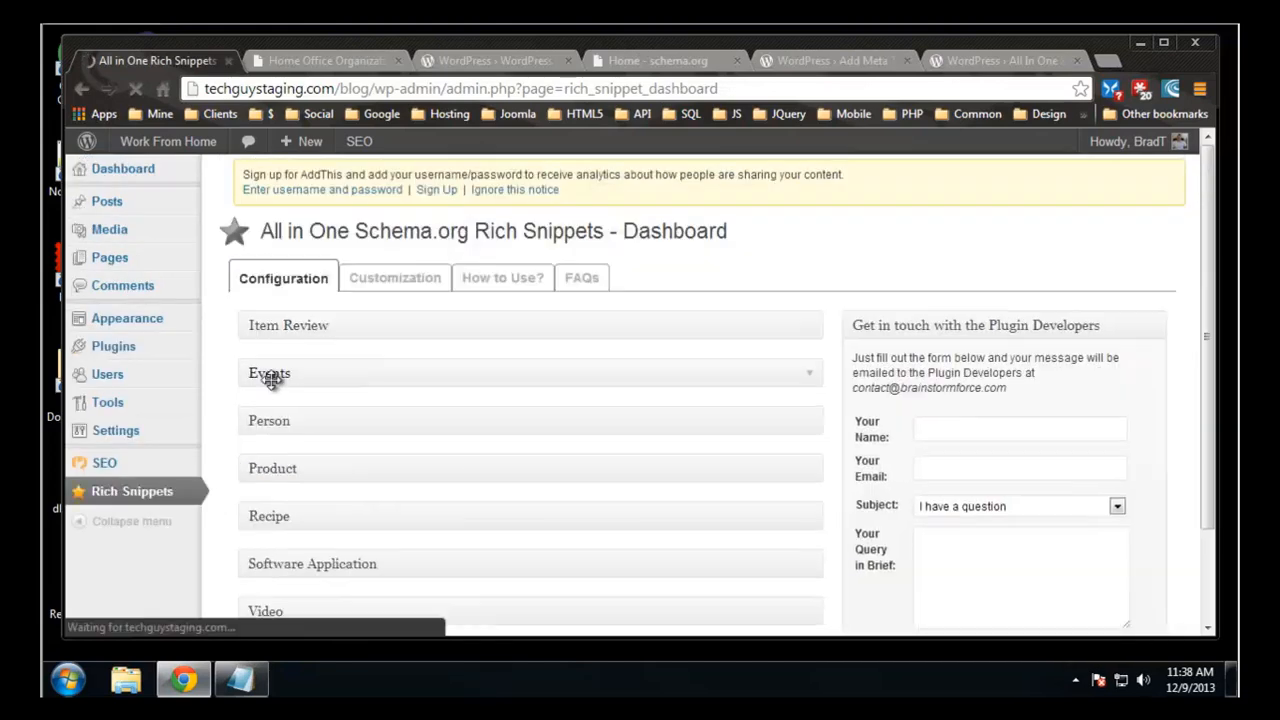
scroll(665, 265, "down", 1)
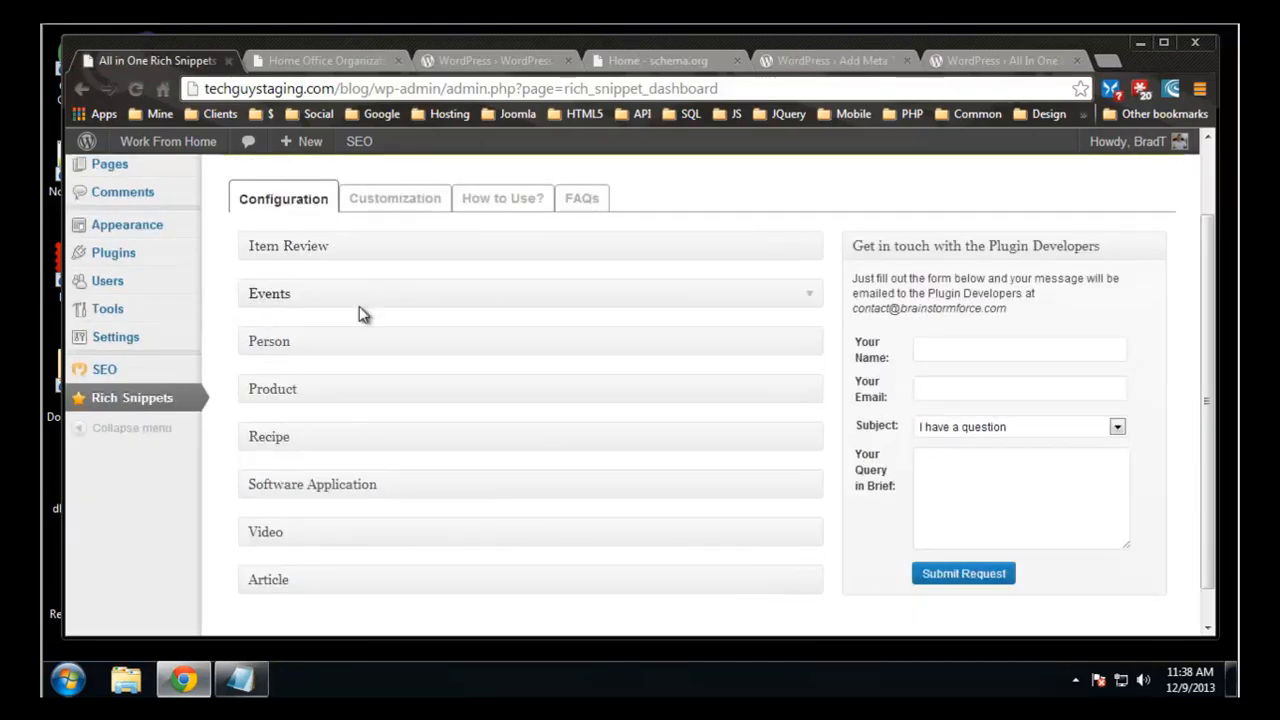
left_click(437, 245)
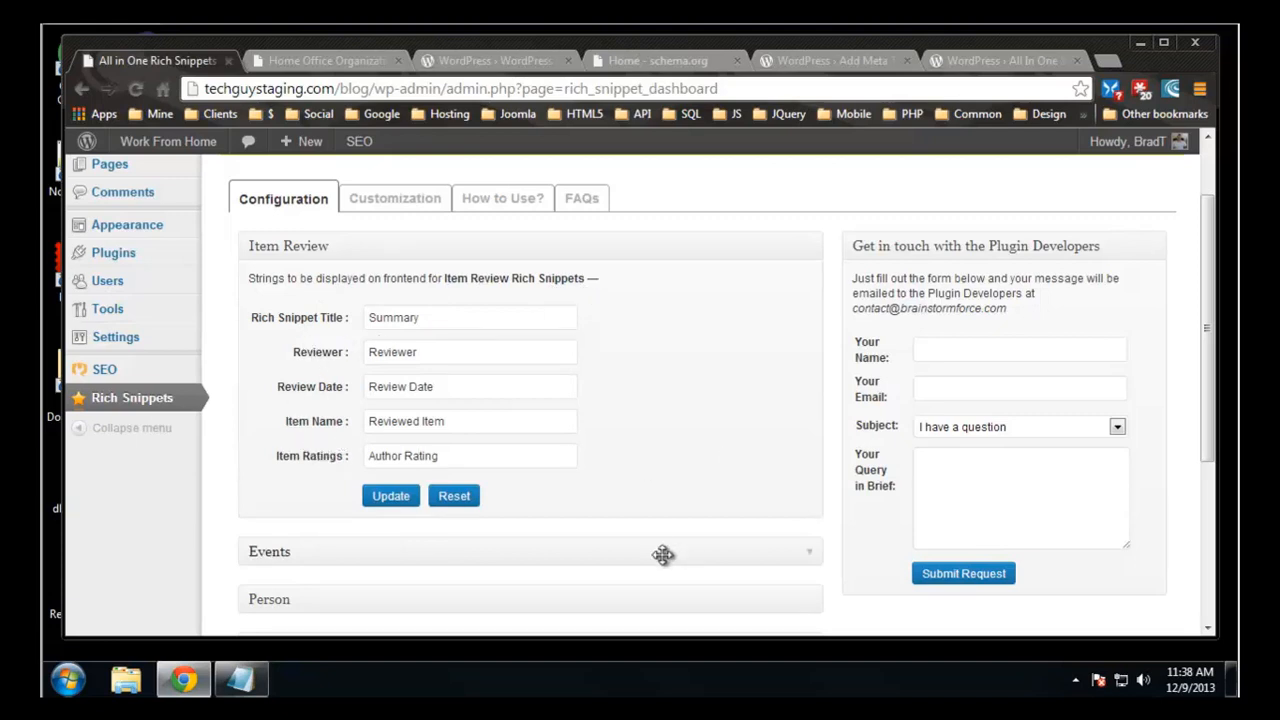
scroll(540, 450, "down", 3)
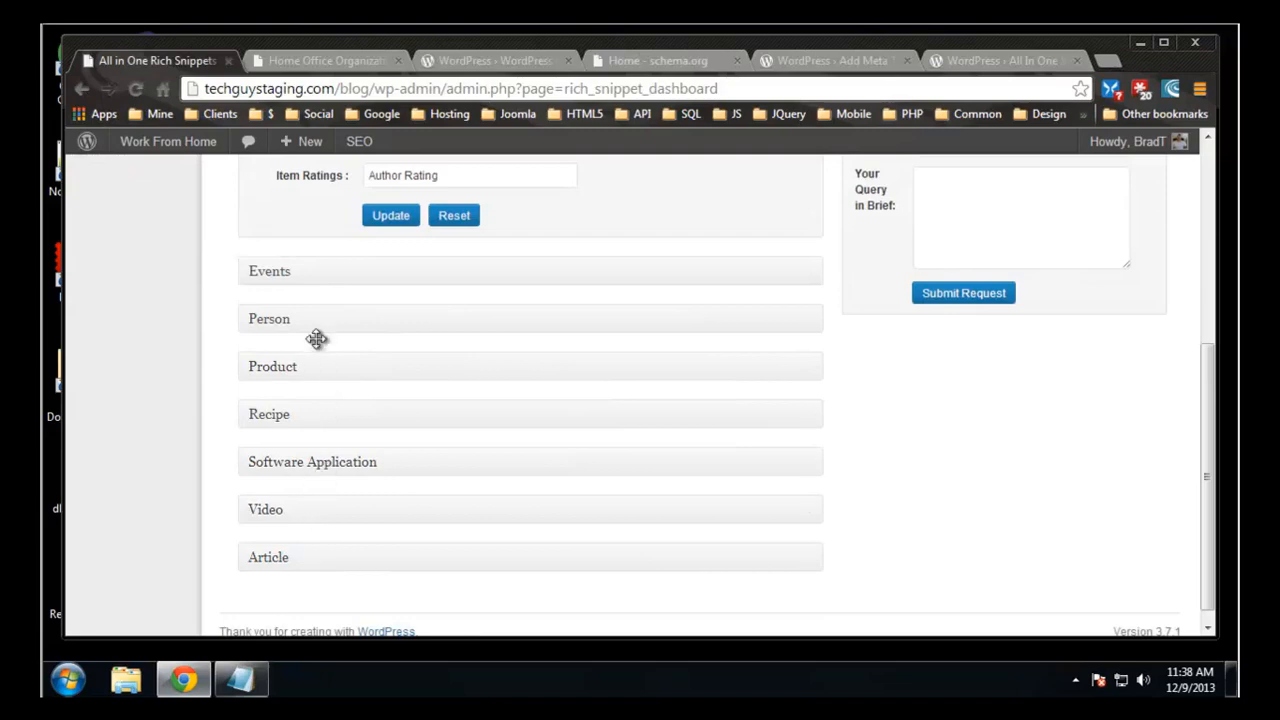
left_click(334, 266)
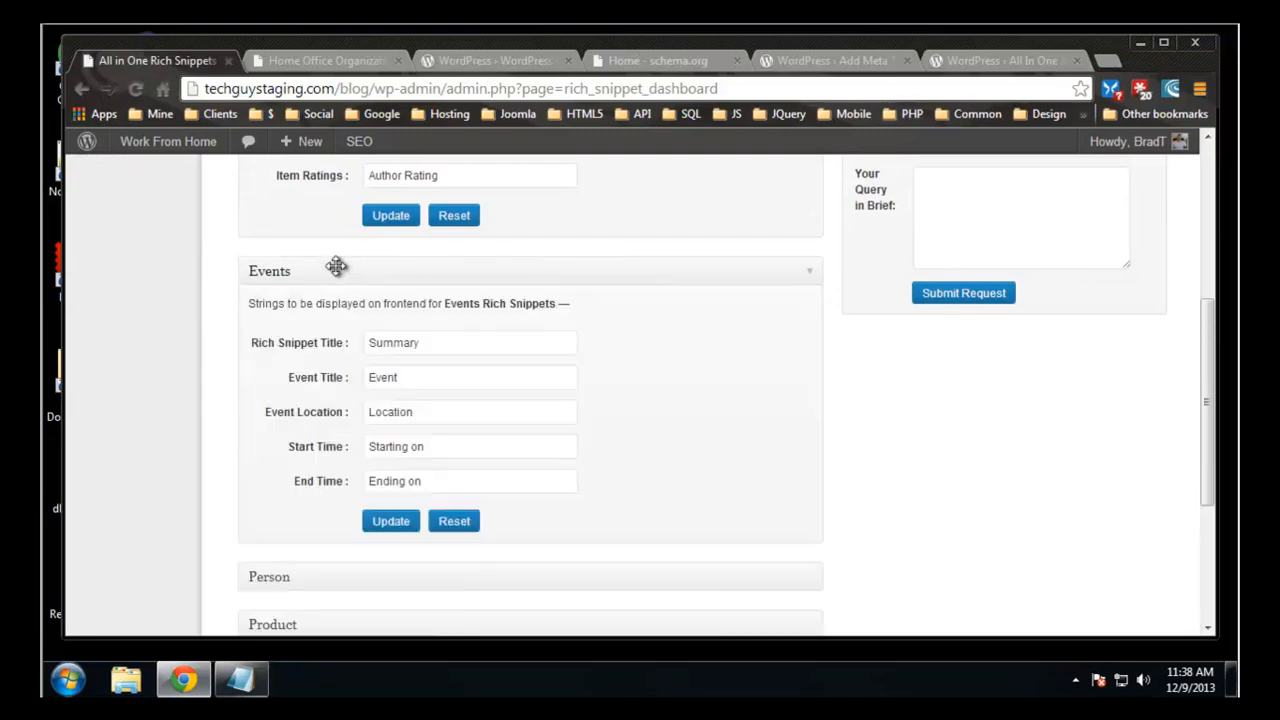
scroll(723, 503, "up", 2)
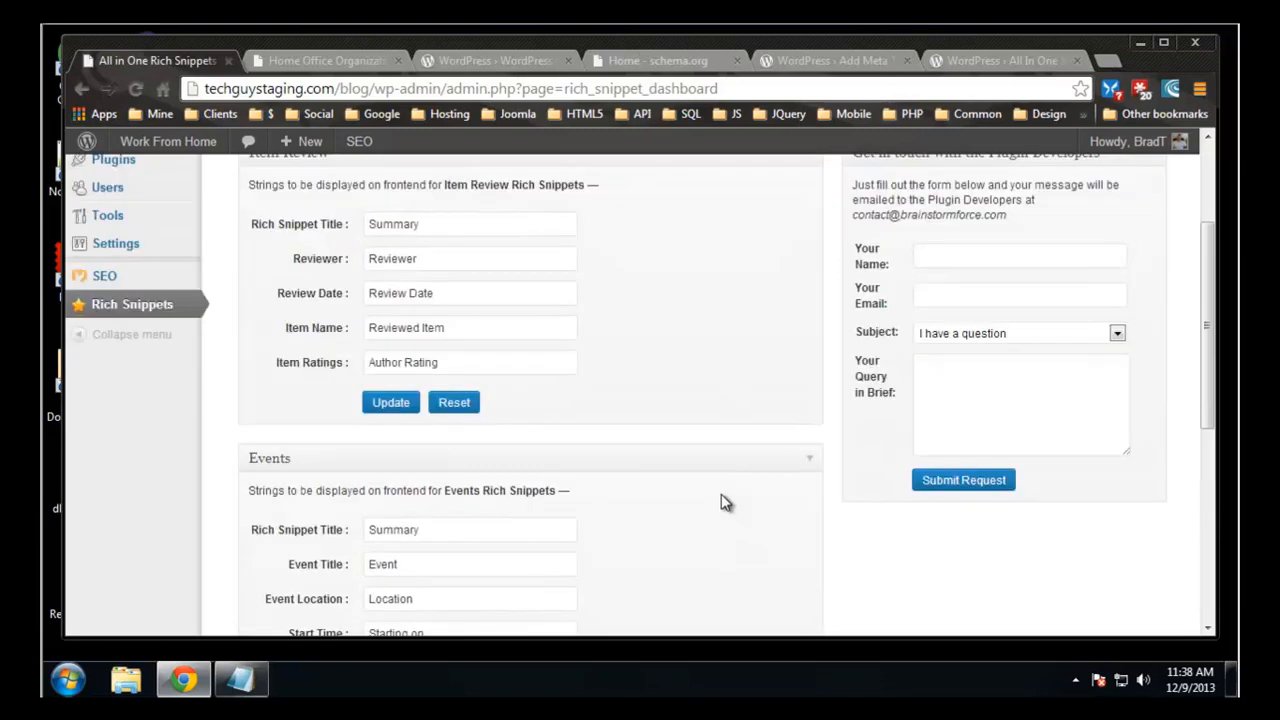
scroll(706, 503, "down", 3)
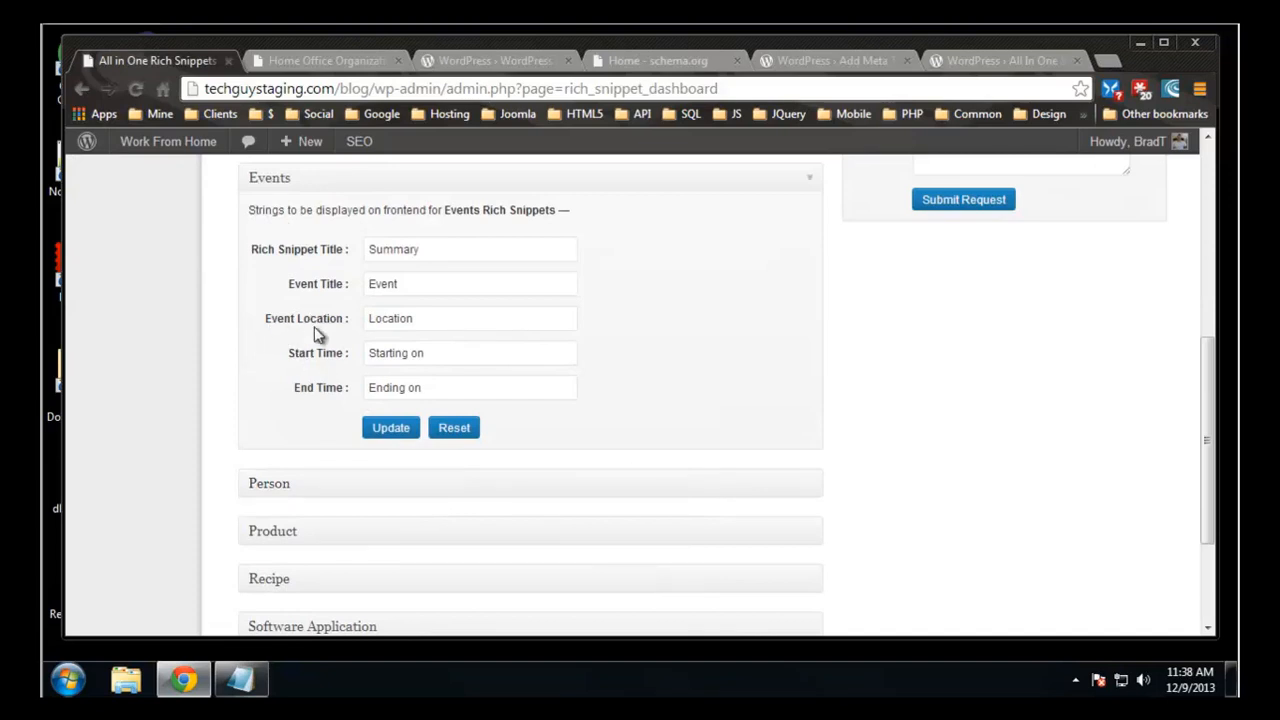
- Expand and examine the display strings for the Person and Product rich snippets
left_click(286, 486)
scroll(400, 495, "down", 1)
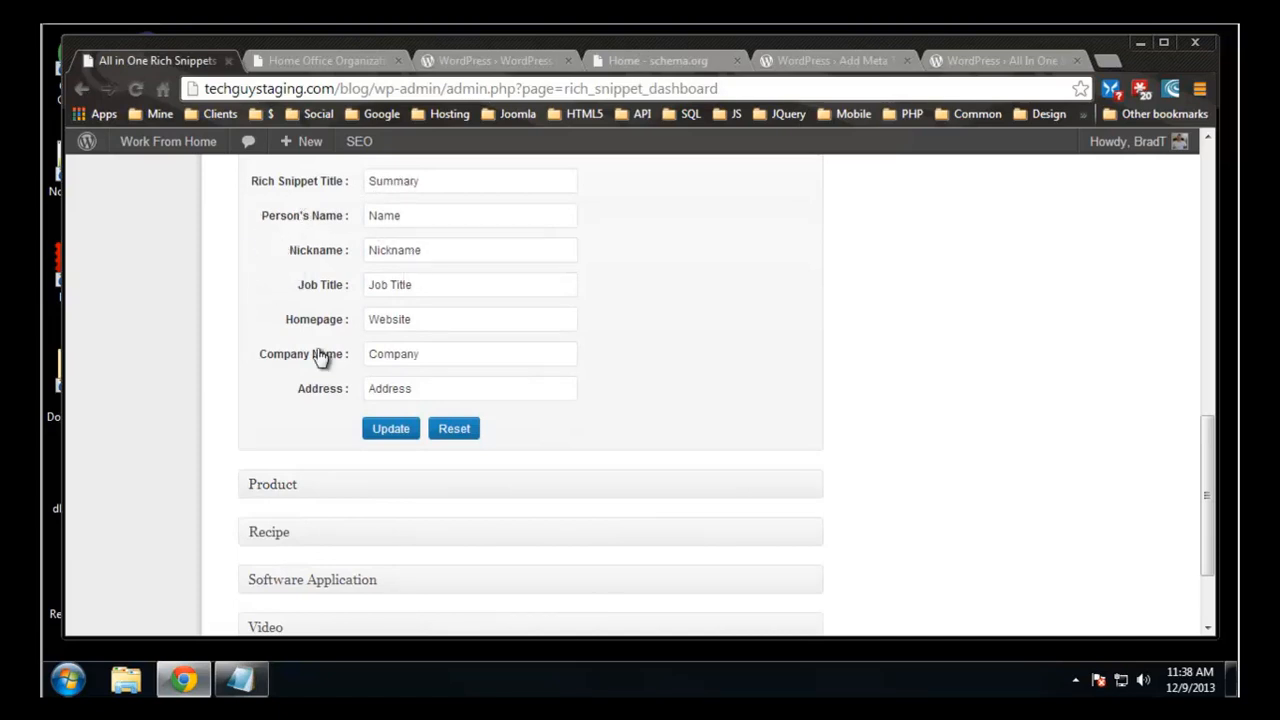
scroll(695, 460, "down", 2)
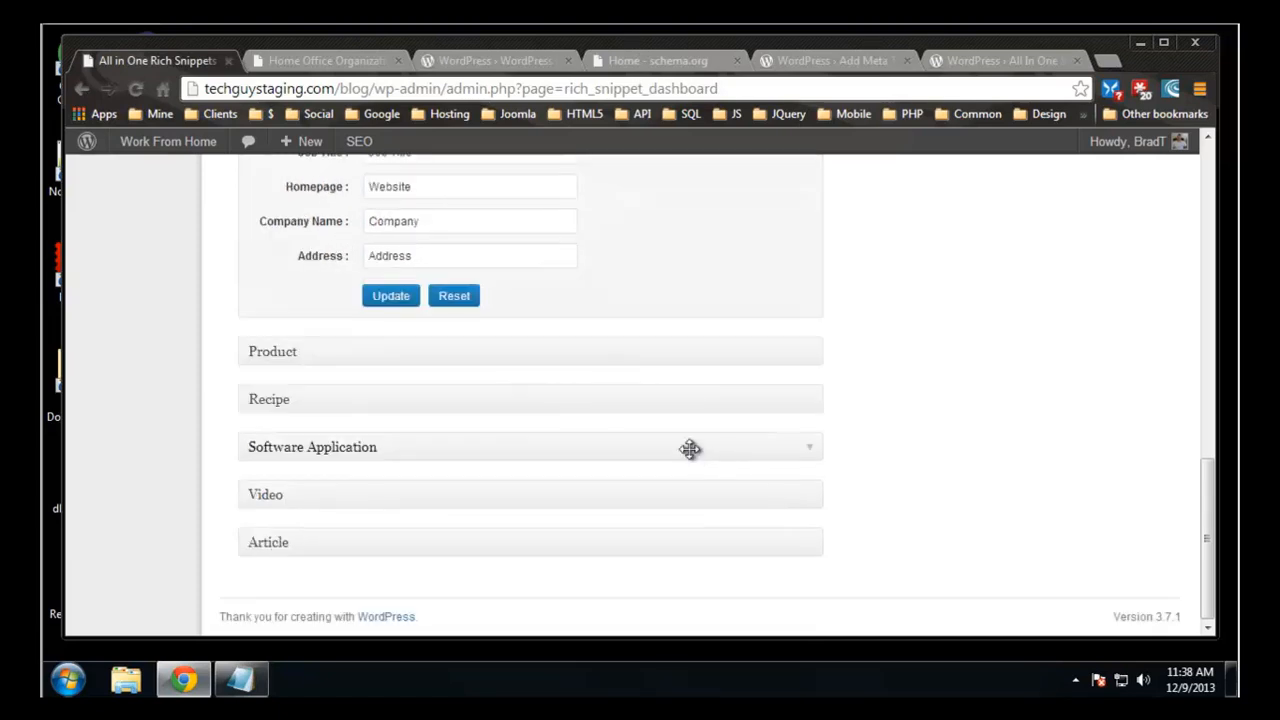
left_click(298, 352)
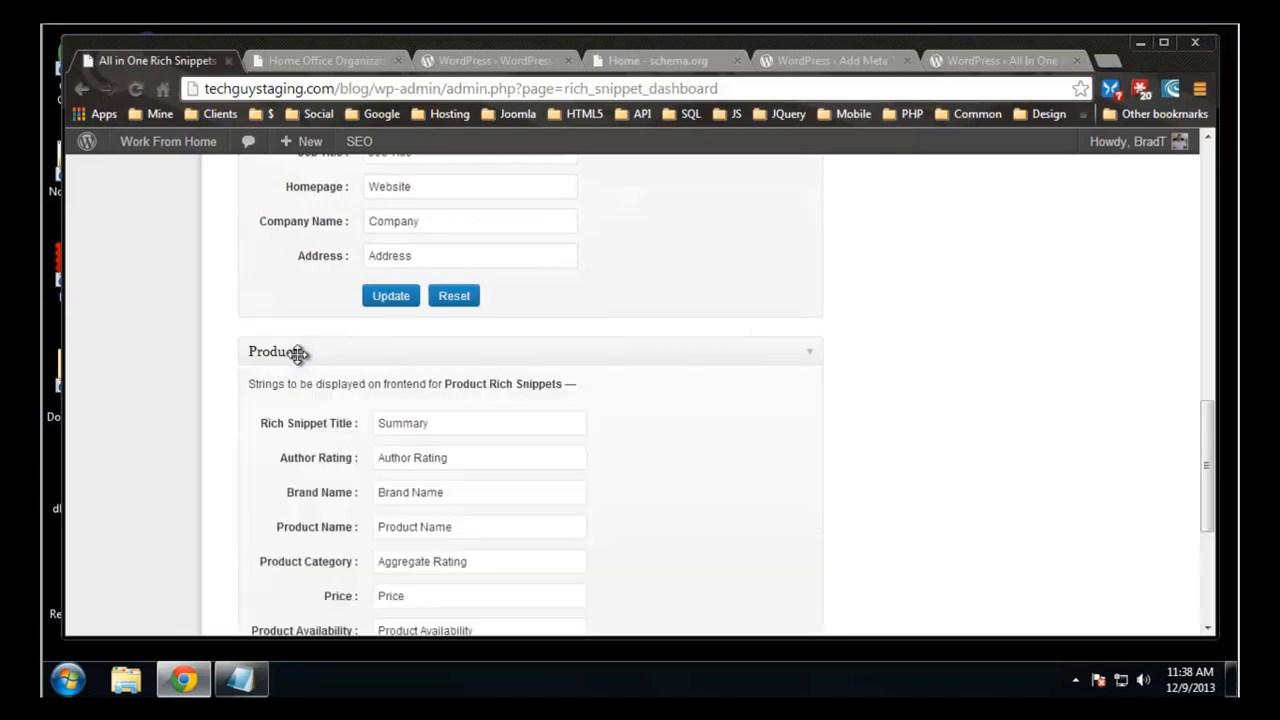
scroll(325, 410, "down", 3)
scroll(330, 416, "up", 15)
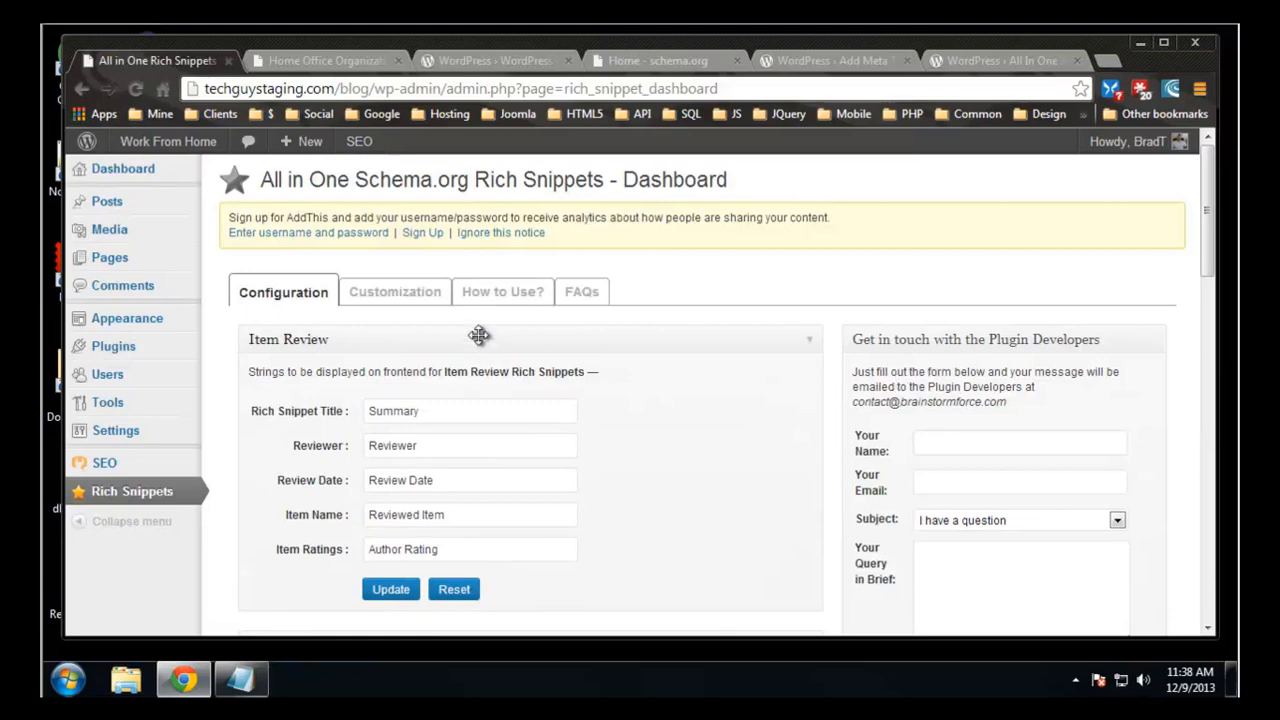
- Show the color customization settings for the rich snippet box
left_click(360, 300)
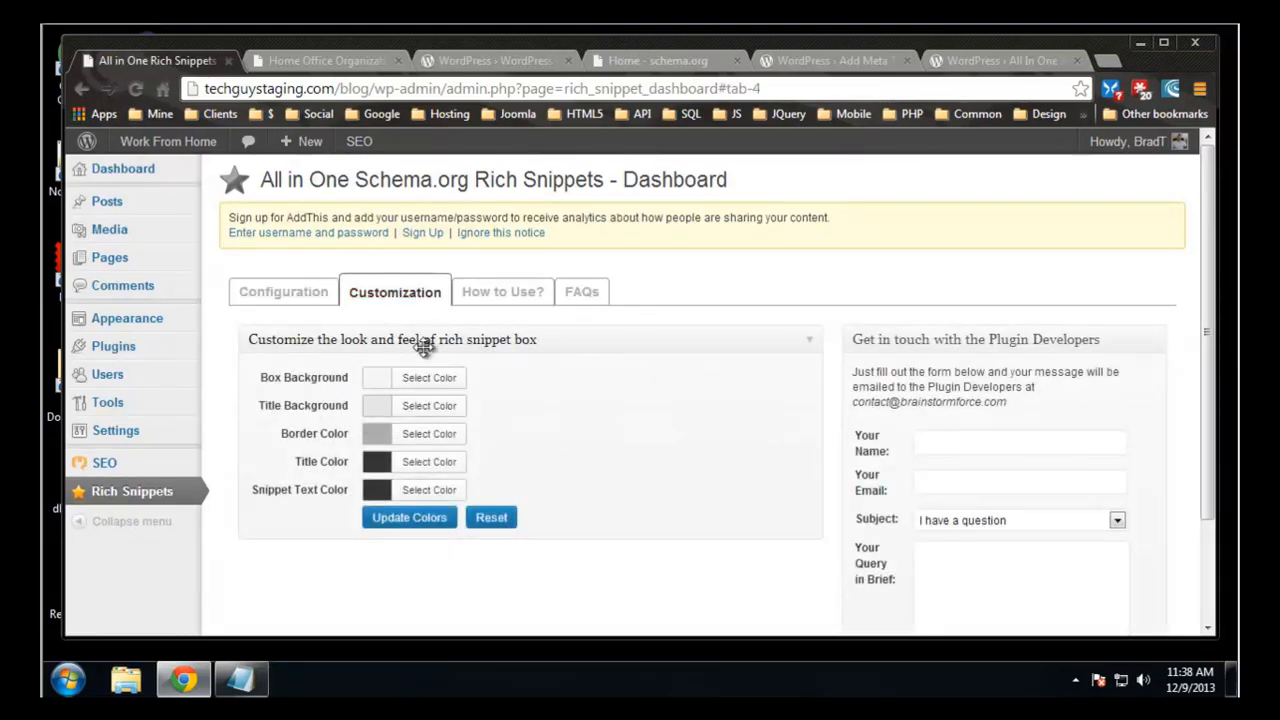
- Look through the Rich Snippets plugin's usage instructions
left_click(505, 295)
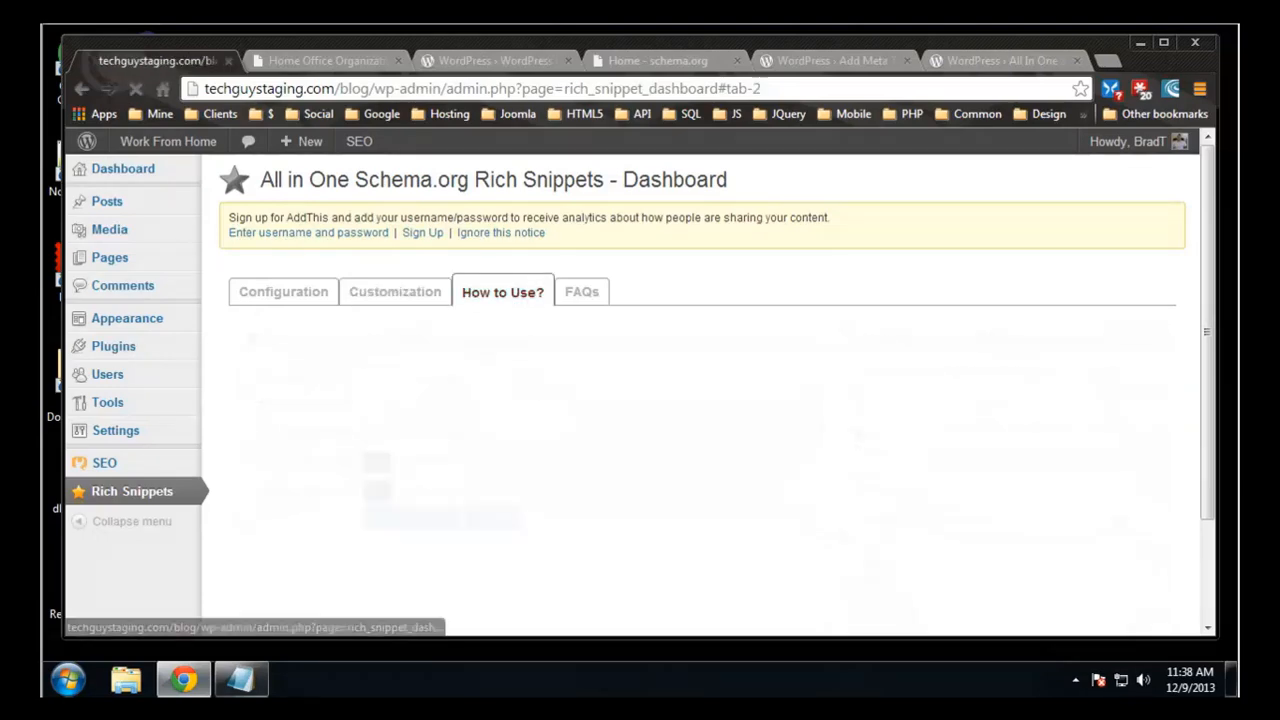
scroll(596, 375, "down", 3)
scroll(596, 375, "up", 3)
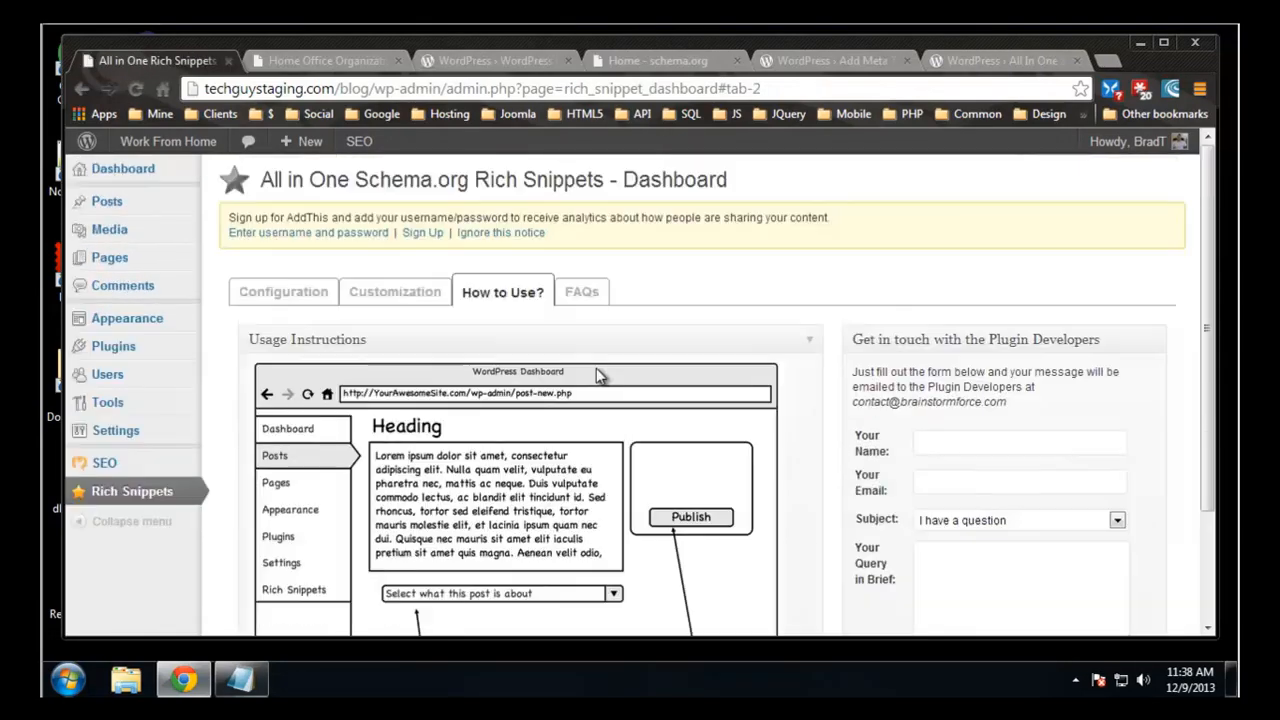
scroll(600, 376, "down", 3)
scroll(600, 376, "up", 3)
- Read through the plugin's FAQs, then return to its configuration settings
left_click(585, 295)
scroll(588, 325, "down", 5)
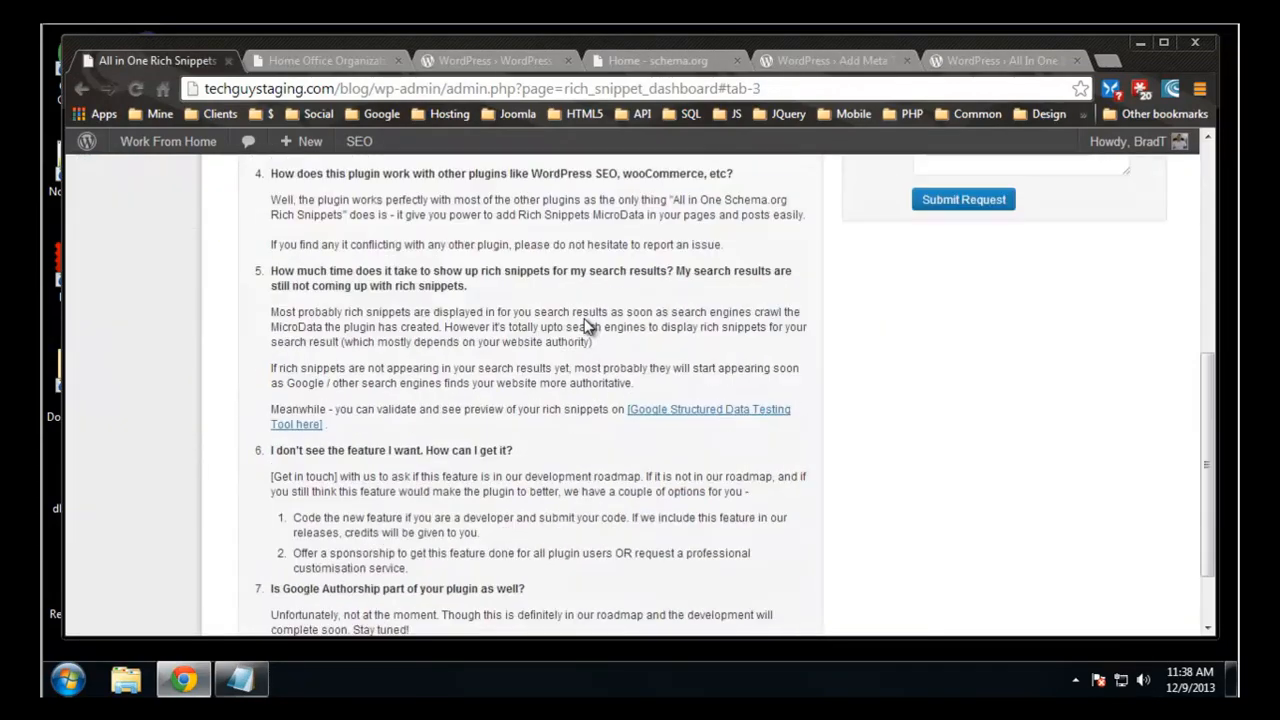
scroll(588, 327, "down", 3)
scroll(600, 320, "up", 6)
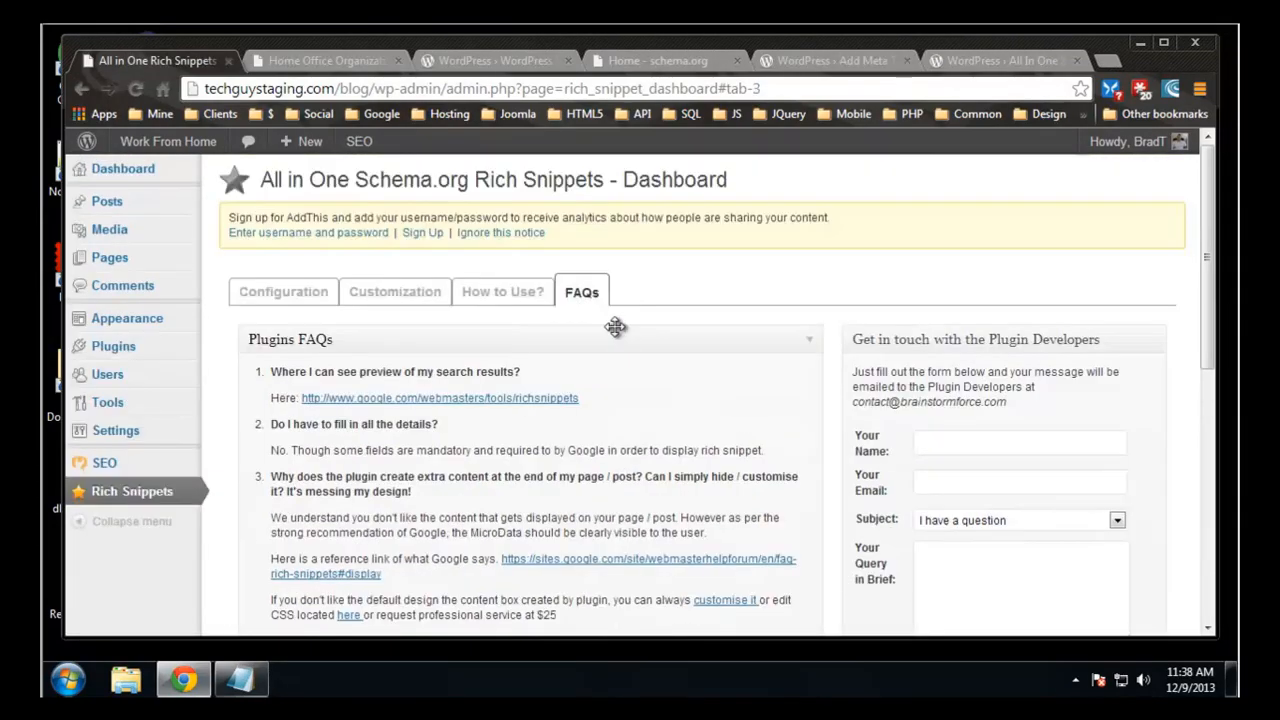
left_click(290, 293)
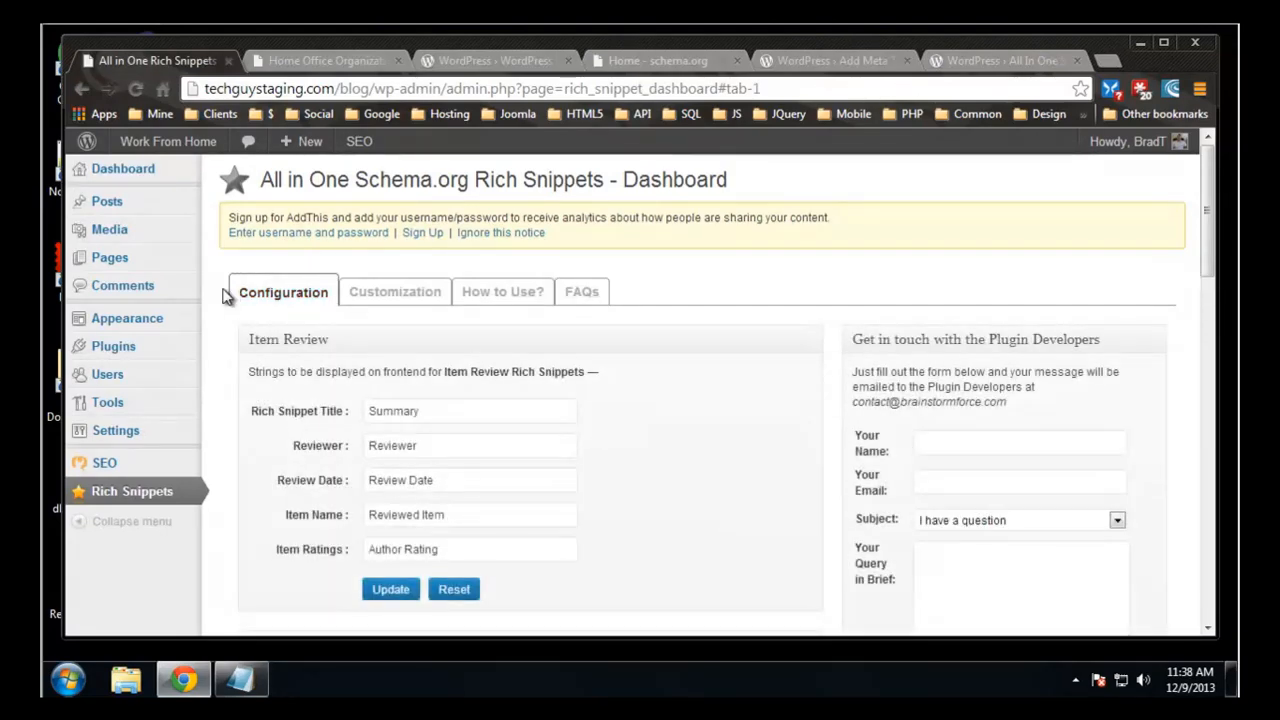
- Open the Home Office Organization post for editing and locate its Configure Rich Snippet section
left_click(108, 207)
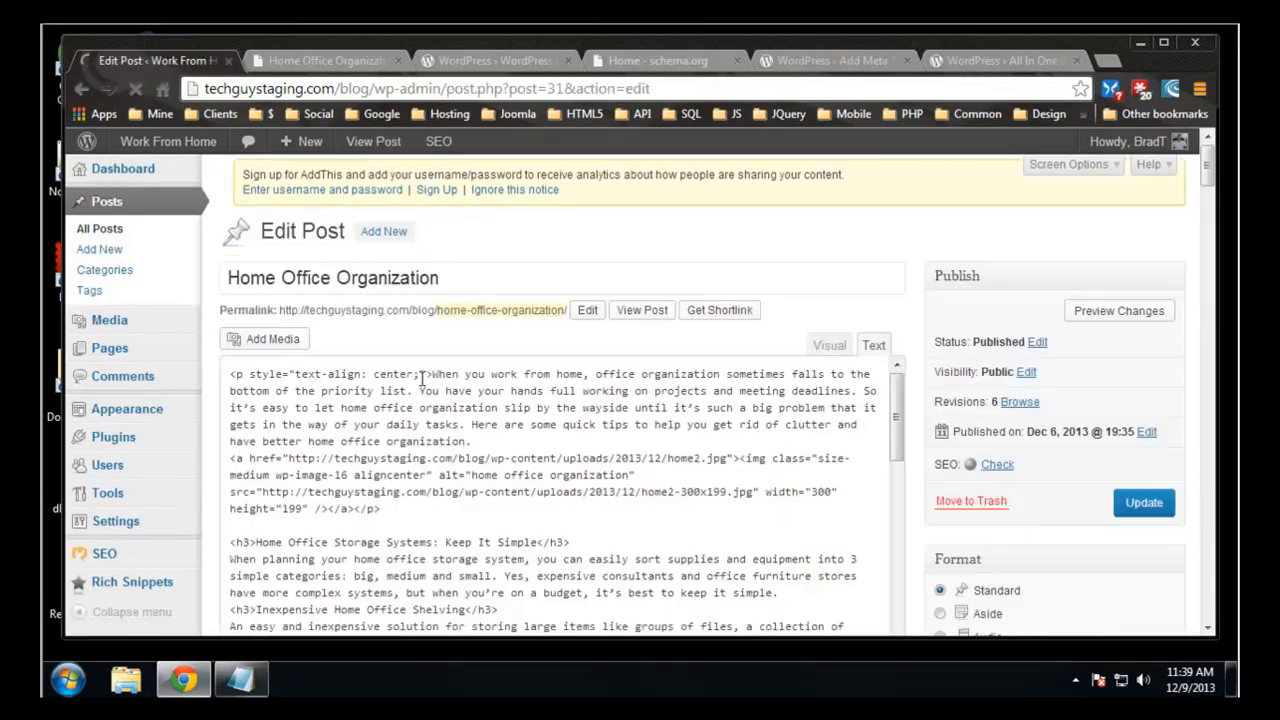
scroll(954, 413, "down", 15)
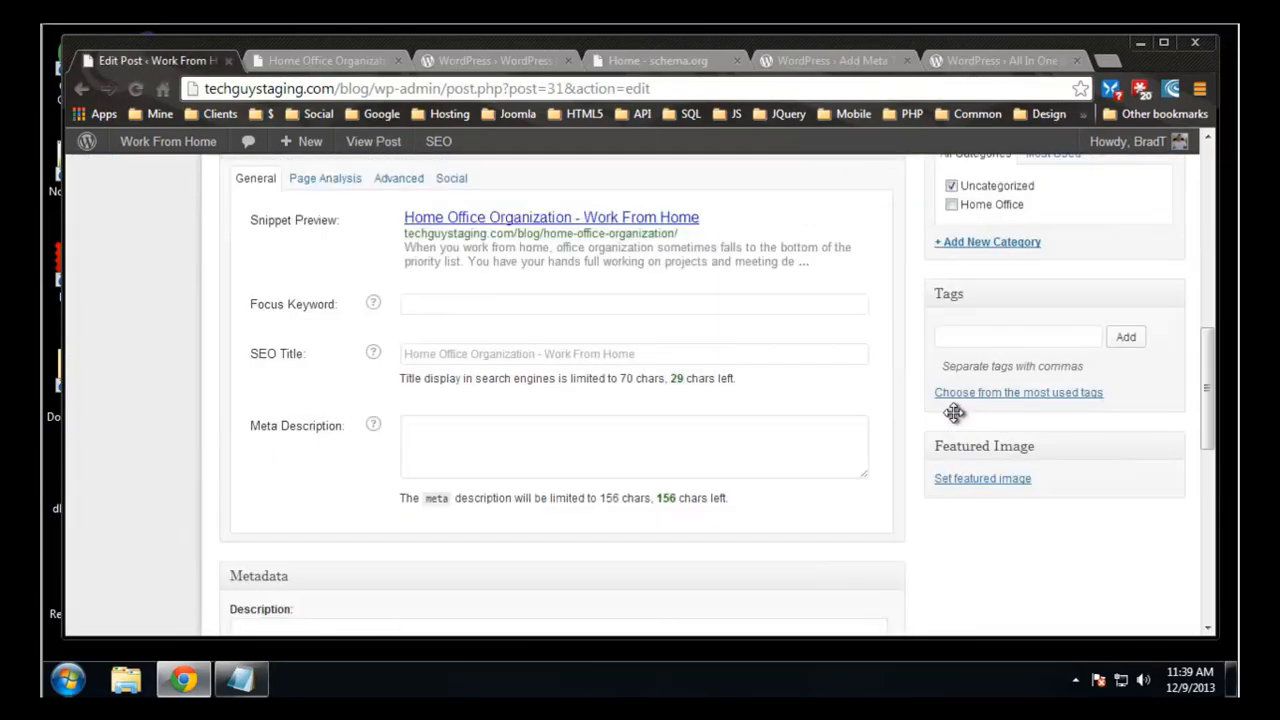
scroll(954, 413, "down", 3)
scroll(954, 418, "up", 5)
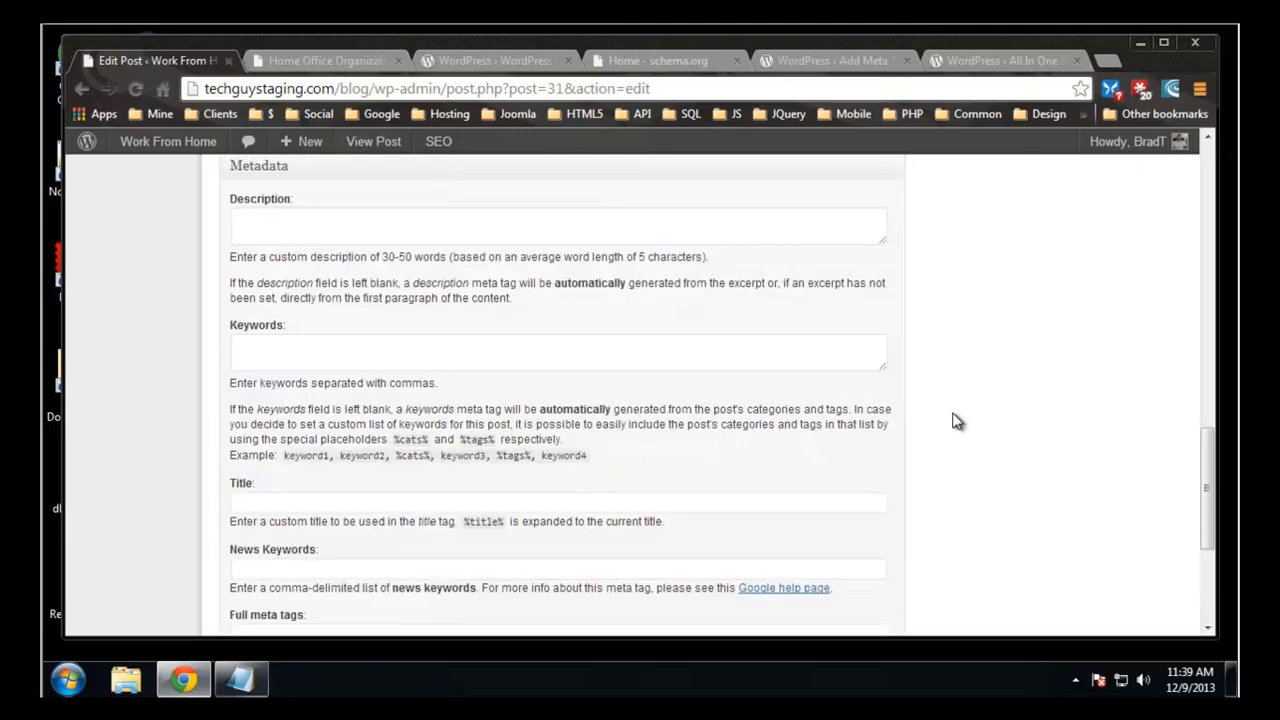
scroll(954, 421, "up", 2)
scroll(955, 415, "up", 2)
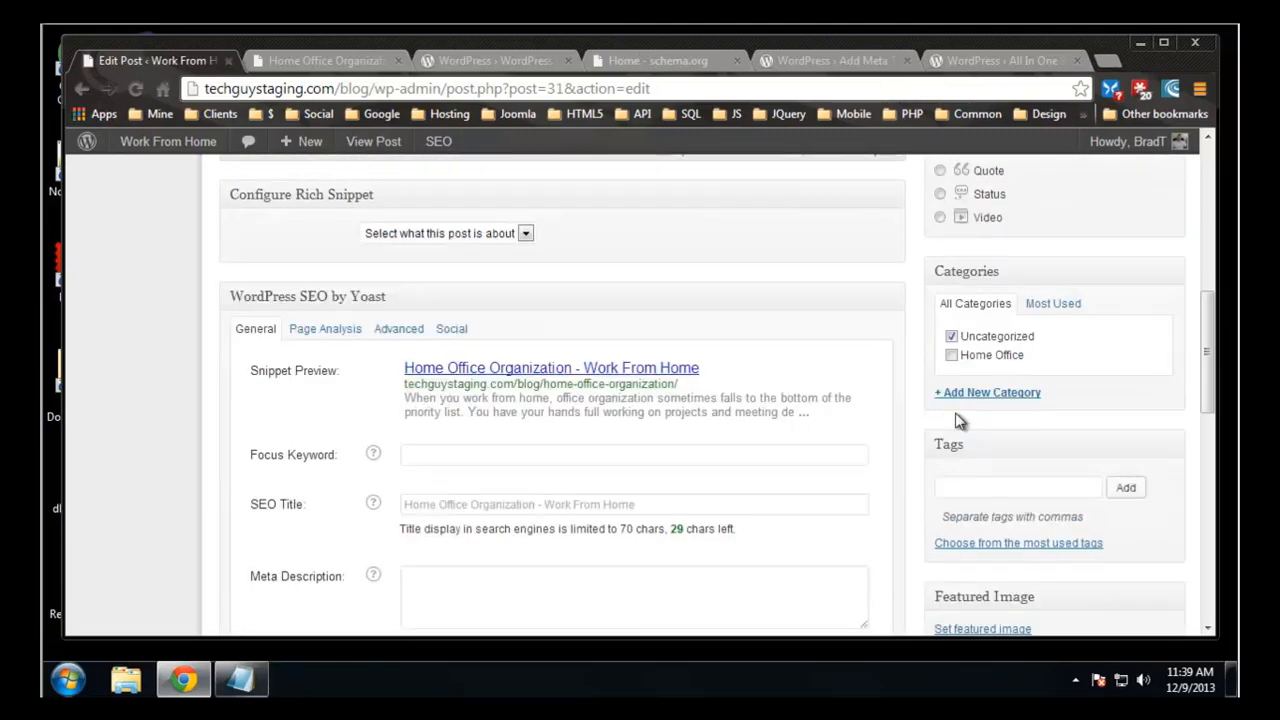
scroll(955, 412, "up", 1)
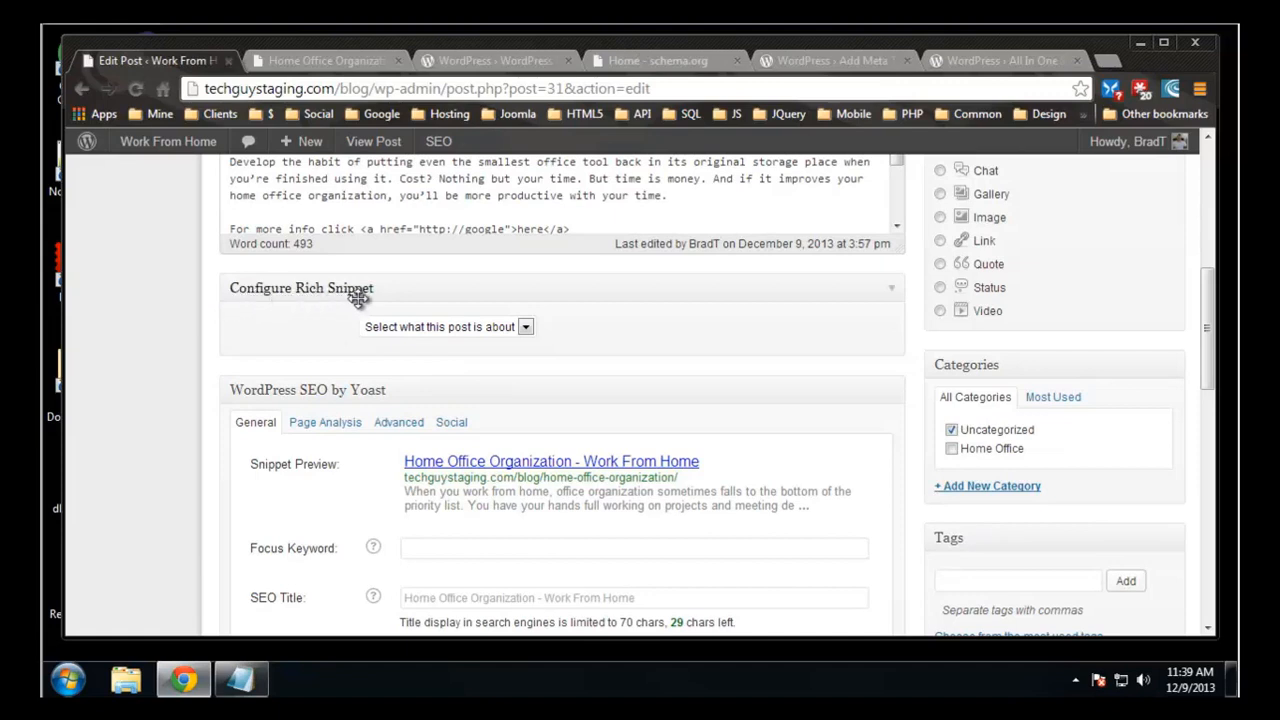
- Set the post's rich snippet type to Item Review and examine its reviewer, item and rating fields
left_click(525, 327)
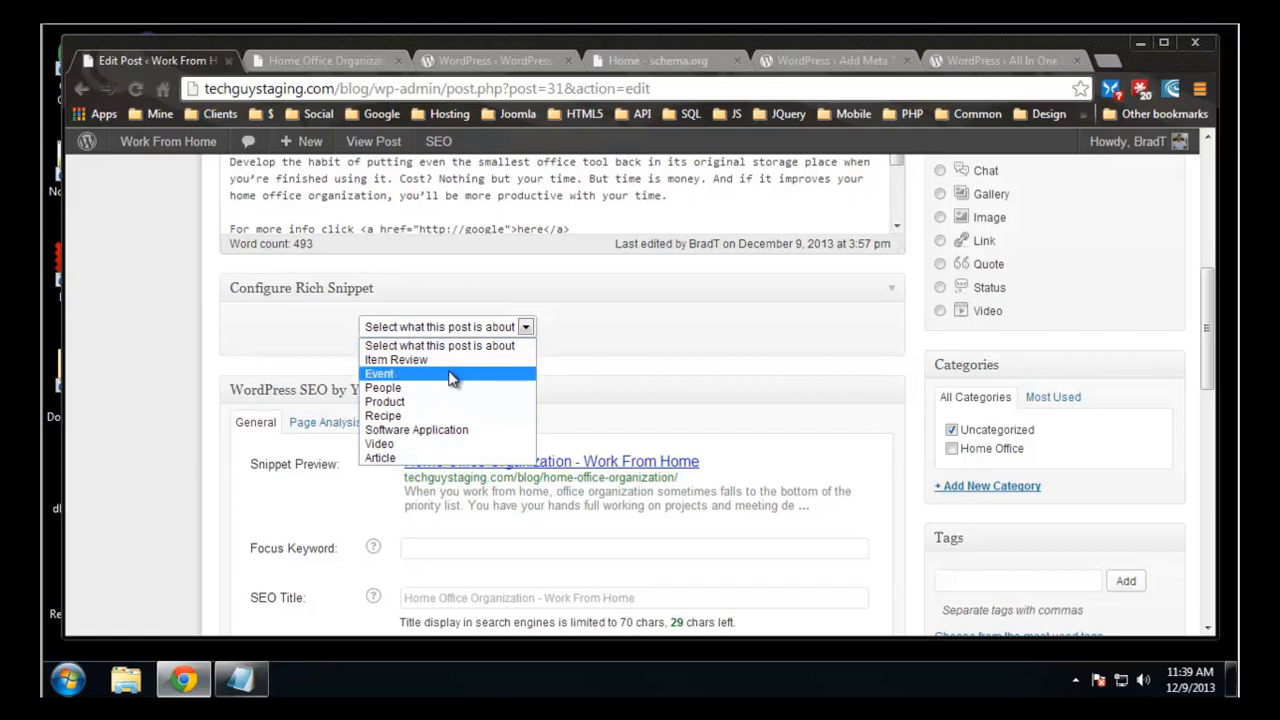
left_click(402, 361)
left_click(452, 446)
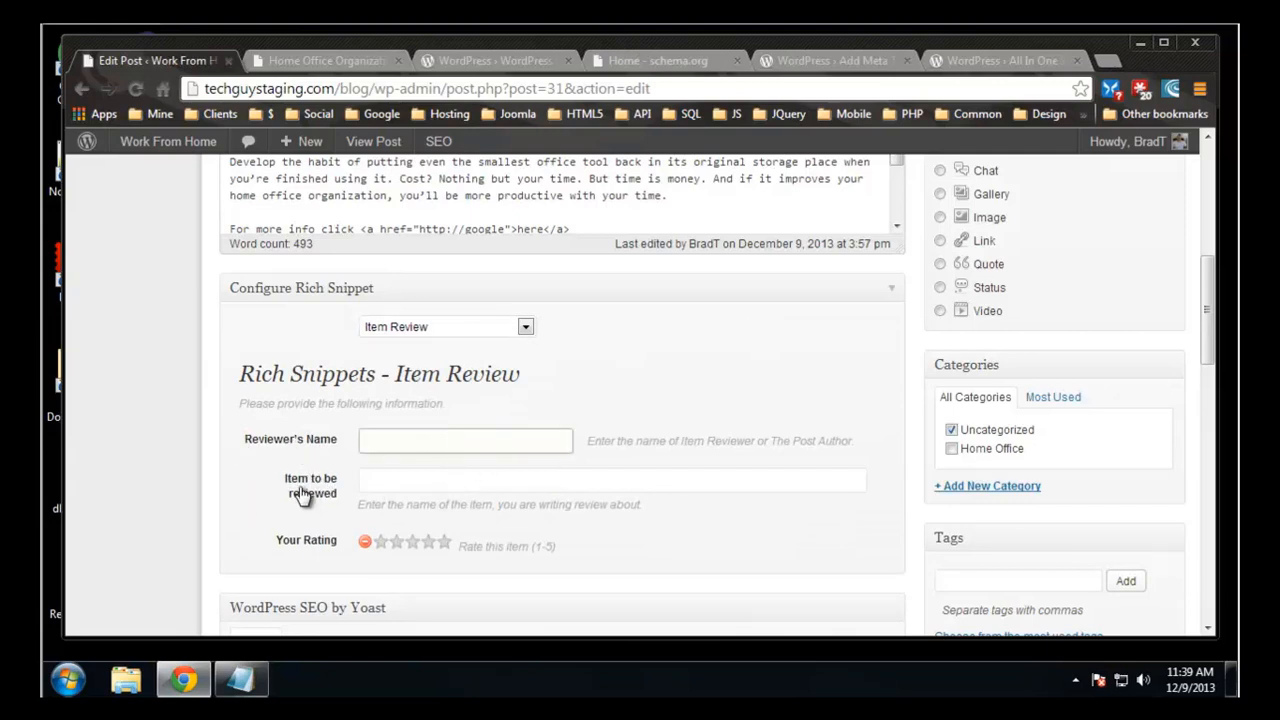
left_click(390, 483)
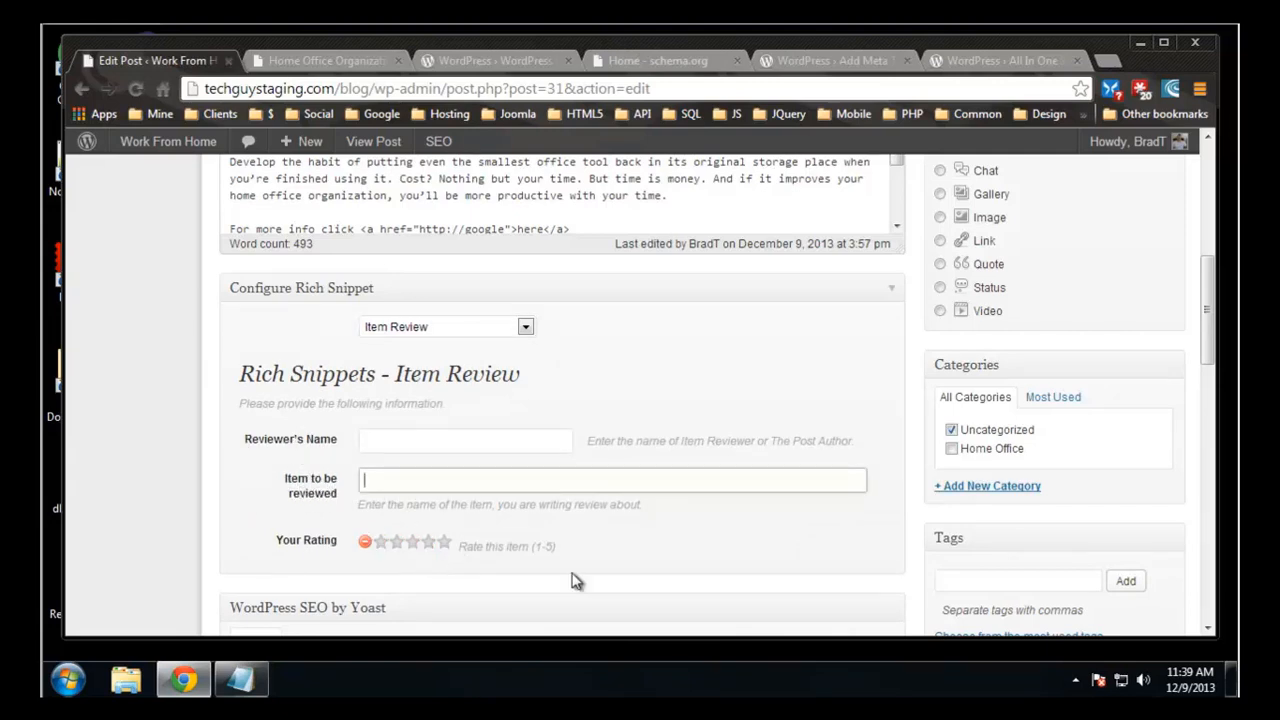
- Set the post's rich snippet type to People and examine the fields it offers
left_click(524, 330)
left_click(472, 384)
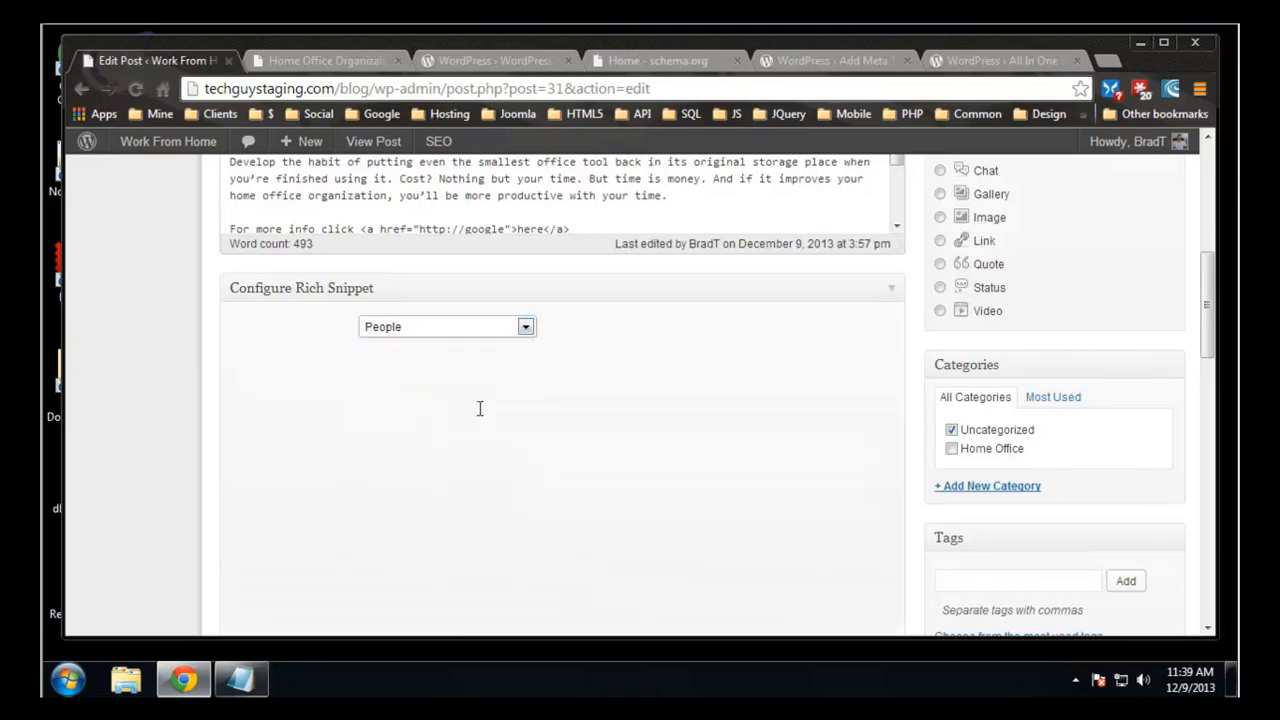
scroll(450, 410, "down", 4)
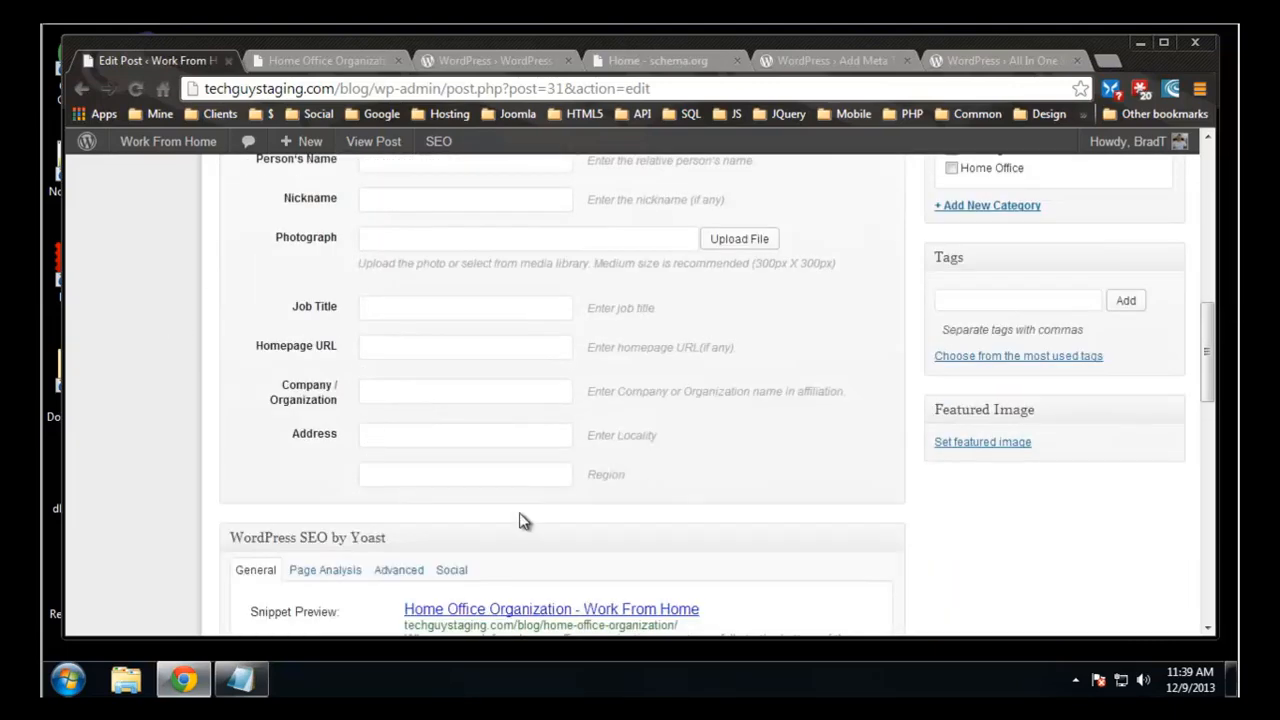
scroll(520, 520, "up", 3)
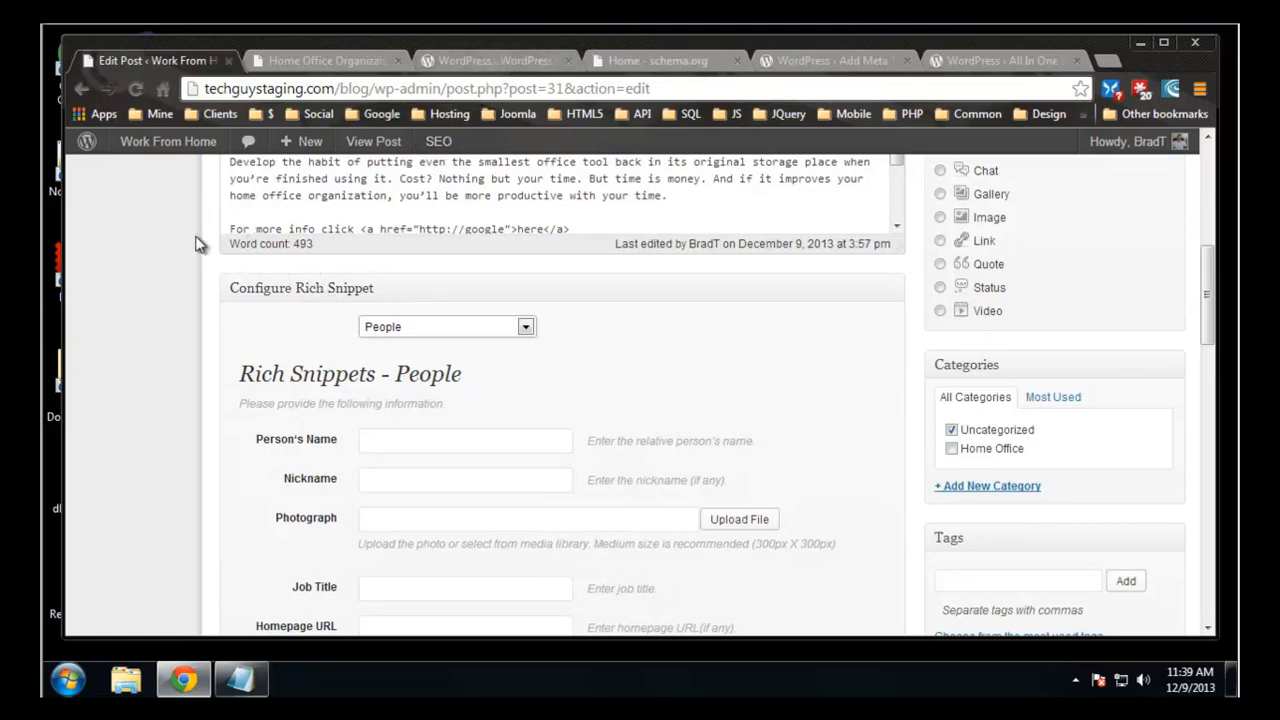
- Review the list of rich snippet types available for the post without changing the selection
scroll(205, 290, "up", 8)
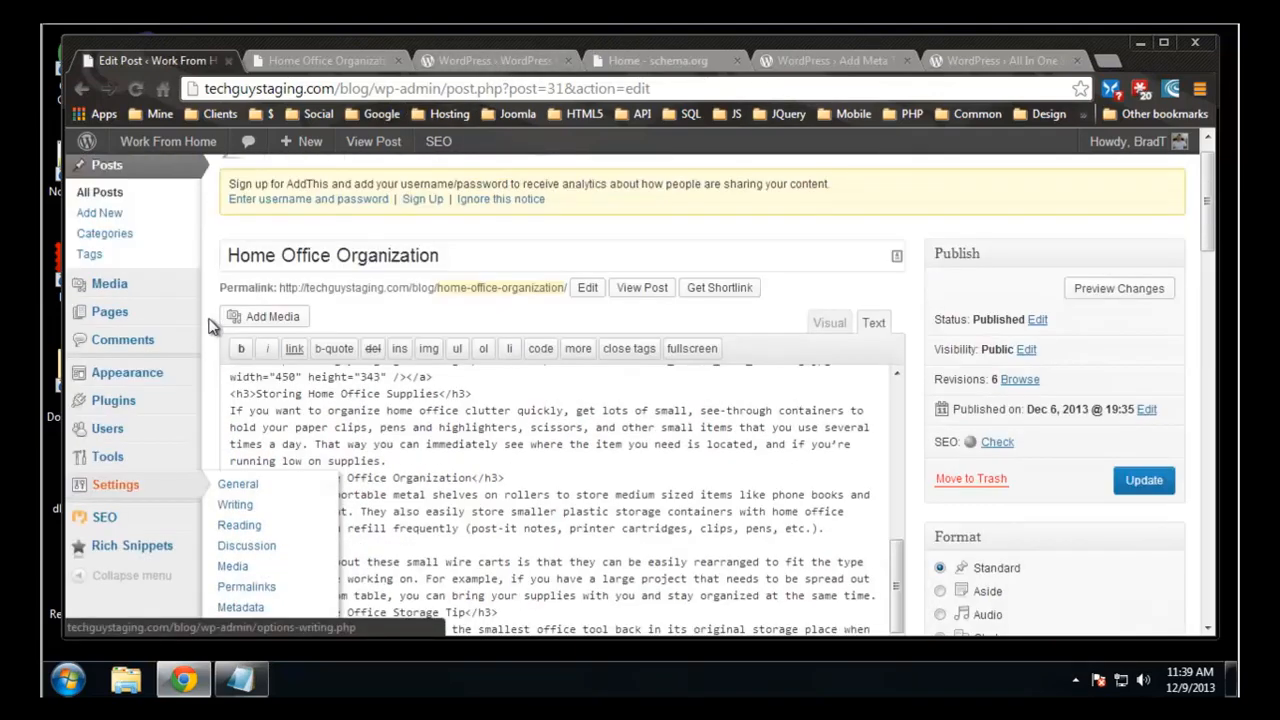
scroll(210, 325, "up", 2)
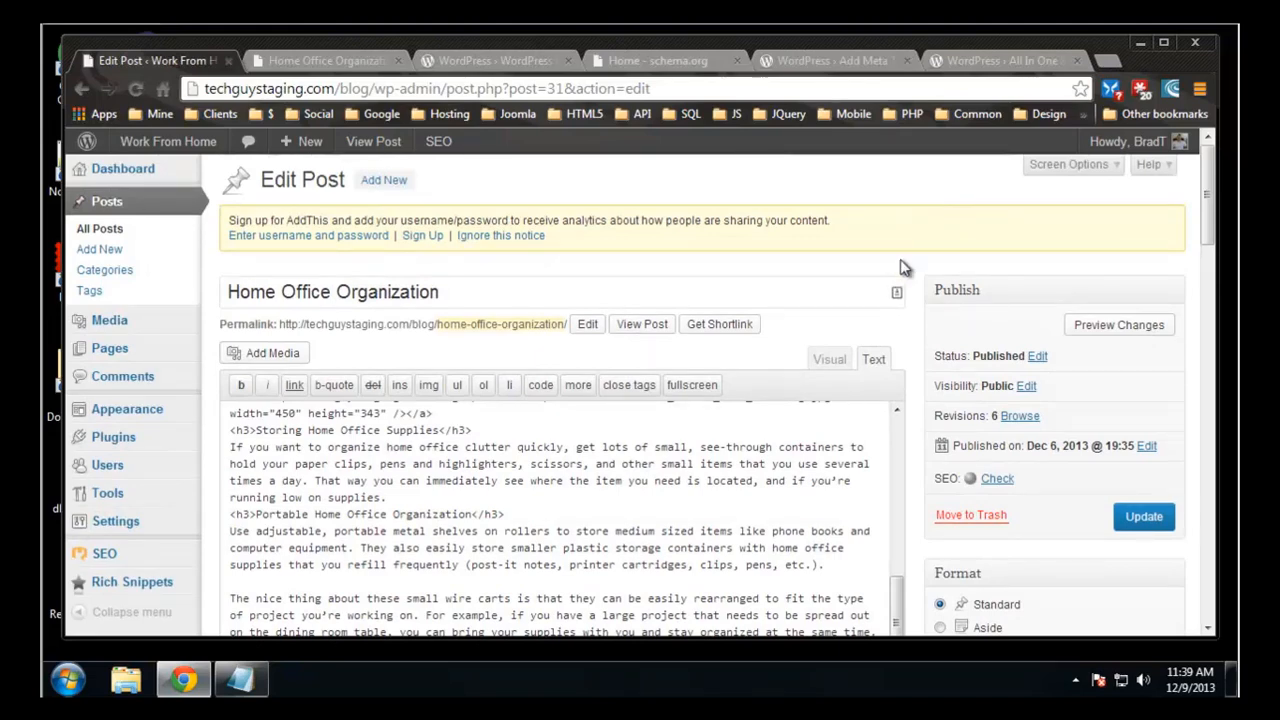
scroll(843, 451, "down", 10)
scroll(622, 344, "up", 2)
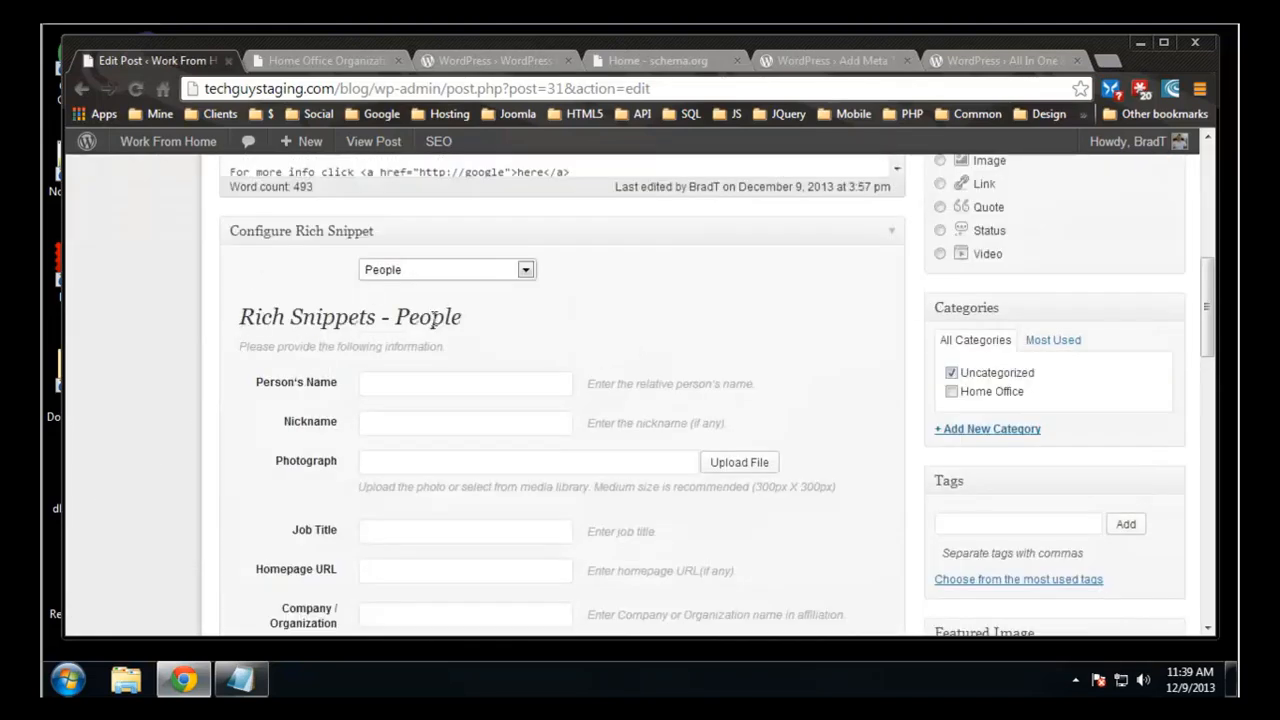
left_click(524, 270)
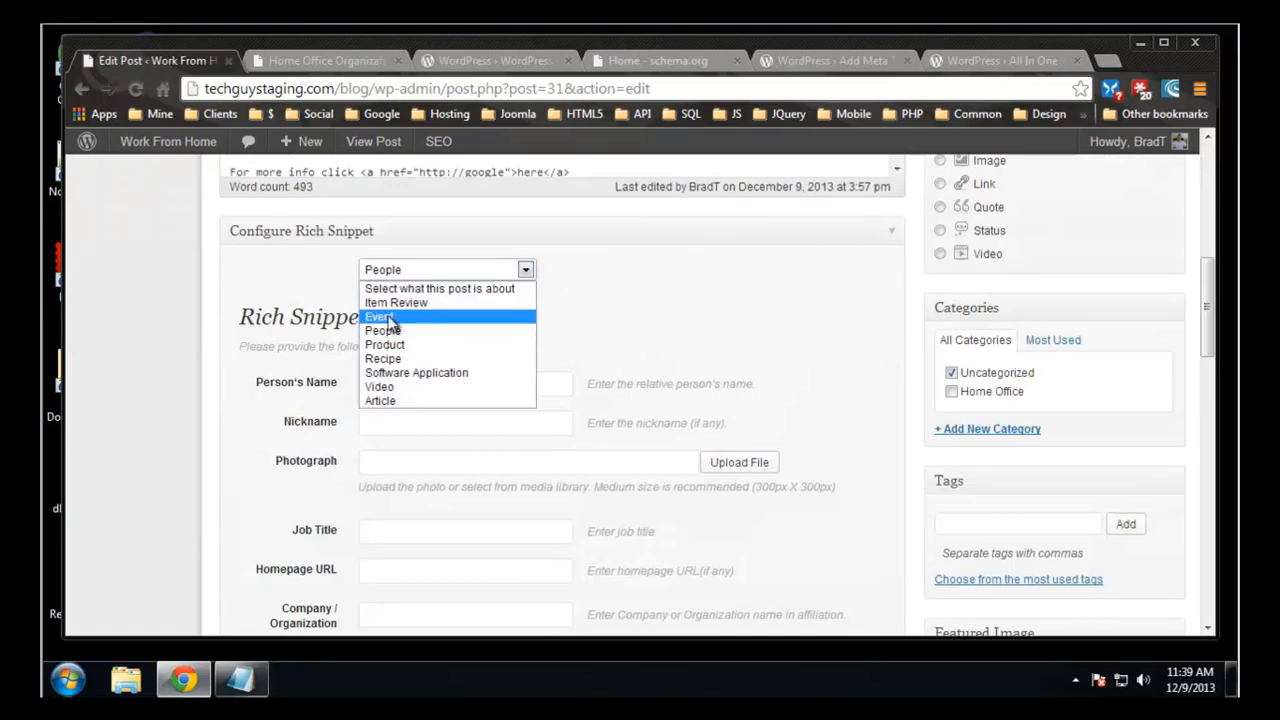
left_click(665, 288)
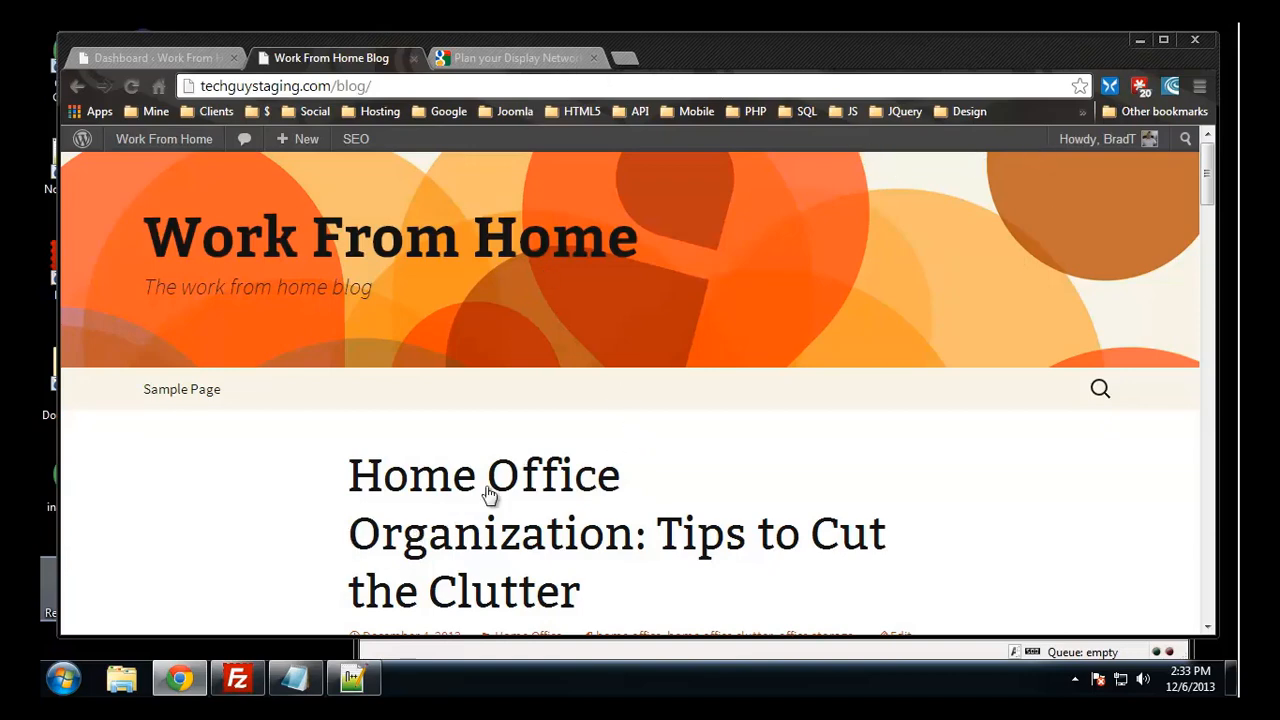
- Open the "Home Office Organization: Tips to Cut the Clutter" post on the blog and highlight the keyword phrase home-office-organization in its URL
scroll(468, 548, "down", 1)
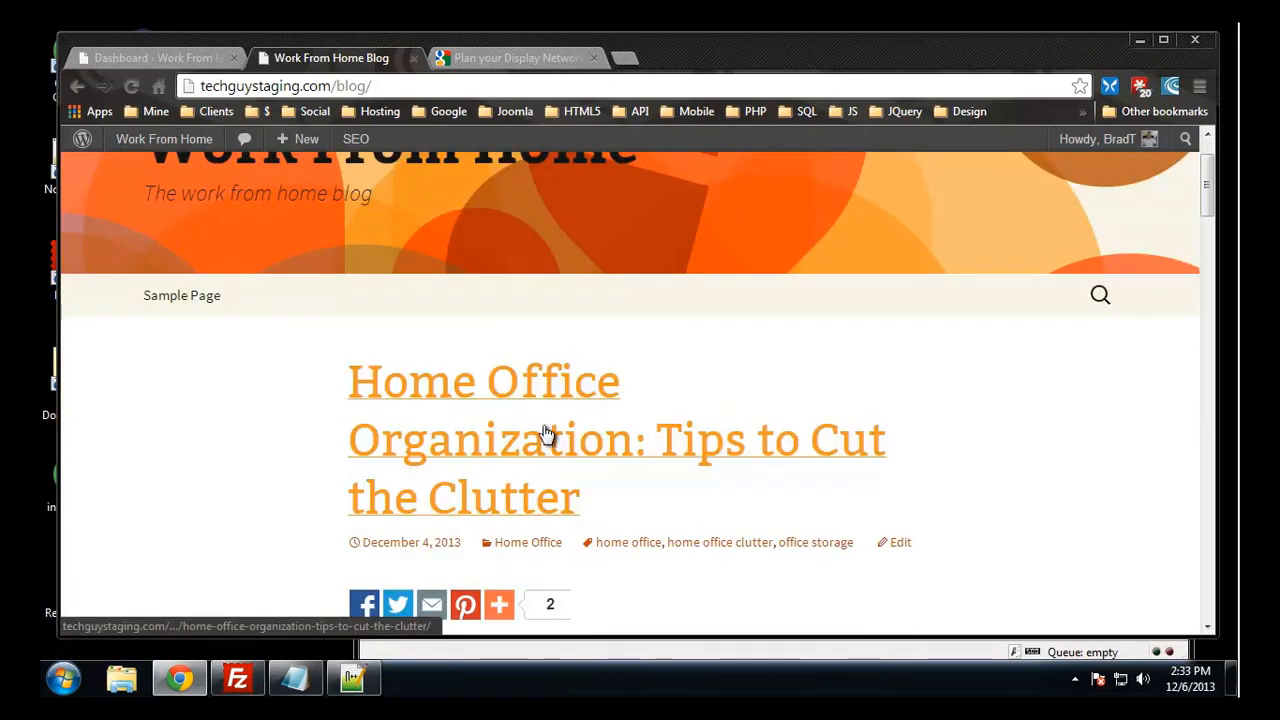
left_click(533, 390)
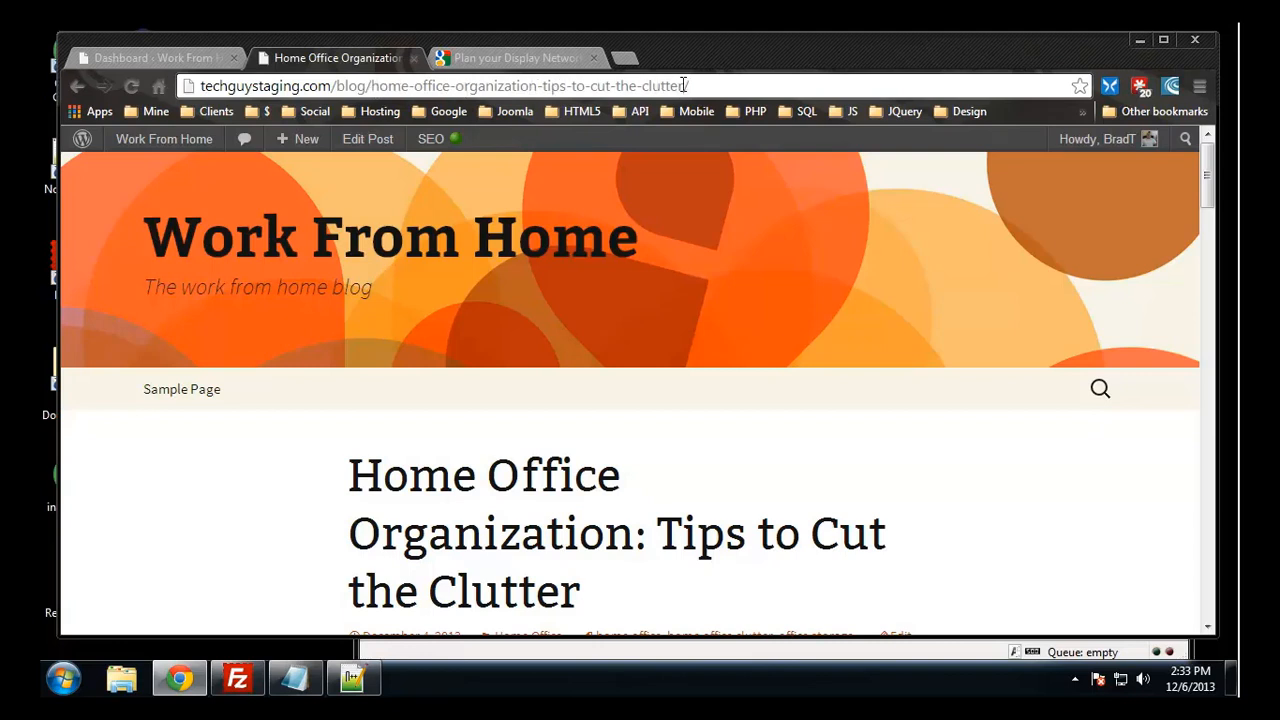
left_click_drag(684, 86, 470, 93)
left_click(586, 89)
left_click_drag(537, 85, 376, 86)
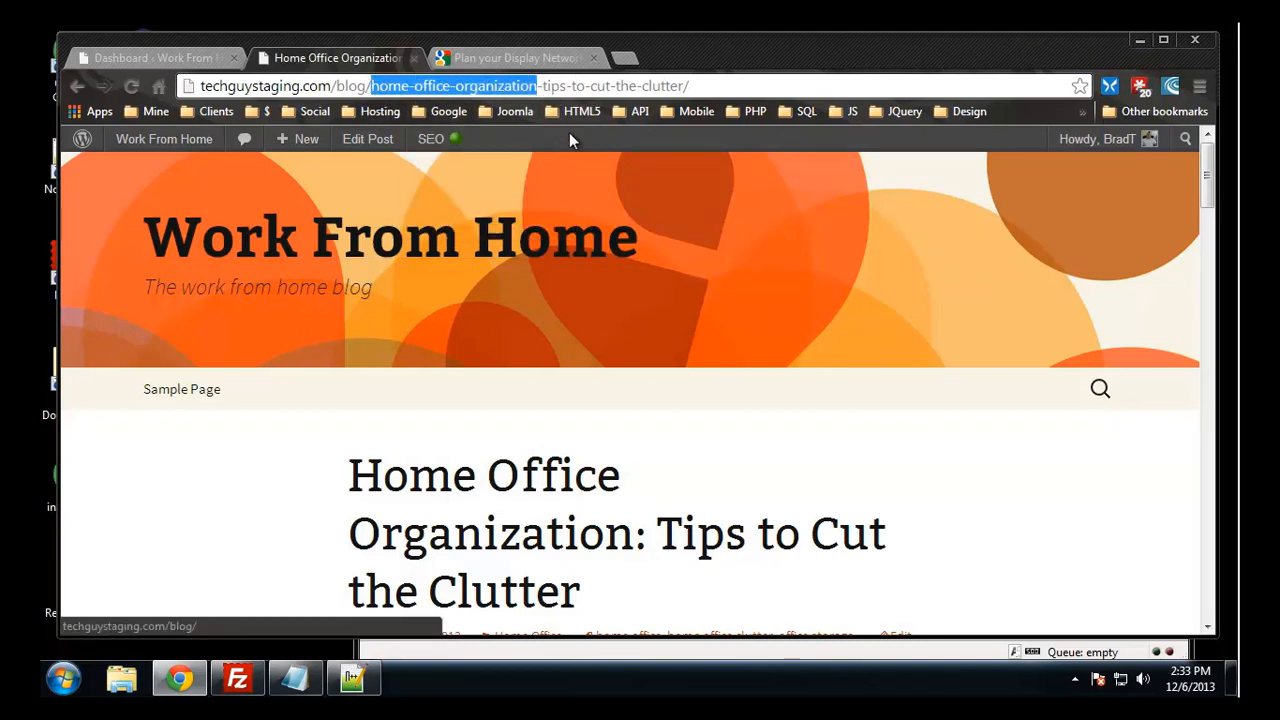
left_click(707, 82)
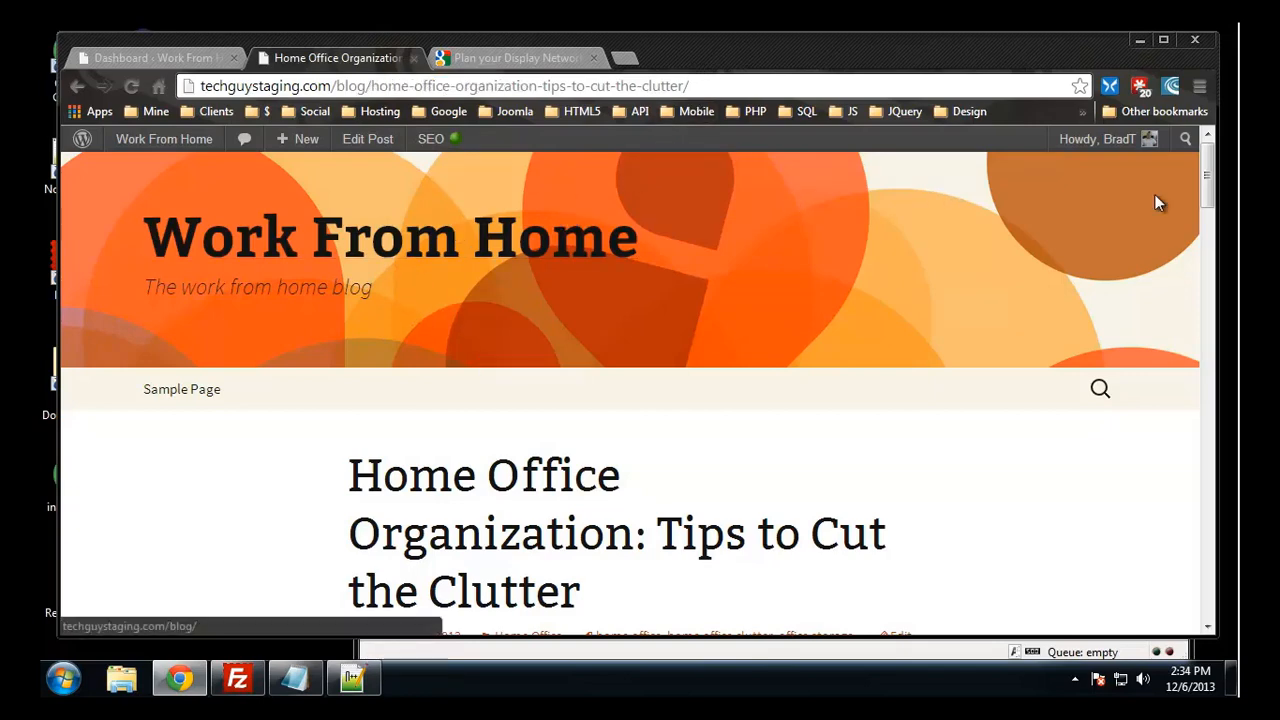
left_click(155, 57)
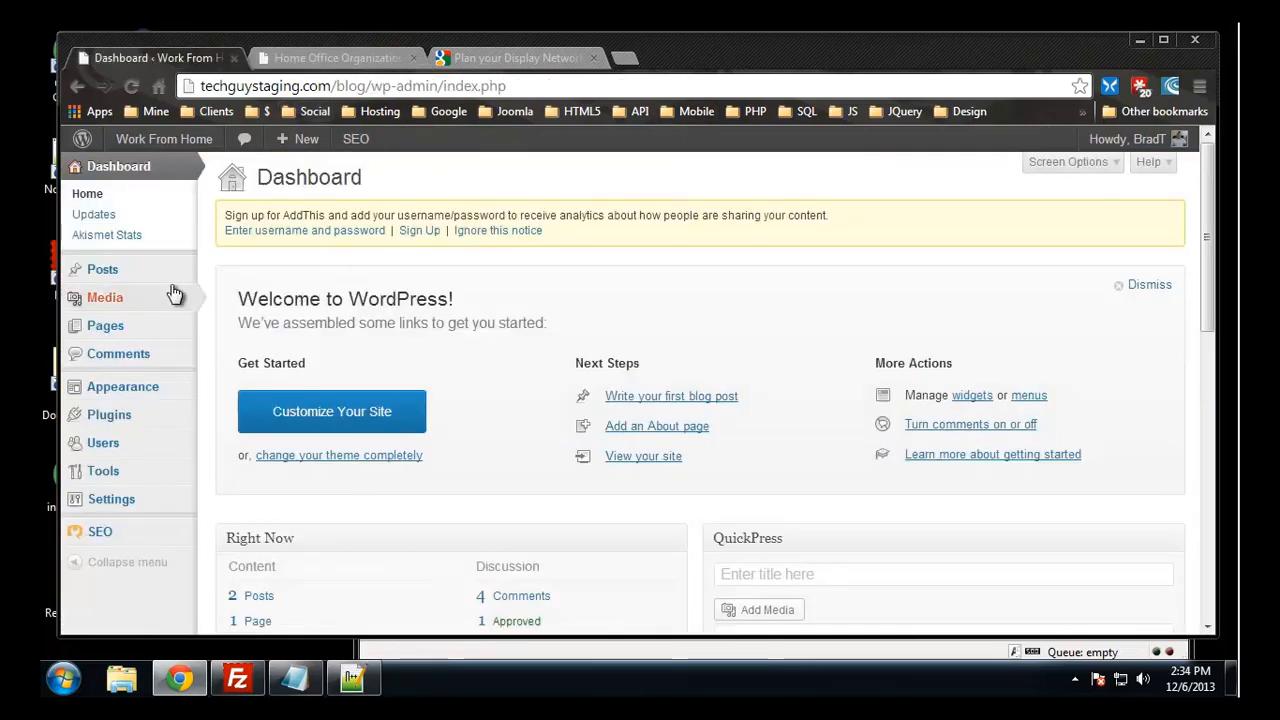
mouse_move(100, 270)
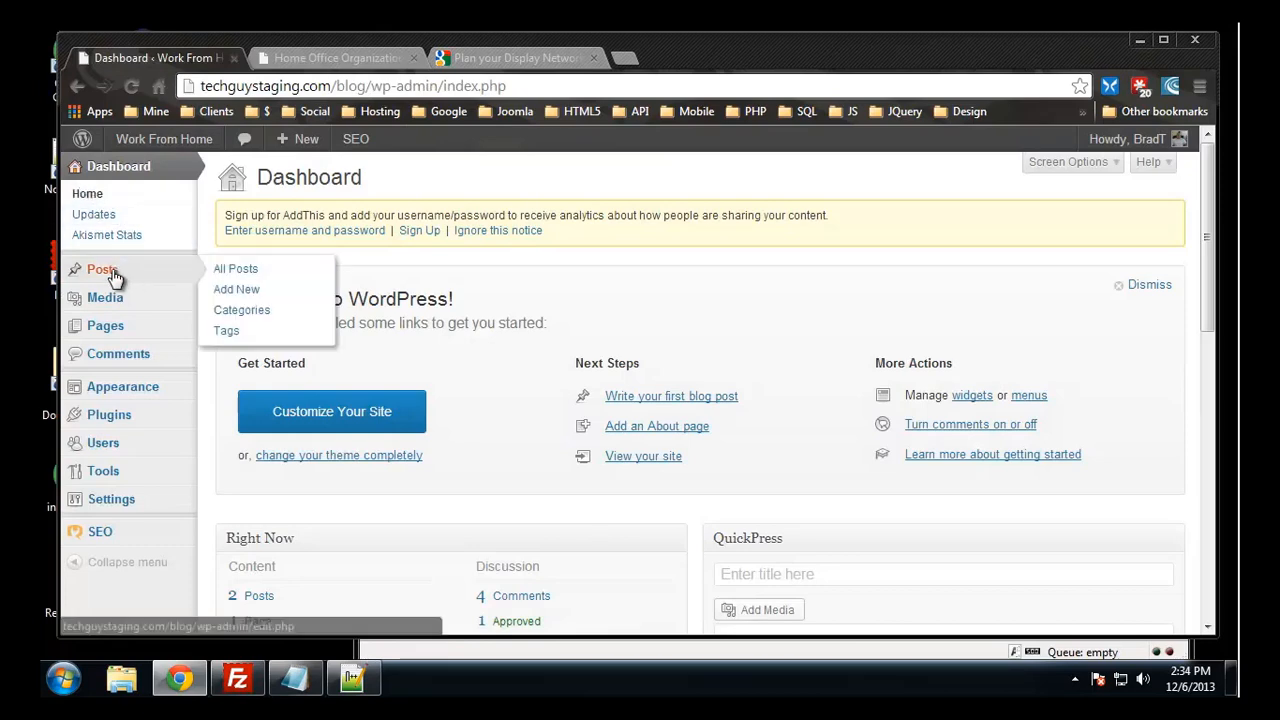
left_click(225, 291)
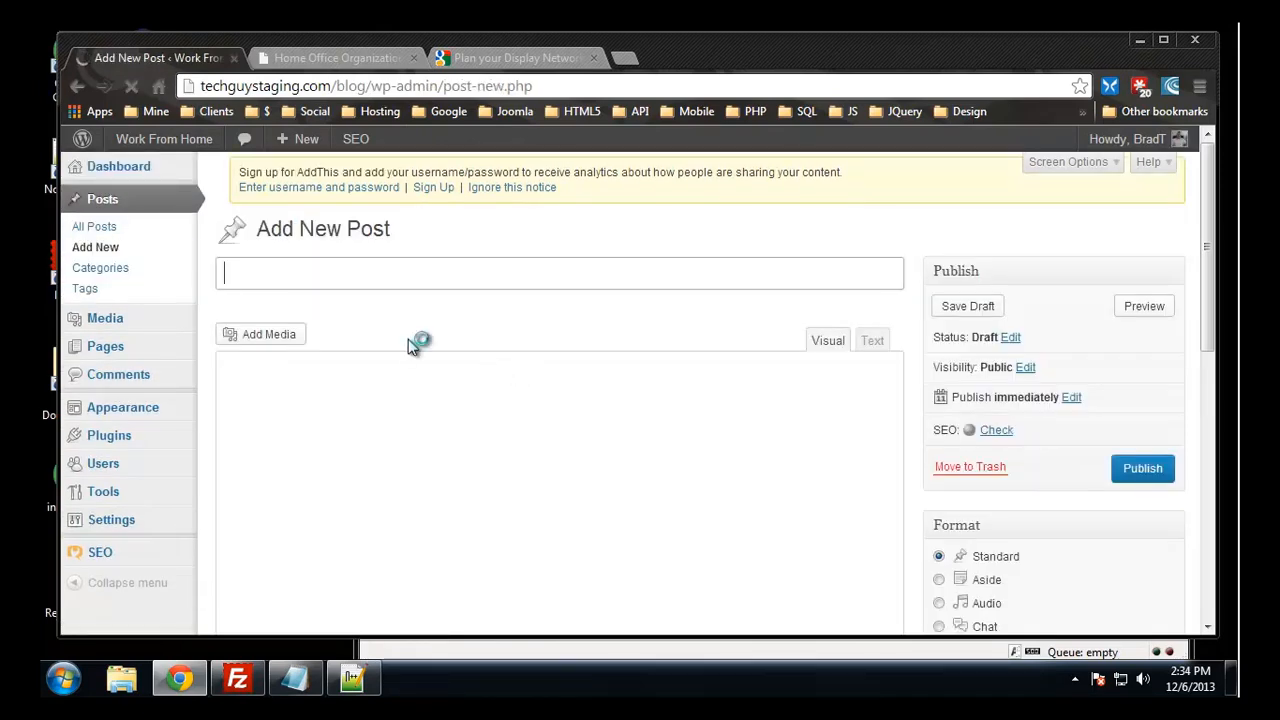
left_click(375, 55)
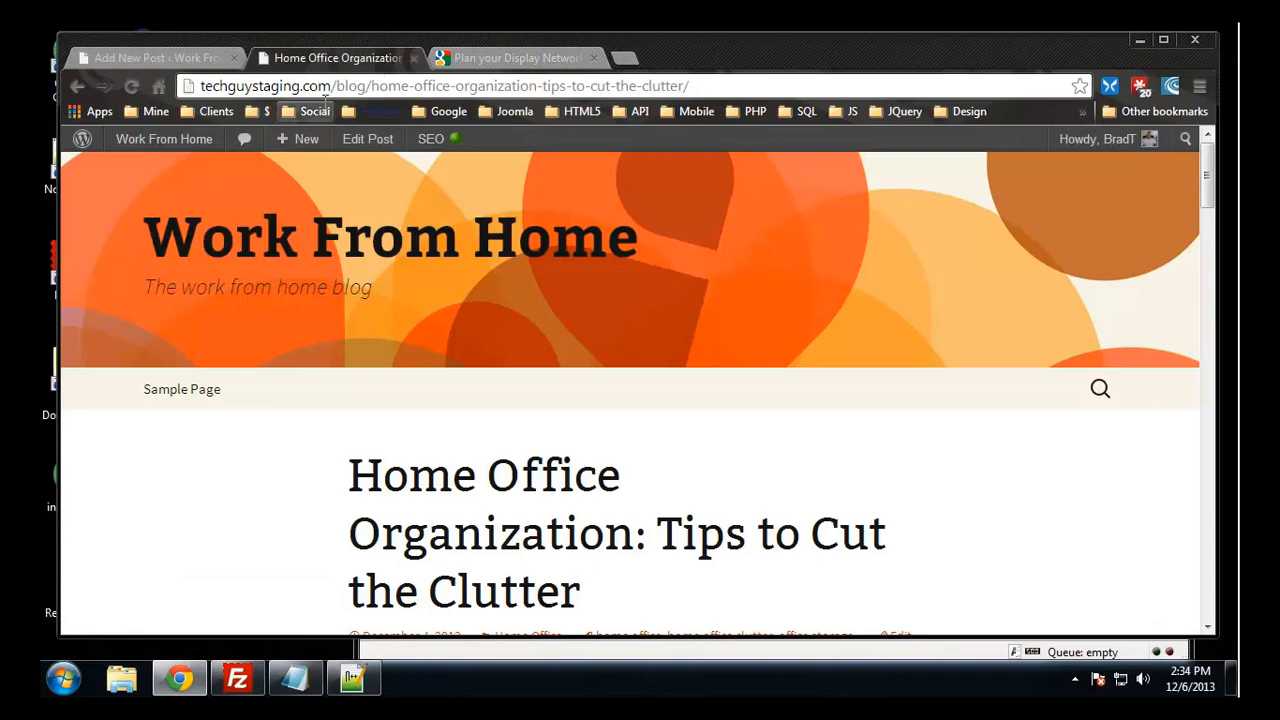
- Open the "Home Office Organization: Tips to Cut the Clutter" post for editing in a new browser tab, and start a new post in the original tab
left_click(181, 56)
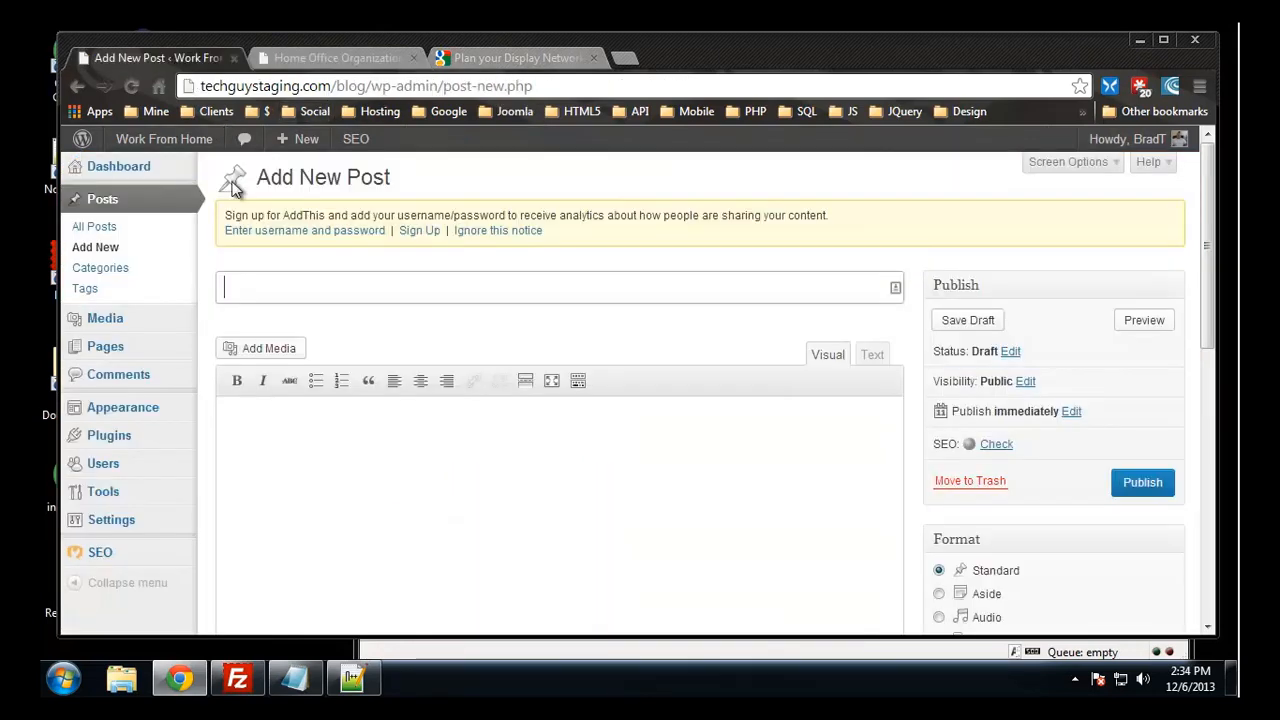
left_click(183, 174)
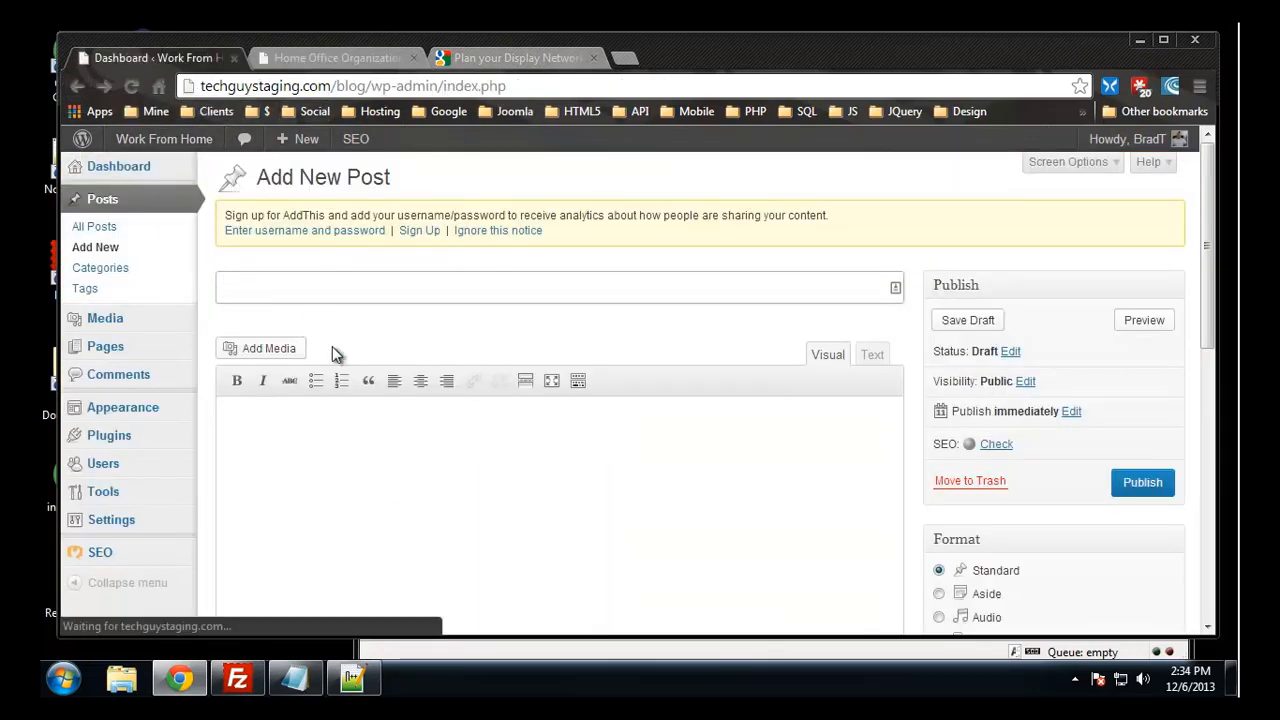
left_click(100, 269)
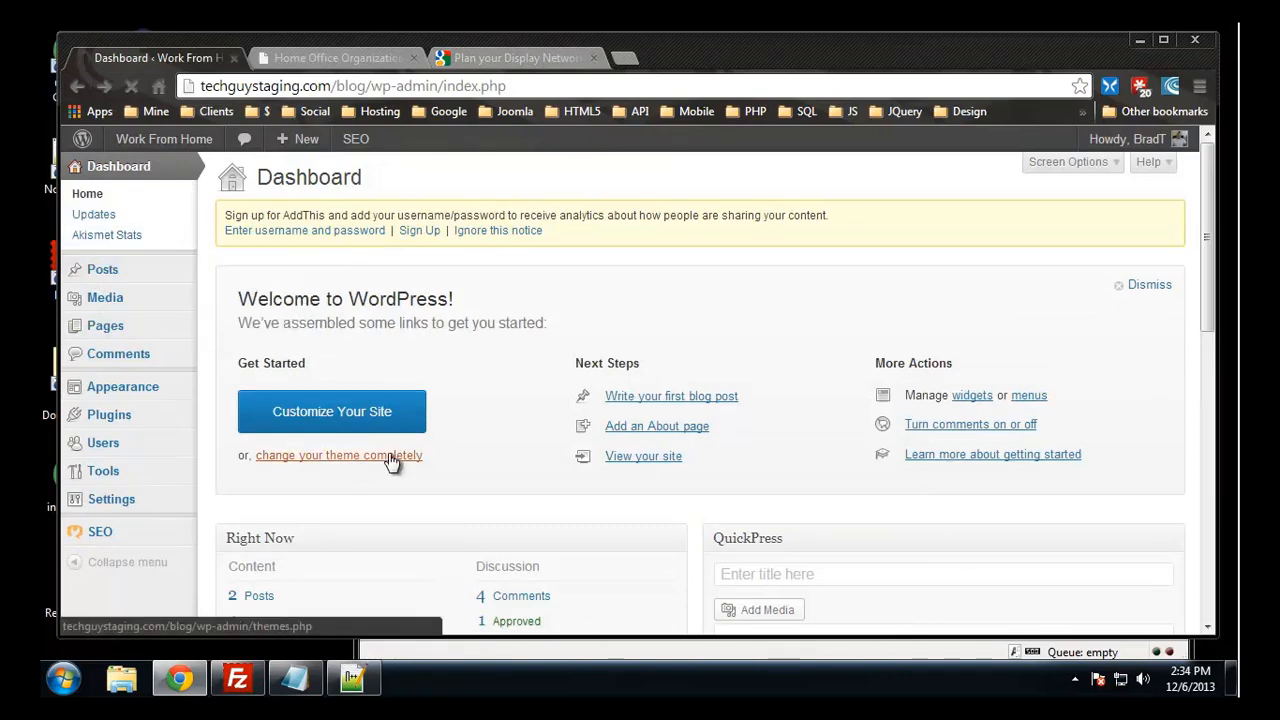
right_click(285, 381)
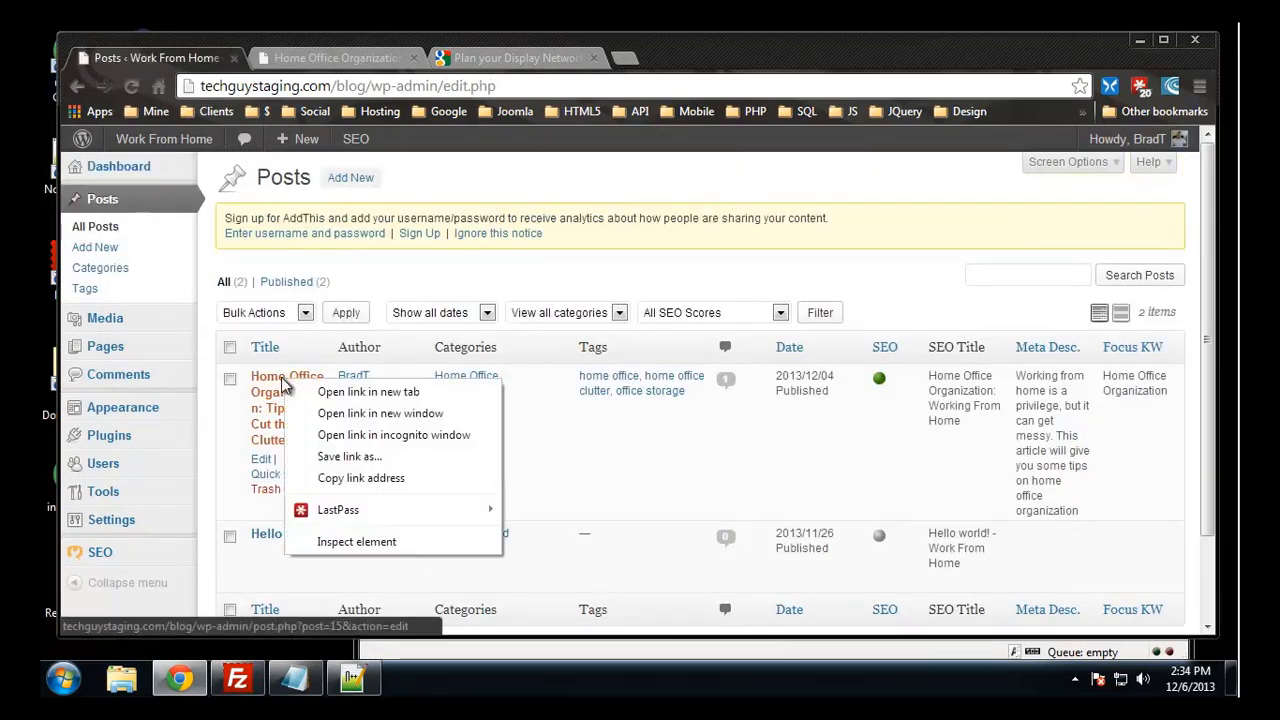
left_click(340, 393)
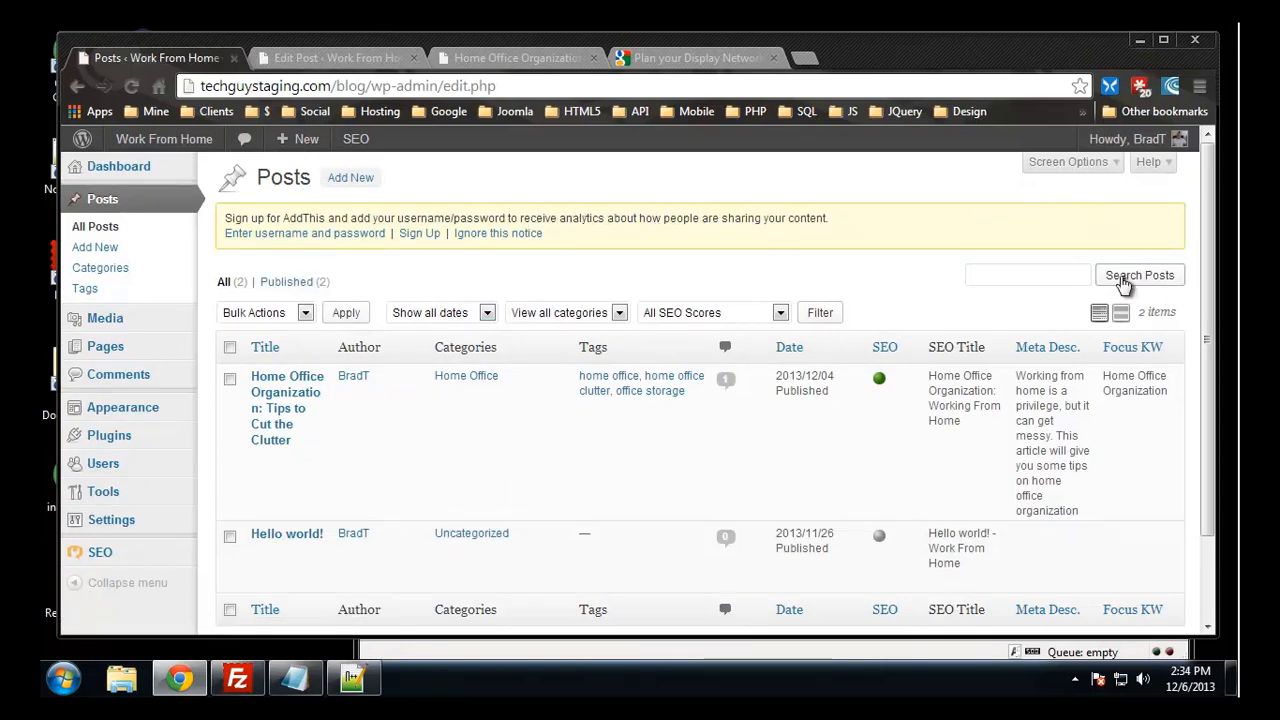
left_click(95, 247)
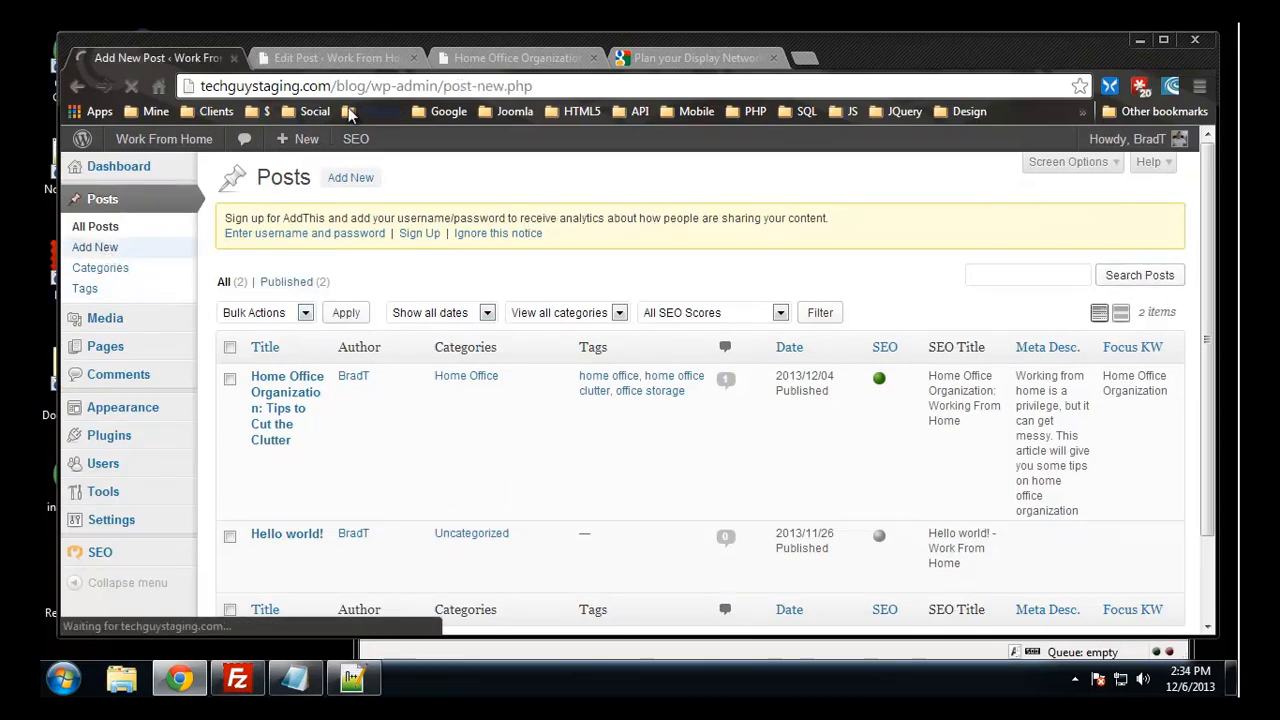
- Copy "Home Office Organization" from the existing post's title and use it as the title of the new post
left_click(332, 58)
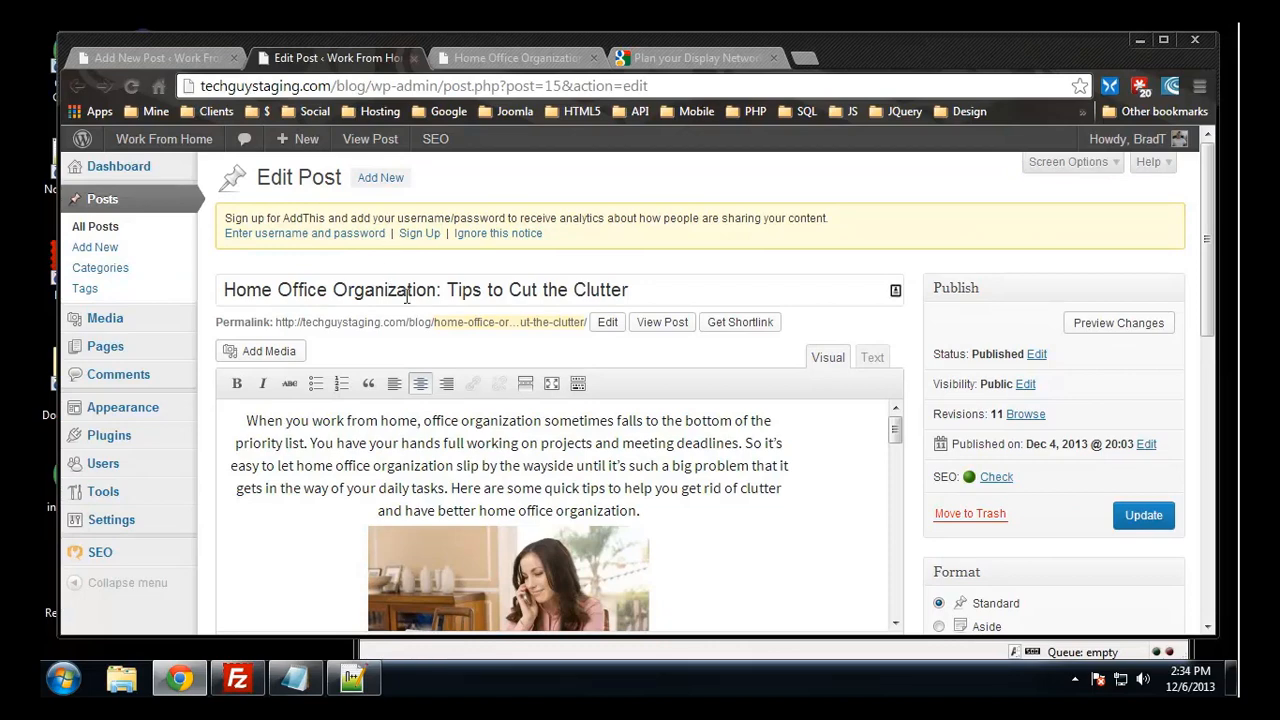
left_click_drag(437, 290, 222, 290)
key("ctrl+c")
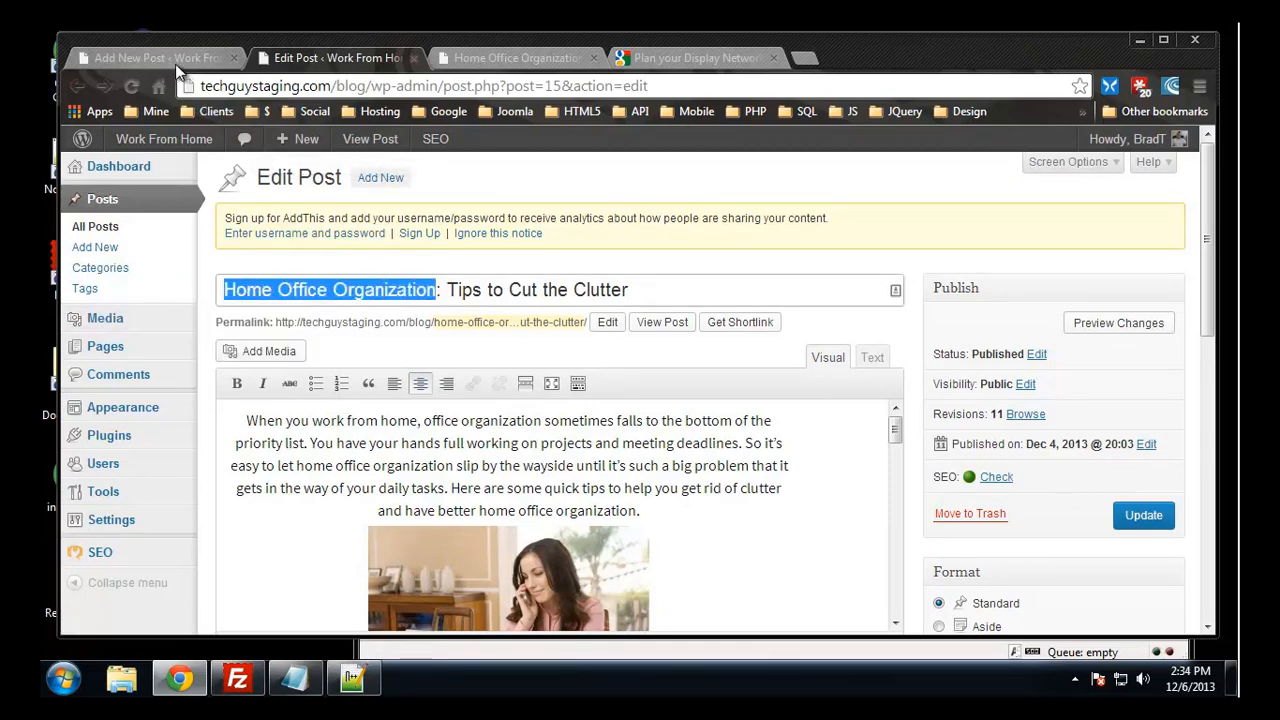
left_click(155, 58)
left_click(311, 289)
key("ctrl+v")
- Copy the complete HTML source of the "Home Office Organization: Tips to Cut the Clutter" post
left_click(300, 58)
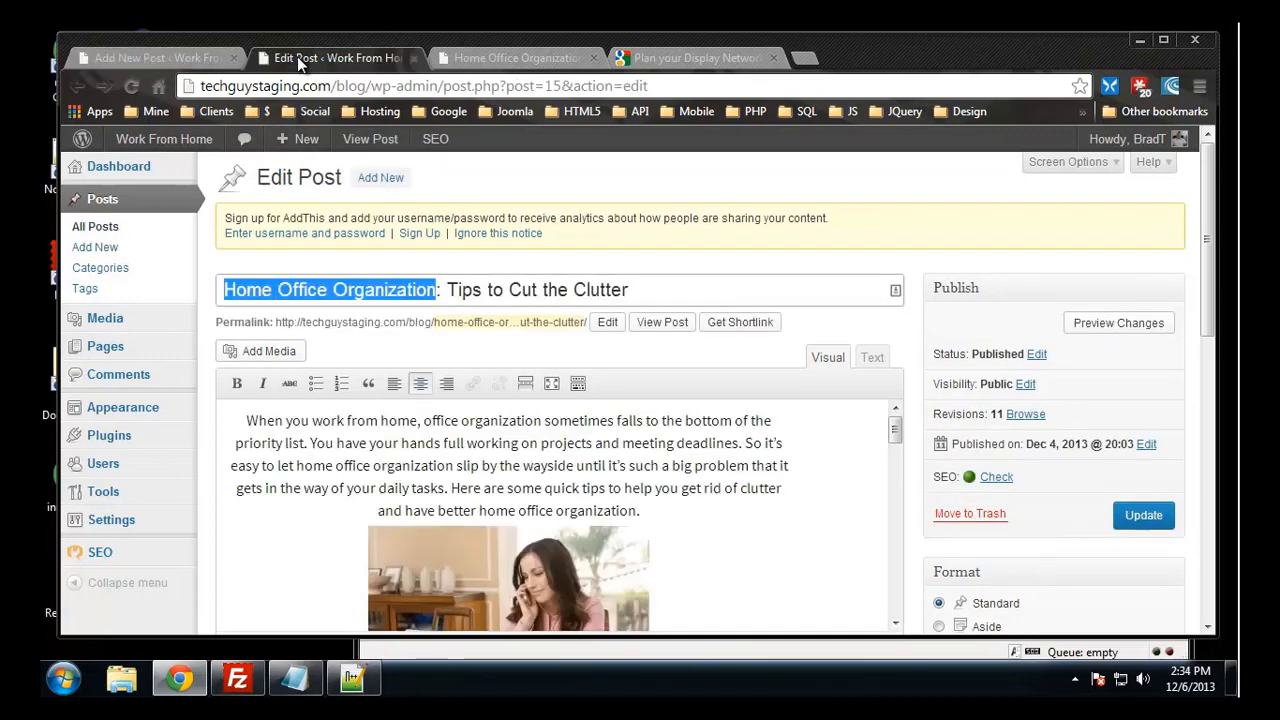
left_click(872, 357)
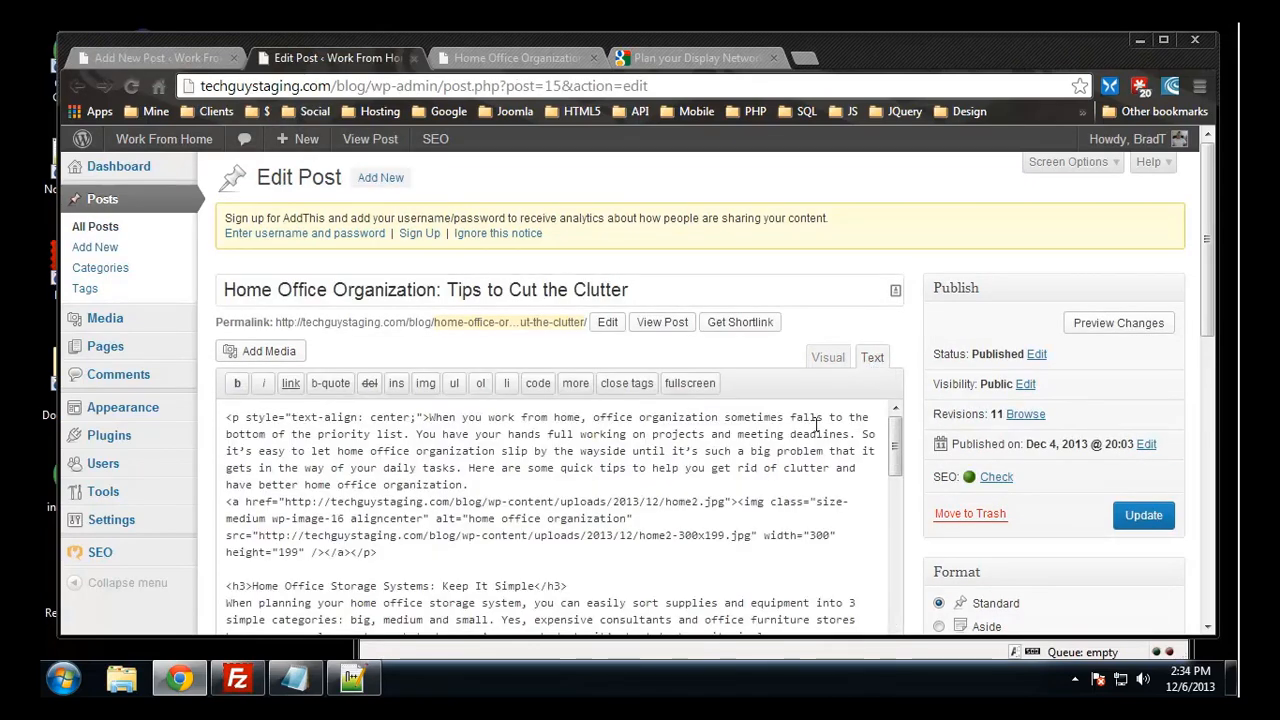
key("ctrl+a")
left_click(679, 468)
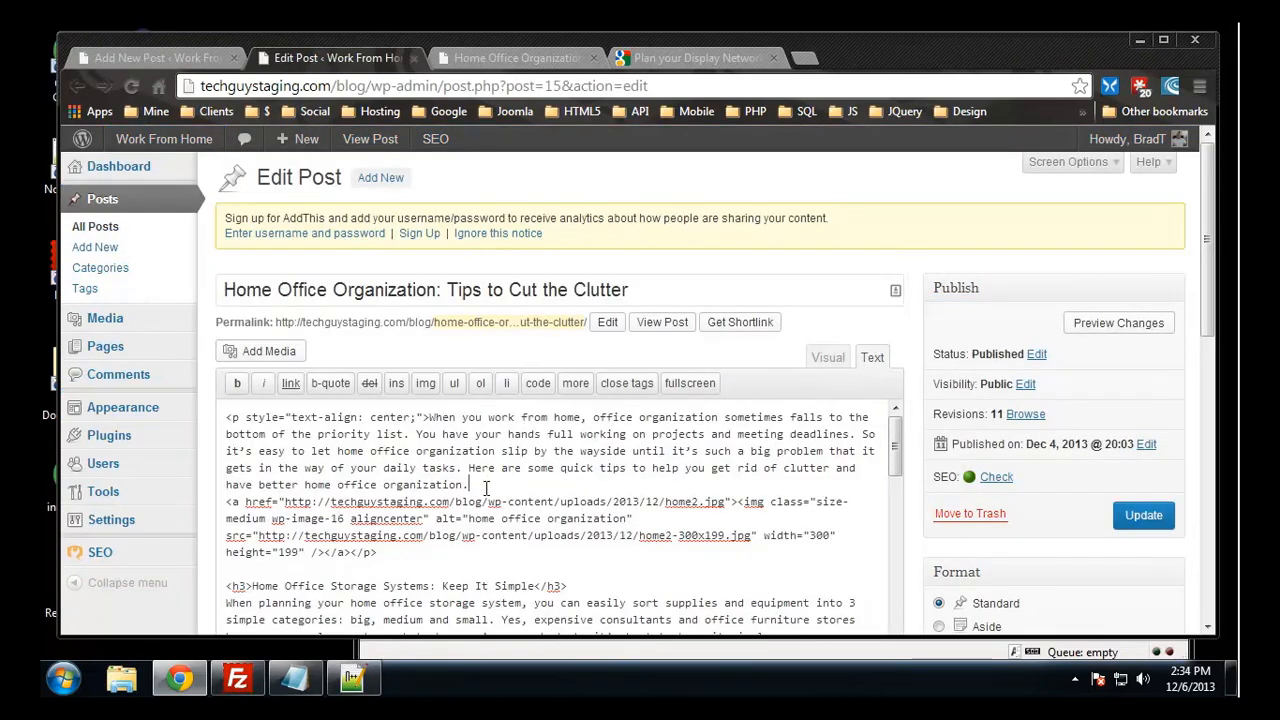
key("ctrl+a")
right_click(505, 458)
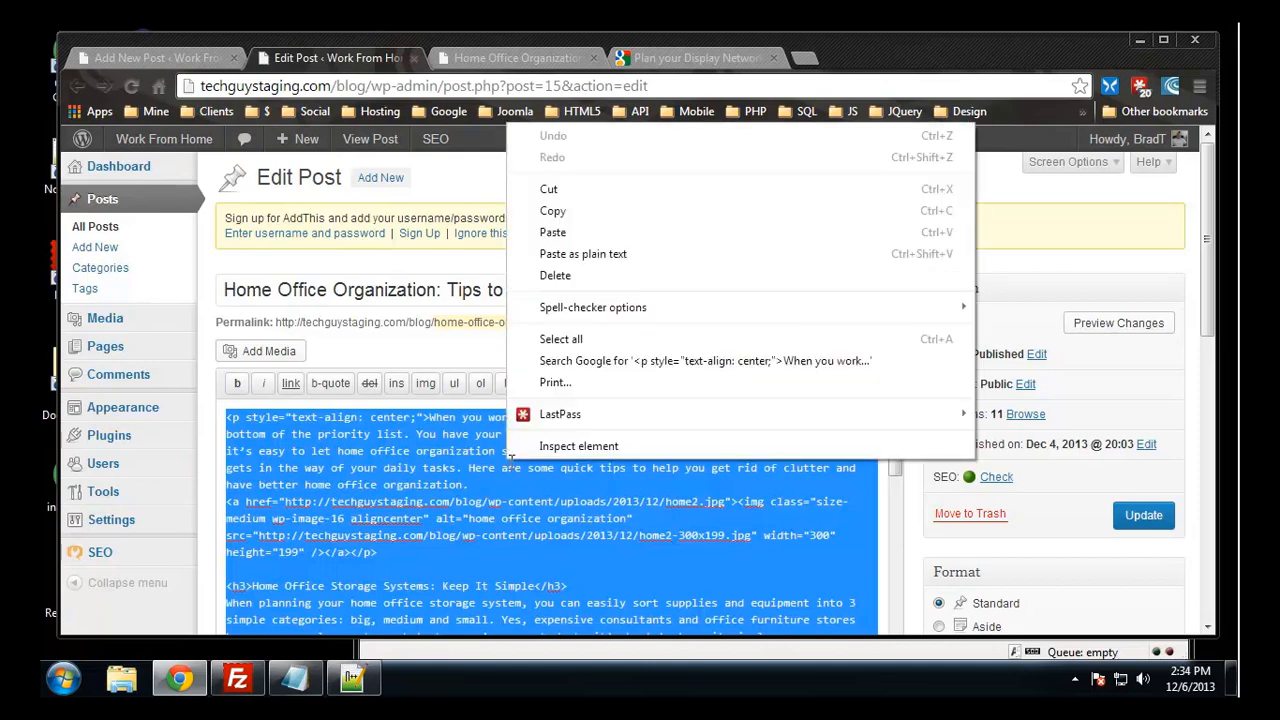
left_click(578, 218)
- Paste the copied source into the new post's body in the visual editor and publish the post
left_click(158, 57)
left_click(365, 462)
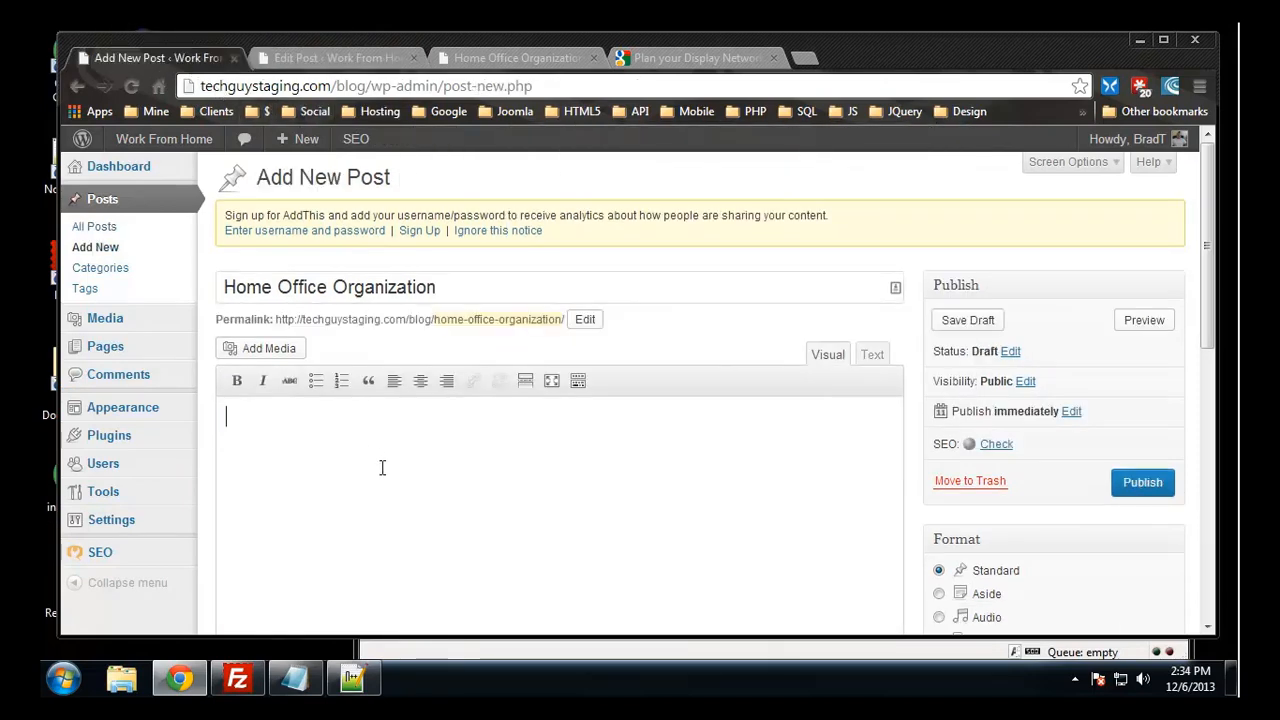
key("ctrl+v")
scroll(679, 505, "down", 2)
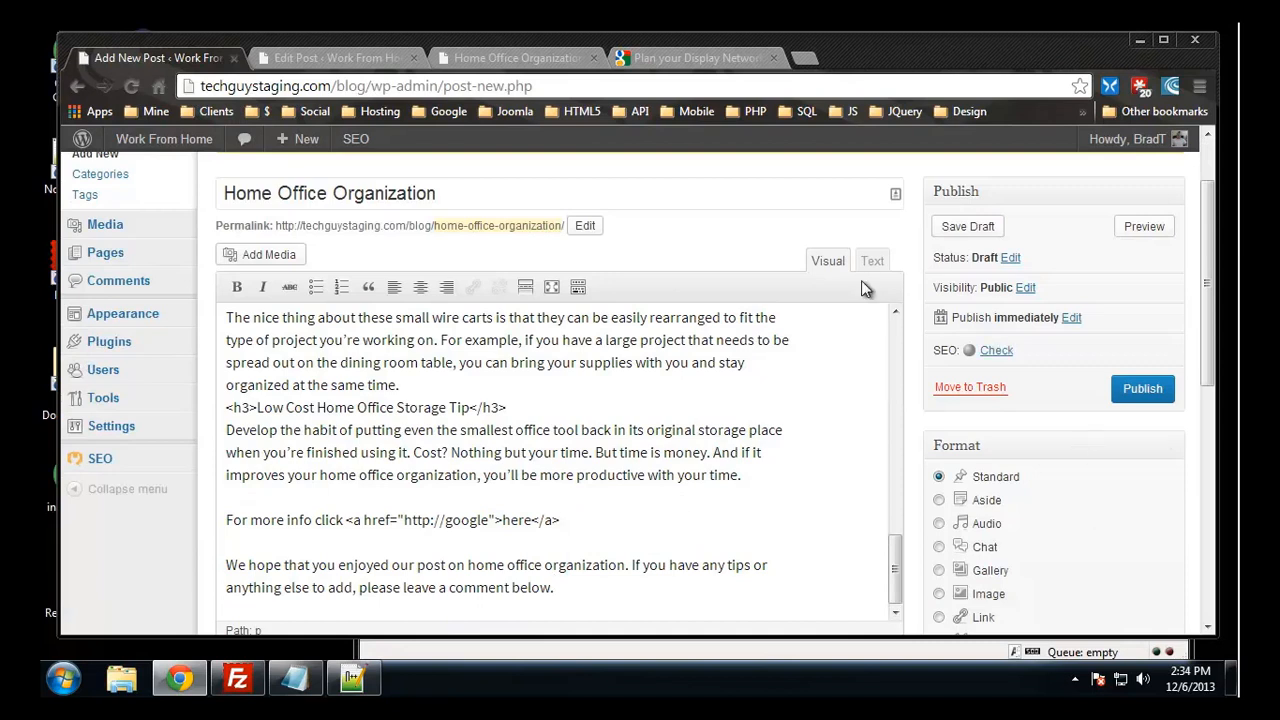
left_click(1143, 389)
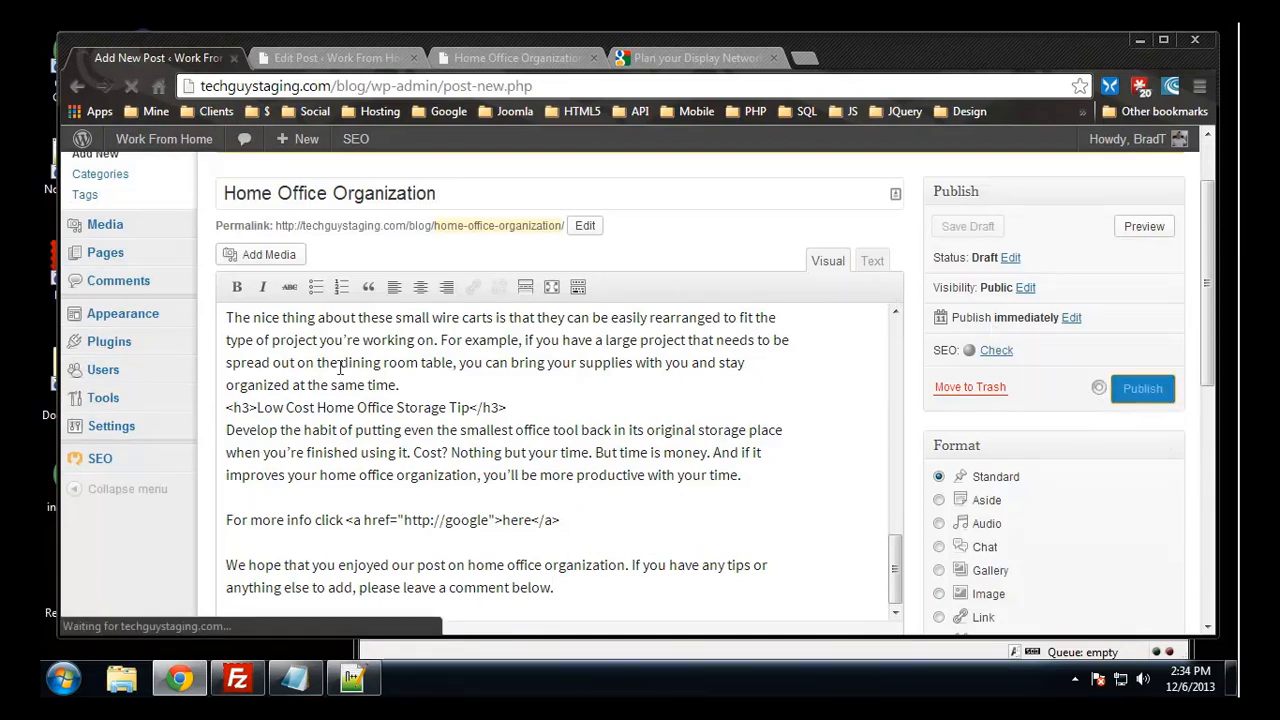
- Open the blog's front page and check how the new post's content is rendered
left_click(484, 60)
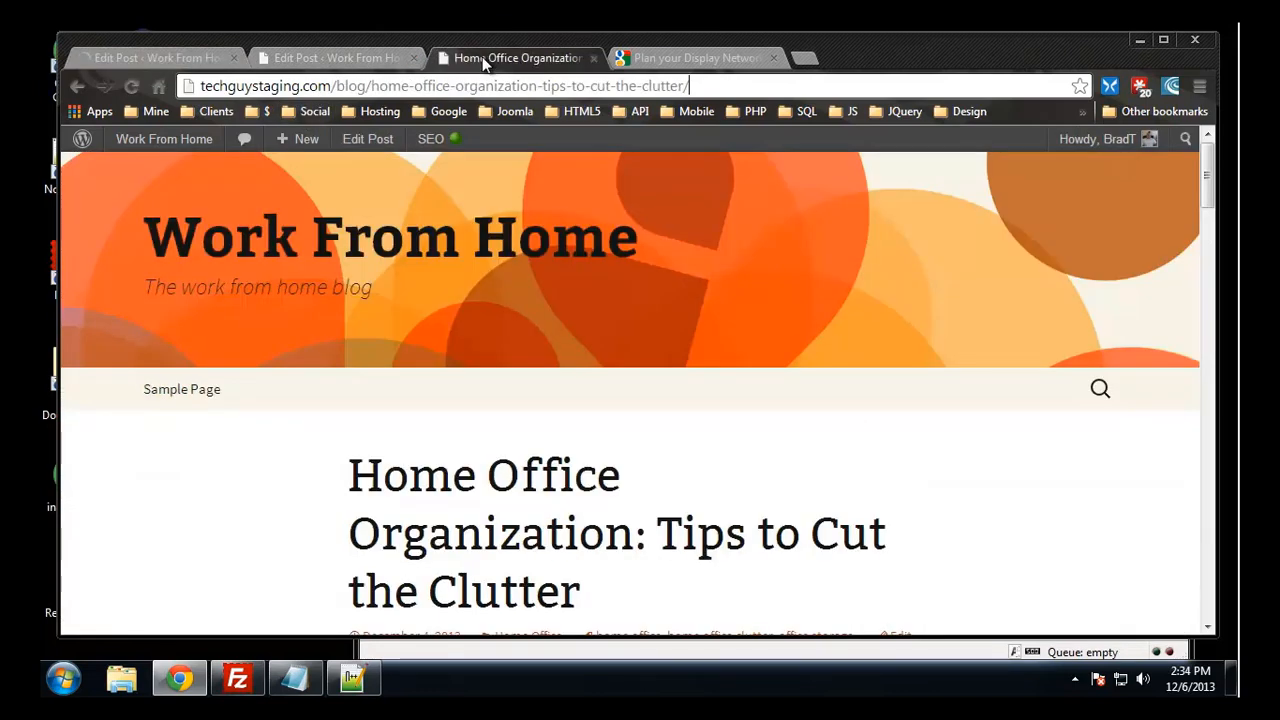
left_click(245, 232)
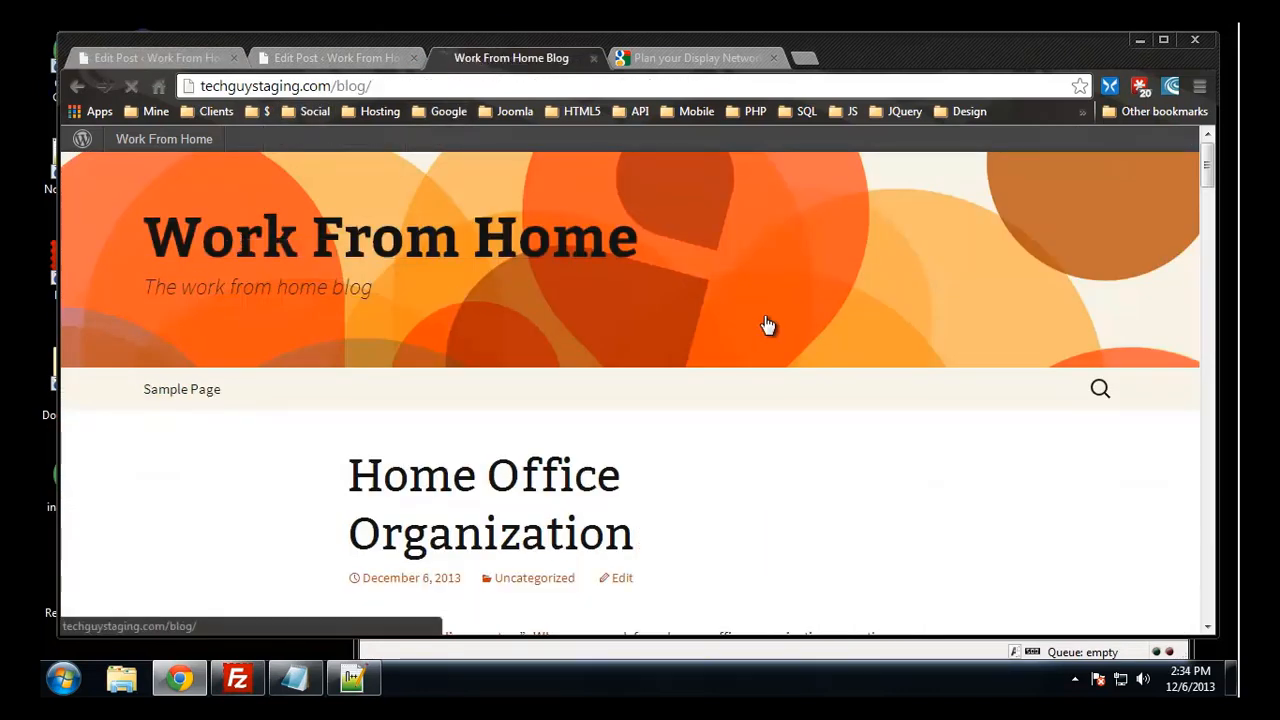
scroll(951, 460, "down", 6)
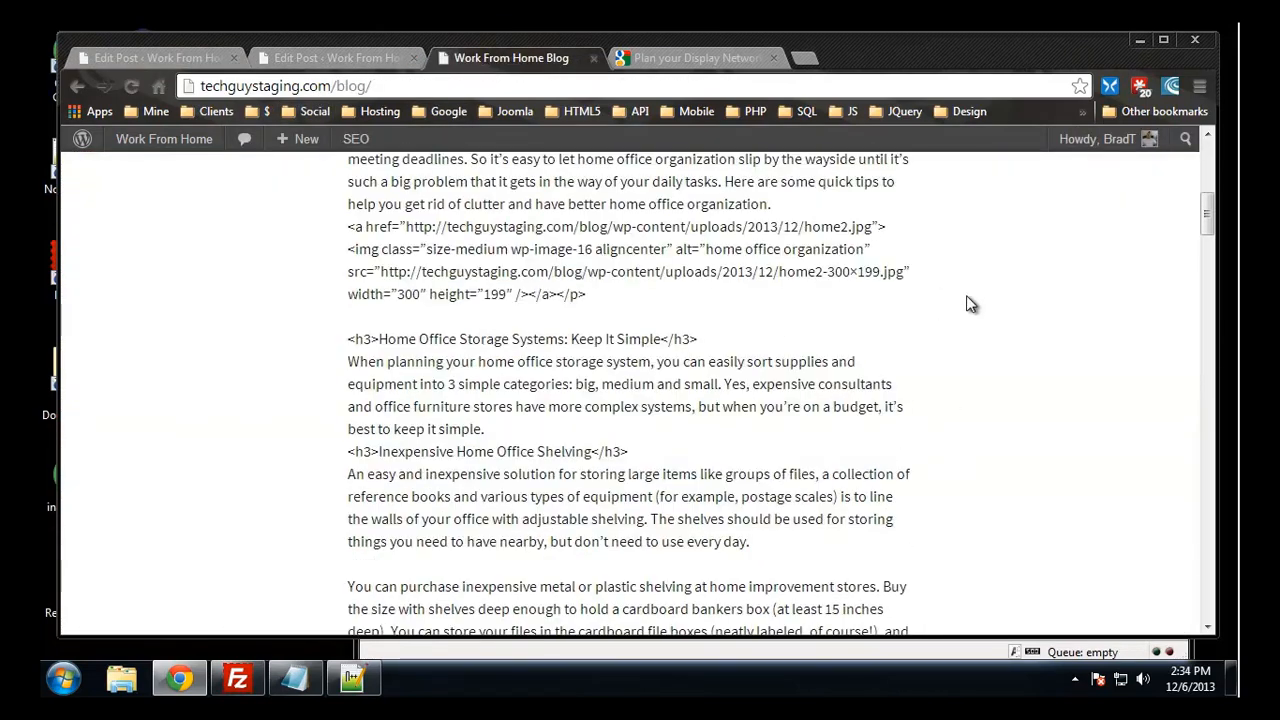
scroll(388, 315, "up", 3)
scroll(348, 430, "down", 2)
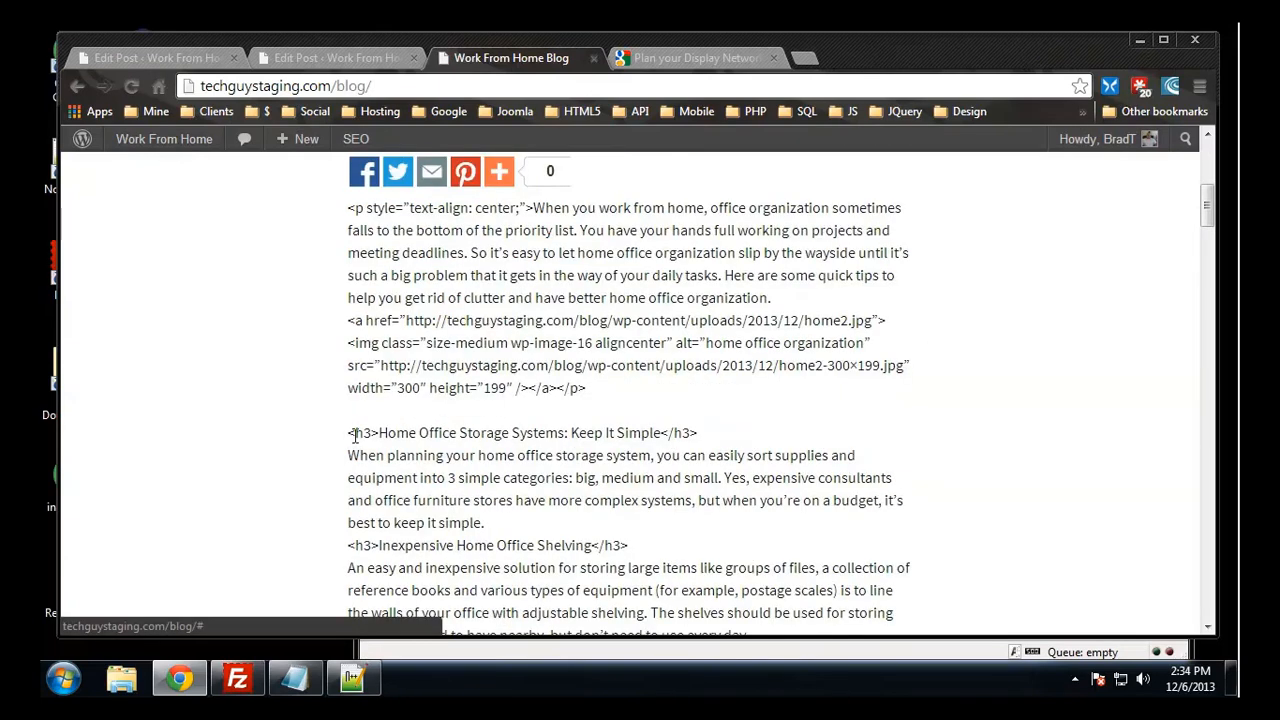
- Copy the HTML source of the "Tips to Cut the Clutter" post again
left_click(390, 57)
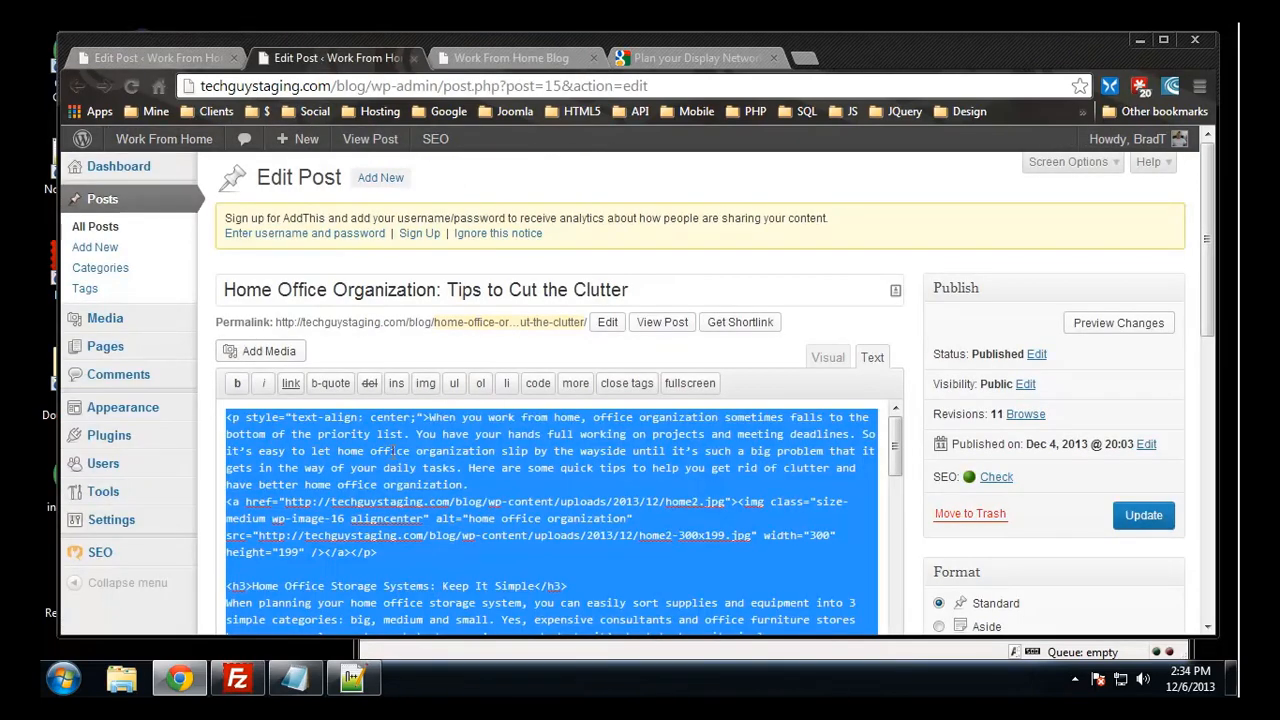
right_click(548, 411)
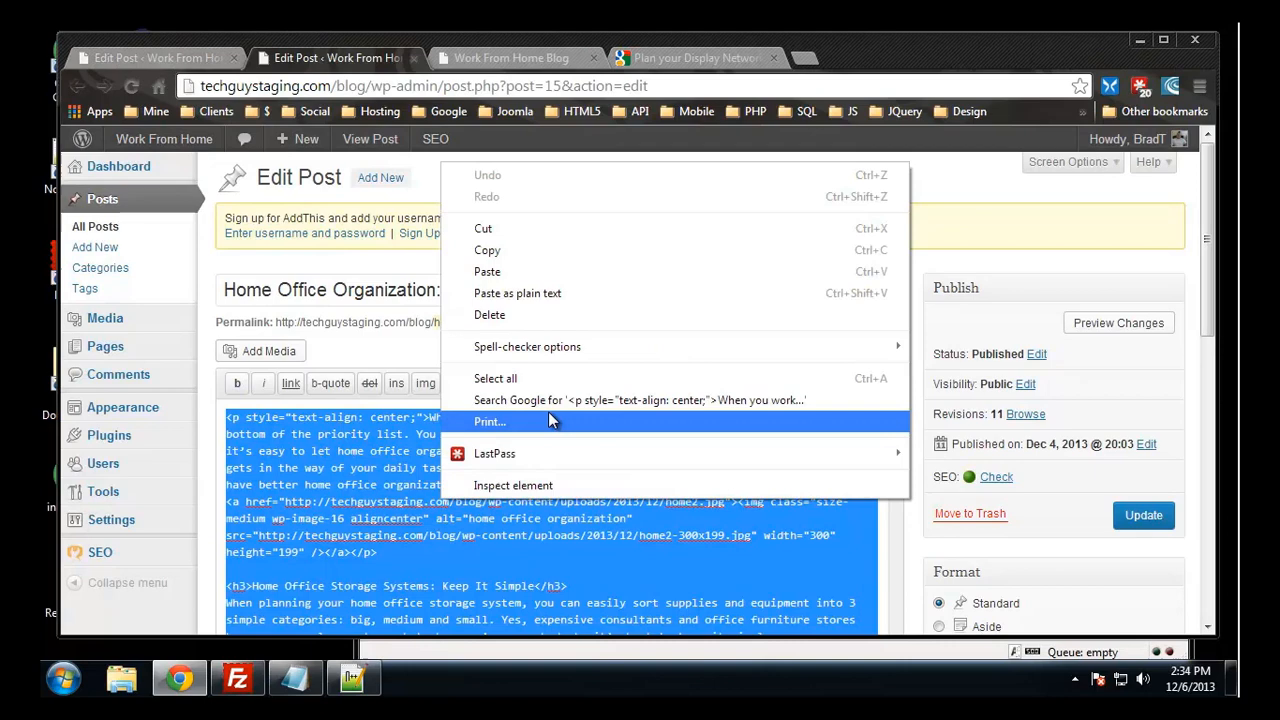
left_click(540, 255)
- Delete the entire body content of the new "Home Office Organization" post
left_click(156, 58)
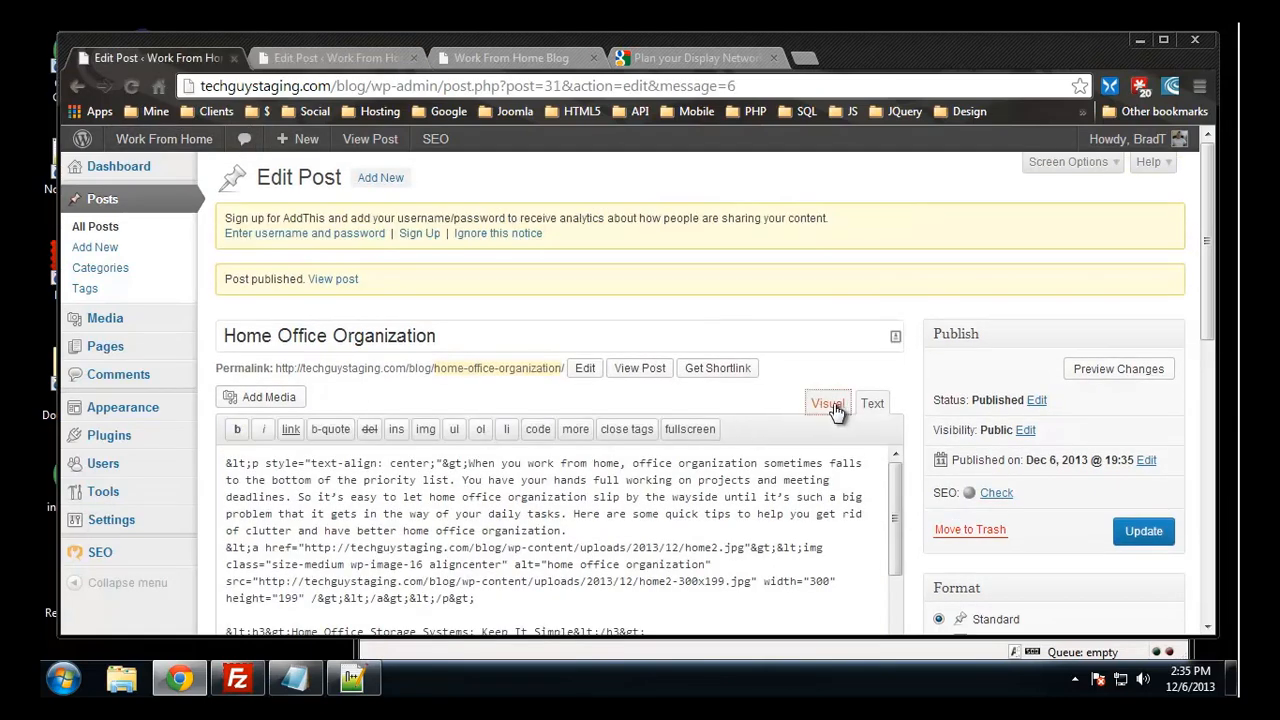
left_click(833, 406)
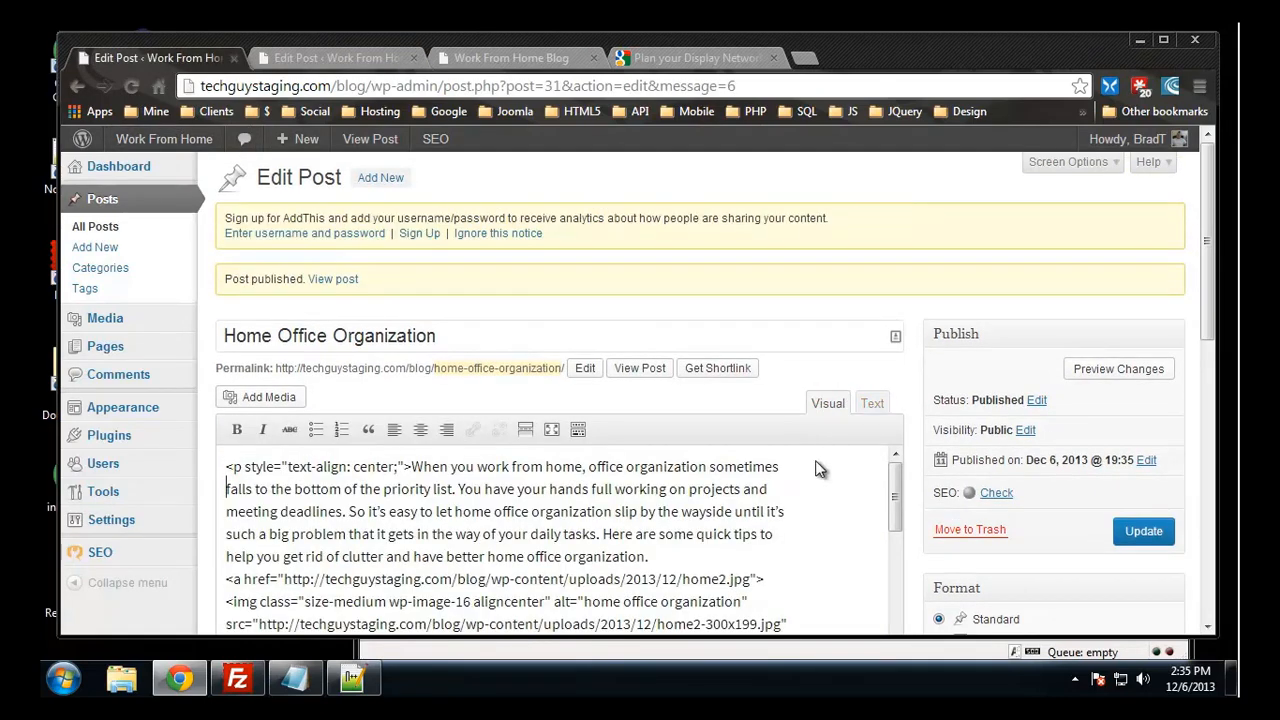
key("ctrl+a")
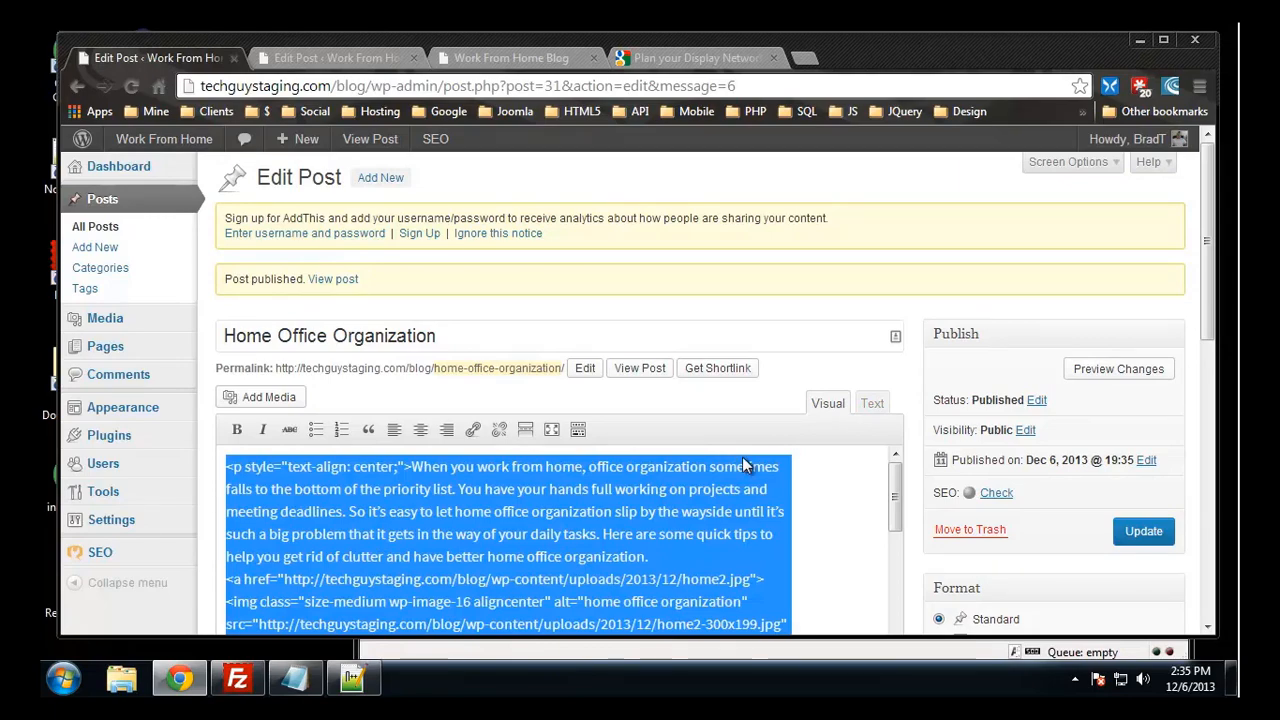
key("Delete")
- Paste the copied HTML into the new post's body in text mode, check it in the visual editor, and update the post
left_click(869, 405)
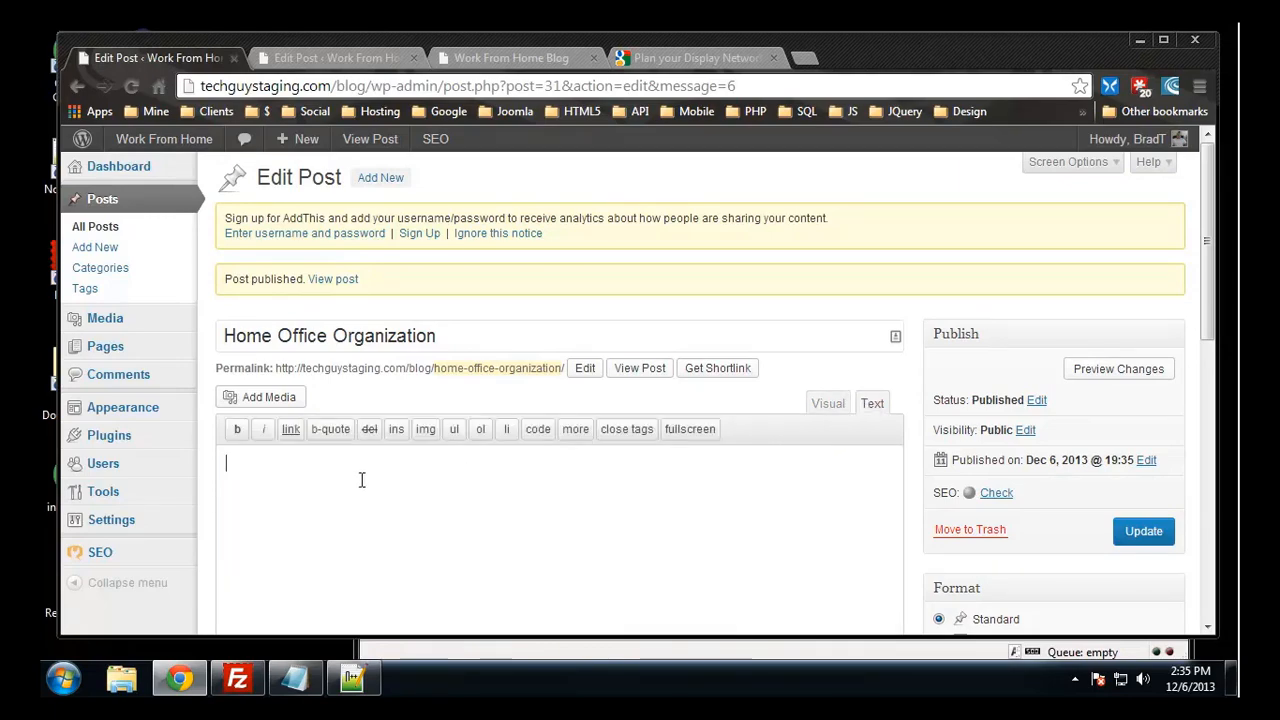
key("ctrl+v")
scroll(657, 457, "up", 10)
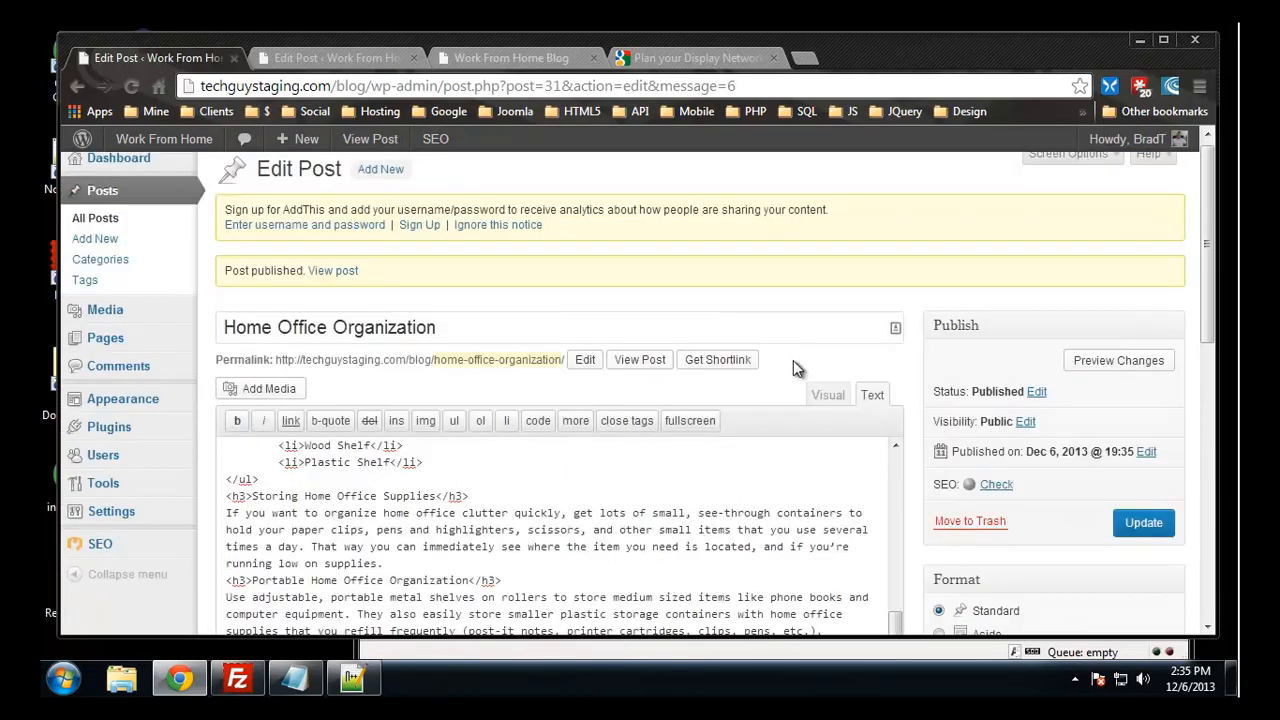
left_click(827, 397)
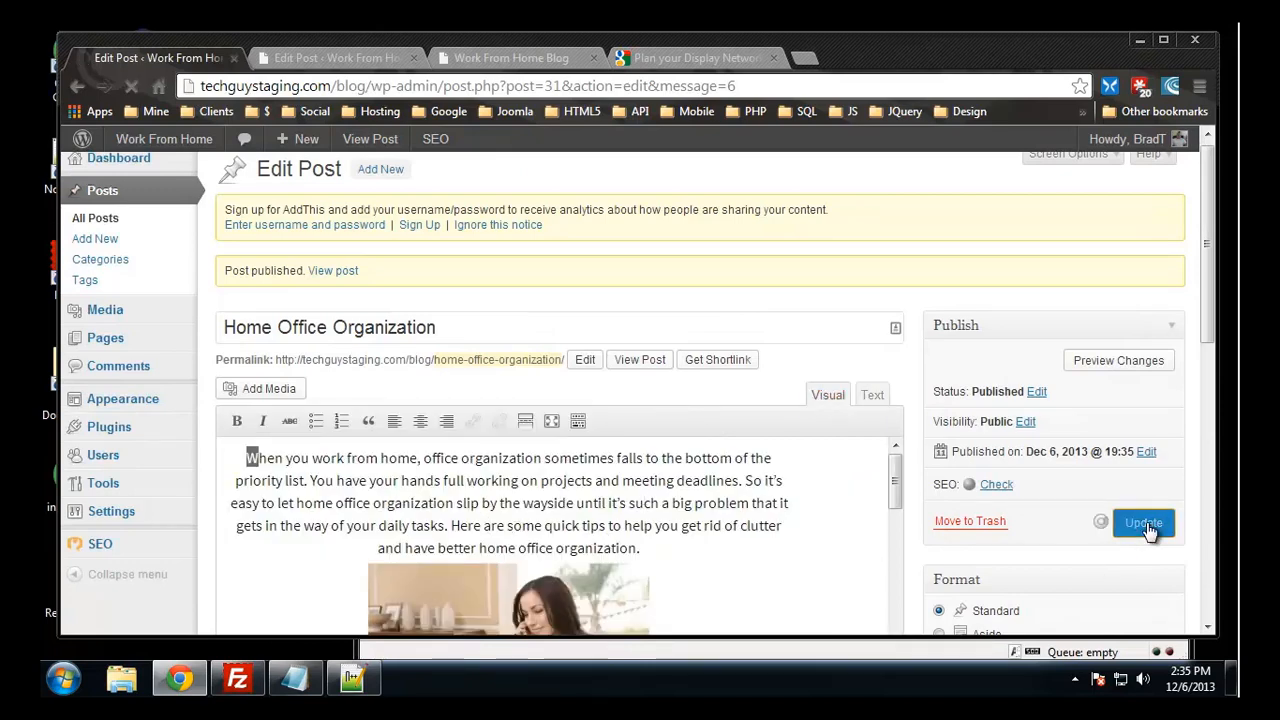
- Reload the blog, open the new "Home Office Organization" post, and examine its URL and content
left_click(310, 58)
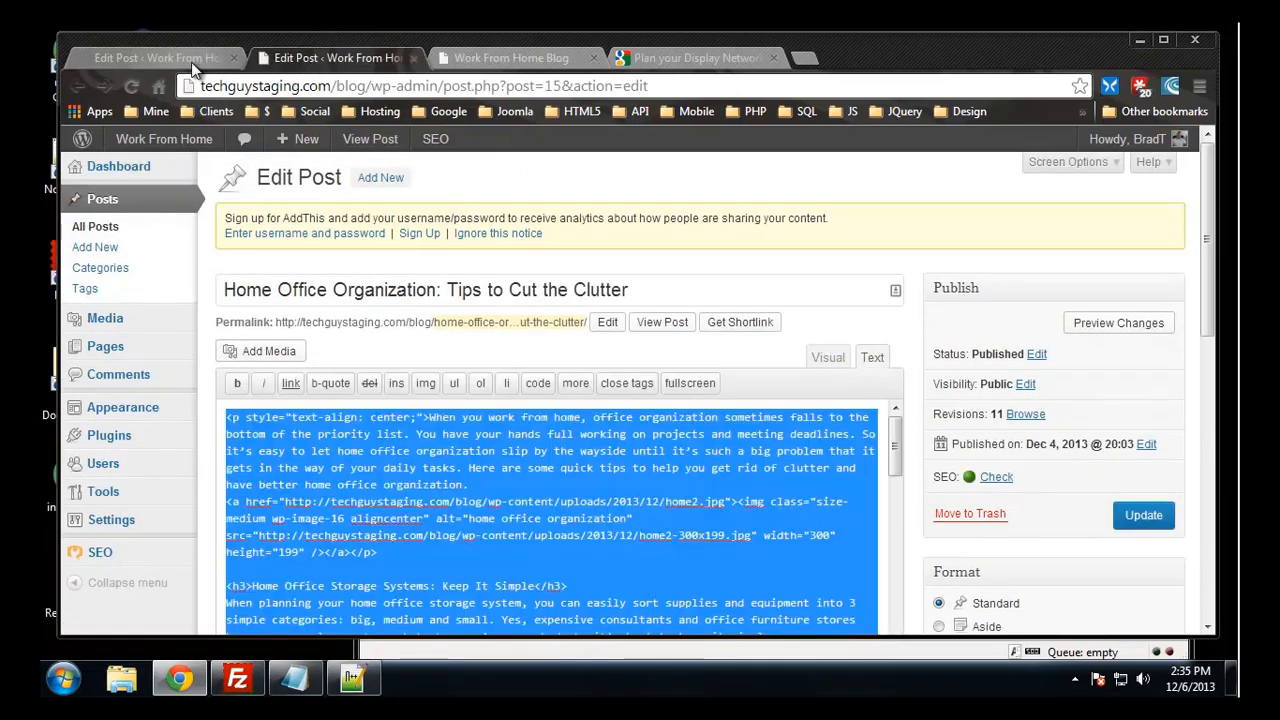
left_click(512, 58)
left_click(131, 87)
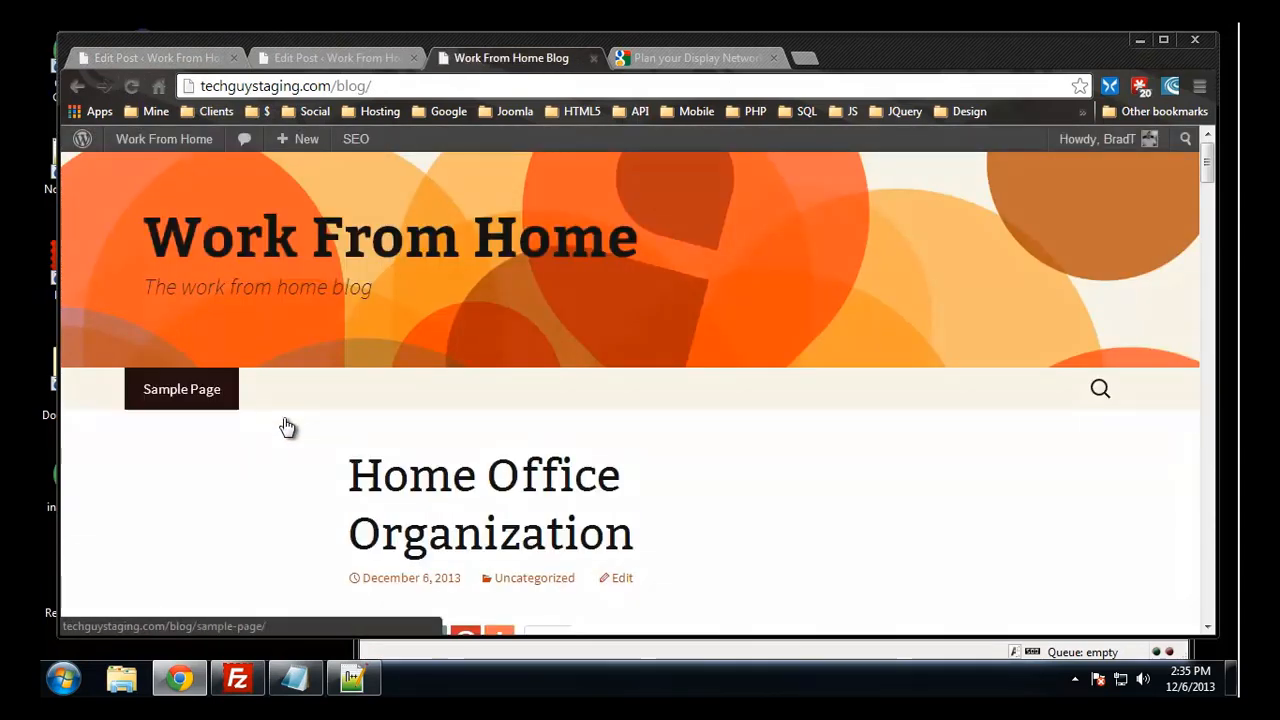
left_click(483, 497)
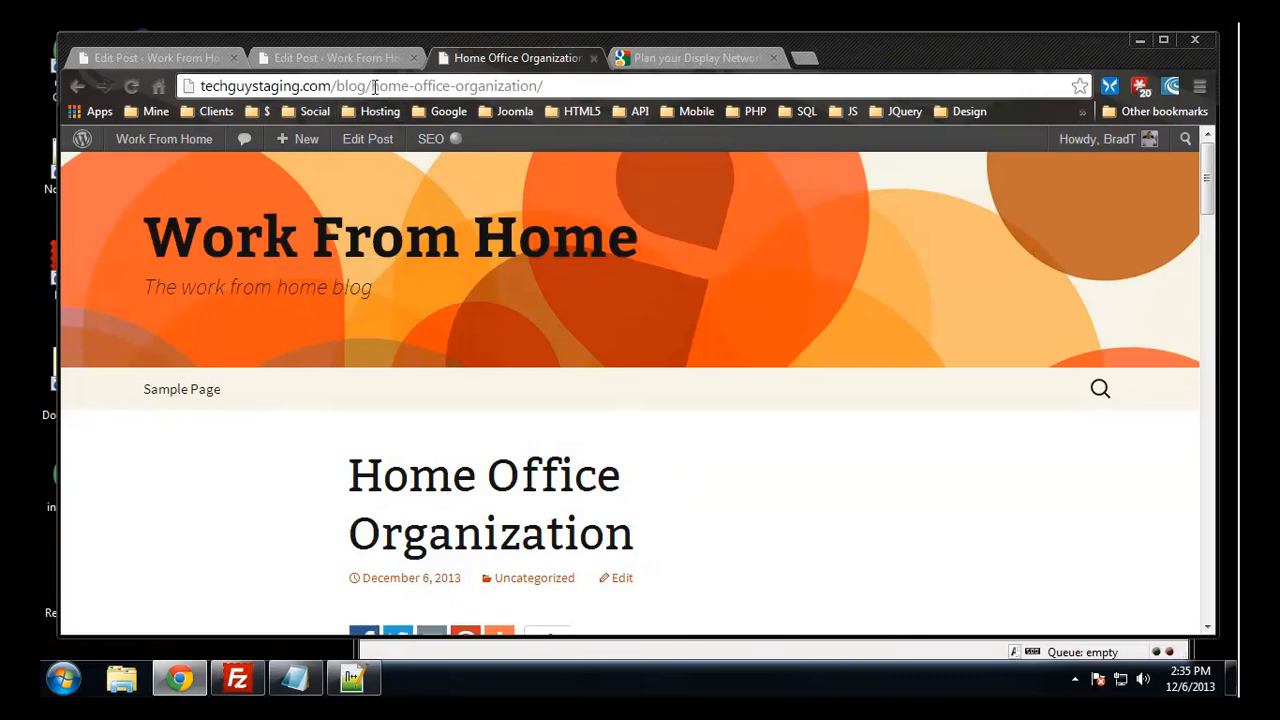
scroll(650, 440, "down", 3)
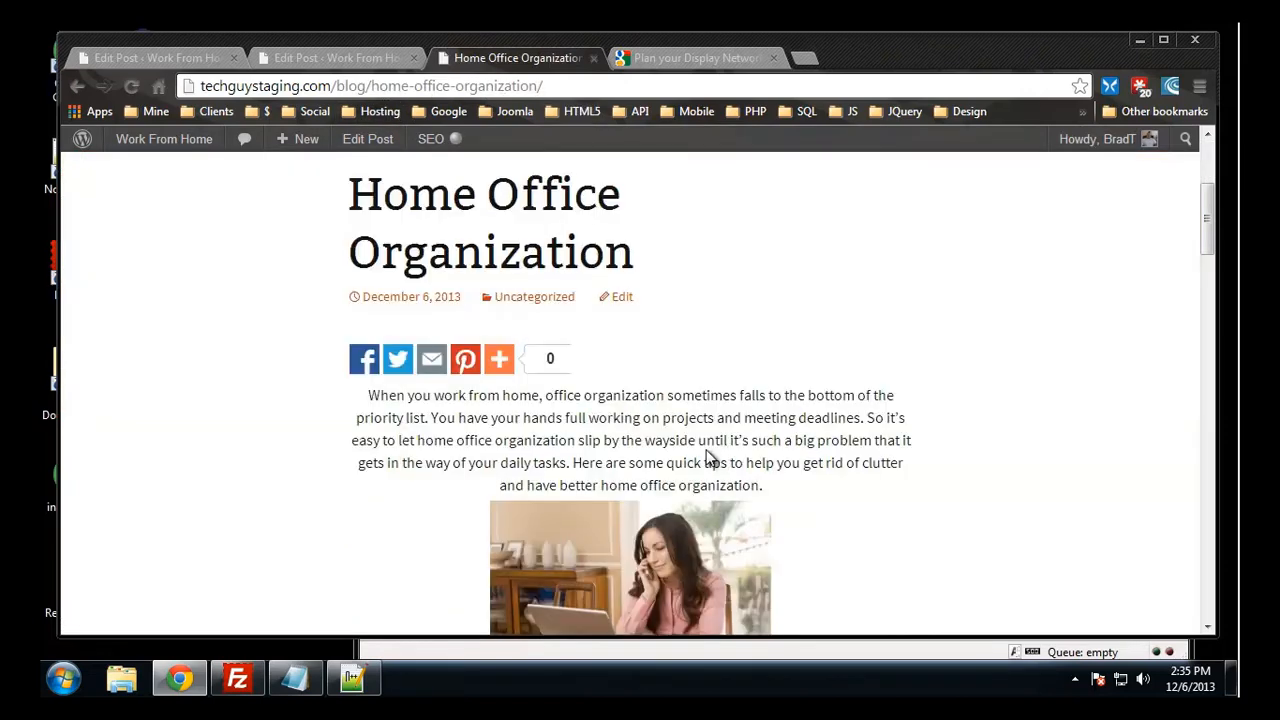
scroll(706, 455, "down", 5)
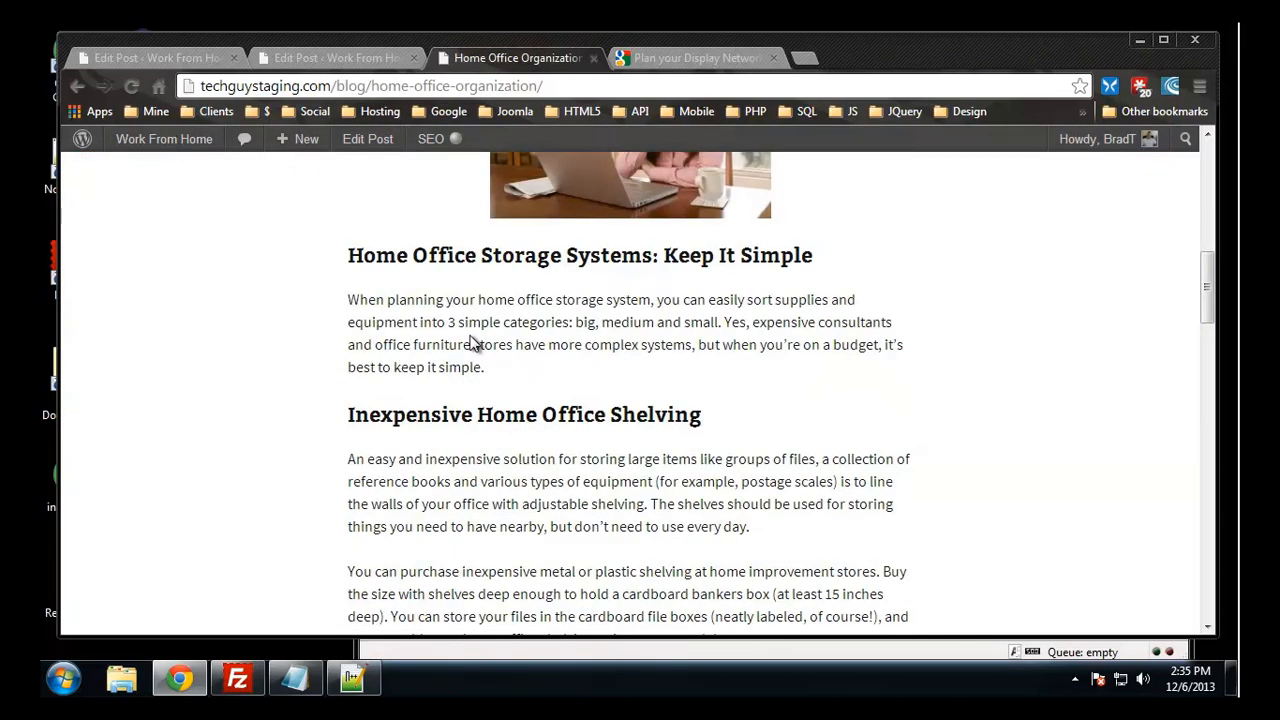
scroll(297, 290, "up", 8)
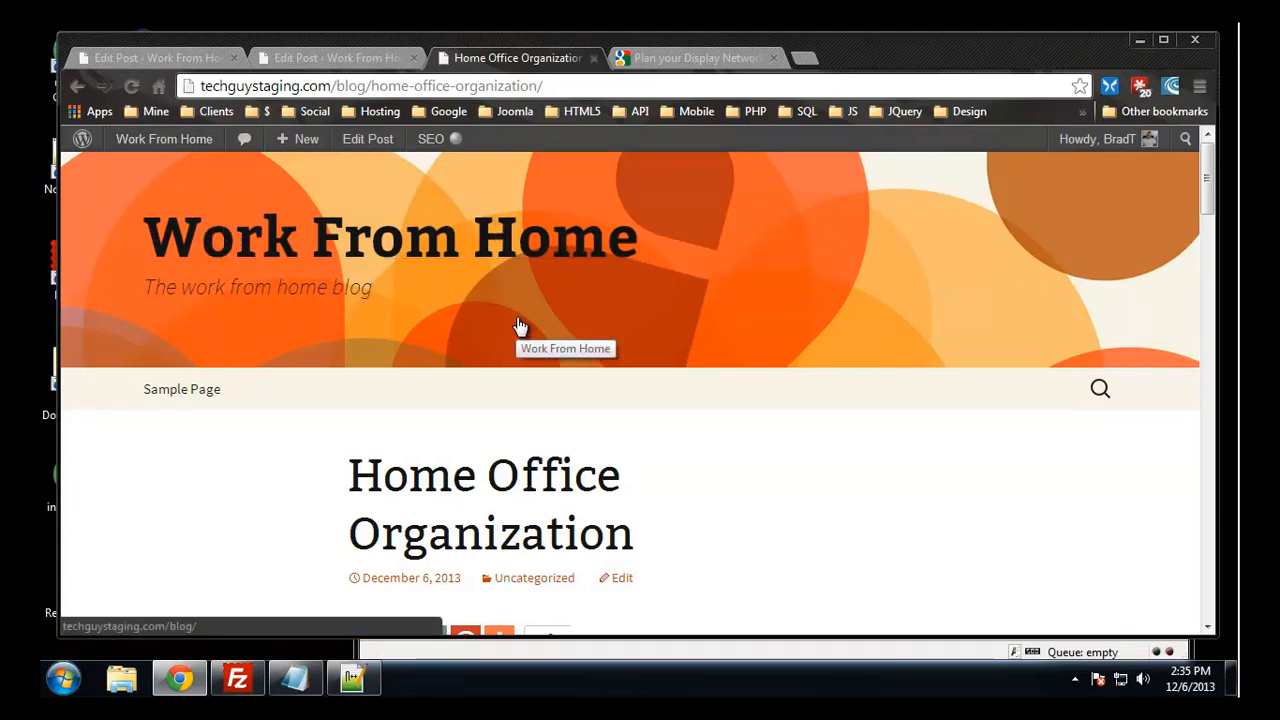
scroll(519, 327, "down", 3)
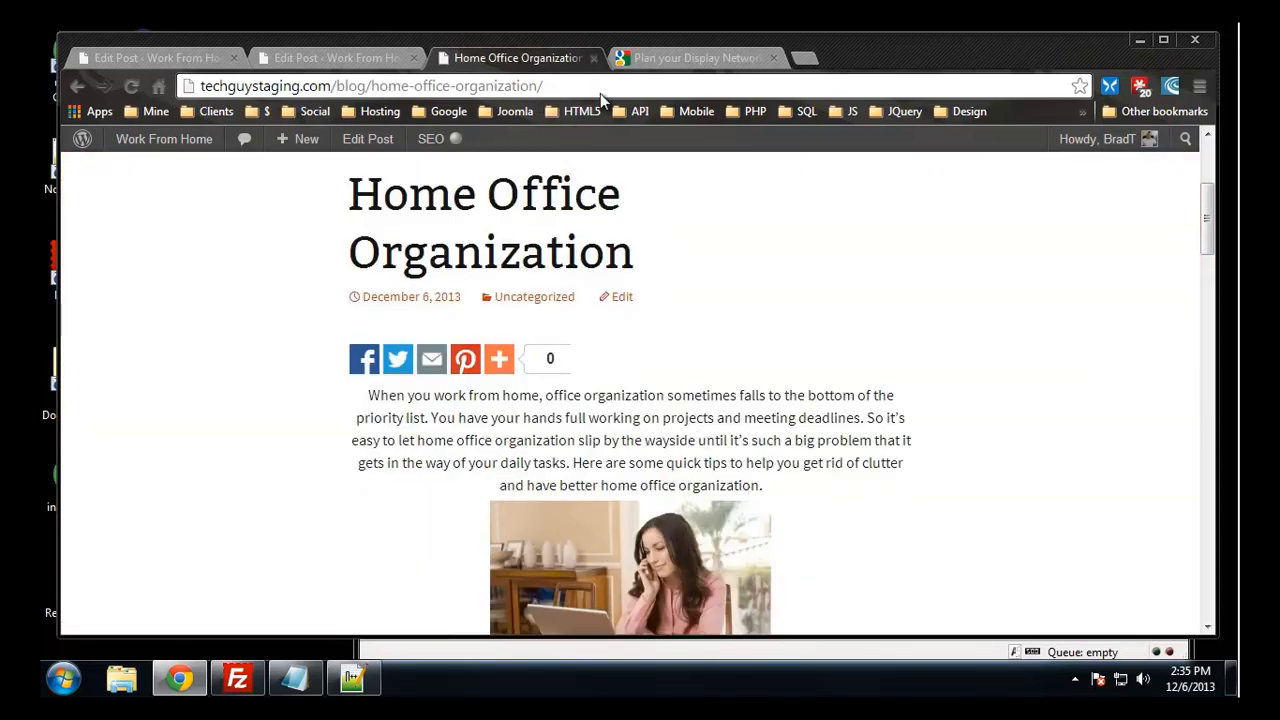
- Return to the blog's front page and compare the new post with the original "Tips to Cut the Clutter" post below it
left_click(77, 86)
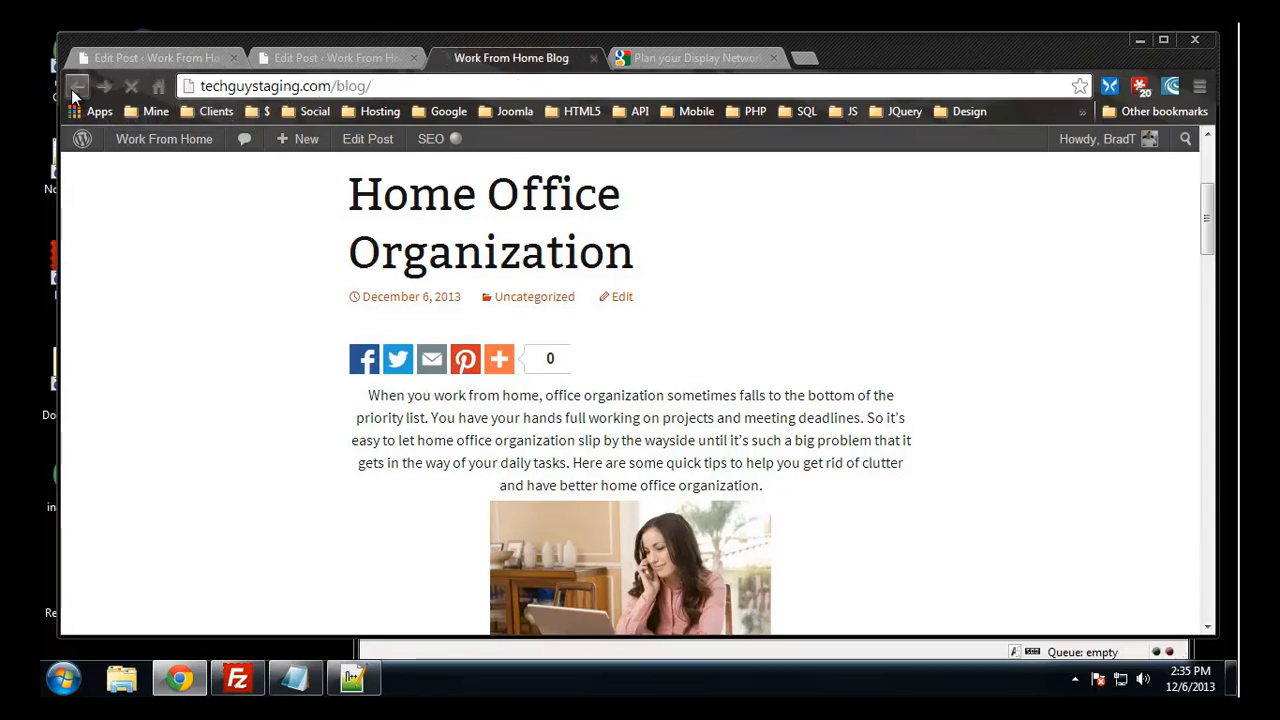
scroll(586, 449, "down", 15)
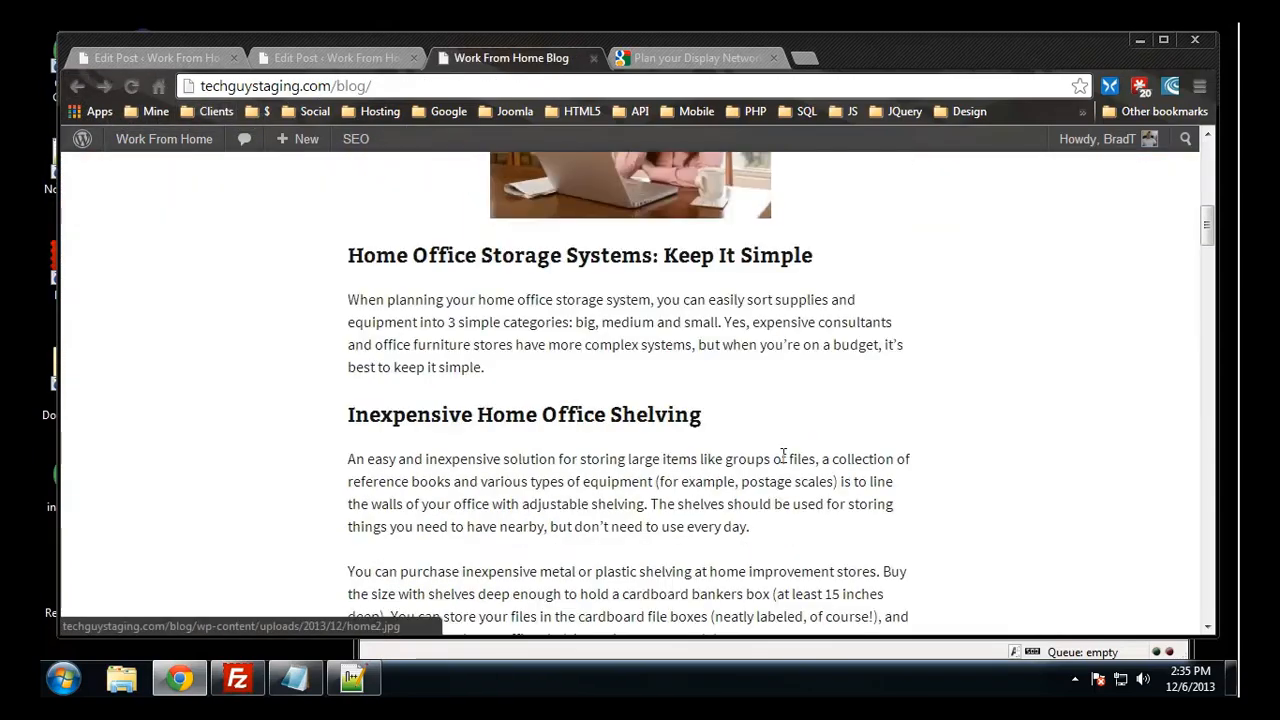
scroll(731, 595, "down", 5)
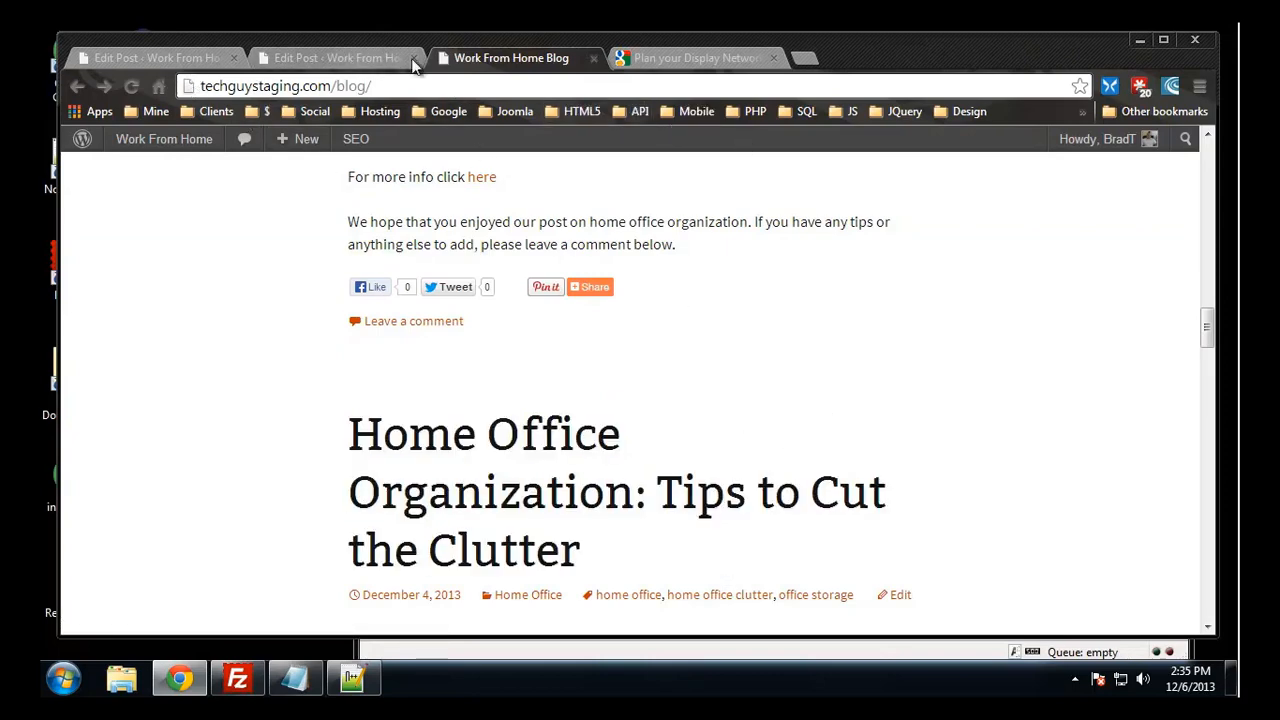
left_click(1140, 39)
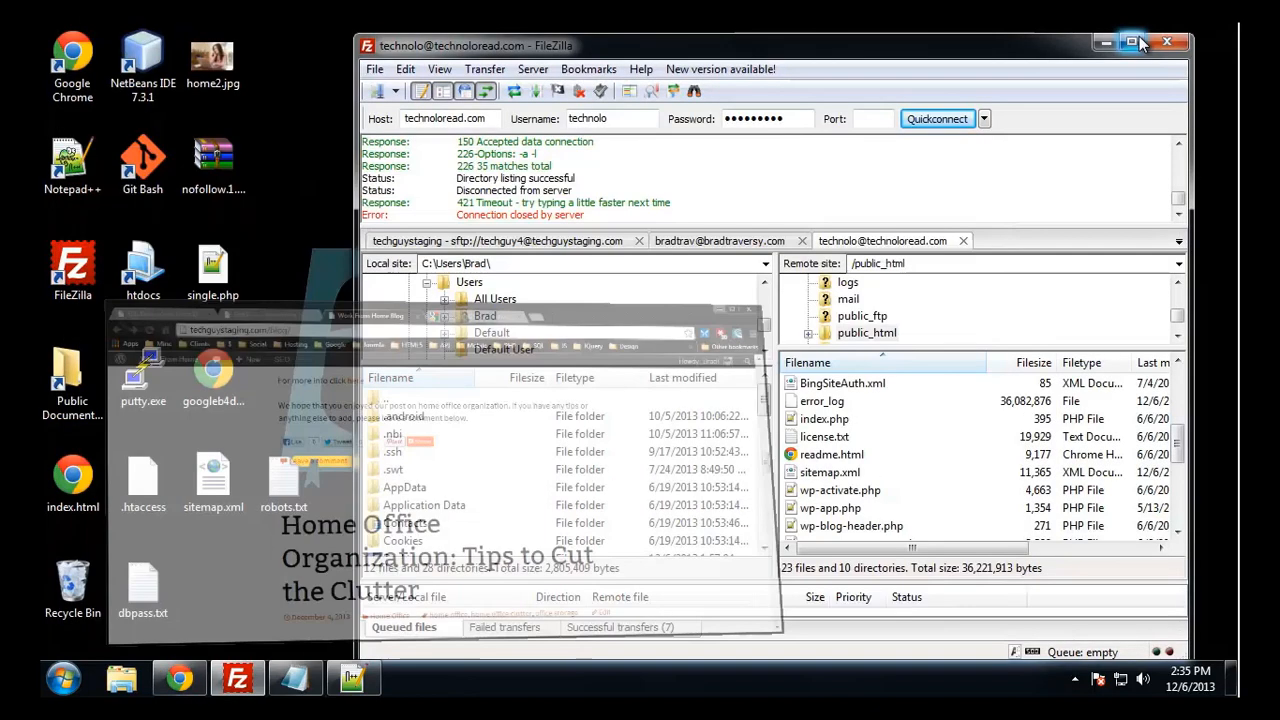
left_click(903, 455)
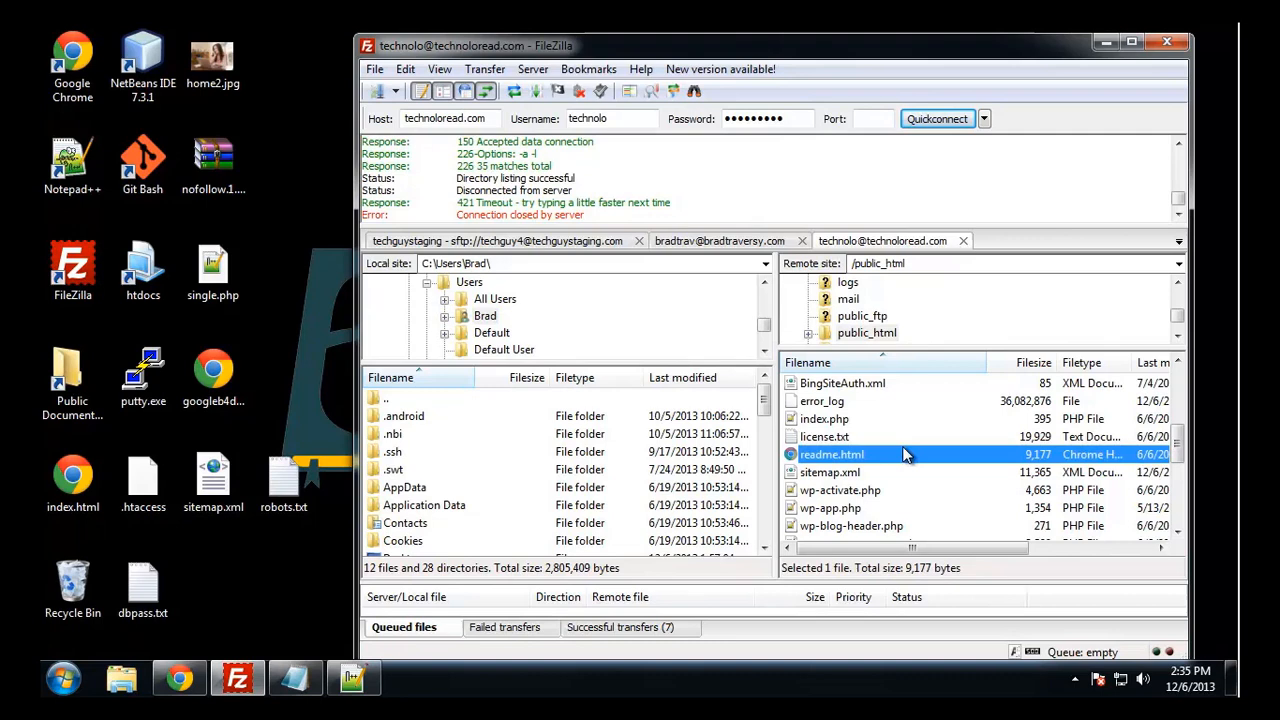
left_click(984, 120)
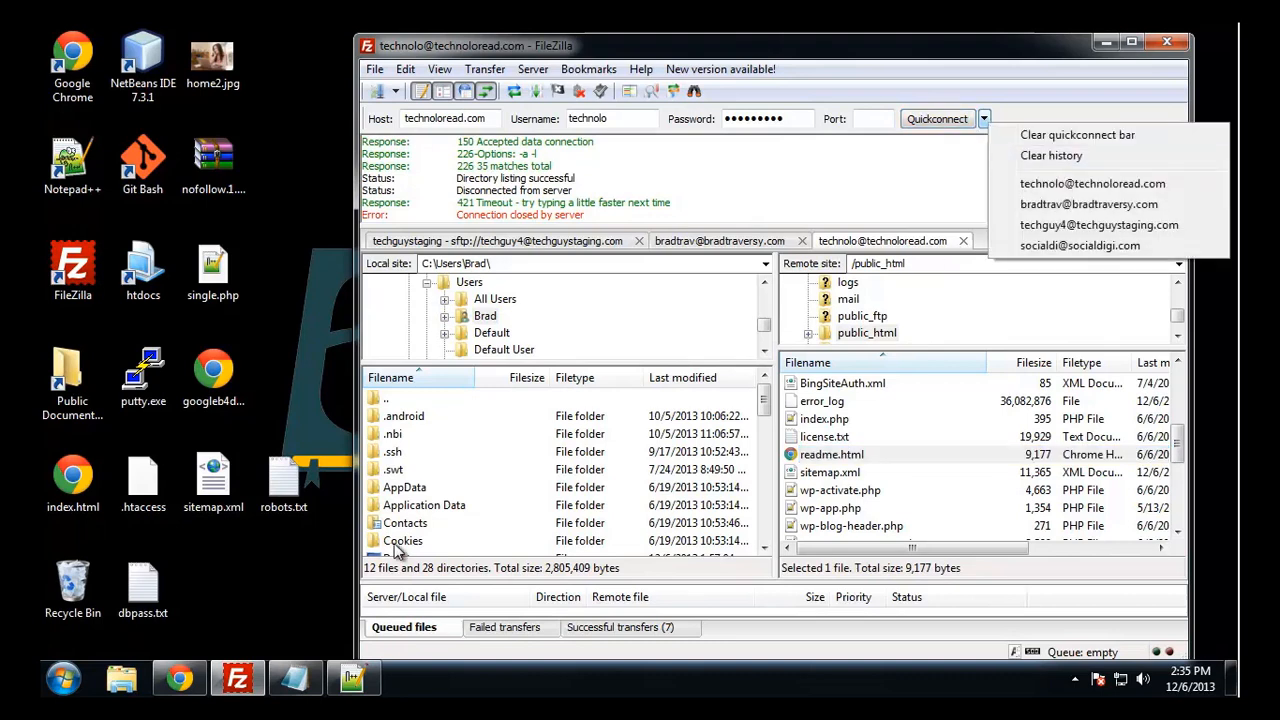
- Switch back to Chrome and bring up the new "Home Office Organization" post in the editor
left_click(190, 684)
left_click(145, 57)
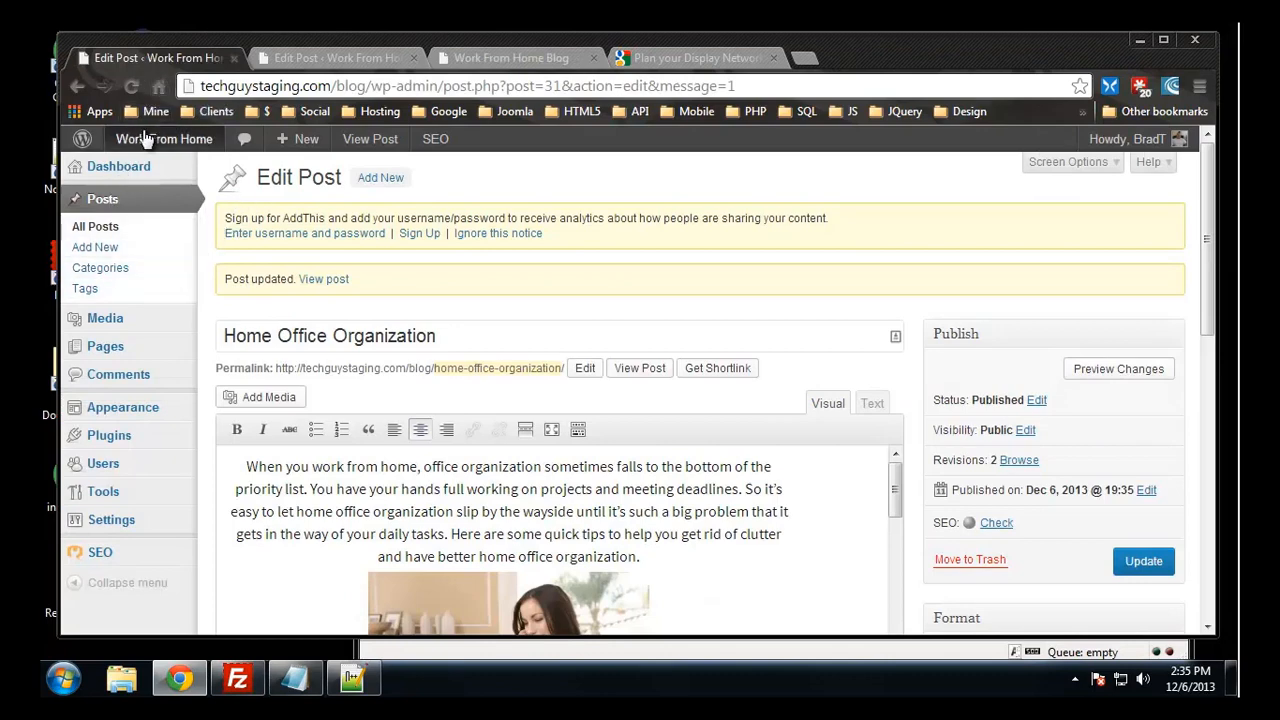
- Open the SEO plugin's Edit Files page and look over its robots.txt content
scroll(147, 260, "down", 3)
scroll(143, 349, "up", 1)
mouse_move(104, 368)
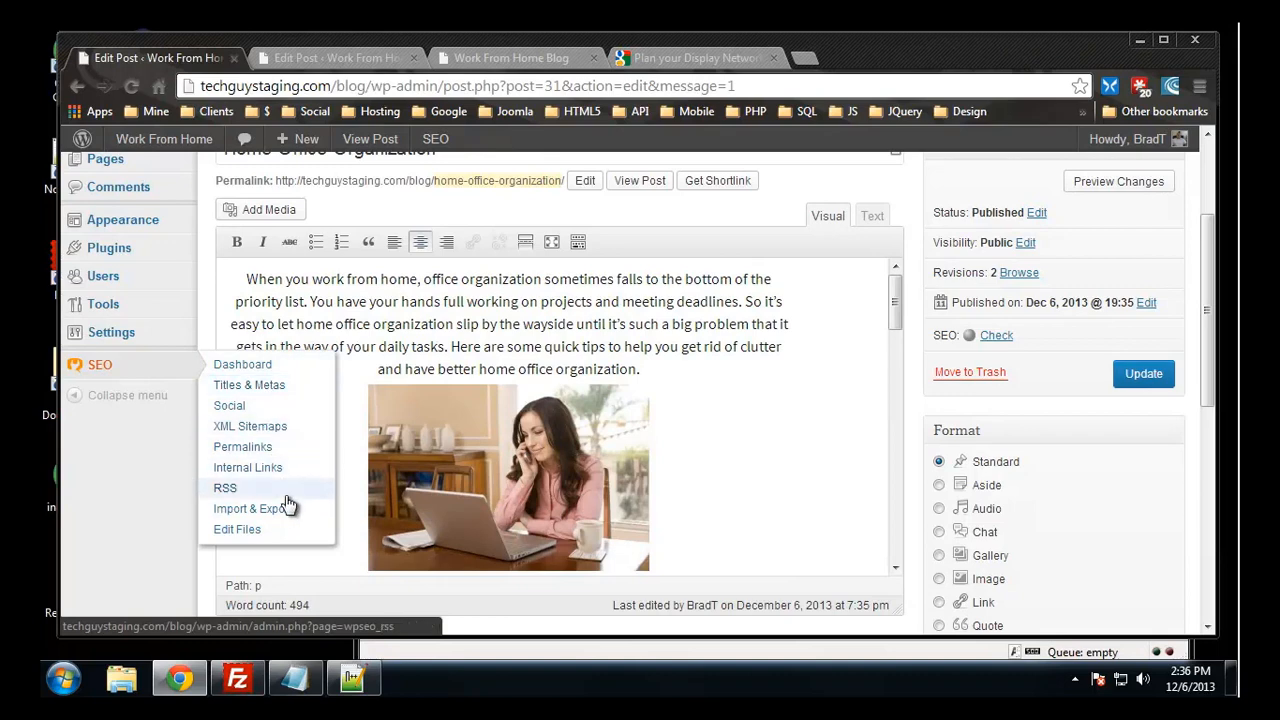
left_click(283, 528)
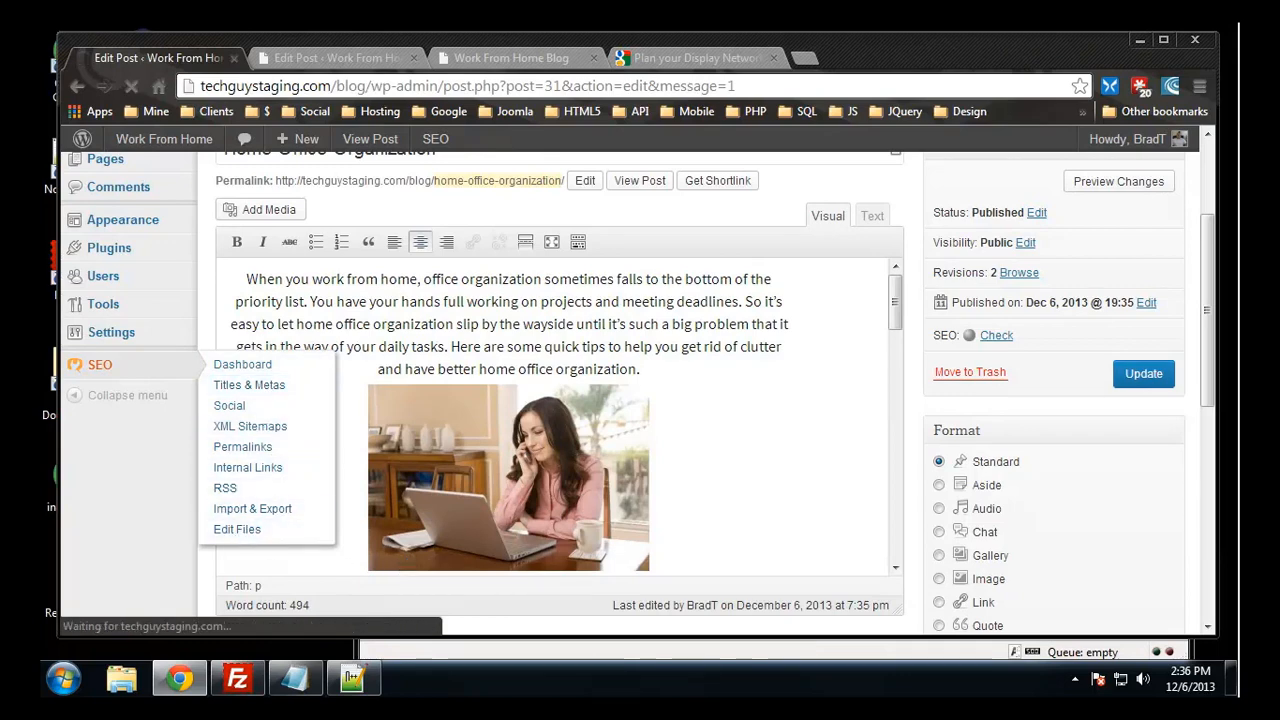
scroll(632, 358, "down", 3)
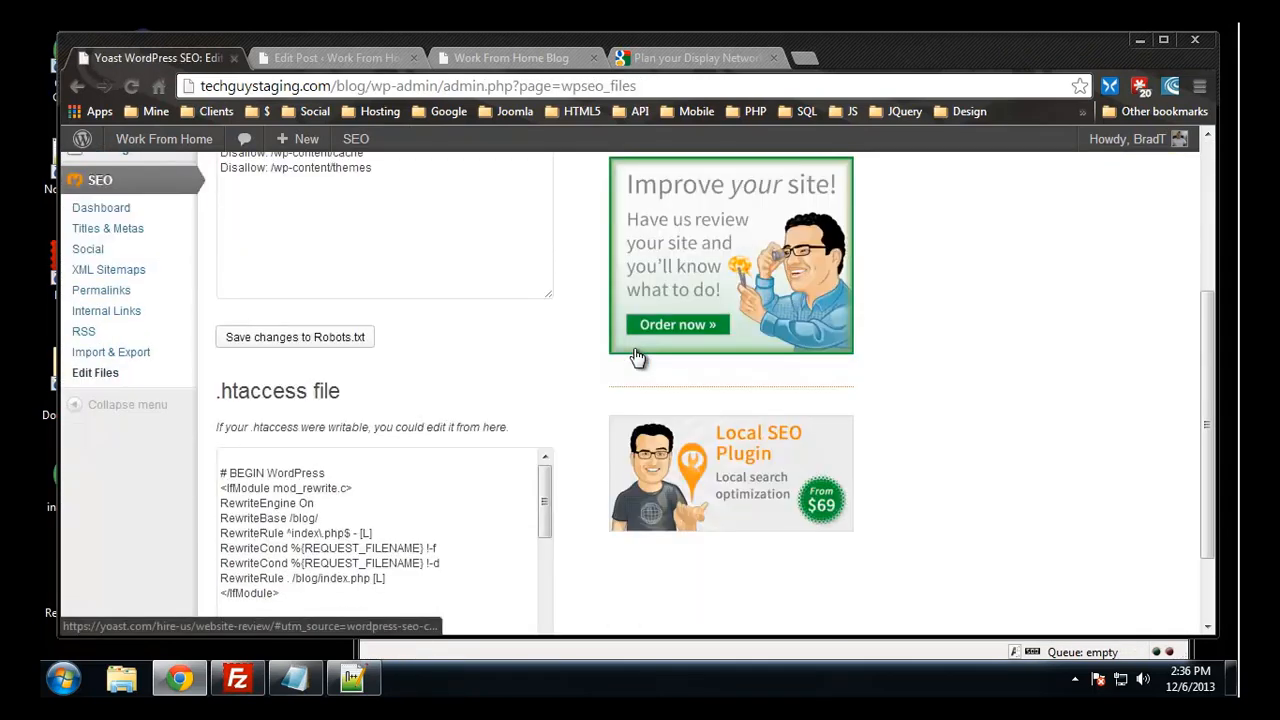
scroll(632, 362, "up", 1)
scroll(384, 299, "up", 2)
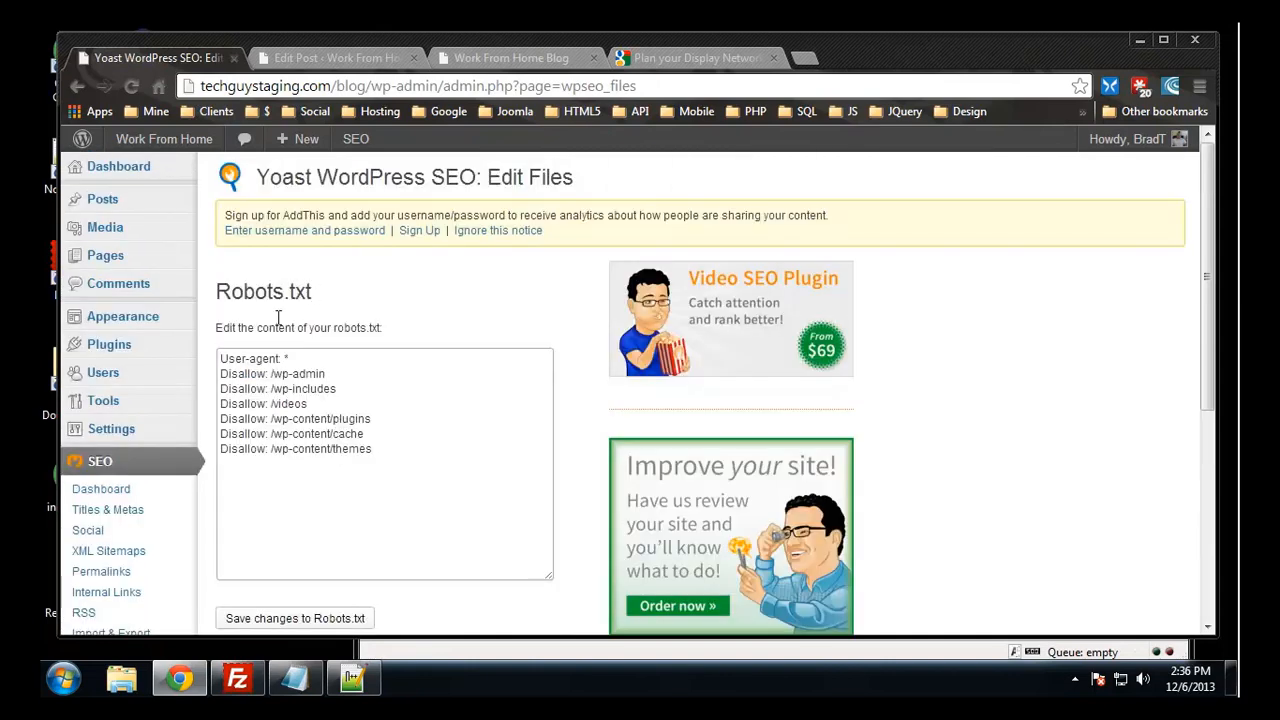
- Examine the .htaccess file content on the Edit Files page down to the Prevent Hotlinking rules
scroll(308, 425, "down", 4)
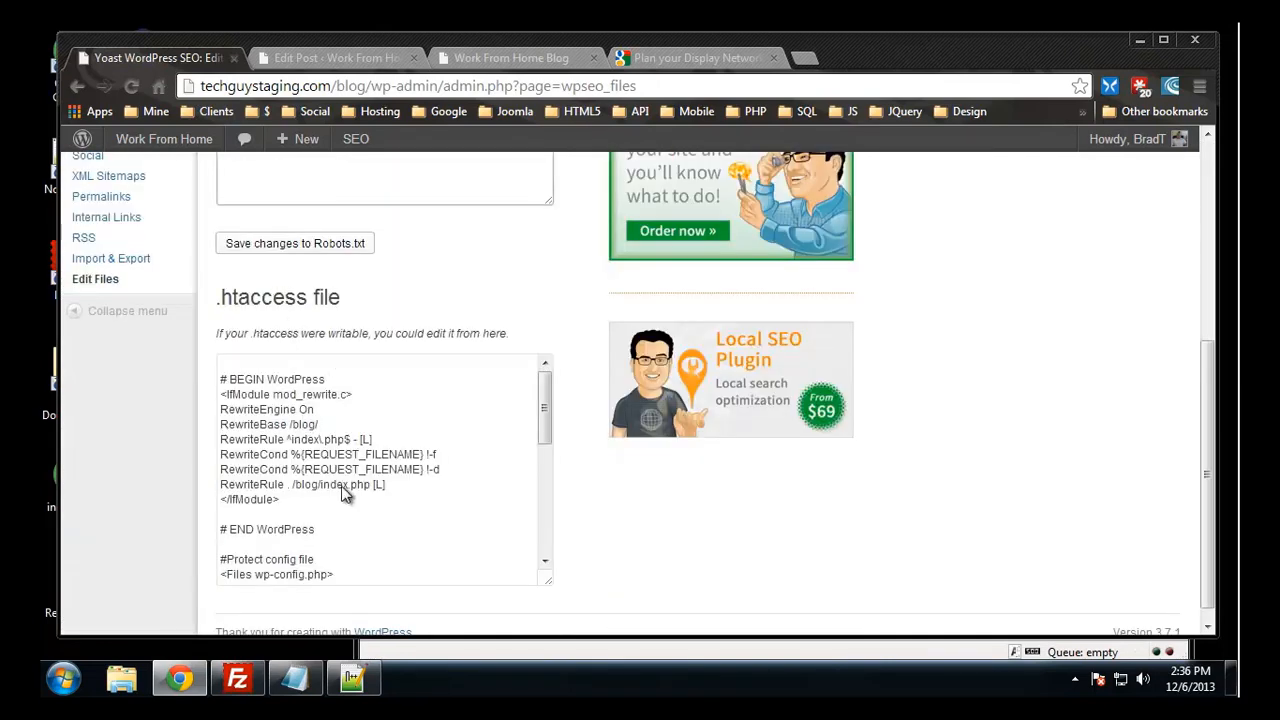
scroll(352, 456, "down", 4)
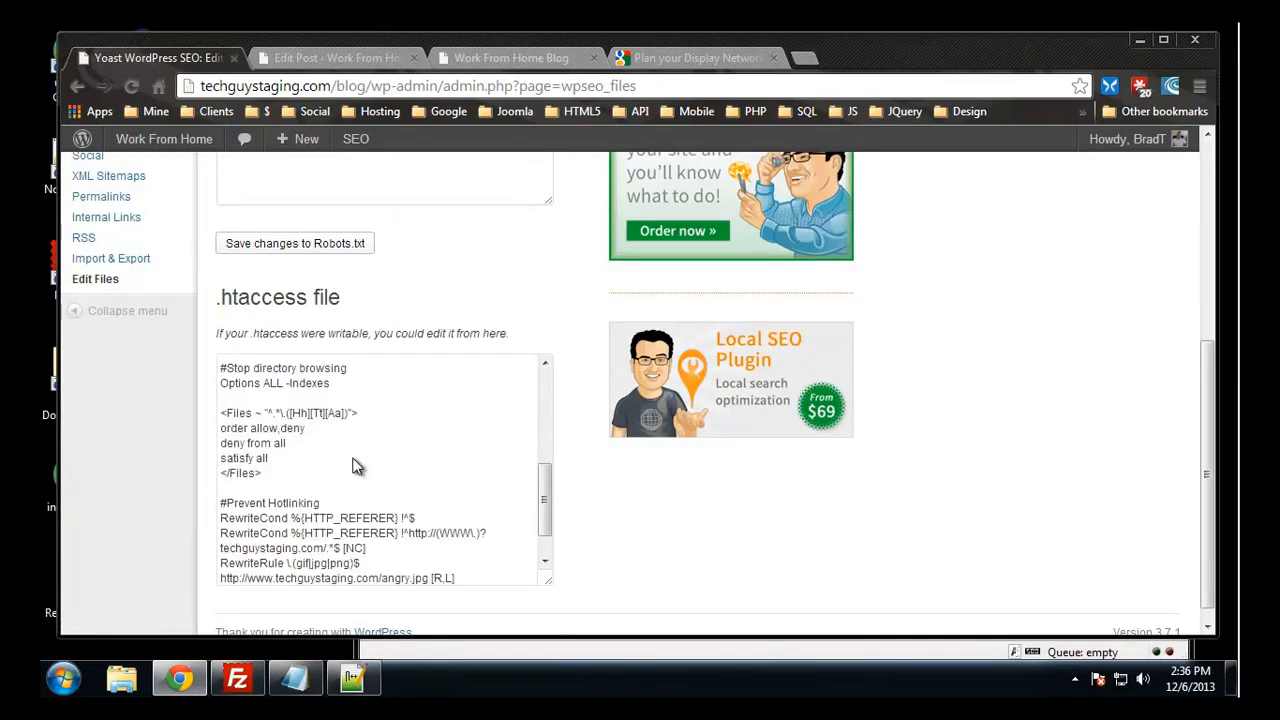
scroll(353, 457, "up", 1)
scroll(353, 457, "down", 2)
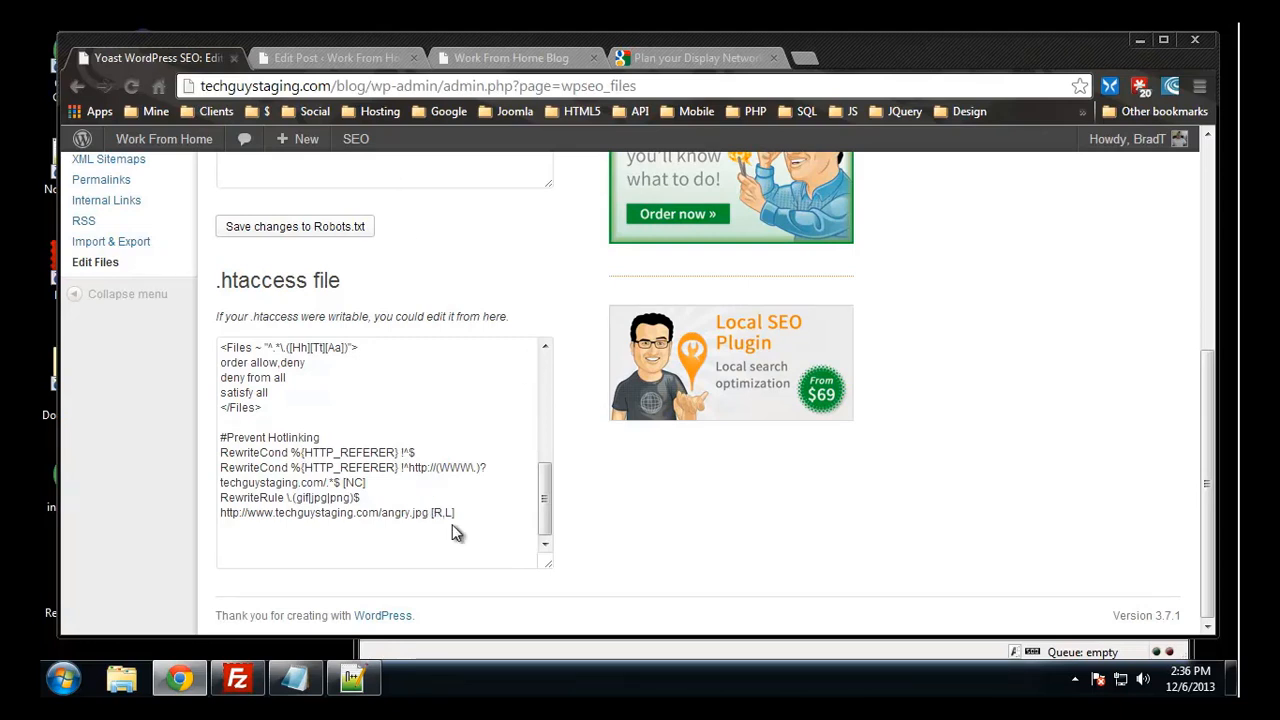
left_click_drag(316, 458, 290, 381)
left_click(358, 402)
- Switch to FileZilla and connect to the saved techguystaging site in a new connection tab
left_click(237, 680)
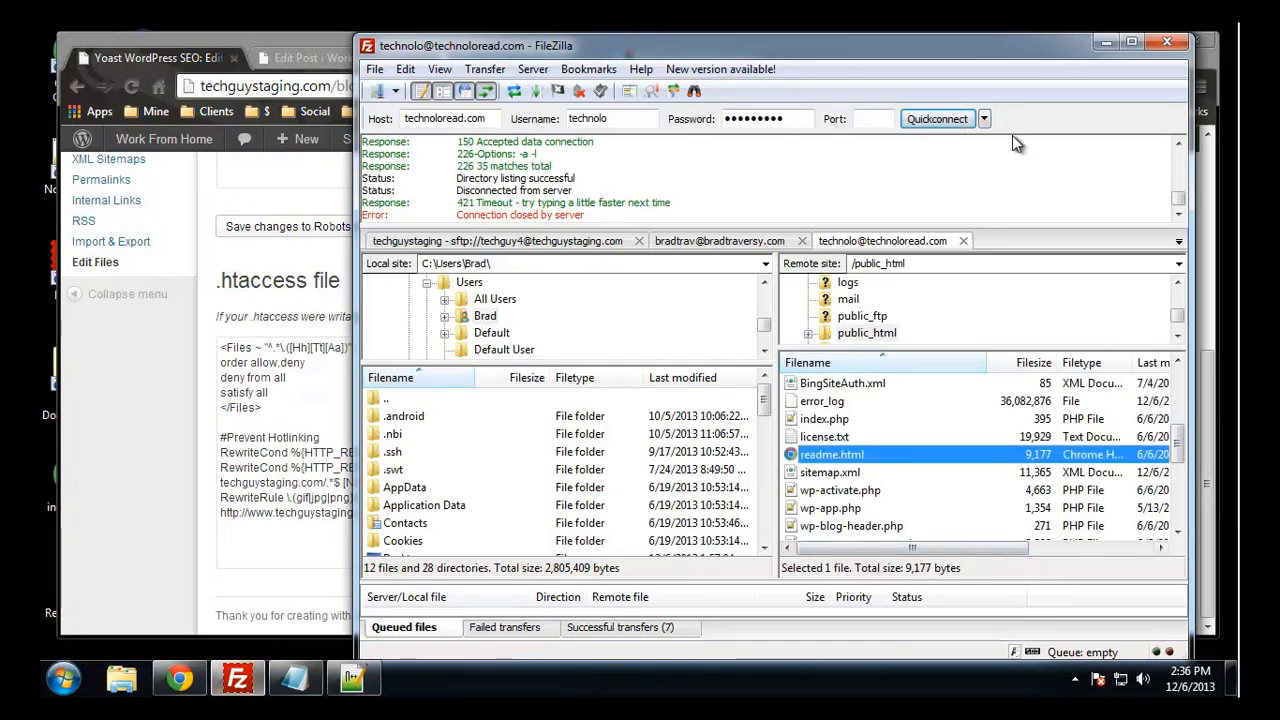
left_click(985, 119)
left_click(395, 92)
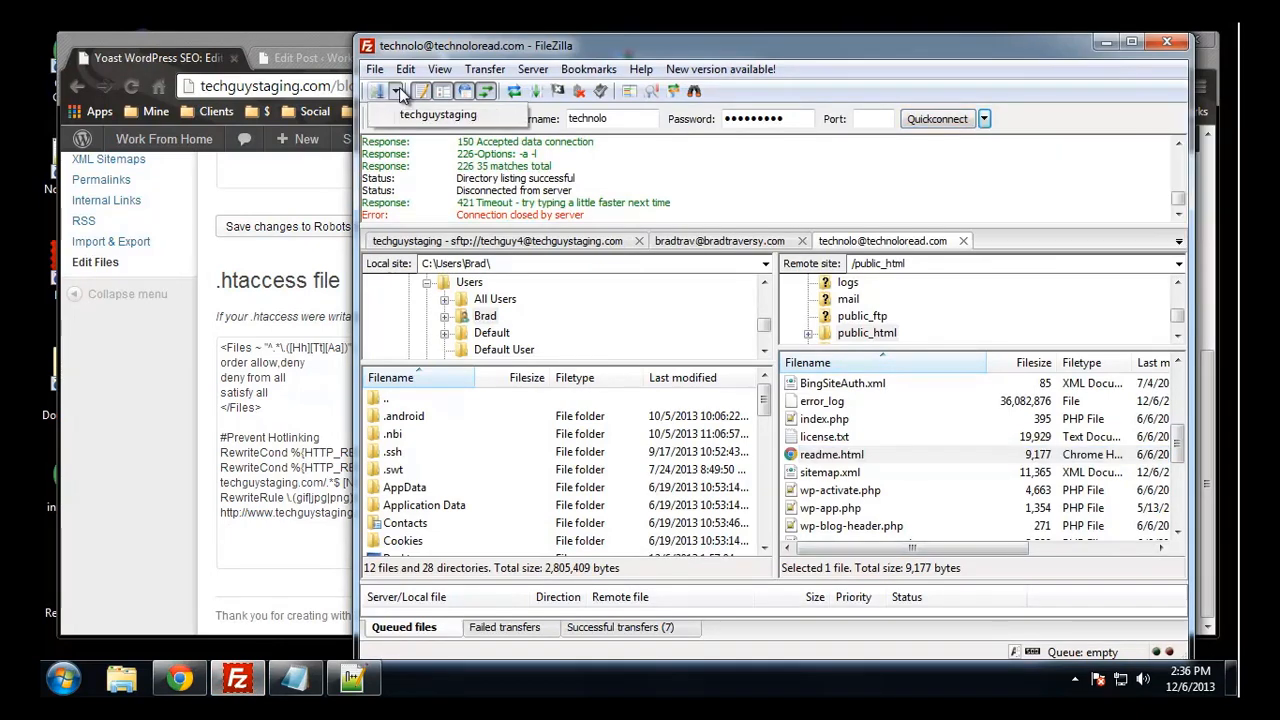
left_click(402, 120)
left_click(736, 391)
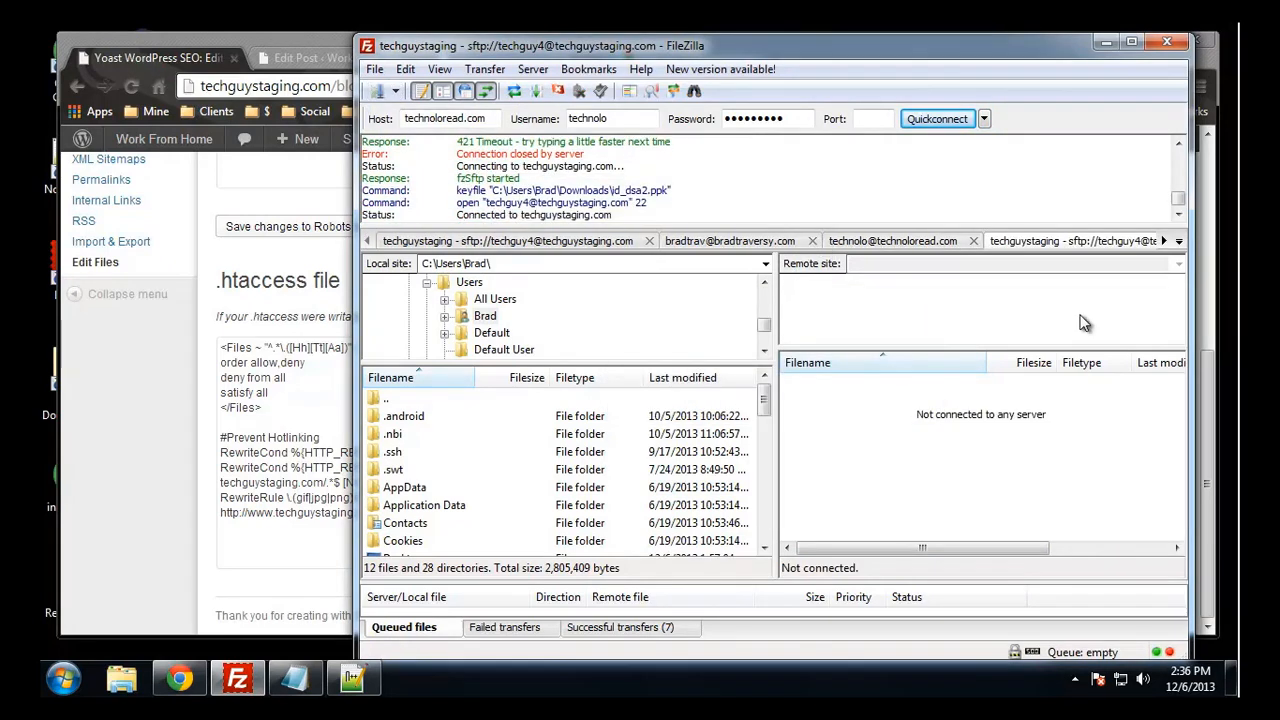
- Open the blog folder inside public_html on the remote server and locate its .htaccess file
left_click(891, 456)
scroll(891, 458, "down", 2)
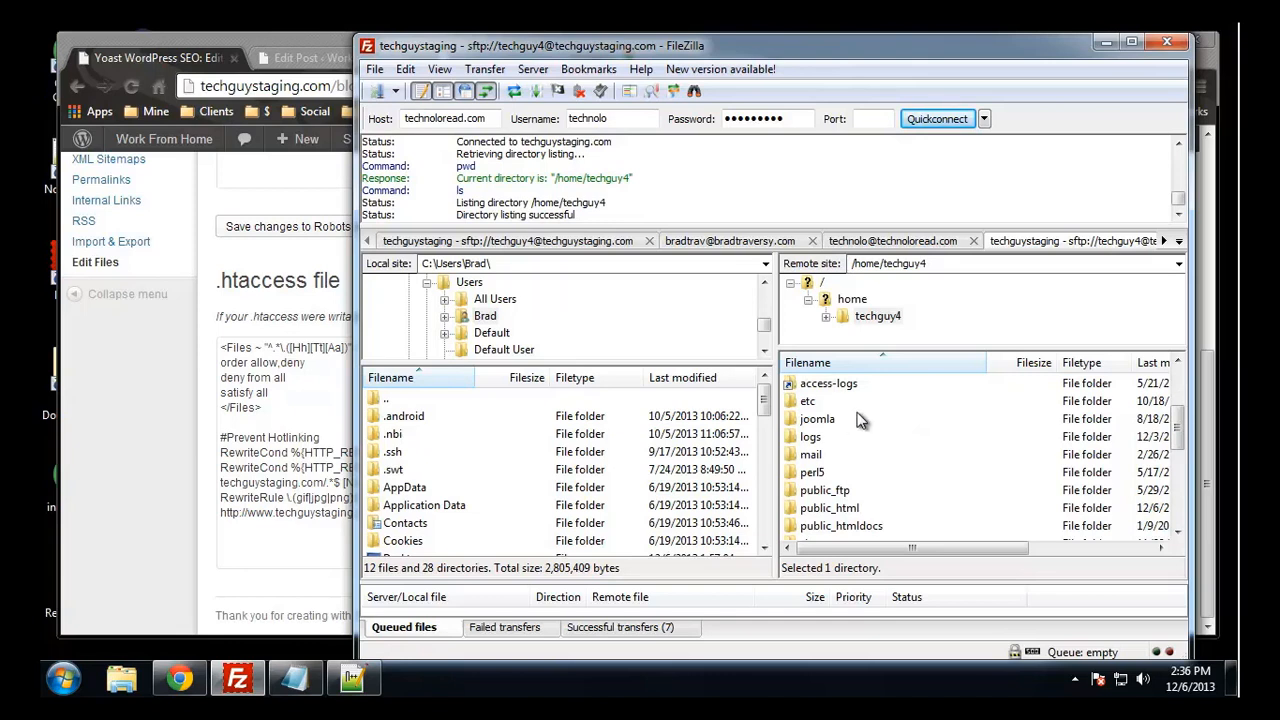
double_click(891, 508)
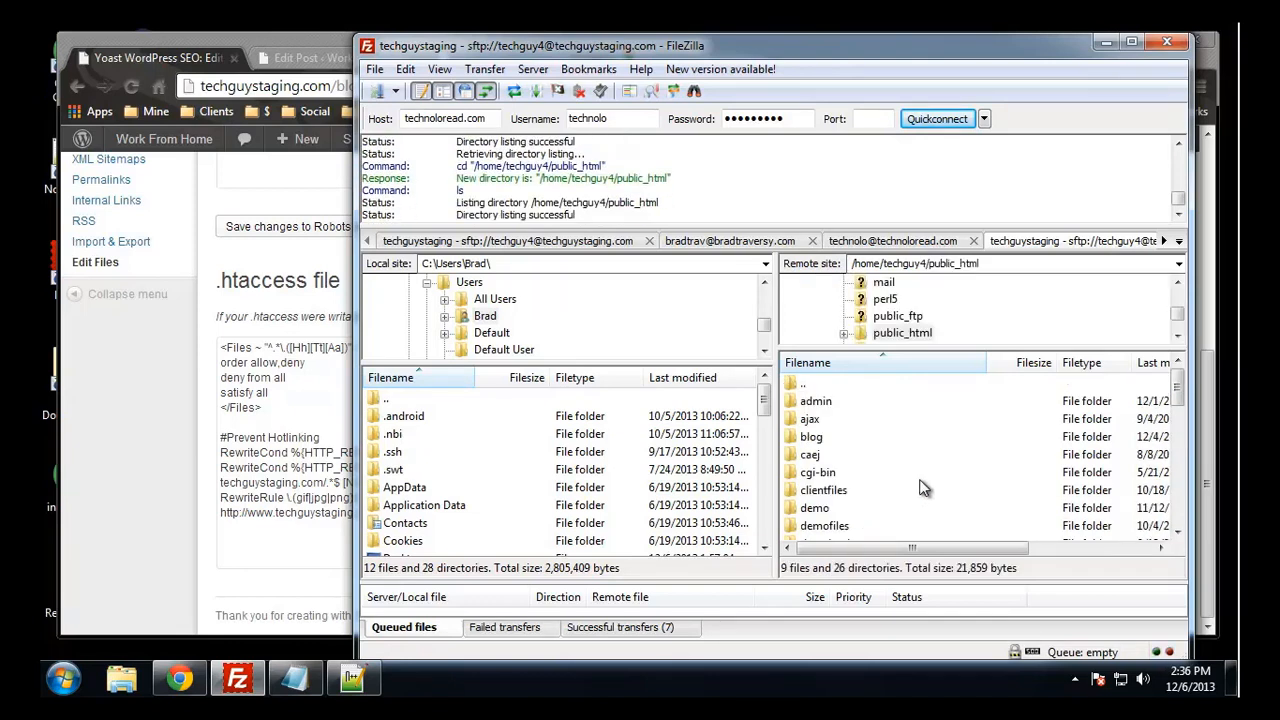
scroll(903, 492, "down", 2)
scroll(903, 492, "up", 2)
double_click(810, 438)
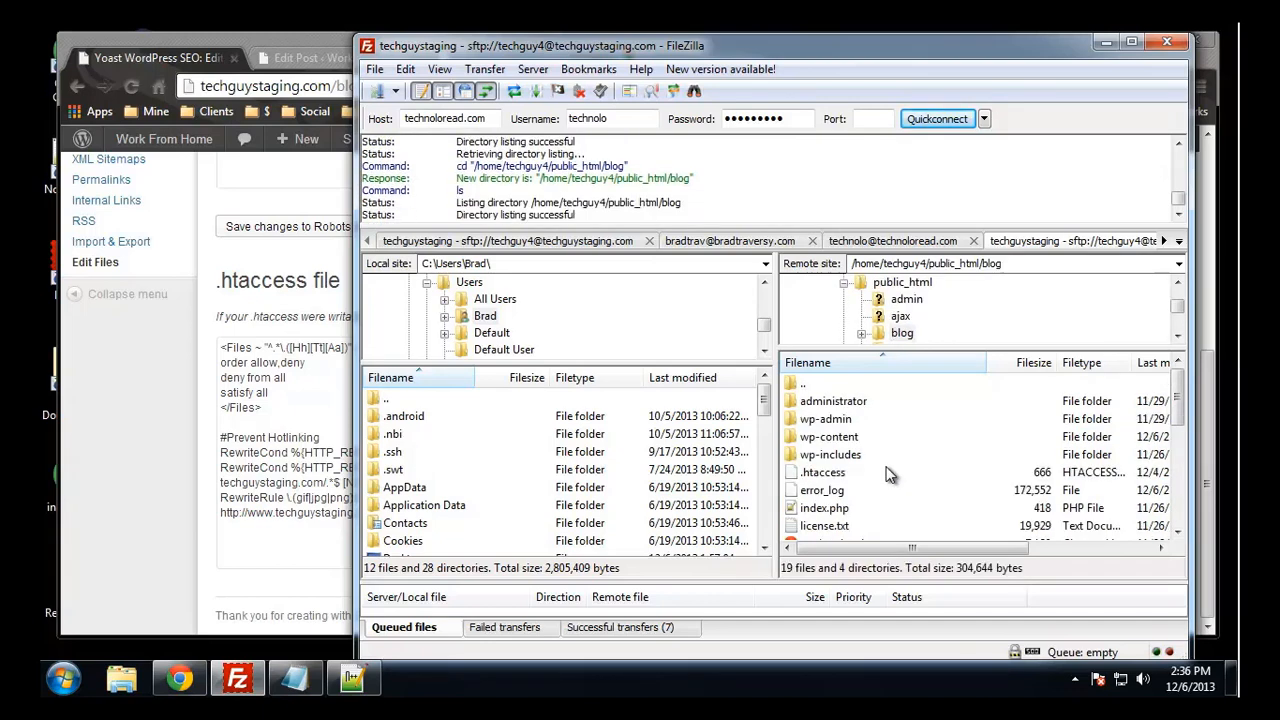
scroll(890, 474, "down", 1)
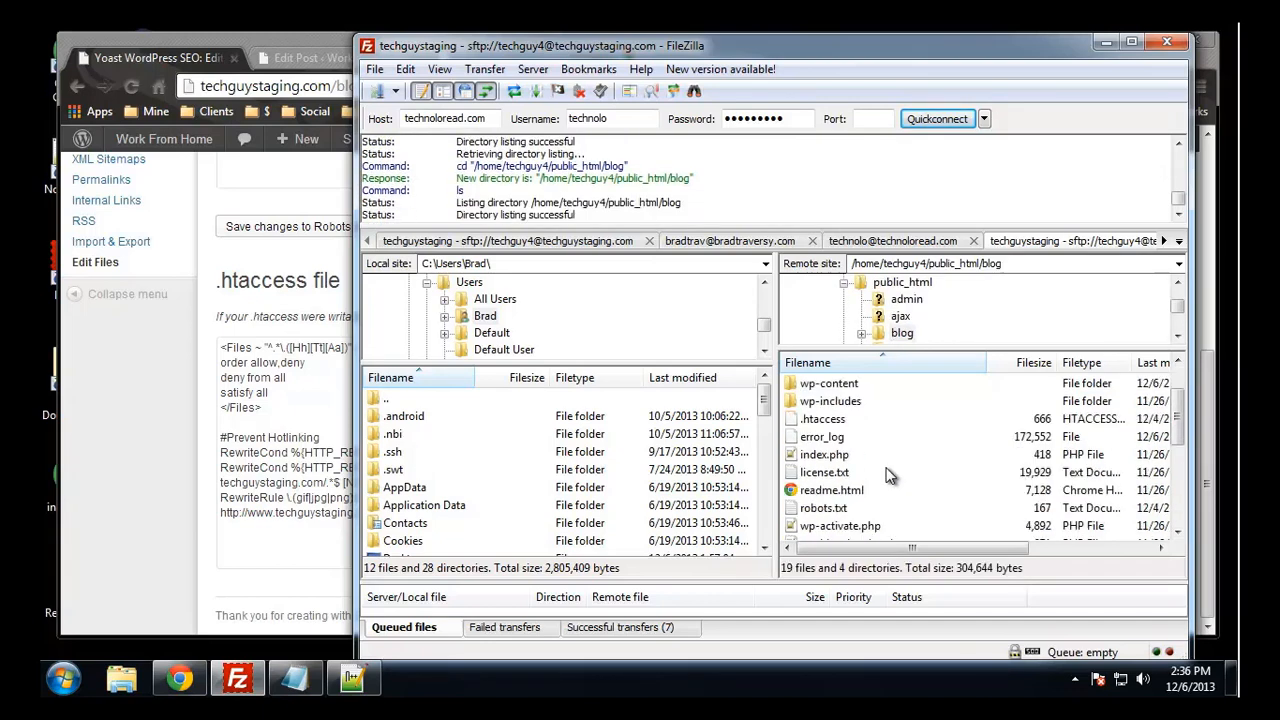
- Set the file permissions of the blog's remote .htaccess file to 777
left_click(845, 419)
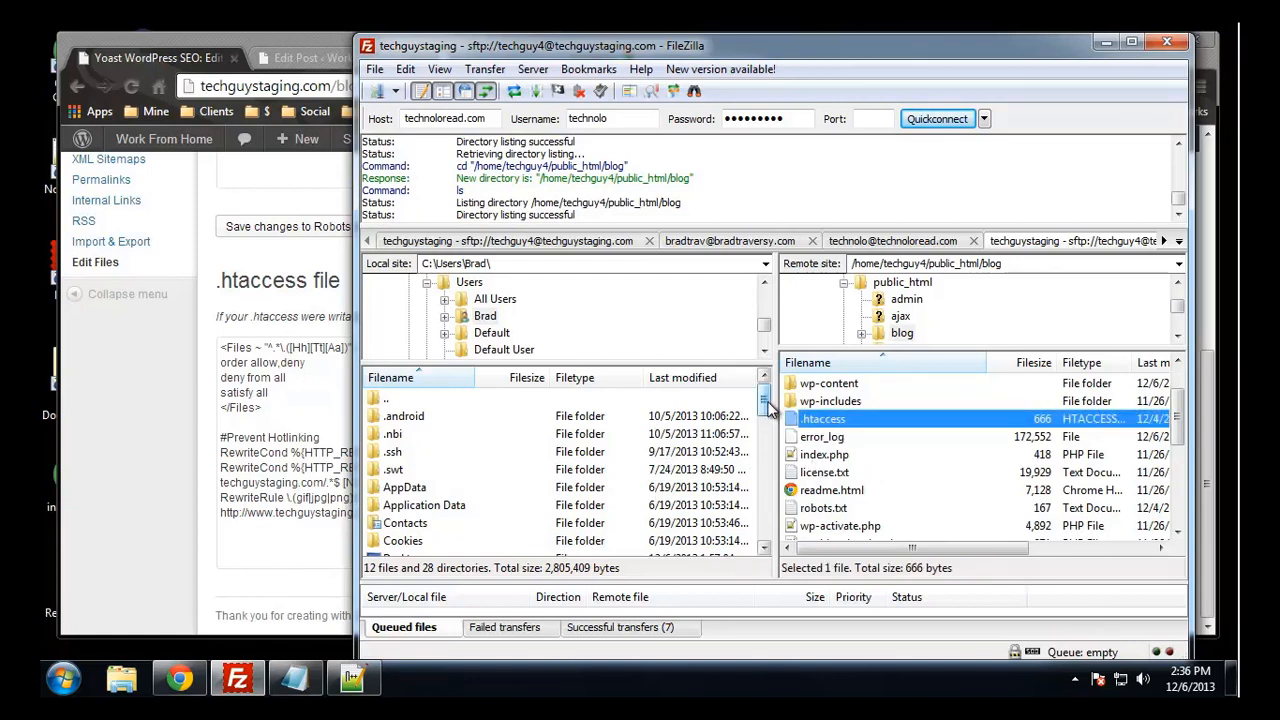
right_click(829, 424)
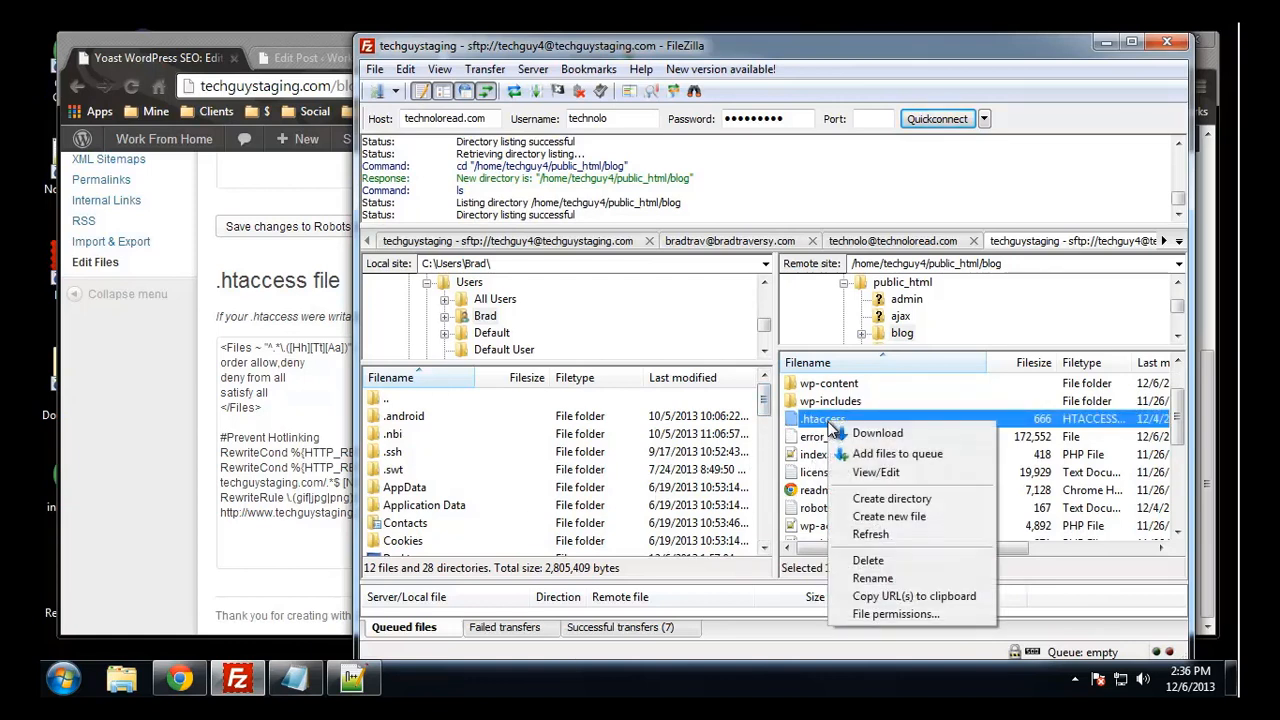
left_click(914, 615)
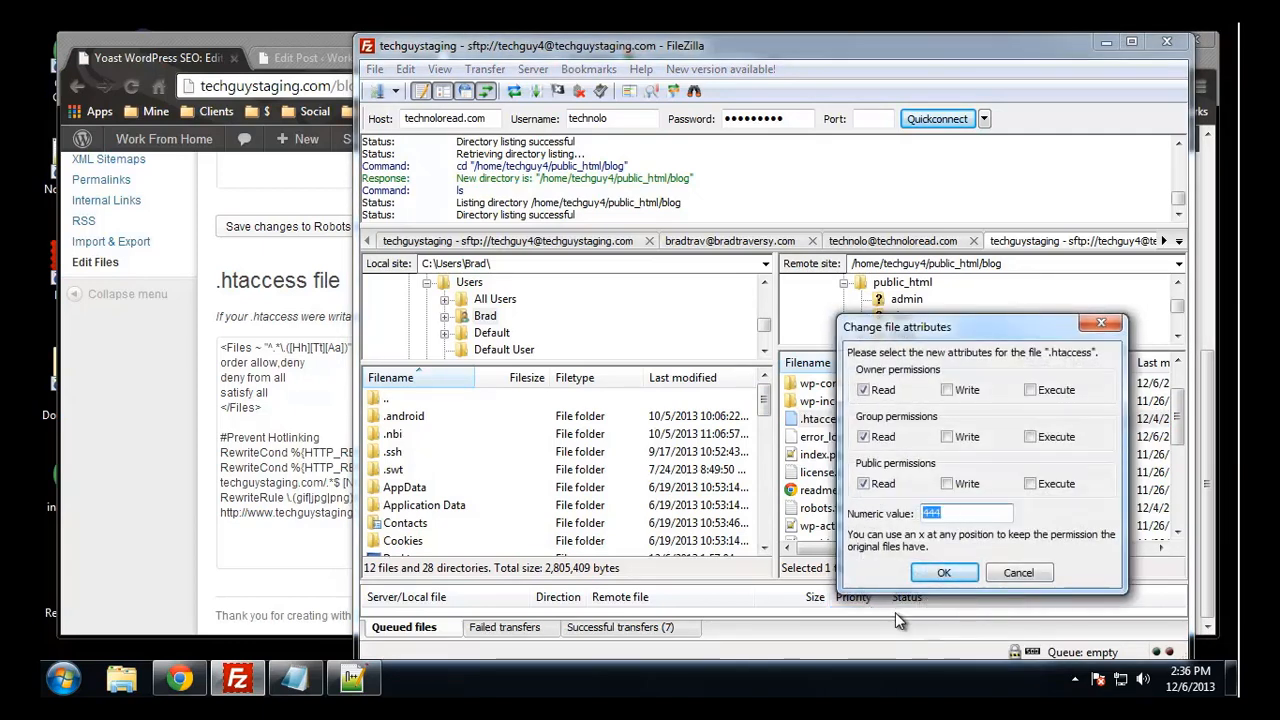
type("777")
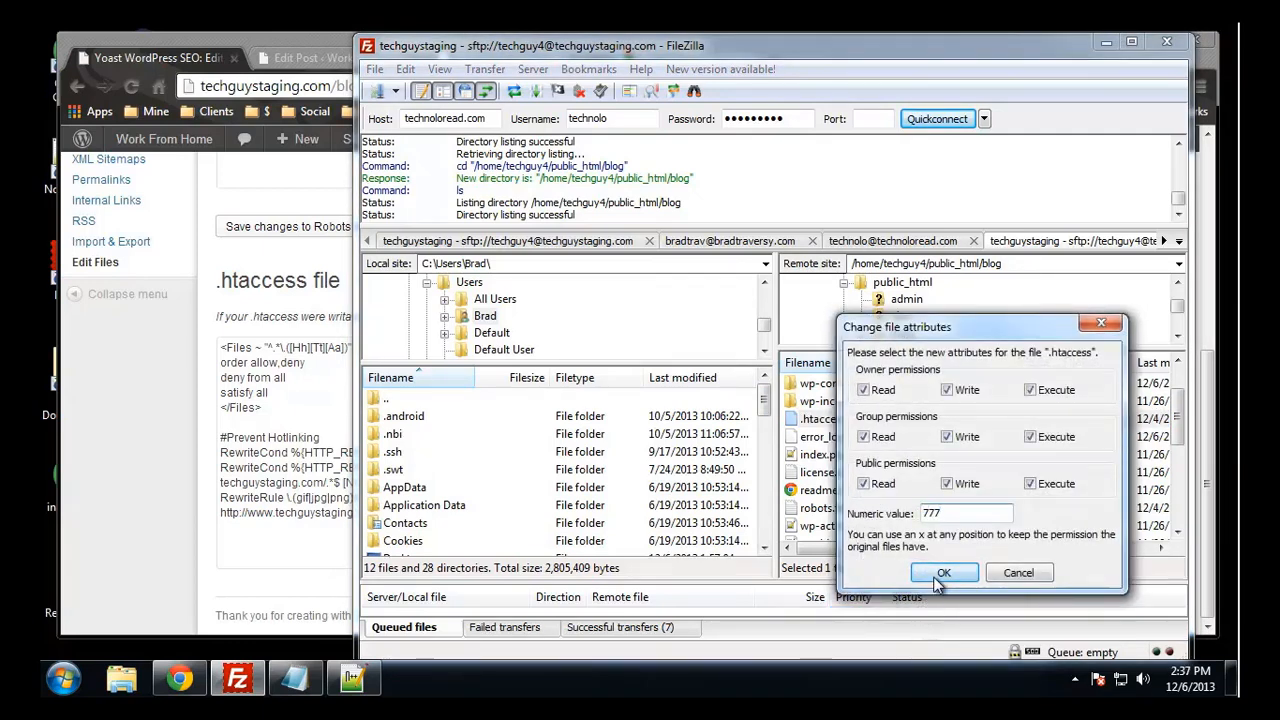
left_click(943, 572)
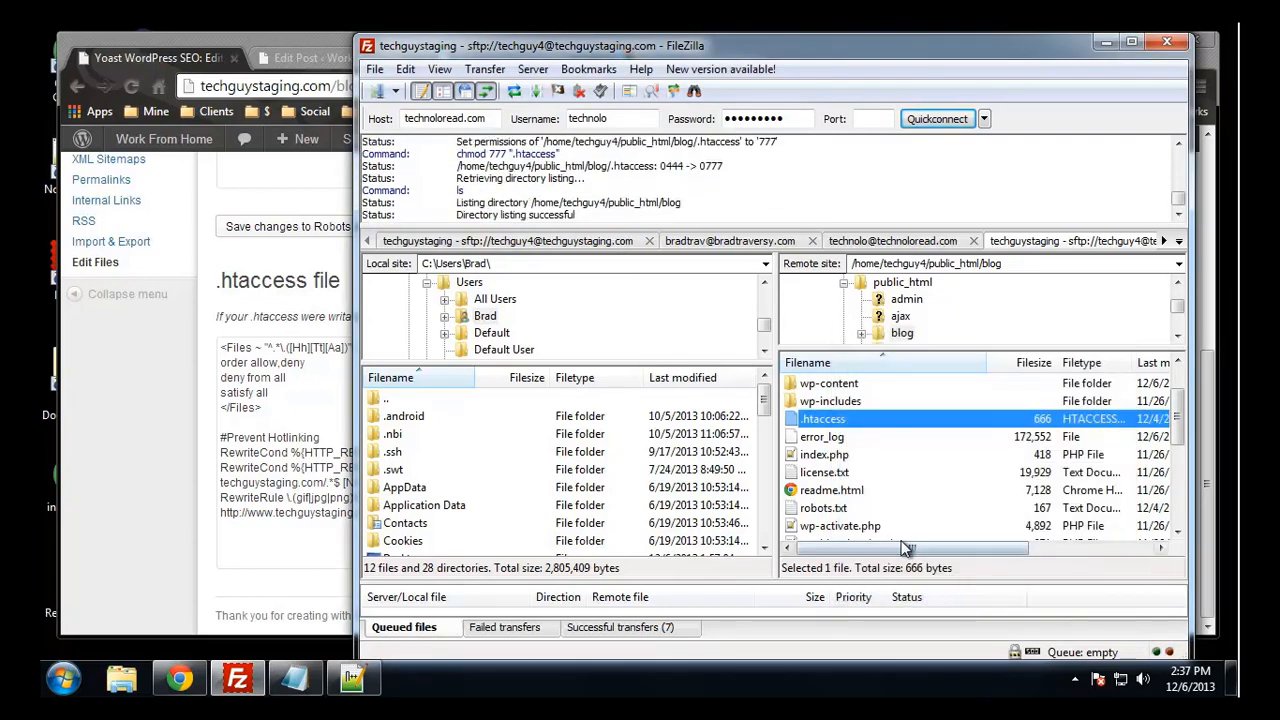
- Switch back to Chrome and reload the Edit Files page to make the .htaccess content editable
left_click(147, 404)
left_click(131, 86)
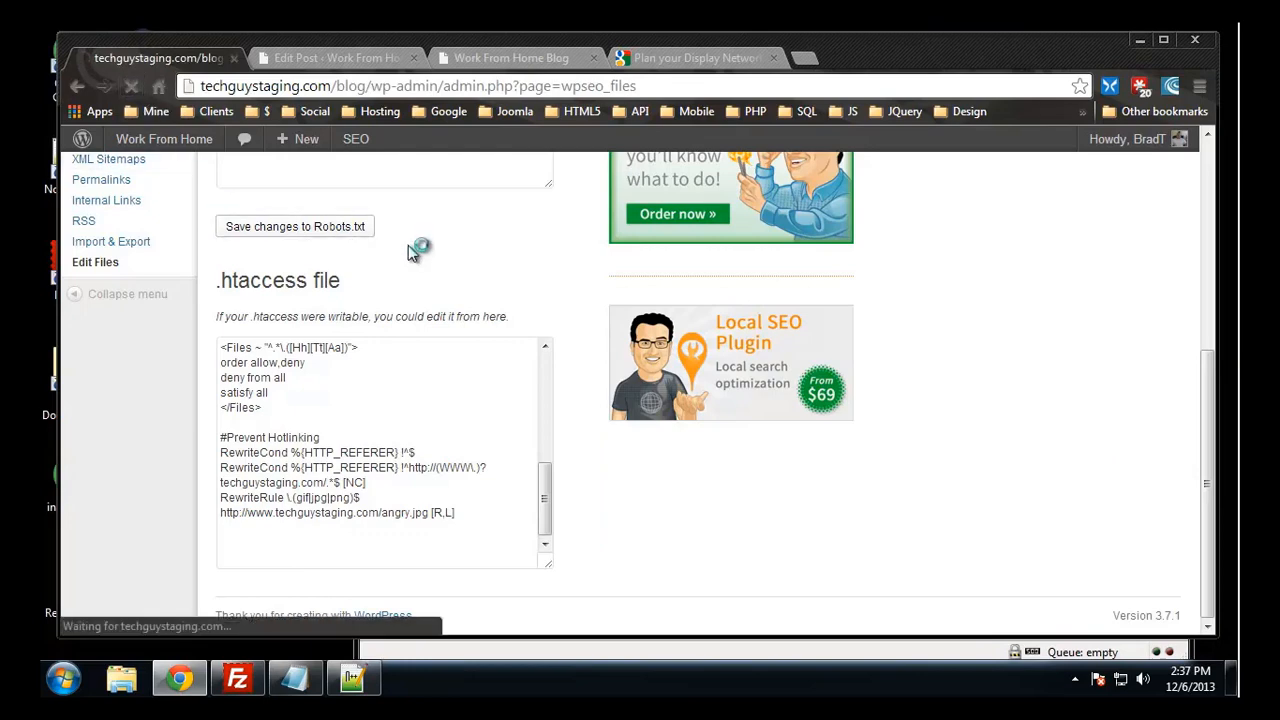
scroll(409, 245, "down", 4)
scroll(443, 346, "down", 3)
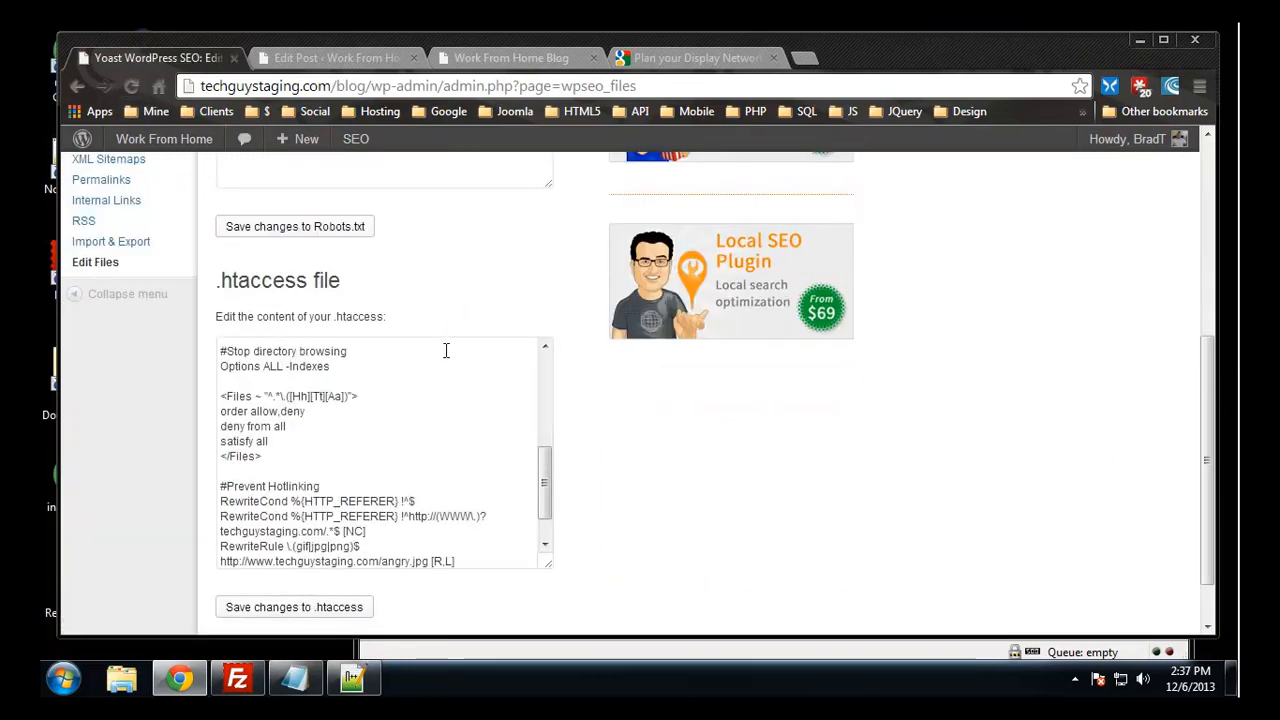
- Begin a new rule at the end of the .htaccess content with the word "Redirect"
scroll(704, 384, "down", 1)
left_click(285, 436)
scroll(362, 407, "up", 3)
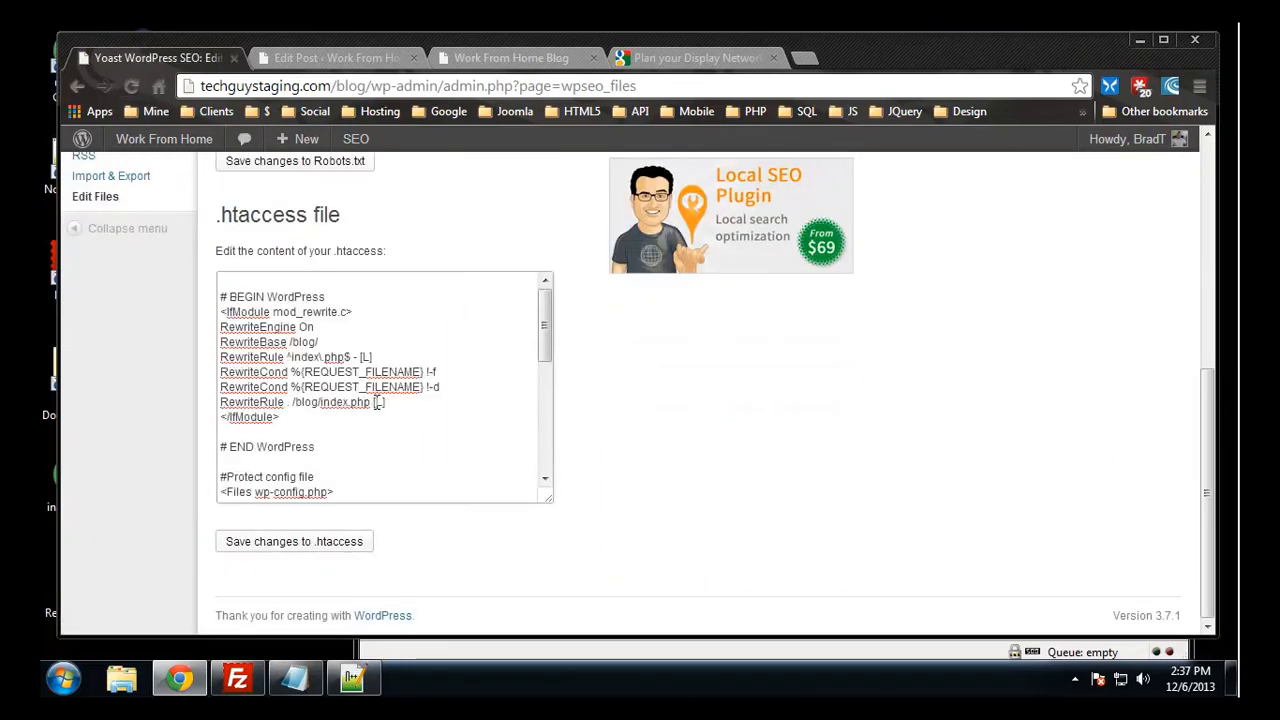
scroll(382, 410, "down", 5)
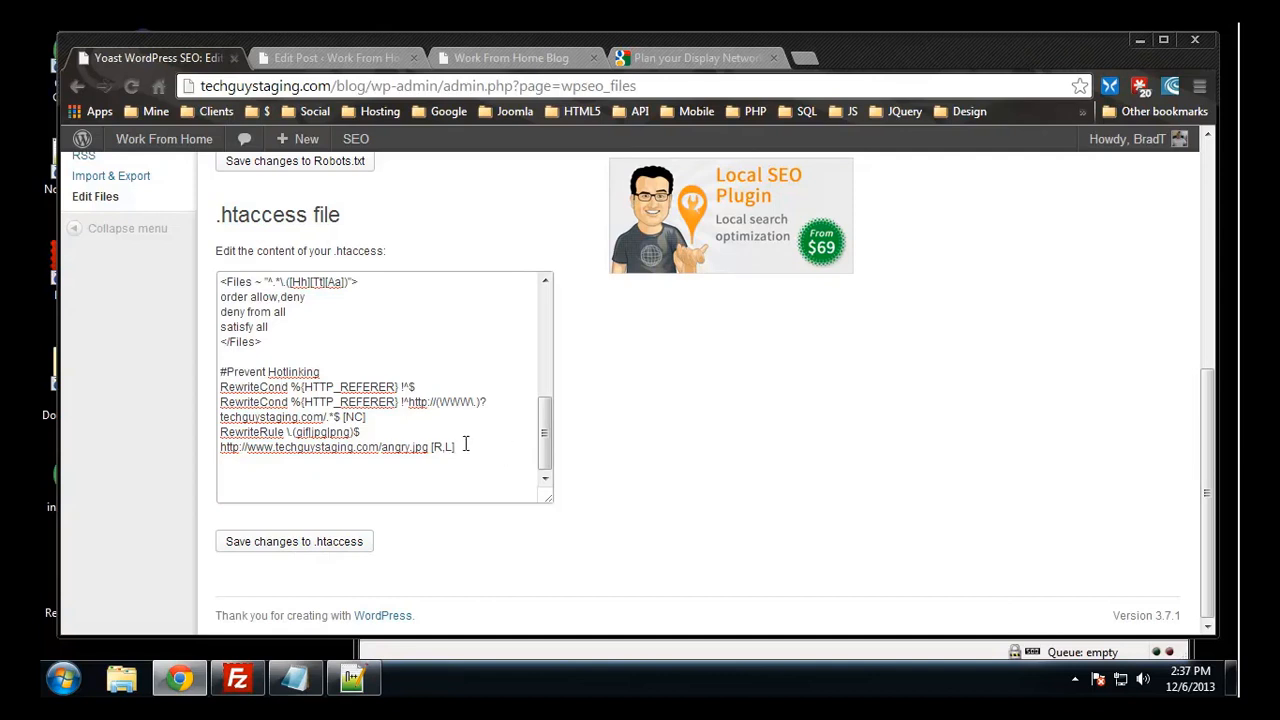
left_click(236, 482)
type("Redirect")
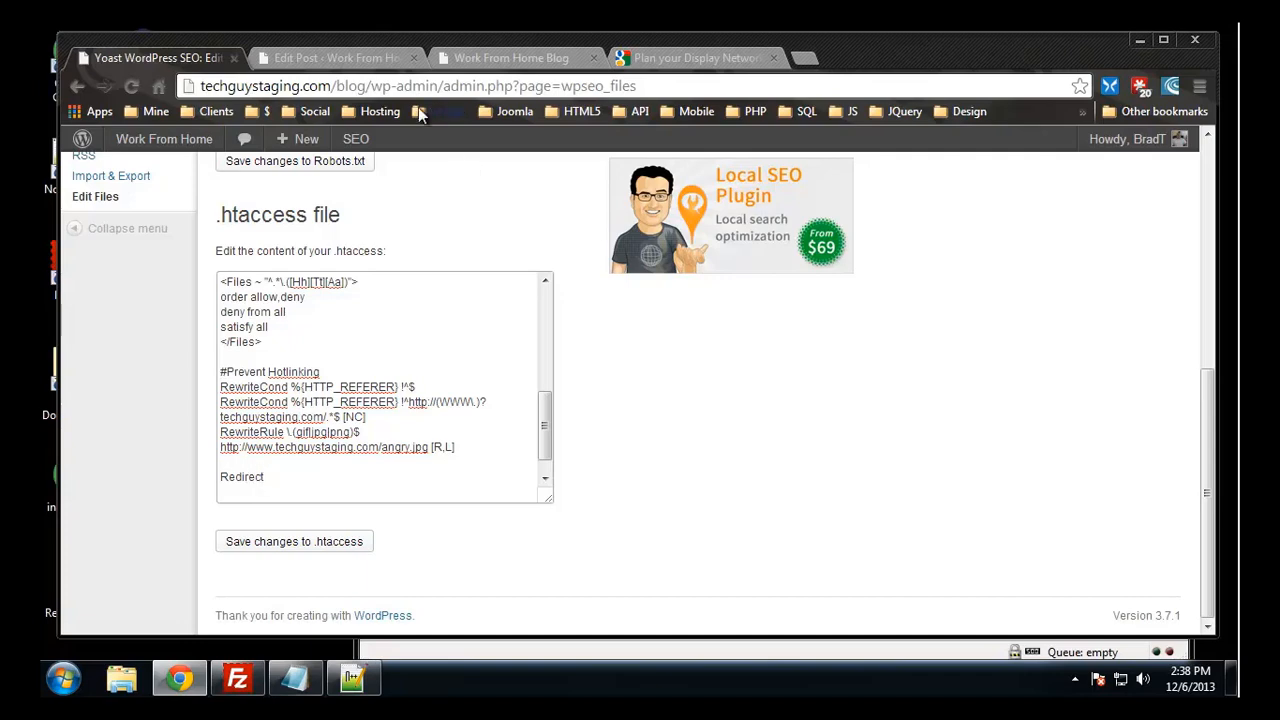
- Copy the path "/home-office-organization-tips-to-cut-the-clutter/" from the original post's URL and paste it after "Redirect" in the .htaccess content
left_click(510, 57)
scroll(305, 313, "down", 2)
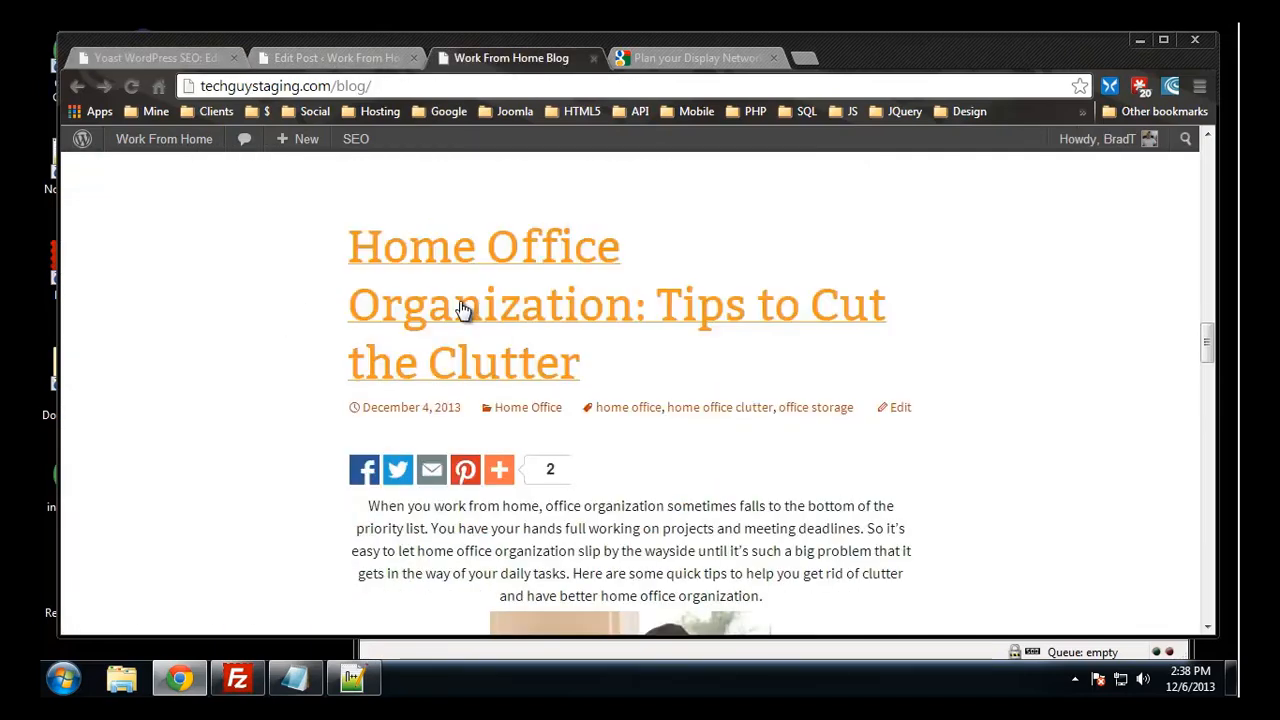
left_click(463, 309)
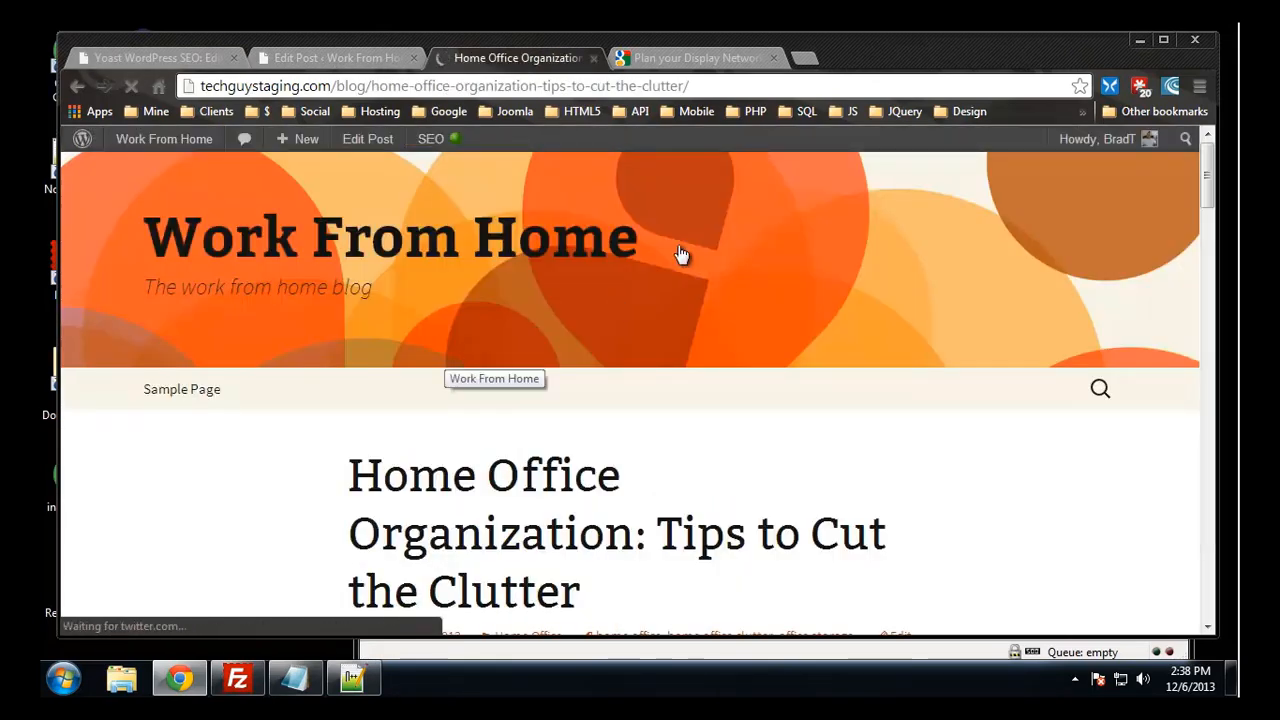
left_click_drag(692, 86, 372, 92)
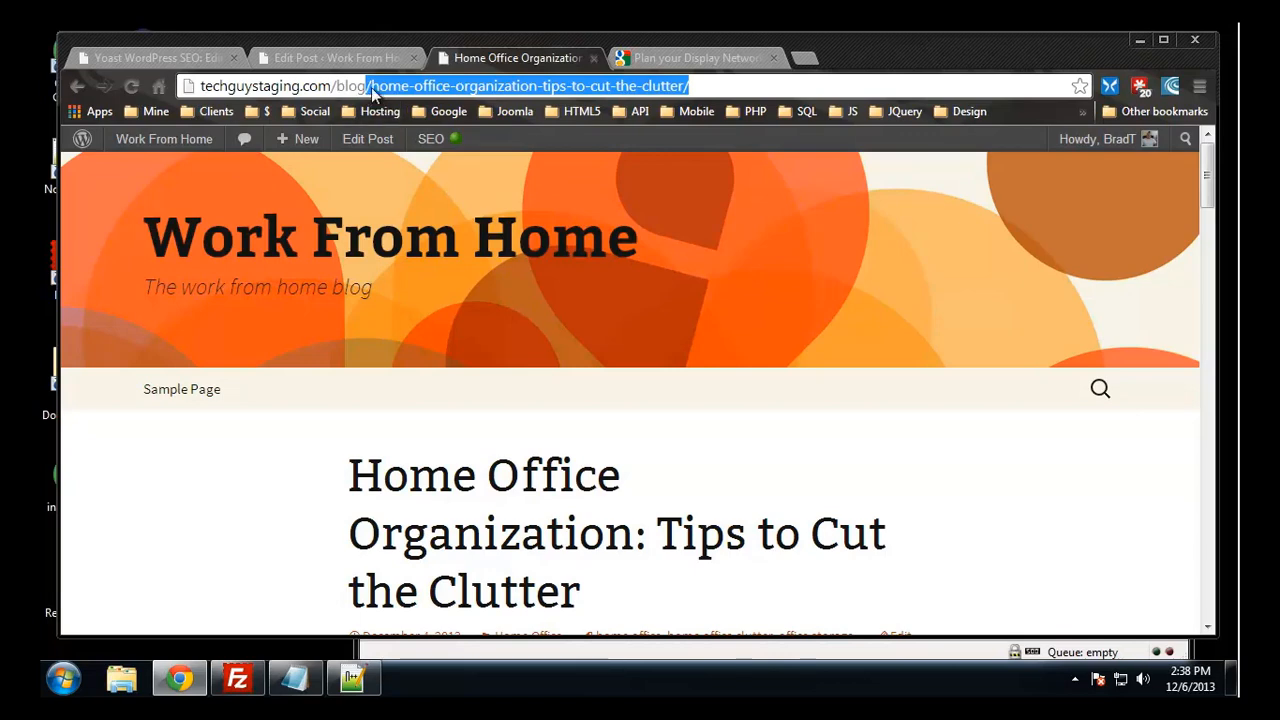
right_click(408, 87)
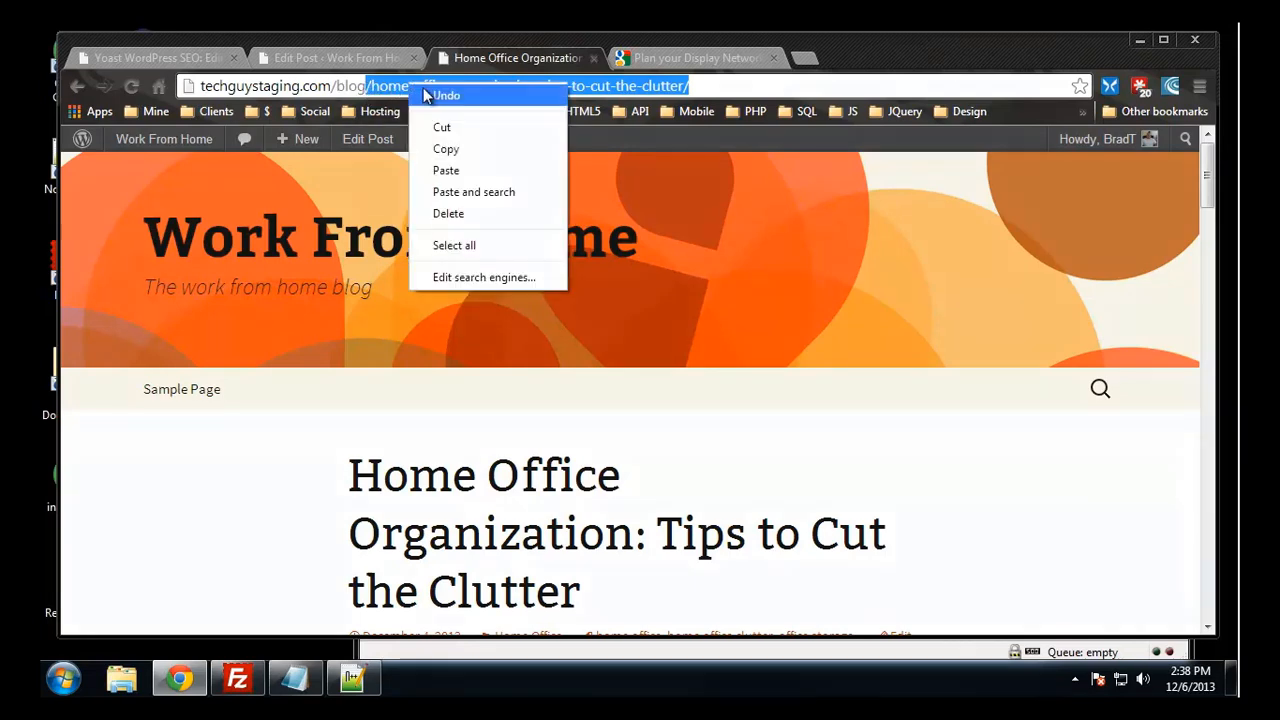
left_click(446, 149)
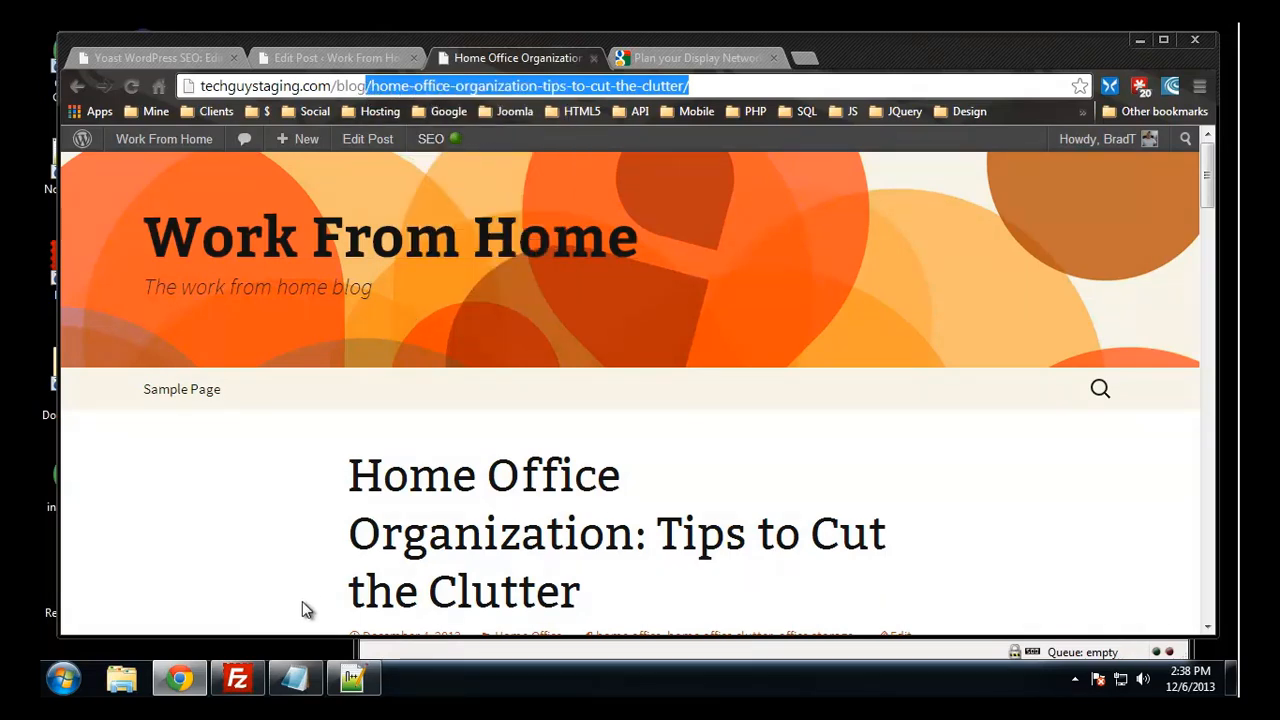
left_click(322, 60)
left_click(180, 57)
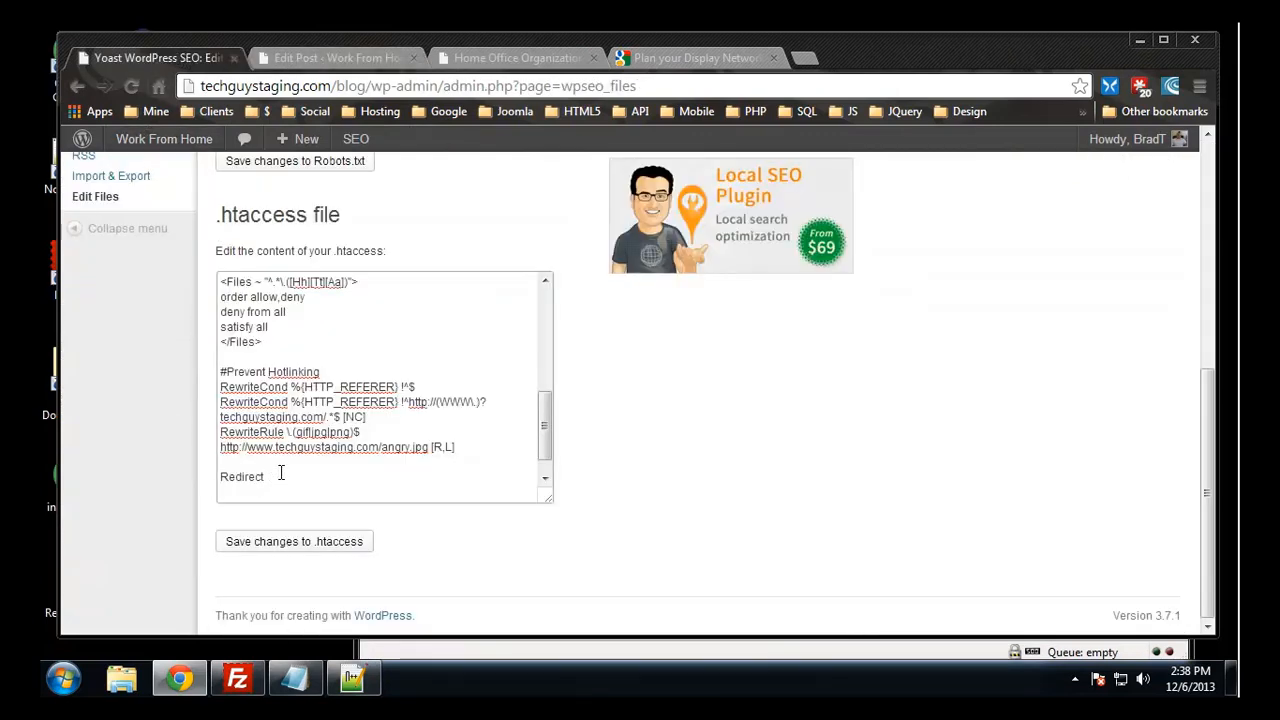
key("ctrl+v")
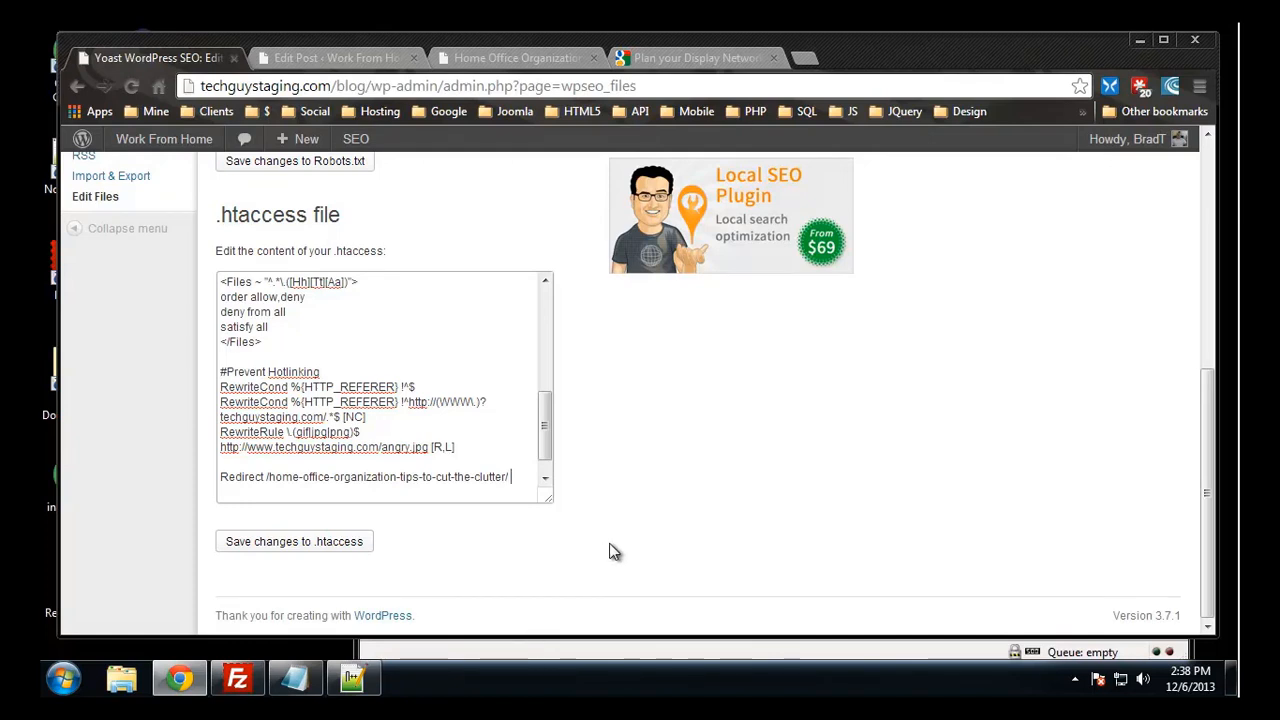
- Copy the original post's full URL and paste it after the path in the .htaccess Redirect rule
left_click(486, 55)
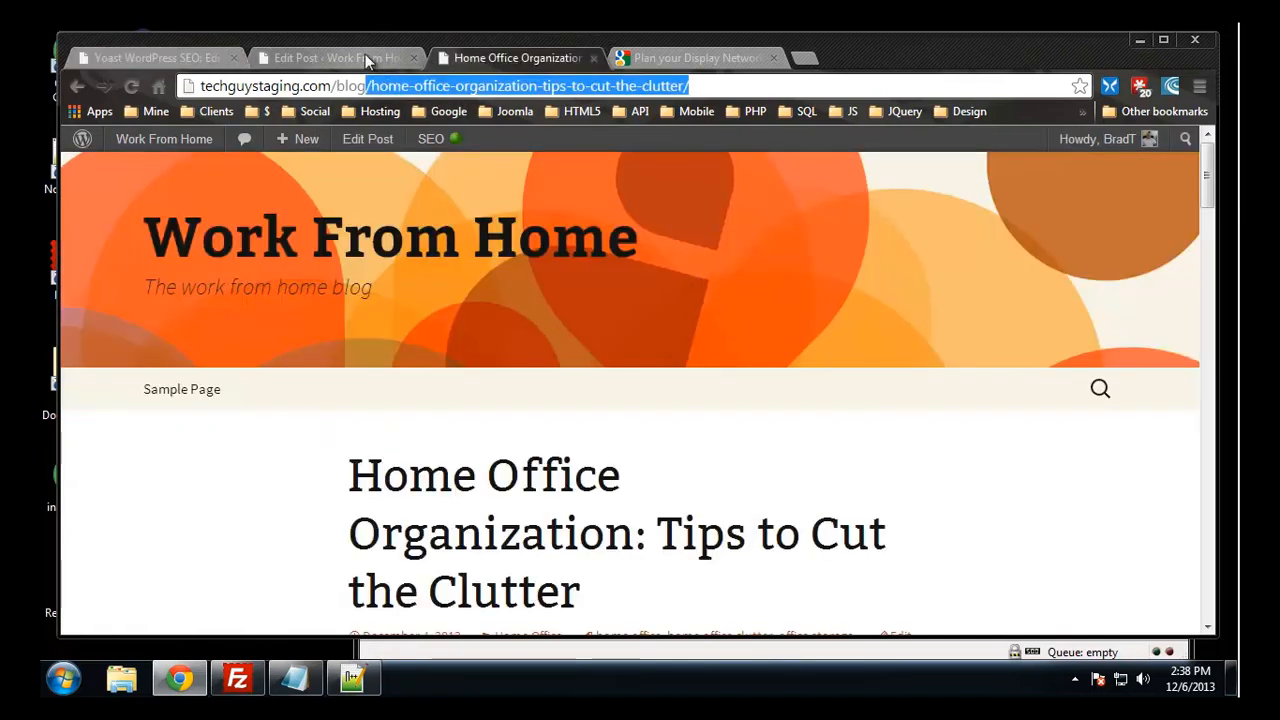
left_click_drag(689, 86, 198, 86)
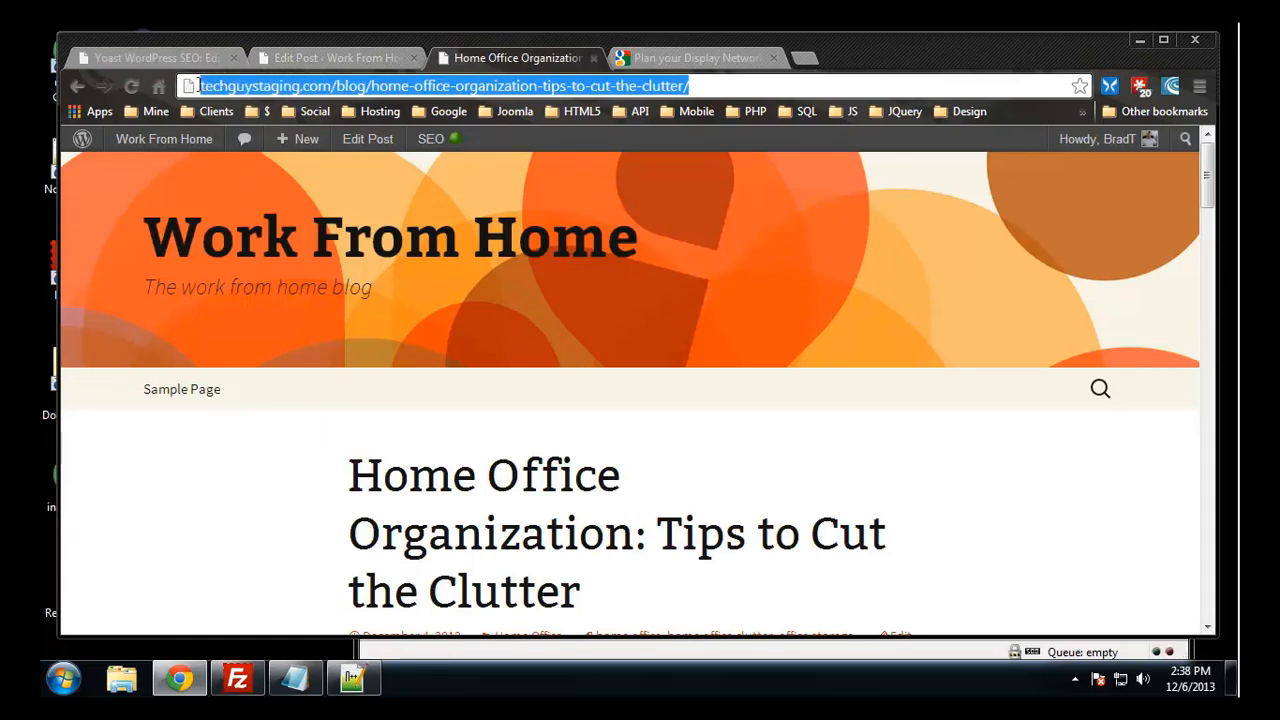
left_click(147, 59)
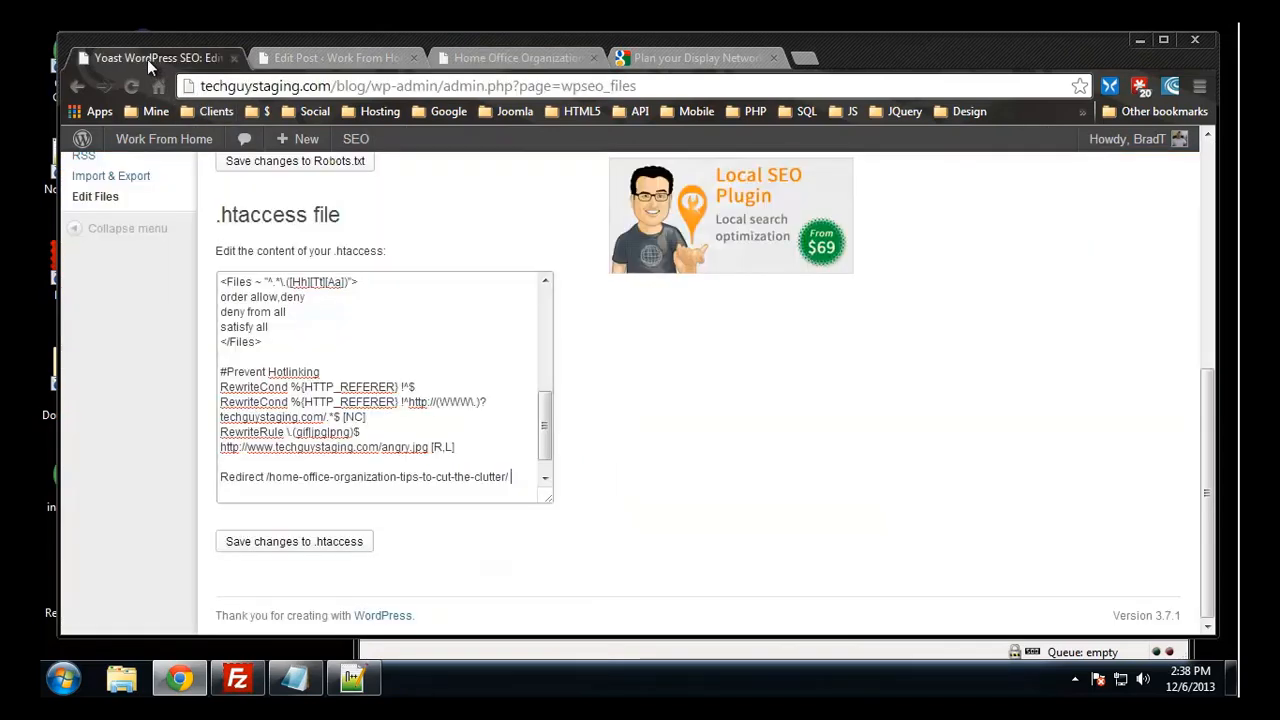
key("ctrl+v")
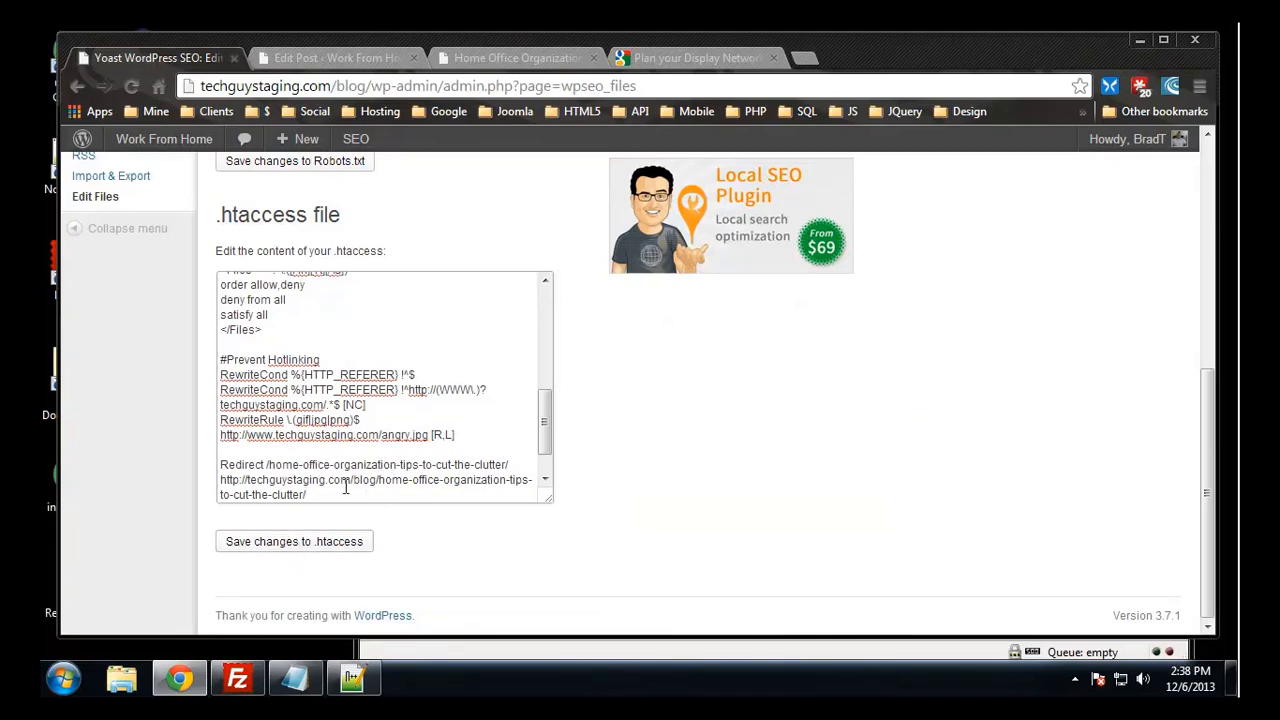
- Save the .htaccess changes and reload the original post's URL to test the redirect
left_click(268, 543)
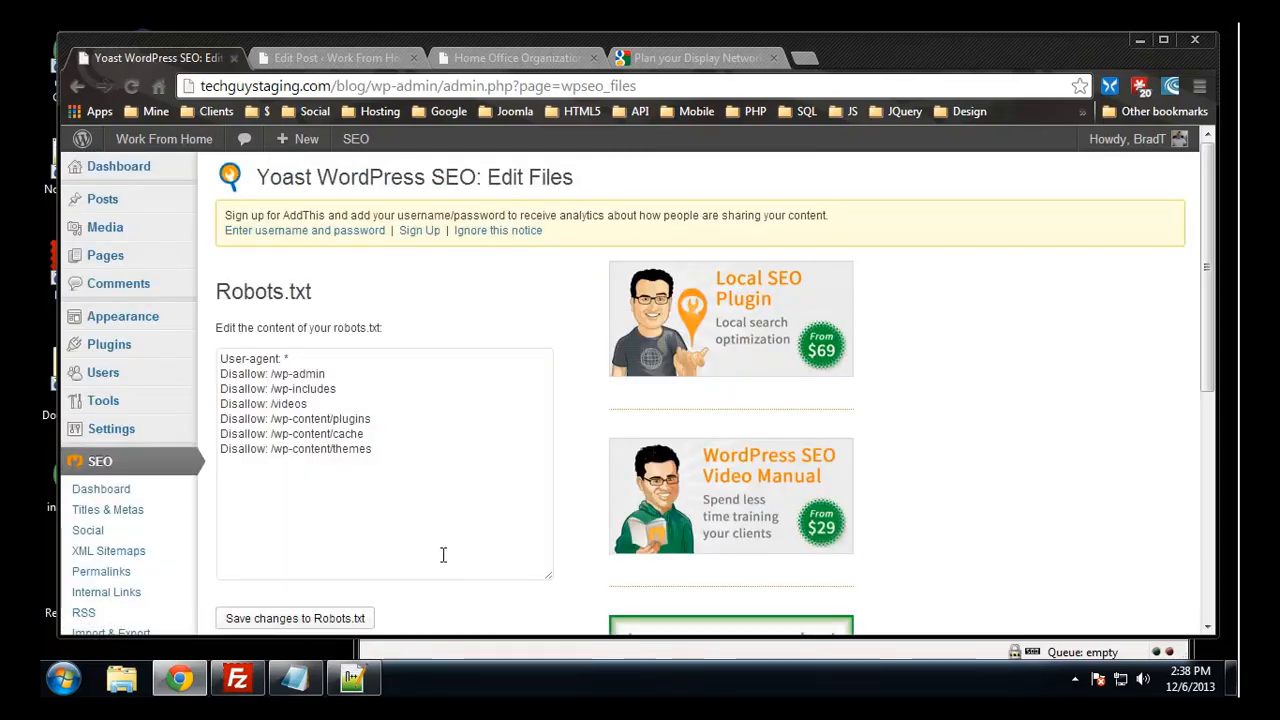
left_click(517, 57)
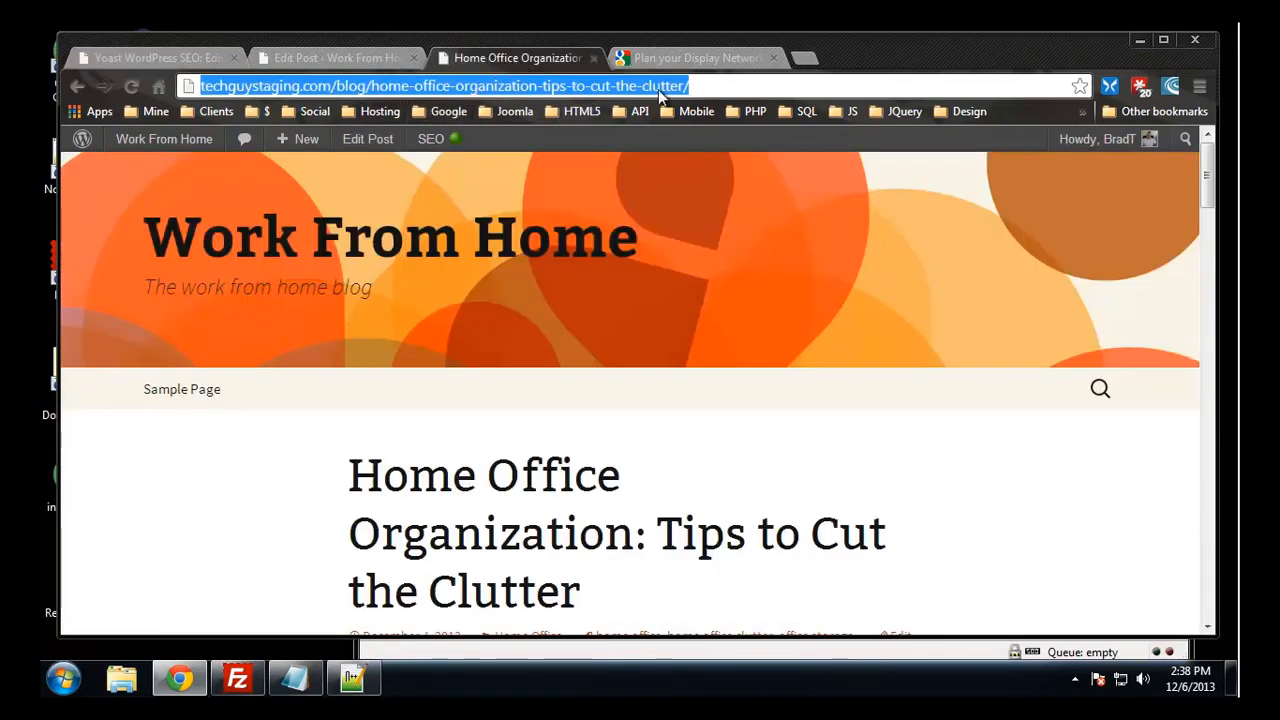
left_click(708, 86)
key("Return")
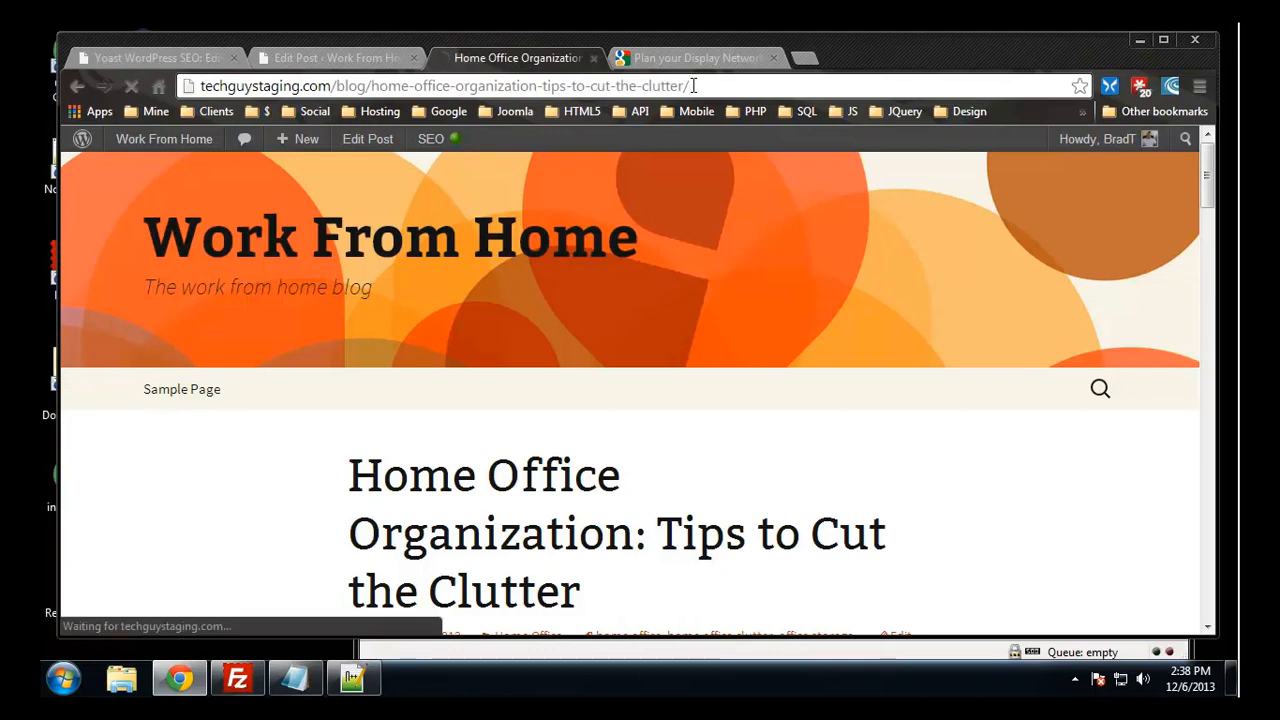
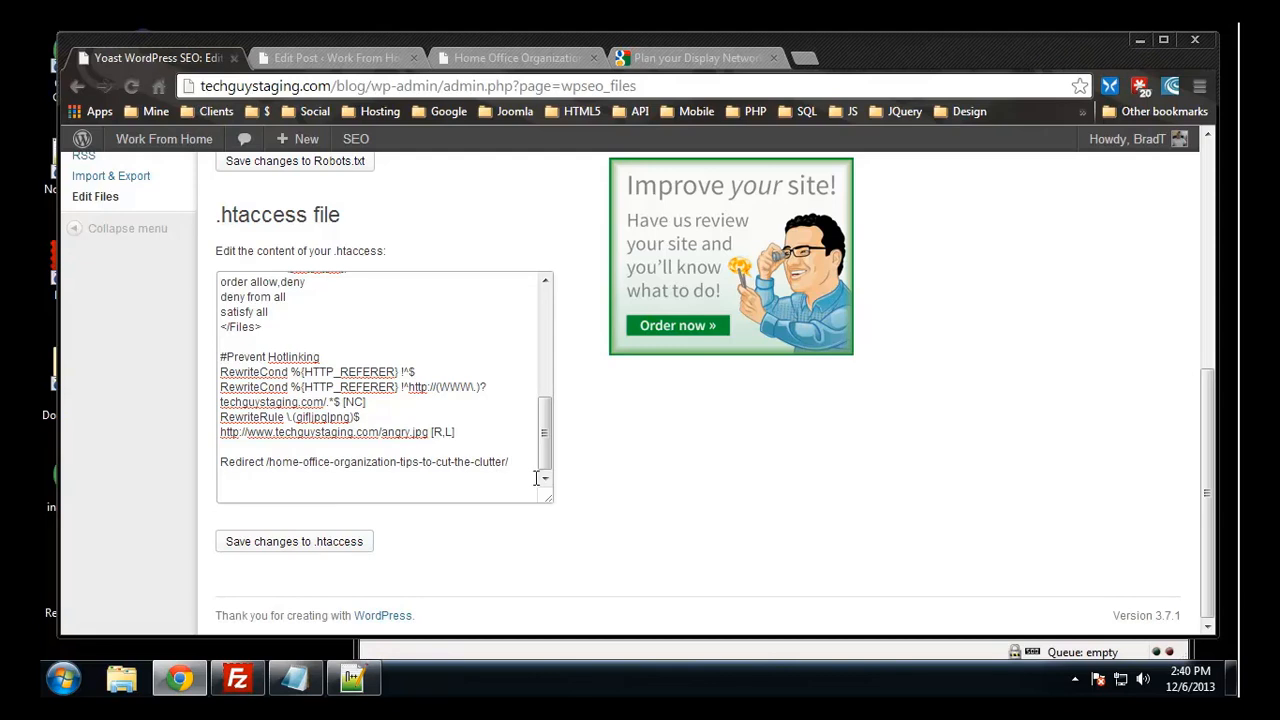
type("http://techguystaging.com/blog/home-office-organization/")
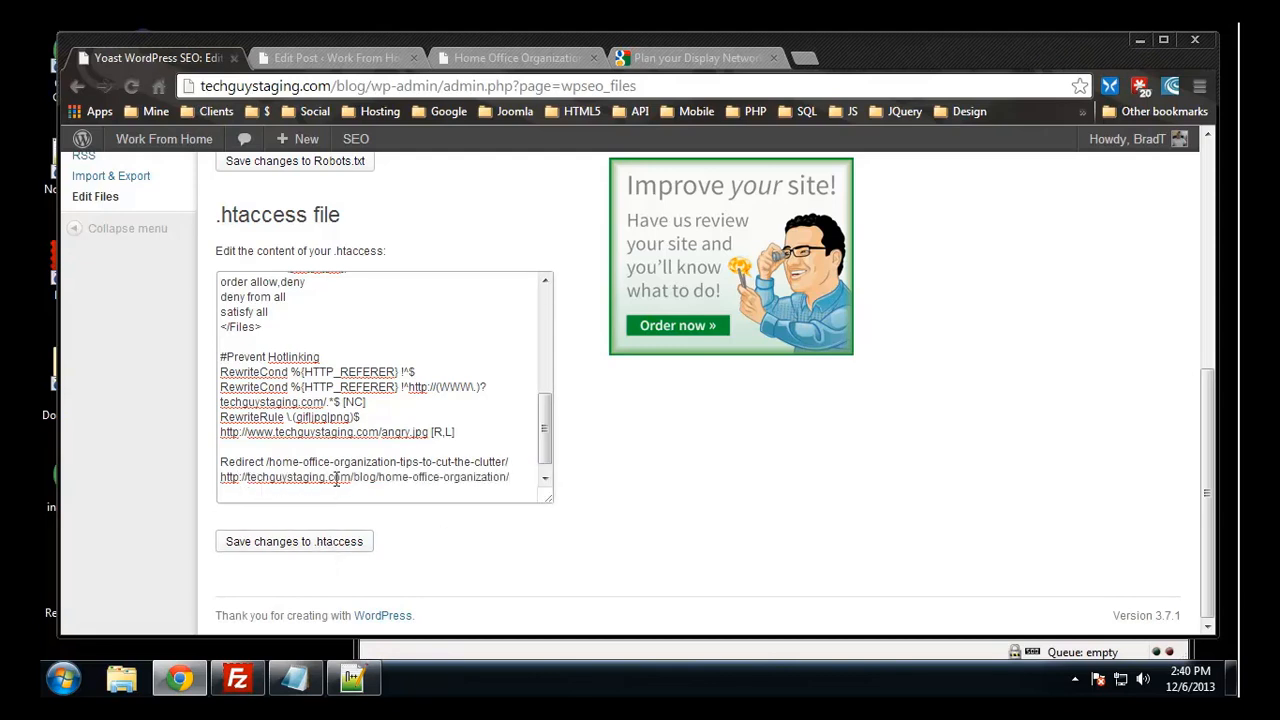
left_click(294, 541)
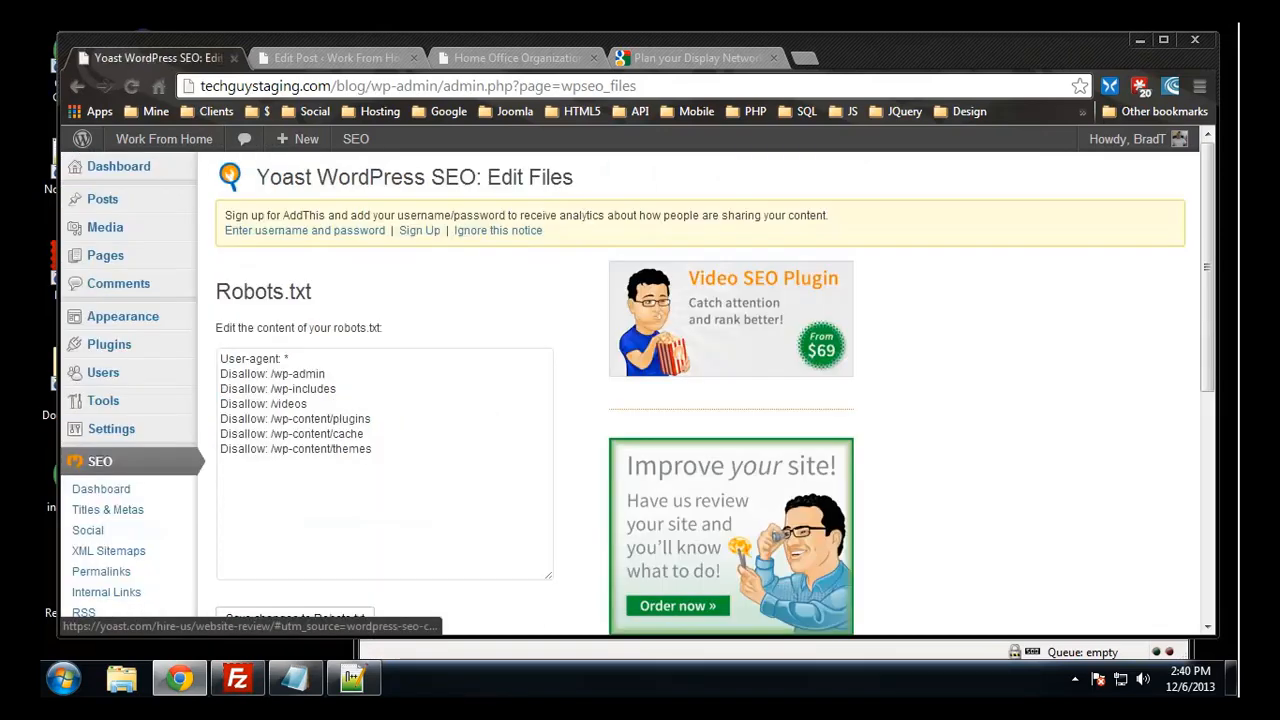
- Open the original post from the blog's home page and reload it to test the redirect
left_click(488, 57)
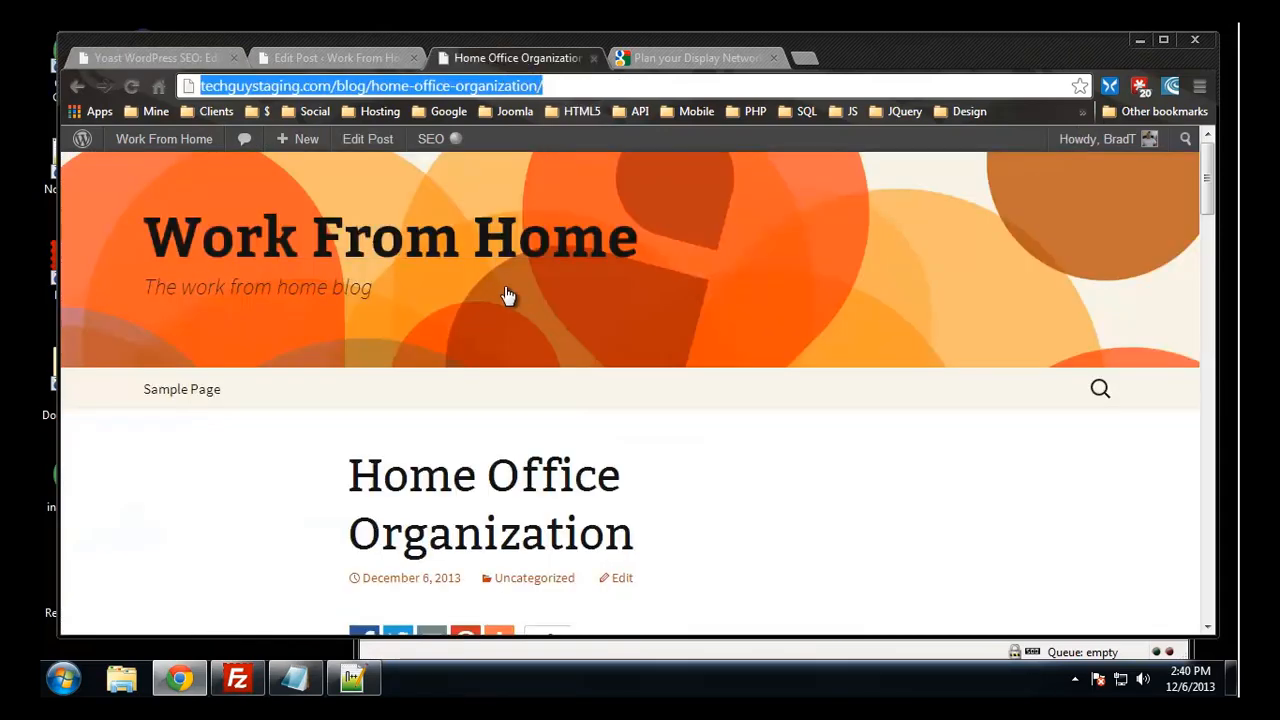
left_click(250, 250)
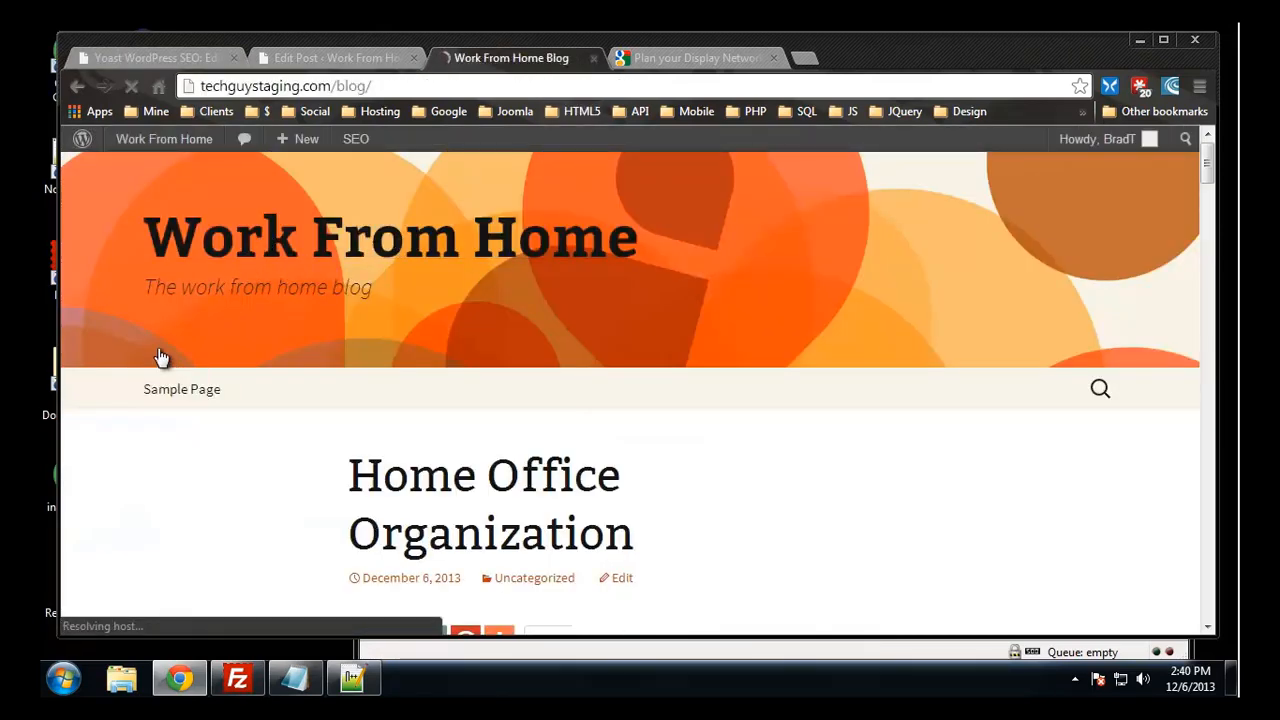
scroll(168, 355, "down", 12)
scroll(168, 355, "down", 10)
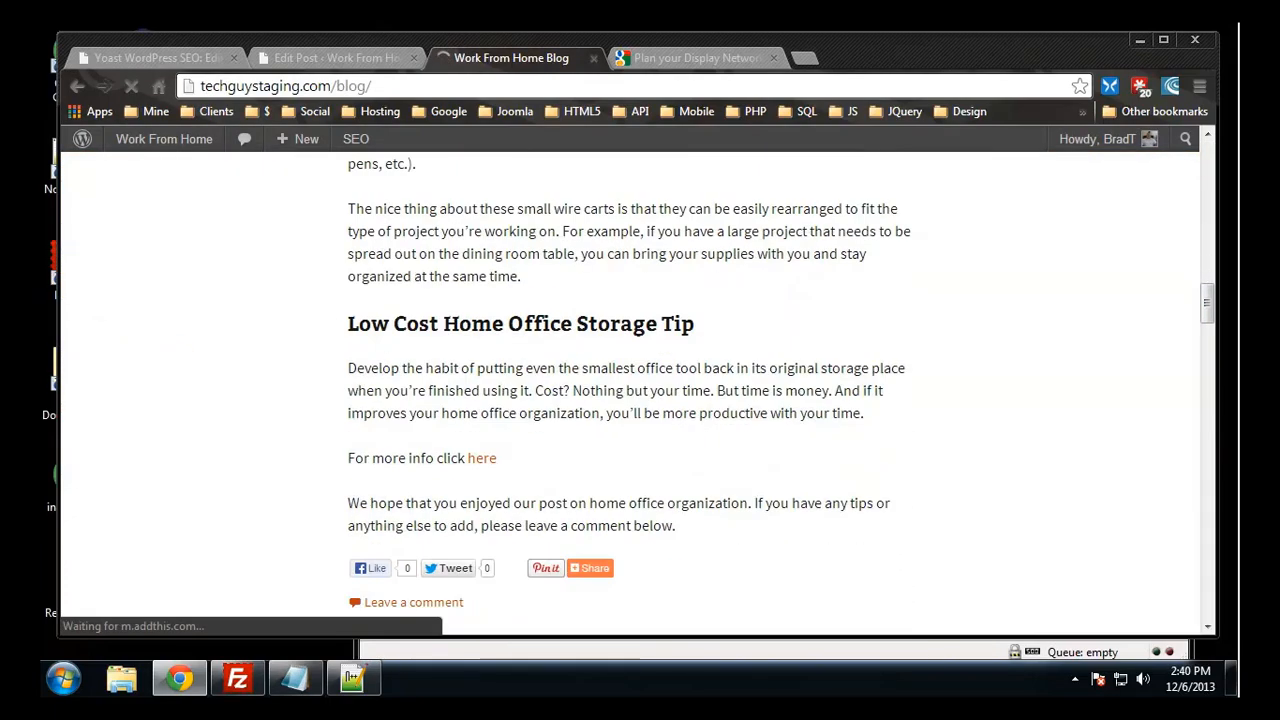
scroll(411, 323, "up", 3)
left_click(507, 246)
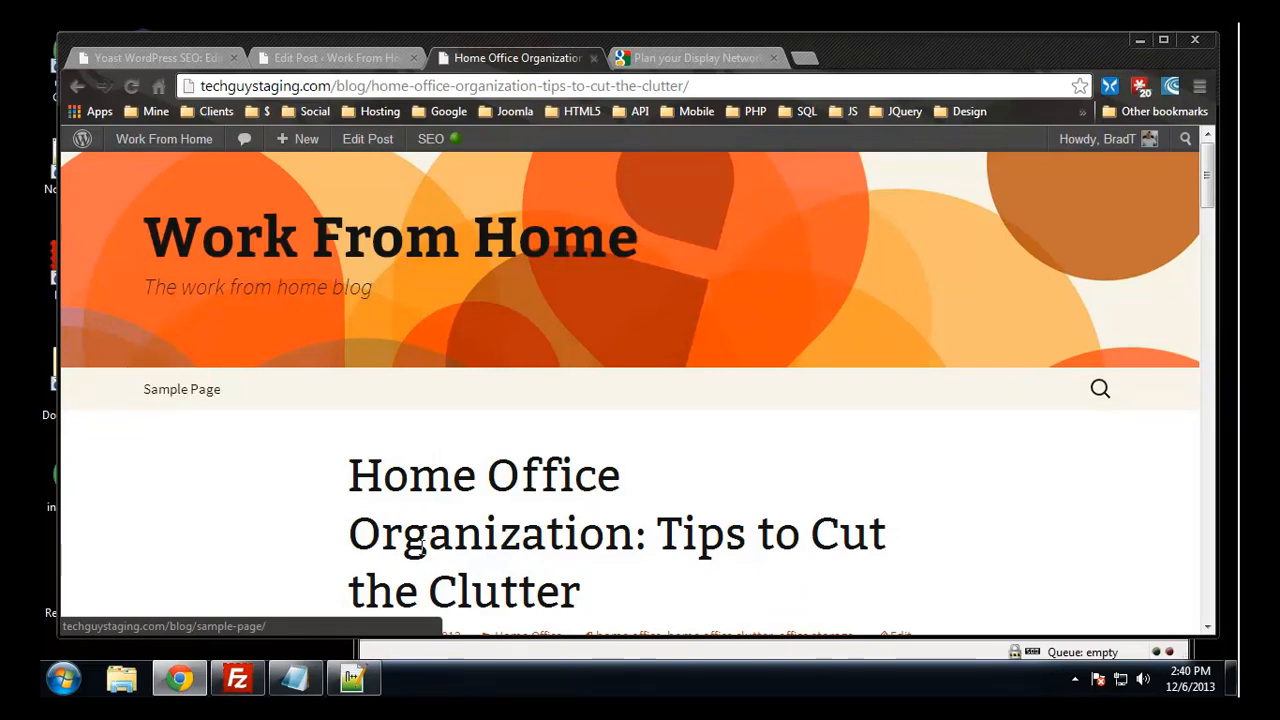
key("F5")
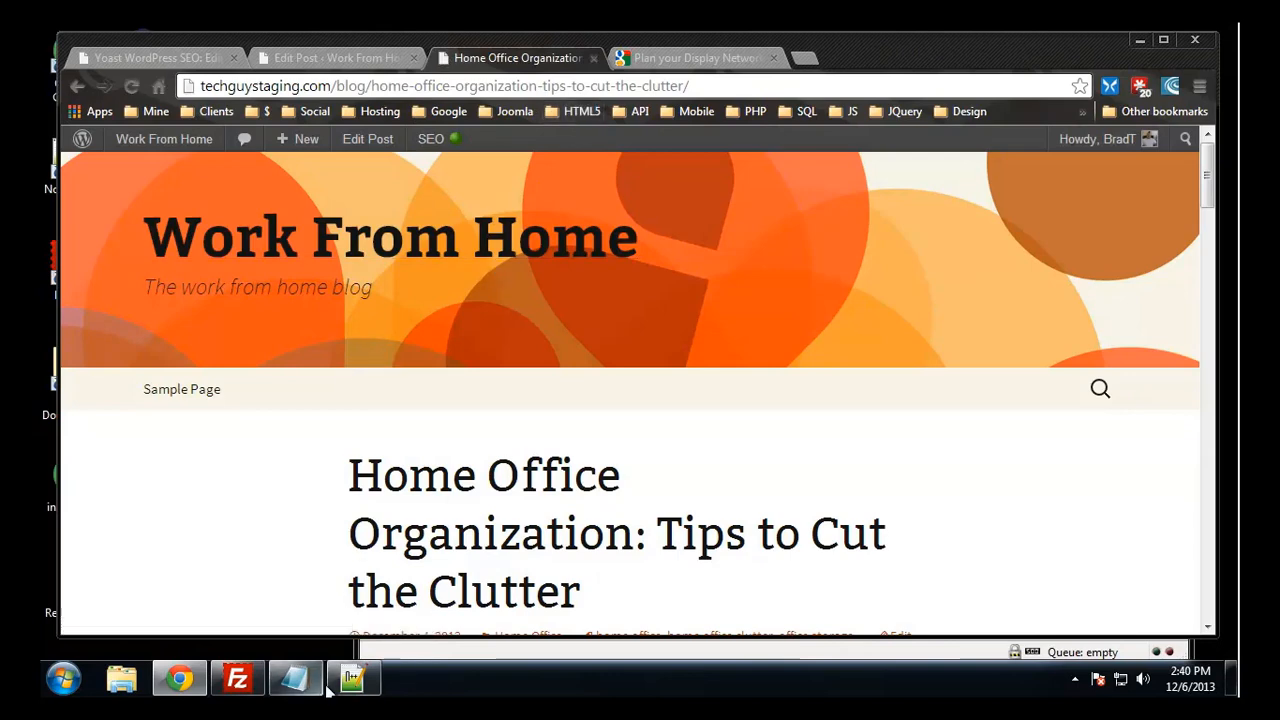
- Remove the trailing slashes from the Redirect rule's path and target URL, save the .htaccess changes, and test them on the original post
left_click(331, 60)
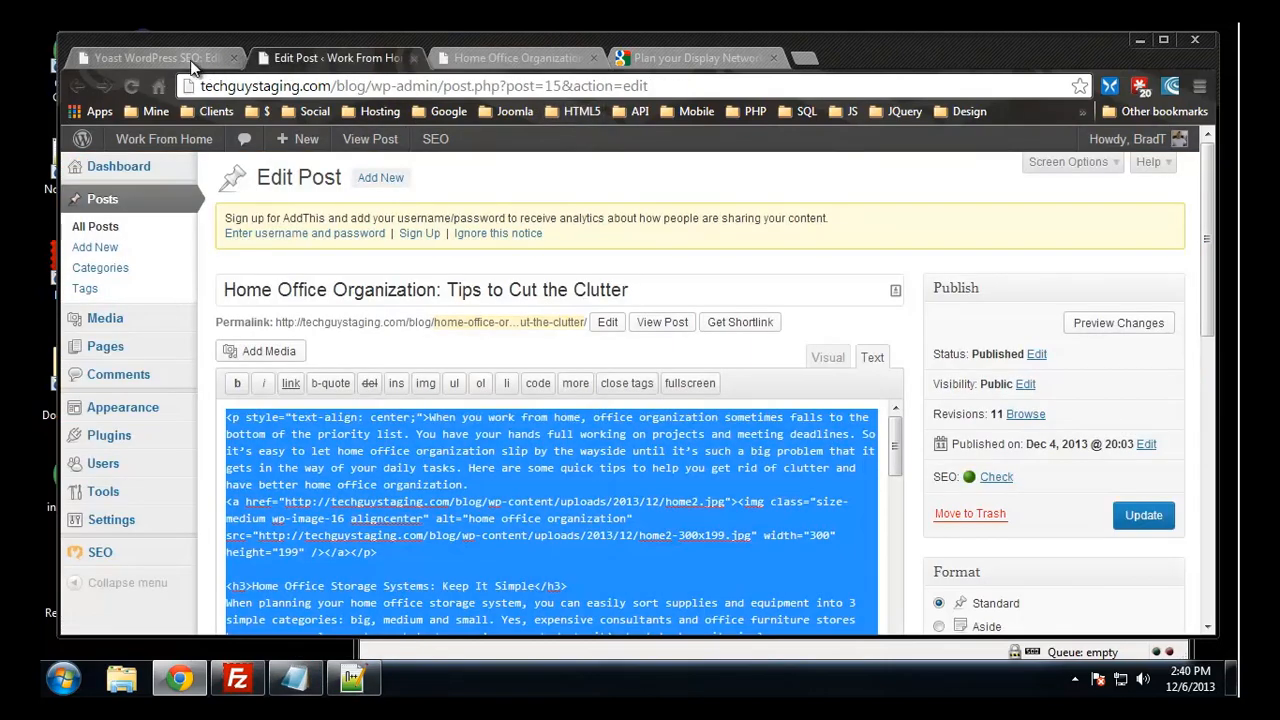
left_click(190, 57)
scroll(632, 556, "down", 5)
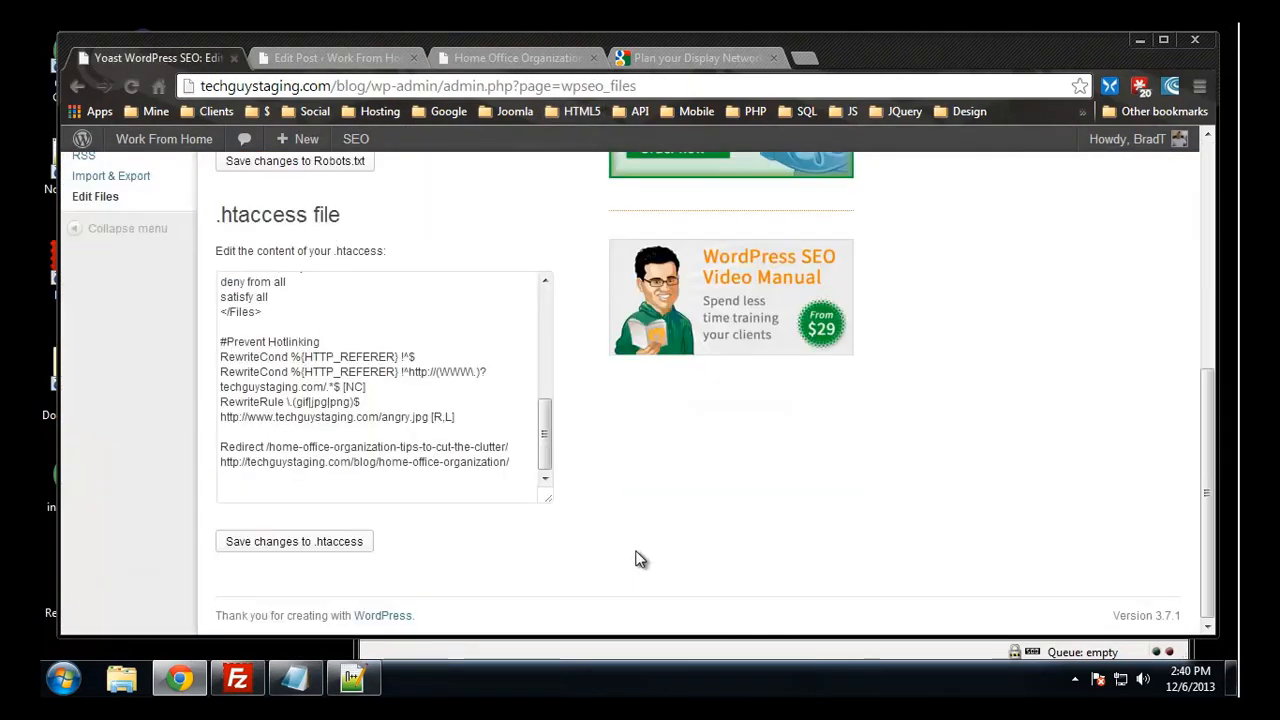
scroll(642, 558, "up", 5)
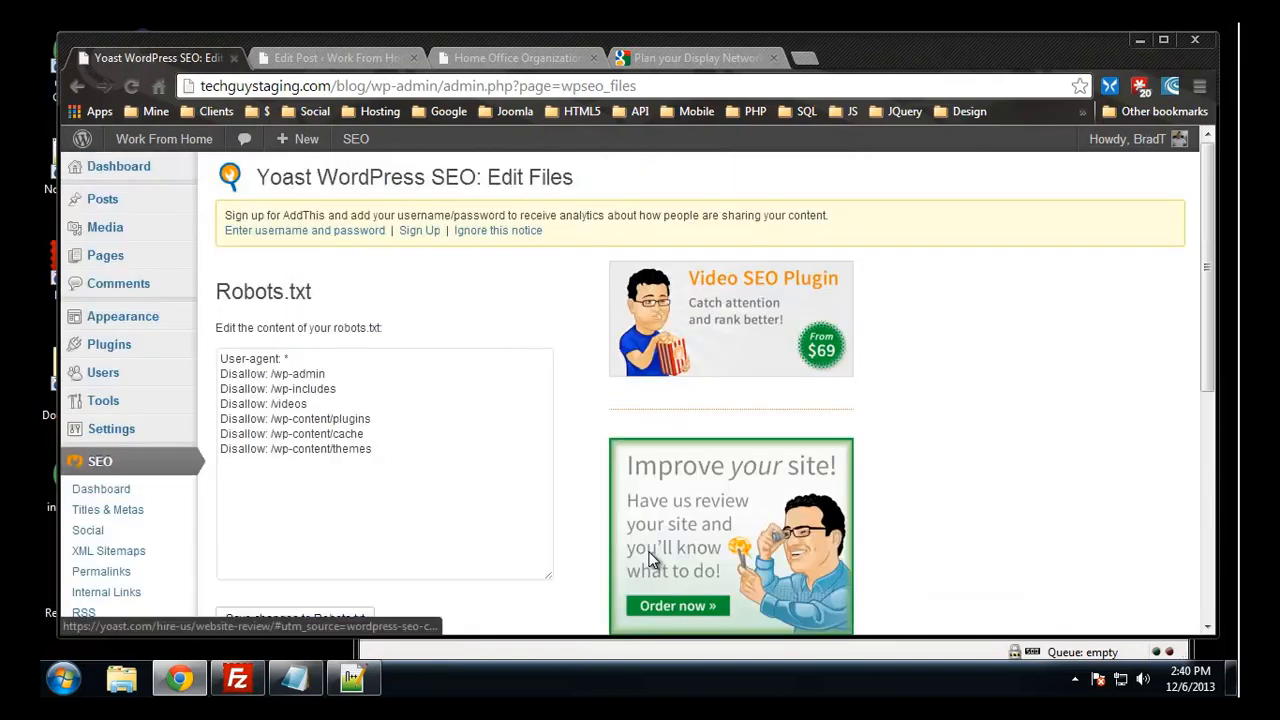
scroll(650, 566, "down", 5)
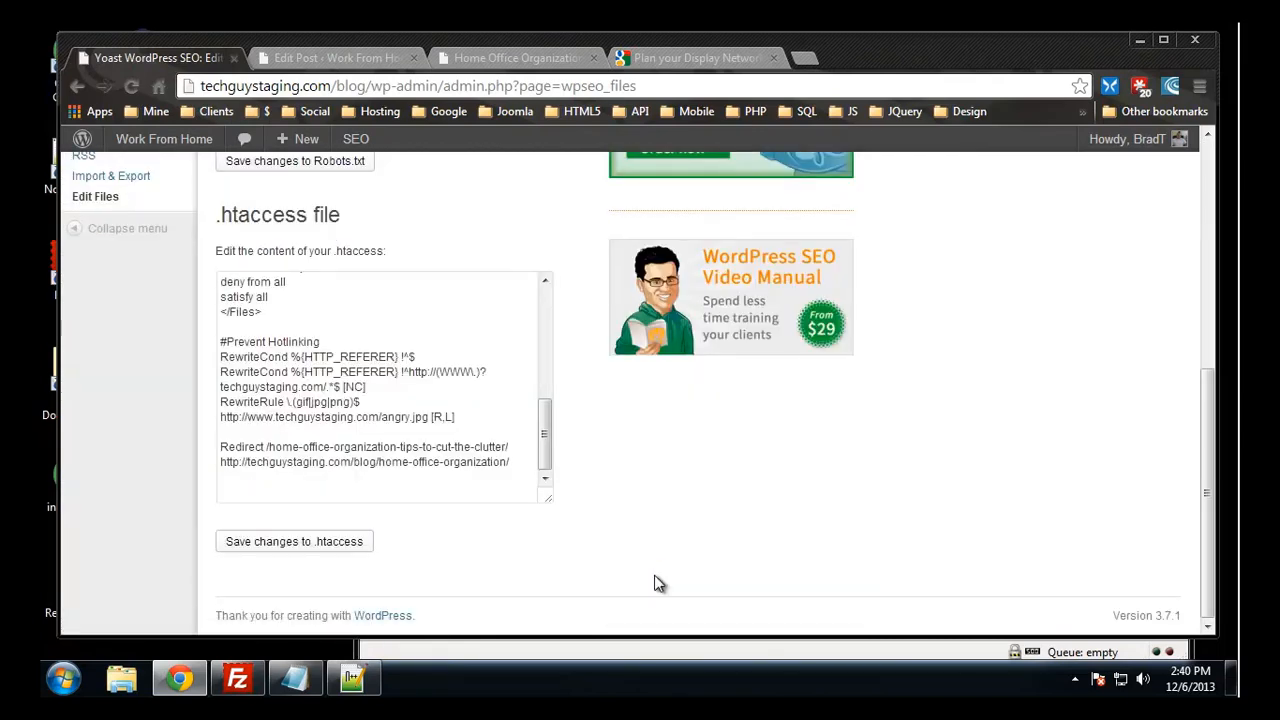
left_click(268, 446)
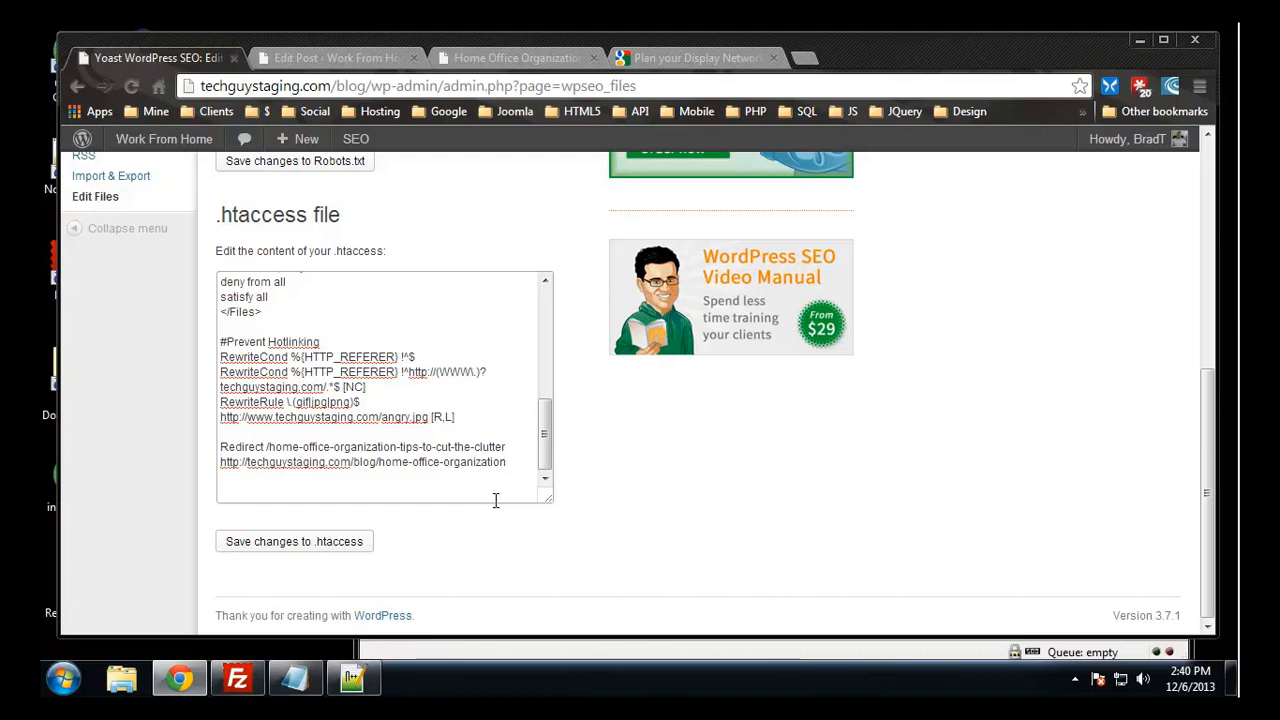
key("Left")
key("Left")
key("Left")
key("Left")
key("Left")
key("Left")
key("Left")
key("Left")
key("Left")
key("Left")
key("Left")
left_click(310, 542)
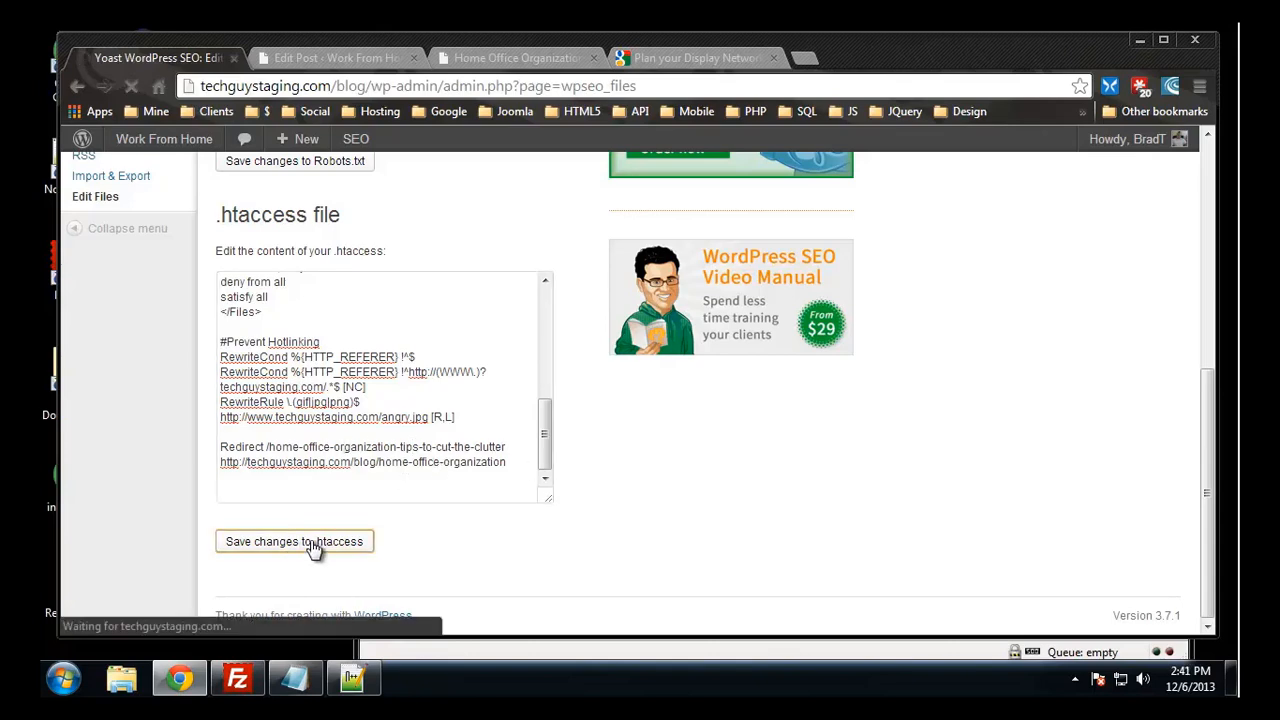
left_click(512, 58)
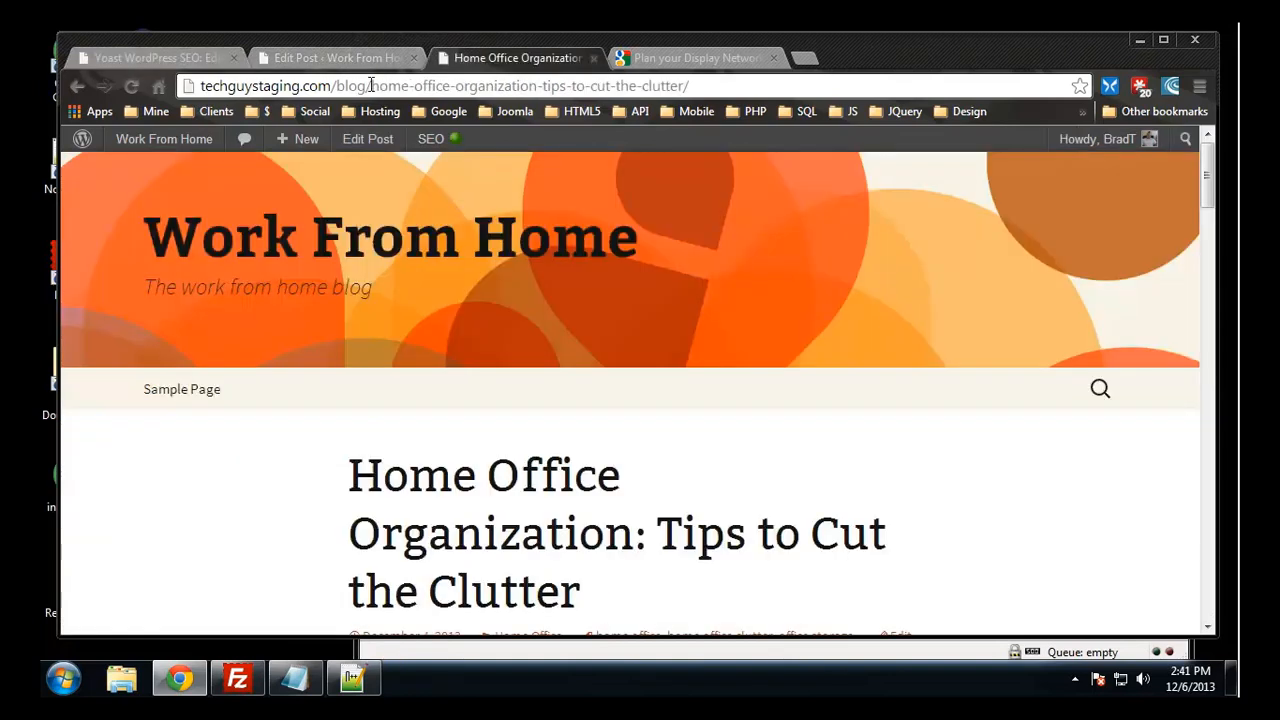
left_click(131, 86)
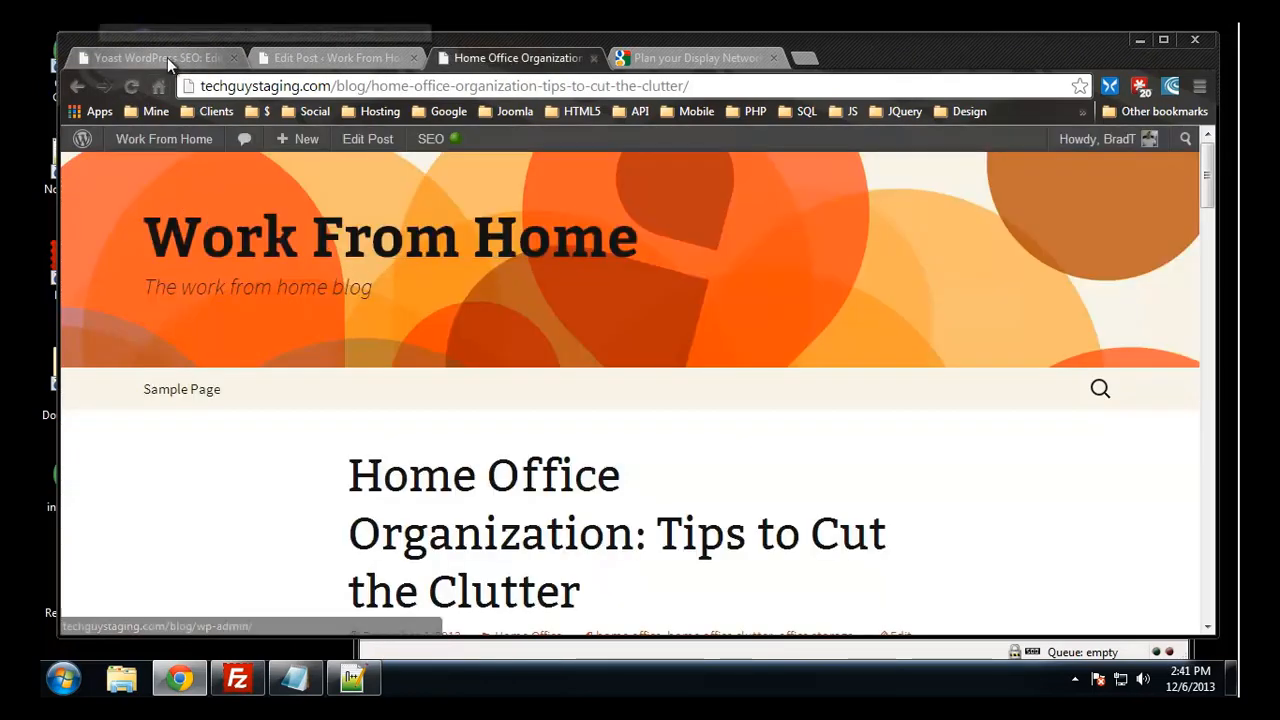
- Insert "blog/" before "home-office-organization-tips-to-cut-the-clutter" in the Redirect rule's path and save the .htaccess changes
left_click(167, 57)
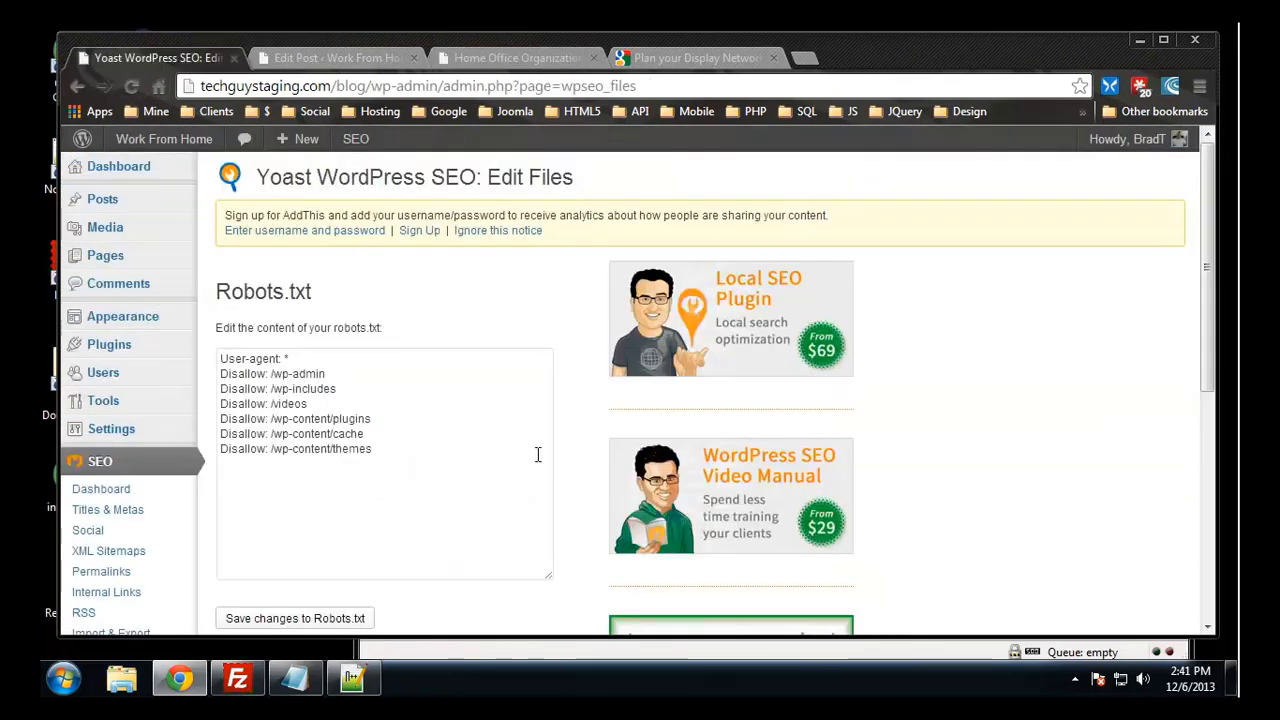
scroll(534, 451, "down", 3)
scroll(400, 500, "down", 2)
scroll(413, 502, "down", 2)
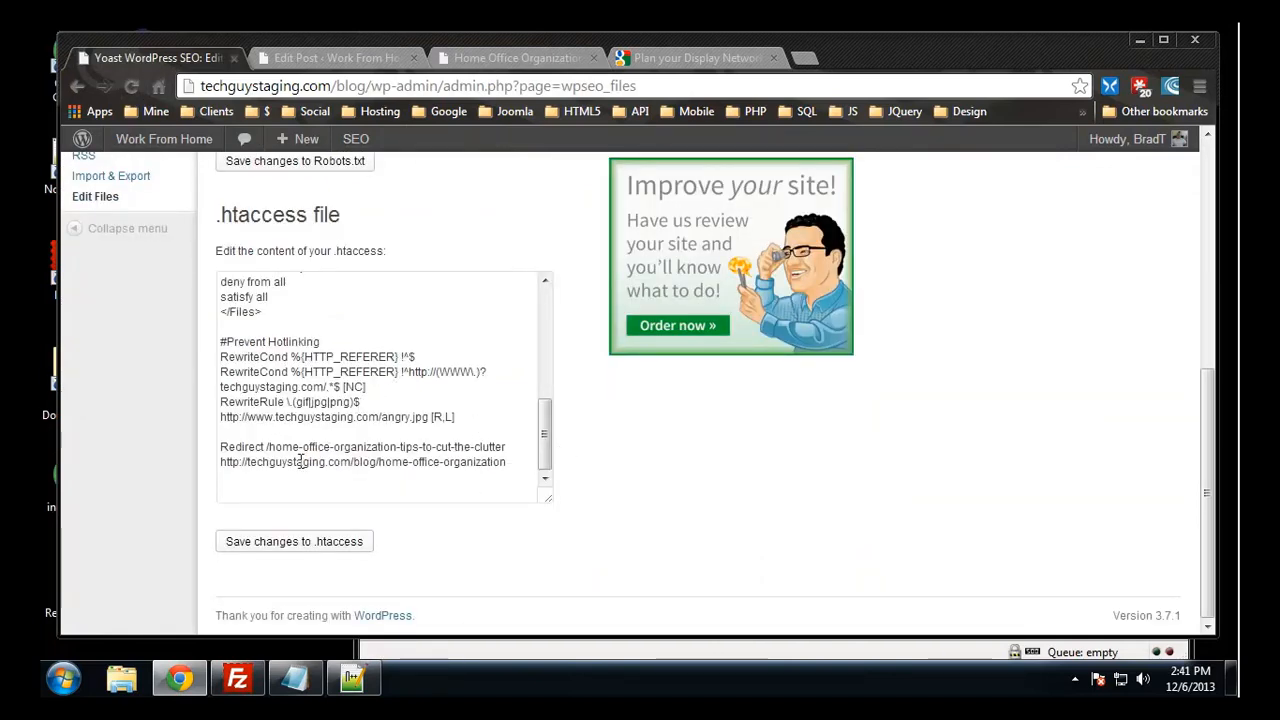
left_click(267, 446)
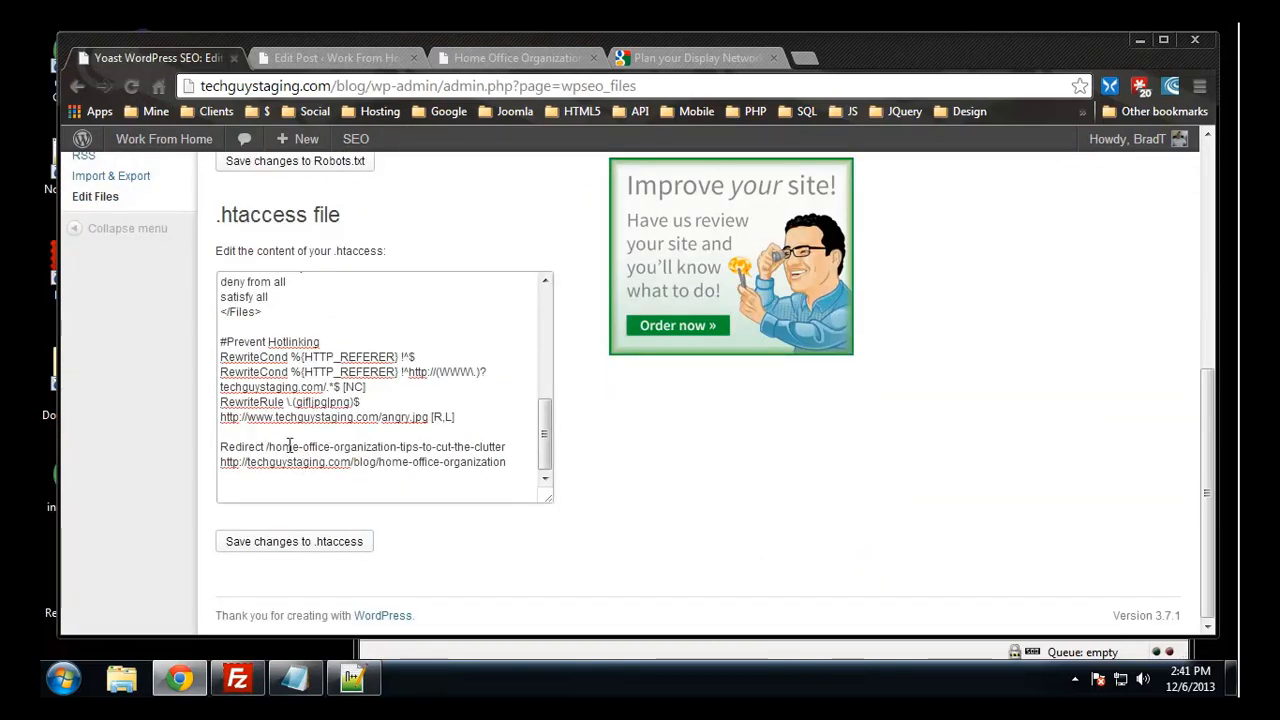
type("blog/")
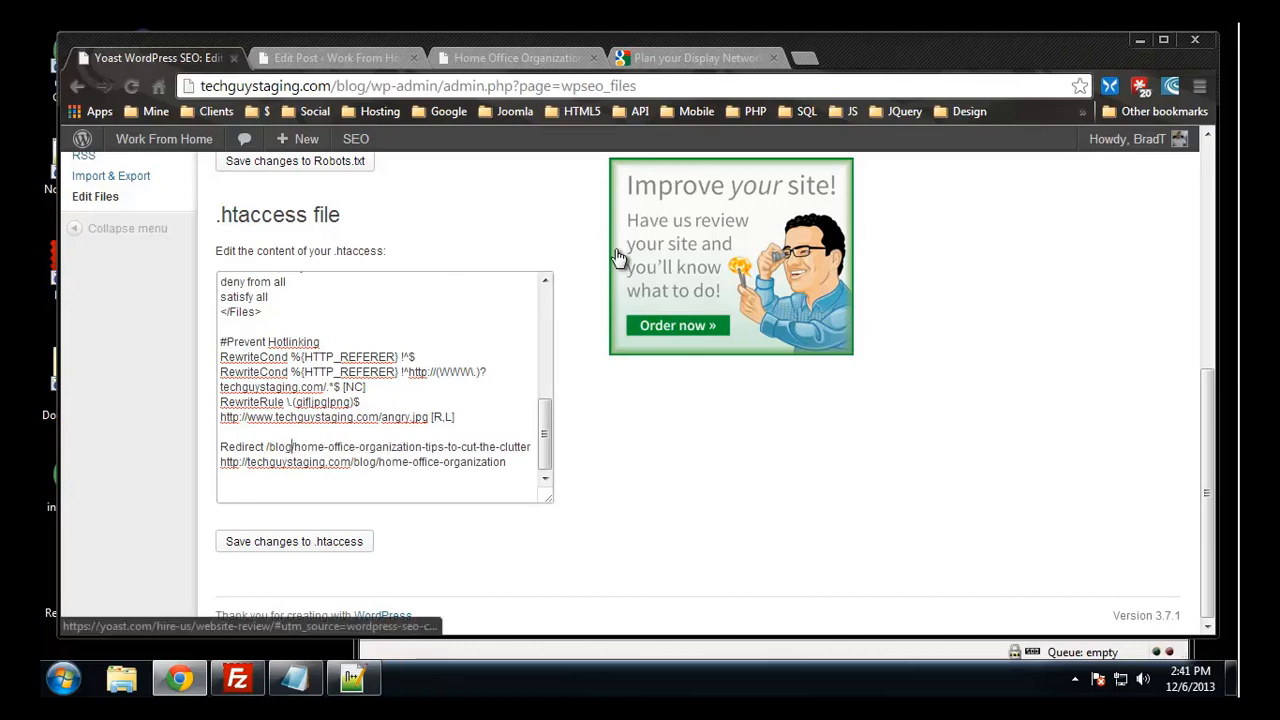
left_click(290, 541)
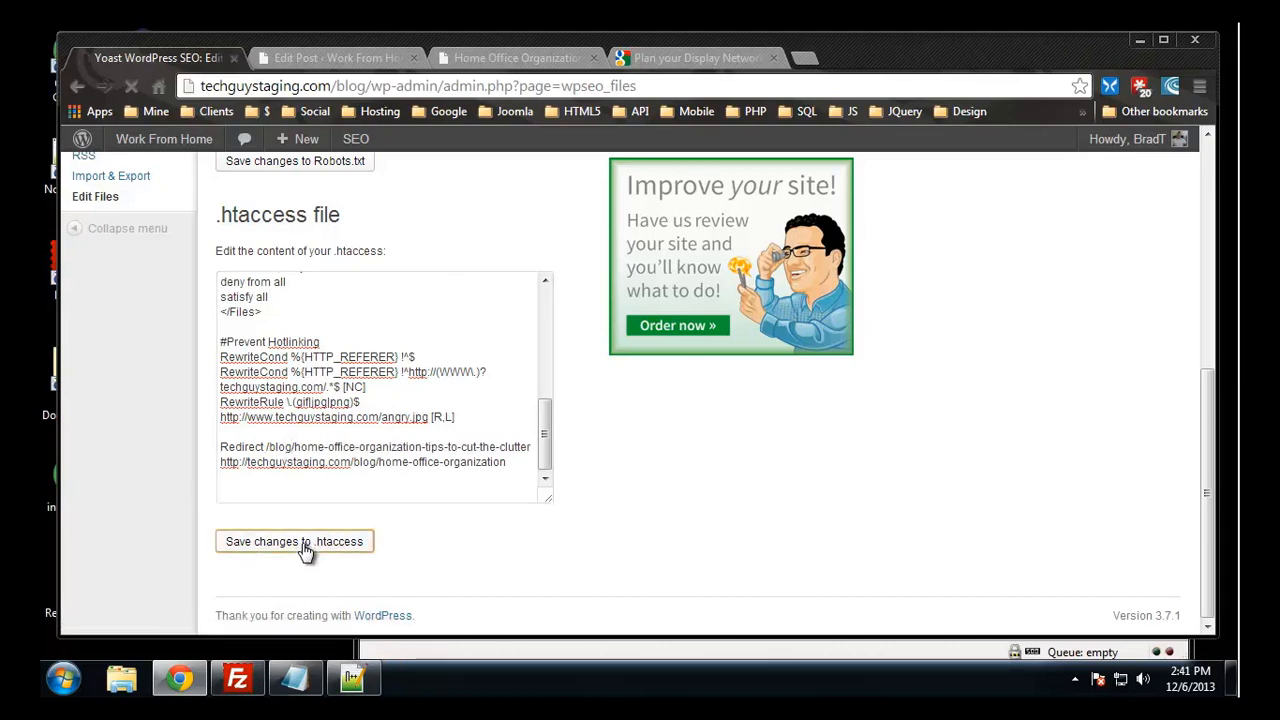
- Reload the original post's page to test the redirect, and check the resulting URL and post content
left_click(500, 60)
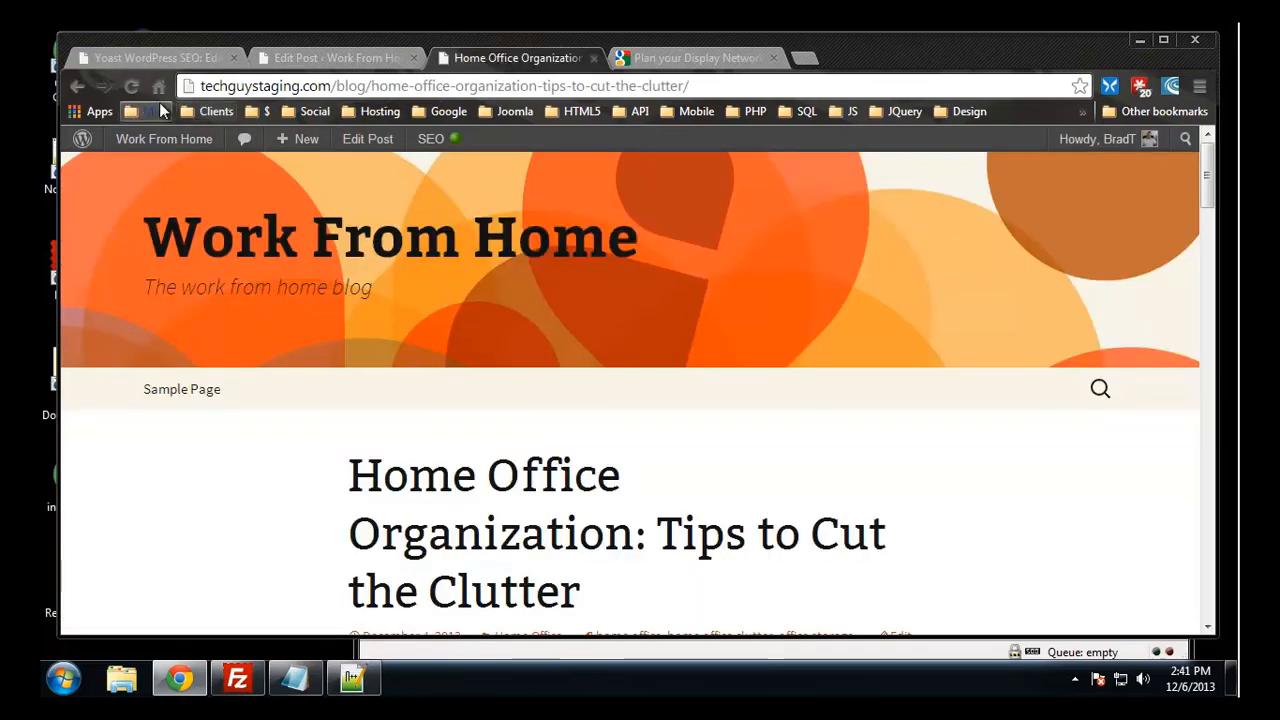
left_click(131, 86)
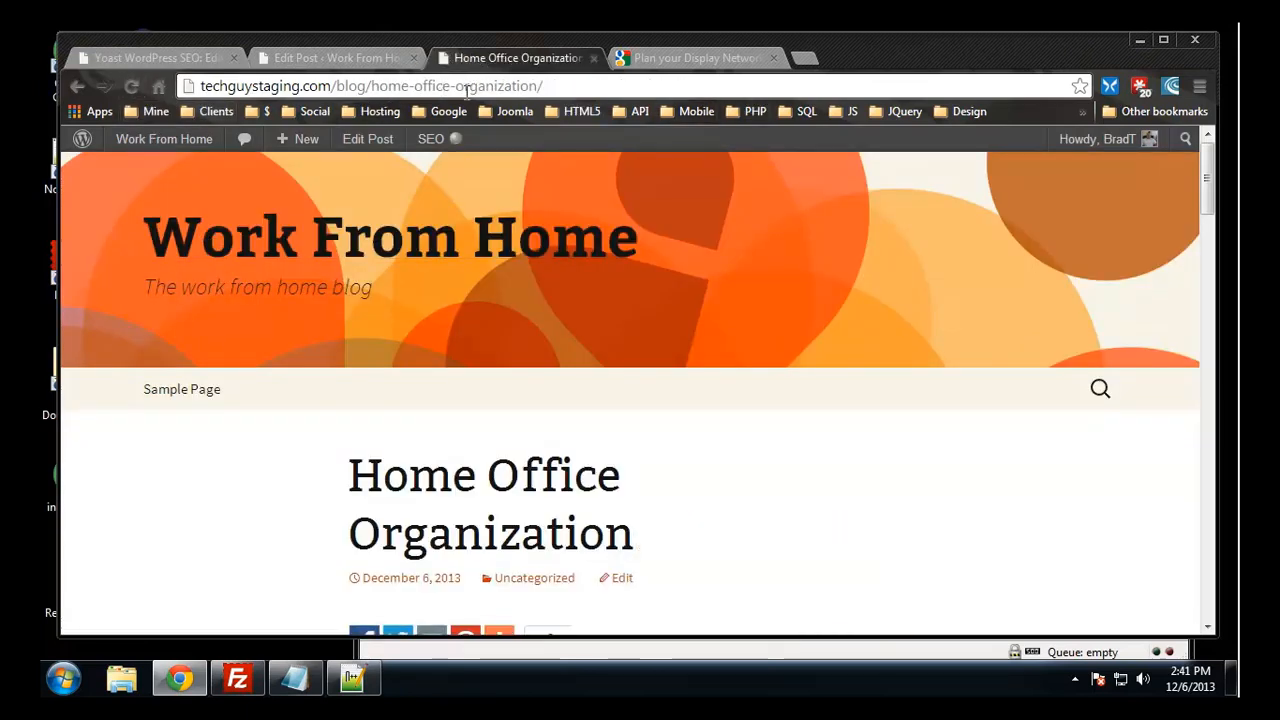
left_click_drag(554, 86, 348, 86)
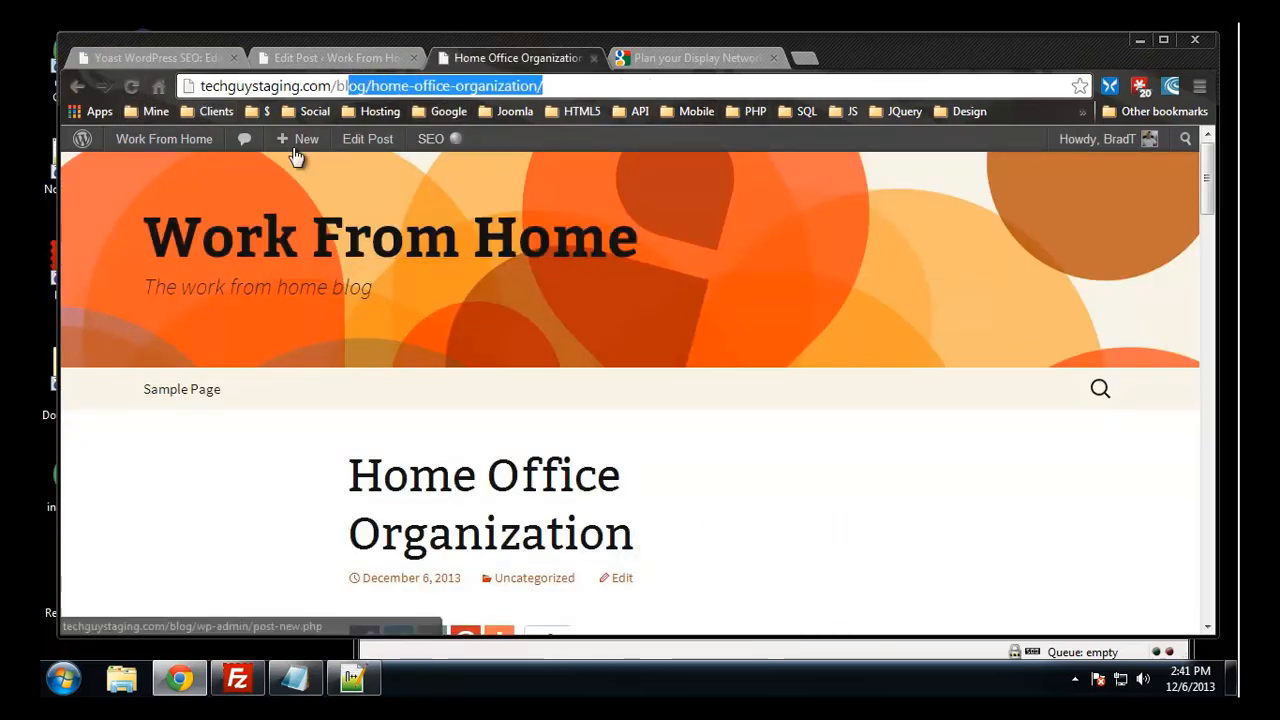
left_click(263, 466)
scroll(266, 463, "down", 5)
scroll(260, 446, "down", 12)
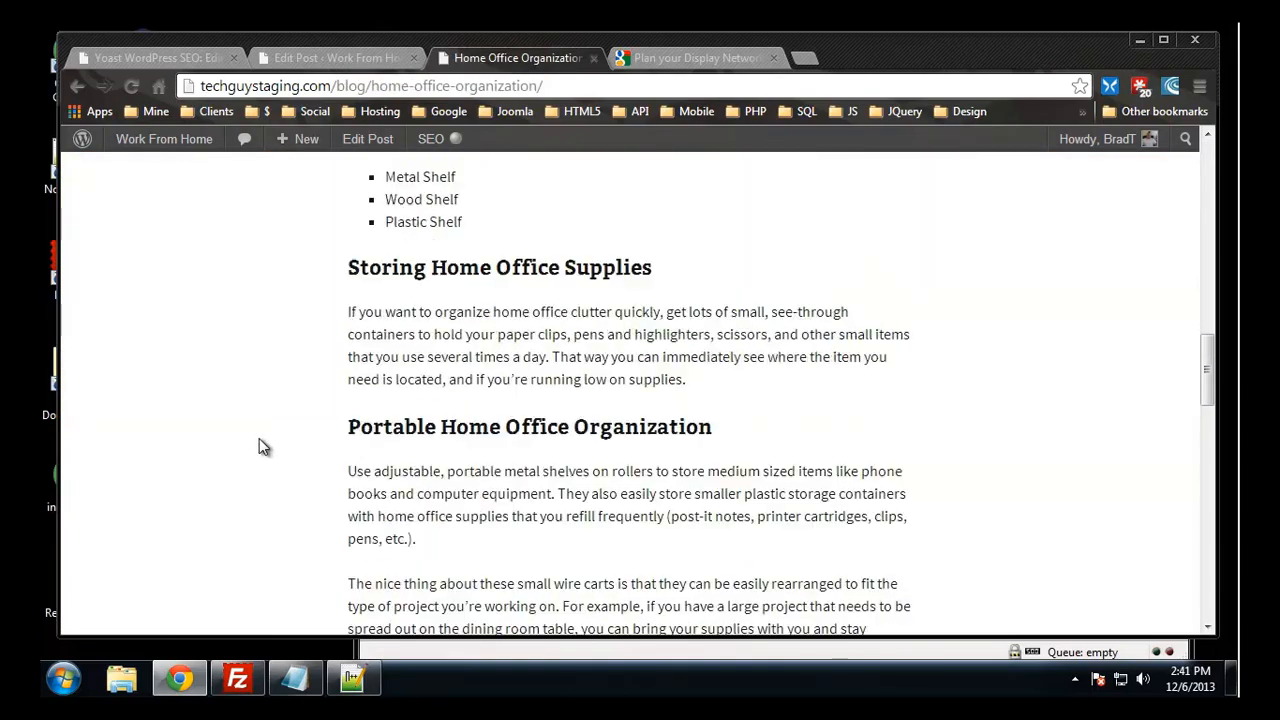
scroll(226, 380, "up", 11)
- Return to the blog's home page and open "Home Office Organization: Tips to Cut the Clutter" to check where its link redirects
left_click(77, 86)
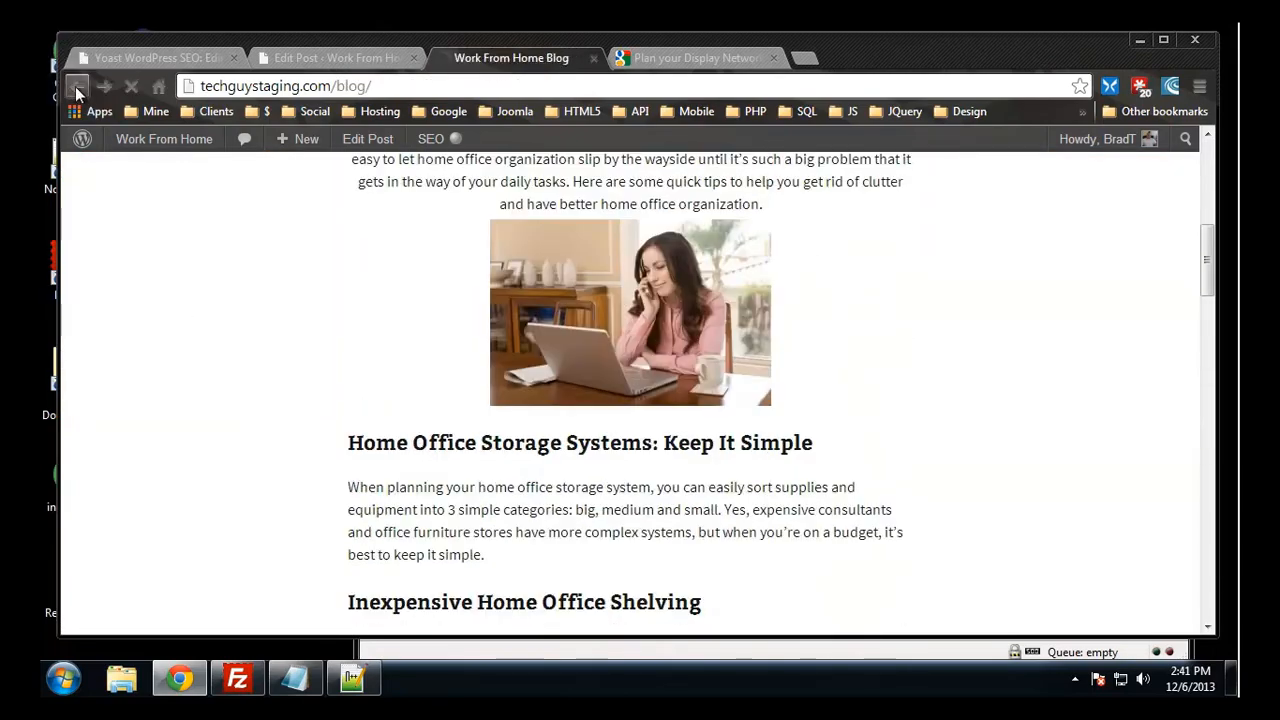
scroll(236, 298, "down", 15)
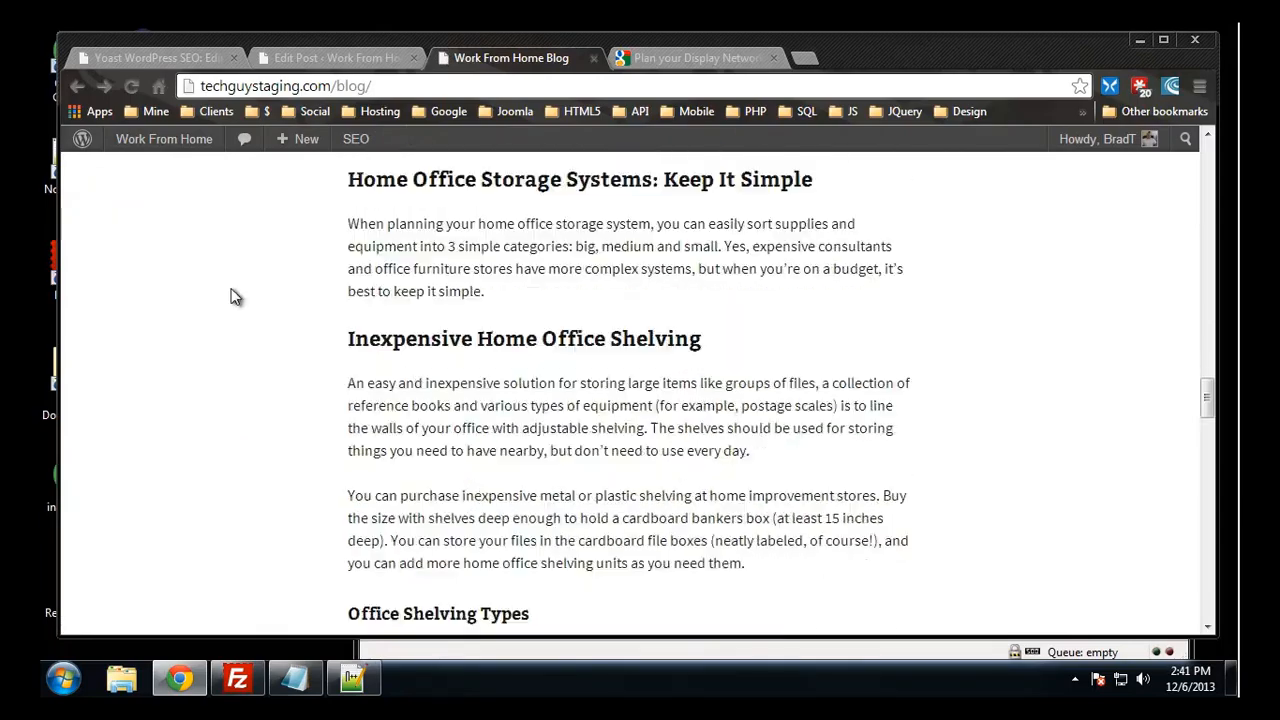
scroll(237, 298, "down", 2)
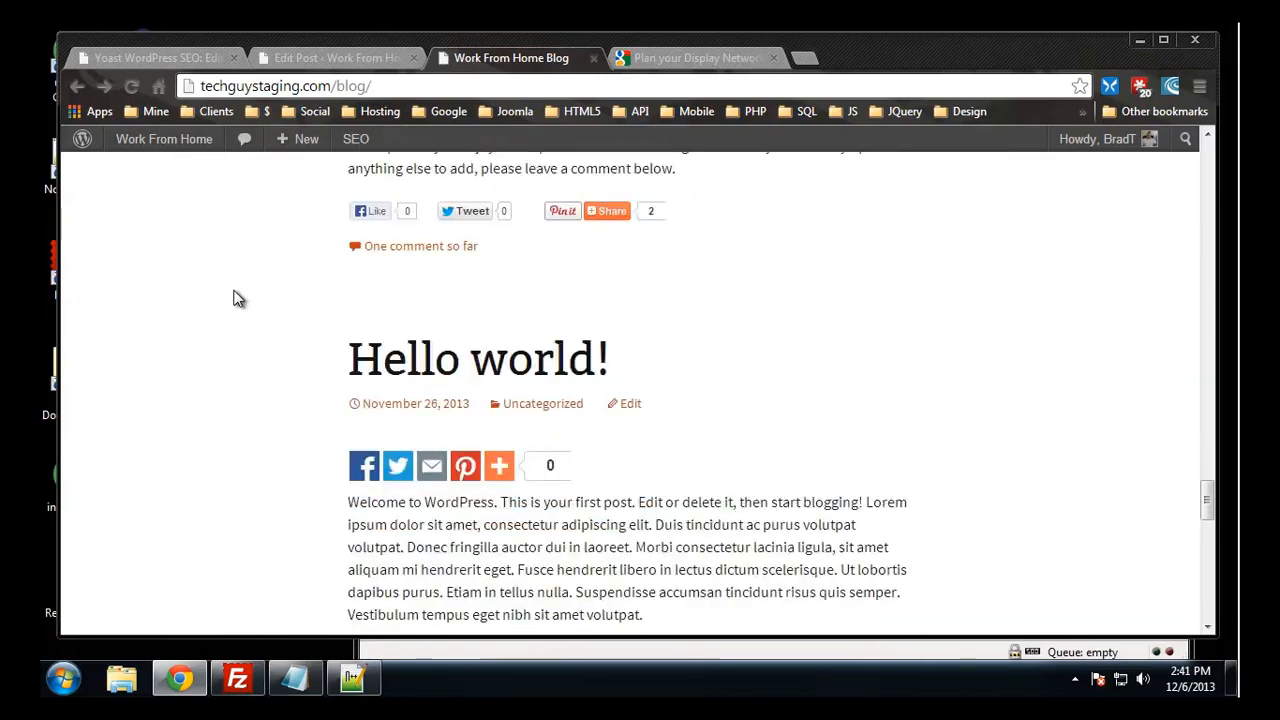
scroll(245, 294, "up", 17)
scroll(253, 285, "up", 3)
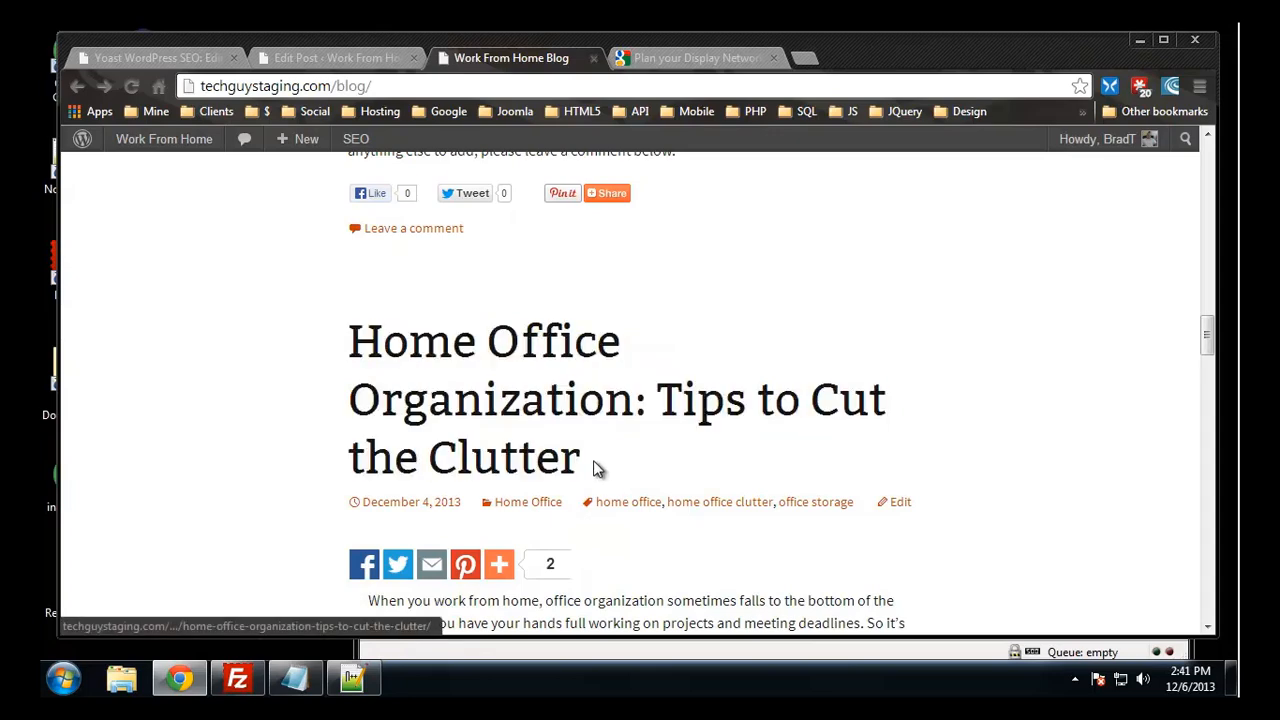
left_click(505, 413)
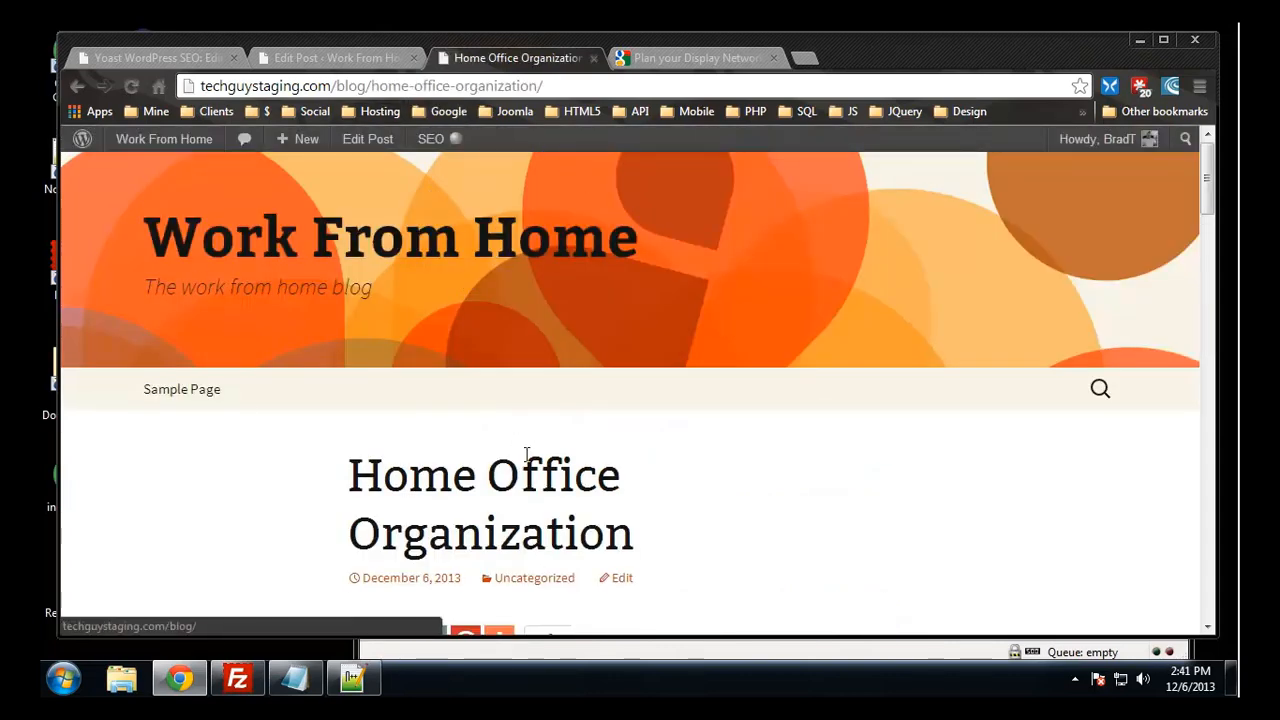
scroll(480, 300, "down", 3)
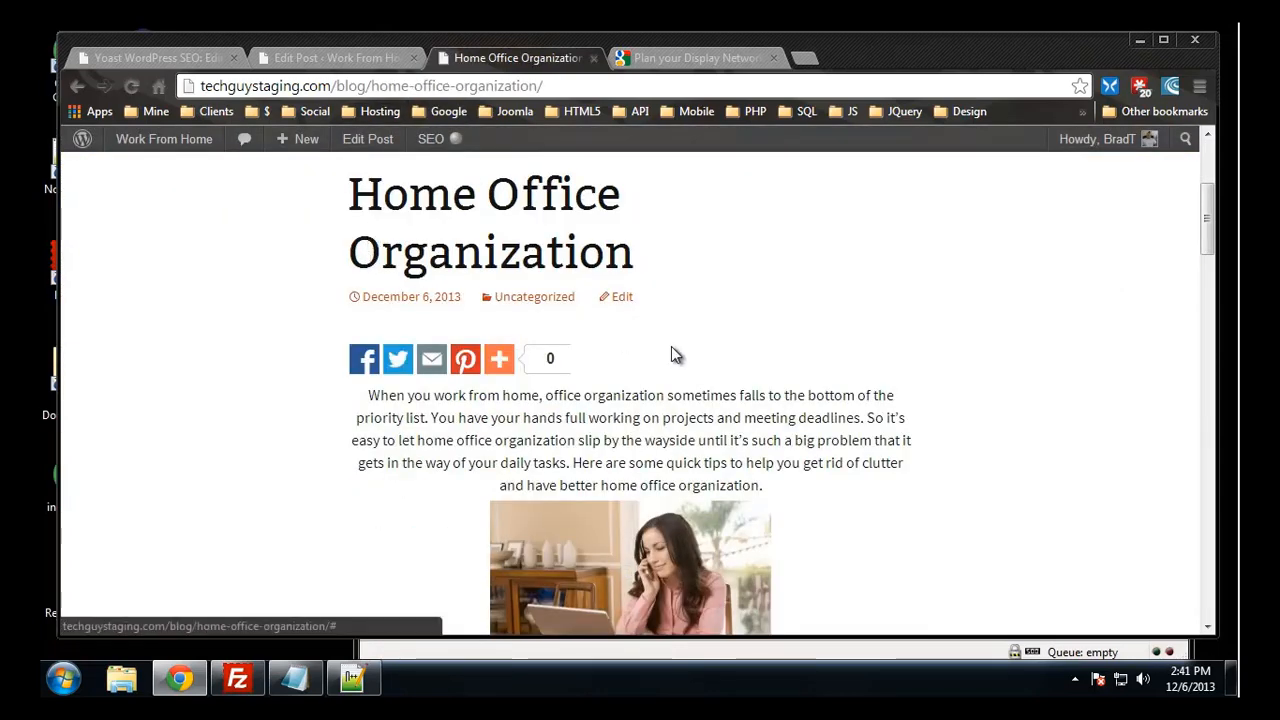
scroll(690, 330, "up", 3)
double_click(355, 86)
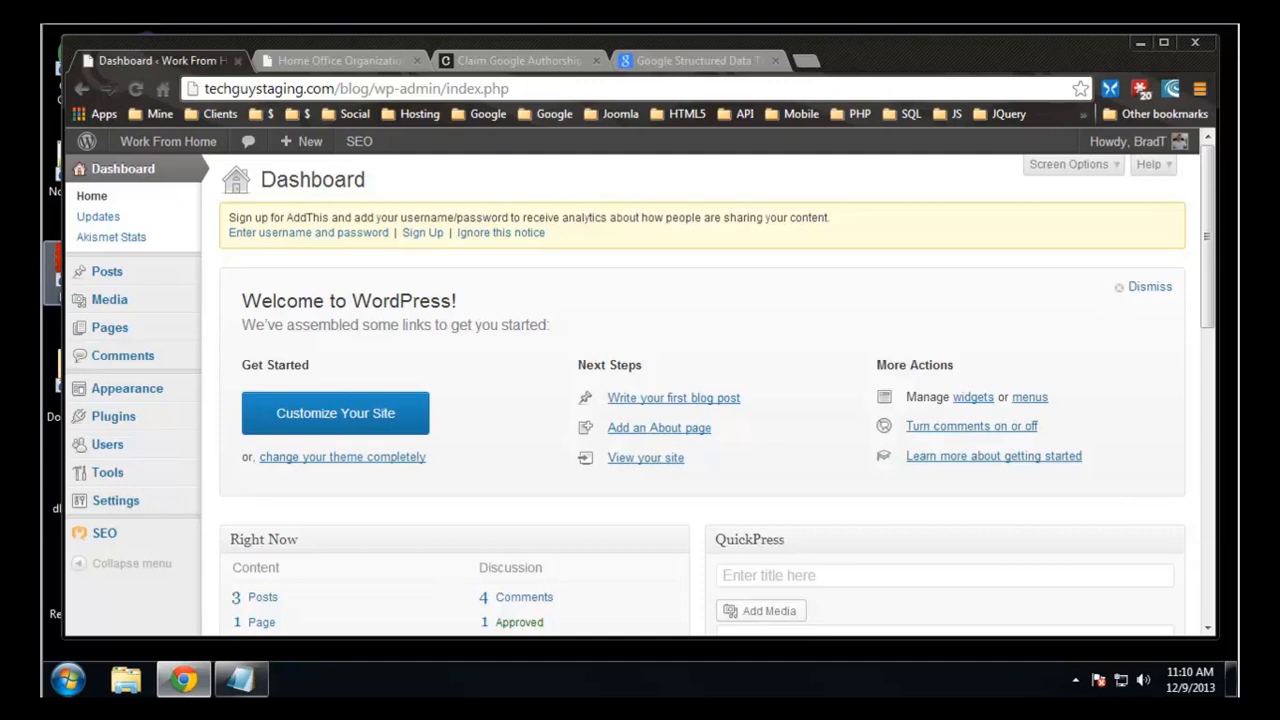
left_click(695, 61)
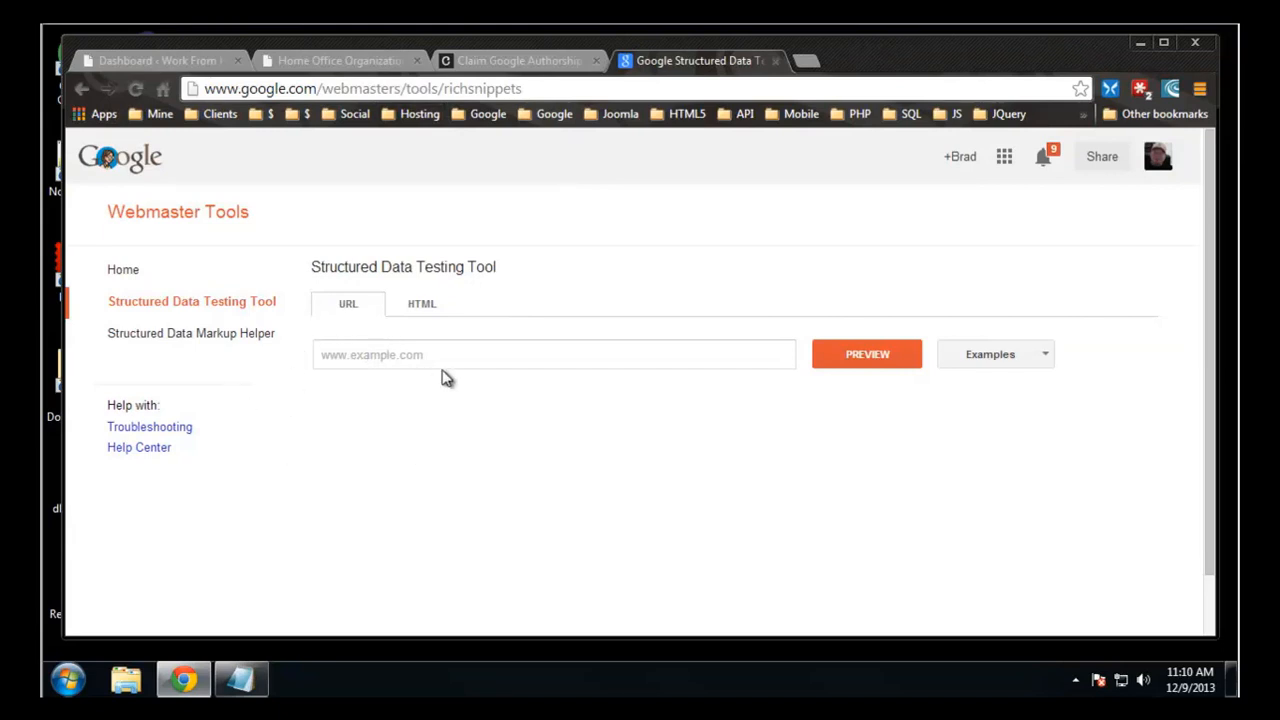
left_click(487, 357)
type("www")
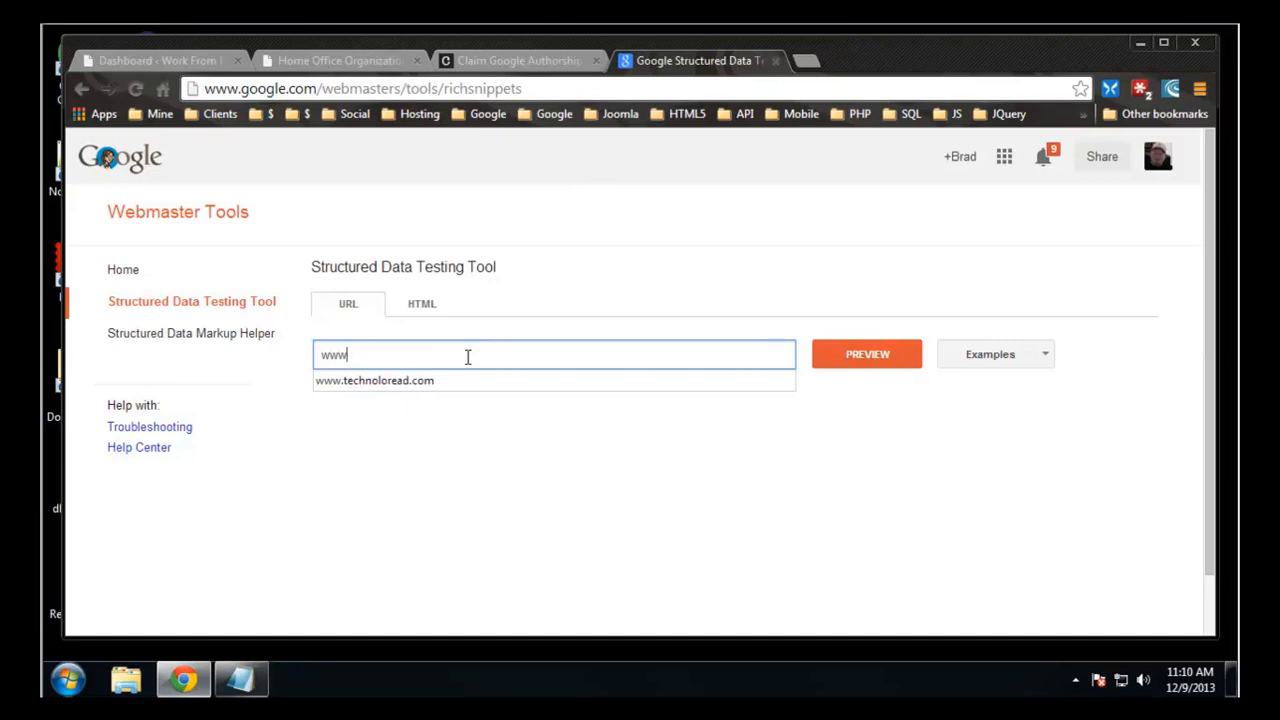
left_click(385, 384)
left_click(894, 362)
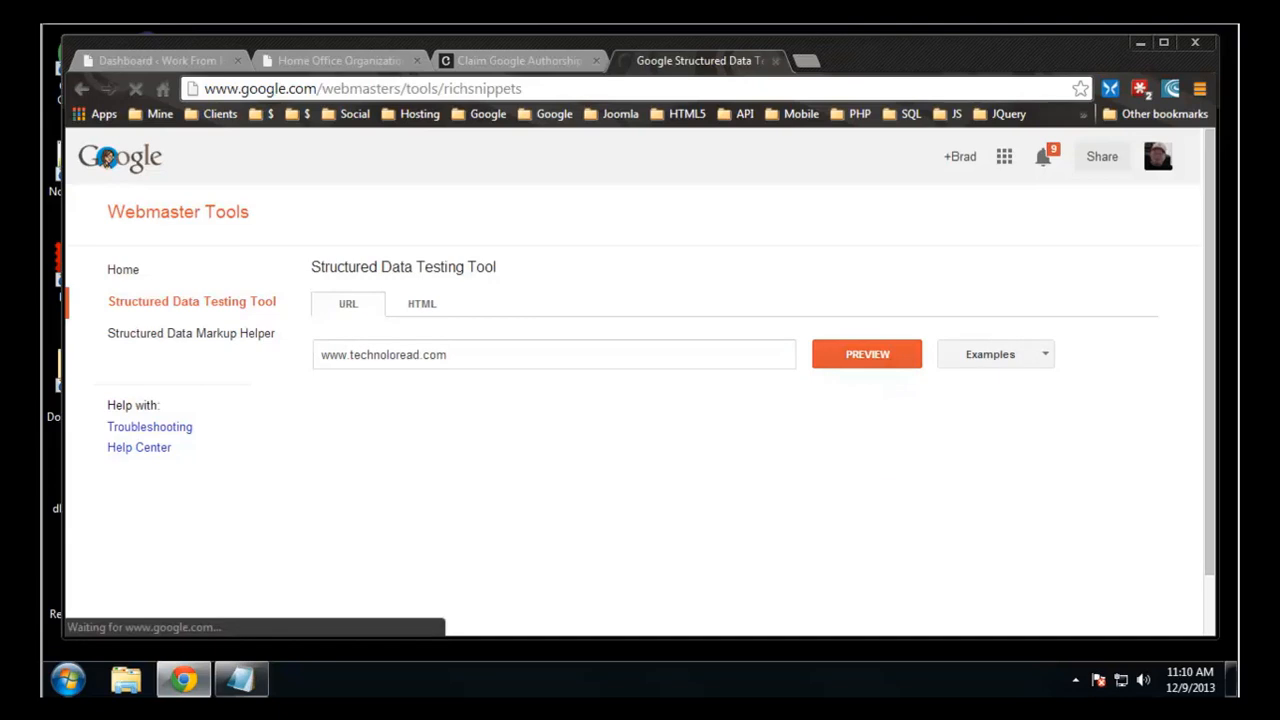
scroll(746, 306, "down", 2)
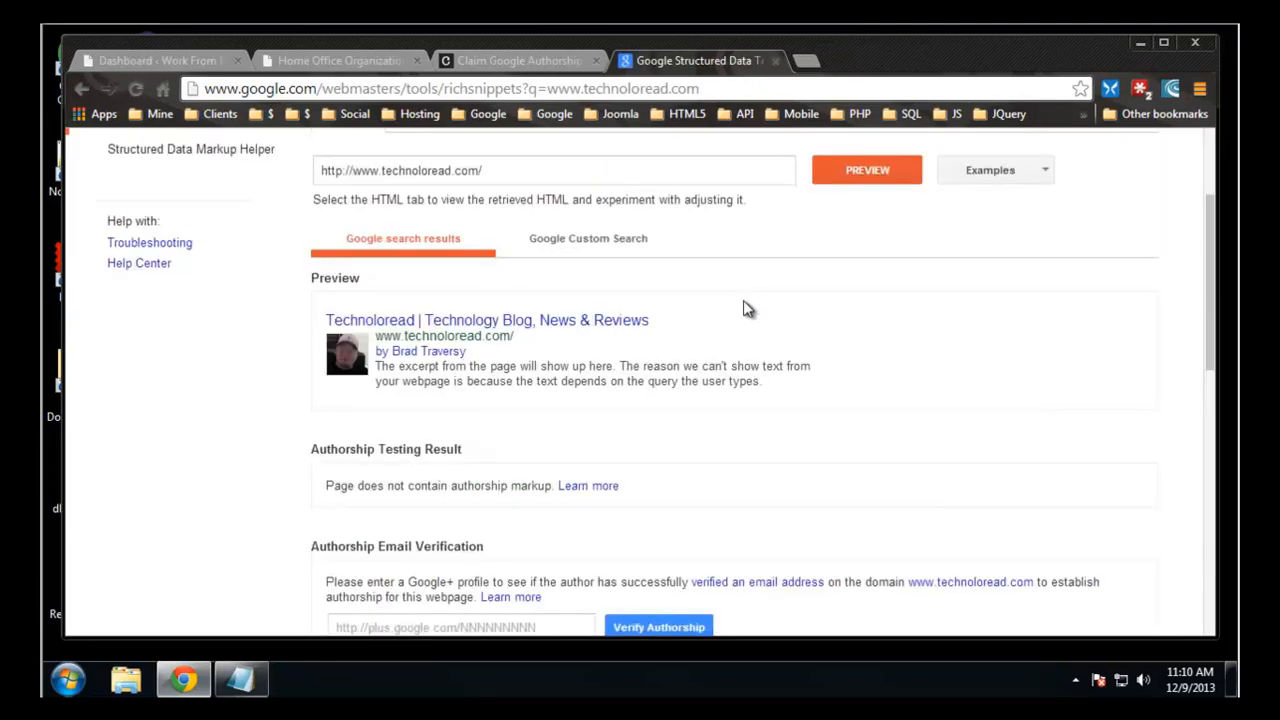
- Open the author link in the search preview and examine the authorship, publisher and extracted structured data results
left_click(414, 356)
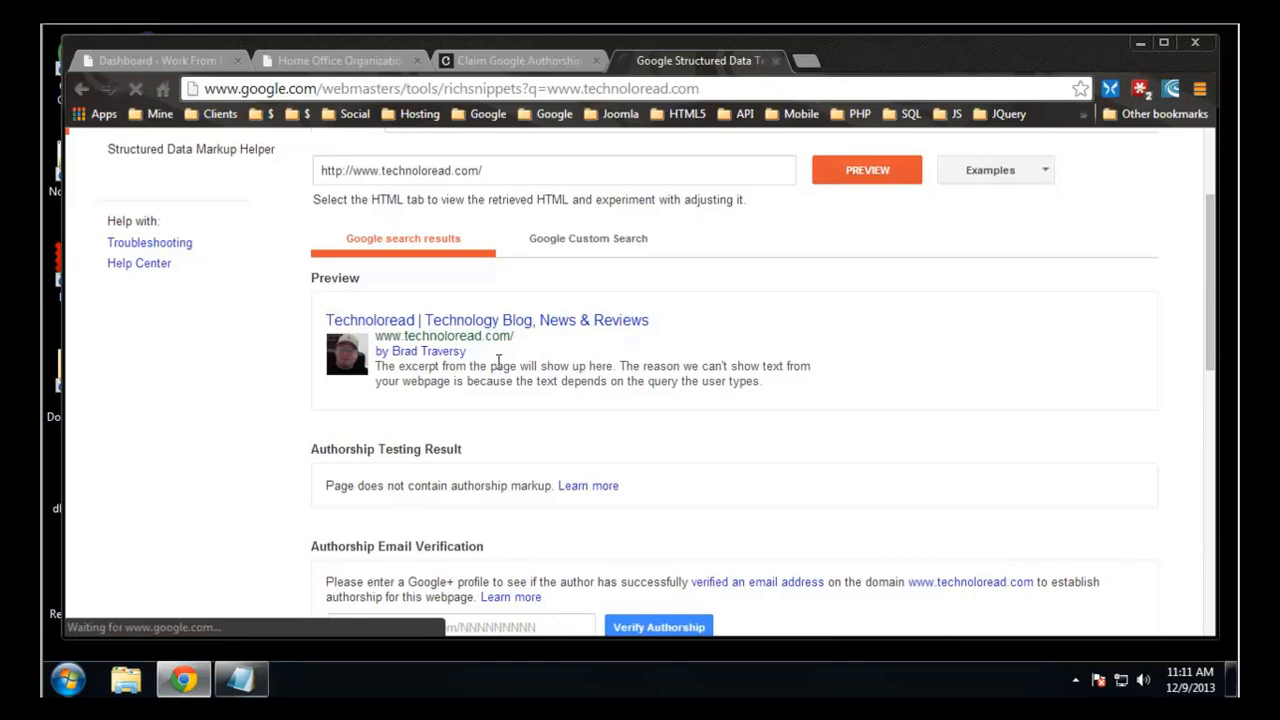
scroll(251, 343, "down", 2)
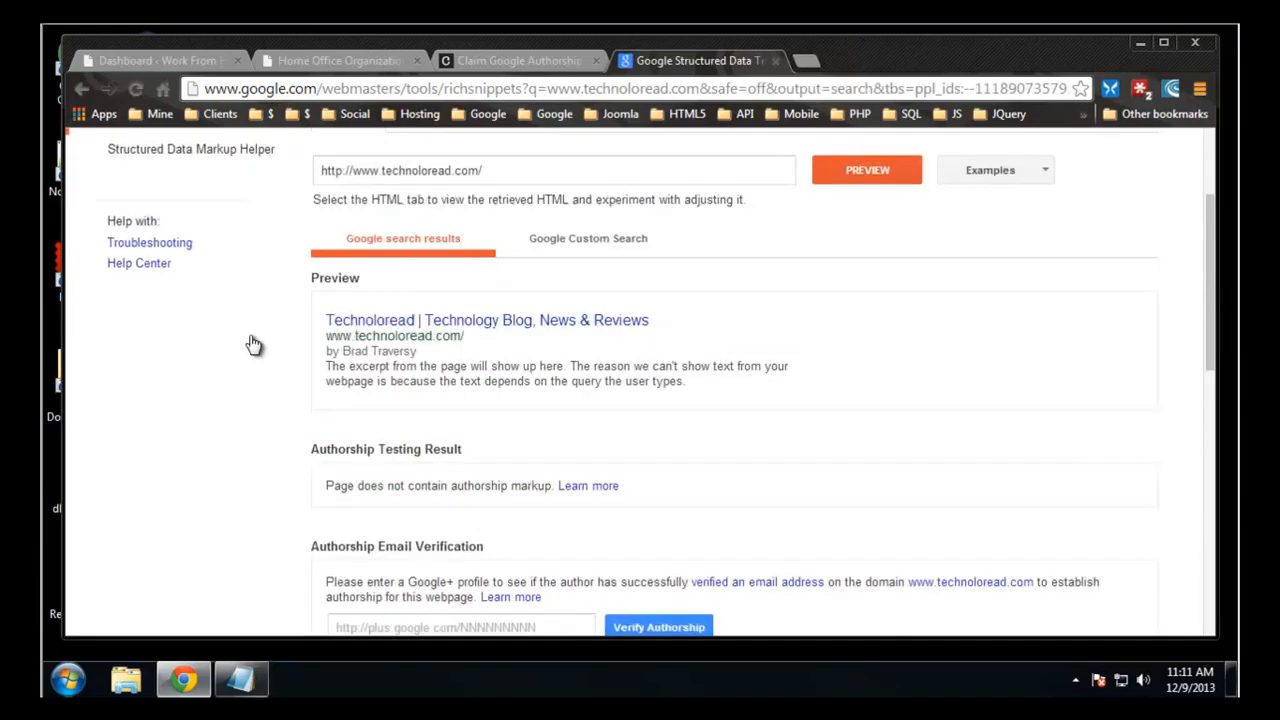
scroll(314, 295, "down", 2)
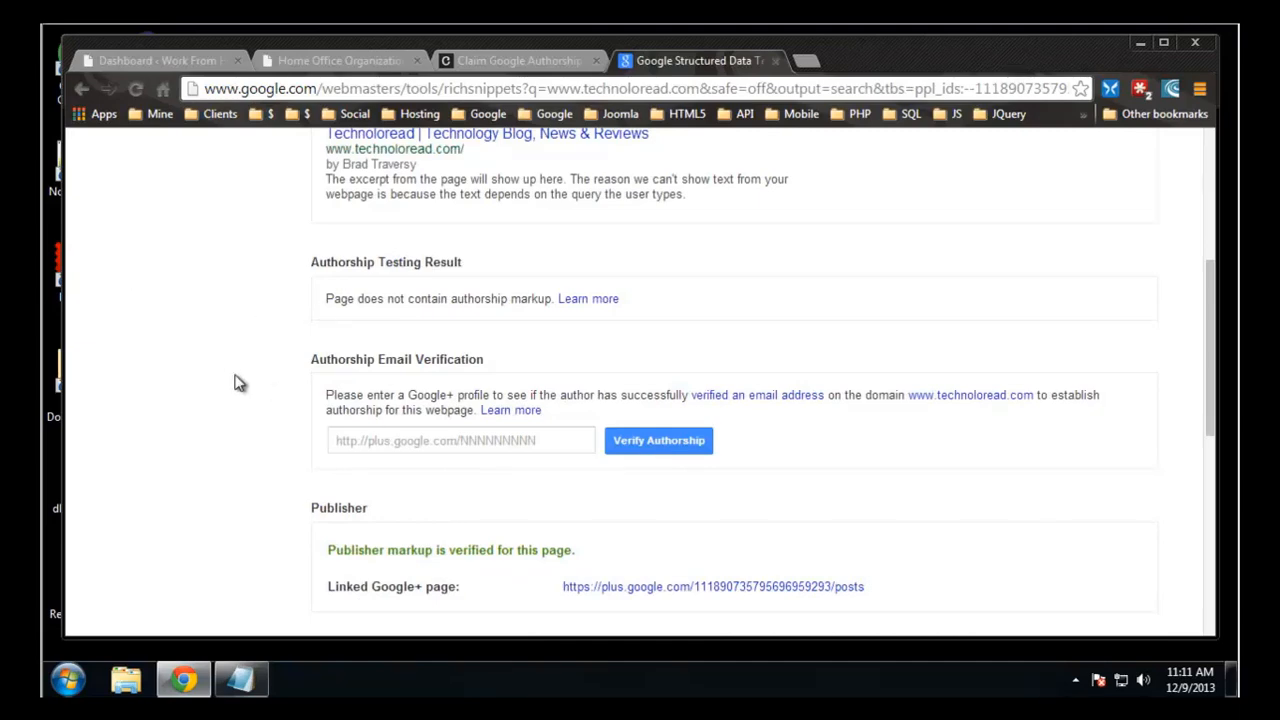
scroll(463, 400, "down", 2)
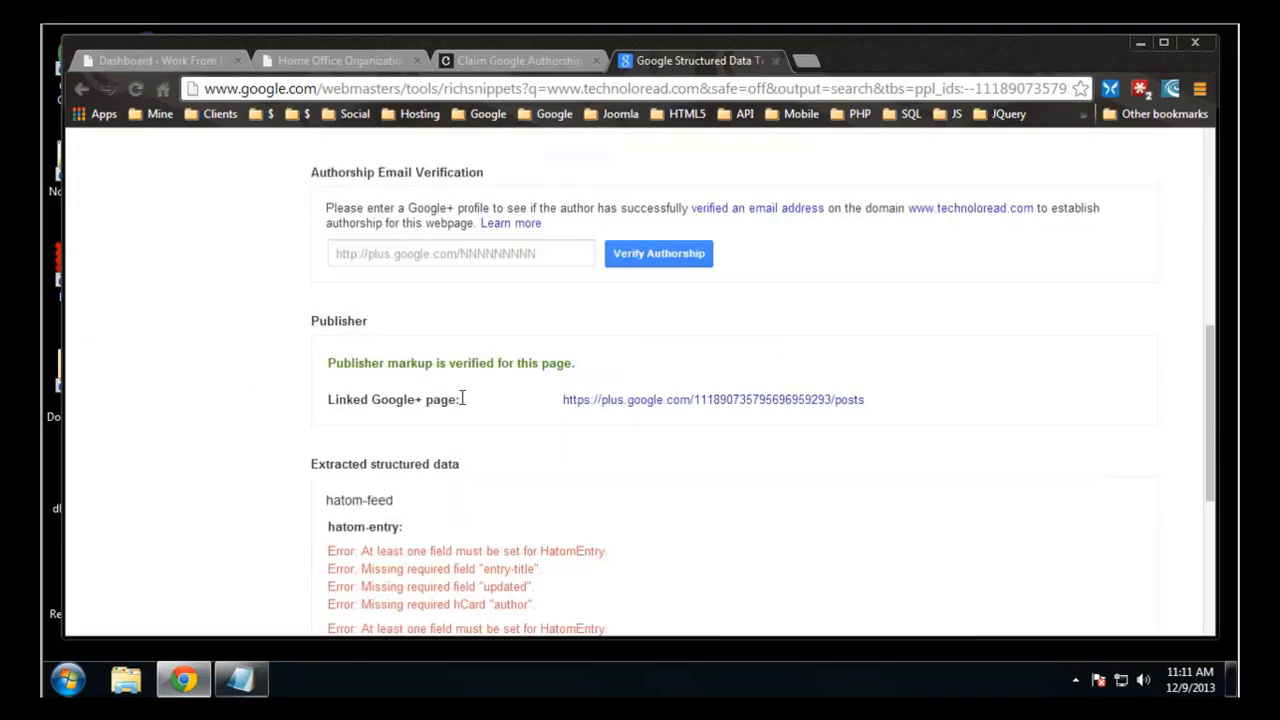
scroll(474, 386, "up", 6)
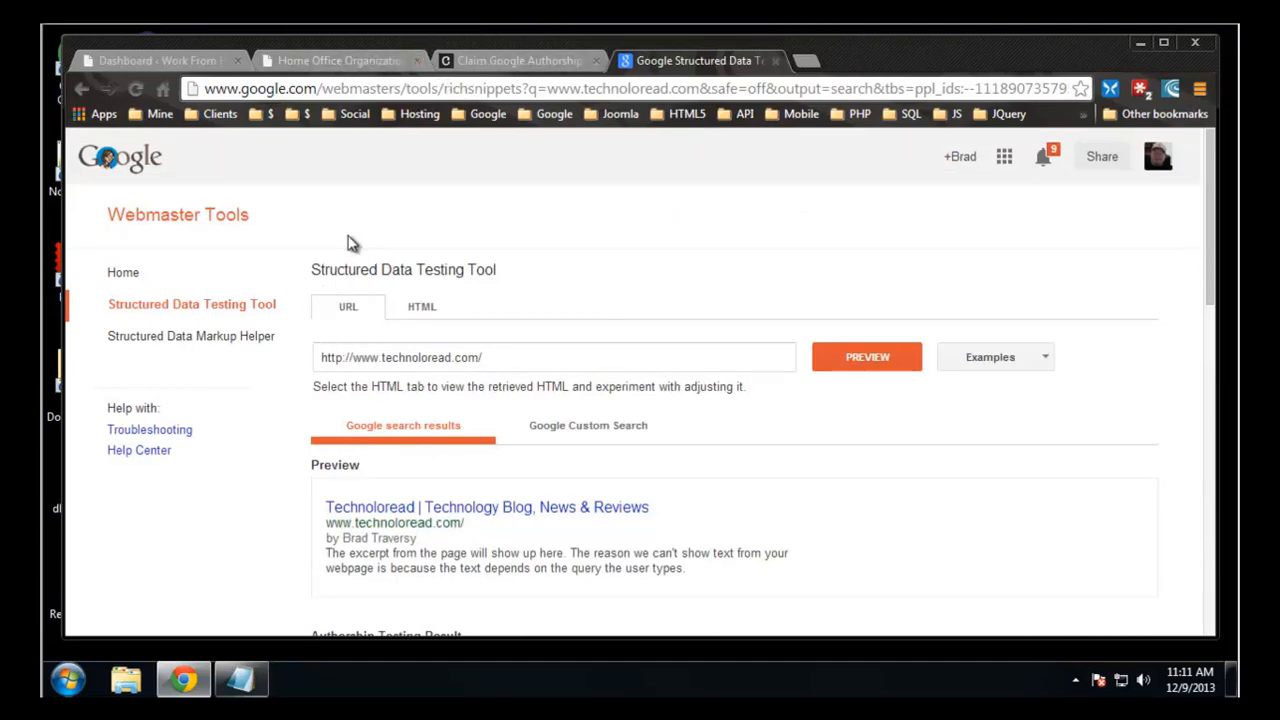
- Read the Copyblogger article on claiming Google Authorship down to "1. Add Your Google+ Profile Link"
left_click(493, 66)
scroll(627, 218, "up", 4)
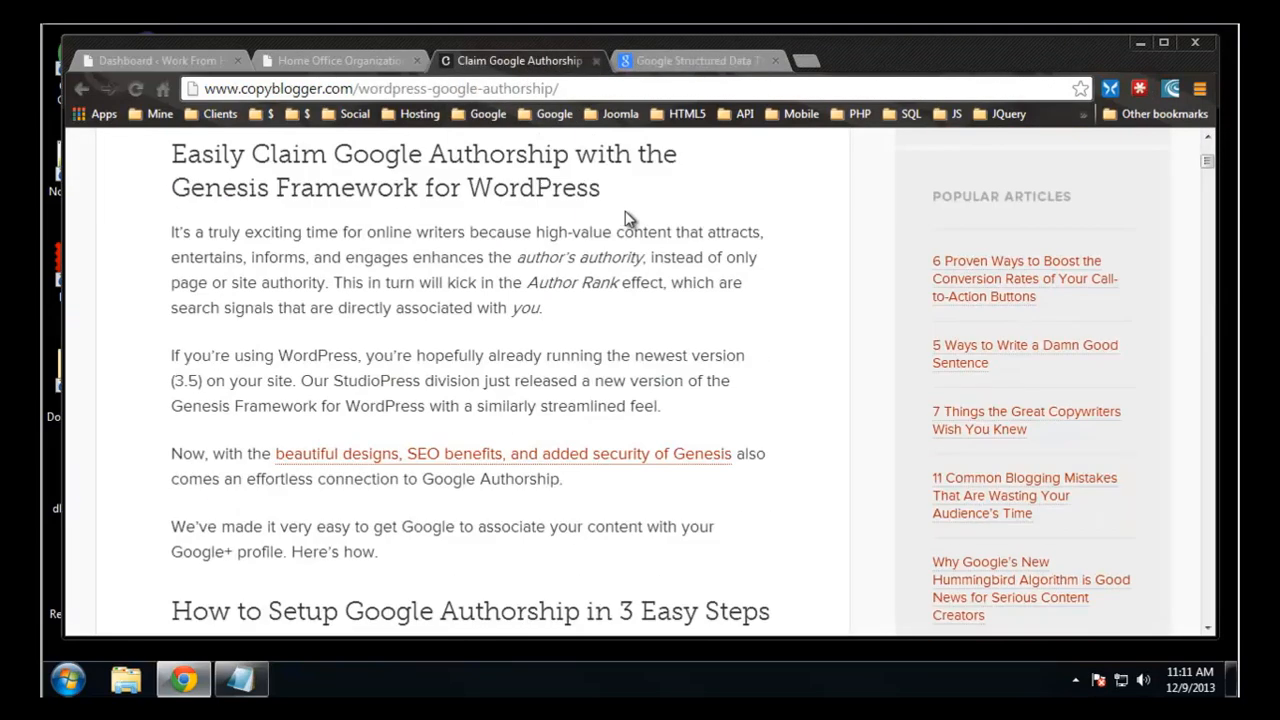
scroll(627, 220, "up", 5)
scroll(628, 237, "down", 3)
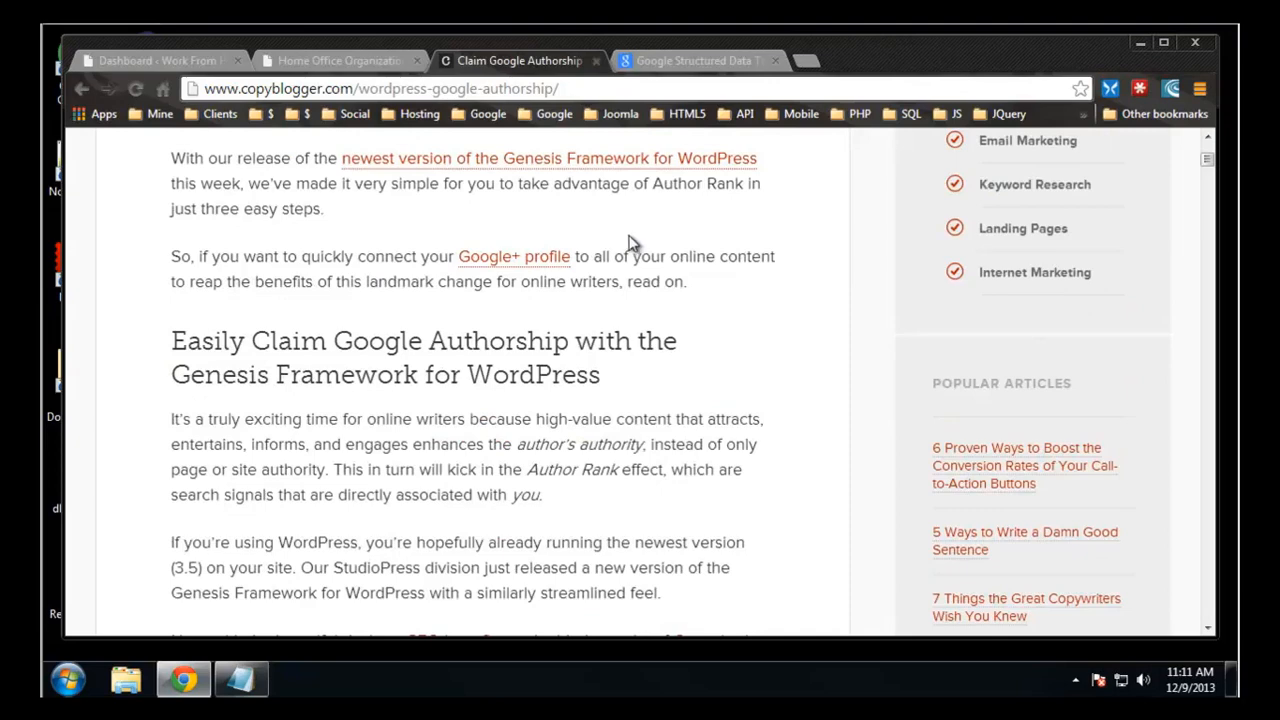
scroll(628, 244, "down", 6)
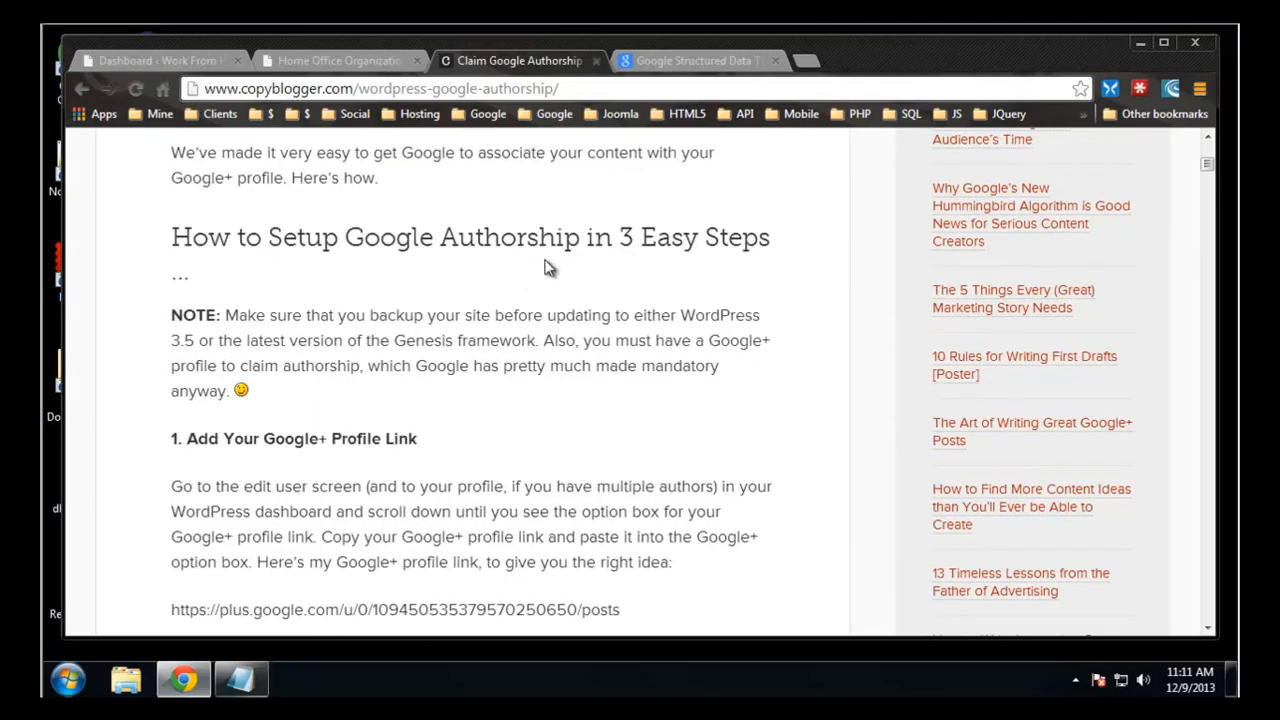
scroll(343, 285, "down", 2)
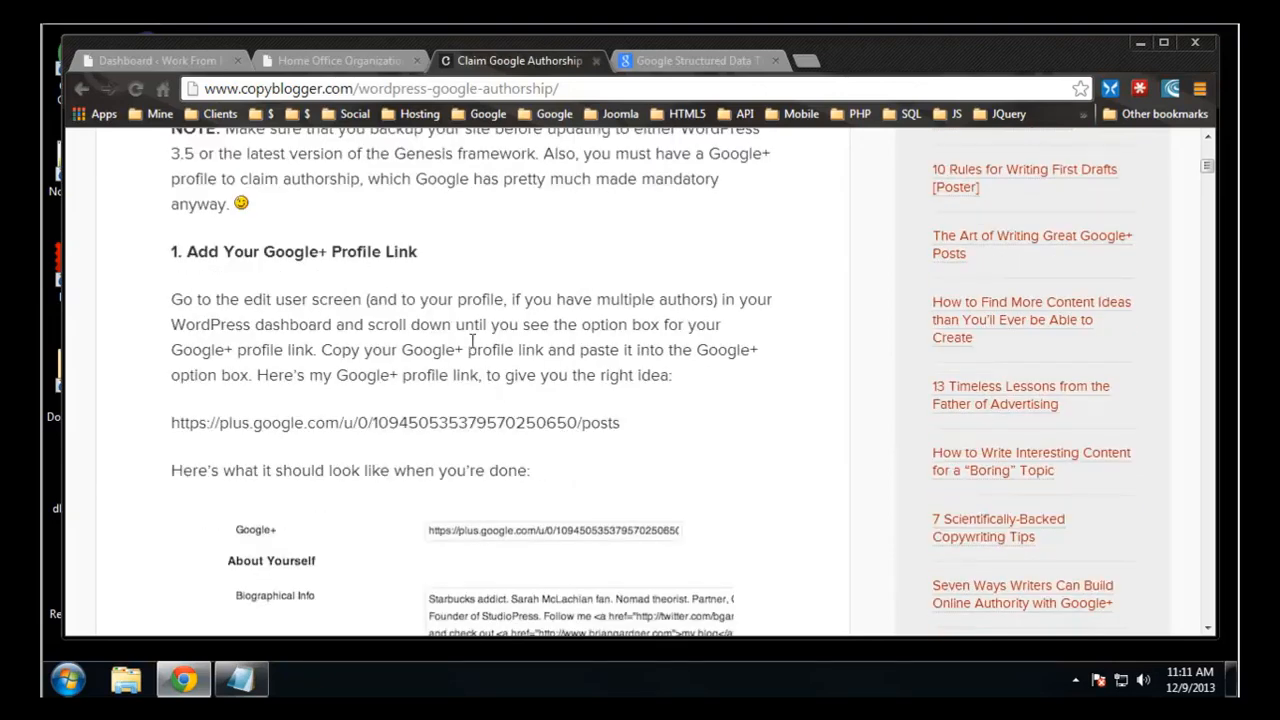
- Examine the article's Google+ profile link instructions, including the example profile fields and the rel="author" source code
left_click_drag(262, 253, 428, 253)
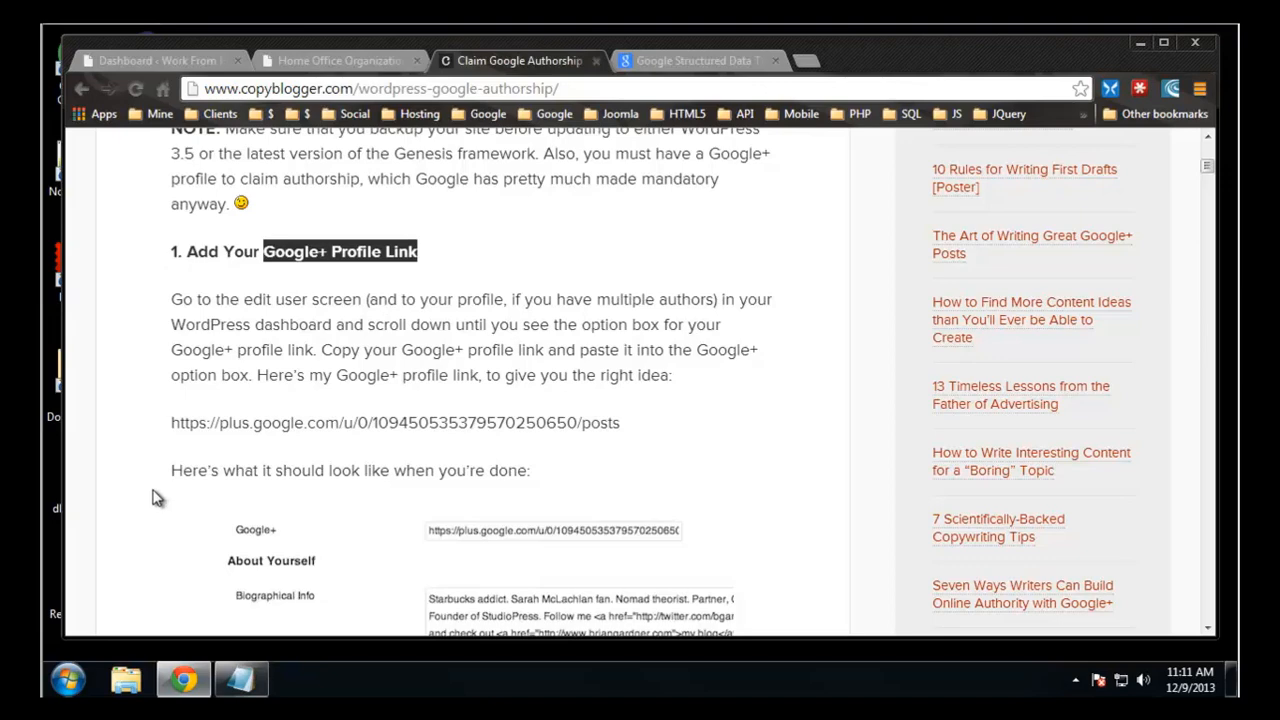
left_click(310, 351)
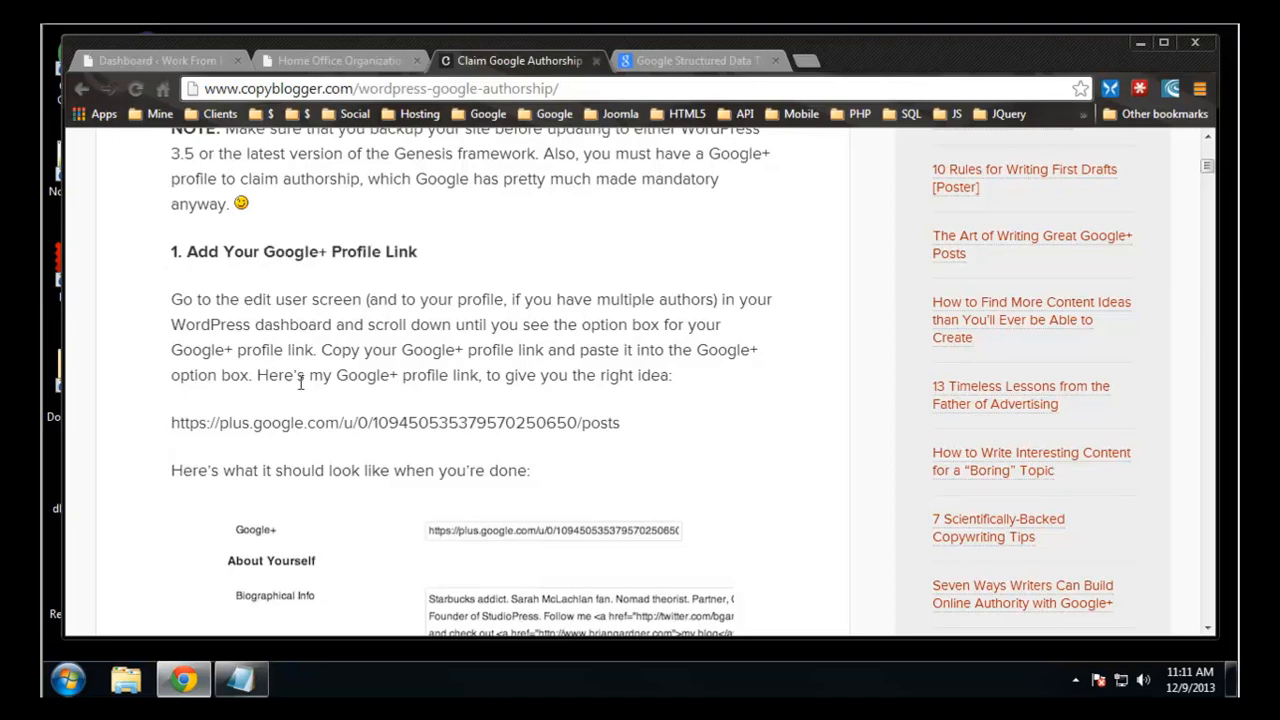
scroll(300, 380, "down", 2)
scroll(393, 288, "down", 8)
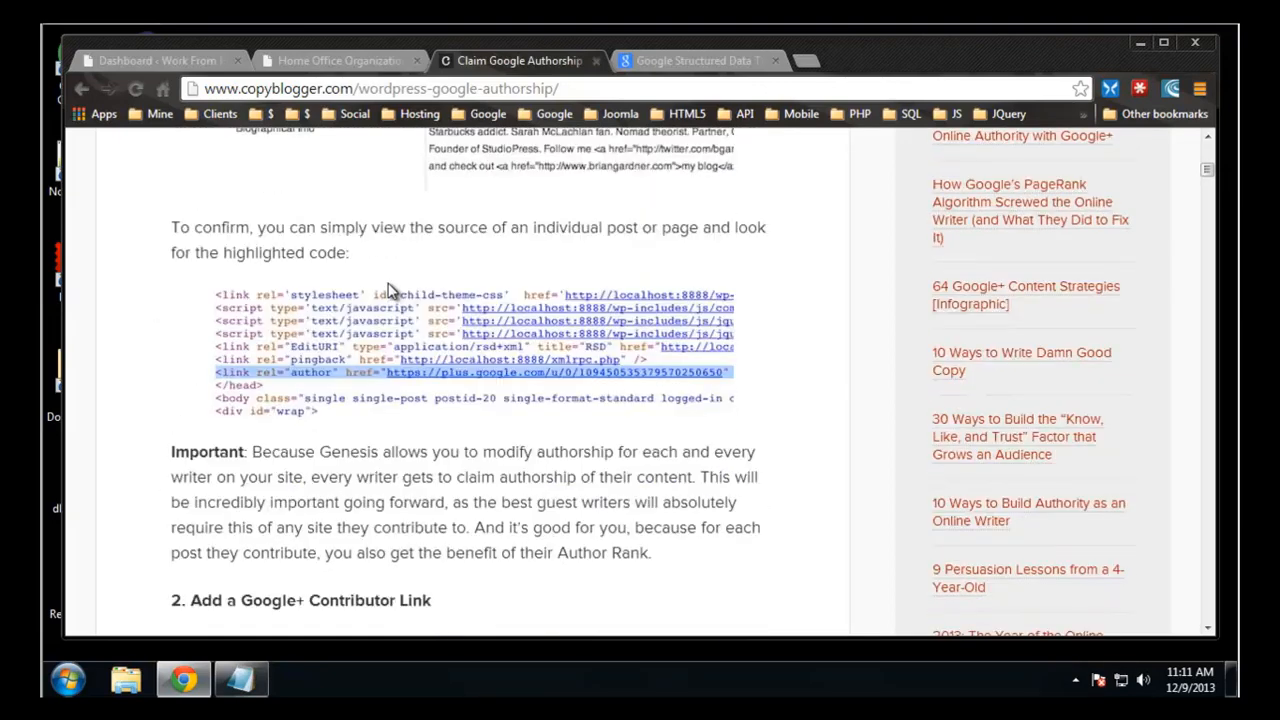
scroll(393, 288, "up", 5)
scroll(393, 288, "up", 4)
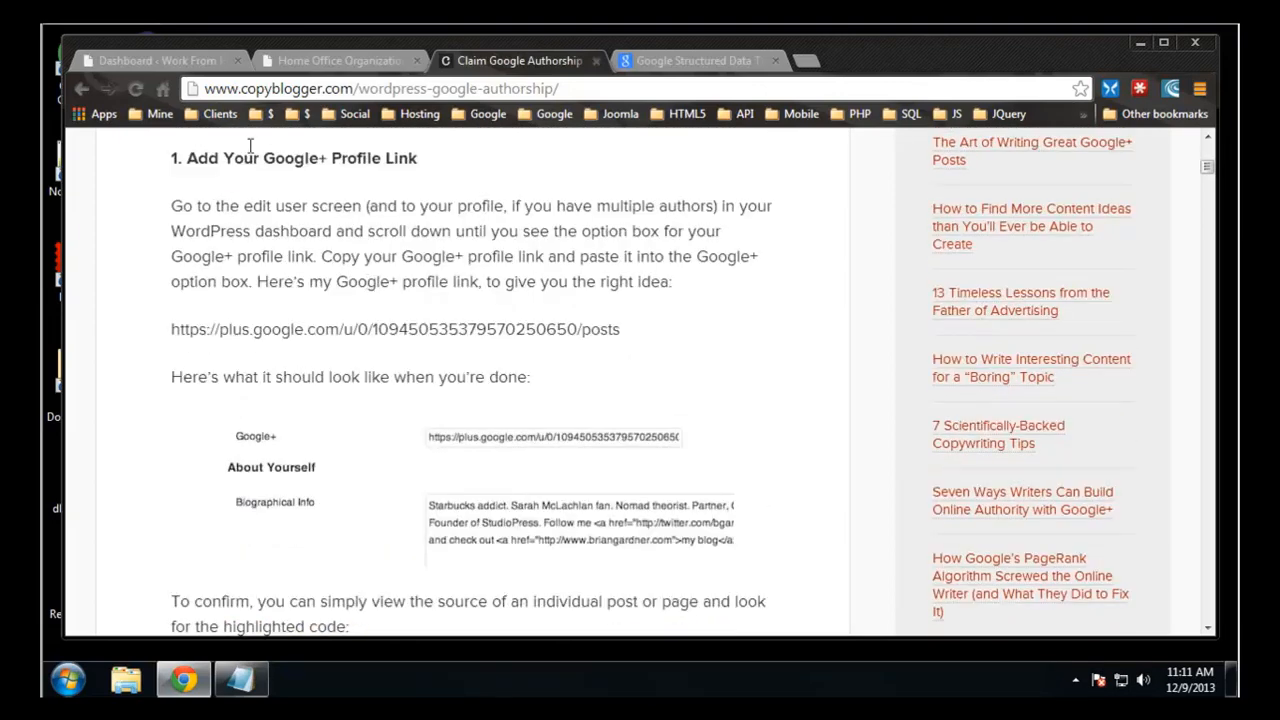
- Open the administrator's user profile in the WordPress dashboard and go to the empty Google+ contact field
left_click(150, 60)
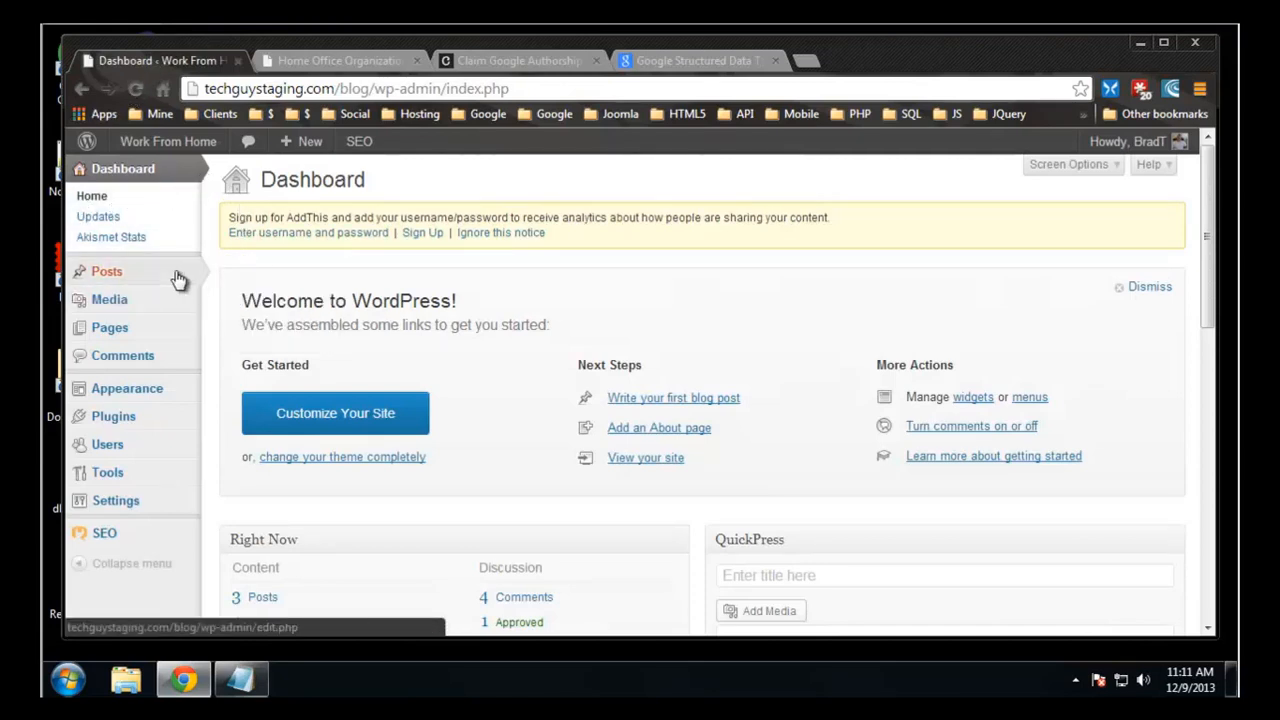
left_click(108, 448)
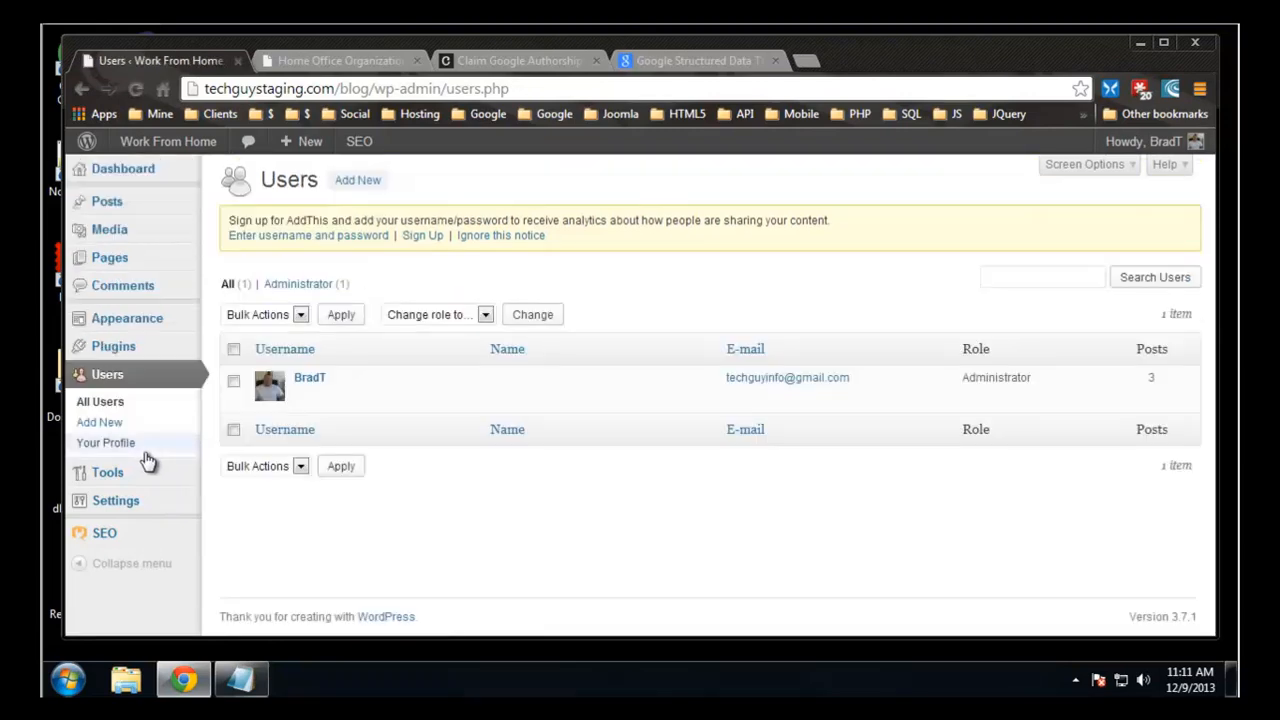
left_click(303, 394)
scroll(362, 358, "down", 1)
scroll(359, 351, "down", 2)
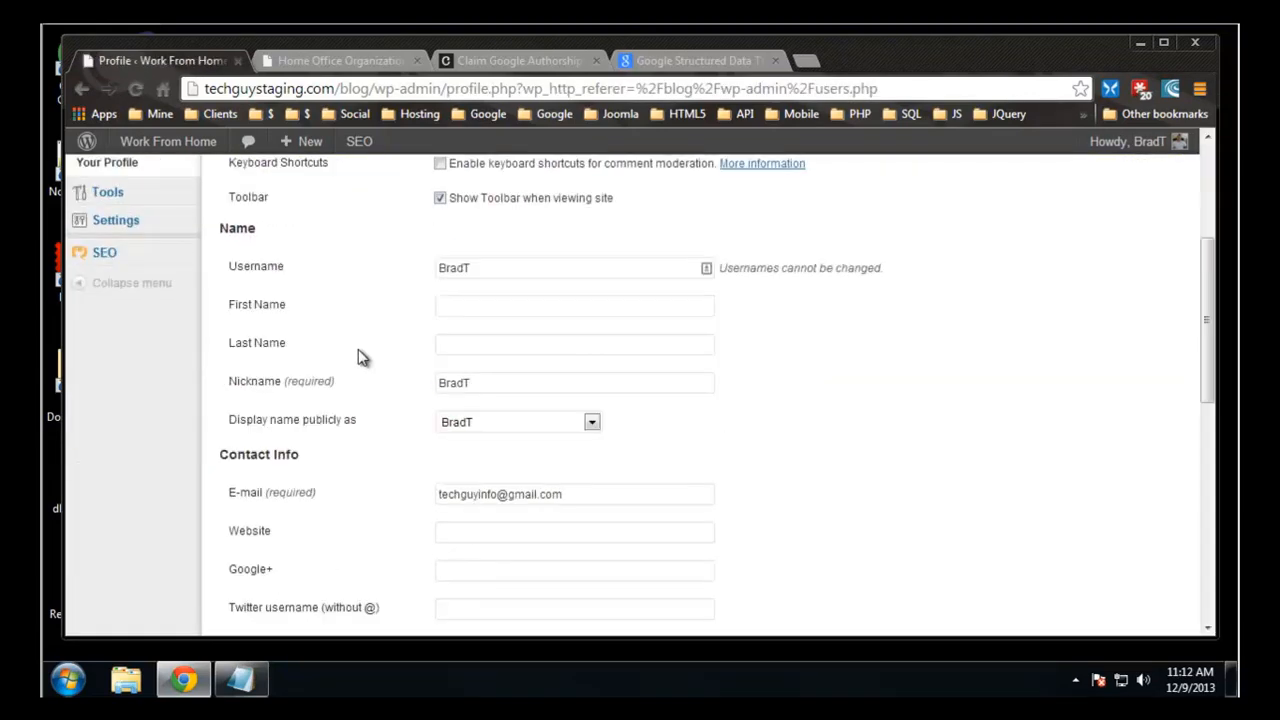
scroll(394, 354, "up", 2)
scroll(397, 357, "down", 3)
scroll(394, 366, "down", 1)
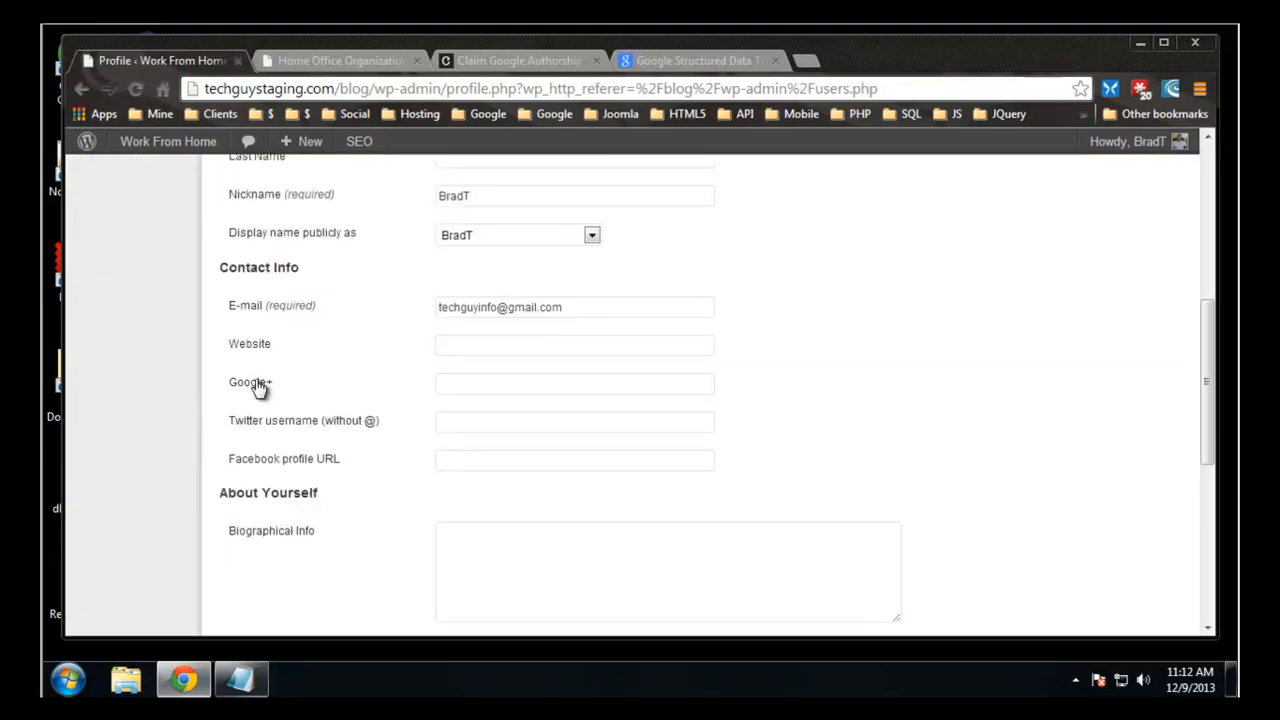
left_click(440, 385)
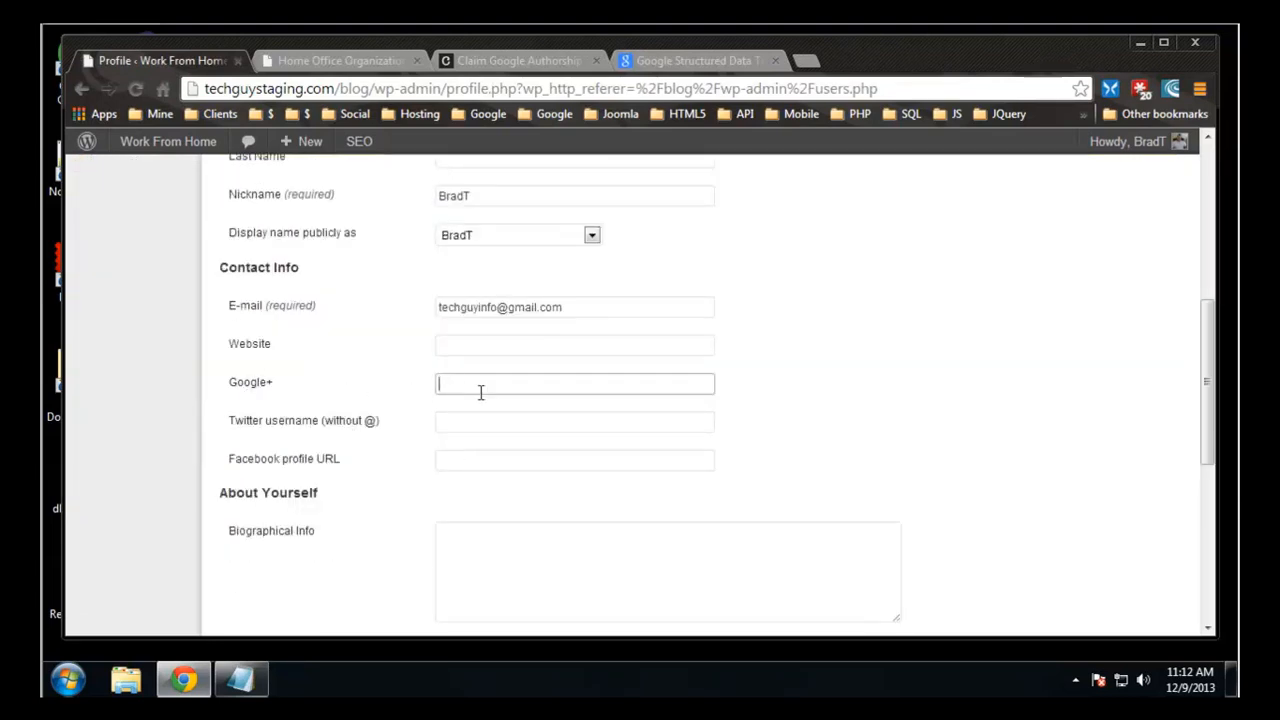
- In the Structured Data Testing Tool's browser tab, search for the author's full name plus "google+" and open the author's Google+ profile
left_click(682, 60)
left_click(630, 90)
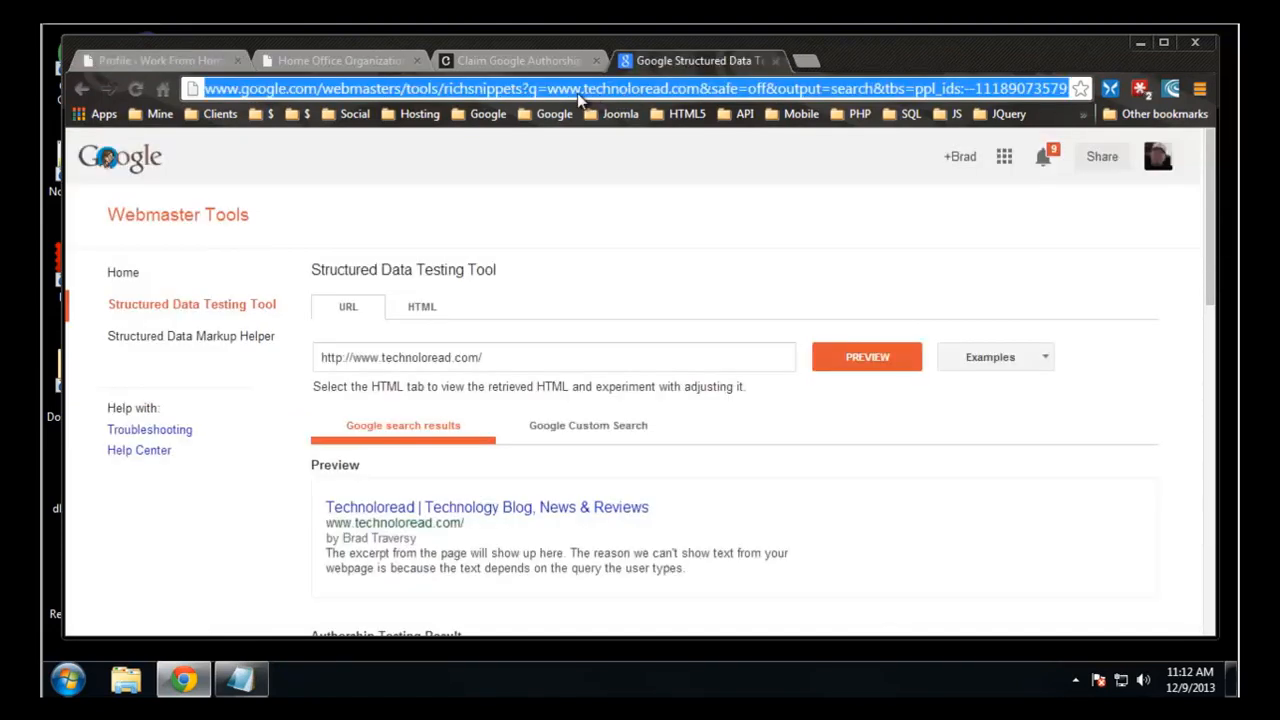
left_click(350, 113)
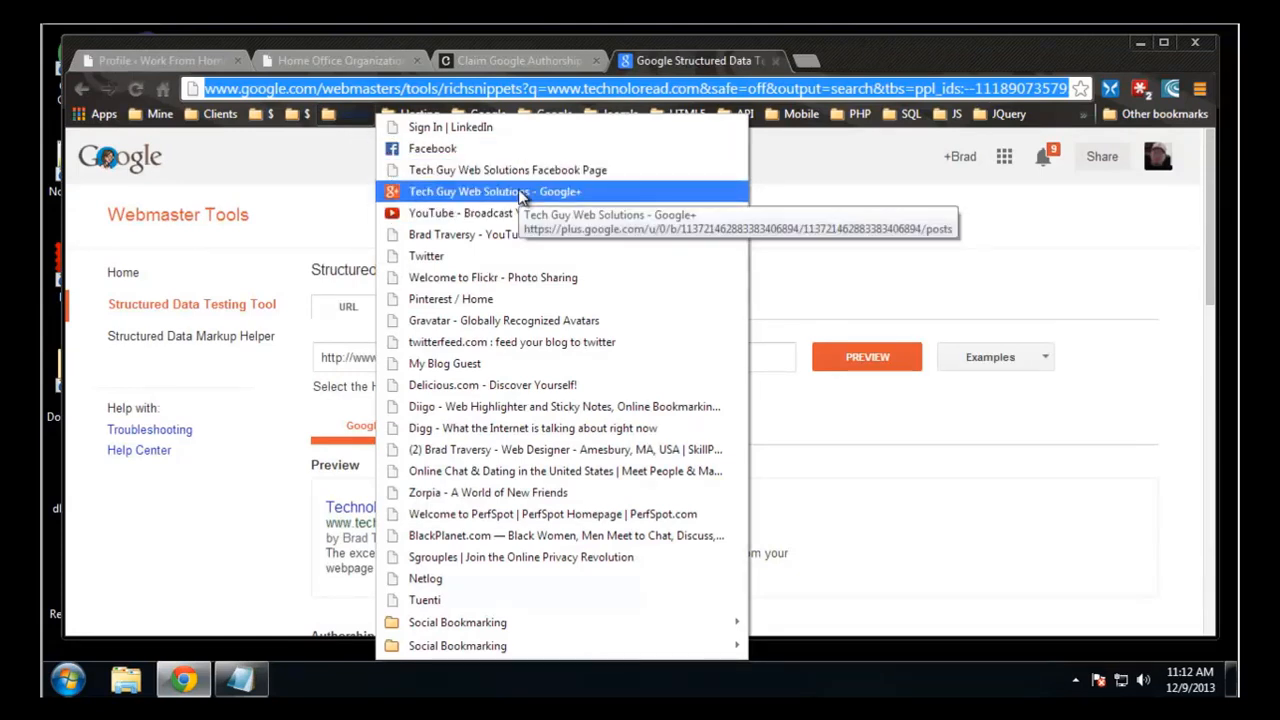
left_click(453, 88)
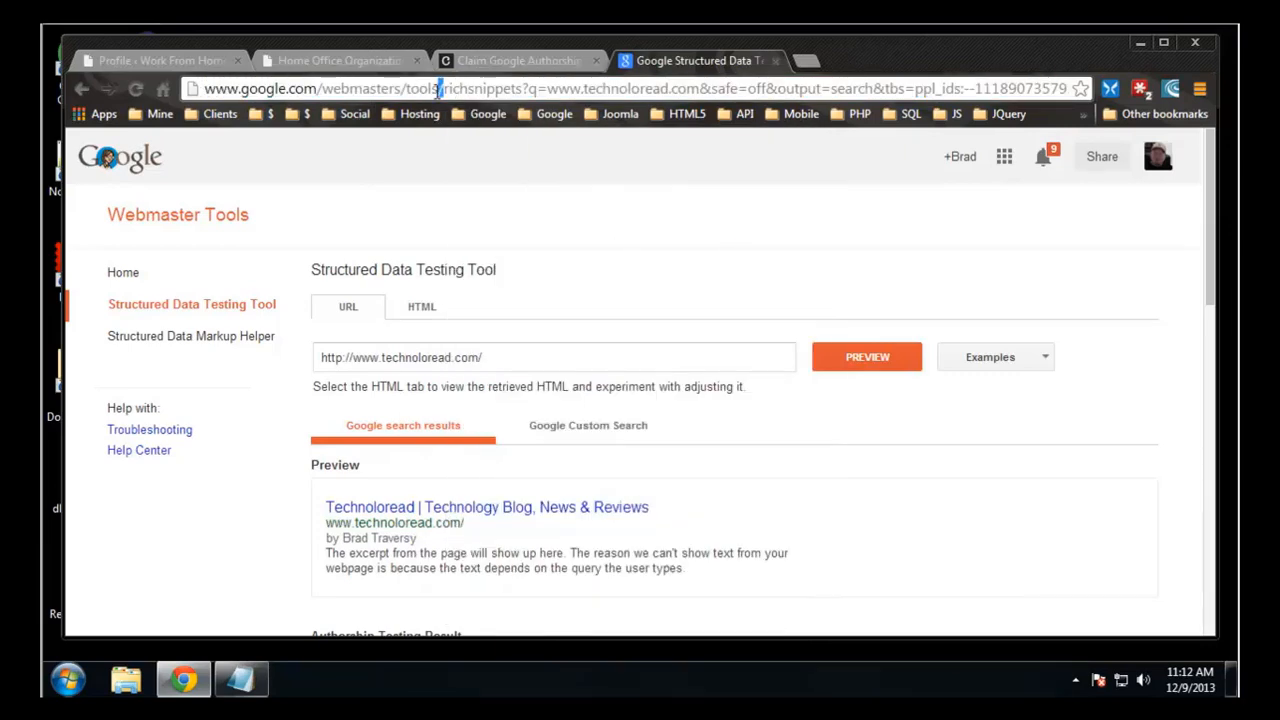
triple_click(437, 88)
type("brad ")
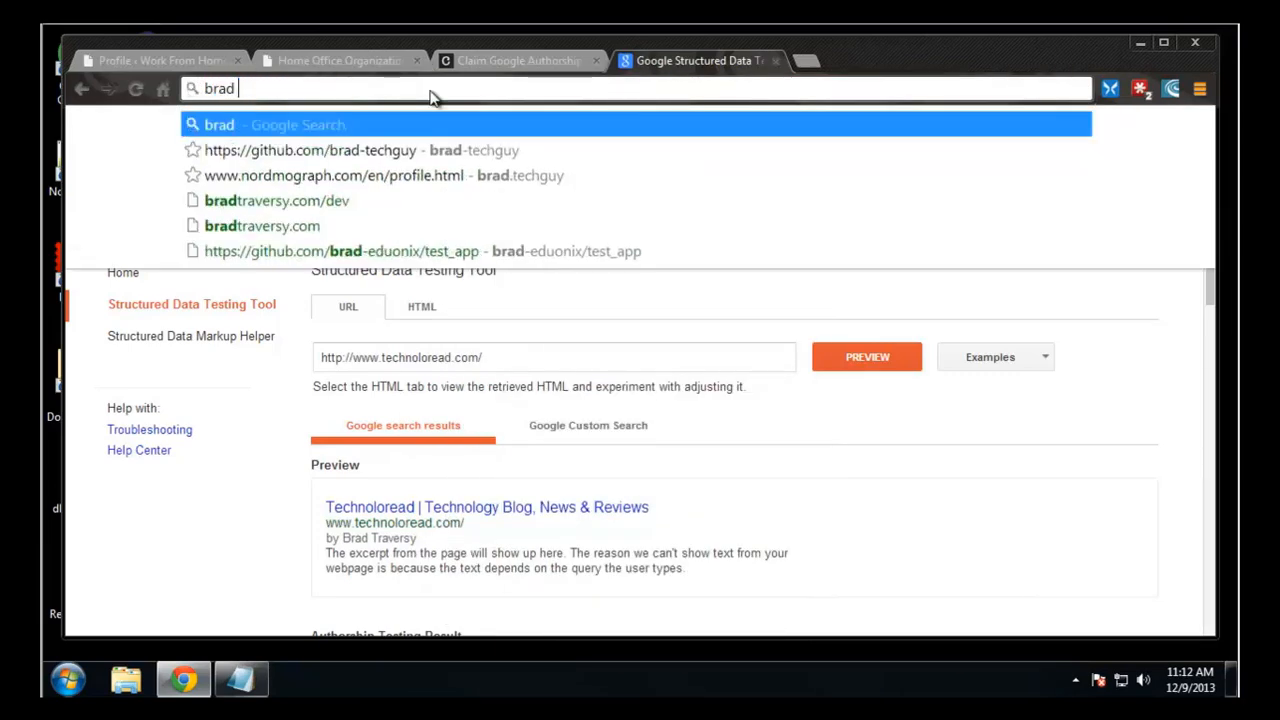
type("traversy")
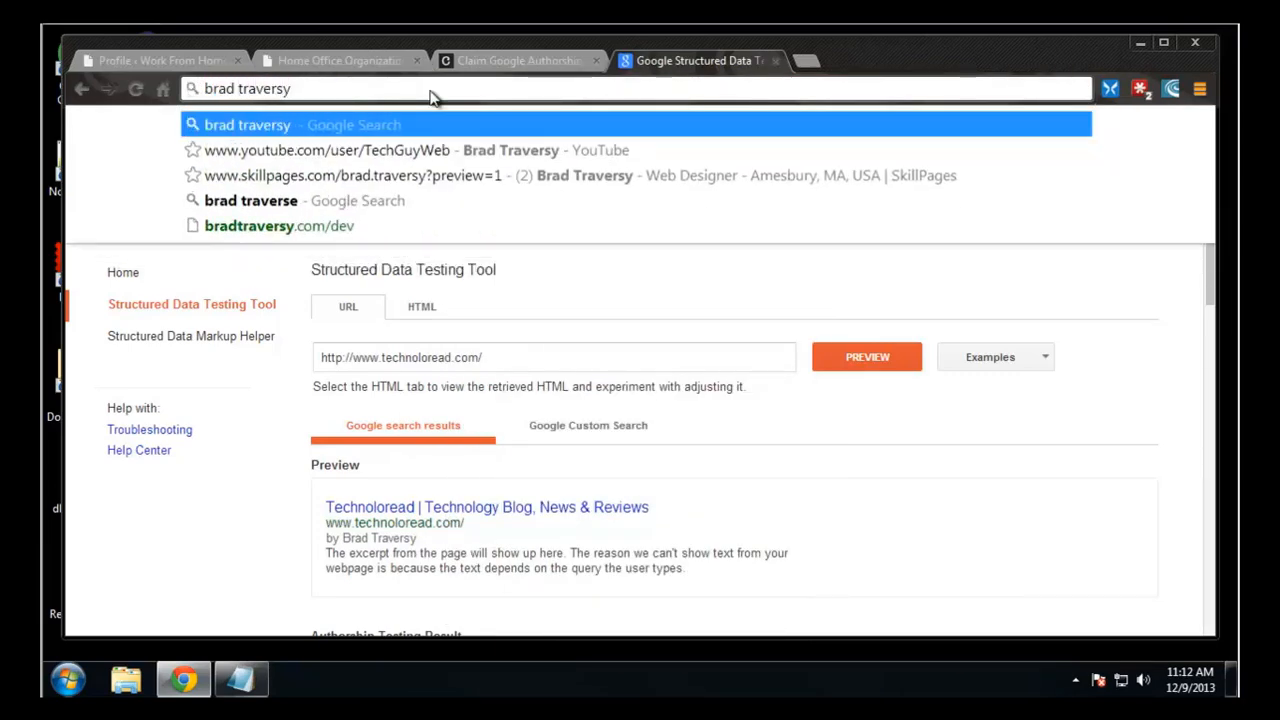
type(" google")
key("BackSpace")
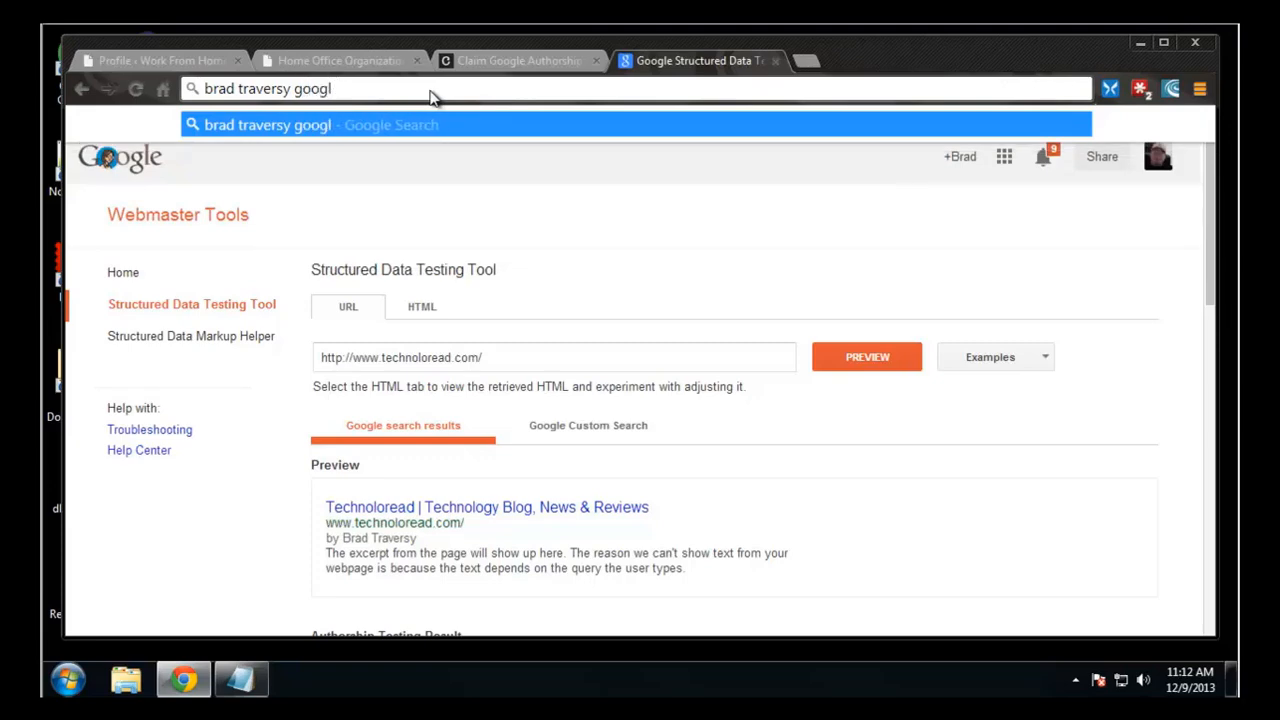
type("+")
key("Return")
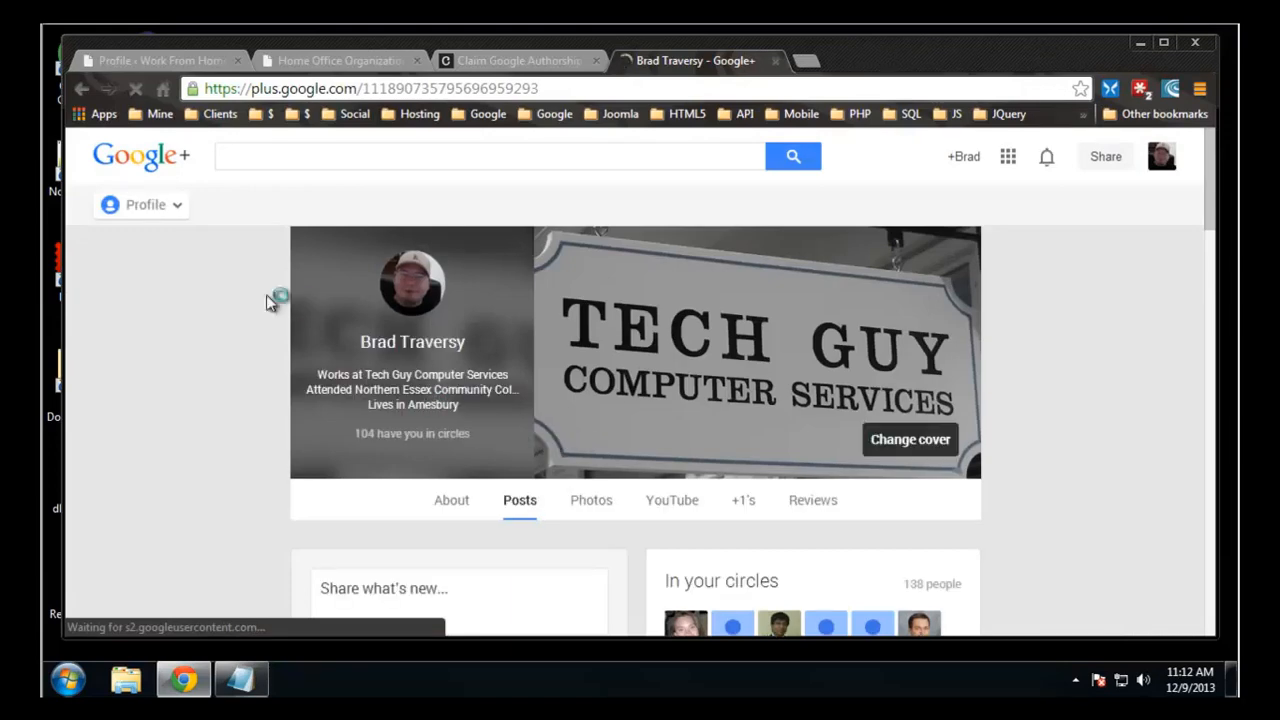
- Look over the Google+ profile page and highlight its posts URL in the address bar
scroll(190, 318, "down", 5)
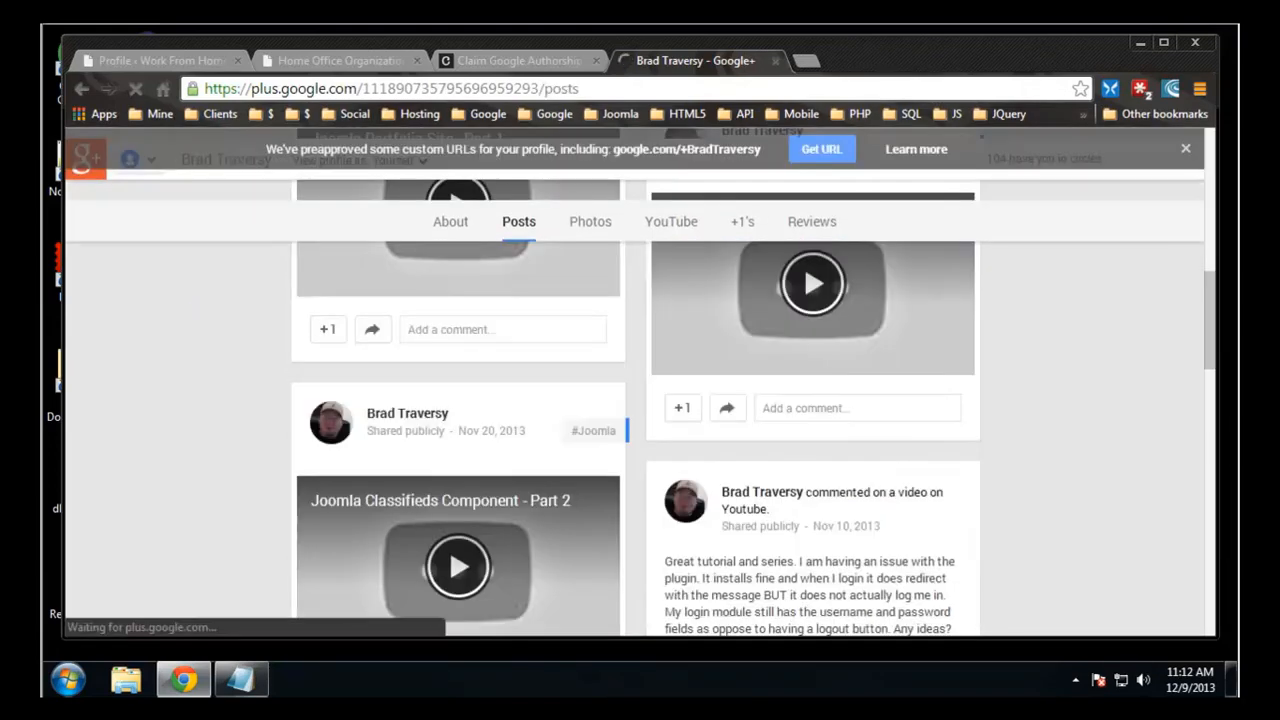
scroll(209, 286, "up", 3)
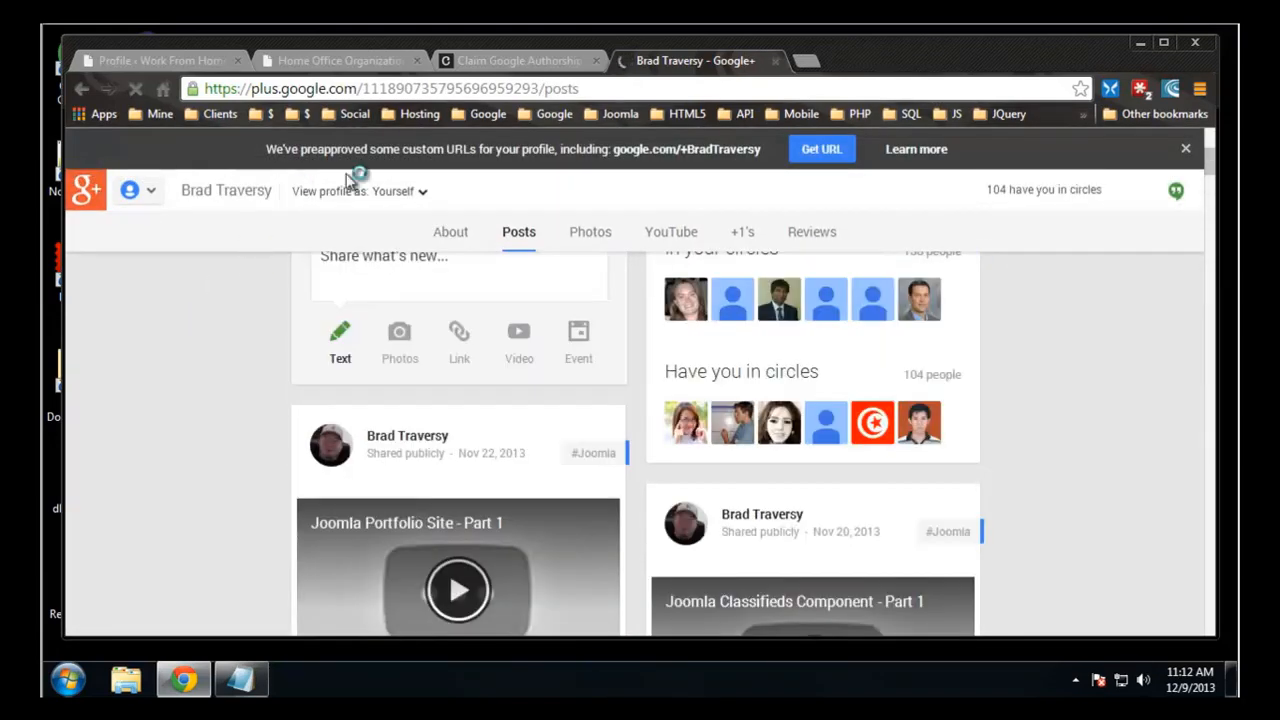
scroll(296, 306, "up", 2)
left_click(291, 88)
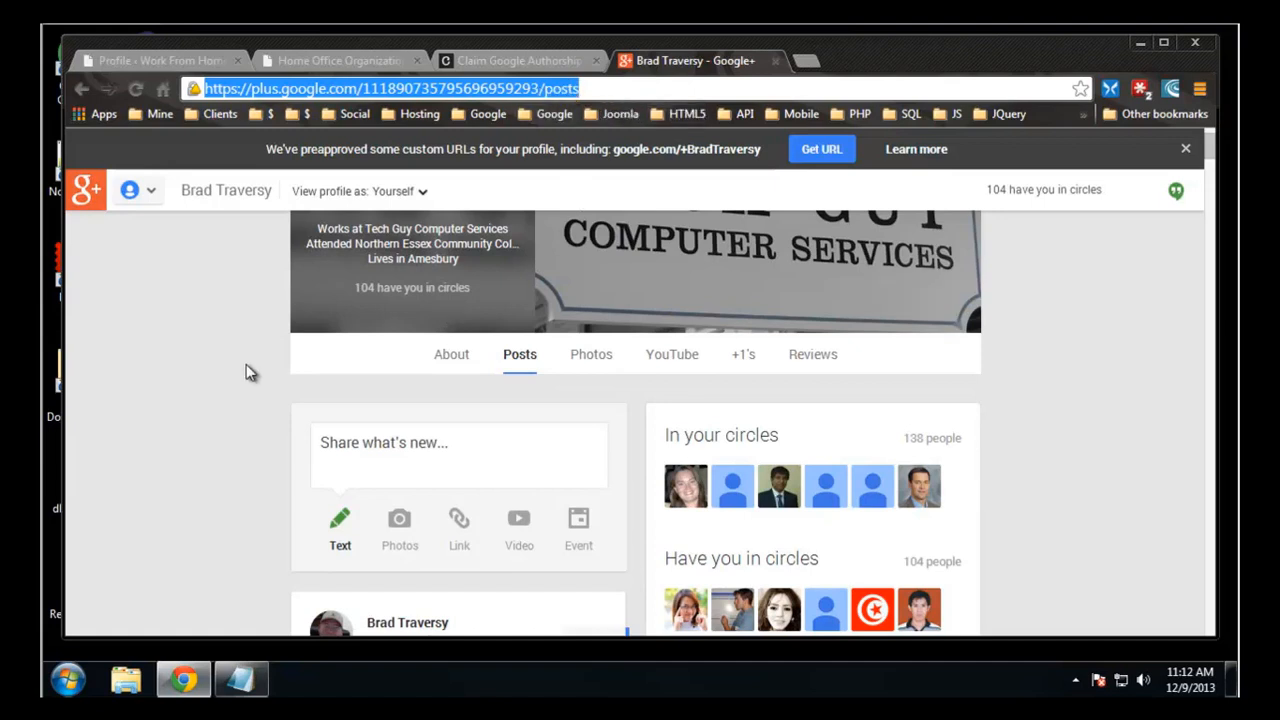
left_click(200, 355)
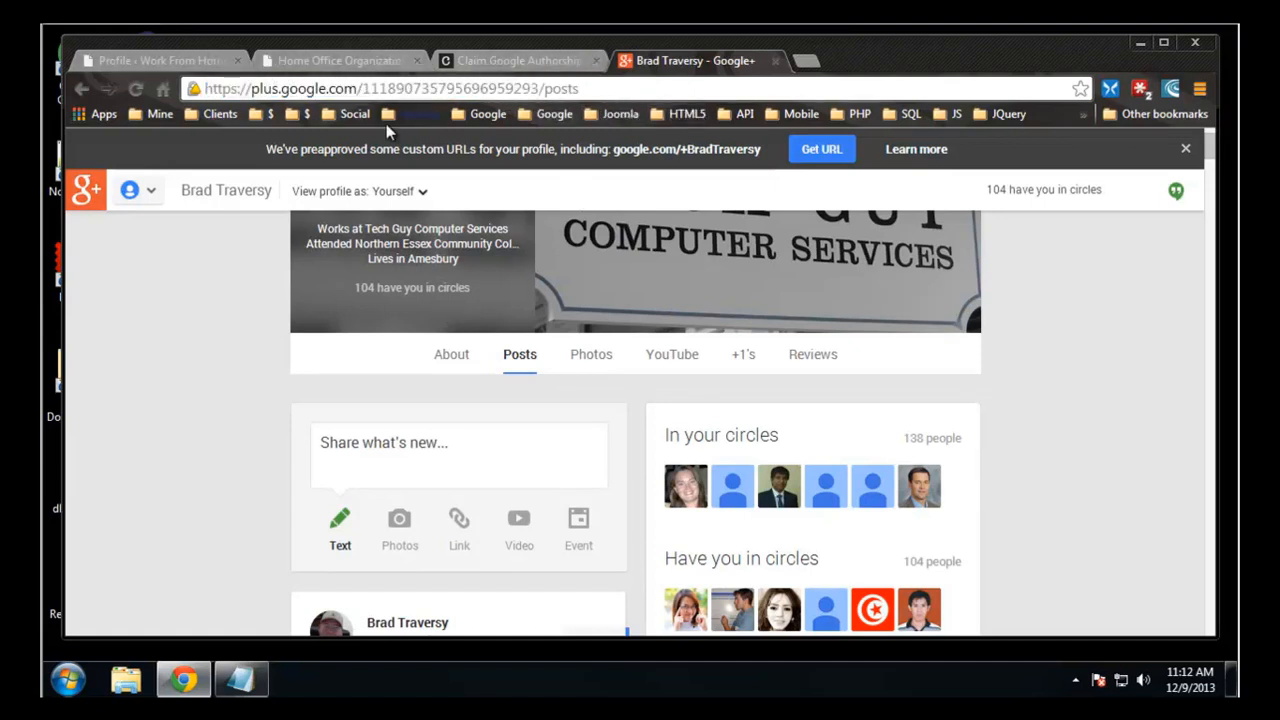
- Return to the WordPress dashboard's profile page and open the Google+ section of the Yoast SEO Social settings
left_click(200, 60)
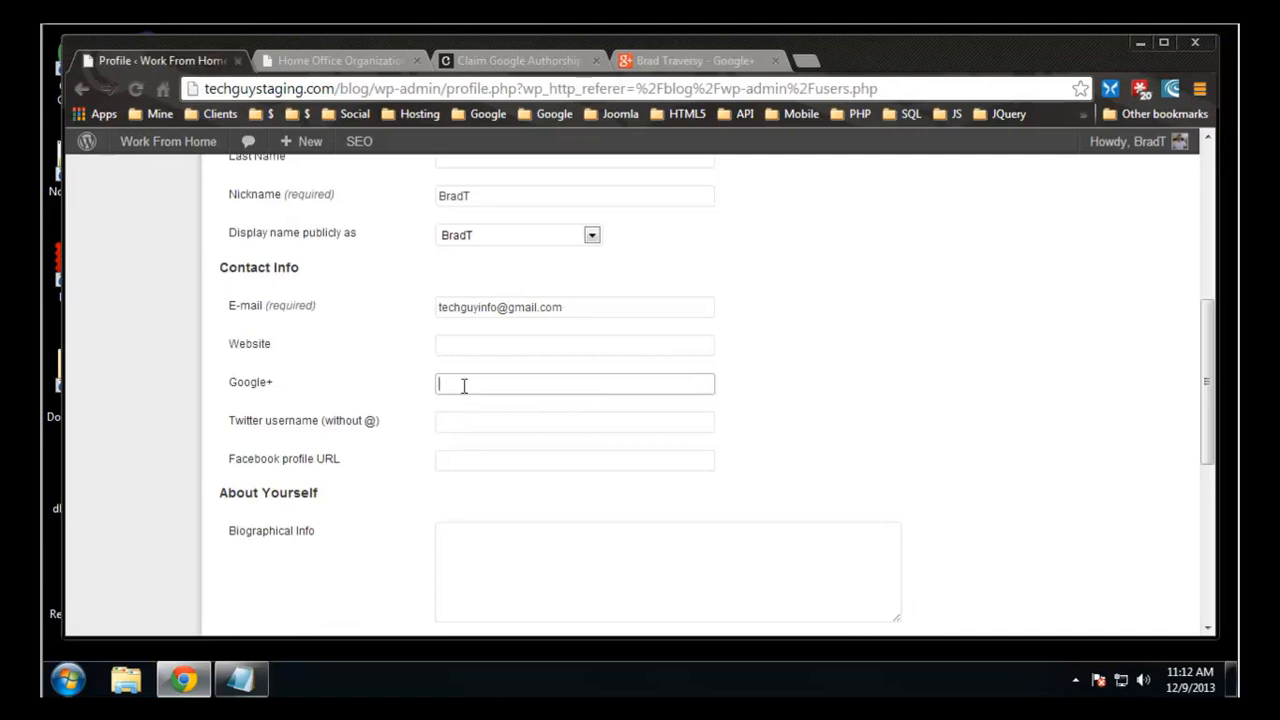
scroll(340, 420, "up", 3)
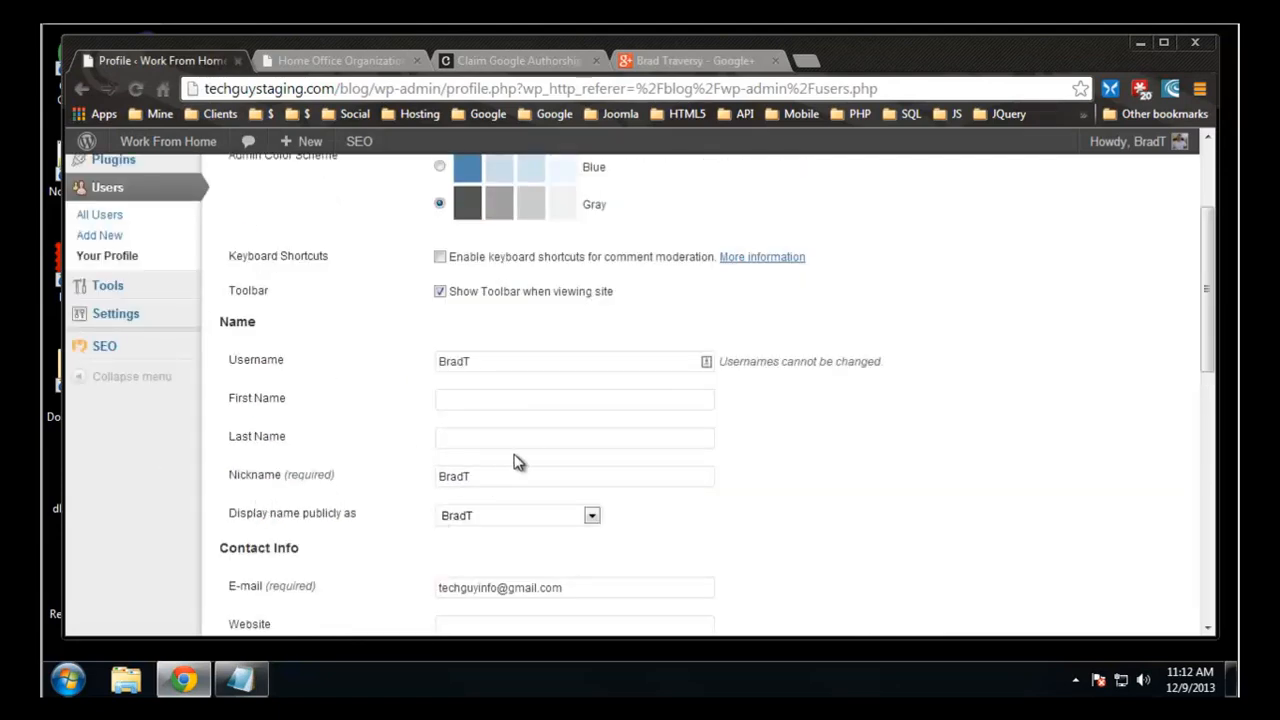
scroll(517, 461, "up", 2)
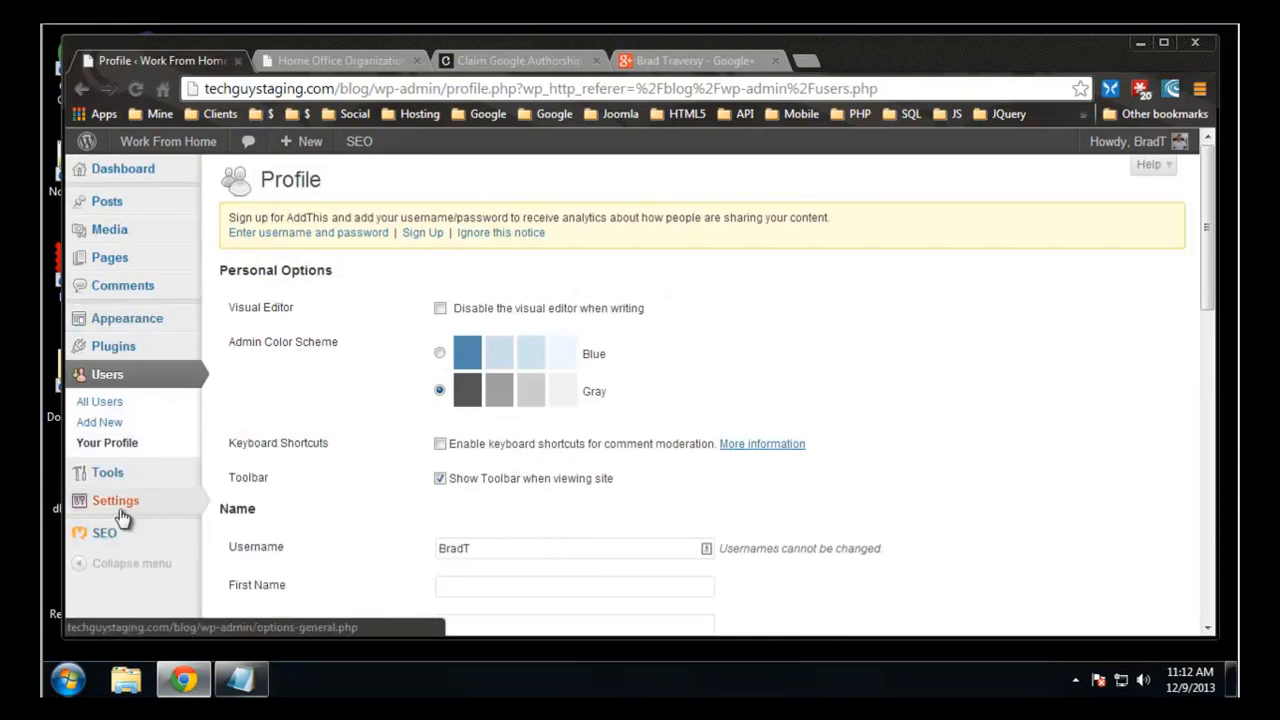
mouse_move(104, 537)
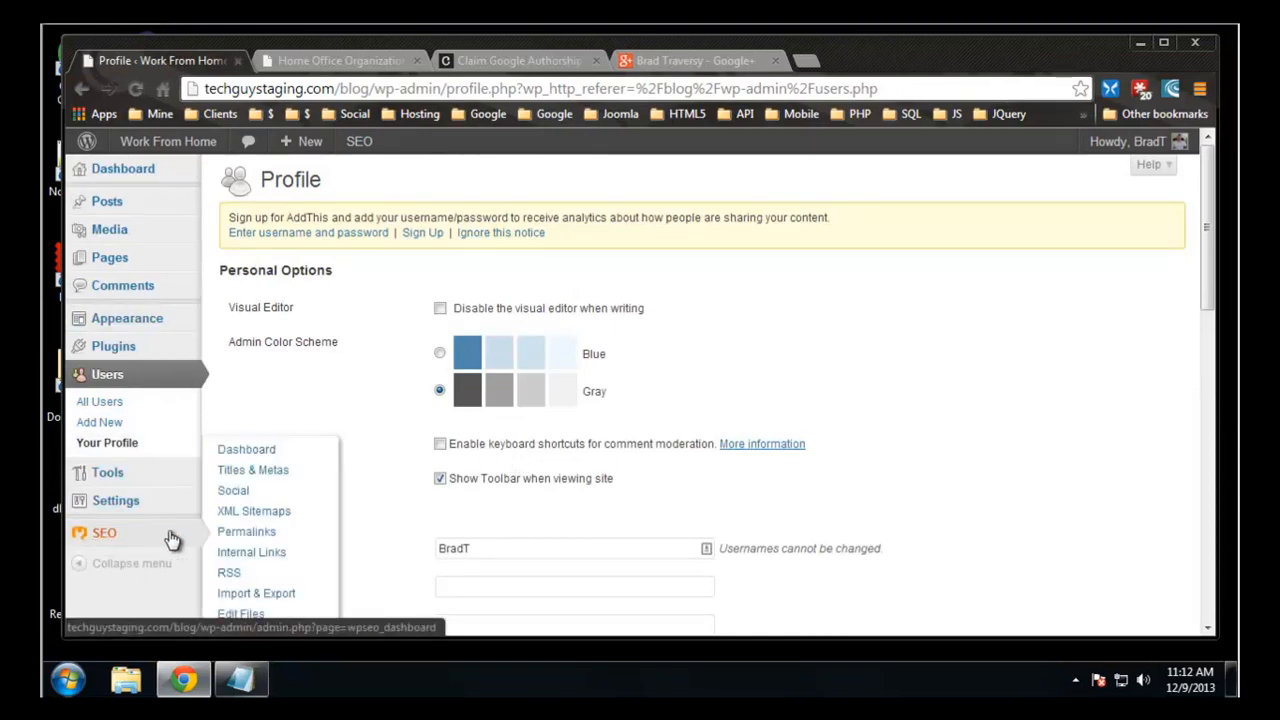
left_click(247, 496)
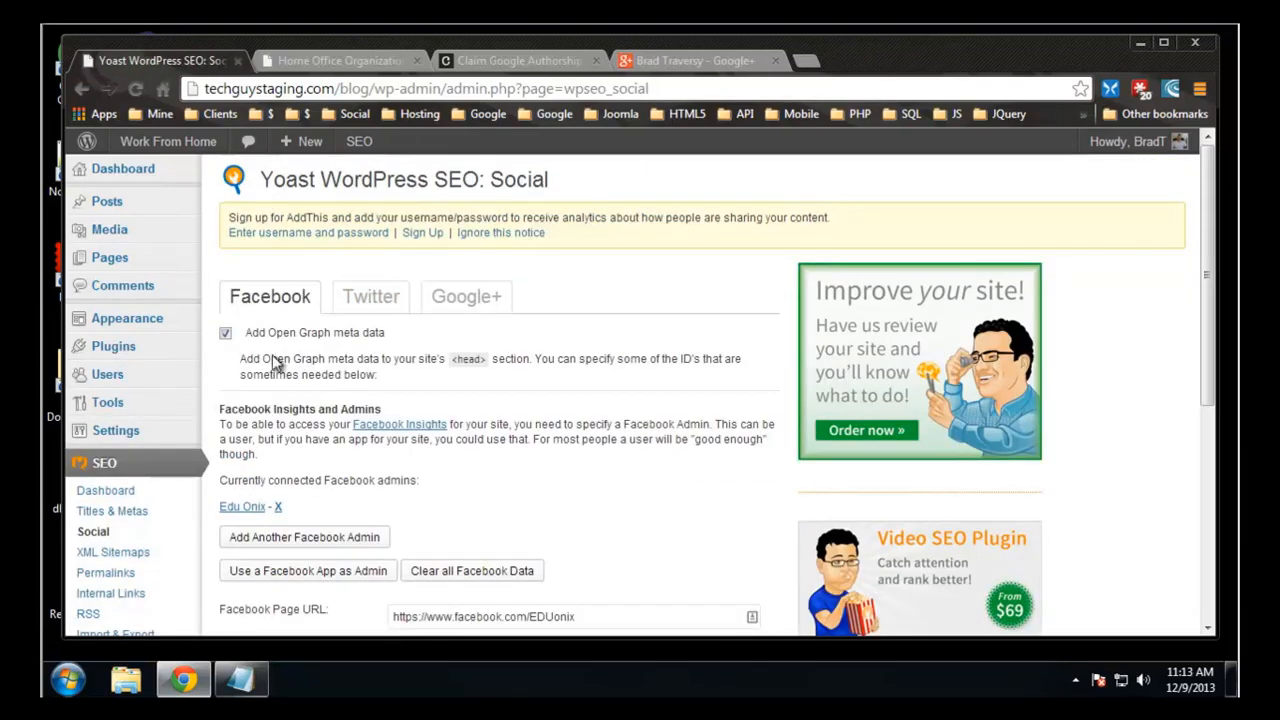
left_click(500, 297)
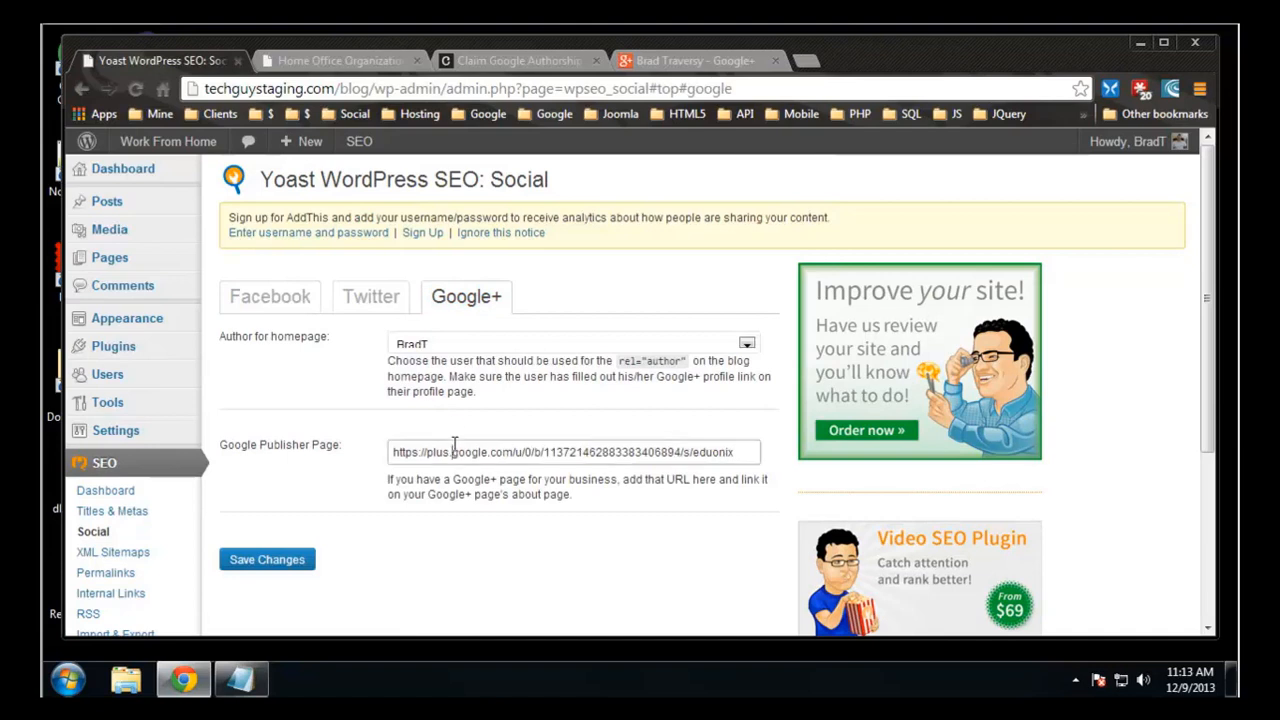
- Check the end of the Google Publisher Page URL and select the administrator's account as author for the homepage
left_click(729, 452)
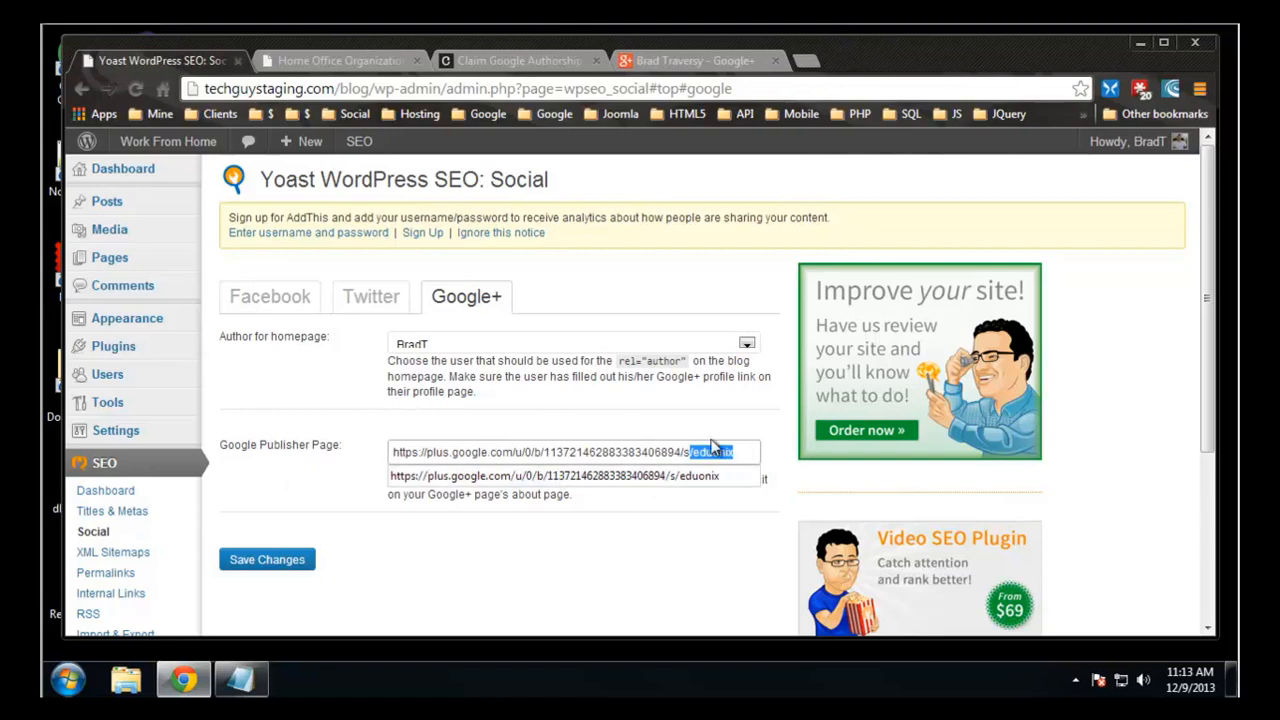
left_click(746, 345)
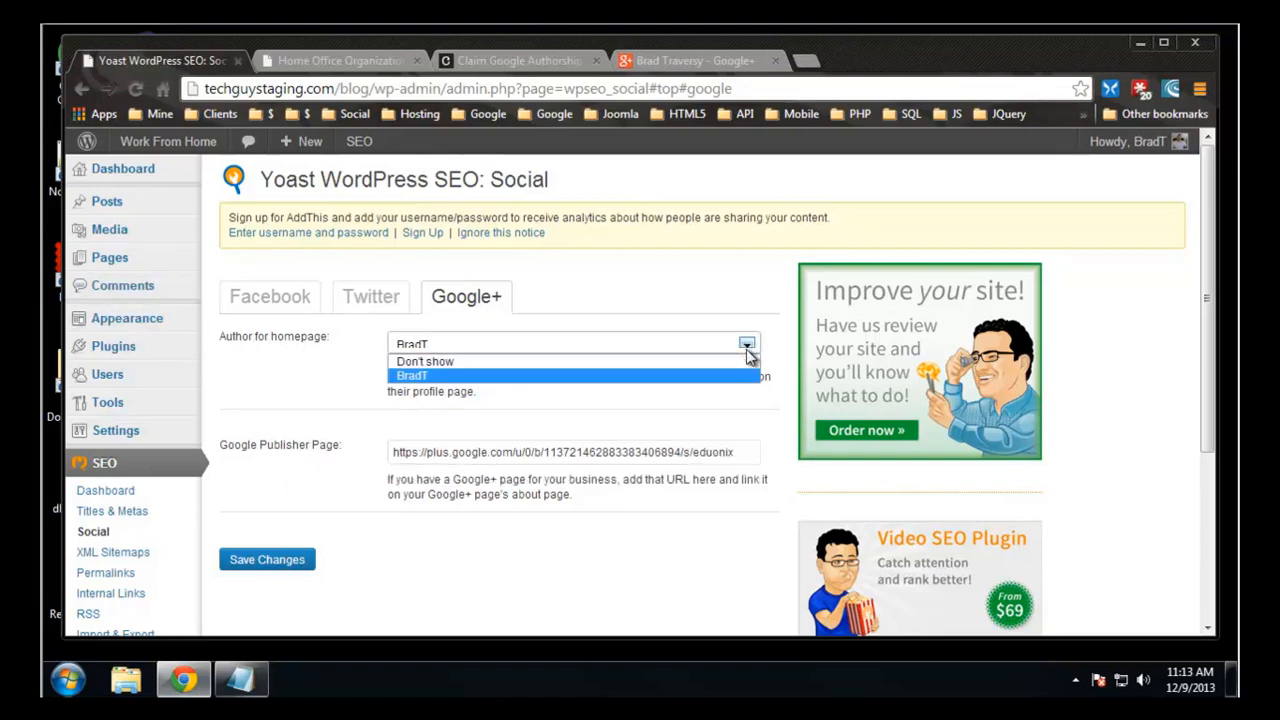
left_click(418, 377)
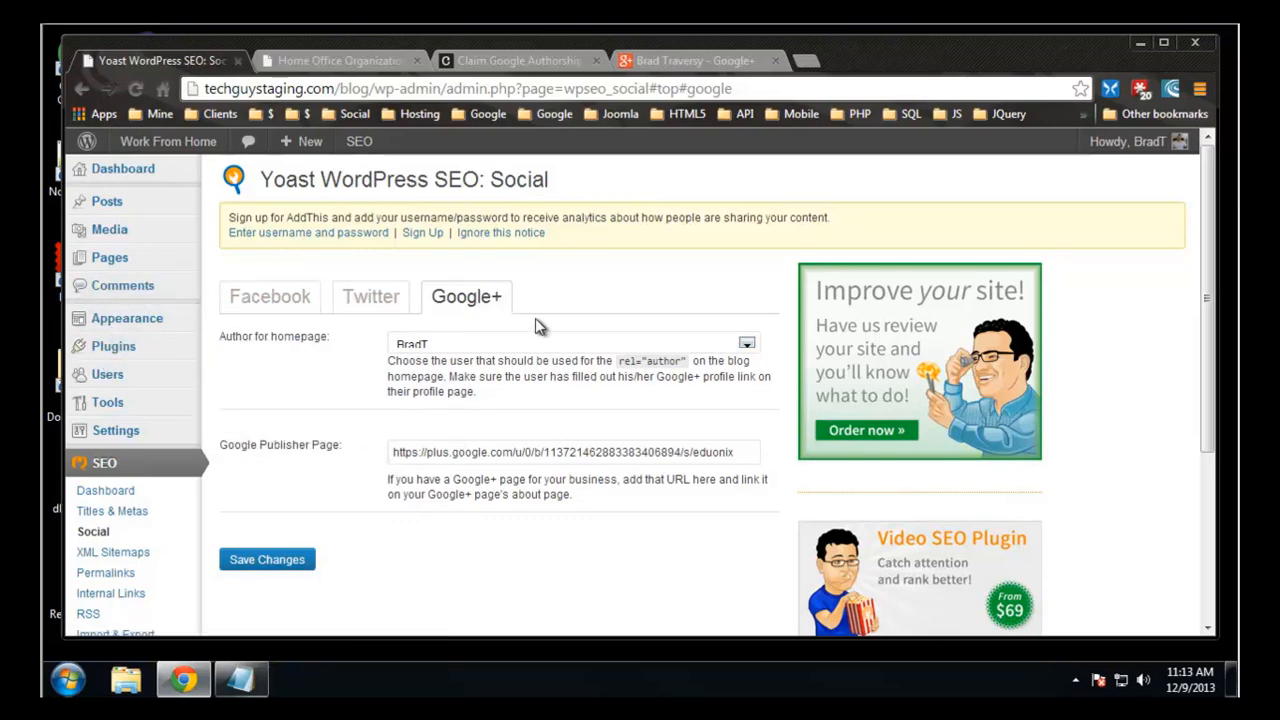
- Return to the Copyblogger authorship article and examine its highlighted rel="author" source code example
left_click(368, 62)
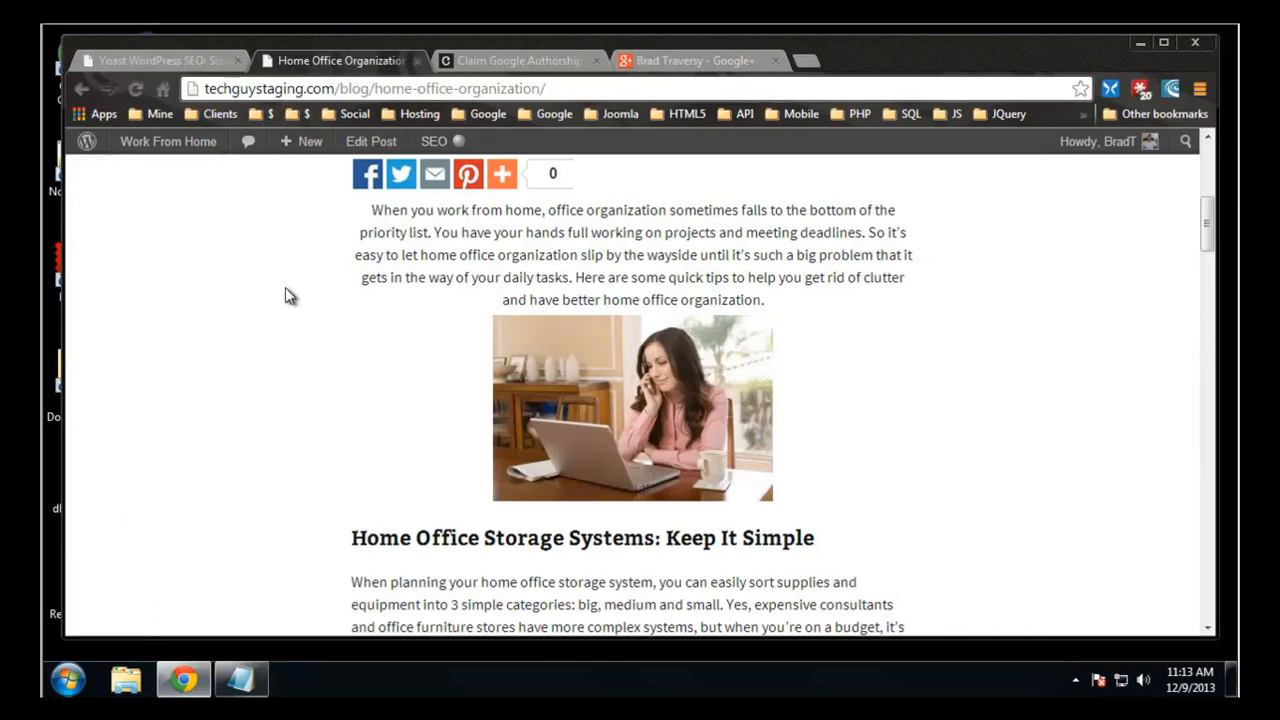
left_click(503, 57)
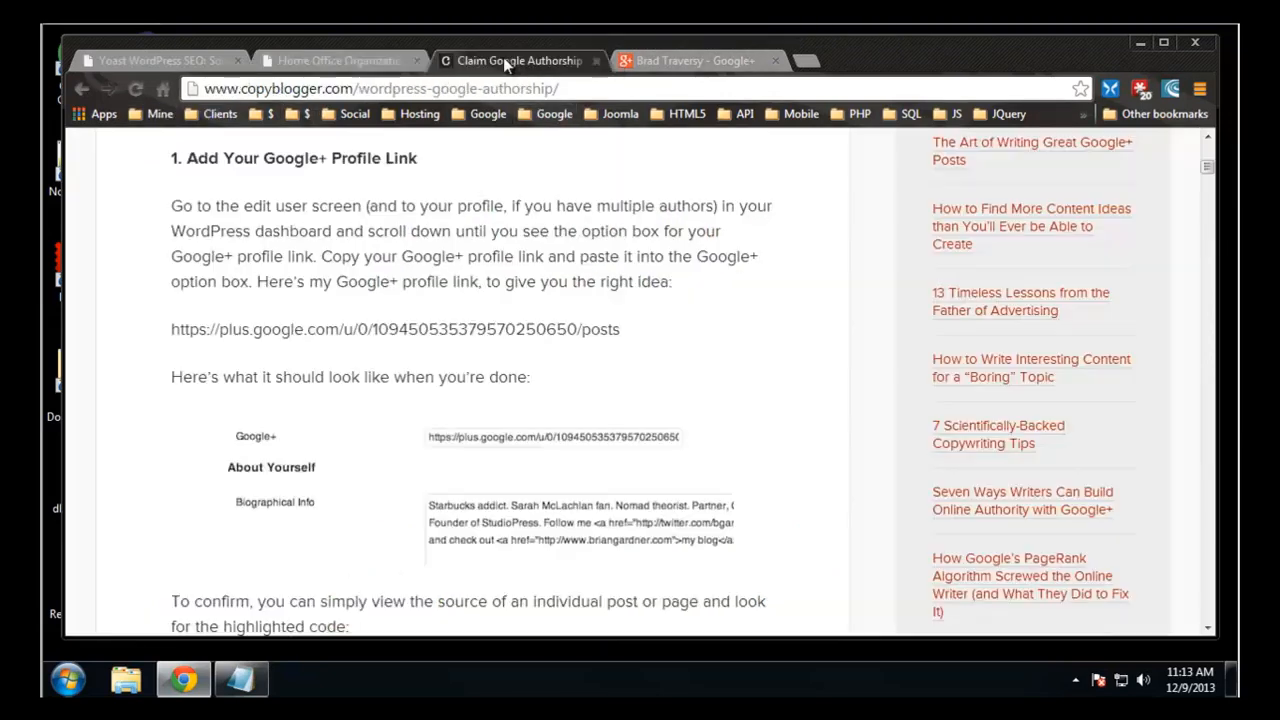
scroll(720, 323, "down", 4)
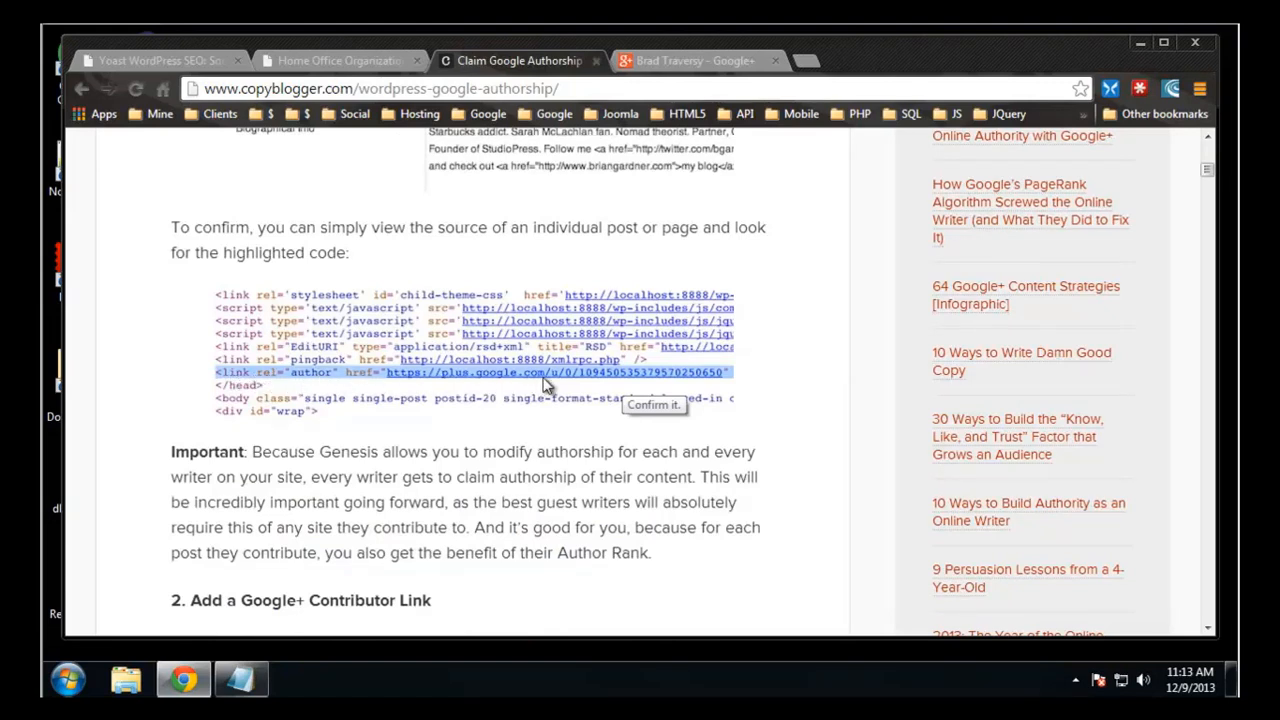
- Go back to the published Home Office Organization post and open its page source
left_click(330, 61)
scroll(251, 314, "up", 5)
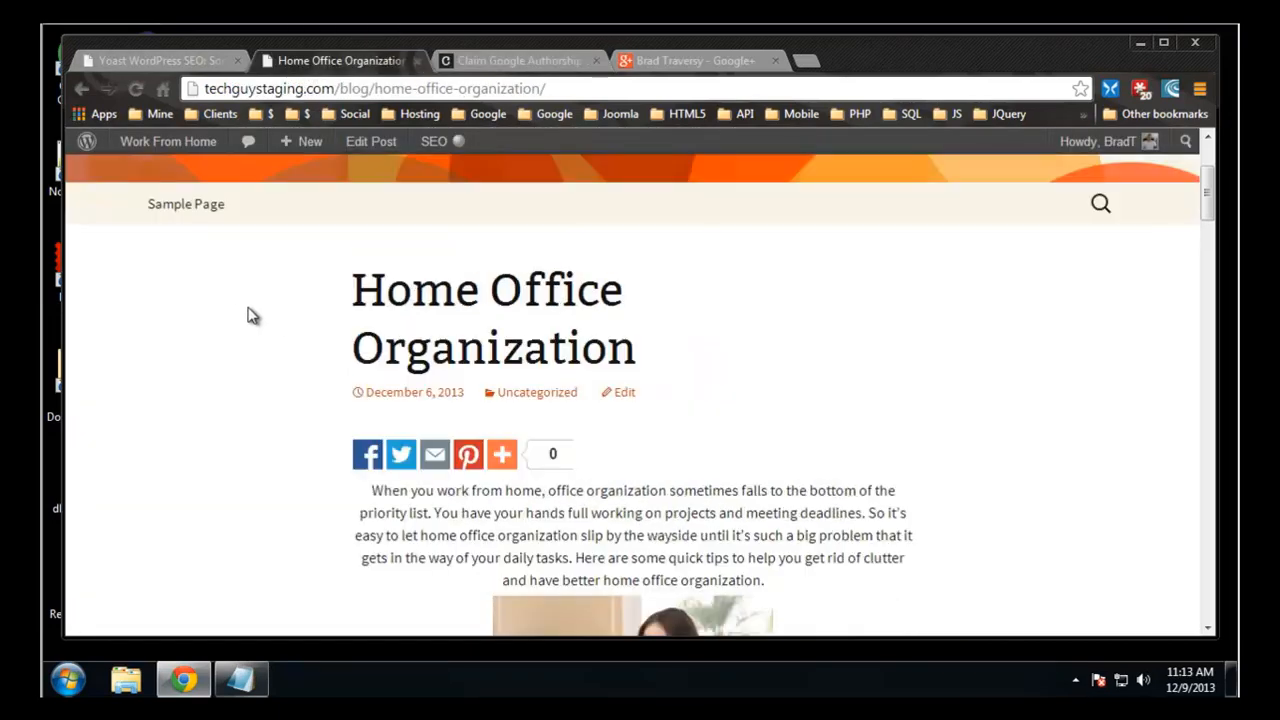
scroll(195, 505, "down", 2)
scroll(186, 503, "down", 3)
key("ctrl+u")
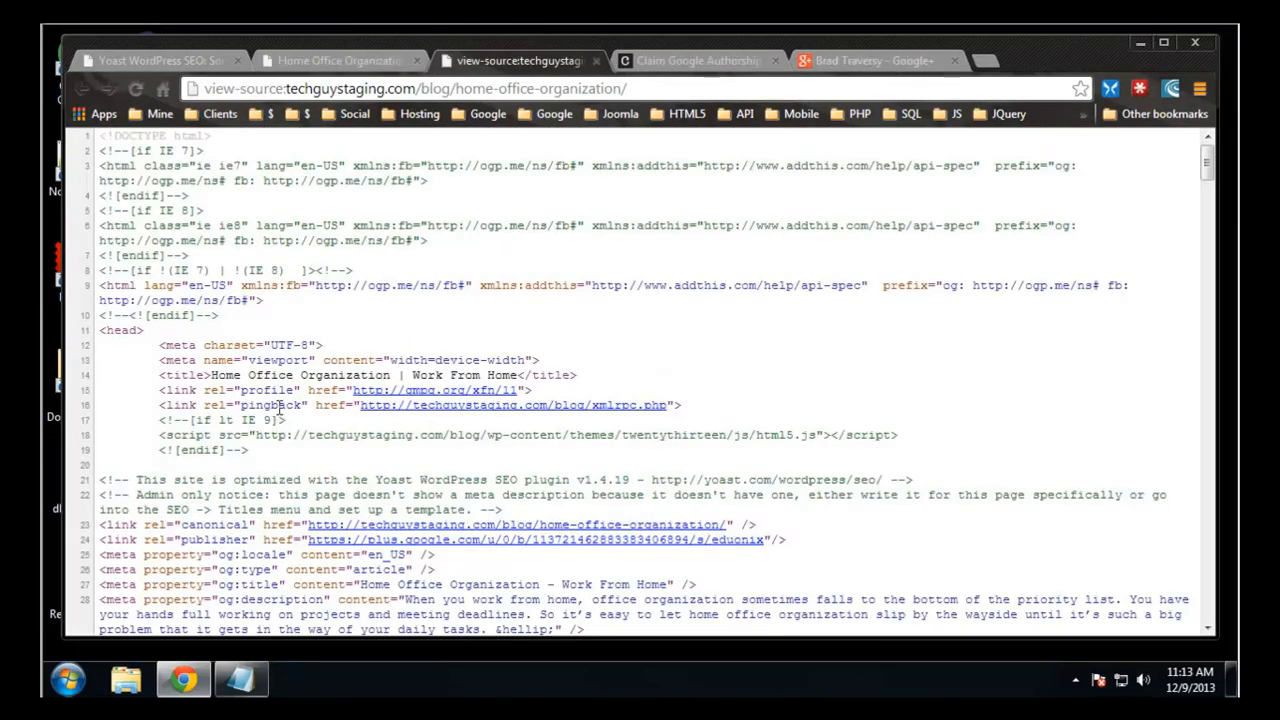
- Search the post's page source for rel="auth and highlight the rel="author attribute in the entry metadata
scroll(285, 398, "down", 4)
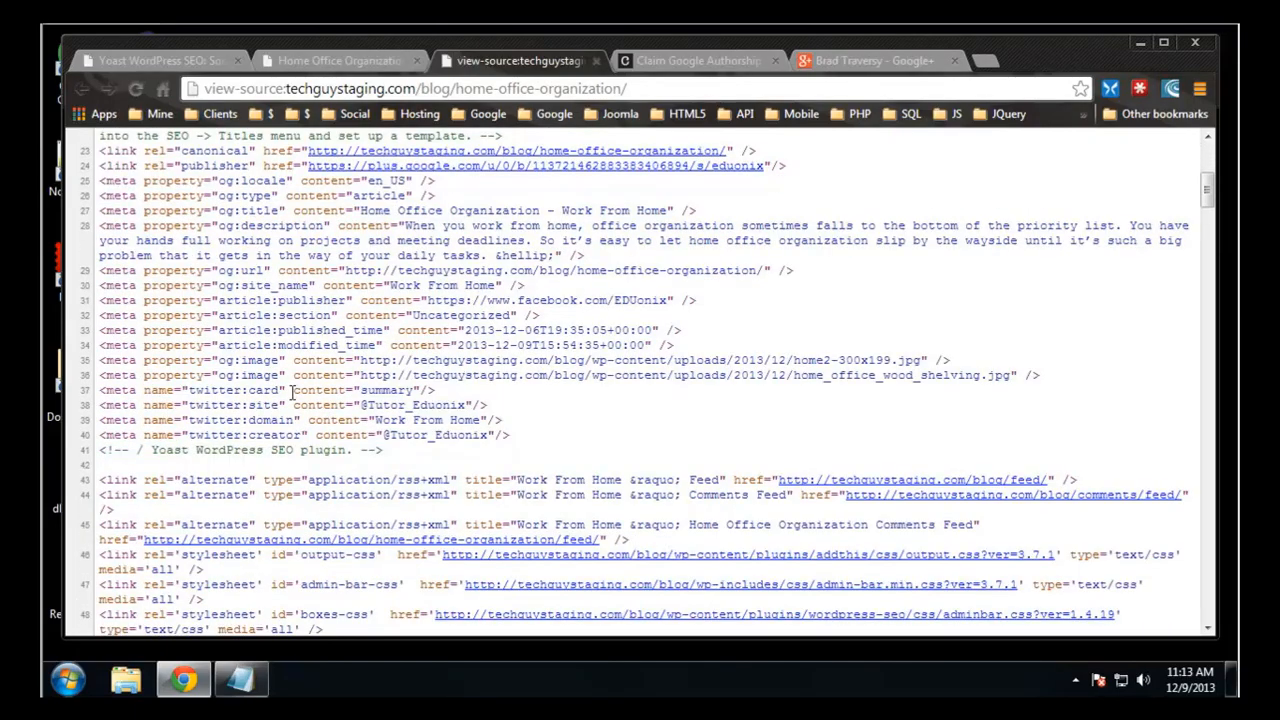
scroll(295, 394, "down", 1)
scroll(311, 365, "down", 2)
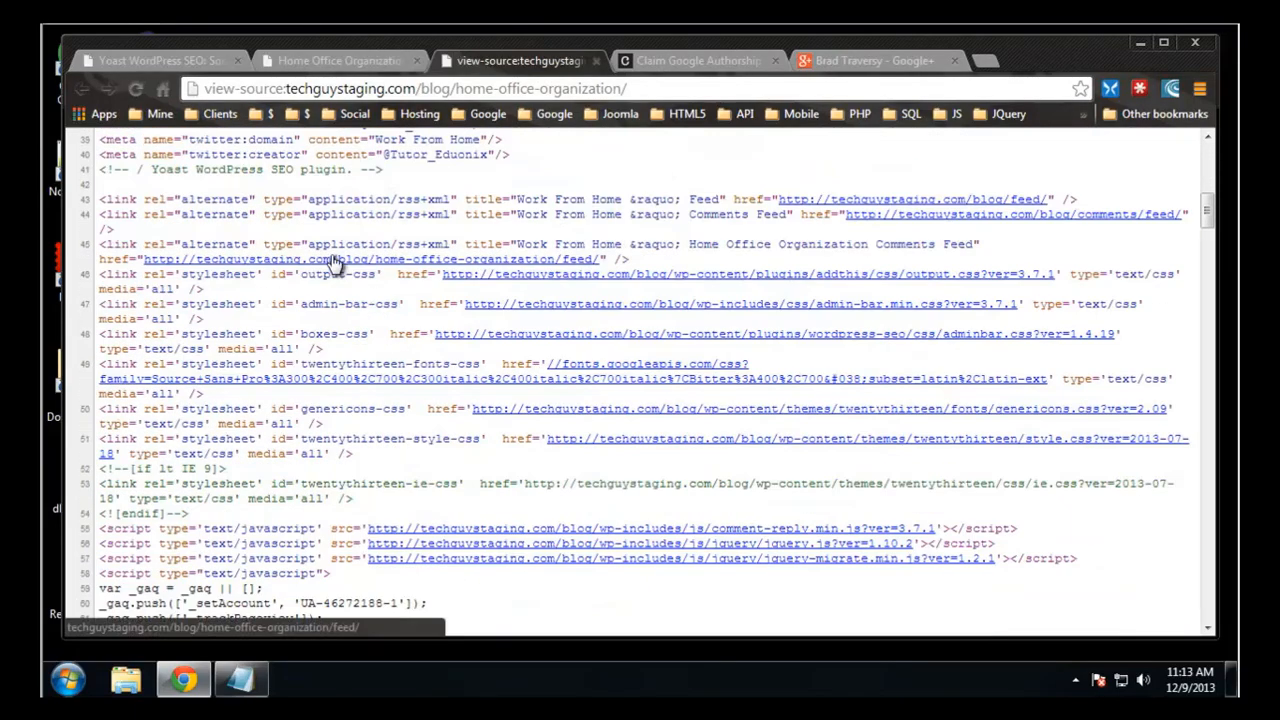
scroll(337, 263, "down", 2)
scroll(343, 258, "up", 3)
key("ctrl+f")
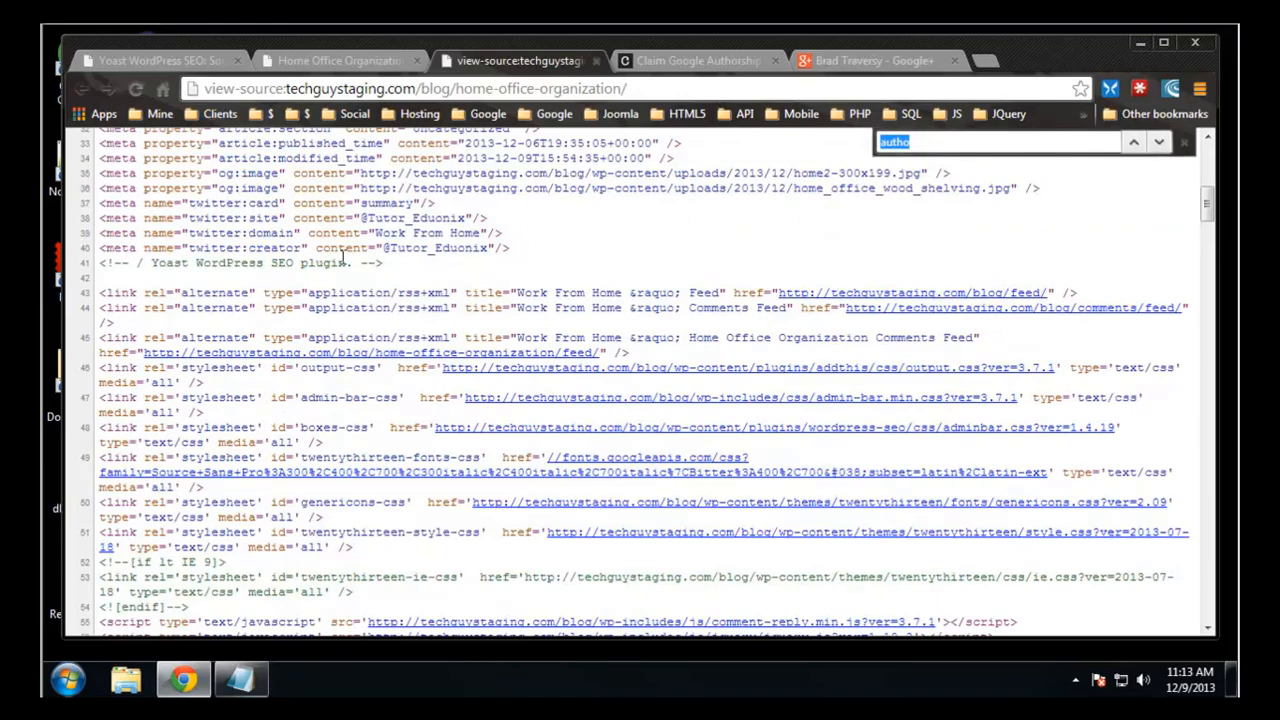
type("rel")
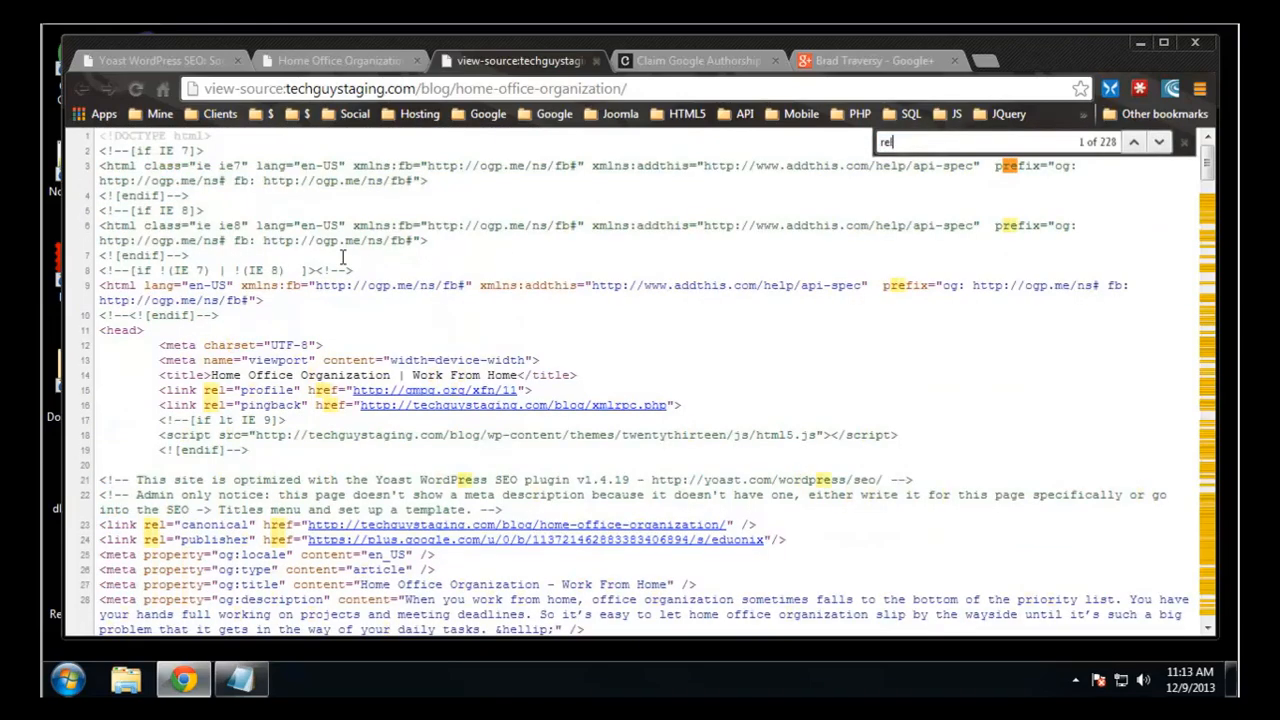
type("=\"auth")
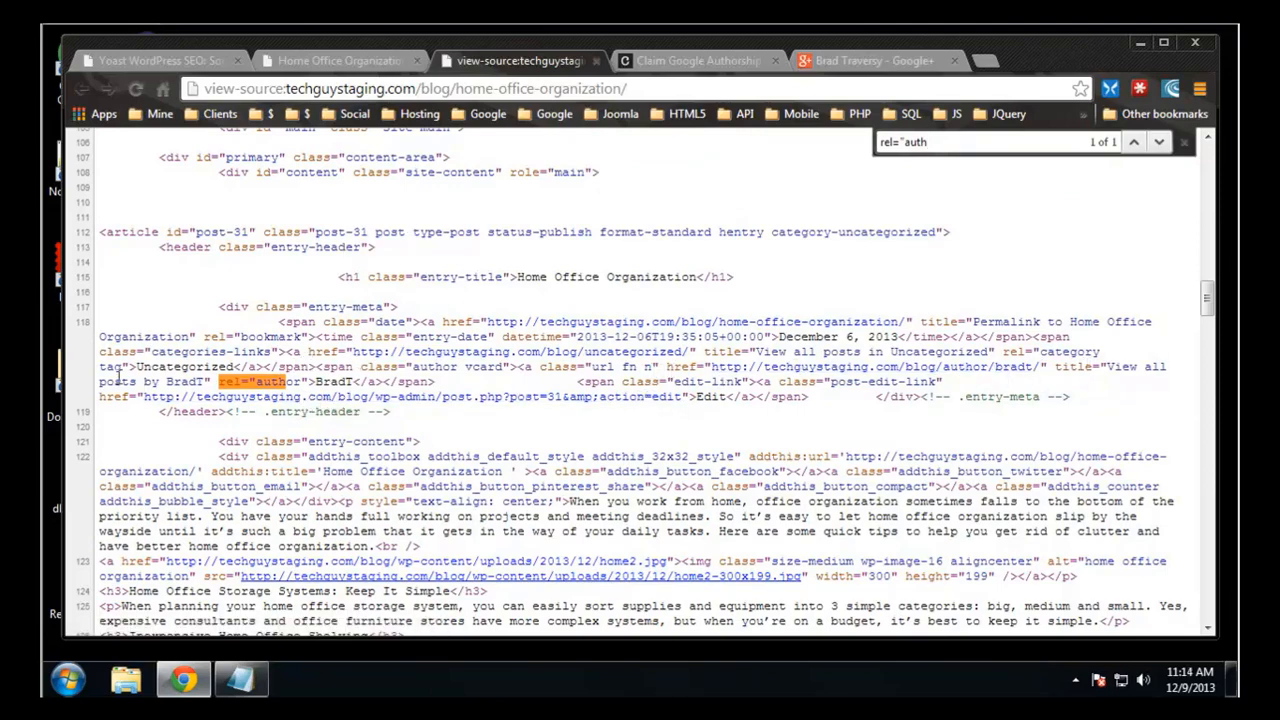
left_click_drag(308, 383, 218, 388)
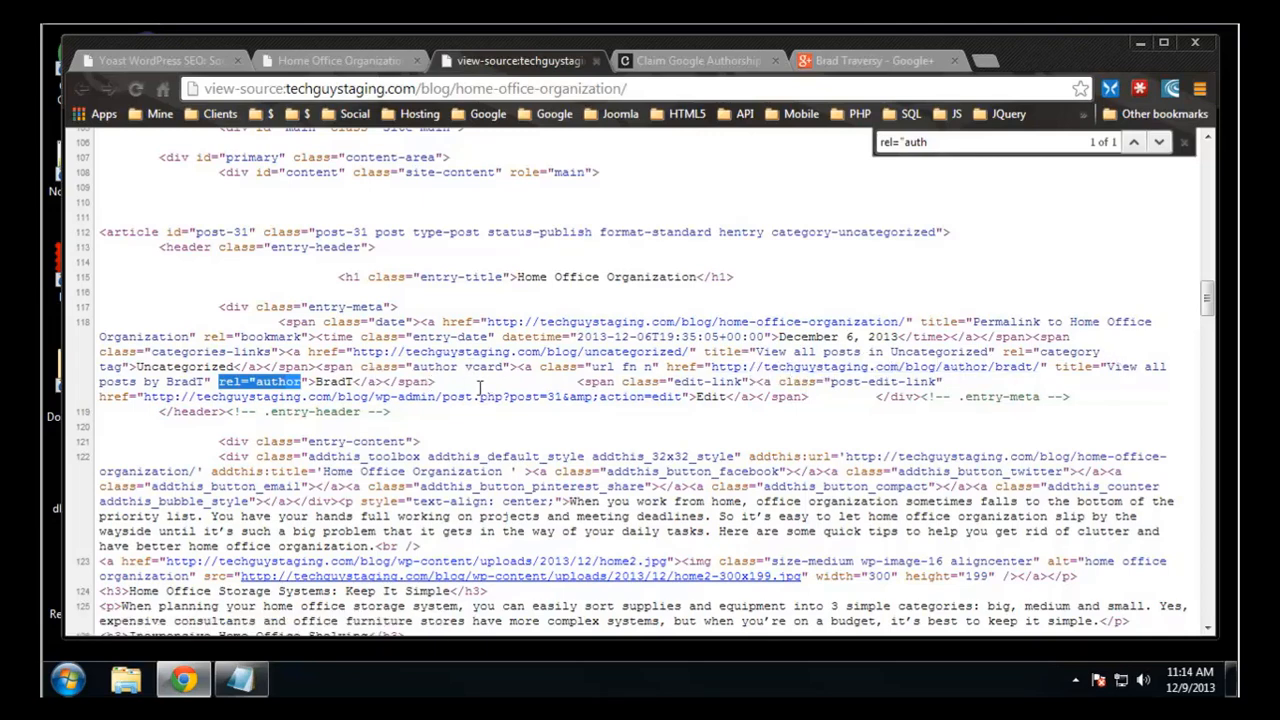
- Look over the published Home Office Organization post, from the details under its title through the body text
left_click(340, 61)
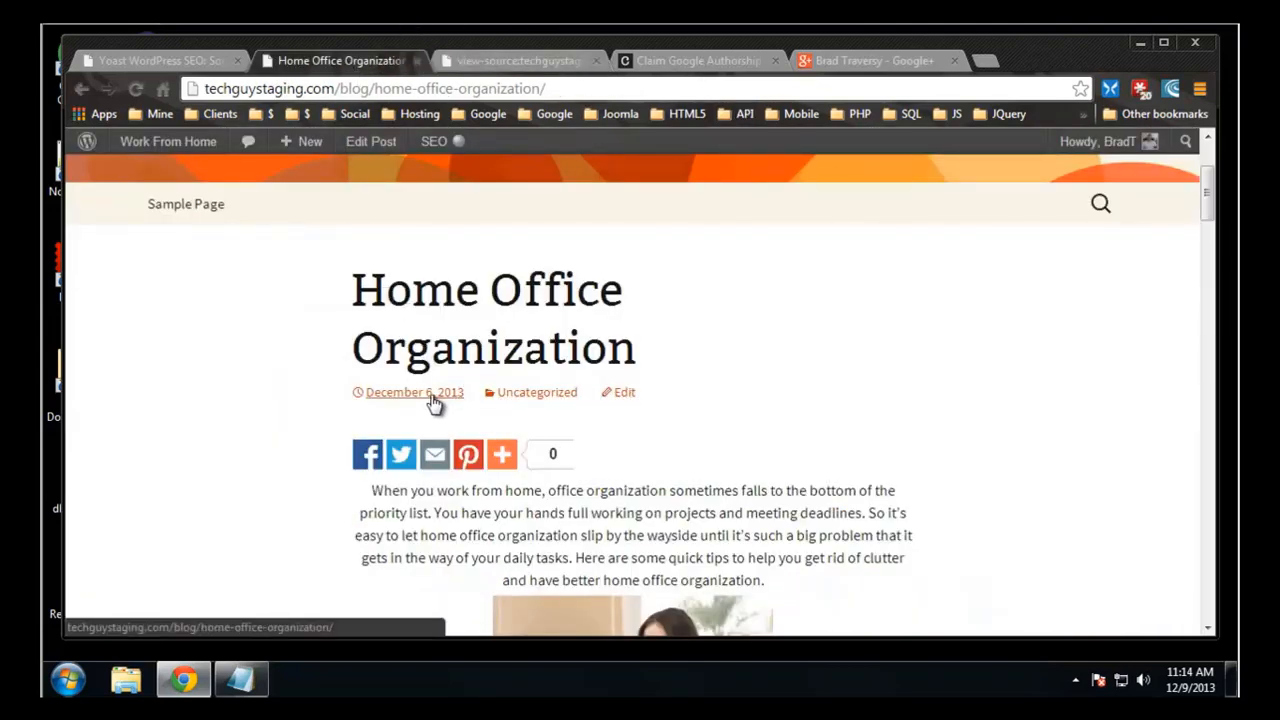
scroll(300, 394, "down", 6)
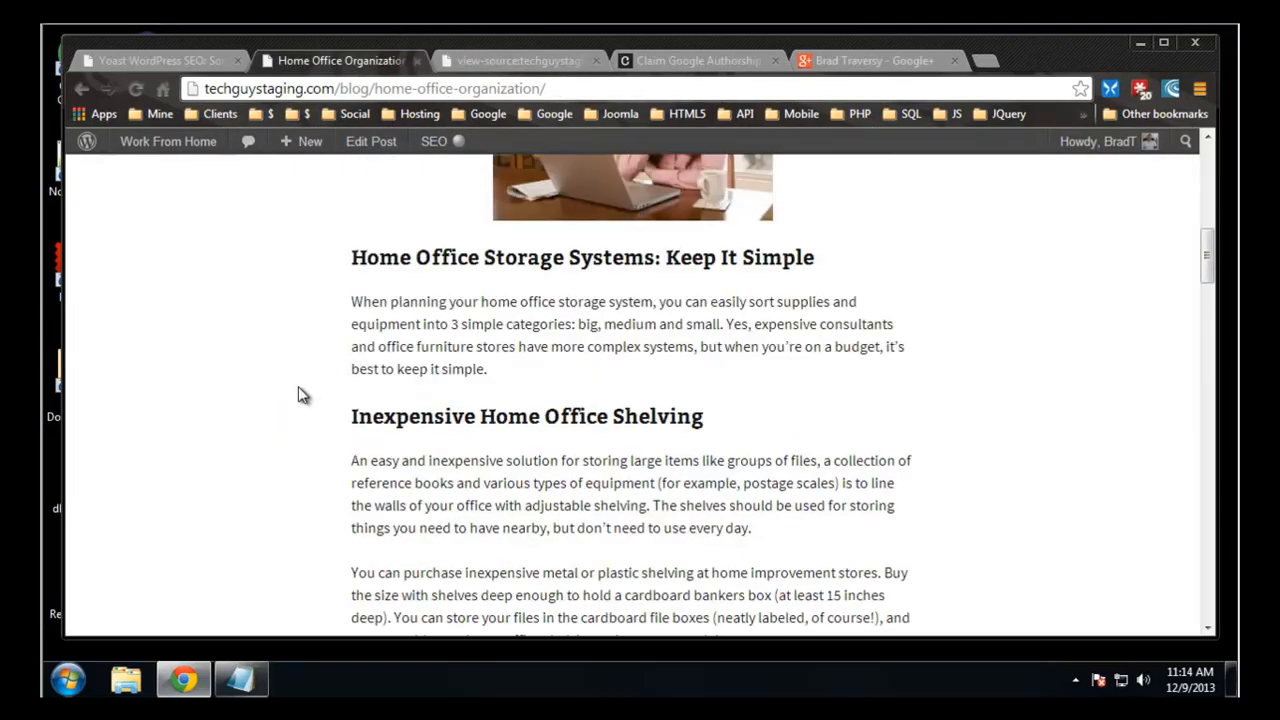
scroll(298, 394, "up", 7)
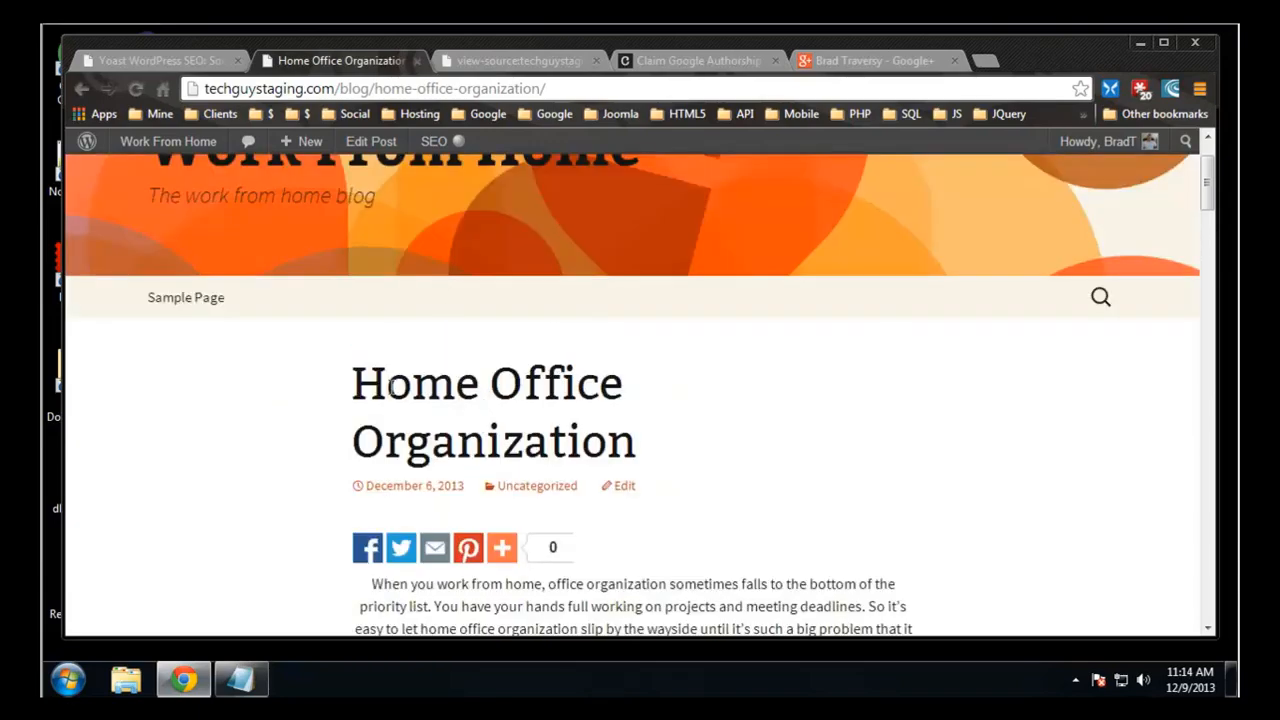
scroll(251, 451, "down", 15)
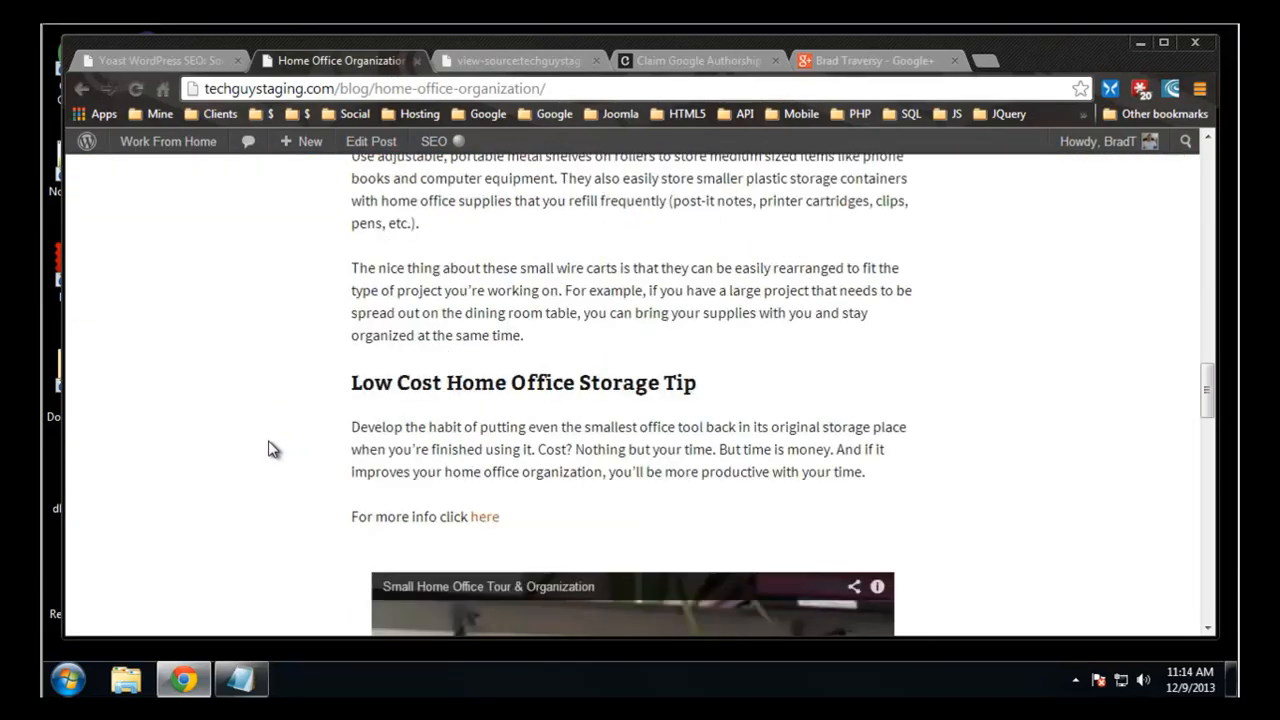
scroll(268, 450, "down", 4)
scroll(255, 444, "up", 19)
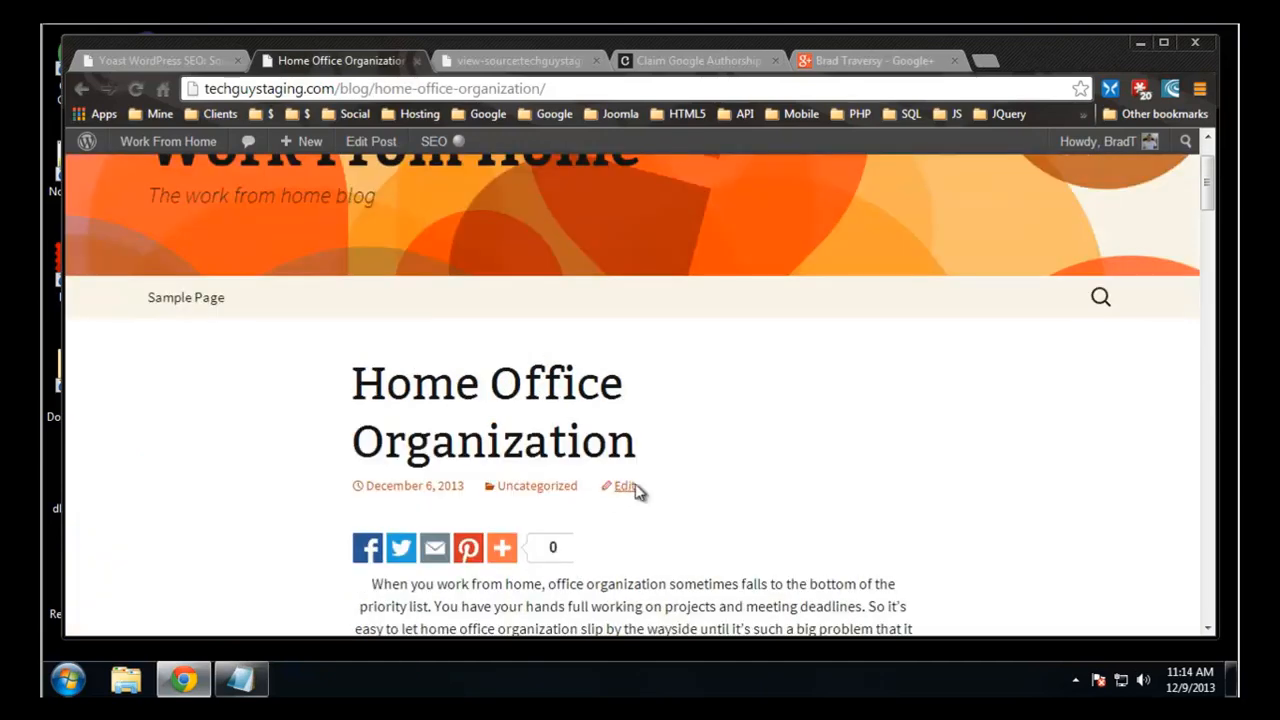
scroll(660, 498, "down", 1)
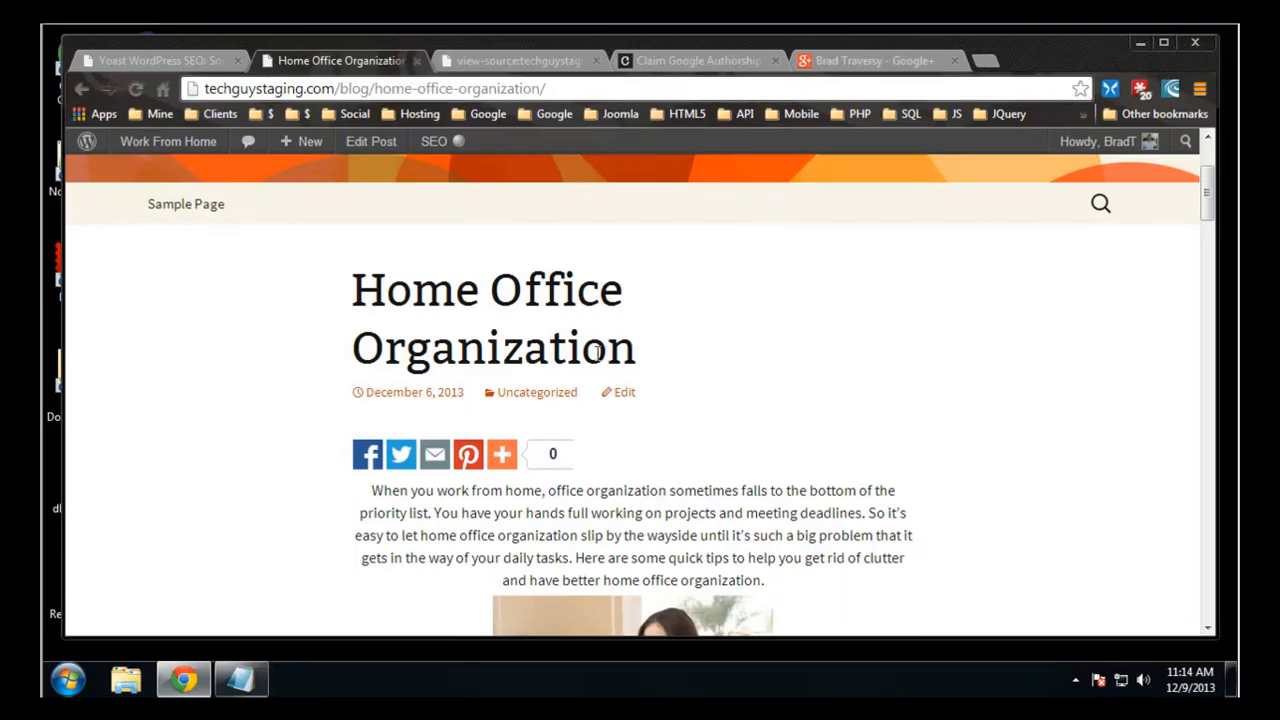
scroll(749, 280, "up", 2)
scroll(757, 286, "down", 2)
- Recheck and close the post's source view, and open the Google+ account settings from the author's profile page
left_click(516, 62)
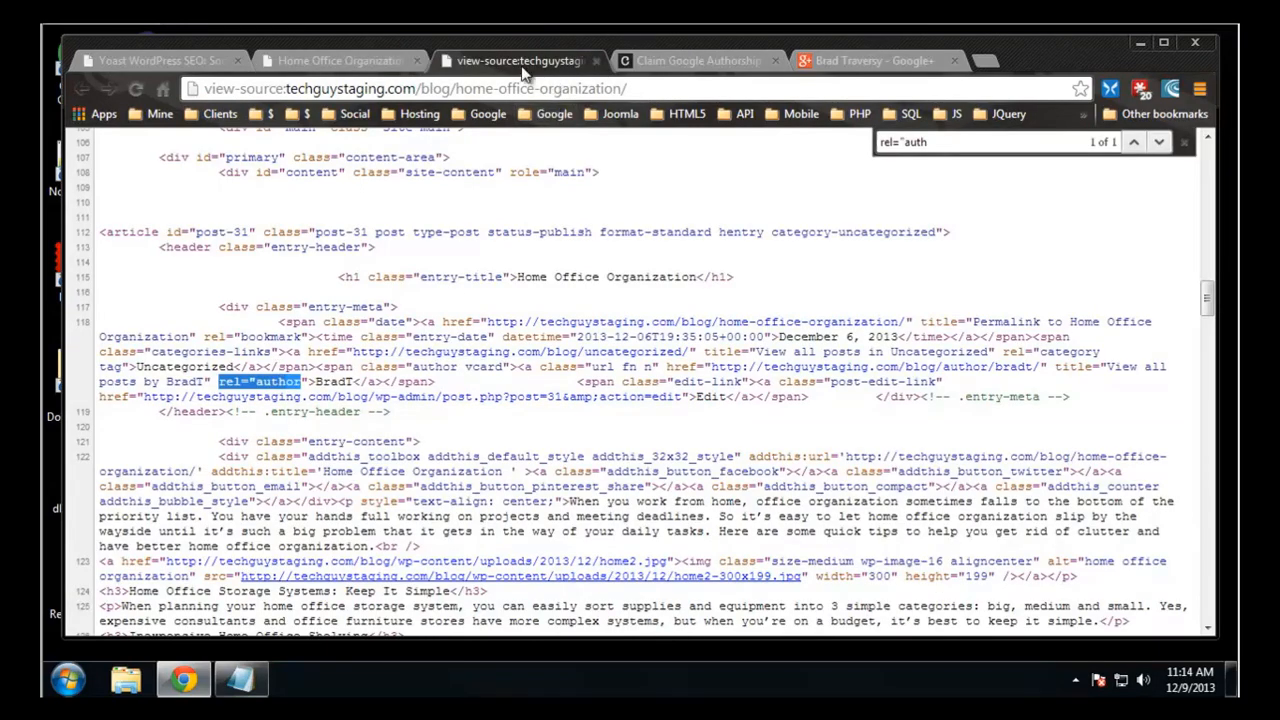
left_click(596, 62)
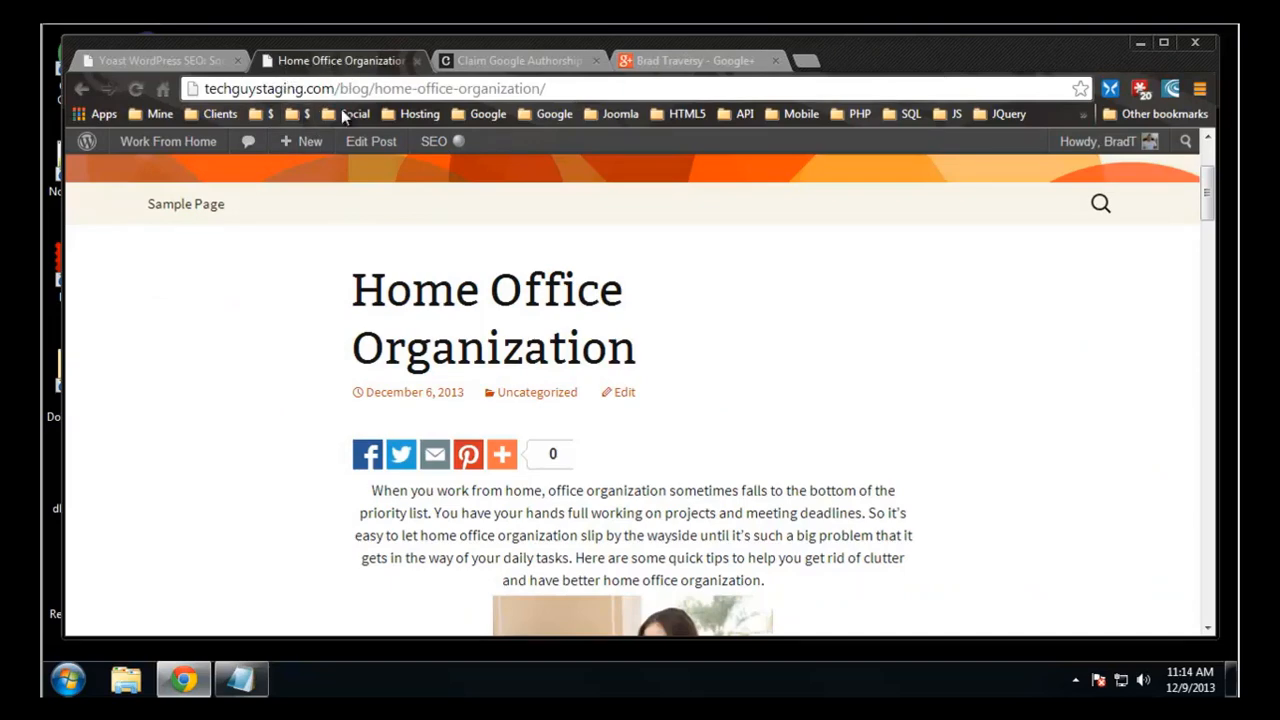
left_click(698, 62)
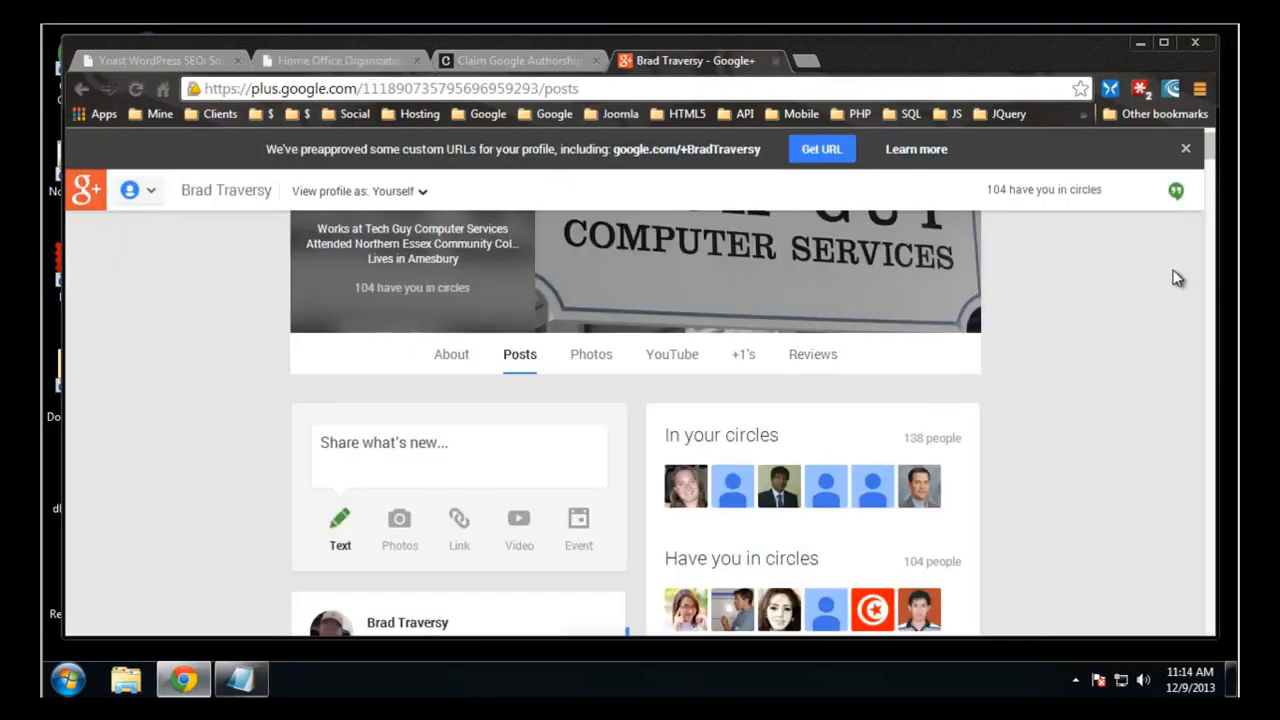
scroll(1131, 317, "up", 1)
mouse_move(104, 195)
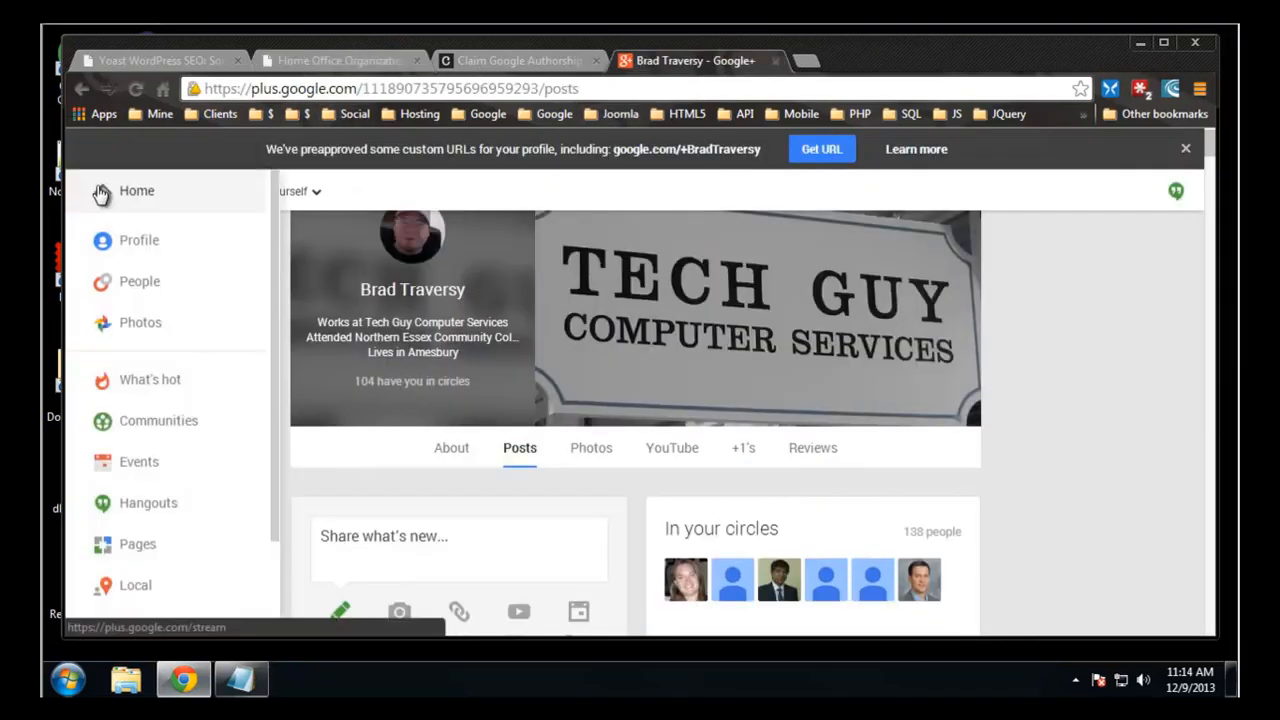
scroll(180, 310, "down", 2)
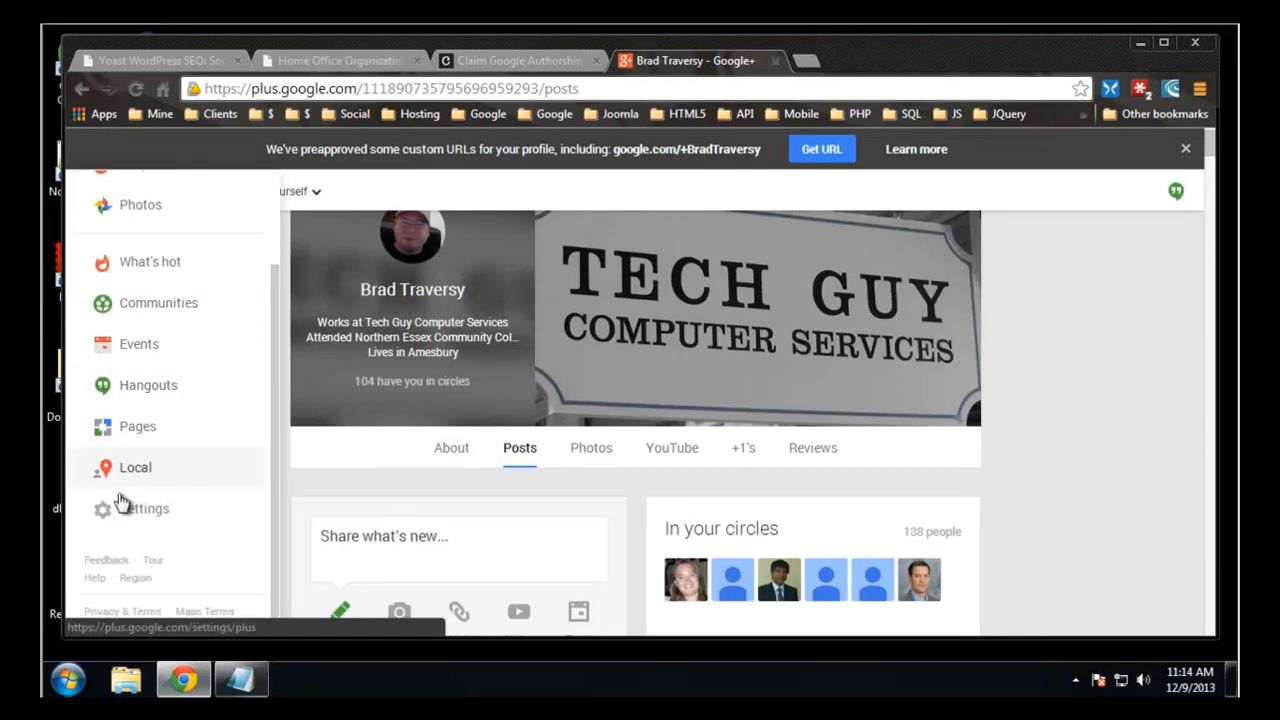
left_click(144, 514)
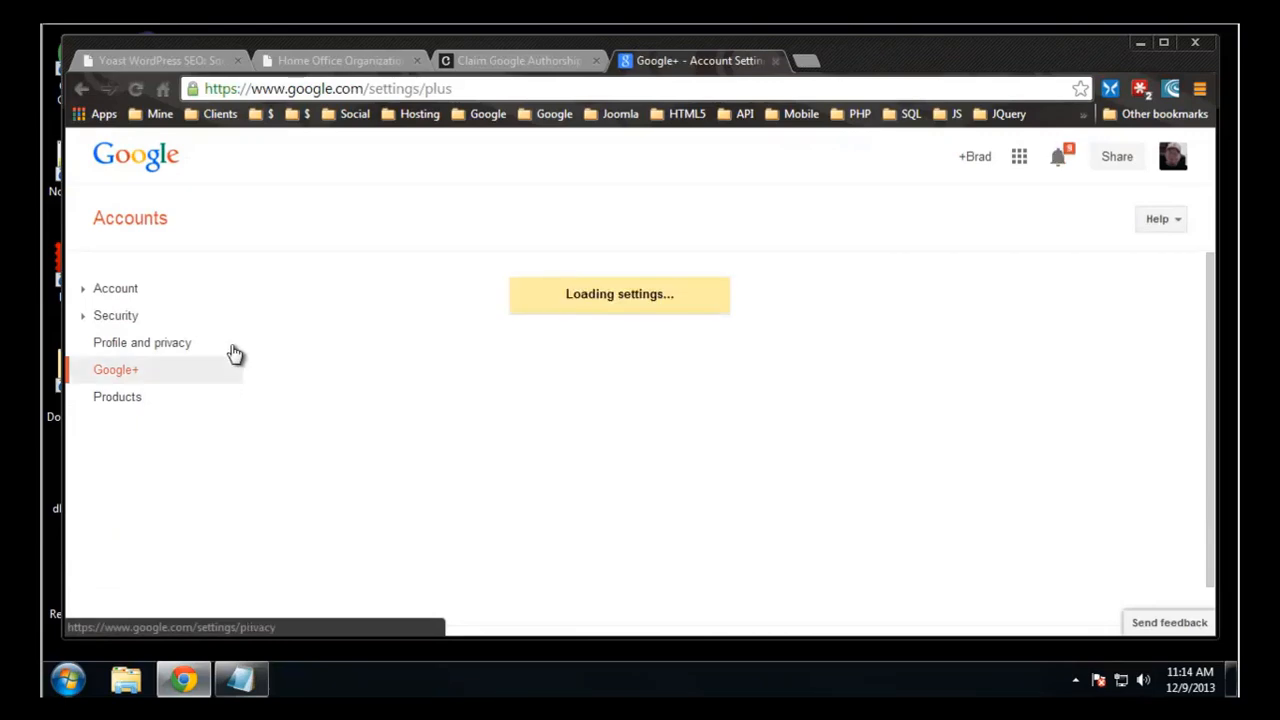
- Look through the Google+ account settings from the notification options to the Profile section
scroll(358, 276, "down", 3)
scroll(362, 378, "down", 15)
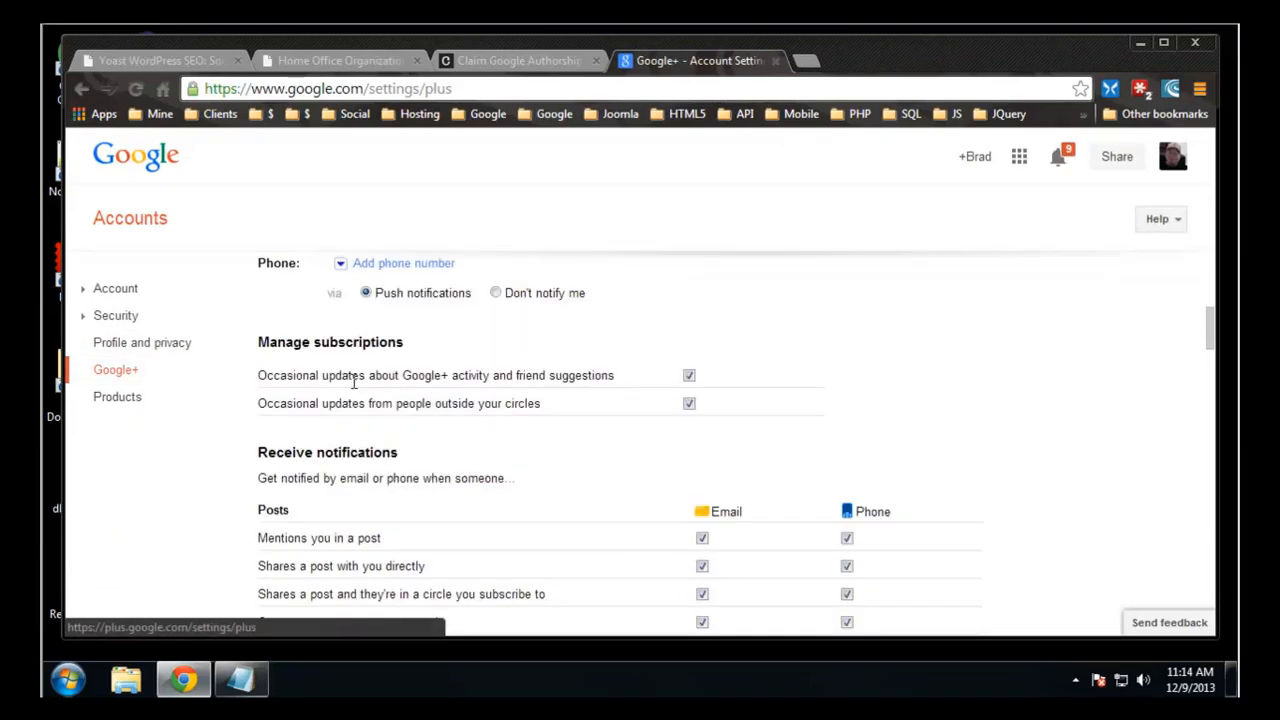
scroll(364, 385, "down", 10)
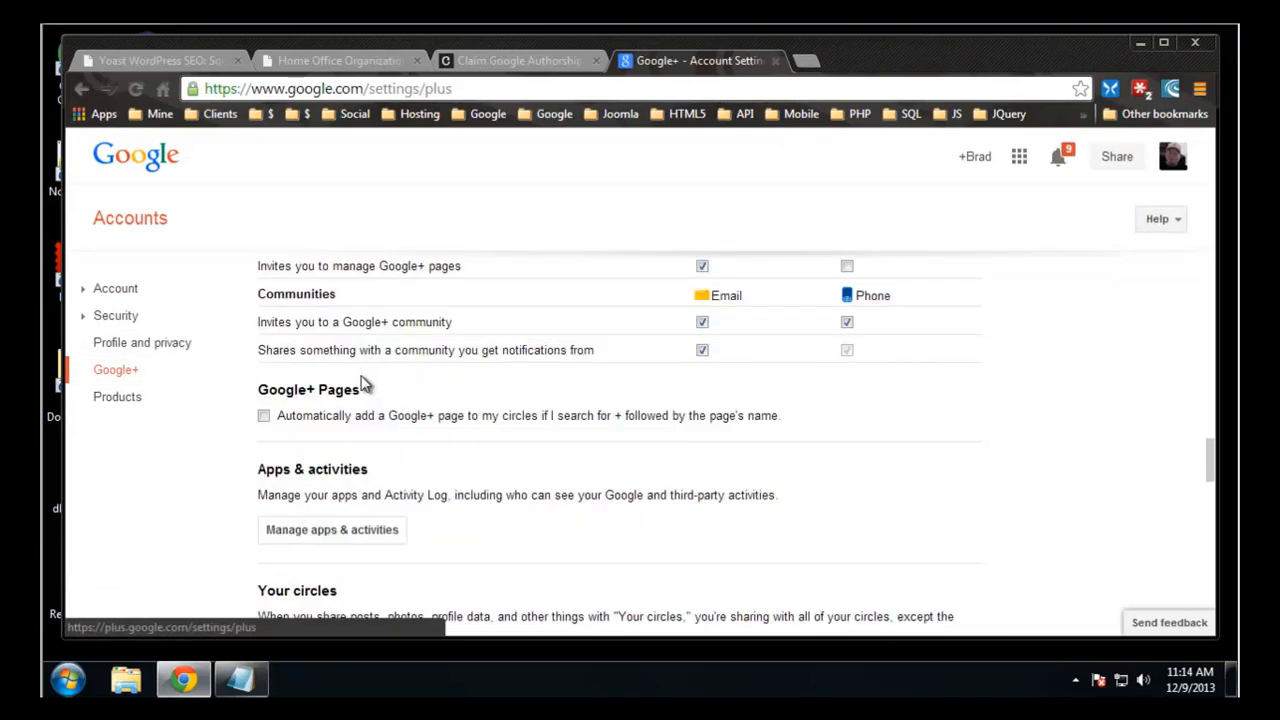
scroll(364, 385, "down", 10)
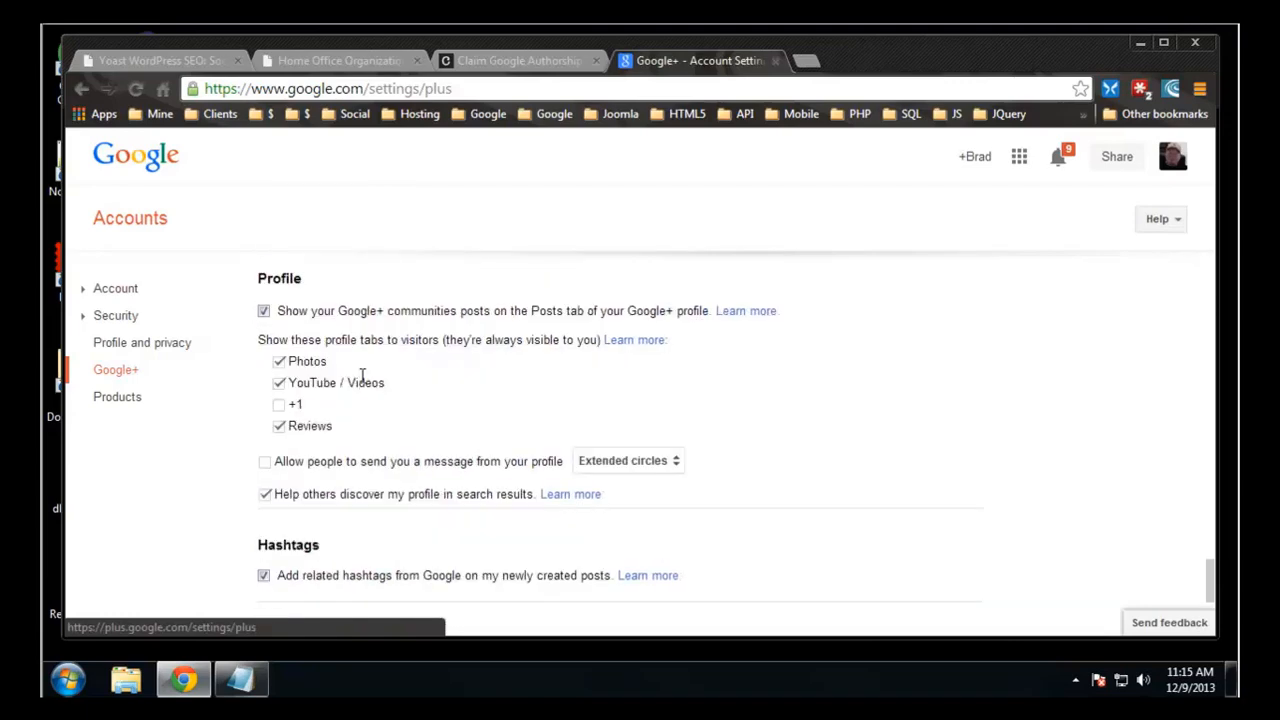
- Look through the remaining Google+ account settings and the Me on the Web page, and return to the Google+ settings
scroll(362, 378, "down", 3)
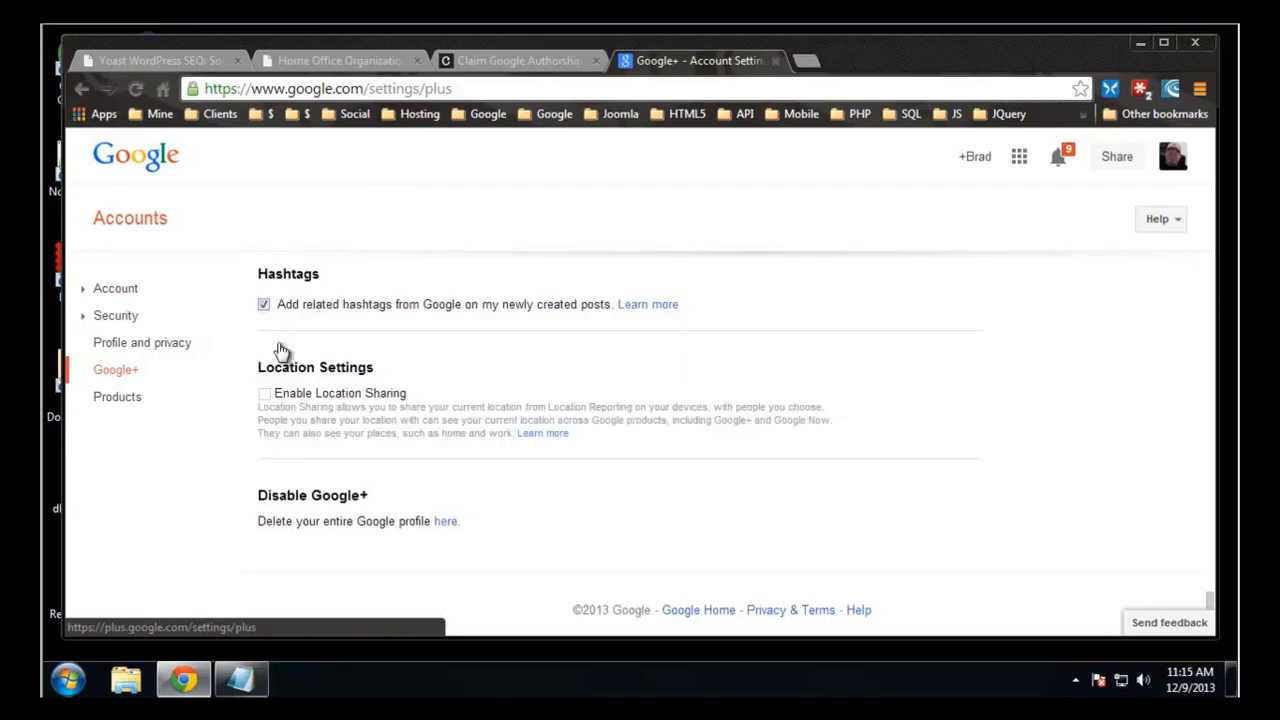
left_click(88, 288)
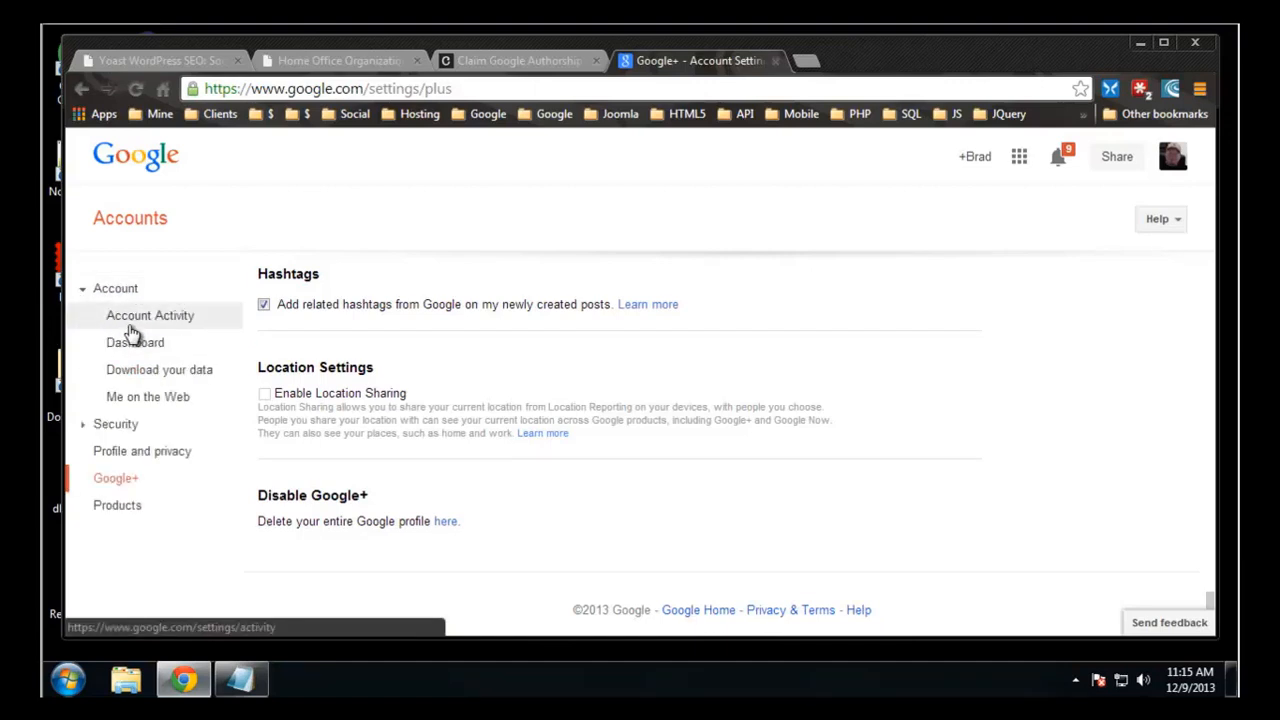
left_click(152, 398)
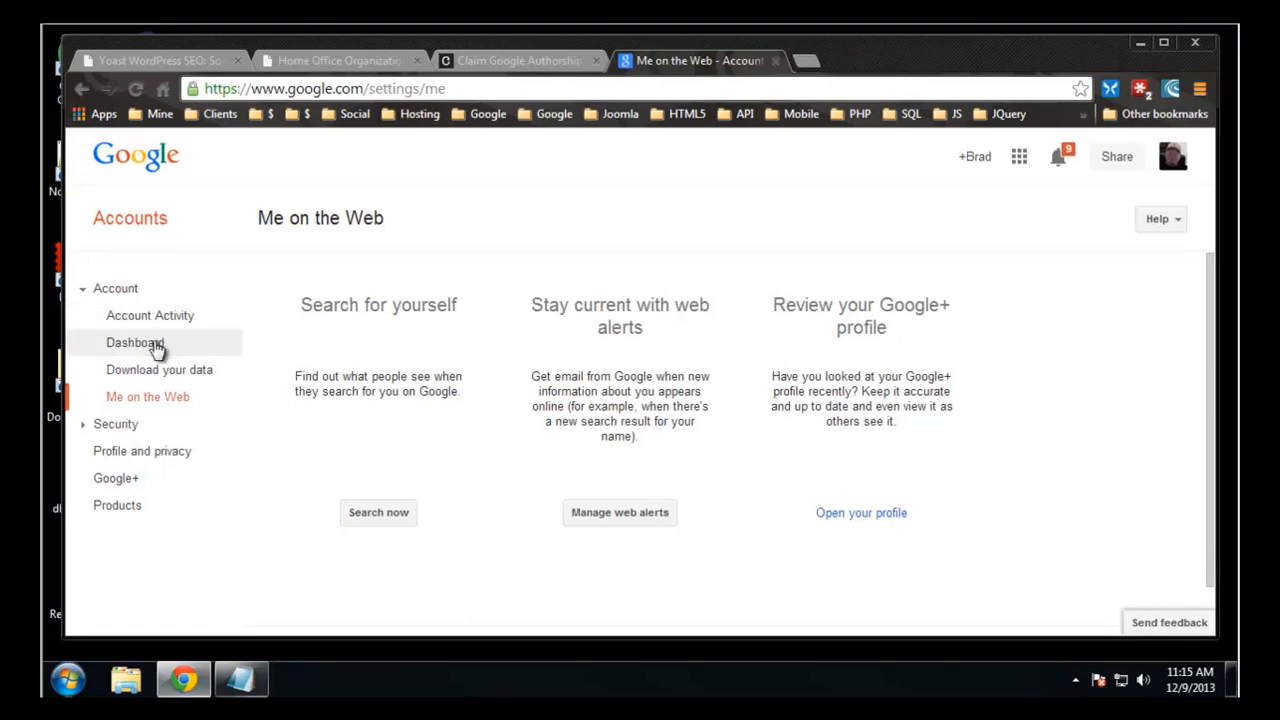
left_click(123, 484)
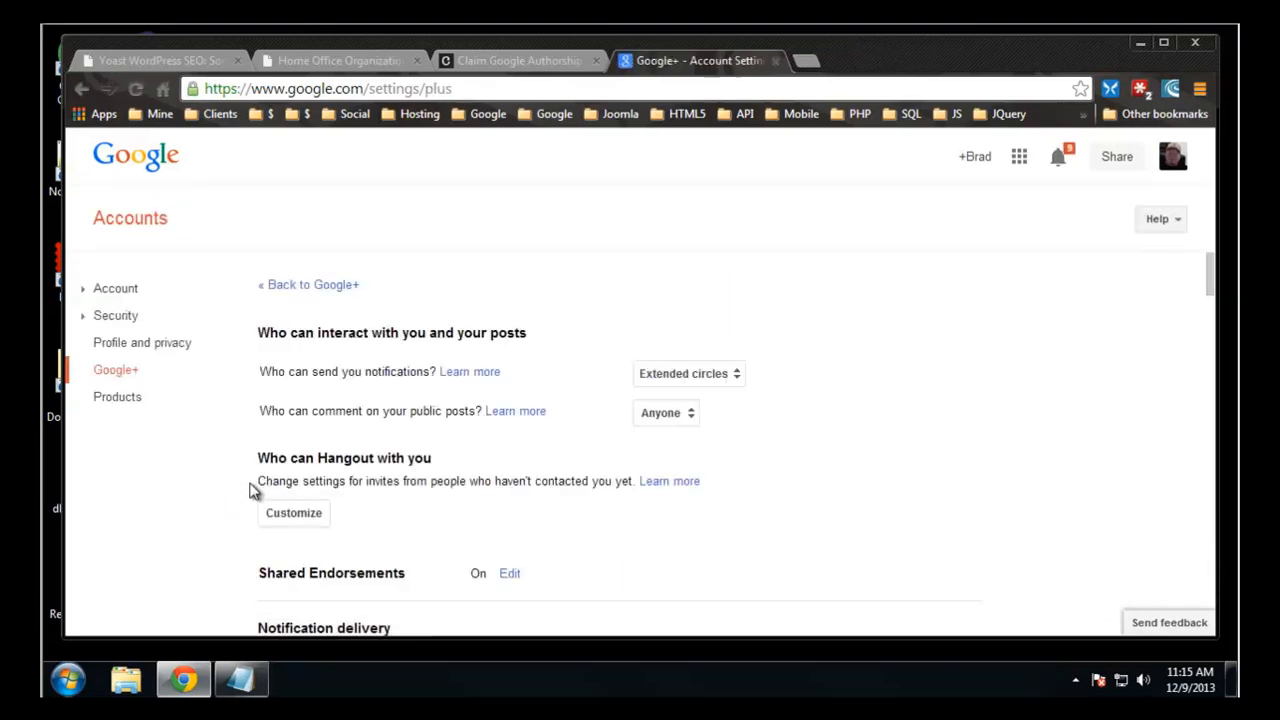
- Go back to the author's Google+ profile page and look through the navigation options from Home to Settings
left_click(84, 90)
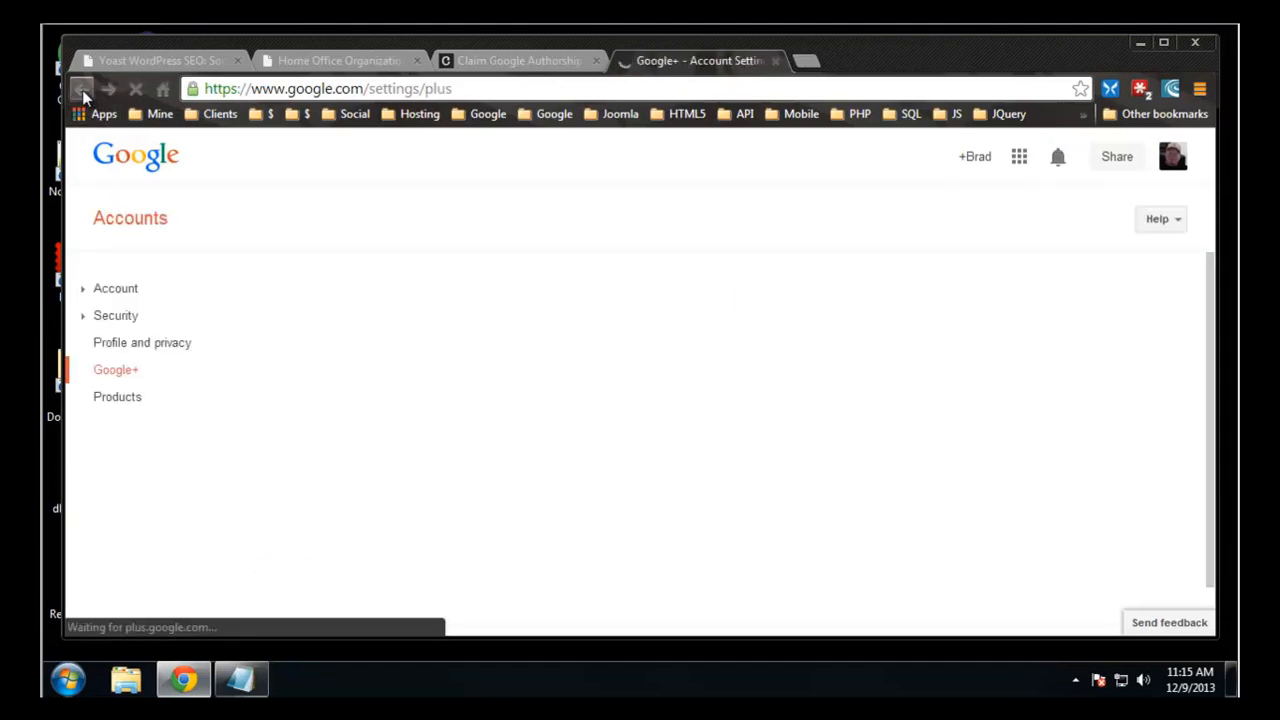
left_click(84, 90)
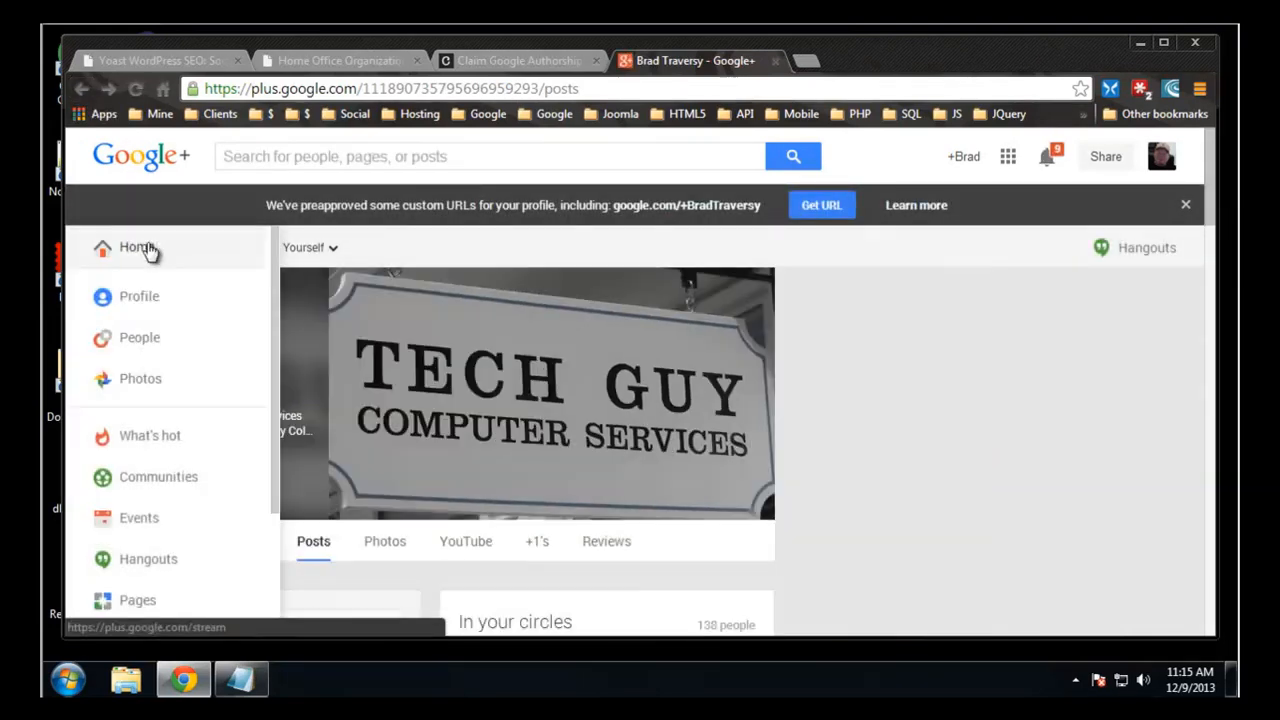
left_click(151, 251)
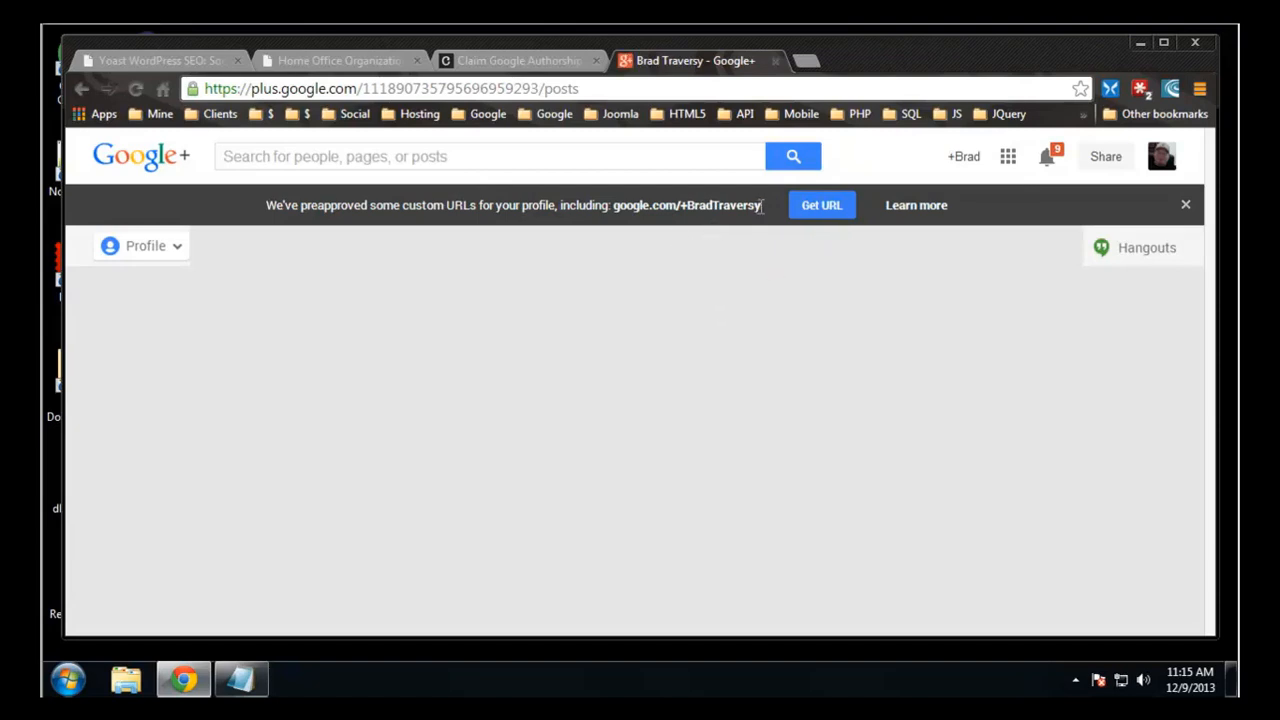
mouse_move(150, 248)
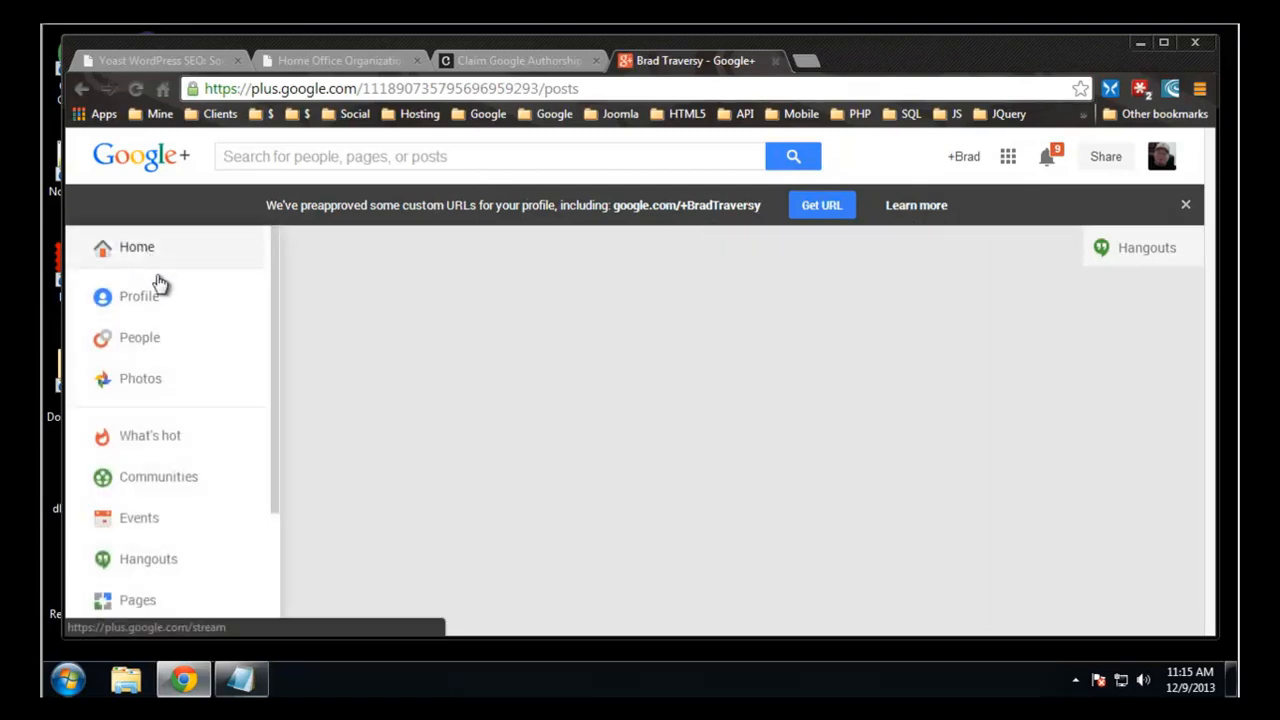
scroll(137, 406, "down", 2)
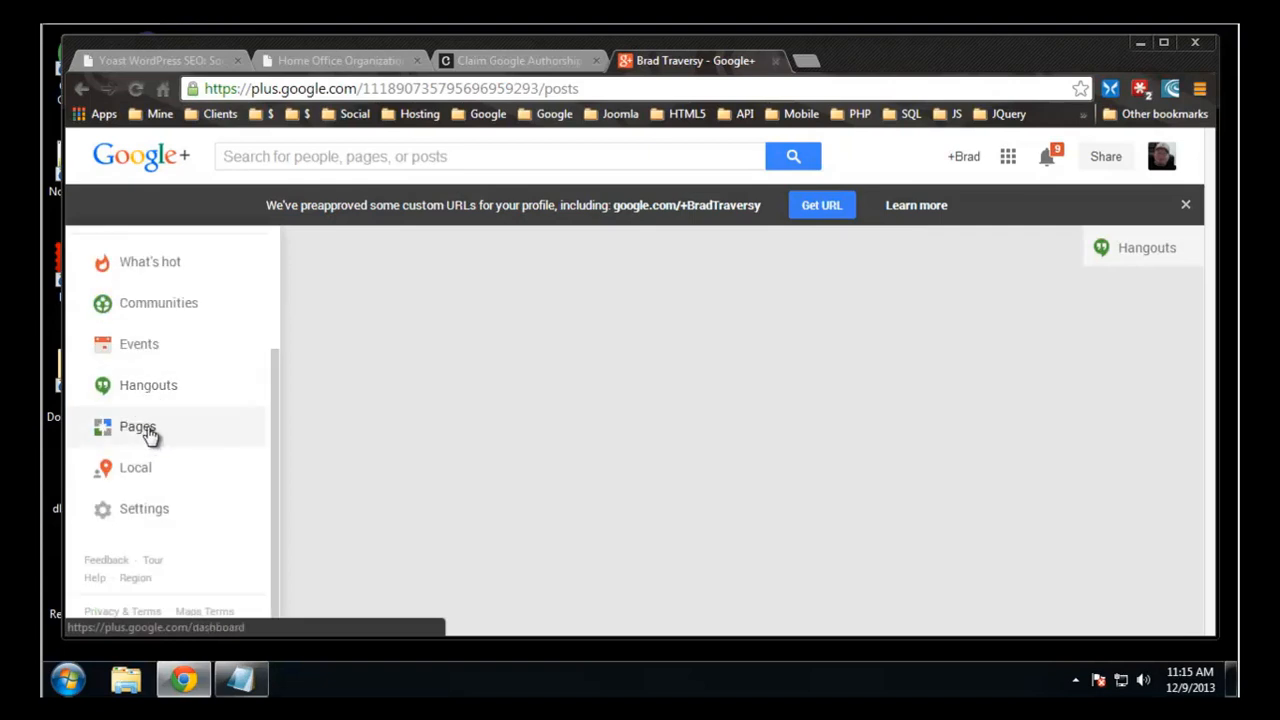
scroll(155, 466, "up", 1)
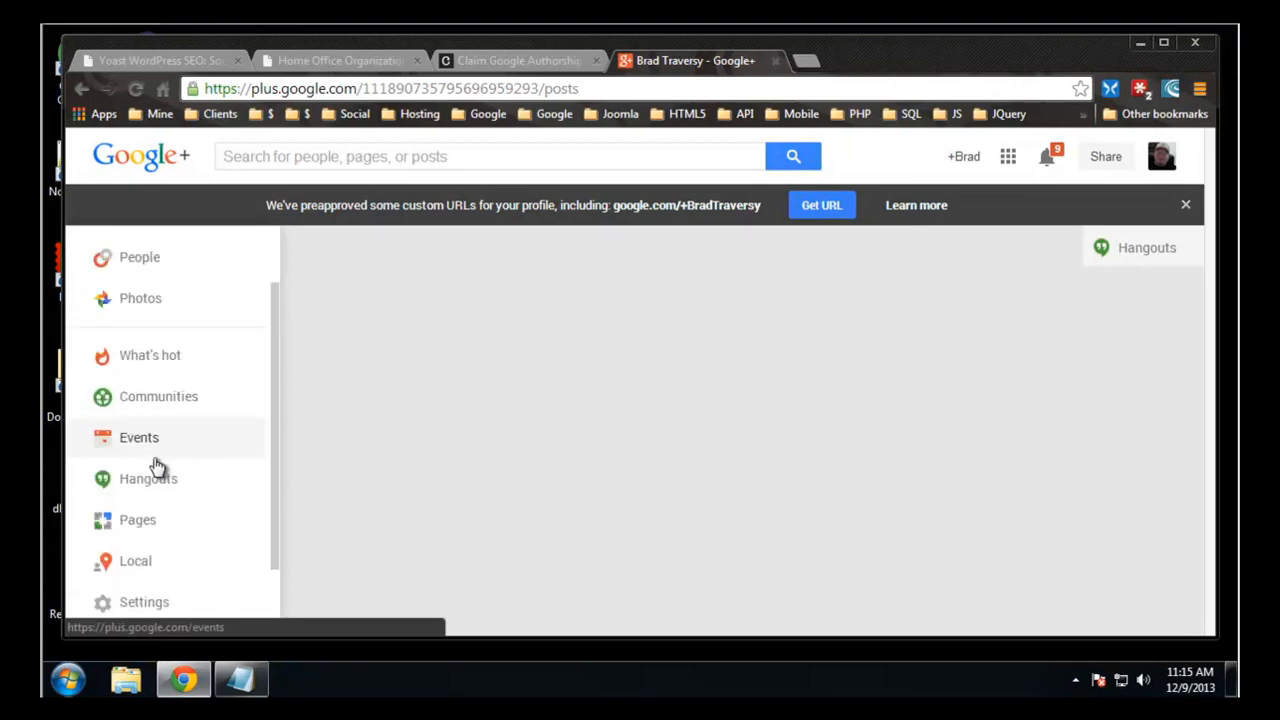
scroll(157, 467, "up", 1)
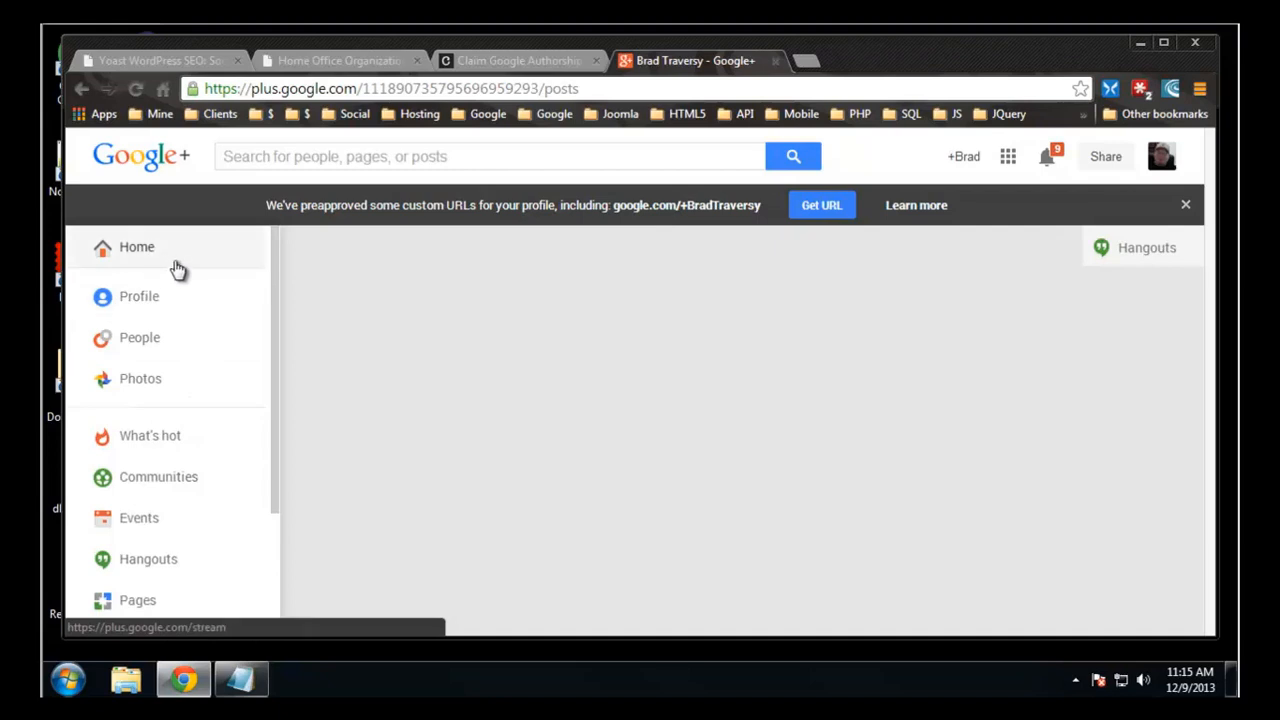
scroll(188, 346, "down", 2)
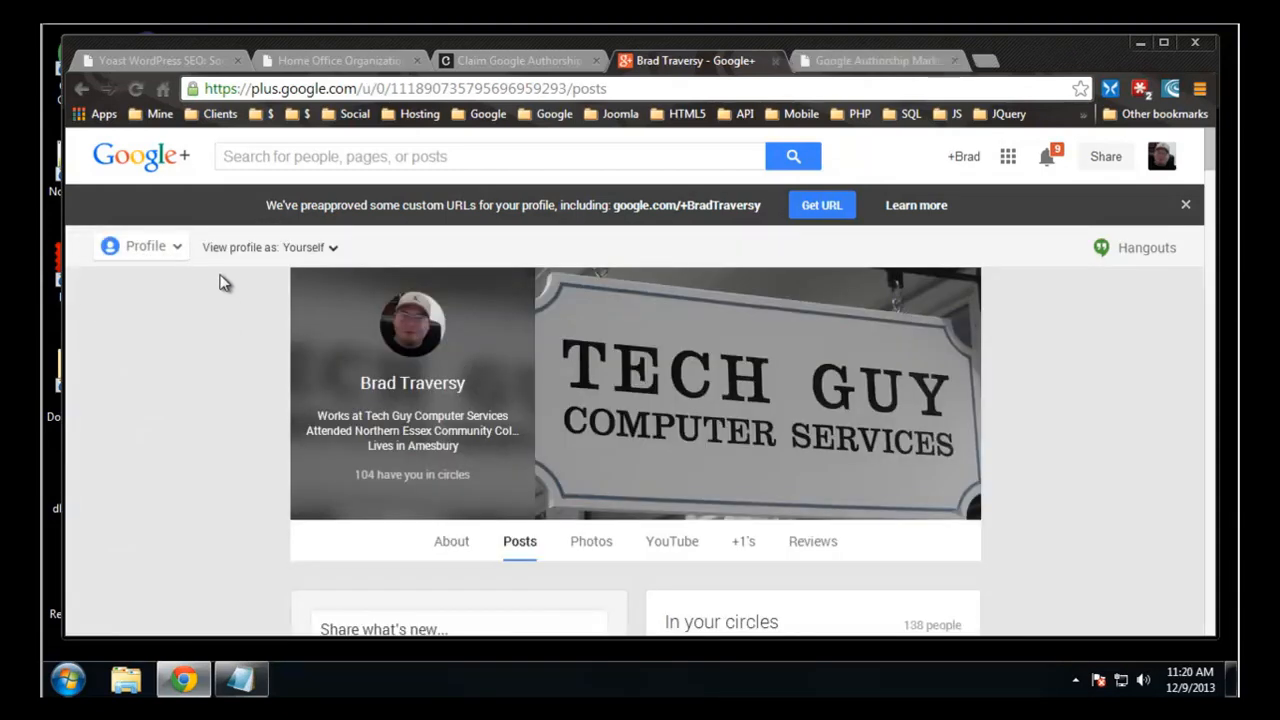
- Open the profile's About page and look through its sections down to the Contributor to list under Links
scroll(224, 283, "down", 2)
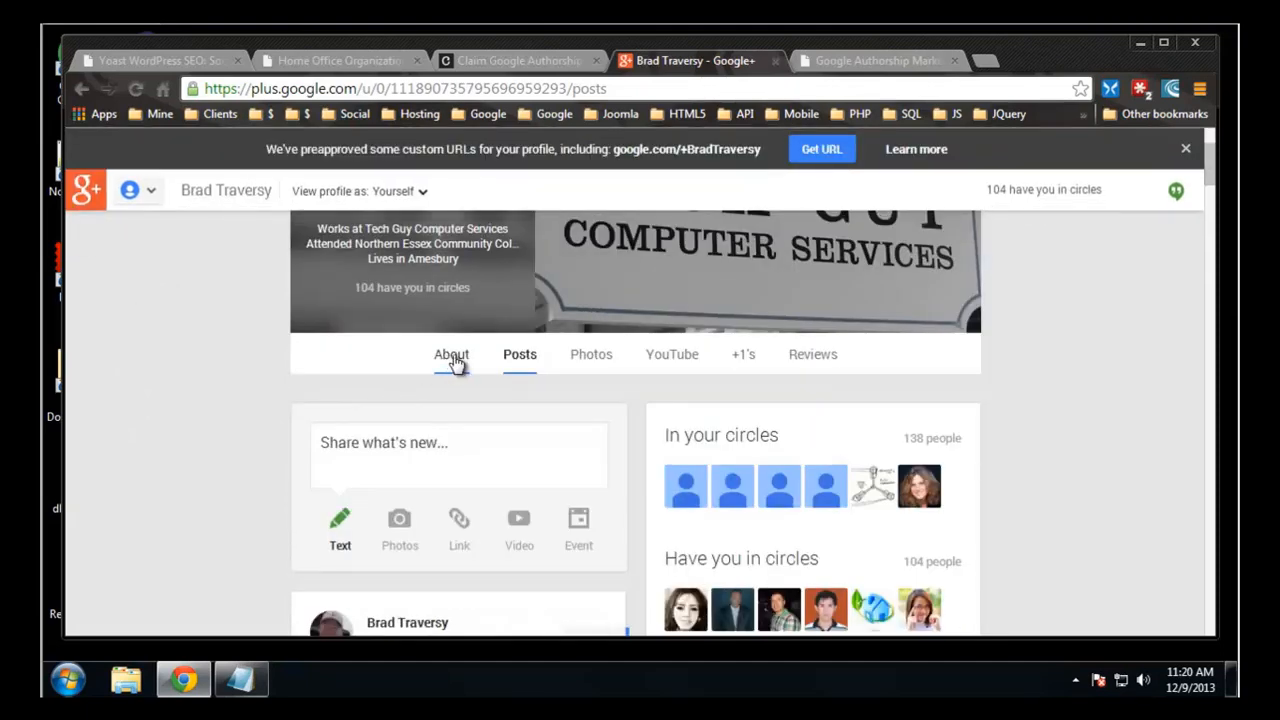
left_click(451, 356)
scroll(217, 349, "down", 3)
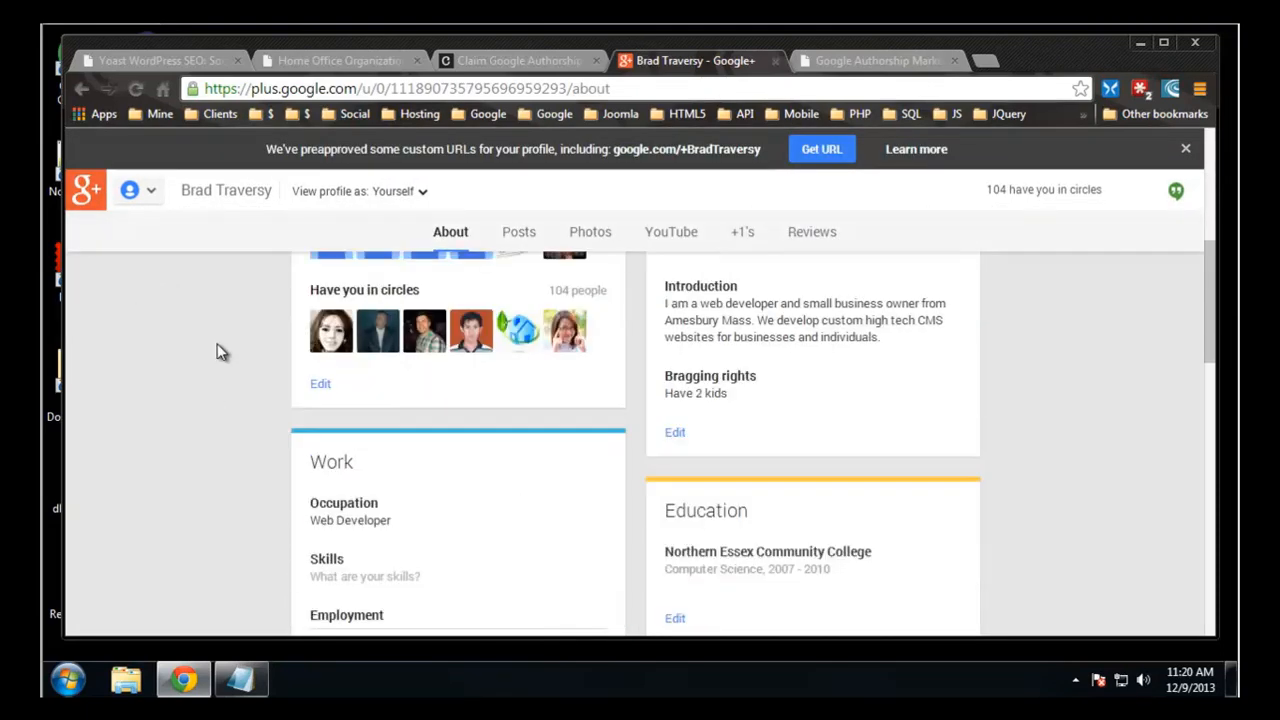
scroll(220, 352, "down", 7)
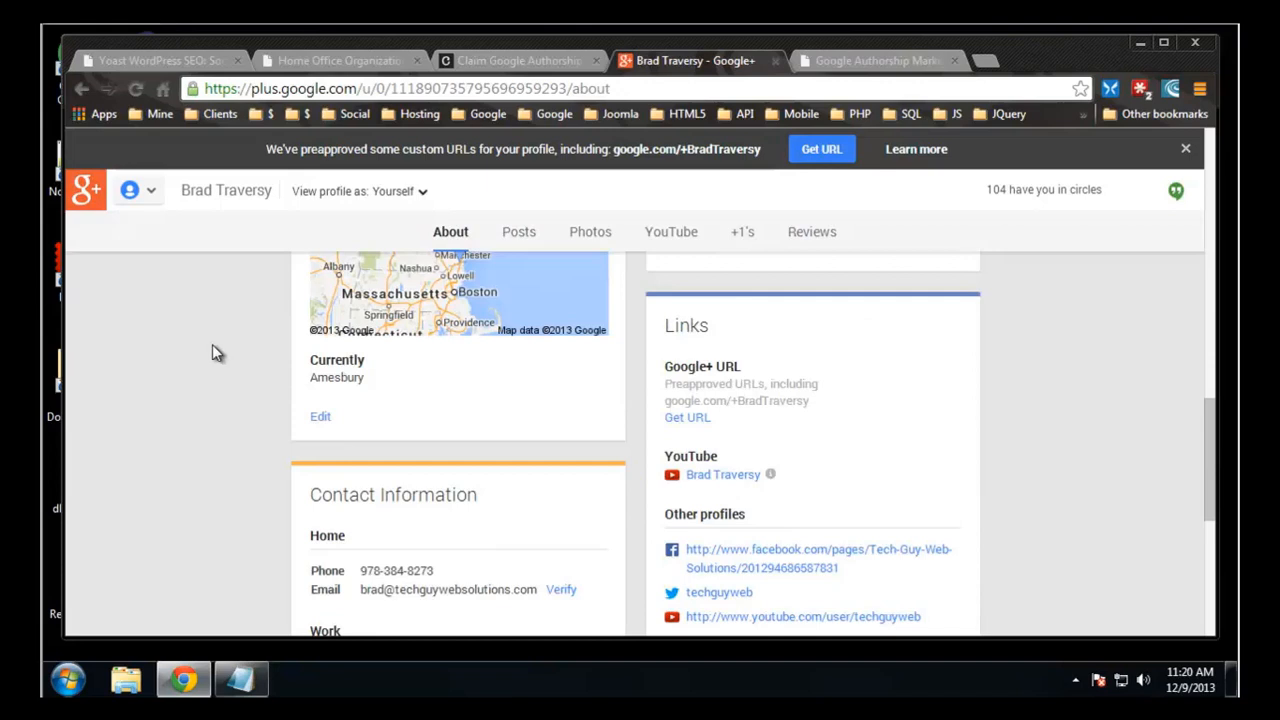
scroll(732, 358, "down", 2)
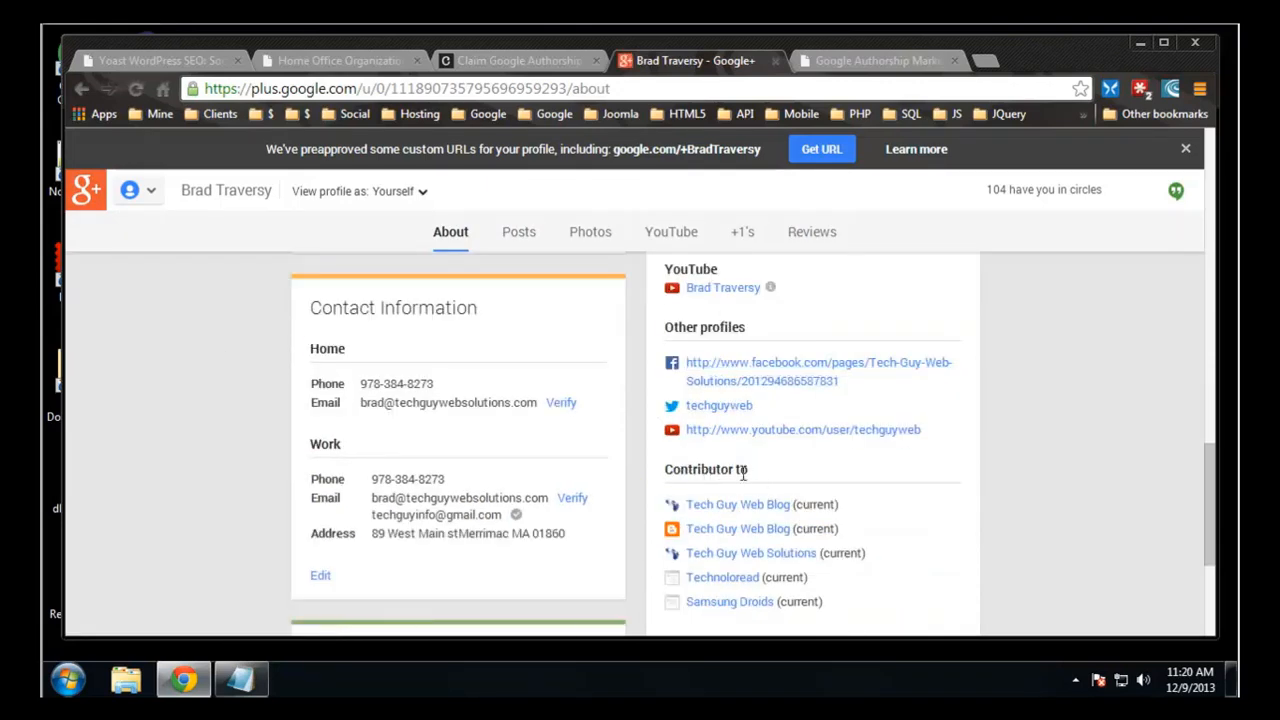
- Highlight the Contributor to heading and examine the blogs and sites listed beneath it
left_click_drag(743, 474, 662, 470)
scroll(818, 456, "down", 2)
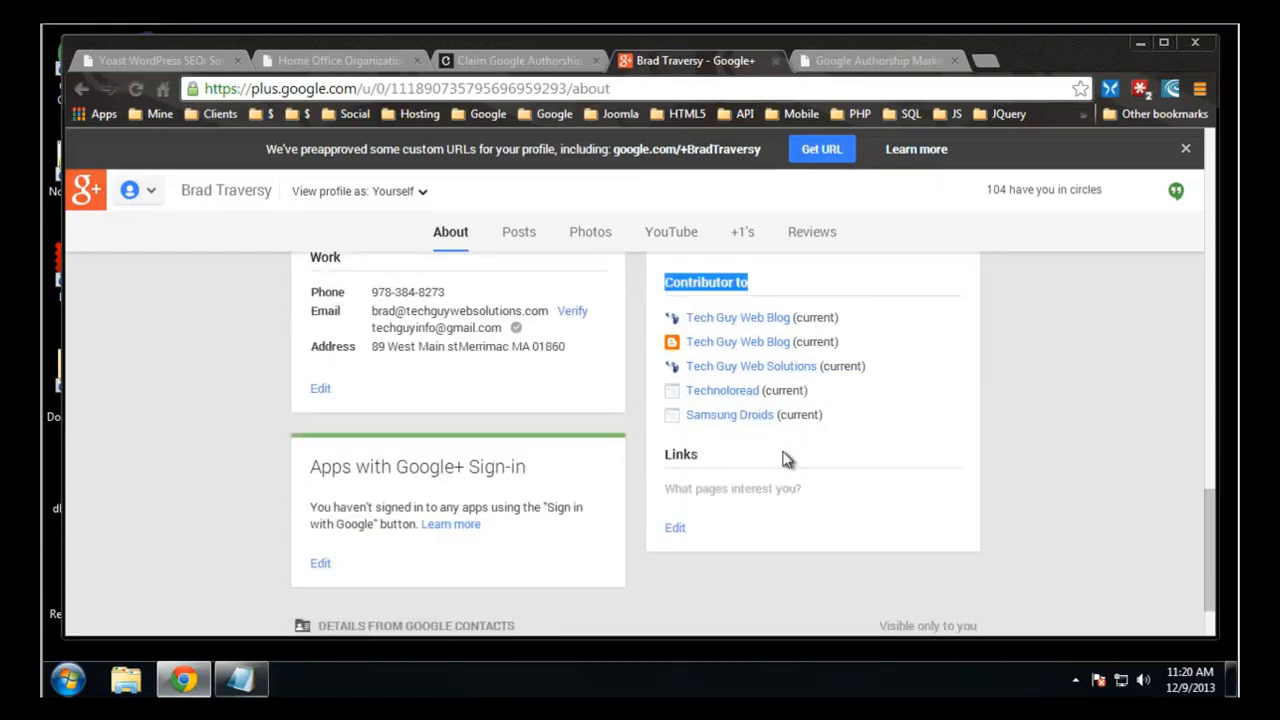
scroll(810, 480, "up", 1)
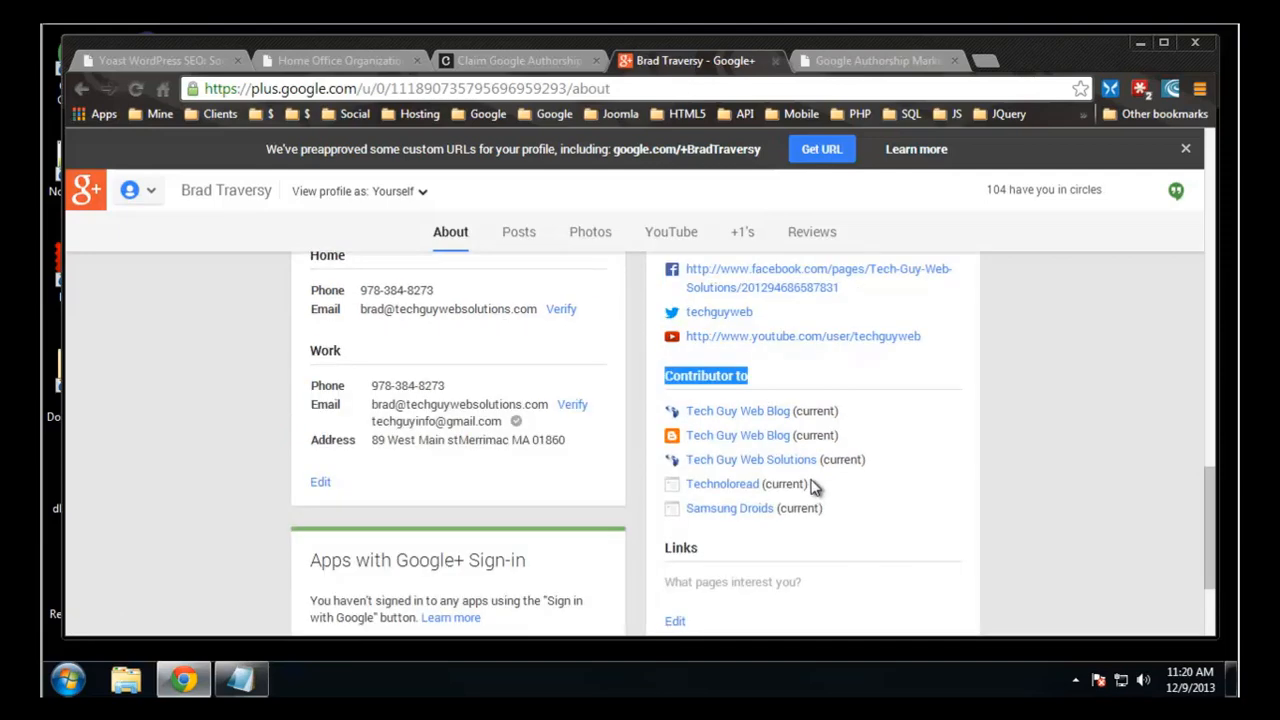
scroll(815, 487, "up", 1)
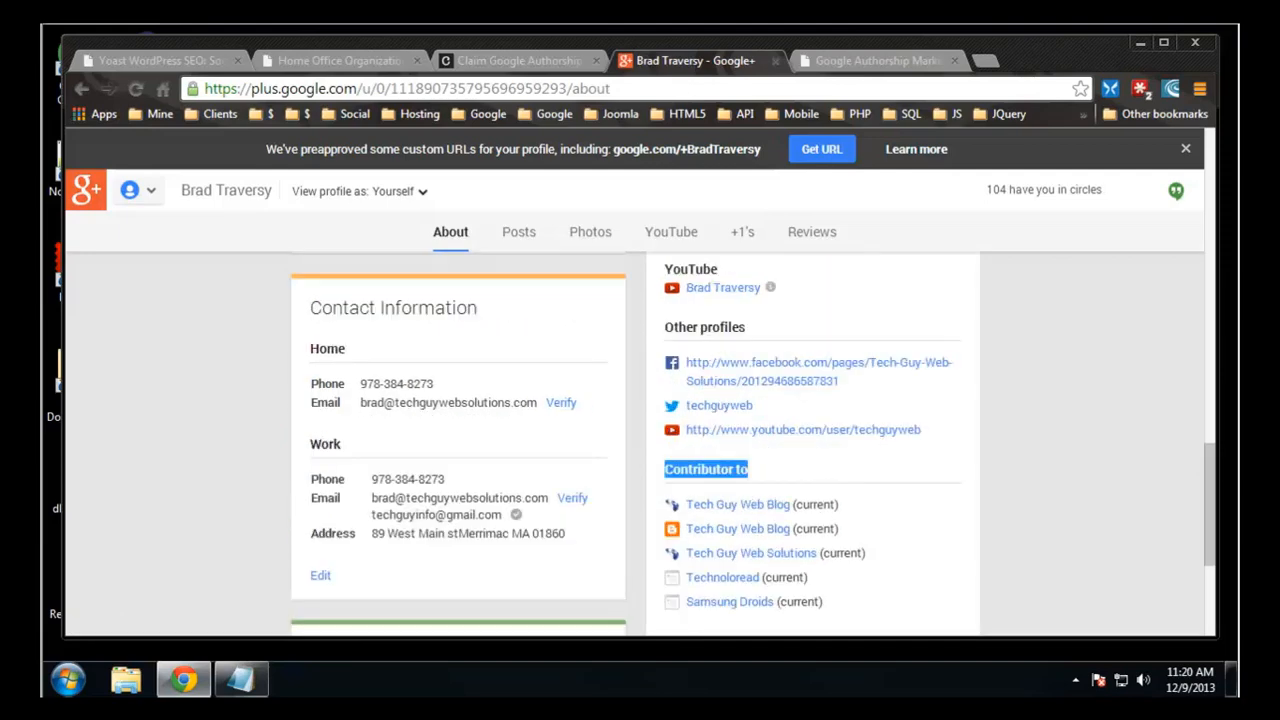
scroll(1216, 428, "down", 1)
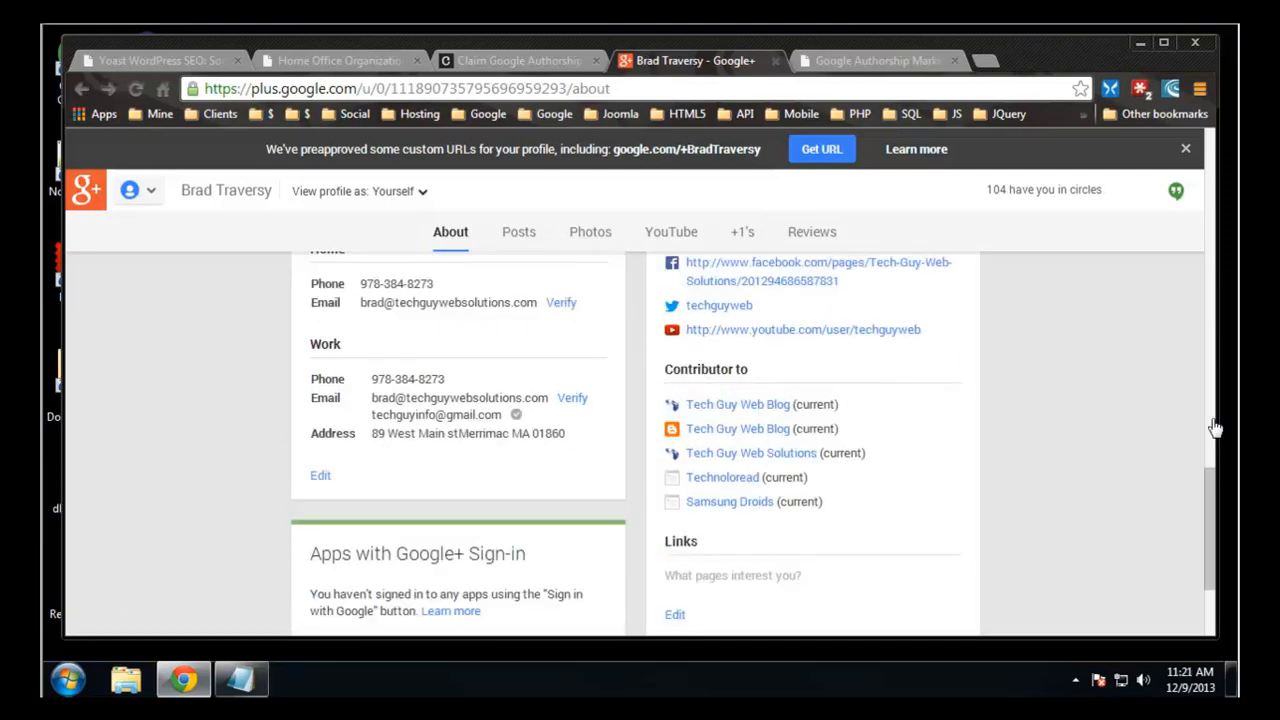
- Open the profile's Links section for editing, try adding a custom link labelled Work From Home Blog under Links, and cancel the edit
left_click(676, 616)
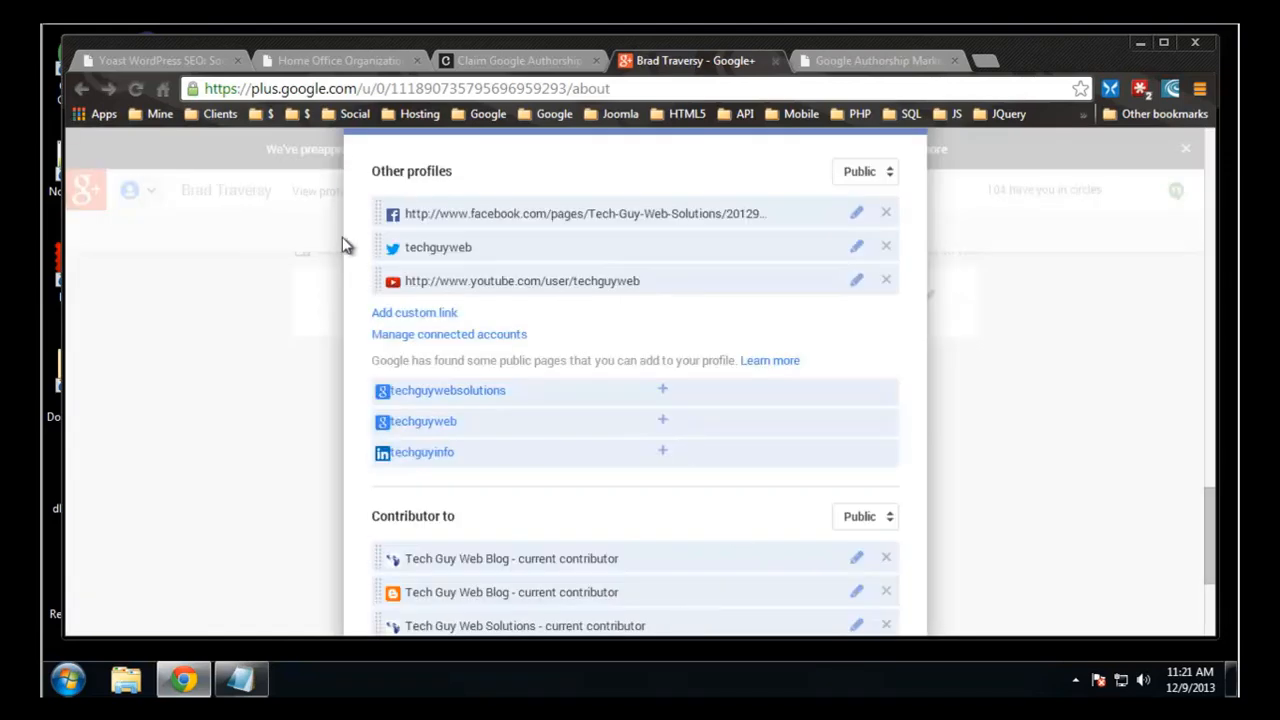
scroll(342, 250, "down", 2)
scroll(411, 449, "down", 1)
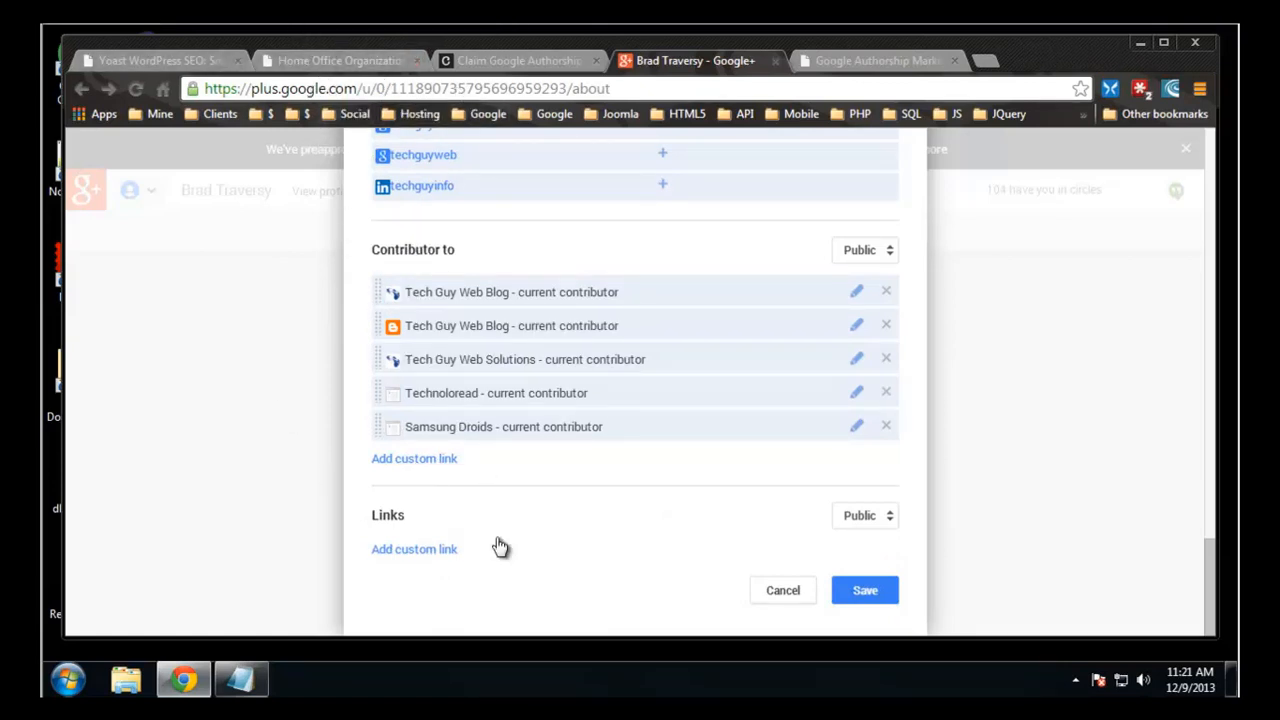
left_click(408, 551)
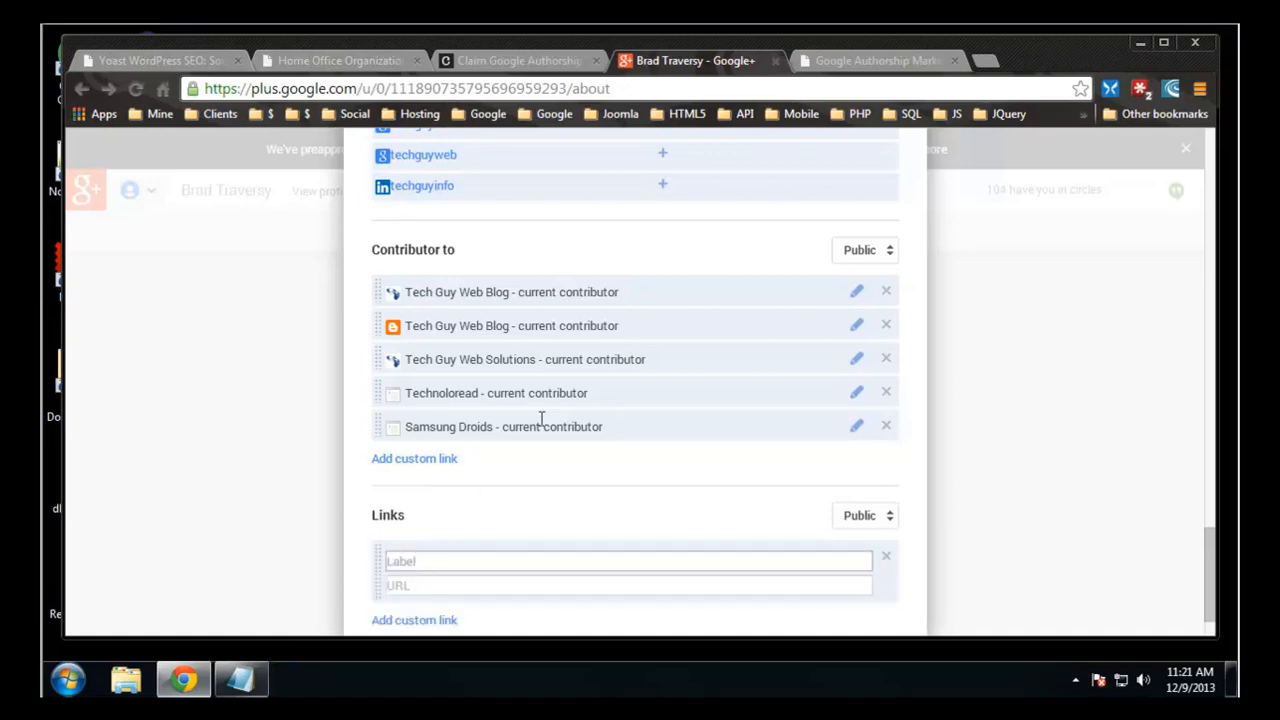
scroll(543, 420, "down", 1)
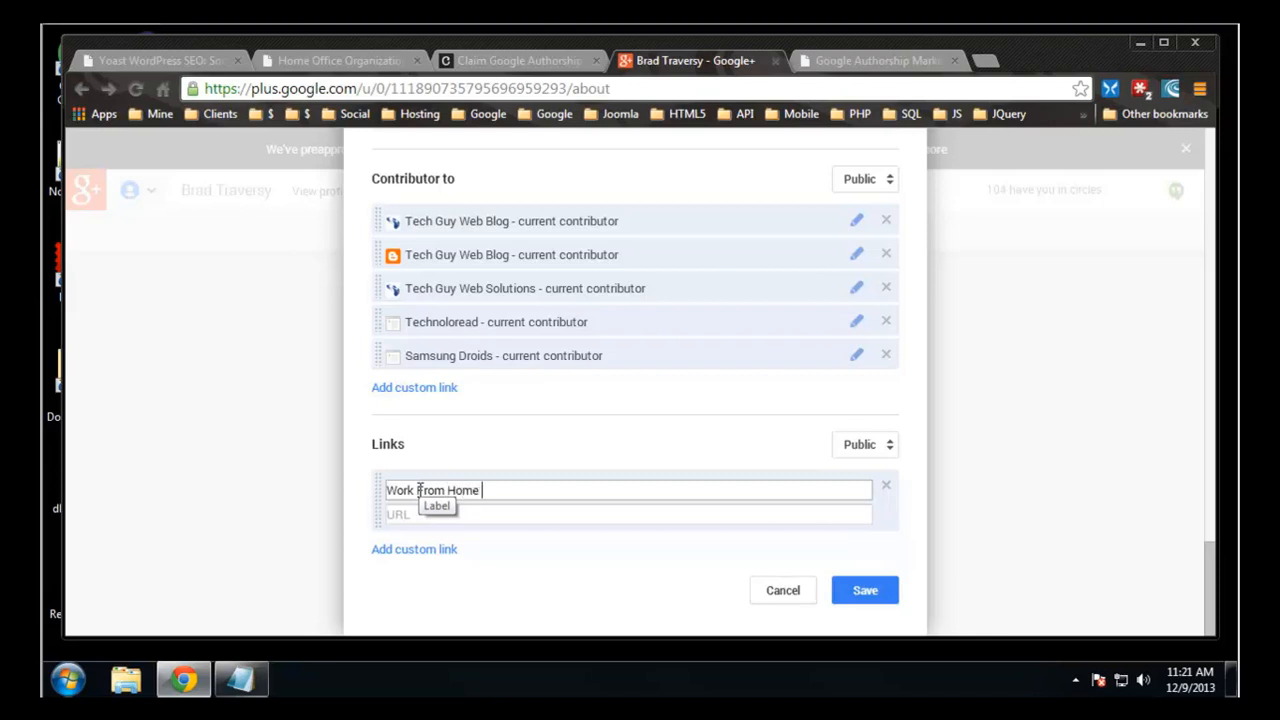
left_click(400, 514)
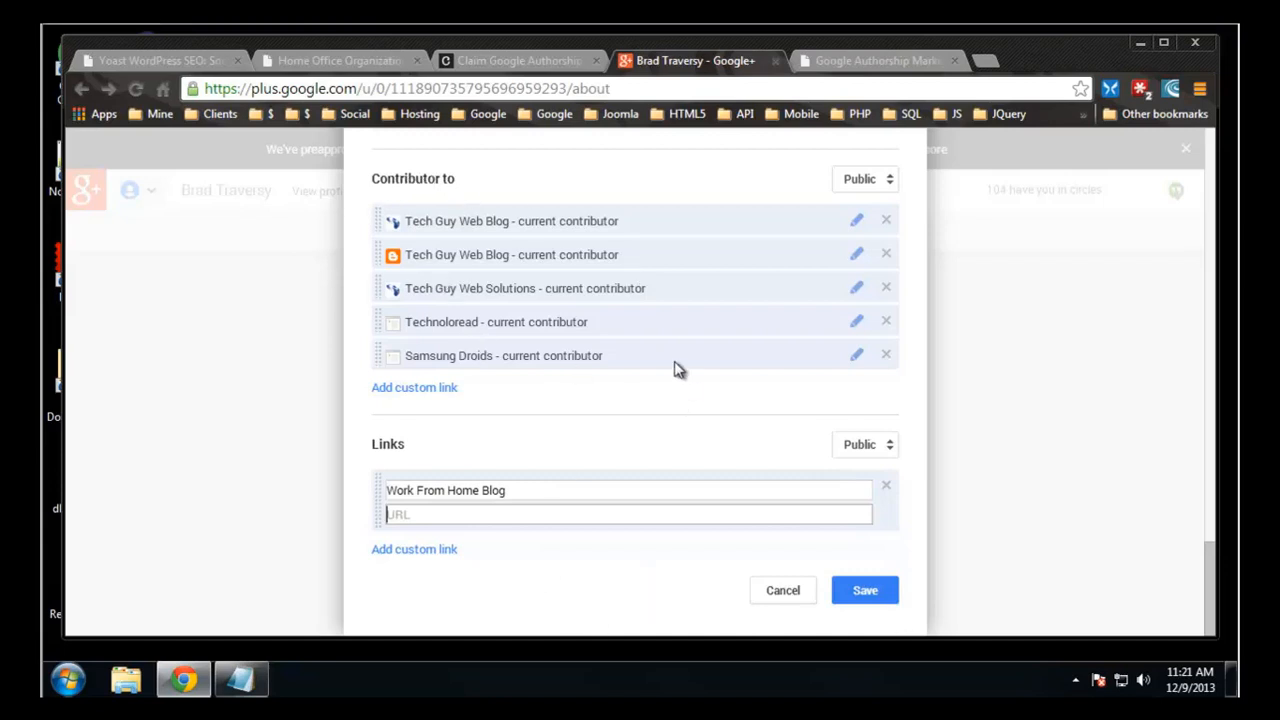
left_click(780, 590)
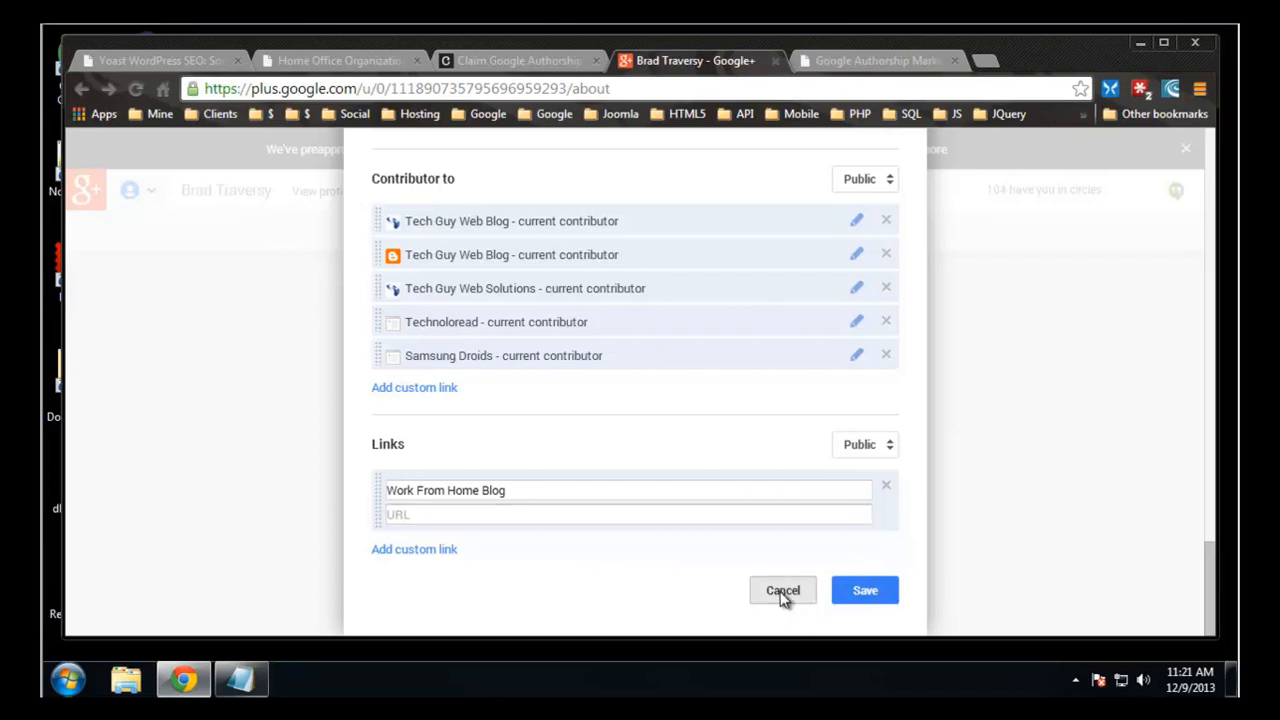